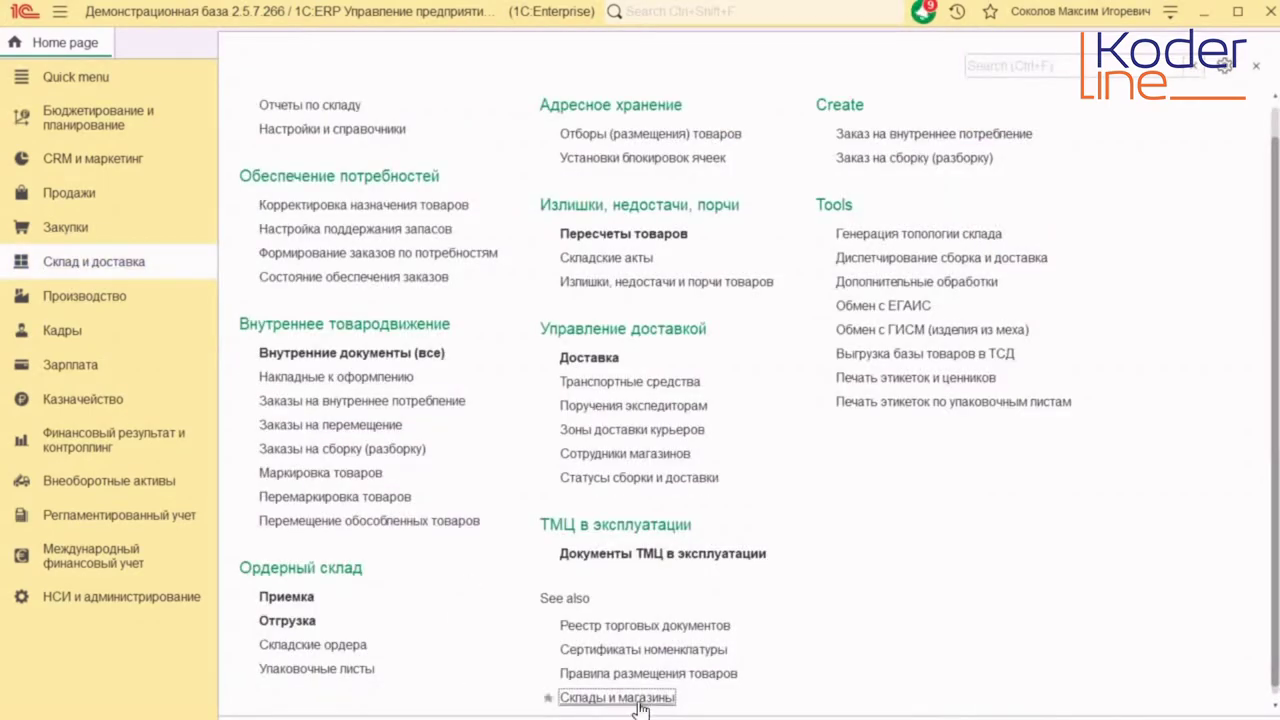
- Look through the warehouses in the ПЛАНИРОВАНИЕ group of the Склады и магазины list, and close the list
{"action": "left_click", "coordinate": [640, 697]}
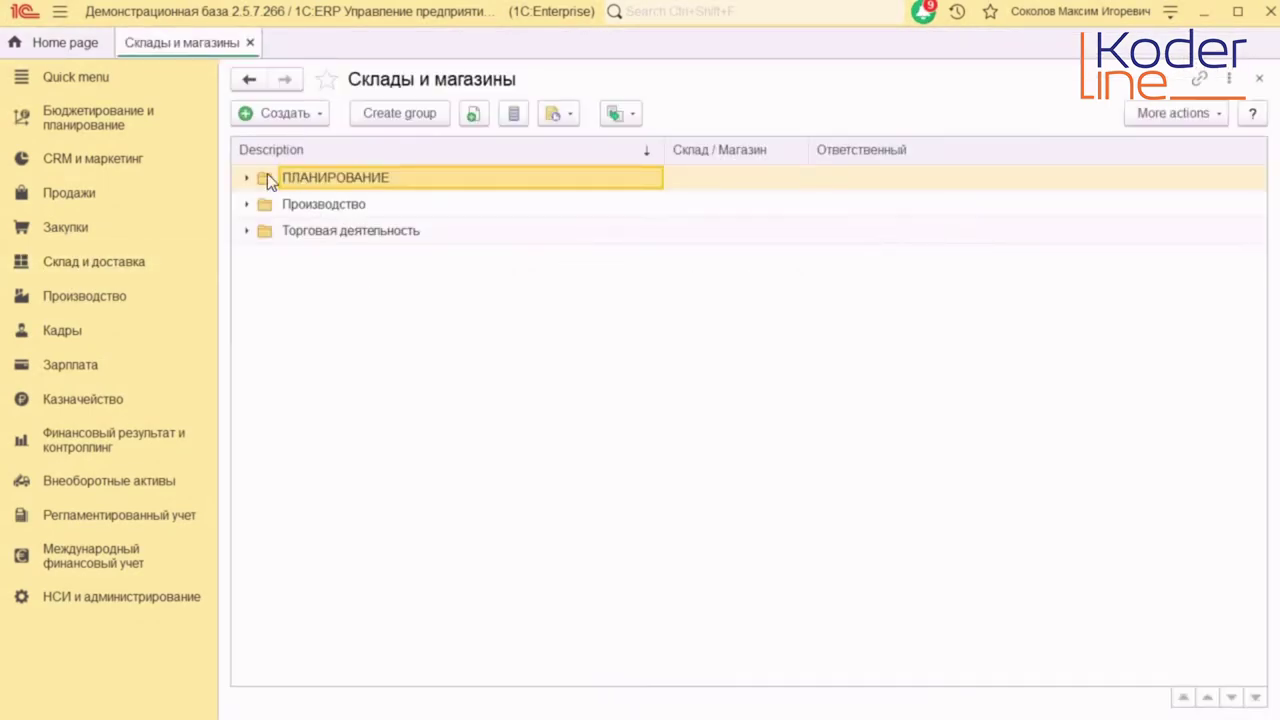
{"action": "left_click", "coordinate": [246, 177]}
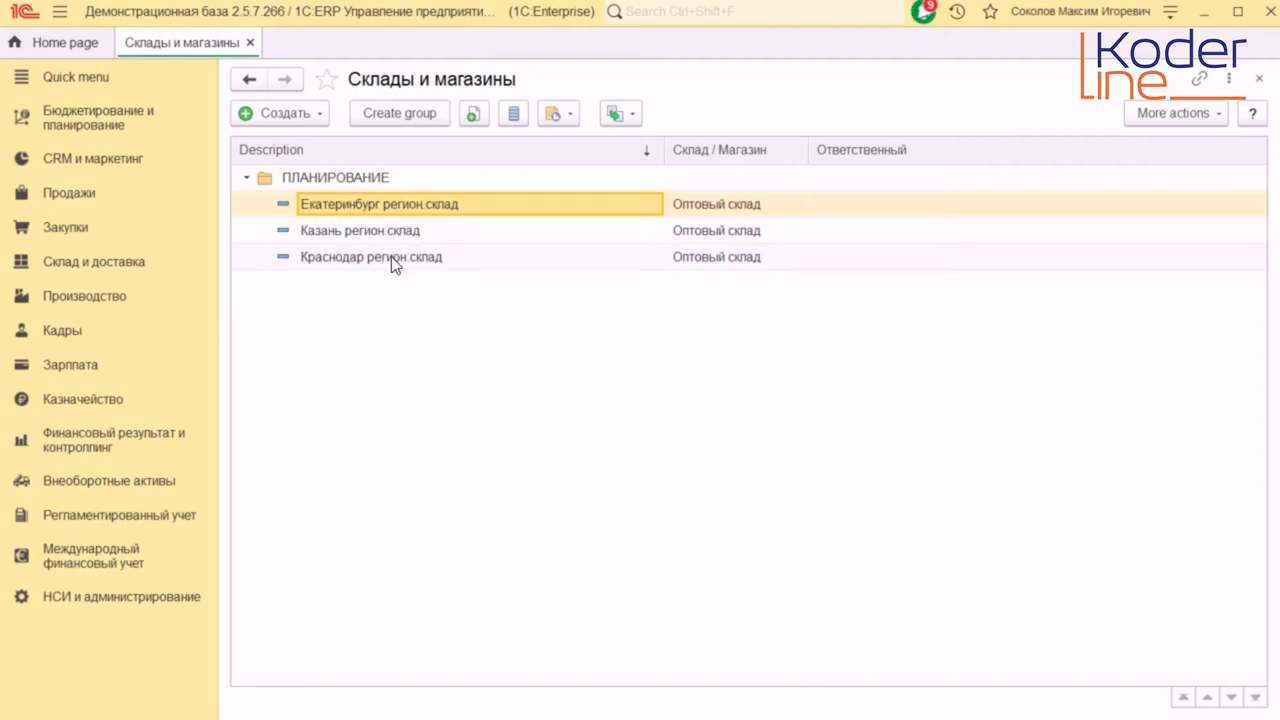
{"action": "left_click", "coordinate": [1259, 78]}
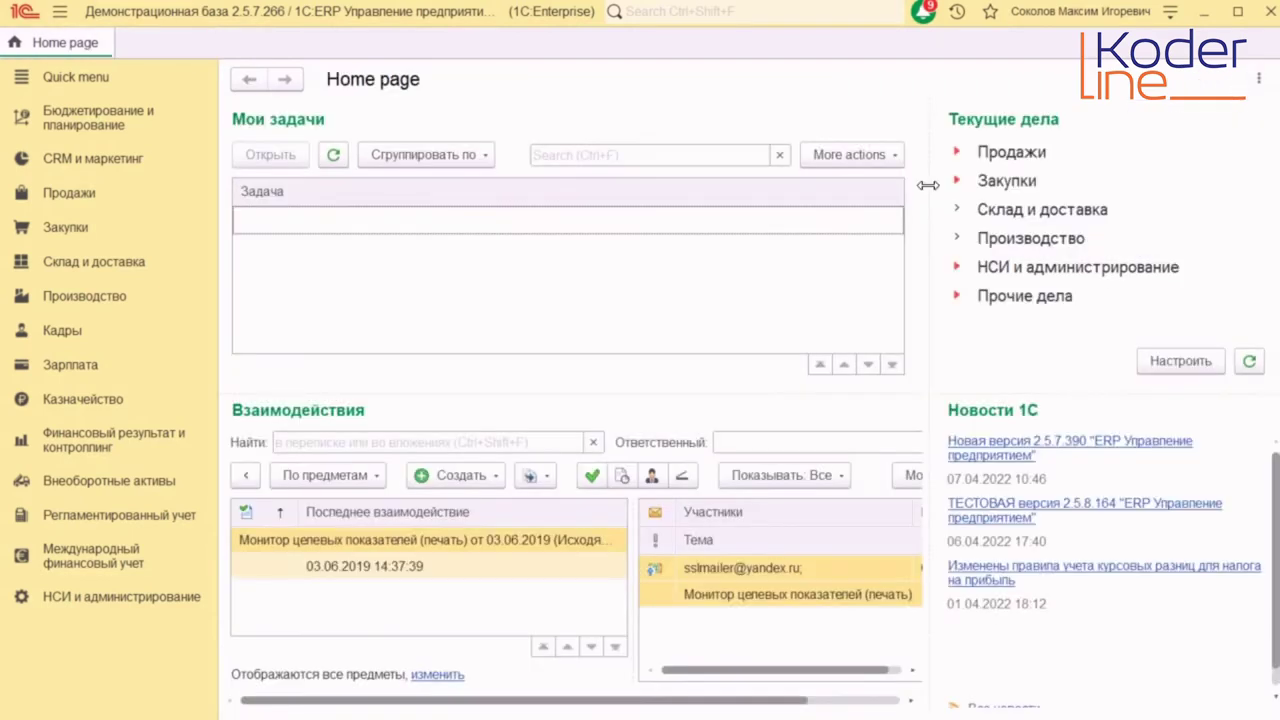
- Open the Сценарии планирования list from the settings and catalogs of the Бюджетирование и планирование section
{"action": "left_click", "coordinate": [95, 124]}
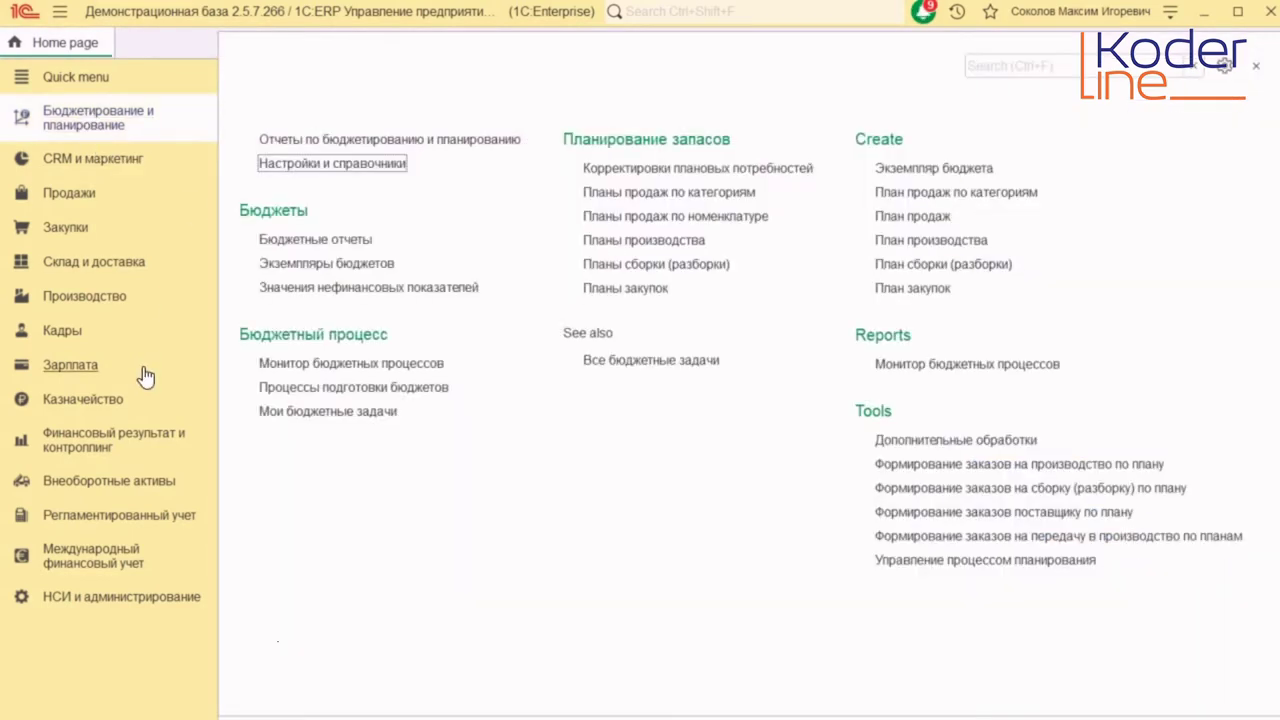
{"action": "left_click", "coordinate": [350, 164]}
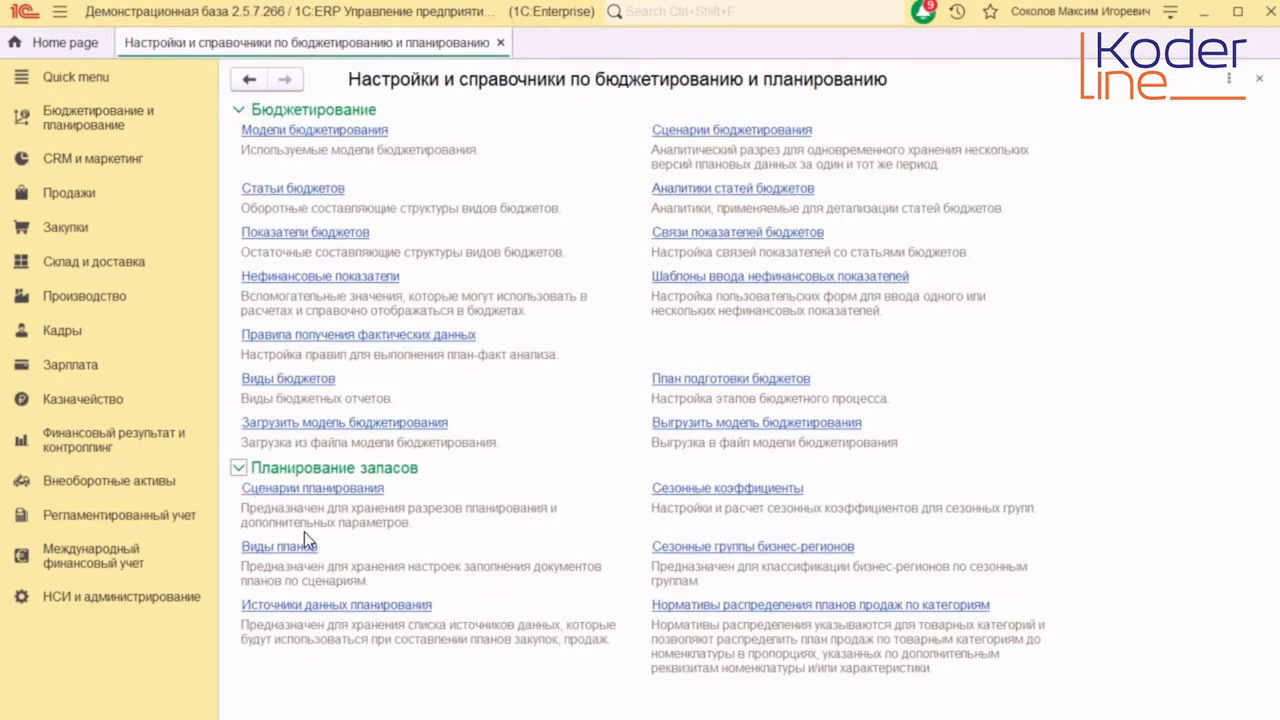
{"action": "left_click", "coordinate": [352, 490]}
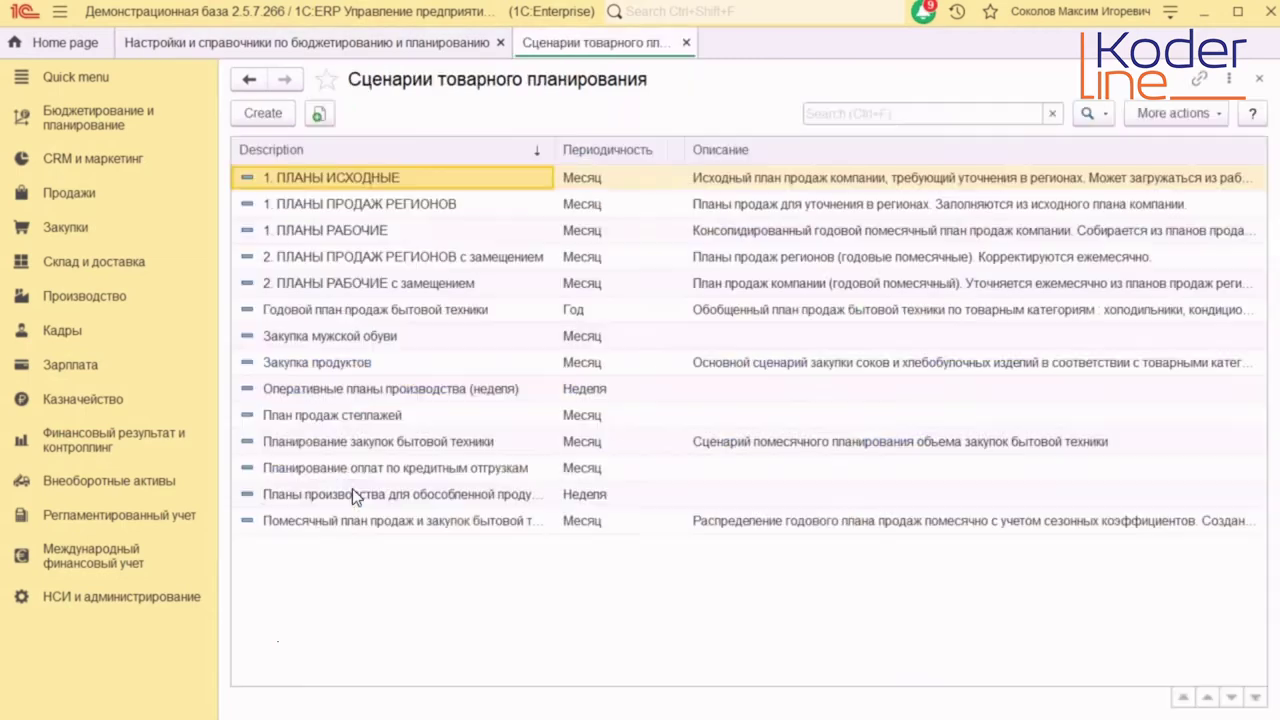
- Examine the detailing and filling settings of the sales plan kind in the scenario "1. ПЛАНЫ ИСХОДНЫЕ"
{"action": "double_click", "coordinate": [389, 177]}
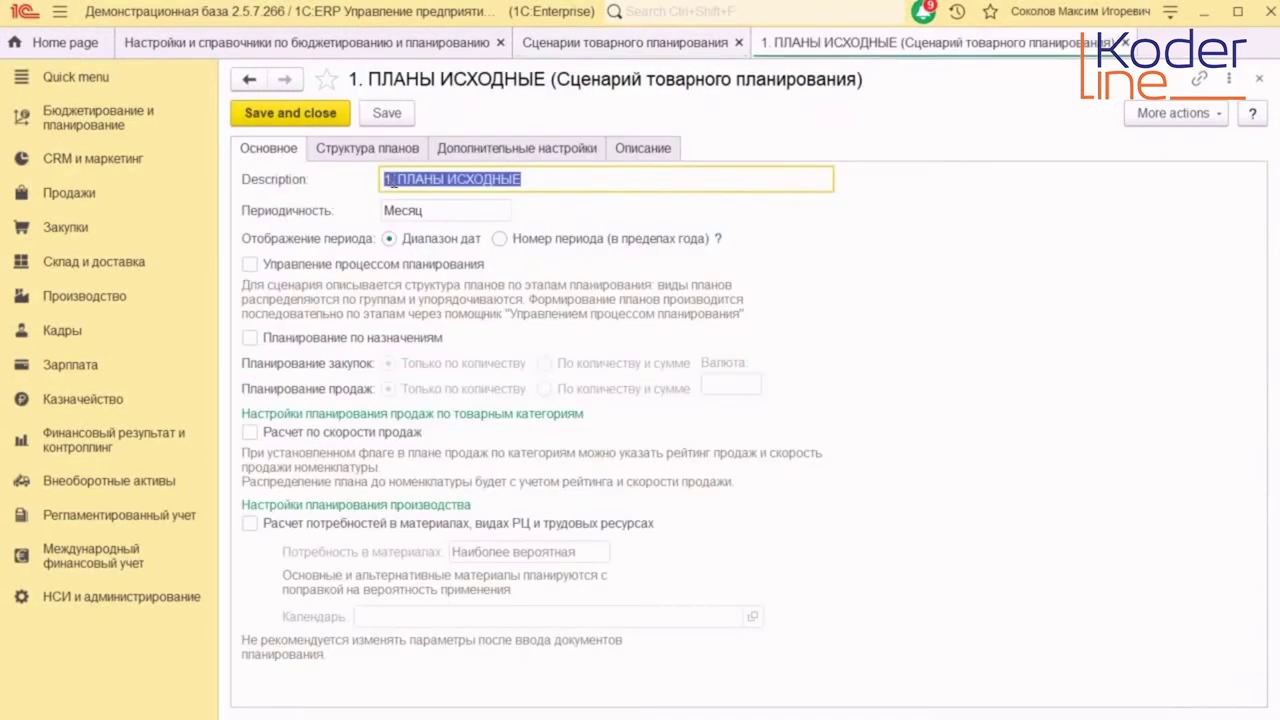
{"action": "left_click", "coordinate": [394, 148]}
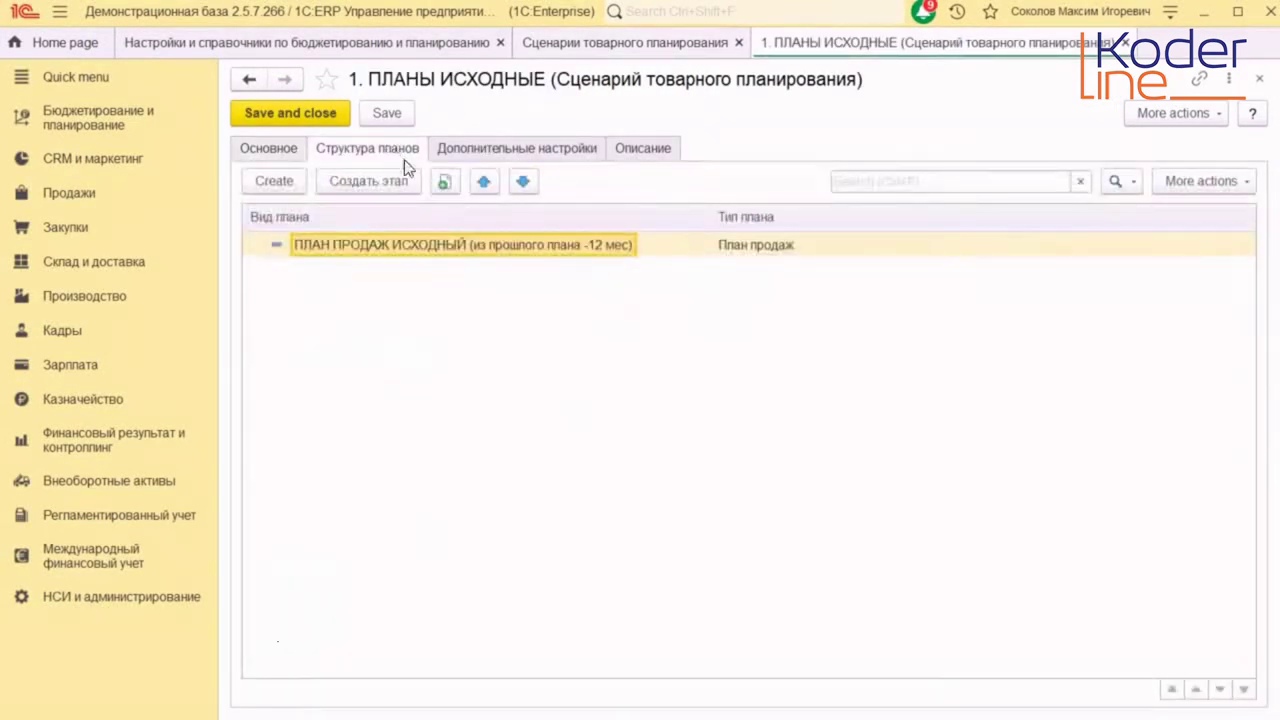
{"action": "double_click", "coordinate": [424, 244]}
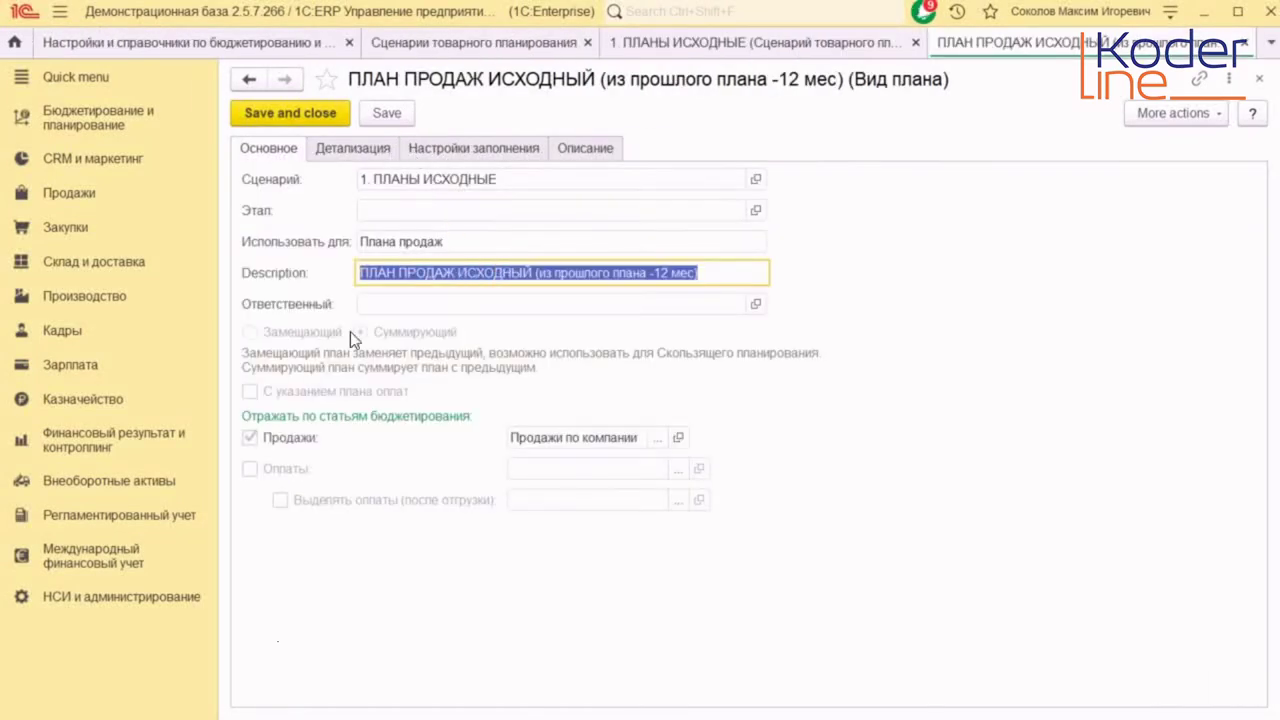
{"action": "left_click", "coordinate": [358, 148]}
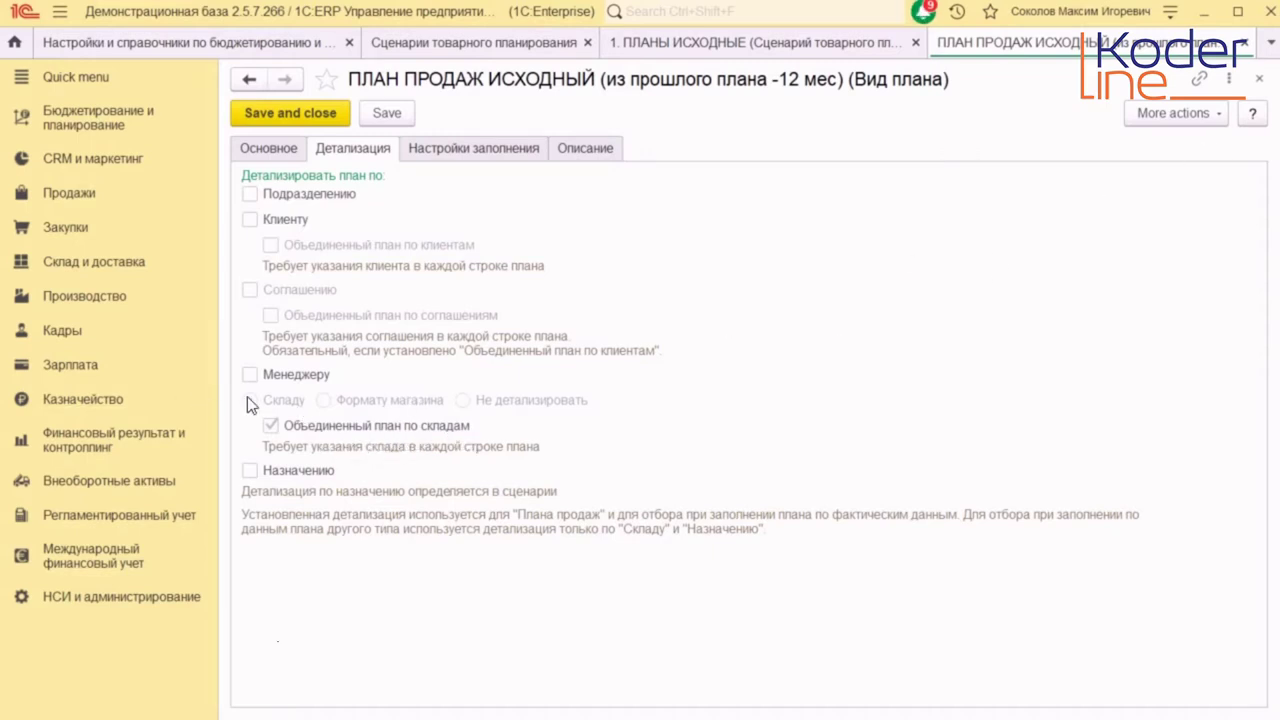
{"action": "left_click", "coordinate": [509, 149]}
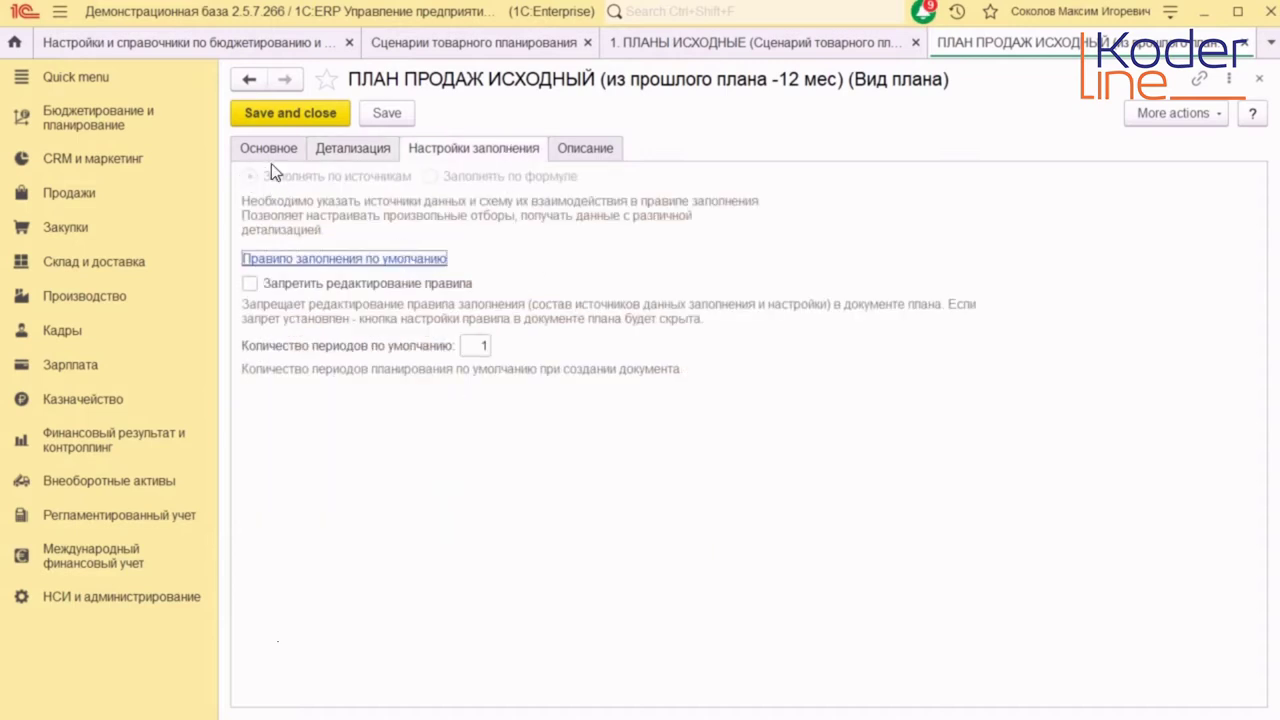
- Inspect the scenario and item segment filters in the initial sales plan's default filling rule, keeping scenario "1. ПЛАНЫ РАБОЧИЕ", and close back to the scenario list
{"action": "left_click", "coordinate": [288, 259]}
{"action": "left_click", "coordinate": [967, 227]}
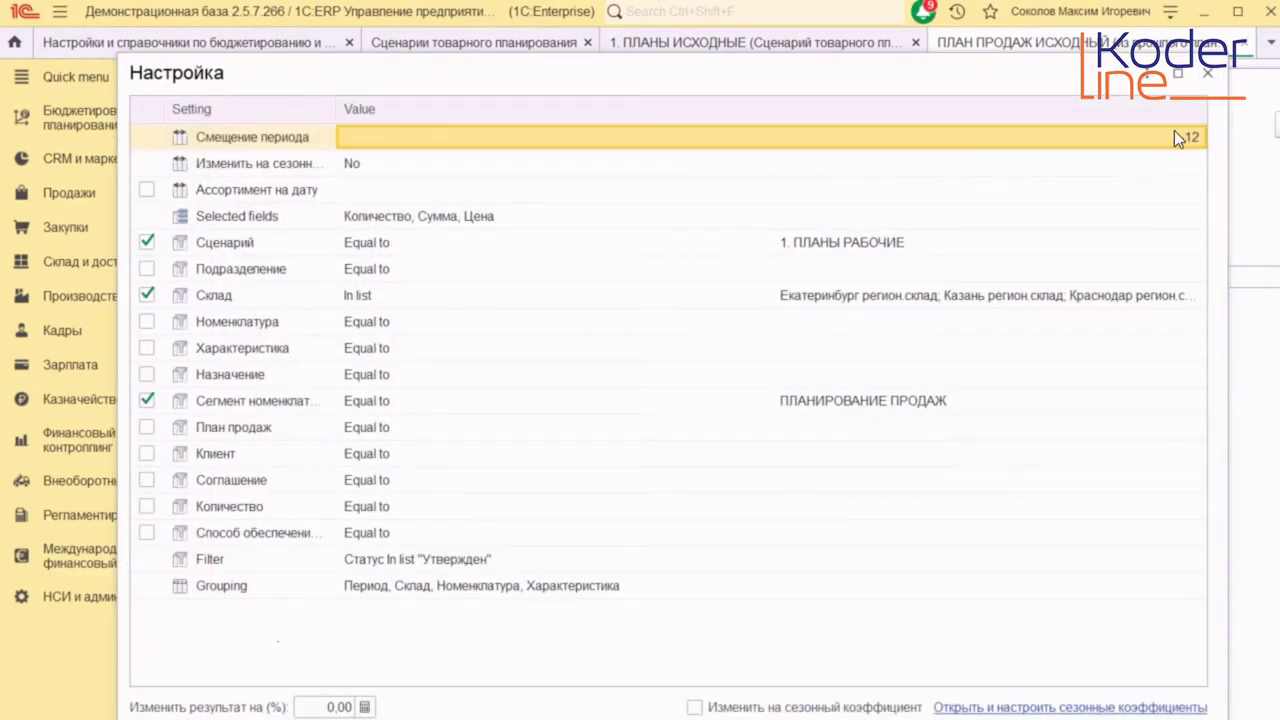
{"action": "left_click", "coordinate": [928, 242]}
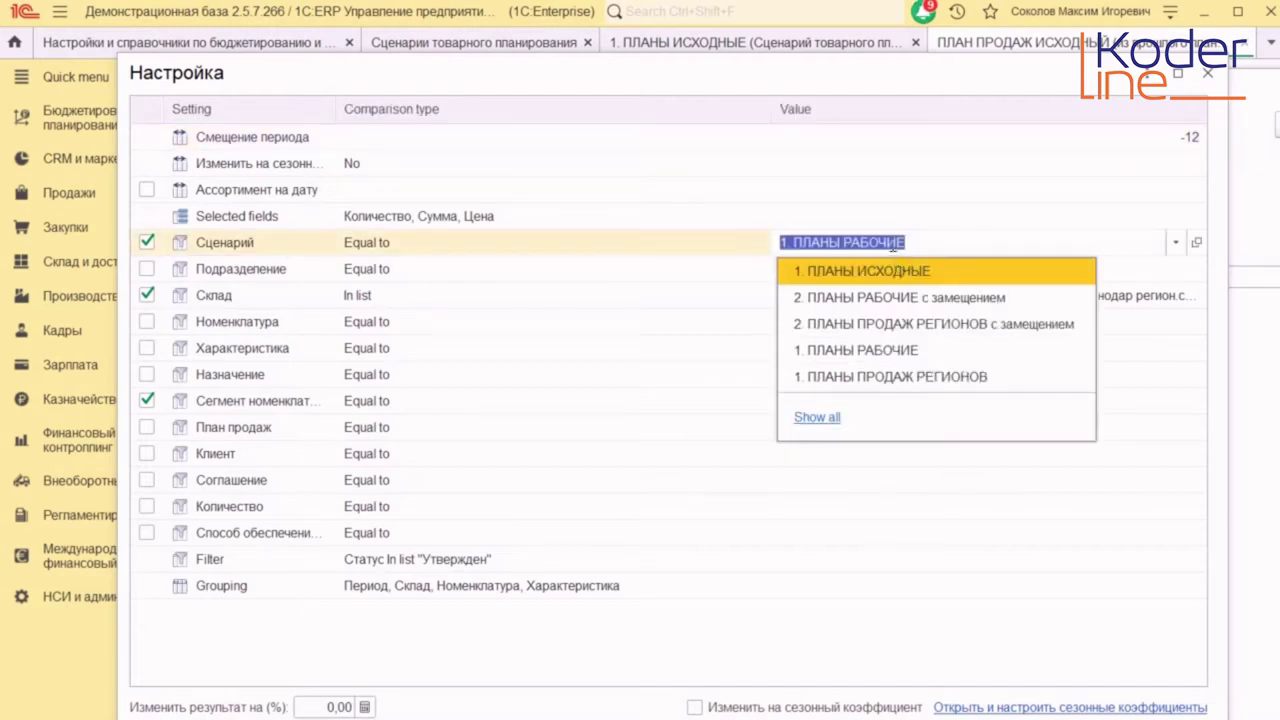
{"action": "key", "text": "Escape"}
{"action": "left_click", "coordinate": [1178, 242]}
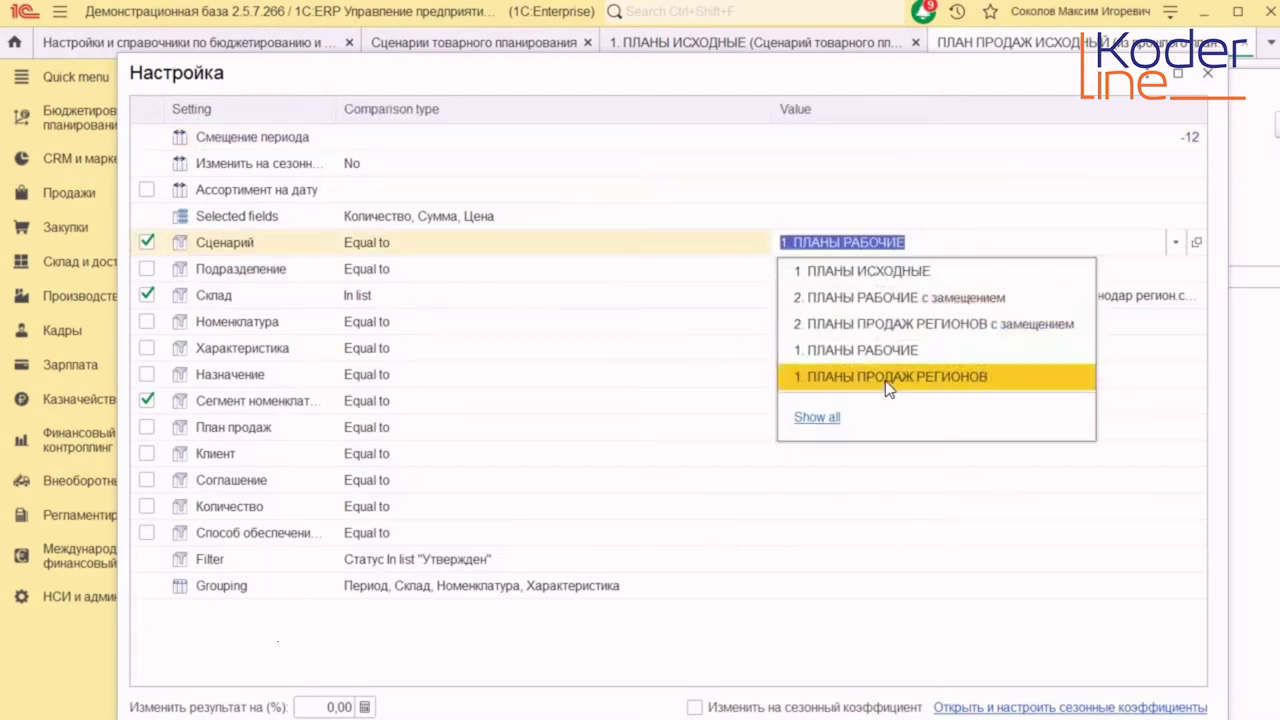
{"action": "left_click", "coordinate": [897, 353]}
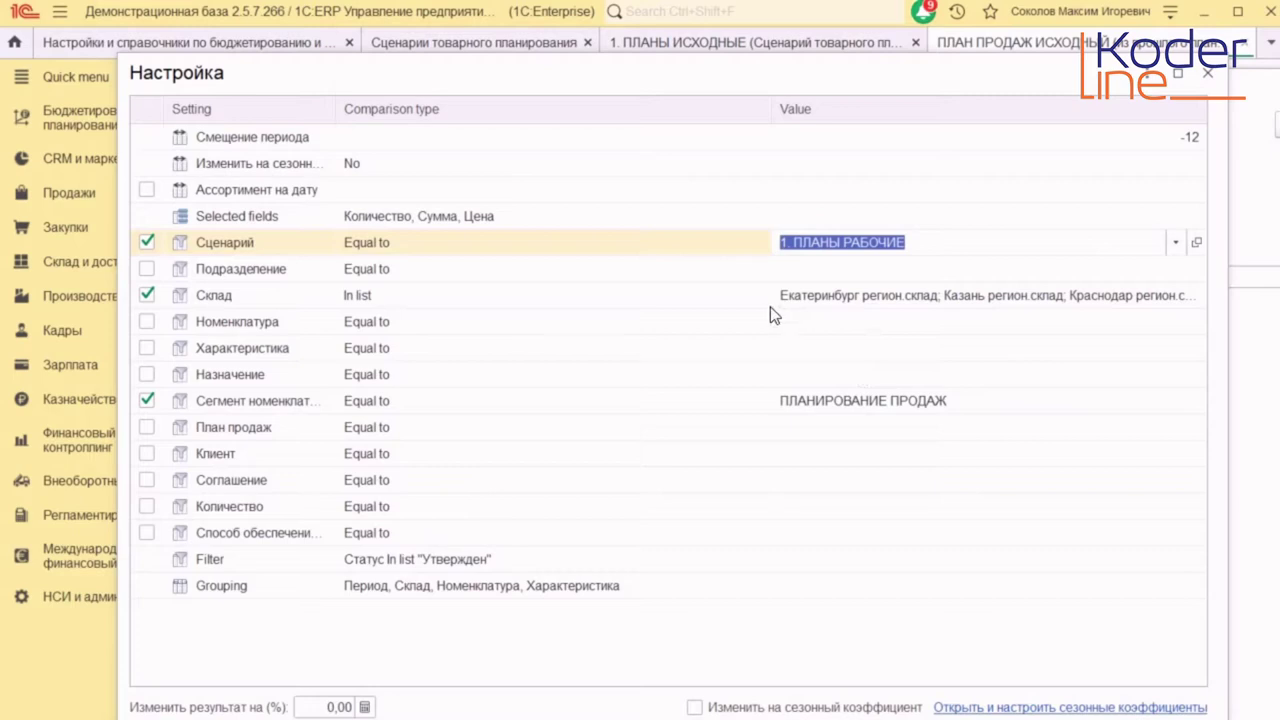
{"action": "left_click", "coordinate": [829, 403]}
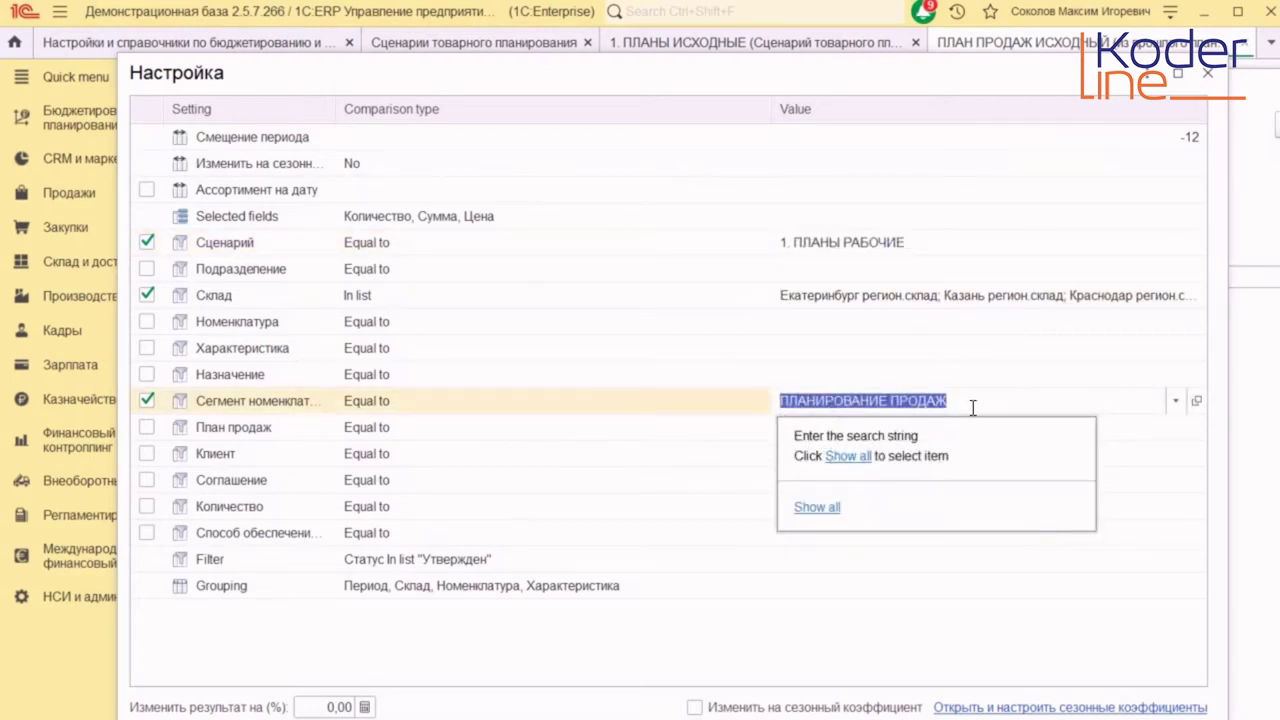
{"action": "left_click", "coordinate": [1209, 74]}
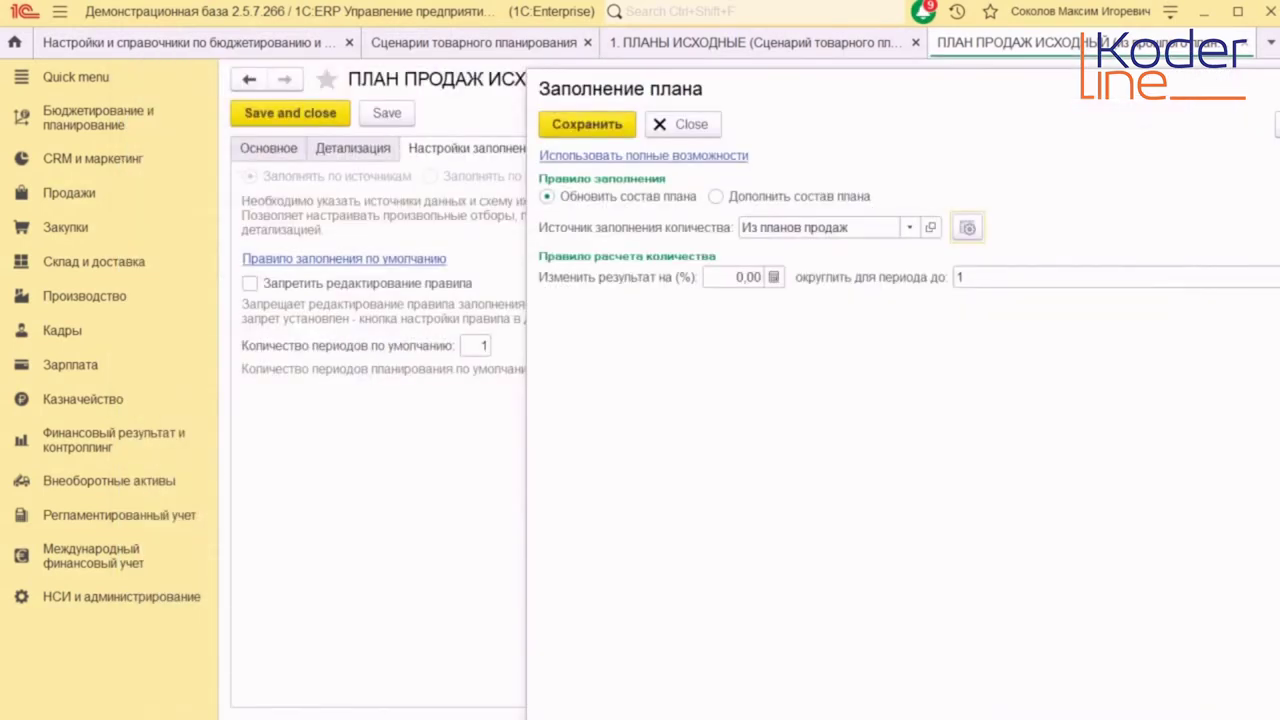
{"action": "left_click", "coordinate": [1260, 80]}
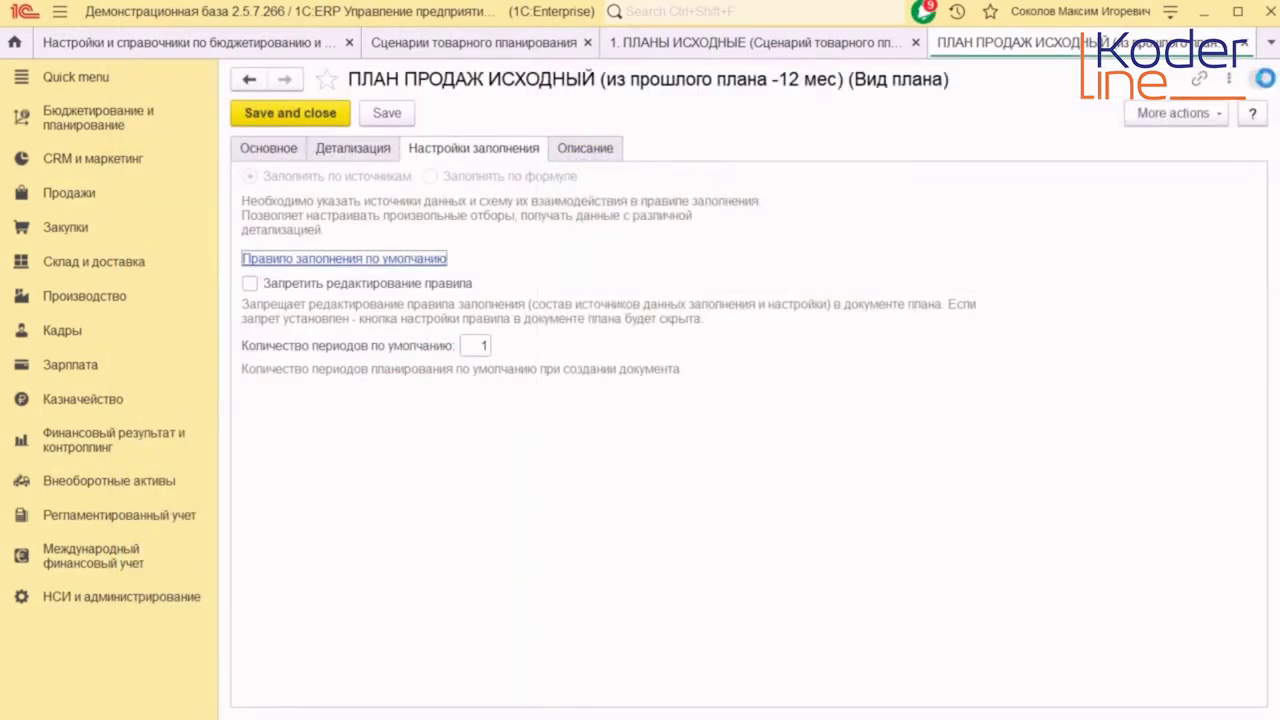
{"action": "left_click", "coordinate": [1261, 84]}
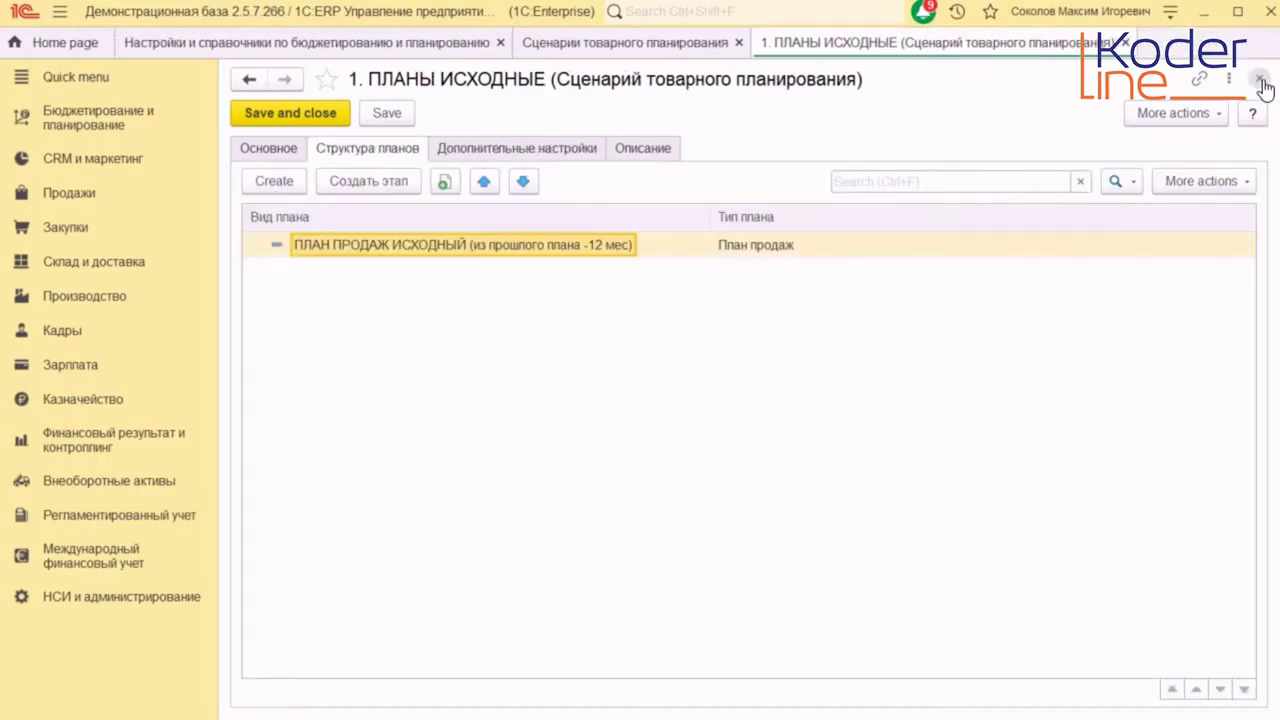
{"action": "left_click", "coordinate": [1260, 80]}
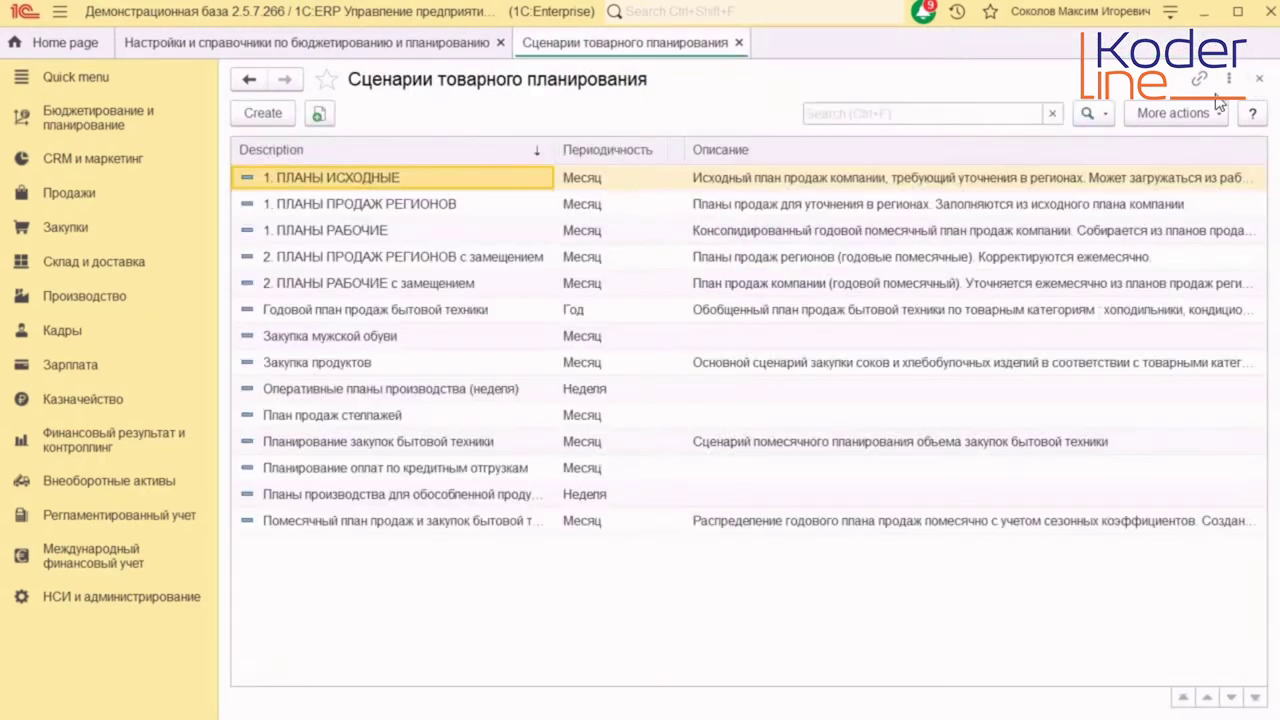
- Examine the detailing and filling settings of the plan kind "ПЛАН ПРОДАЖ Екатеринбург" in the scenario "1. ПЛАНЫ ПРОДАЖ РЕГИОНОВ"
{"action": "double_click", "coordinate": [395, 200]}
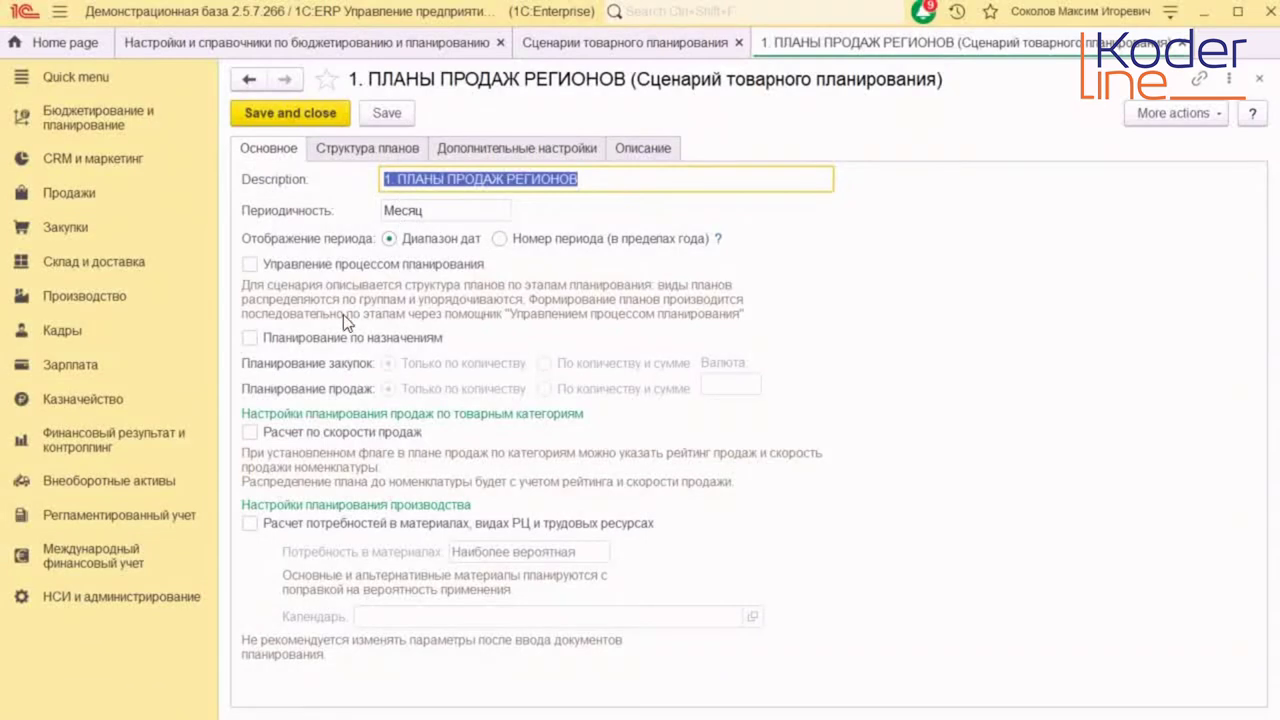
{"action": "left_click", "coordinate": [387, 145]}
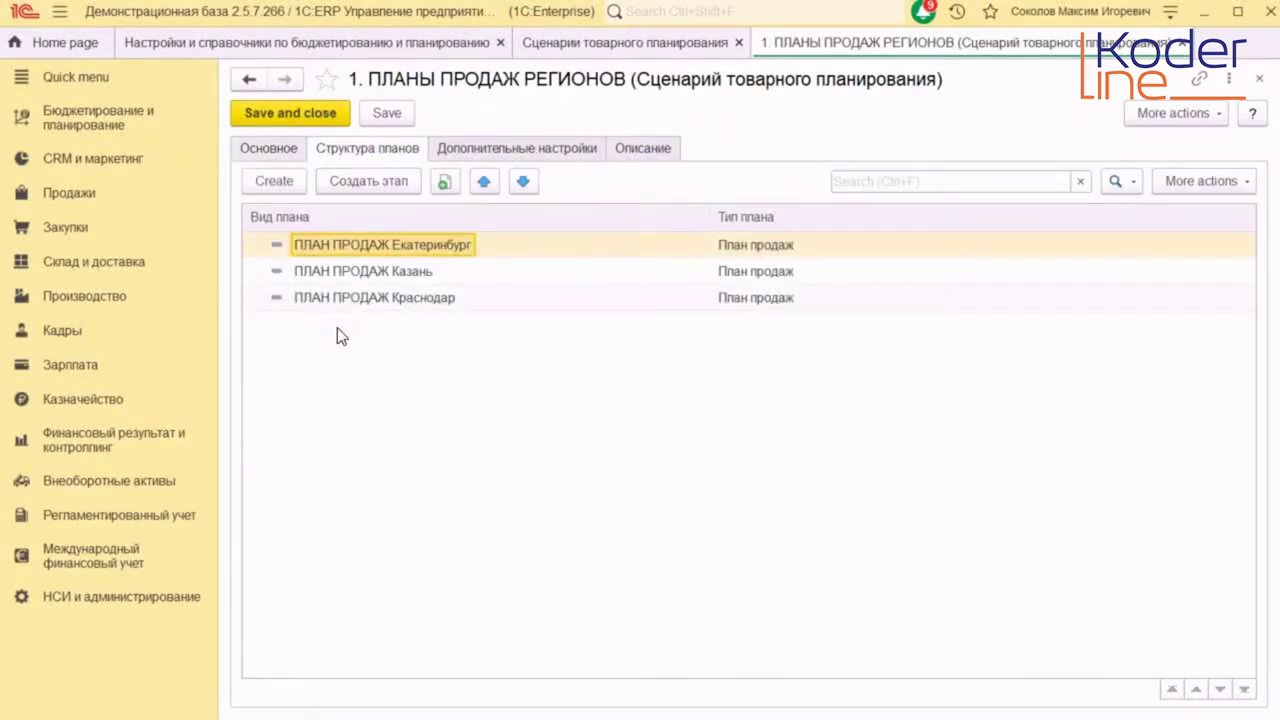
{"action": "double_click", "coordinate": [445, 243]}
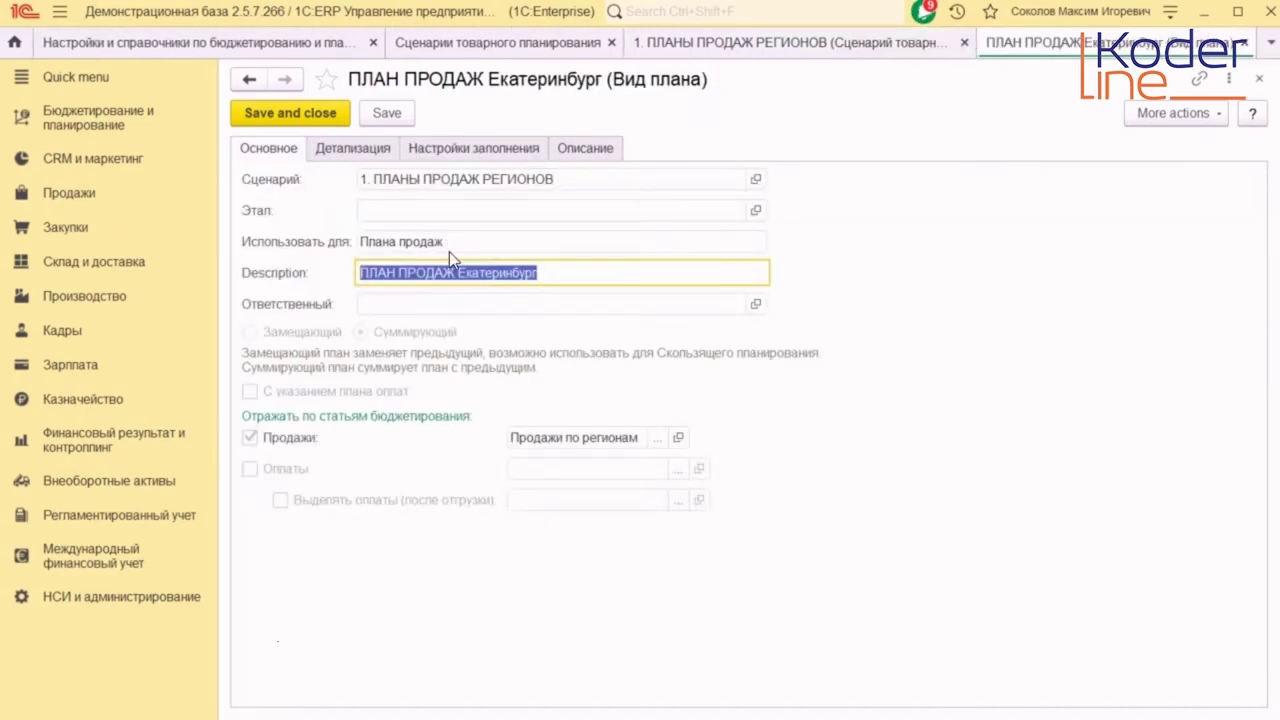
{"action": "left_click", "coordinate": [367, 148]}
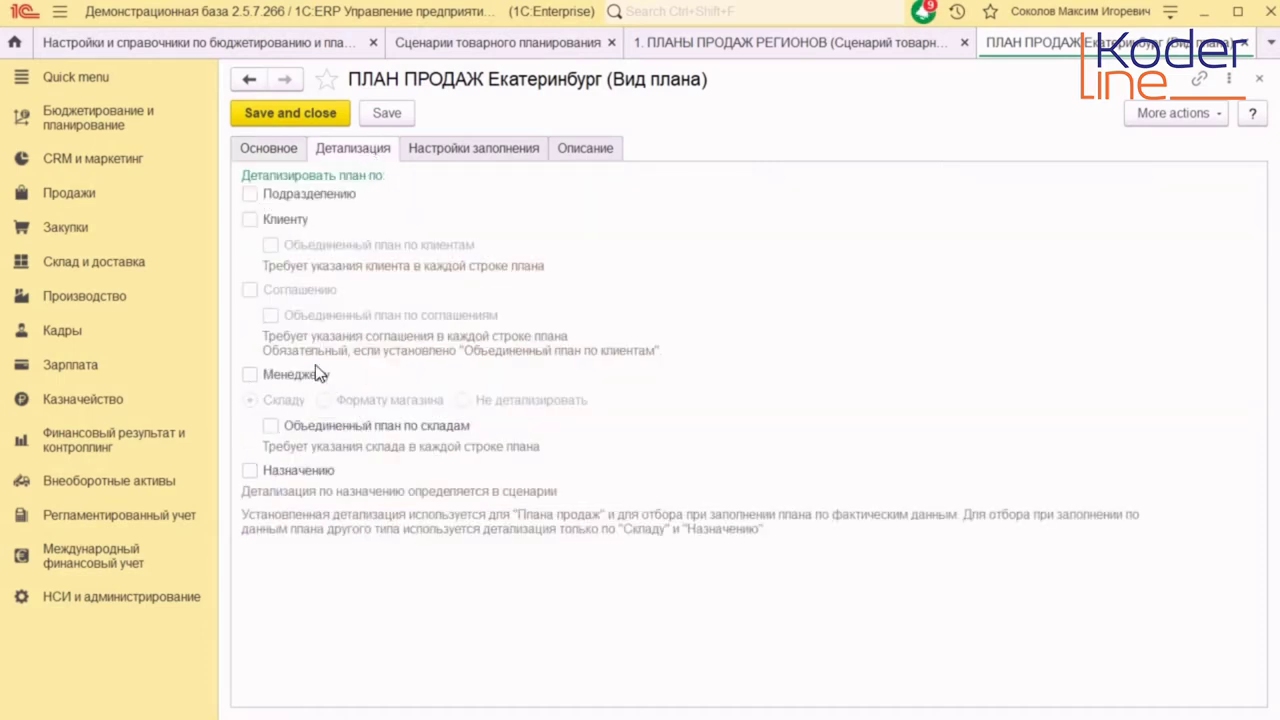
{"action": "left_click", "coordinate": [497, 148]}
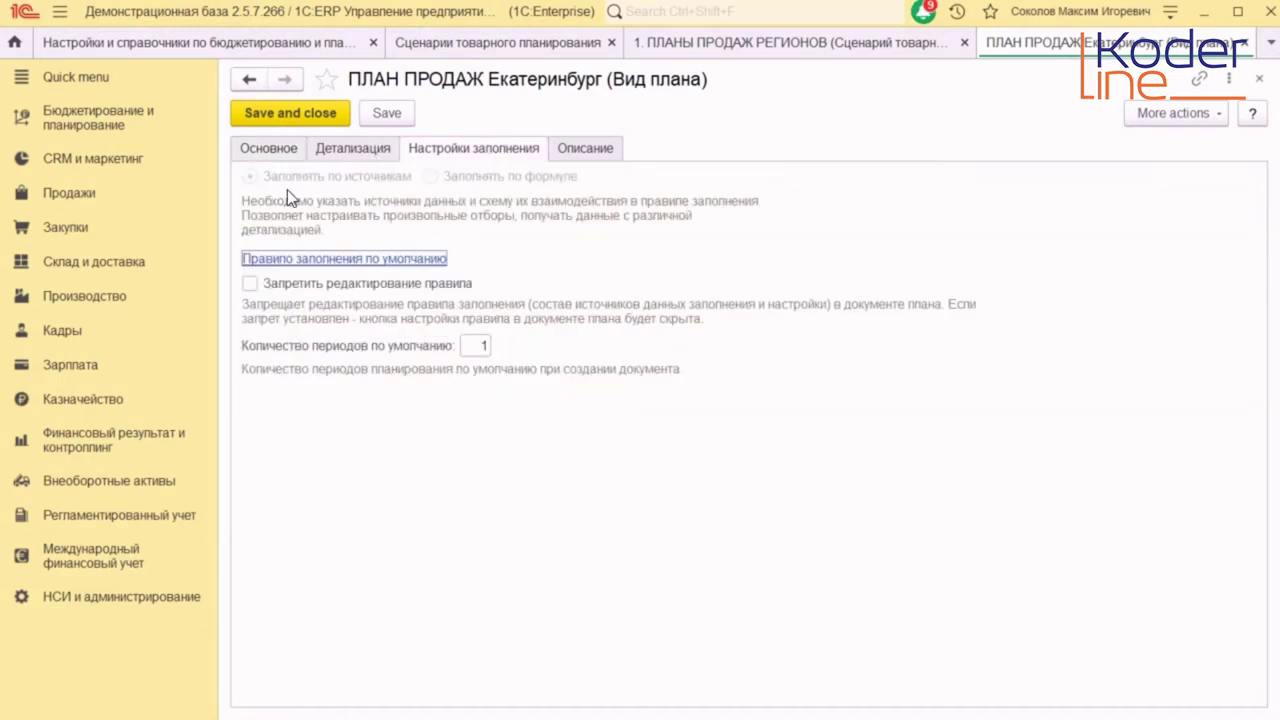
- Inspect the scenario, warehouse and item segment filters in the Екатеринбург plan's default filling rule, and close the plan kind
{"action": "left_click", "coordinate": [294, 259]}
{"action": "left_click", "coordinate": [968, 228]}
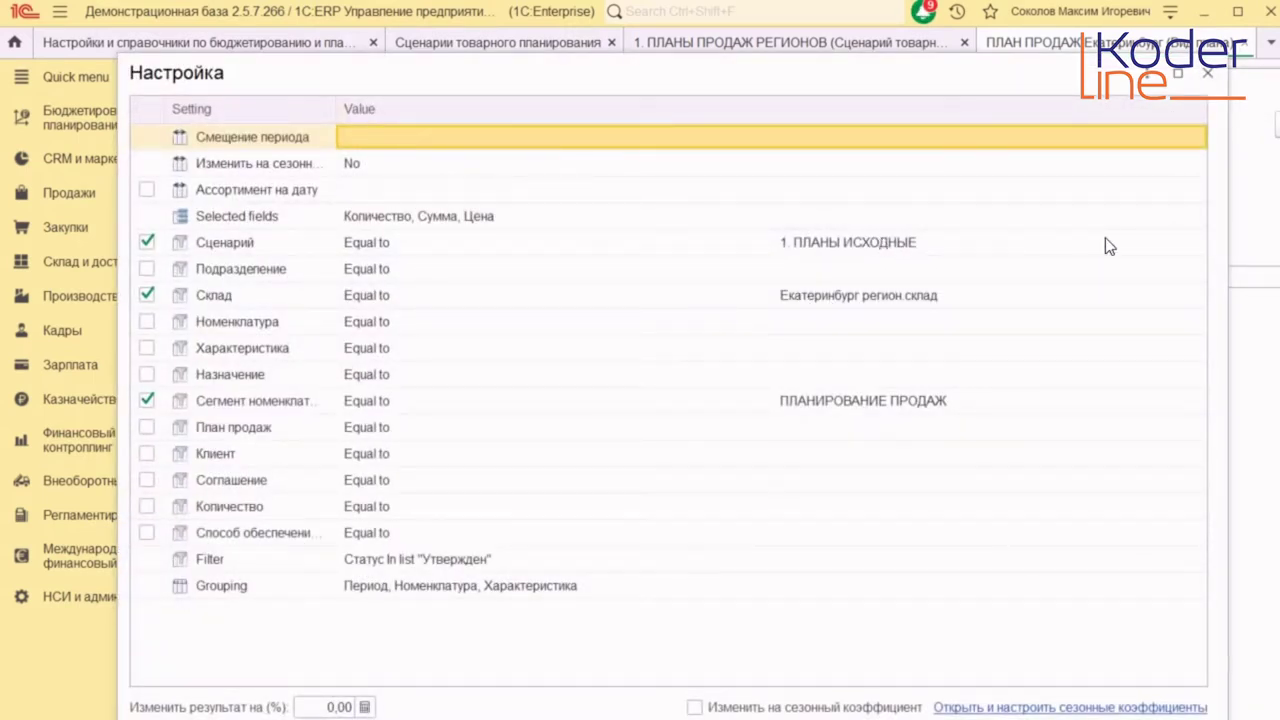
{"action": "left_click", "coordinate": [1173, 242]}
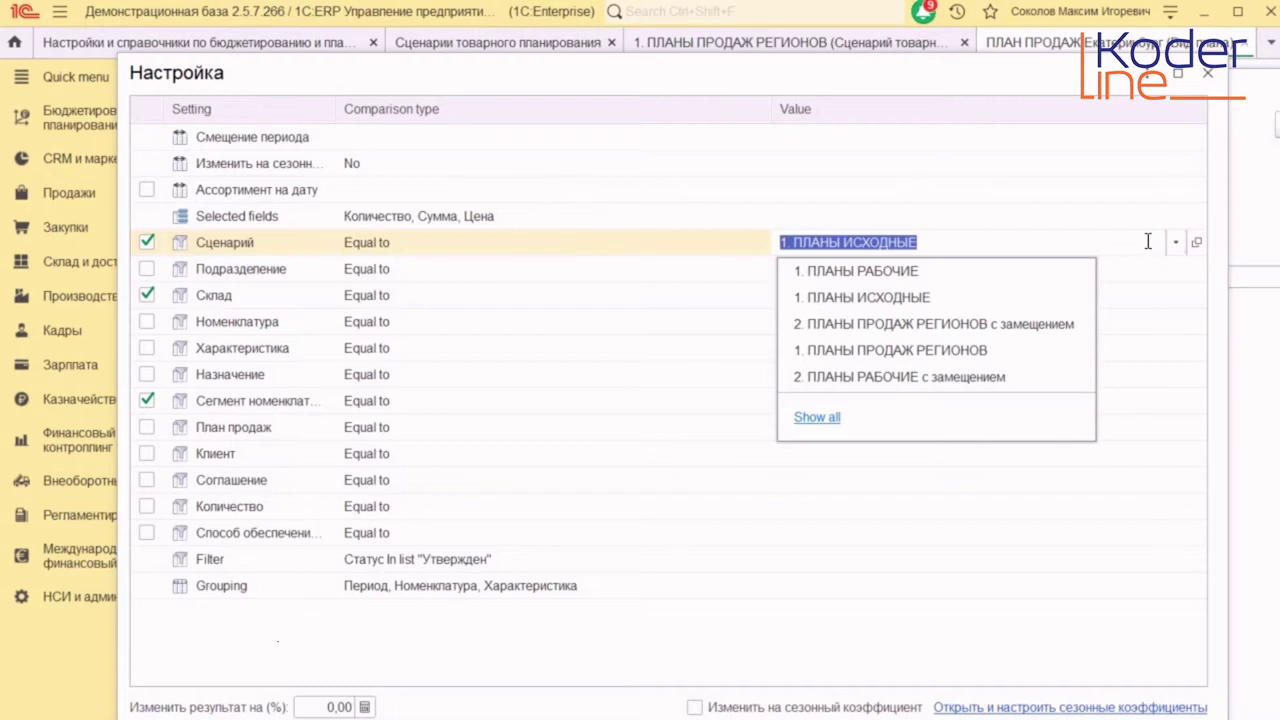
{"action": "key", "text": "Escape"}
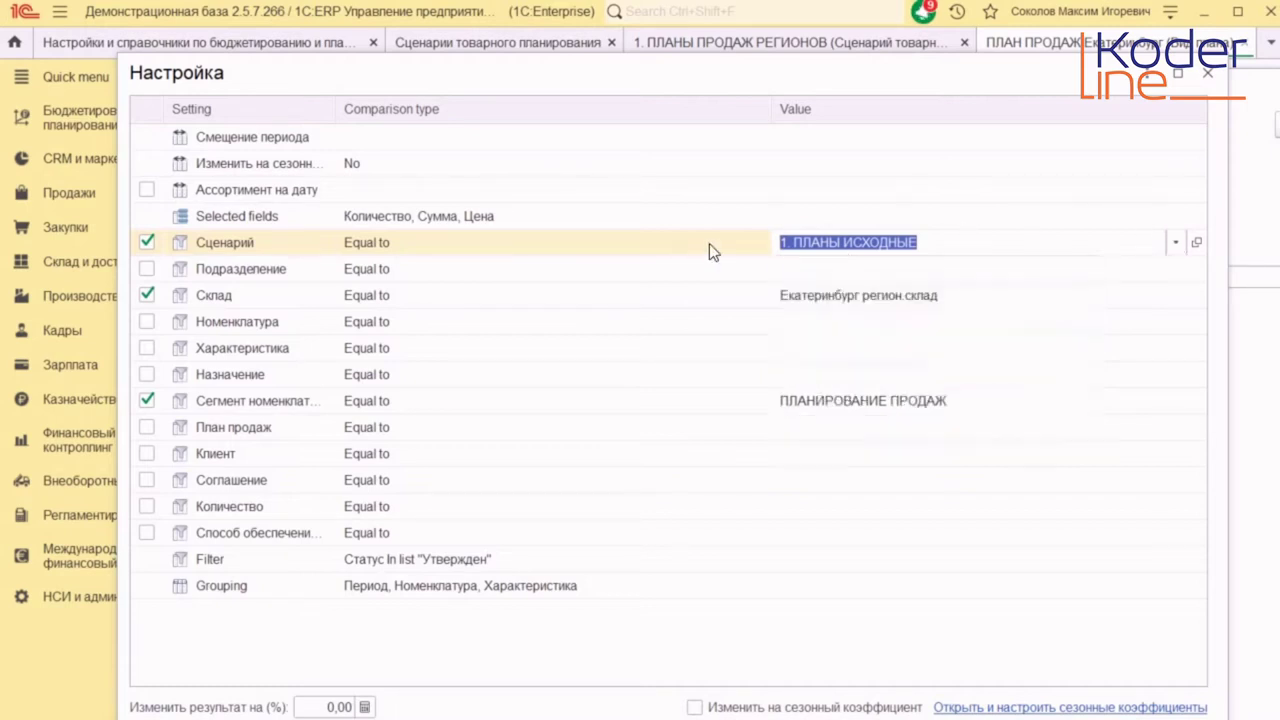
{"action": "left_click", "coordinate": [814, 297]}
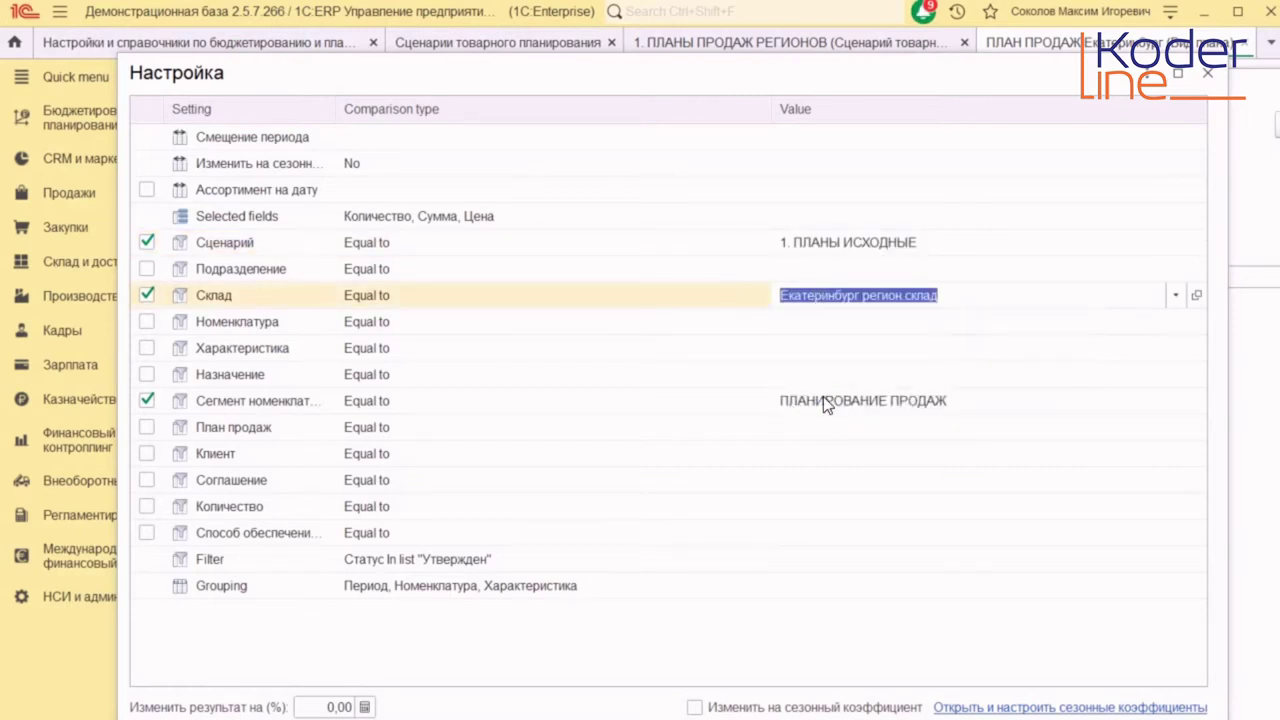
{"action": "left_click", "coordinate": [826, 398]}
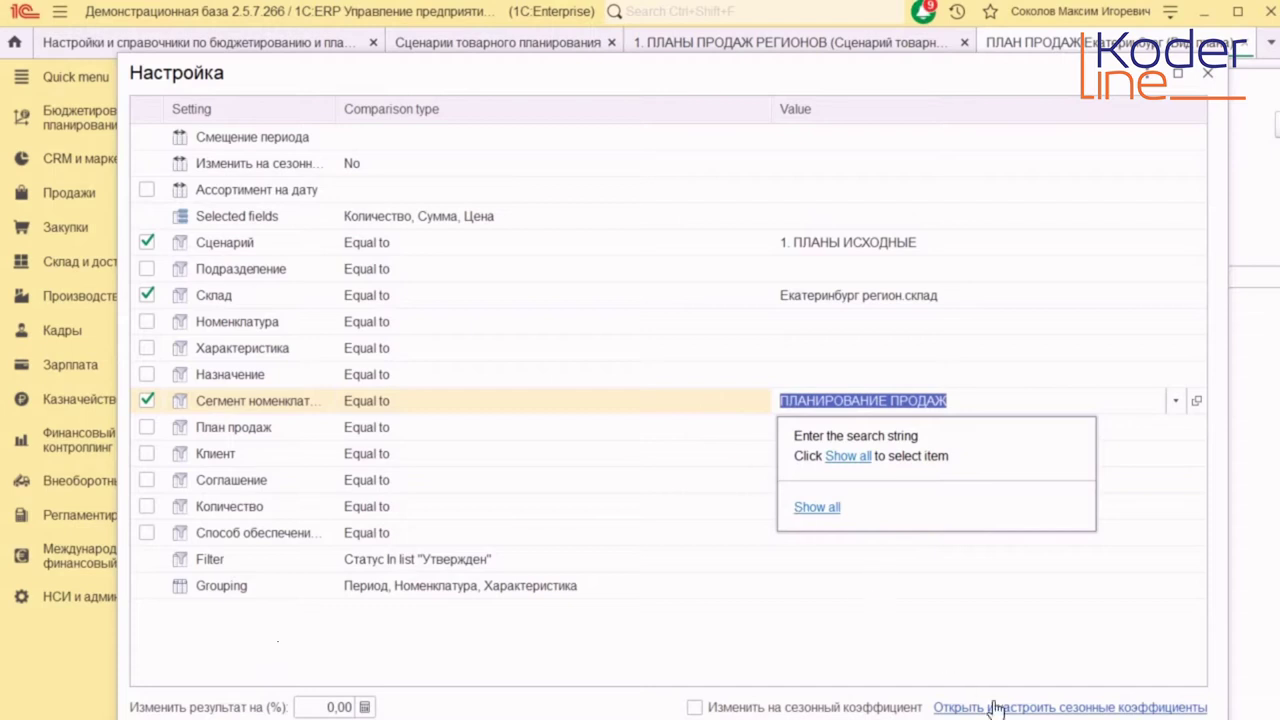
{"action": "left_click", "coordinate": [1208, 72]}
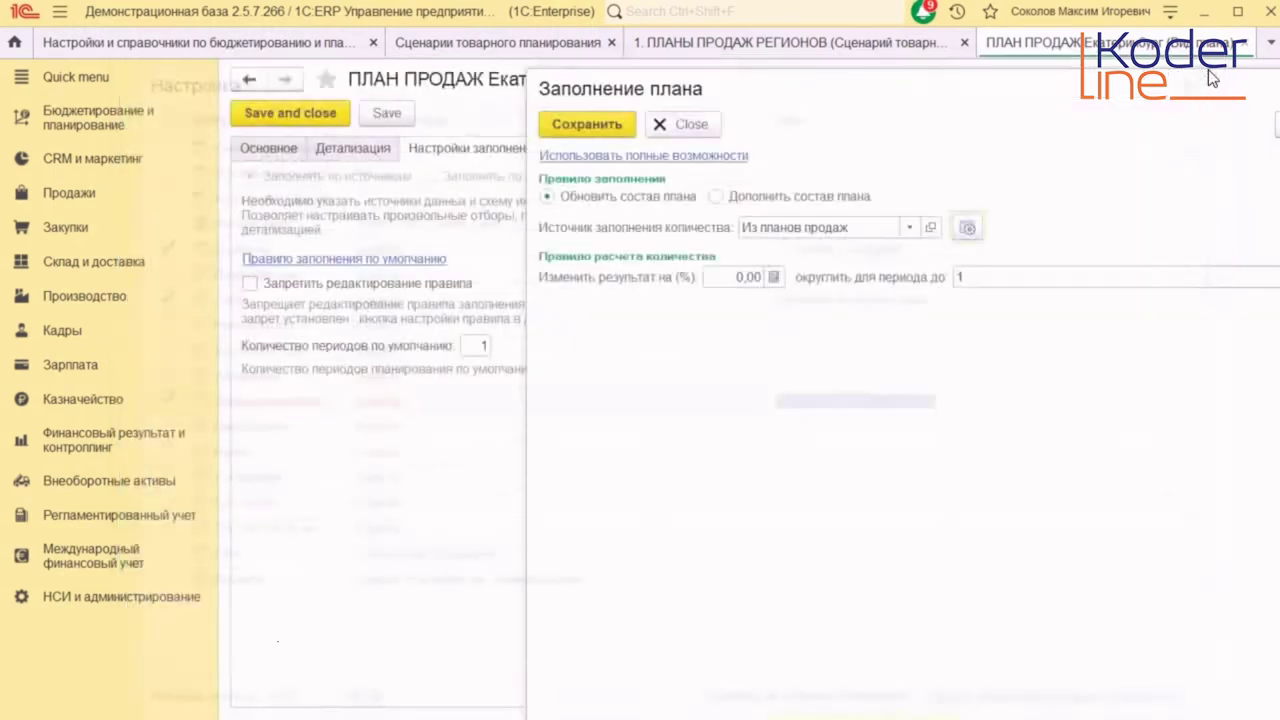
{"action": "key", "text": "Escape"}
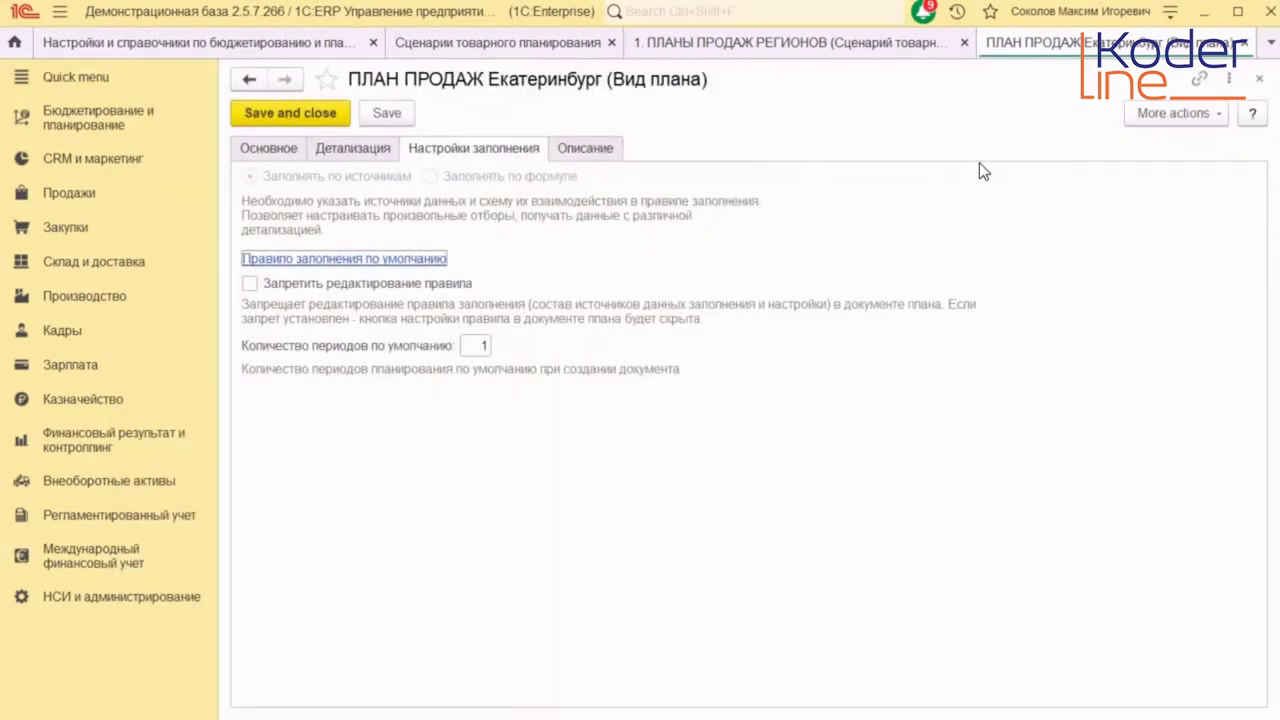
{"action": "left_click", "coordinate": [1258, 79]}
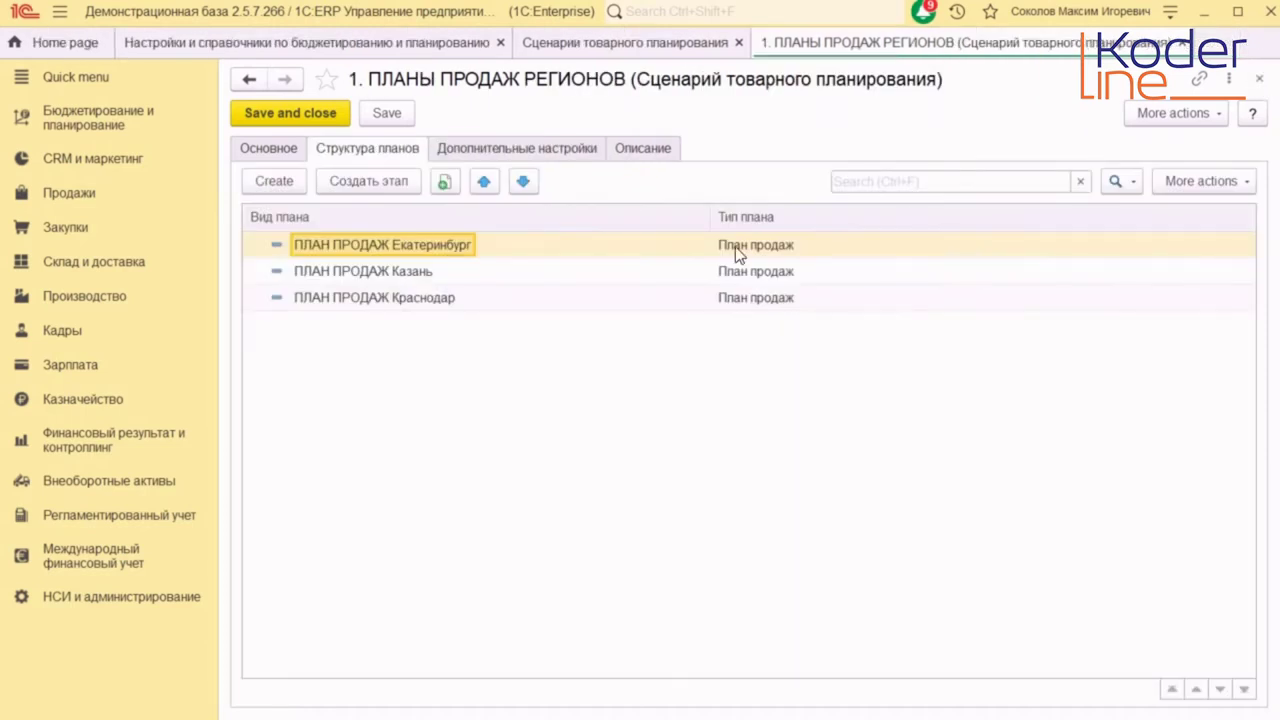
- Look over the Казань and Краснодар plan kinds in the regional scenario's structure, and close the scenario
{"action": "left_click", "coordinate": [404, 271]}
{"action": "left_click", "coordinate": [412, 298]}
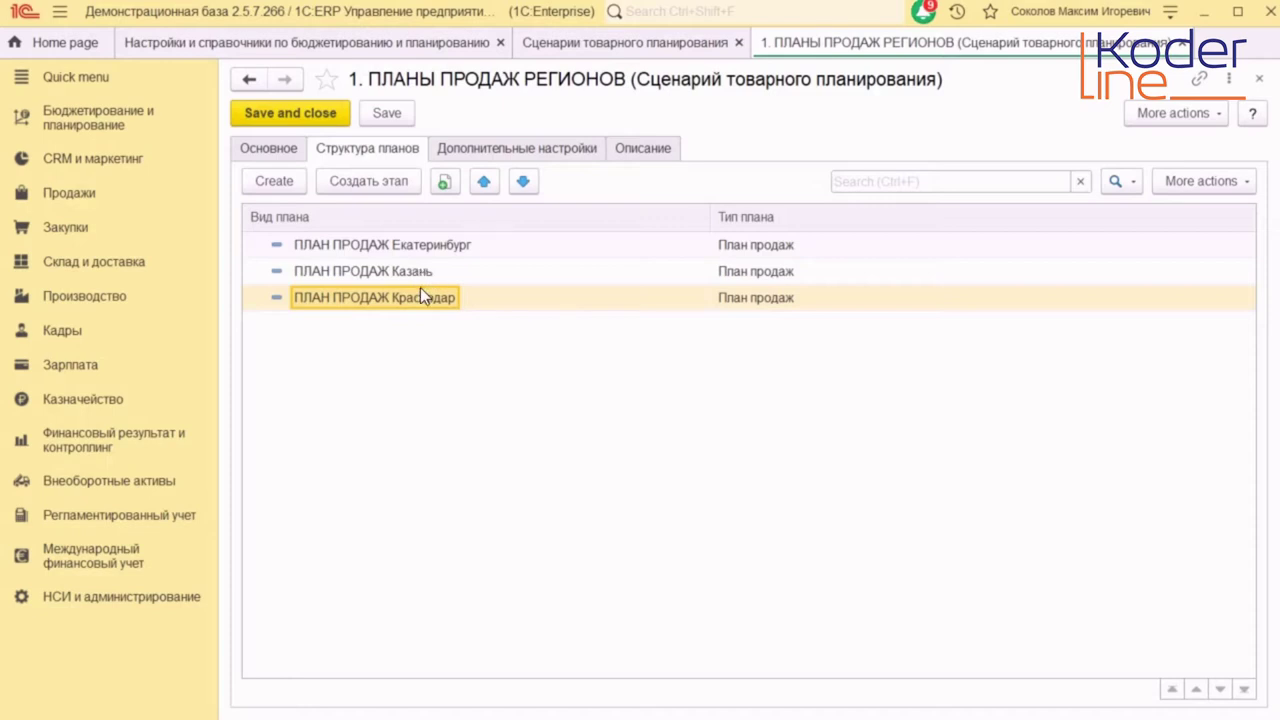
{"action": "left_click", "coordinate": [1259, 80]}
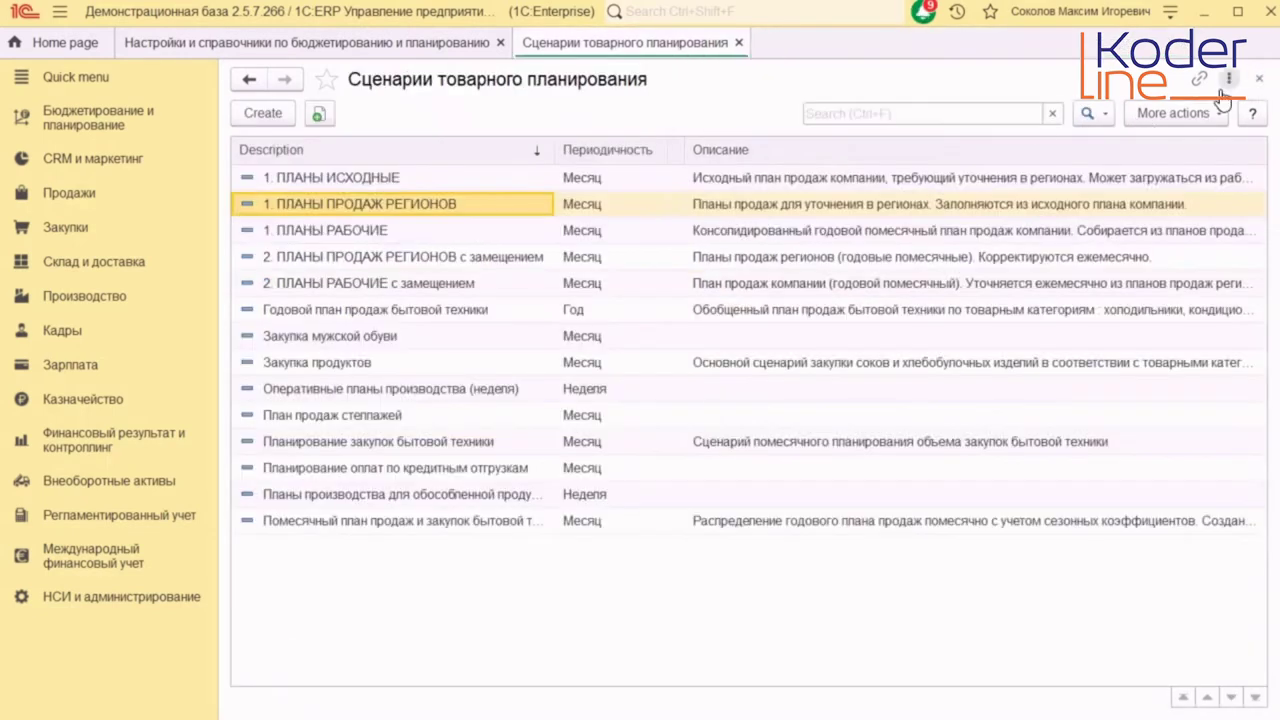
- Examine the detailing and filling settings of the plan kind "ПЛАН ПРОДАЖ РАБОЧИЙ (из планов регионов)" in the scenario "1. ПЛАНЫ РАБОЧИЕ"
{"action": "left_click", "coordinate": [352, 230]}
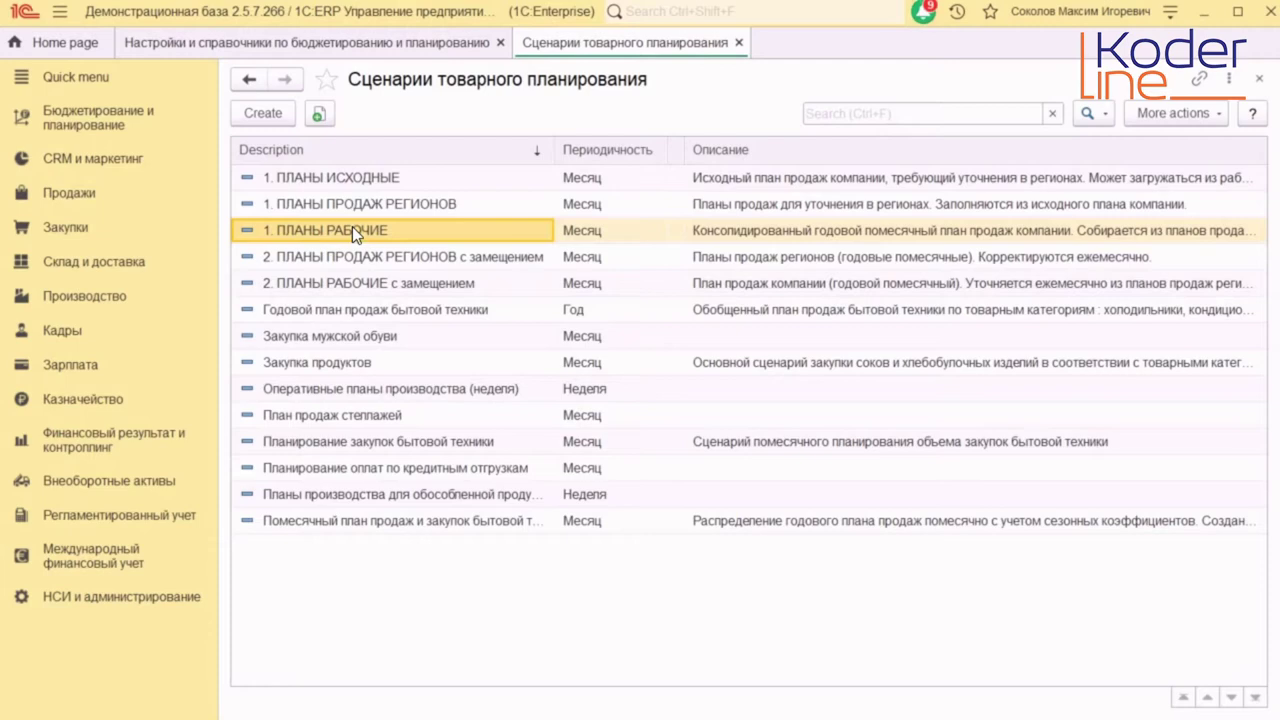
{"action": "double_click", "coordinate": [352, 230]}
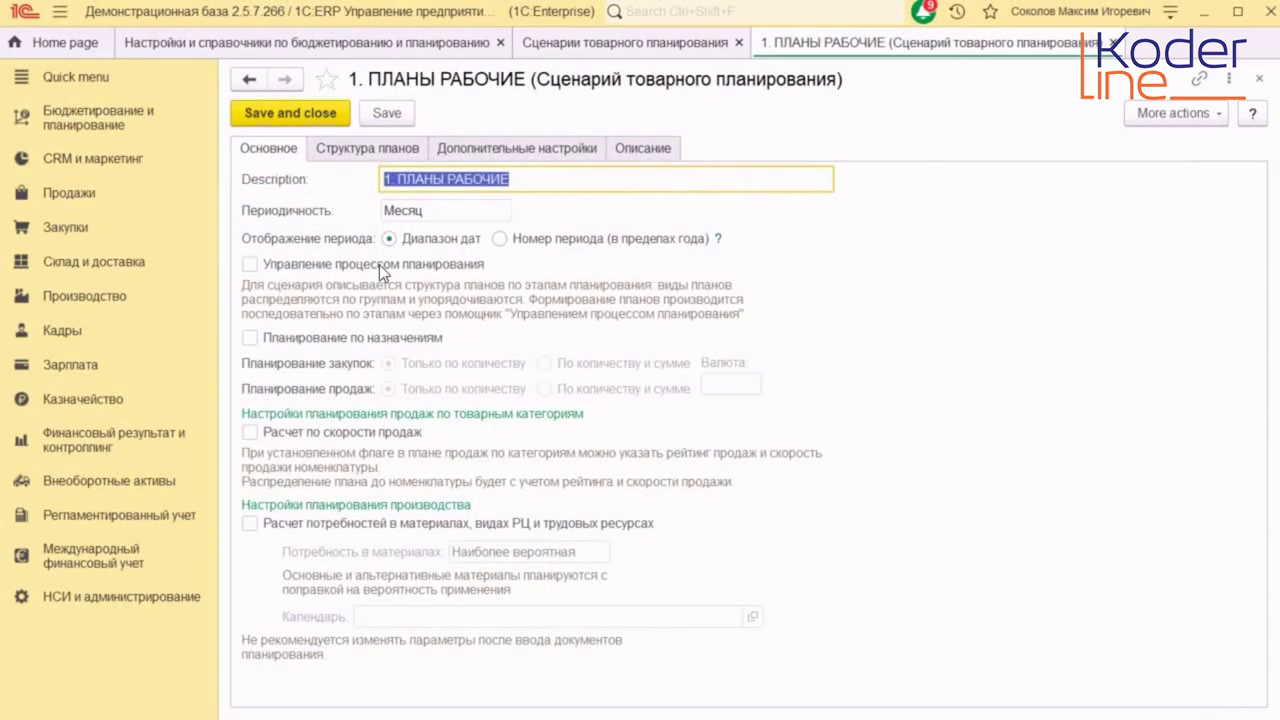
{"action": "left_click", "coordinate": [395, 146]}
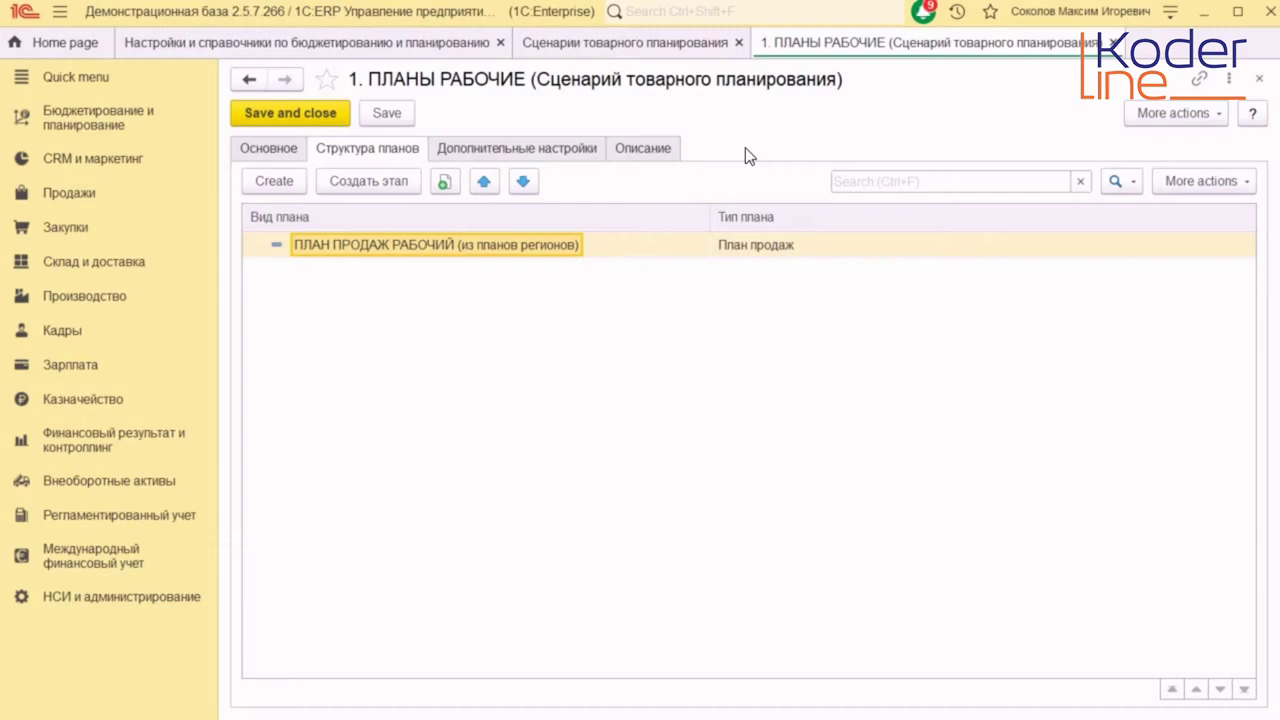
{"action": "double_click", "coordinate": [349, 244]}
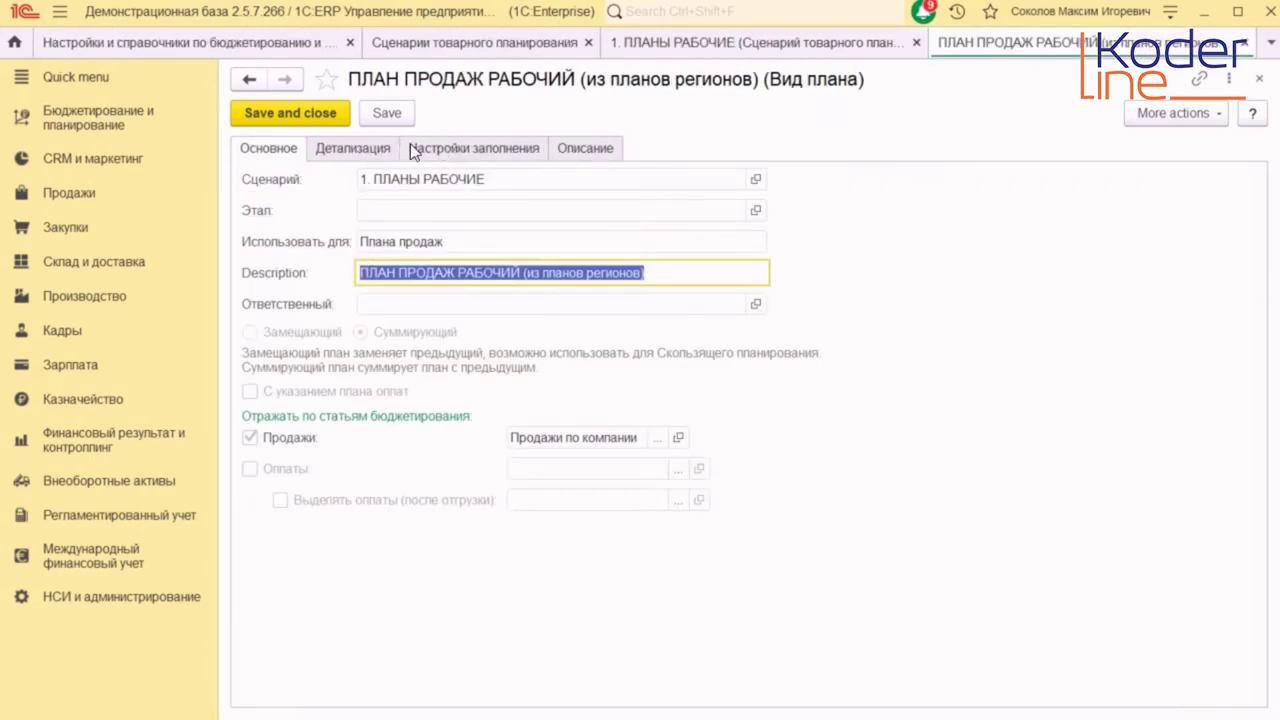
{"action": "left_click", "coordinate": [369, 147]}
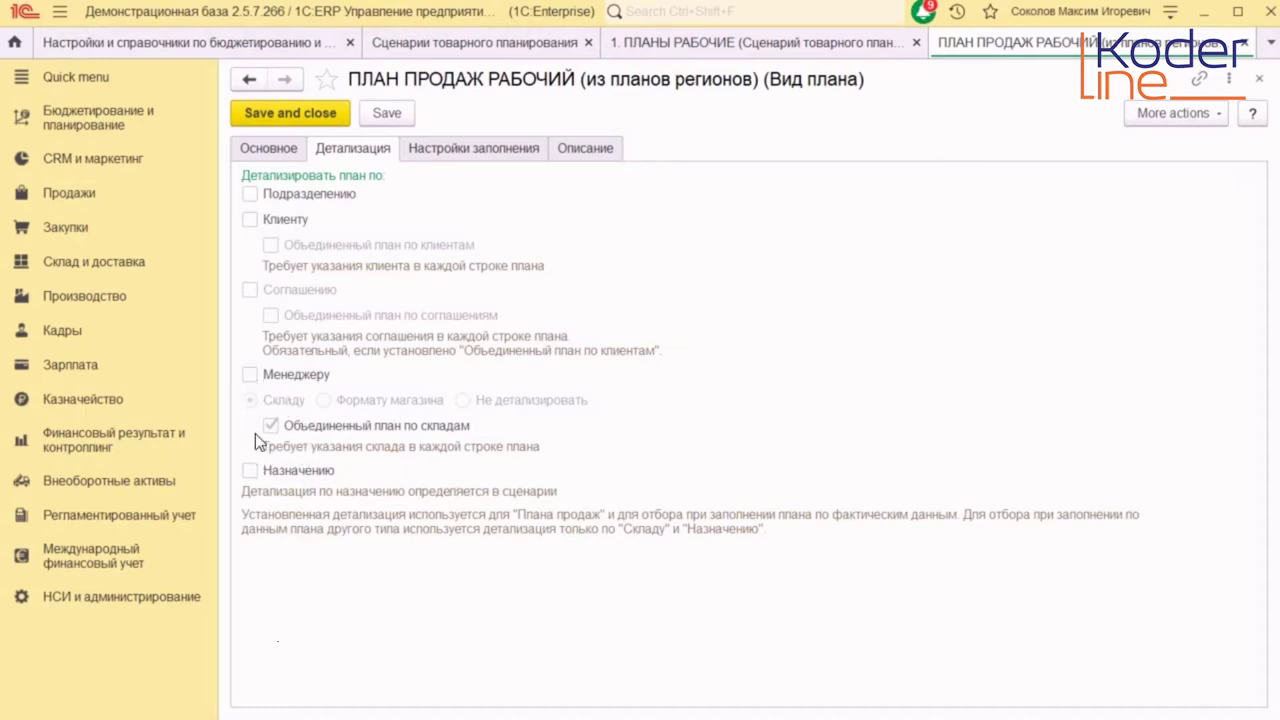
{"action": "left_click", "coordinate": [492, 147]}
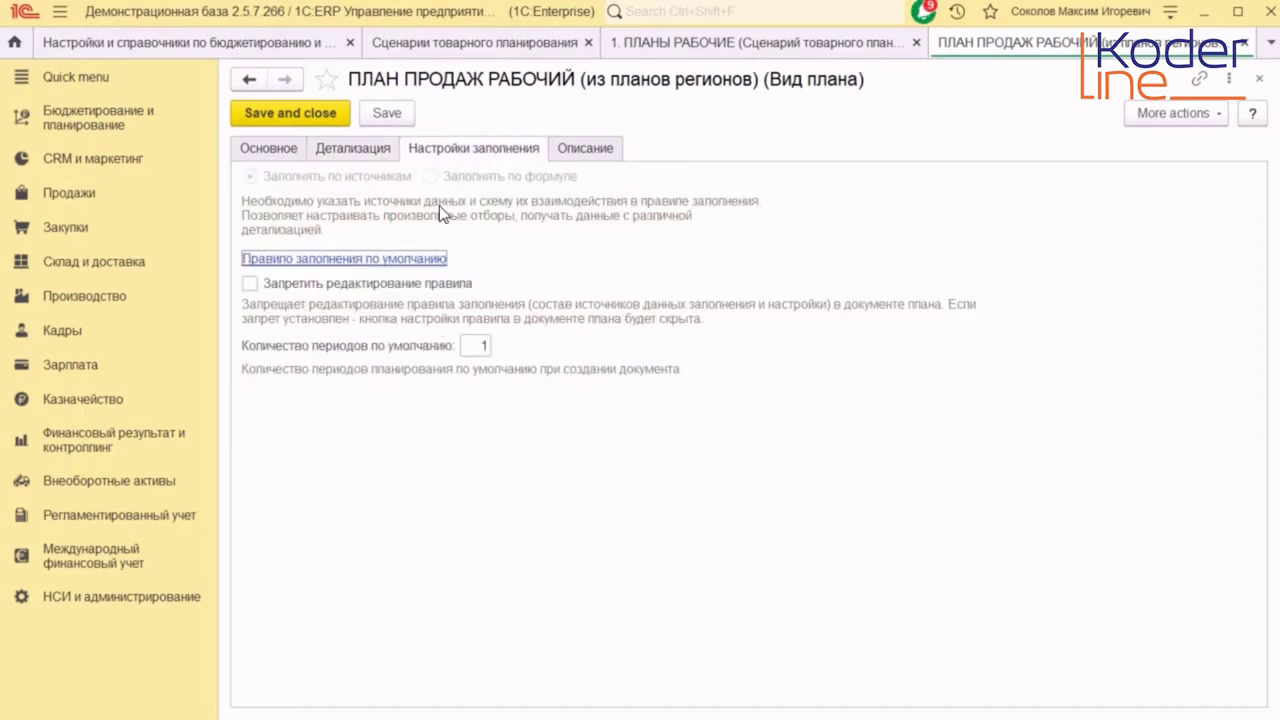
- Inspect the scenario, warehouse and item segment filters in the working plan's default filling rule, and close all forms back to the home page
{"action": "left_click", "coordinate": [309, 260]}
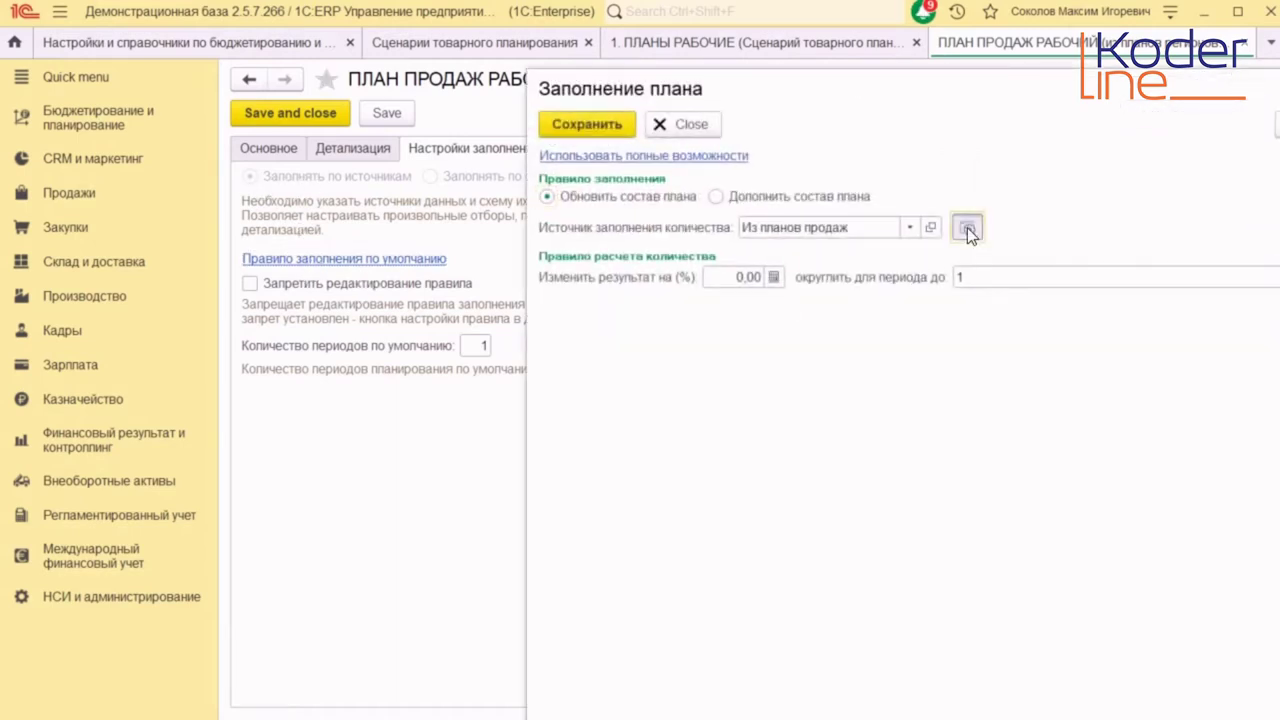
{"action": "left_click", "coordinate": [967, 227]}
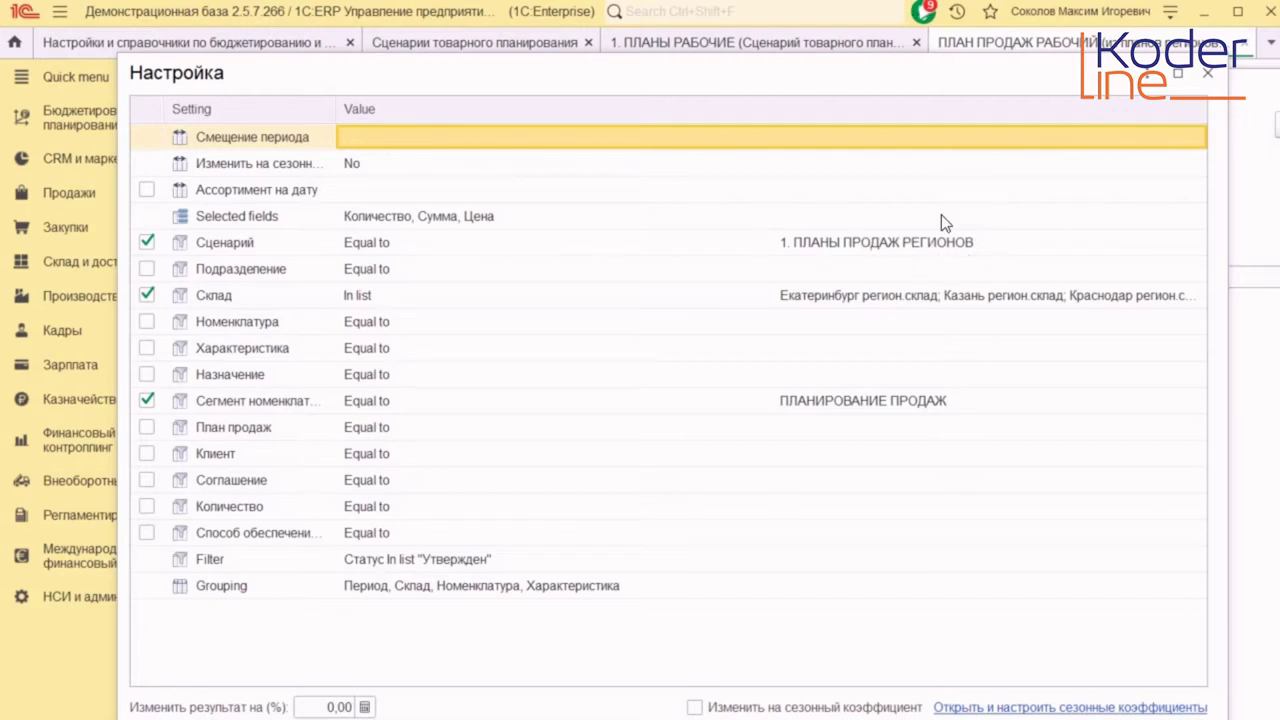
{"action": "double_click", "coordinate": [836, 296]}
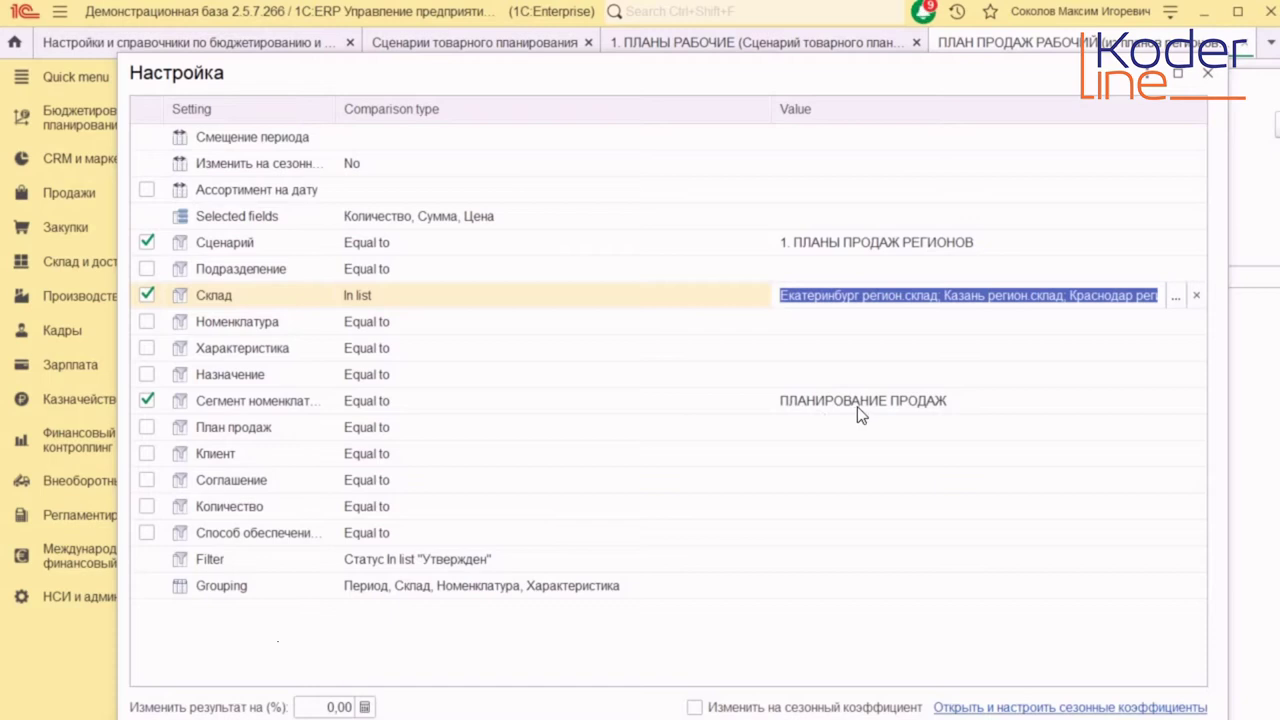
{"action": "left_click", "coordinate": [1208, 73]}
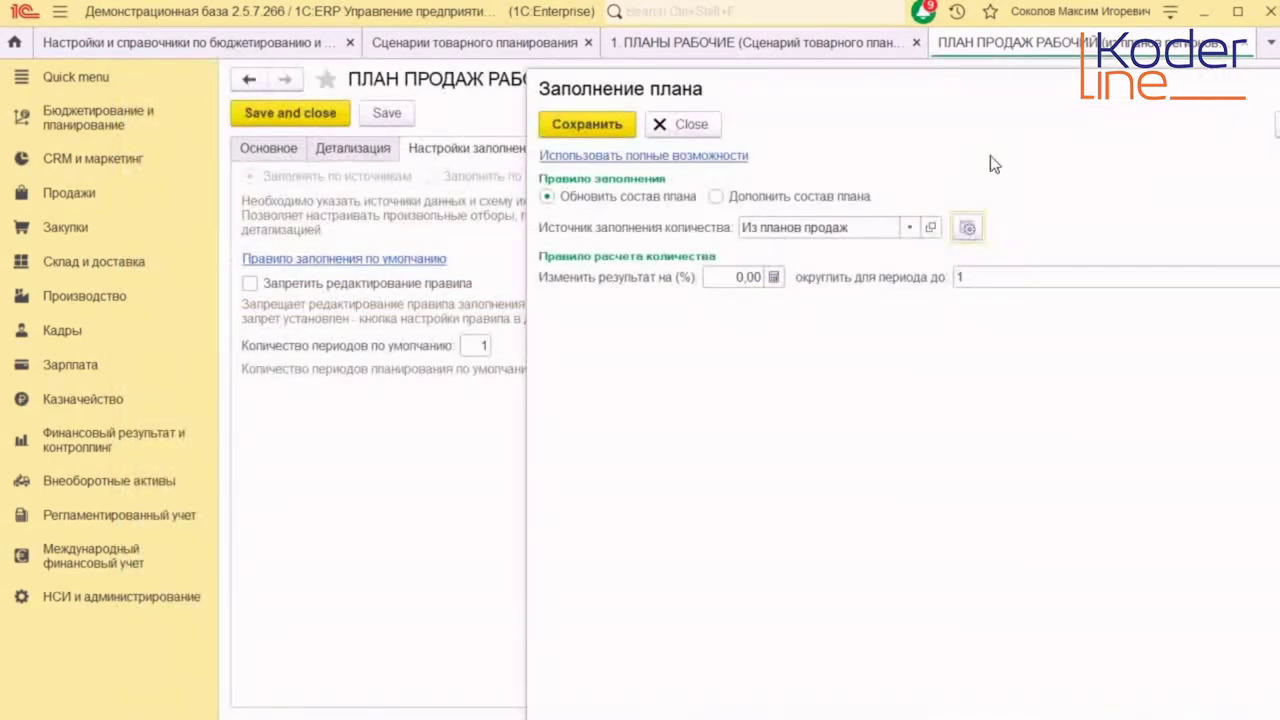
{"action": "key", "text": "Escape"}
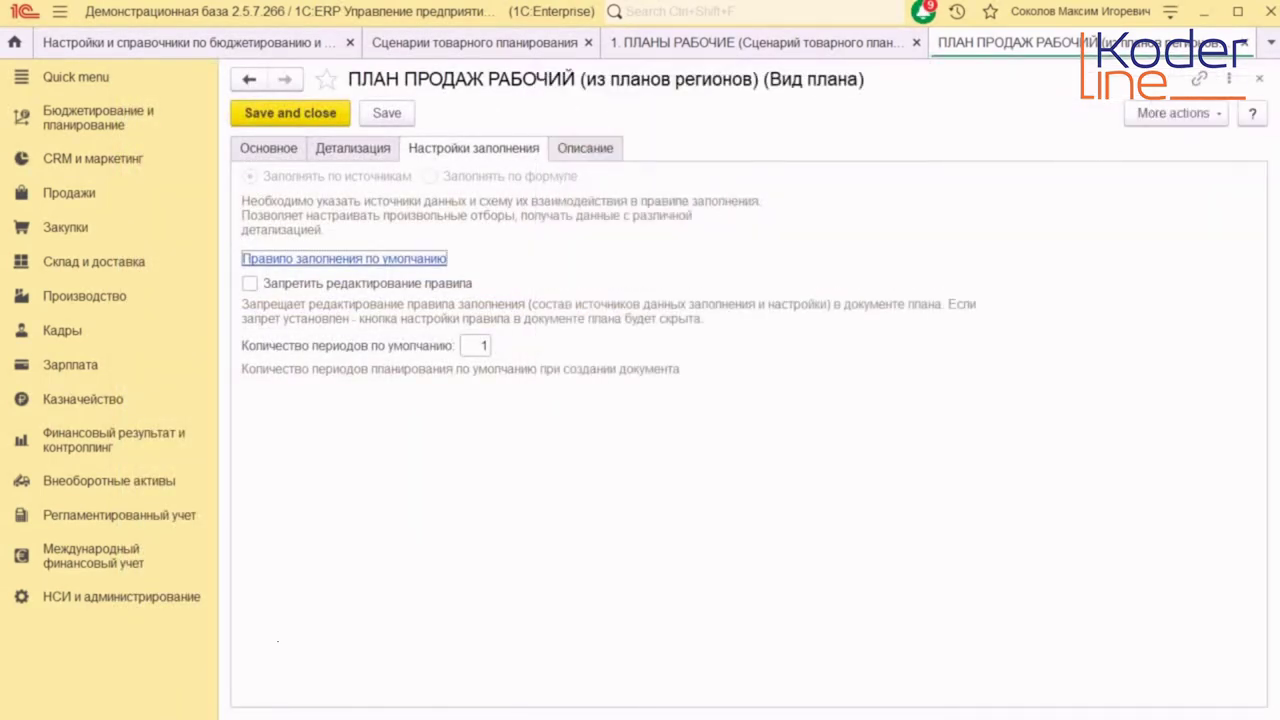
{"action": "left_click", "coordinate": [1262, 83]}
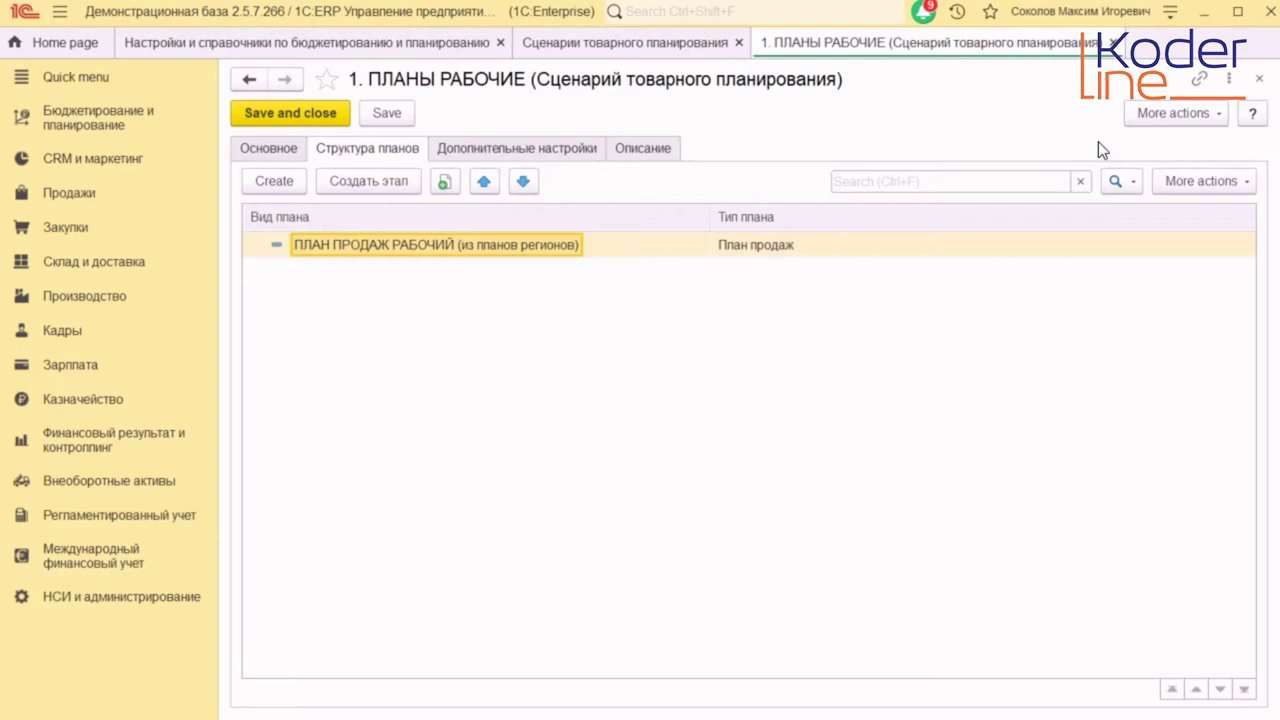
{"action": "left_click", "coordinate": [1261, 81]}
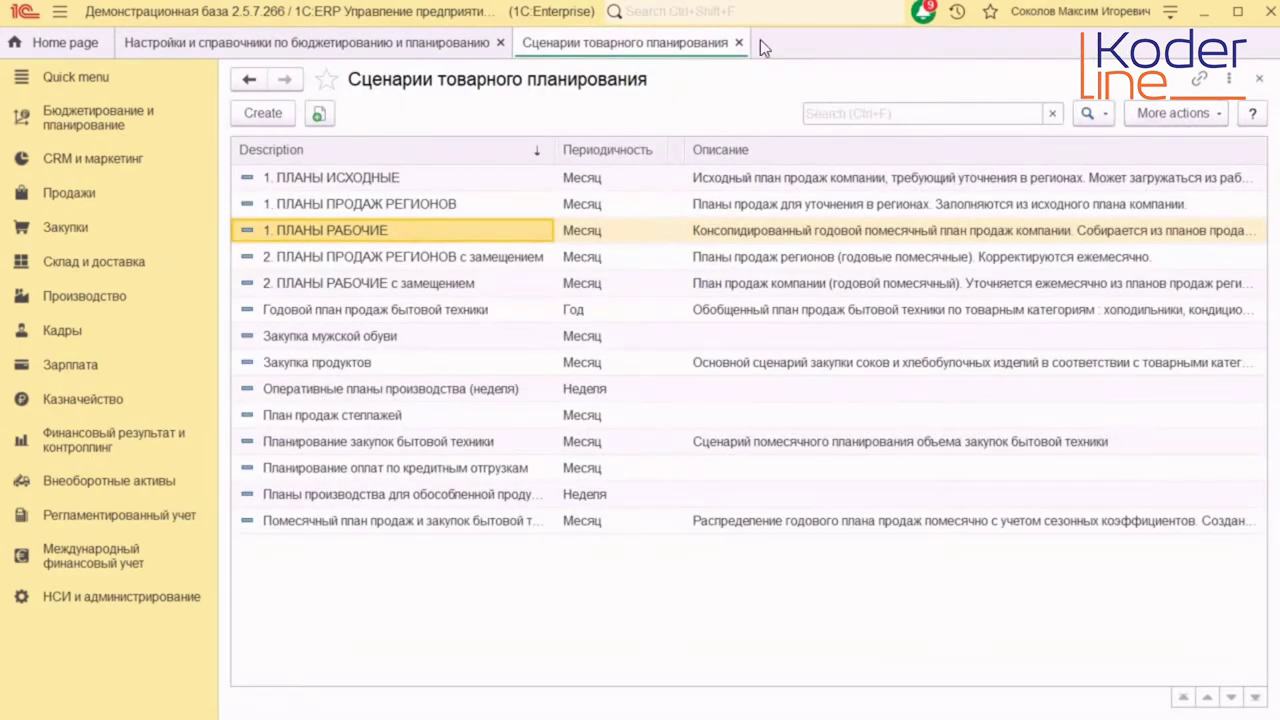
{"action": "left_click", "coordinate": [1263, 80]}
{"action": "left_click", "coordinate": [503, 43]}
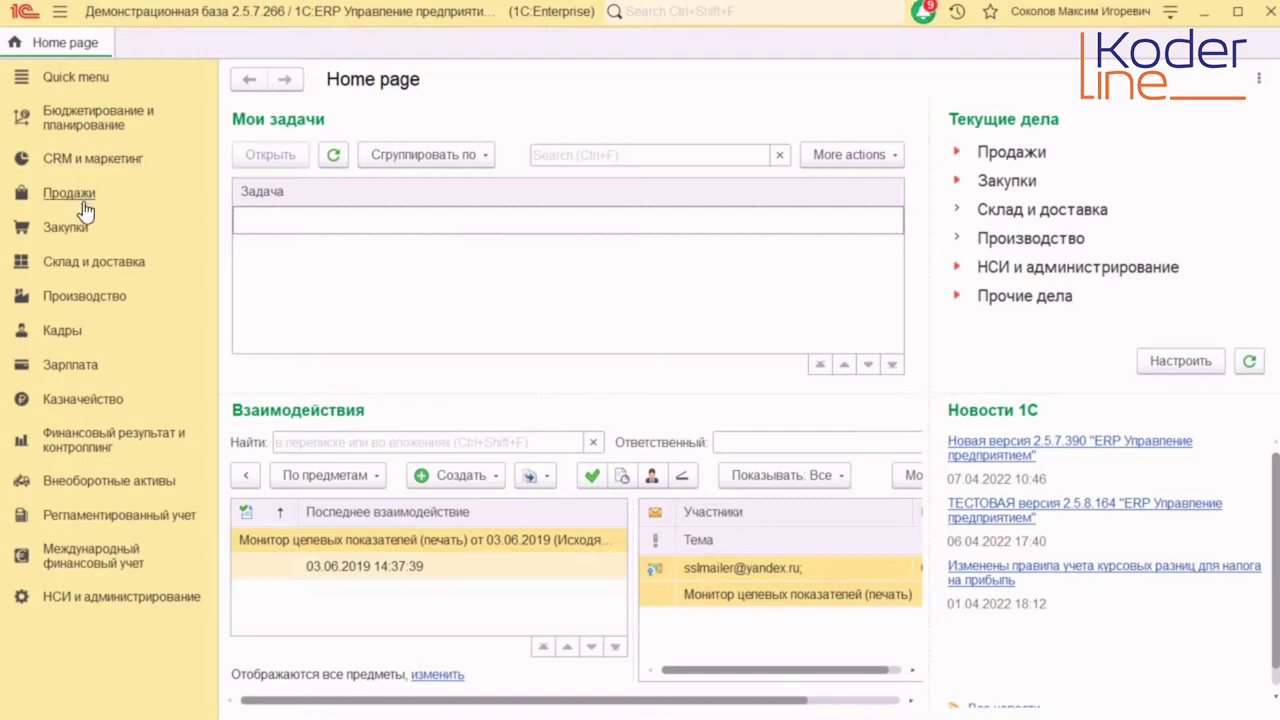
- Open the list of sales plans by item and filter it by the scenario "1. ПЛАНЫ ИСХОДНЫЕ"
{"action": "left_click", "coordinate": [100, 124]}
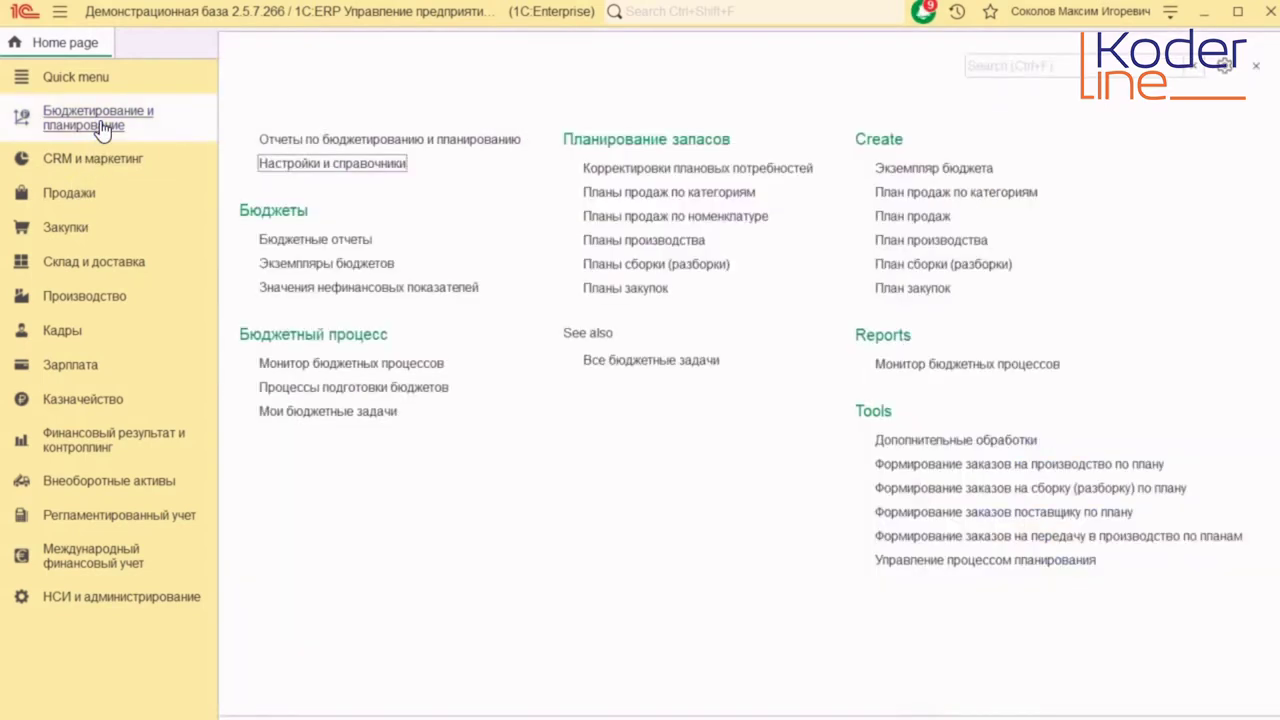
{"action": "left_click", "coordinate": [705, 220]}
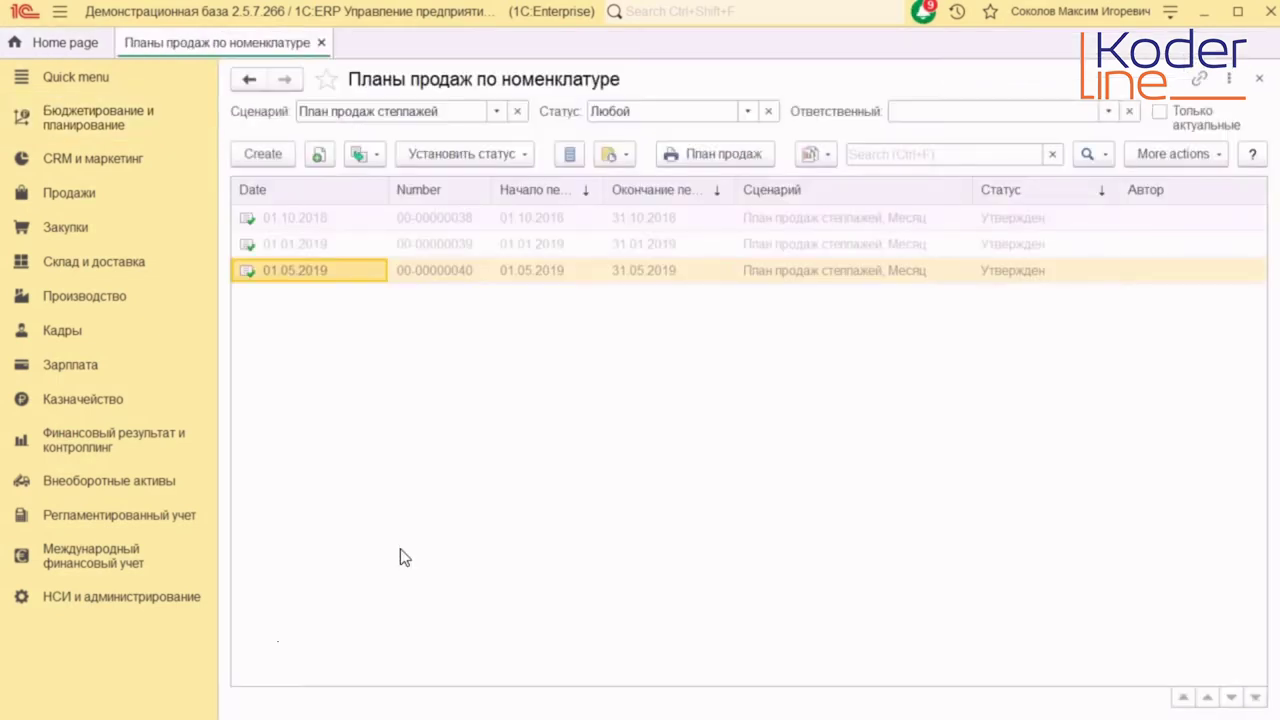
{"action": "left_click", "coordinate": [498, 111]}
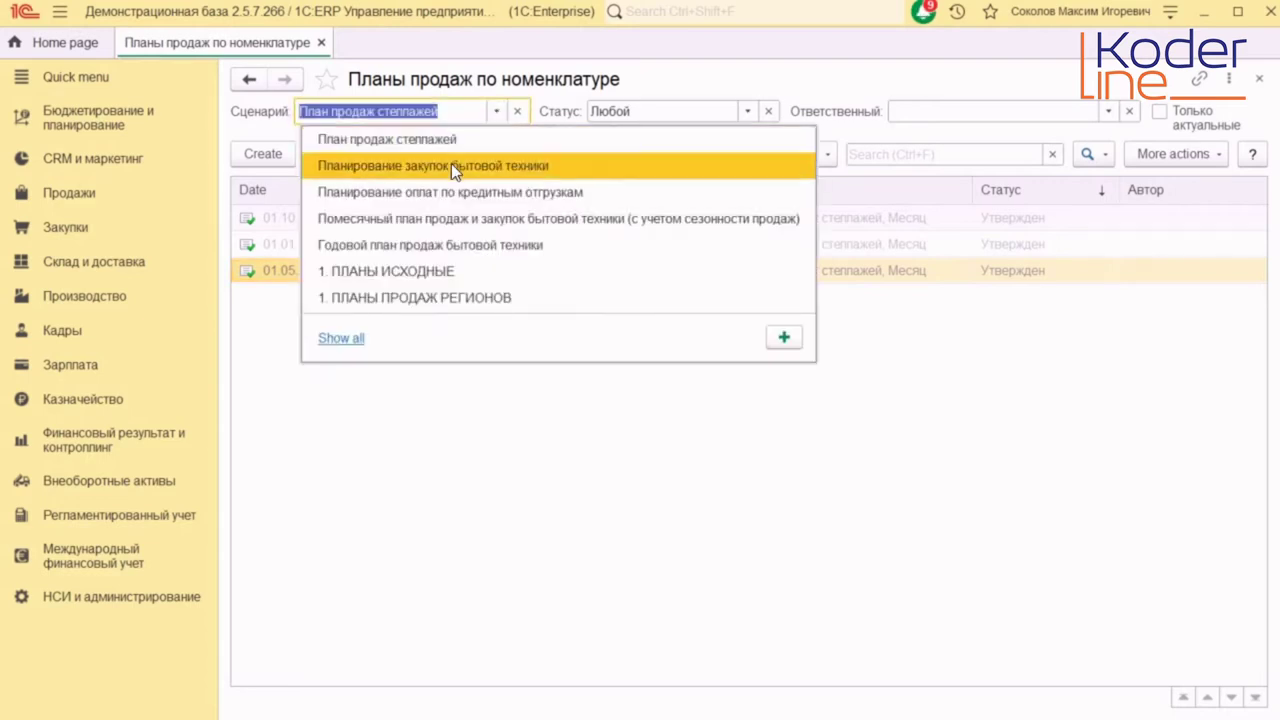
{"action": "left_click", "coordinate": [434, 271]}
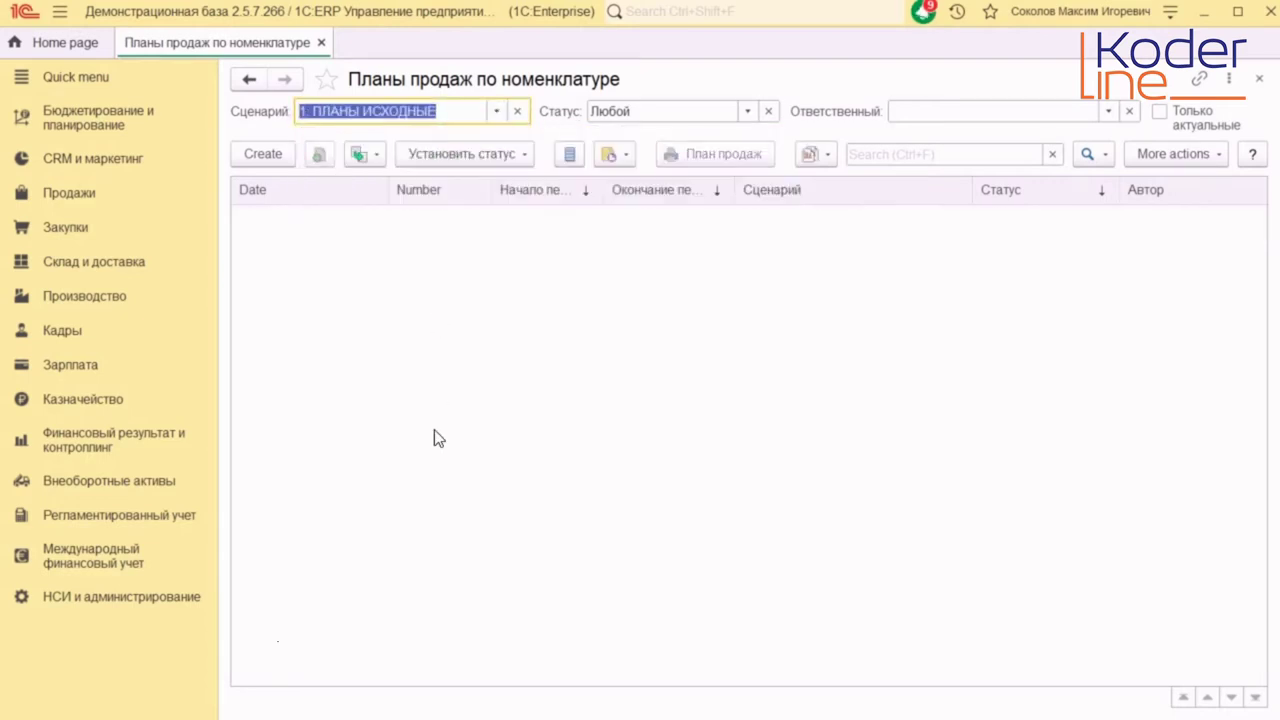
- Create a sales plan of kind "ПЛАН ПРОДАЖ ИСХОДНЫЙ (из прошлого плана -12 мес)" for the period 01.01.2022 to 31.12.2022
{"action": "left_click", "coordinate": [265, 155]}
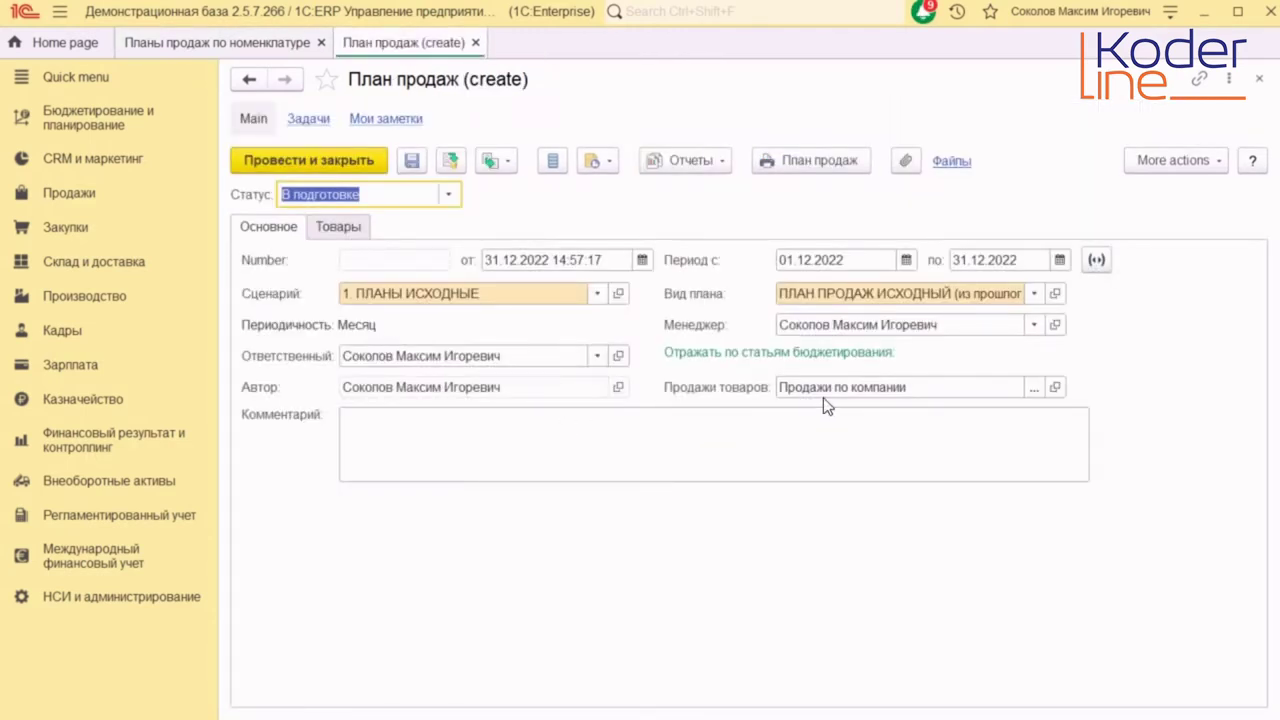
{"action": "left_click", "coordinate": [1035, 294]}
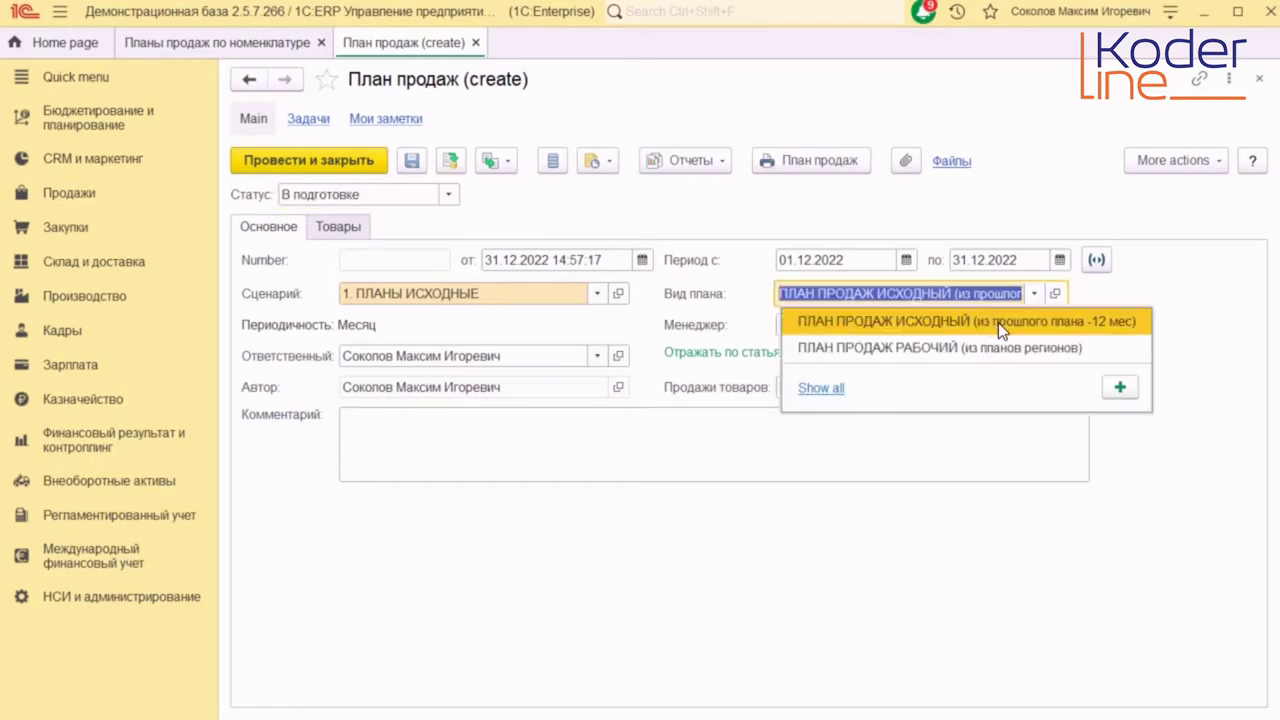
{"action": "left_click", "coordinate": [998, 322]}
{"action": "left_click", "coordinate": [604, 413]}
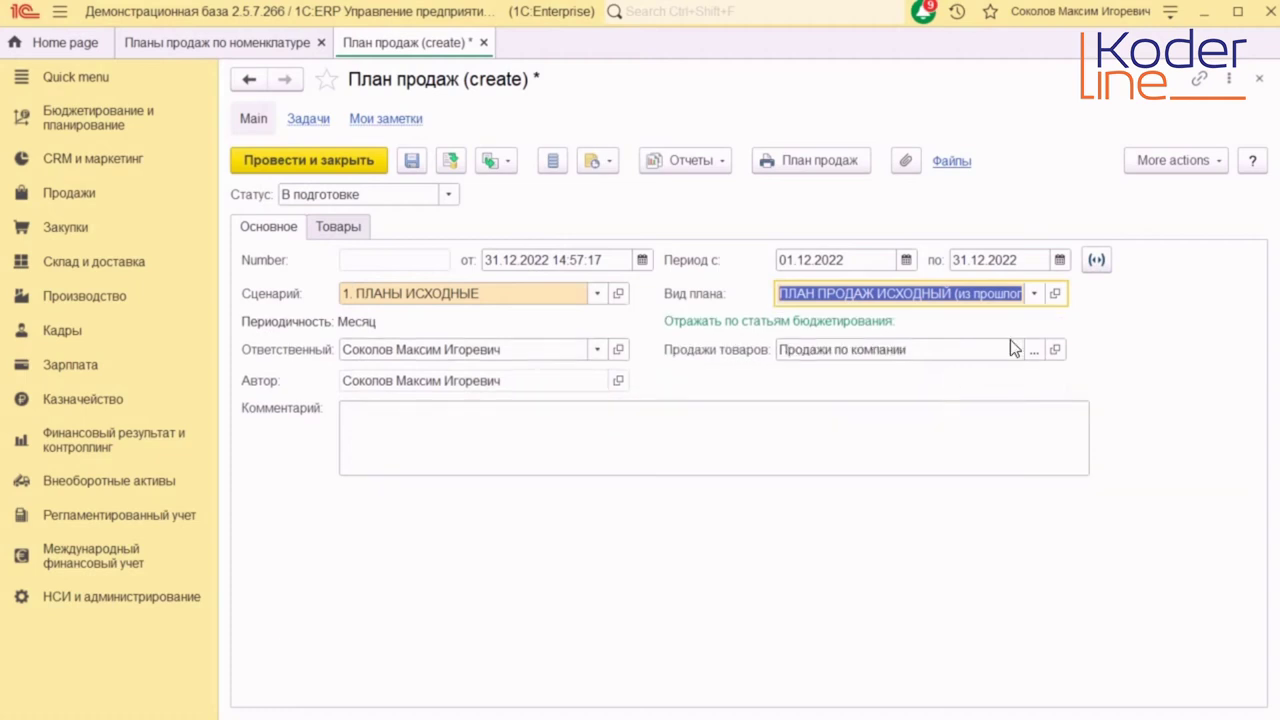
{"action": "left_click", "coordinate": [1099, 259]}
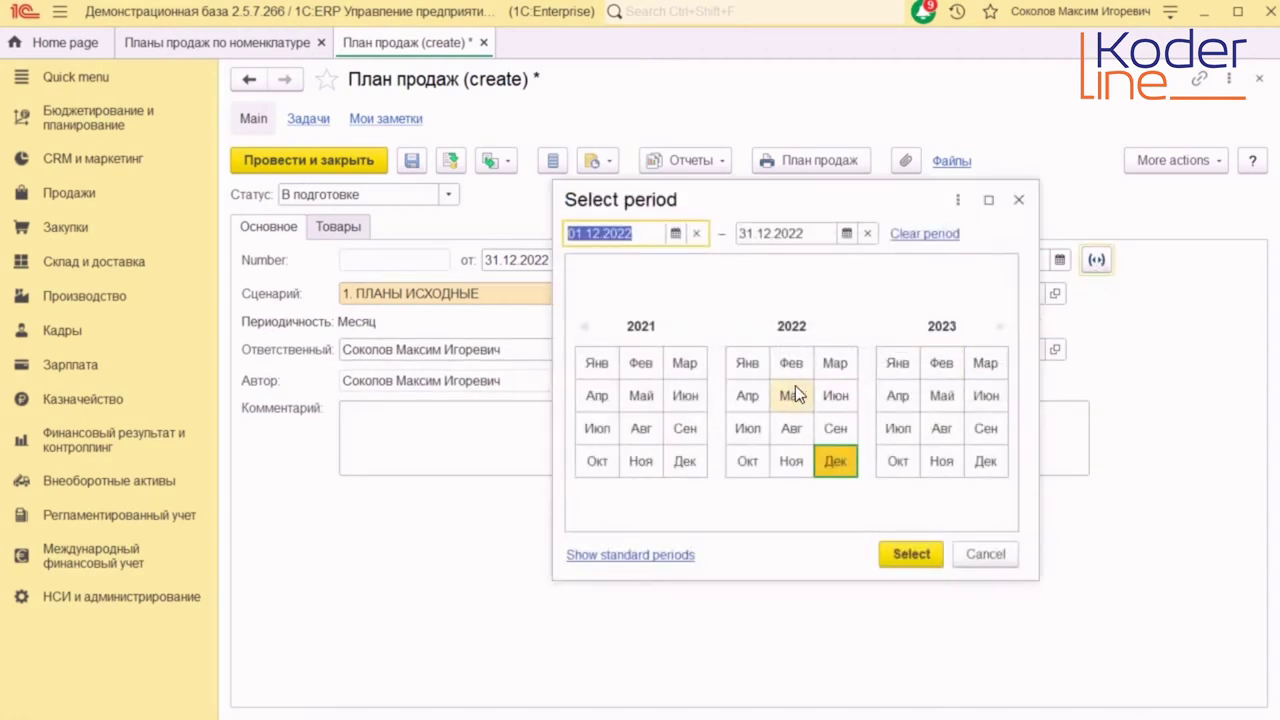
{"action": "left_click", "coordinate": [745, 364]}
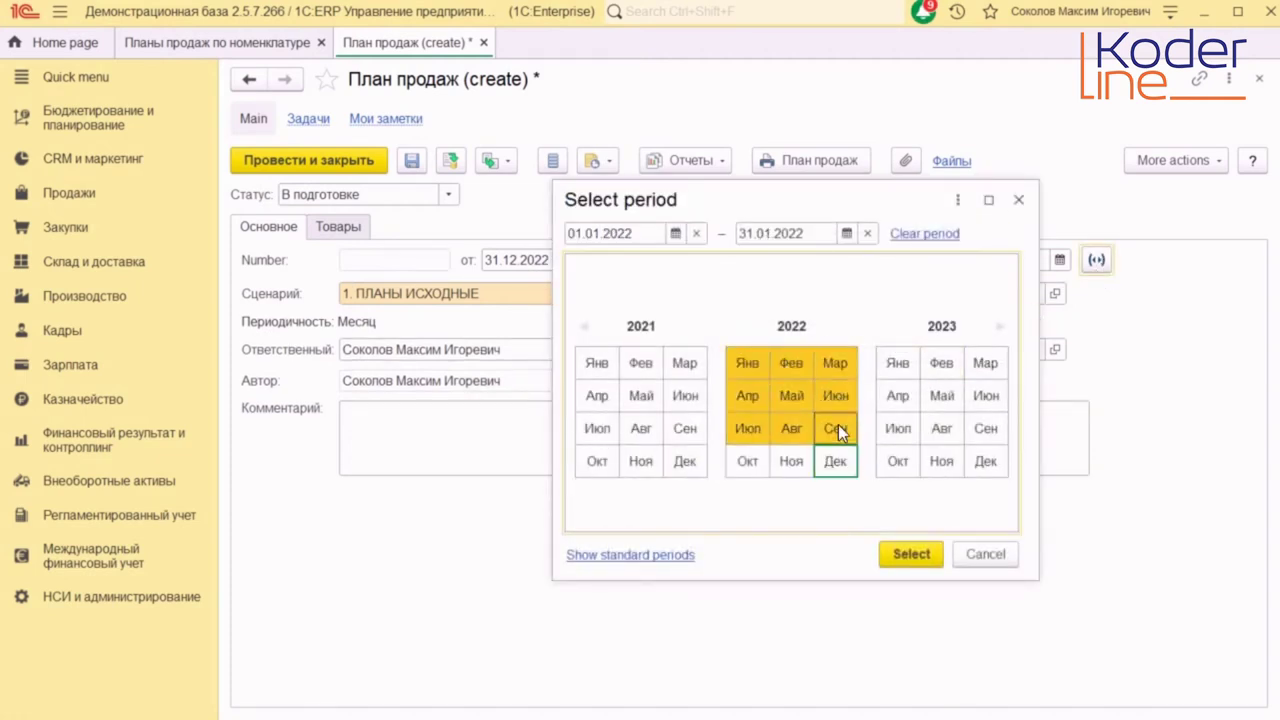
{"action": "left_click", "coordinate": [911, 555]}
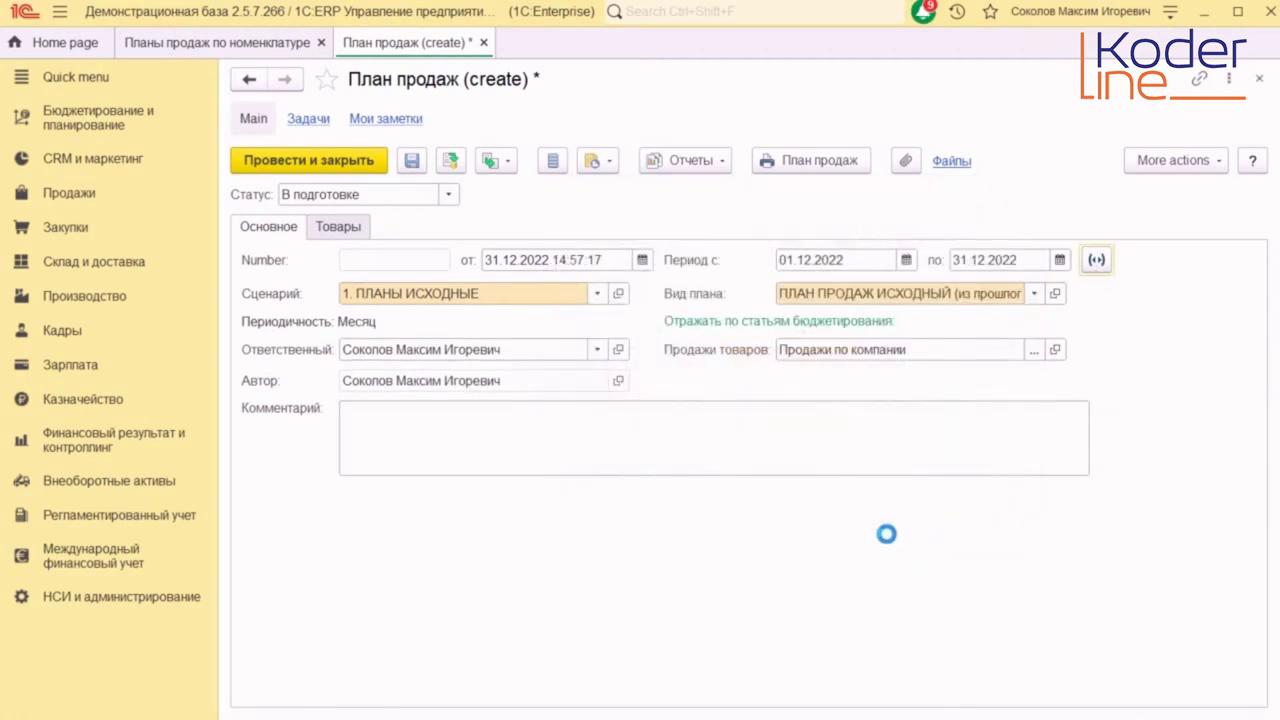
- Fill the plan's goods table automatically and adjust column widths so the item and warehouse names are fully readable
{"action": "left_click", "coordinate": [350, 225]}
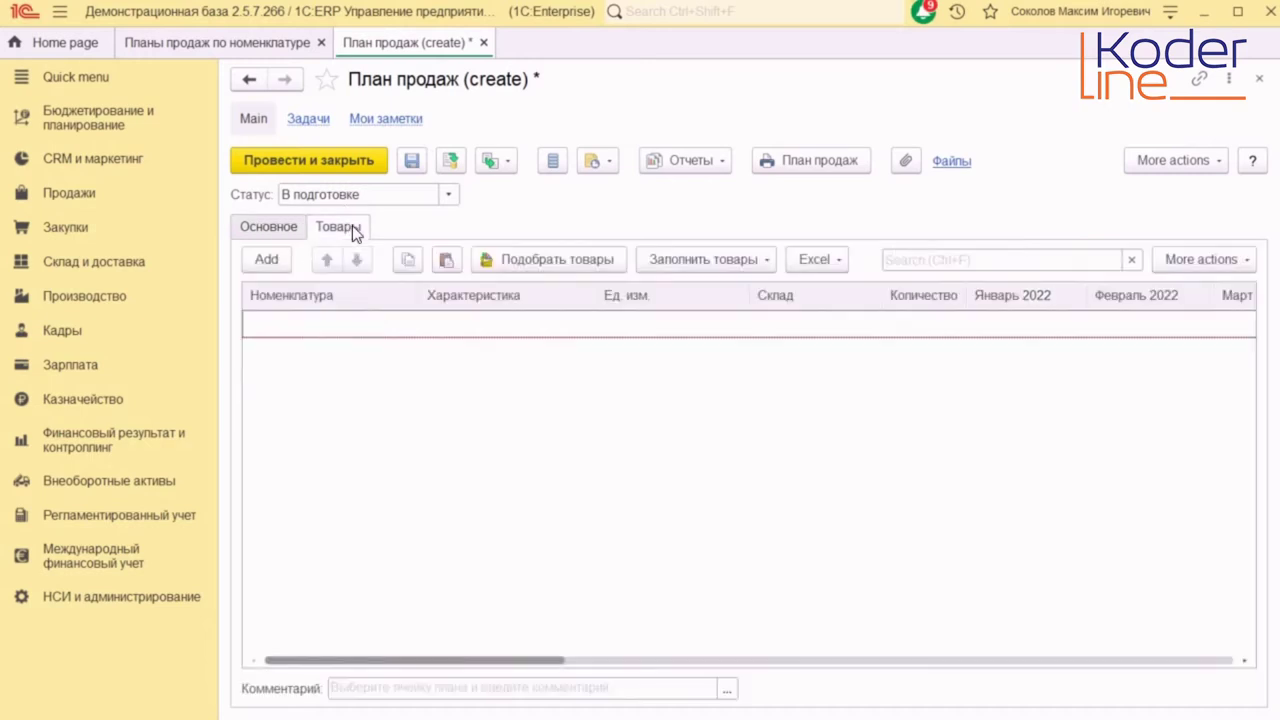
{"action": "left_click", "coordinate": [717, 260]}
{"action": "left_click", "coordinate": [722, 289]}
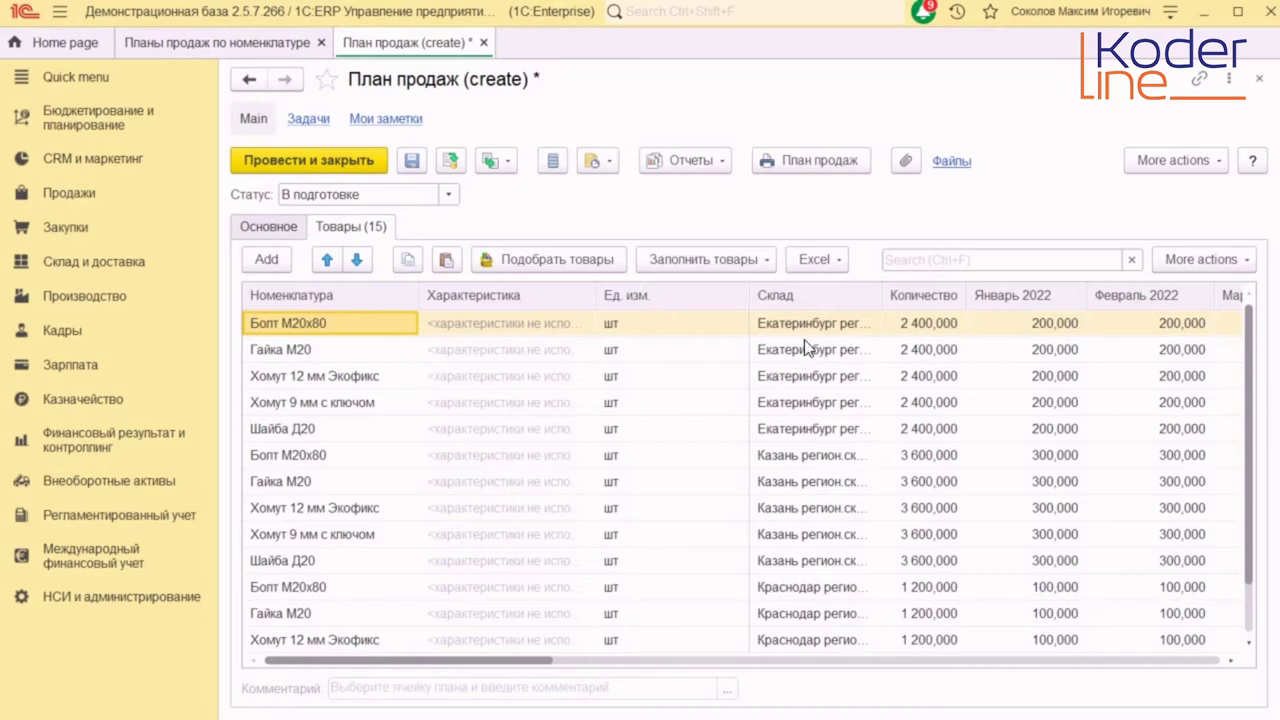
{"action": "left_click_drag", "start_coordinate": [744, 290], "coordinate": [560, 289]}
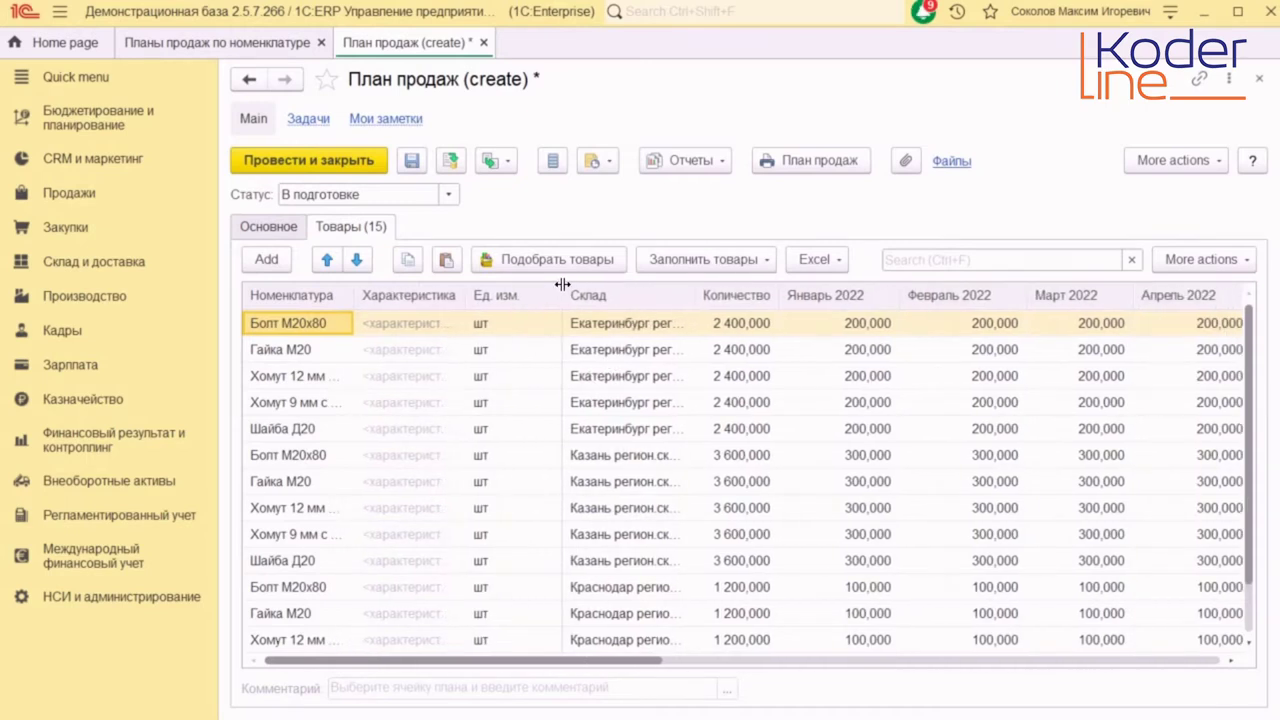
{"action": "left_click_drag", "start_coordinate": [357, 285], "coordinate": [486, 289]}
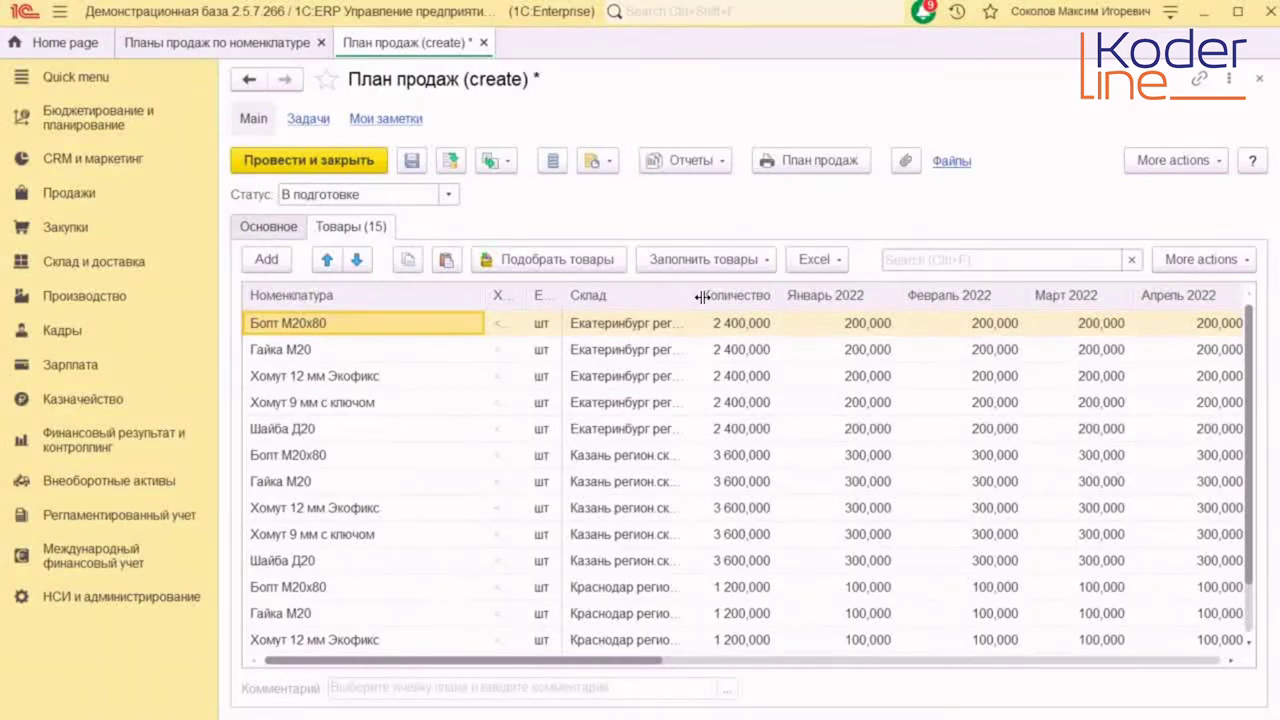
{"action": "left_click_drag", "start_coordinate": [700, 298], "coordinate": [746, 297]}
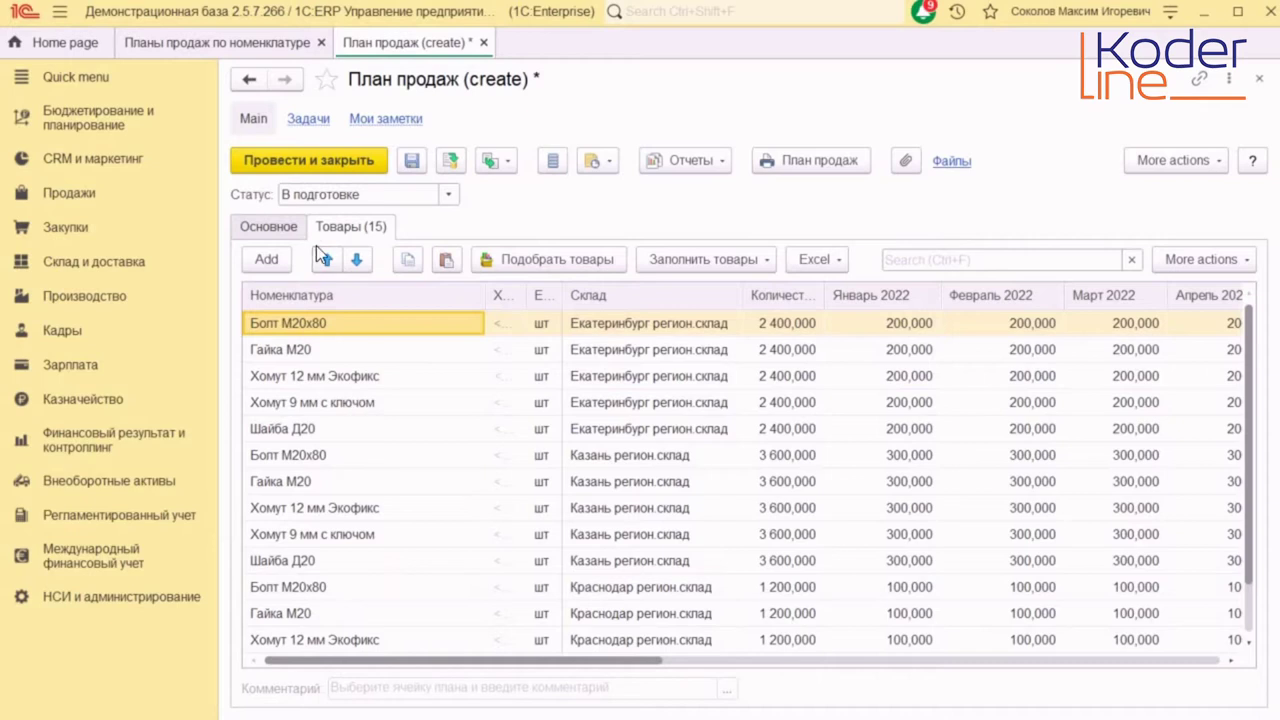
- Set the initial sales plan's status to "Утвержден", post the document and close it
{"action": "left_click", "coordinate": [284, 224]}
{"action": "left_click", "coordinate": [448, 196]}
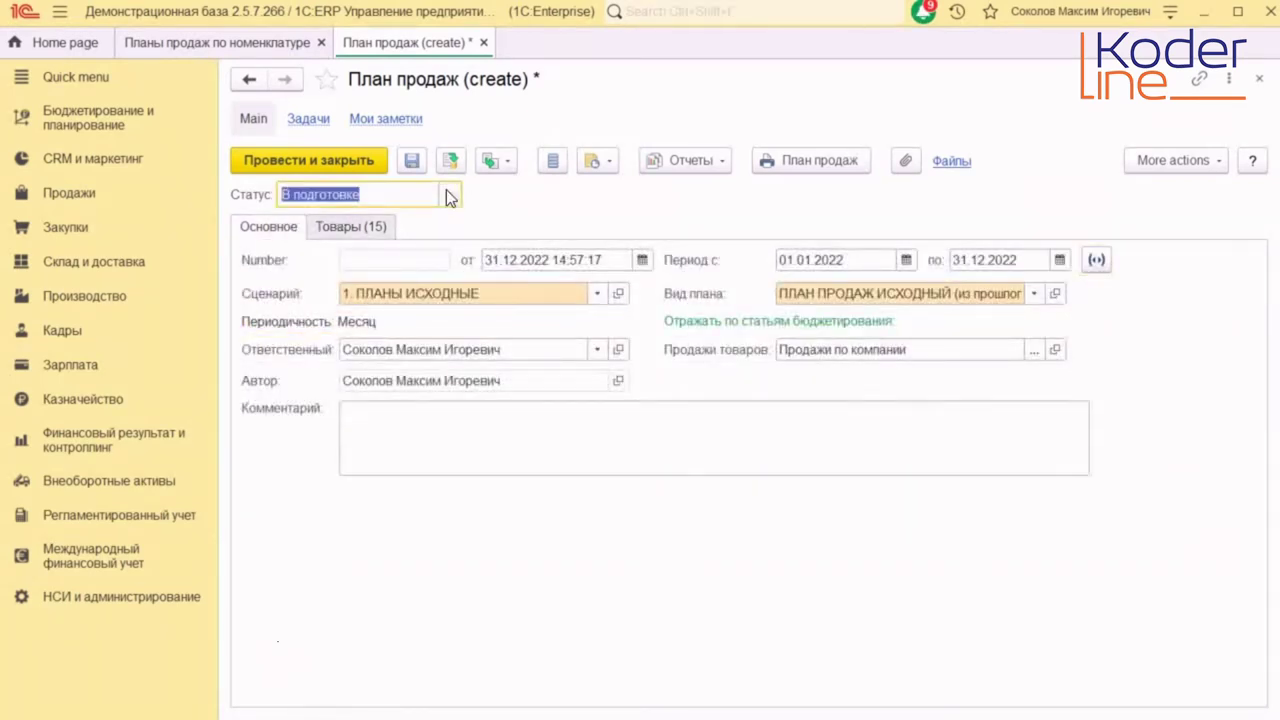
{"action": "left_click", "coordinate": [448, 196]}
{"action": "left_click", "coordinate": [363, 300]}
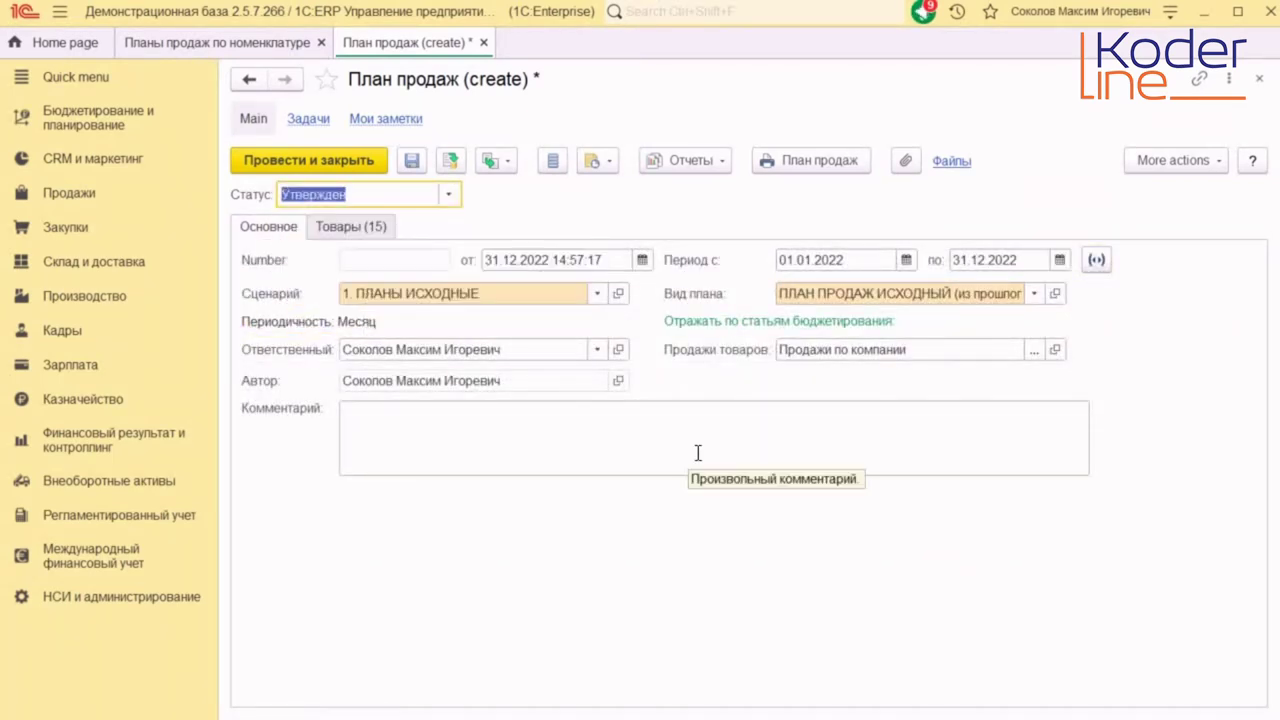
{"action": "left_click", "coordinate": [449, 159]}
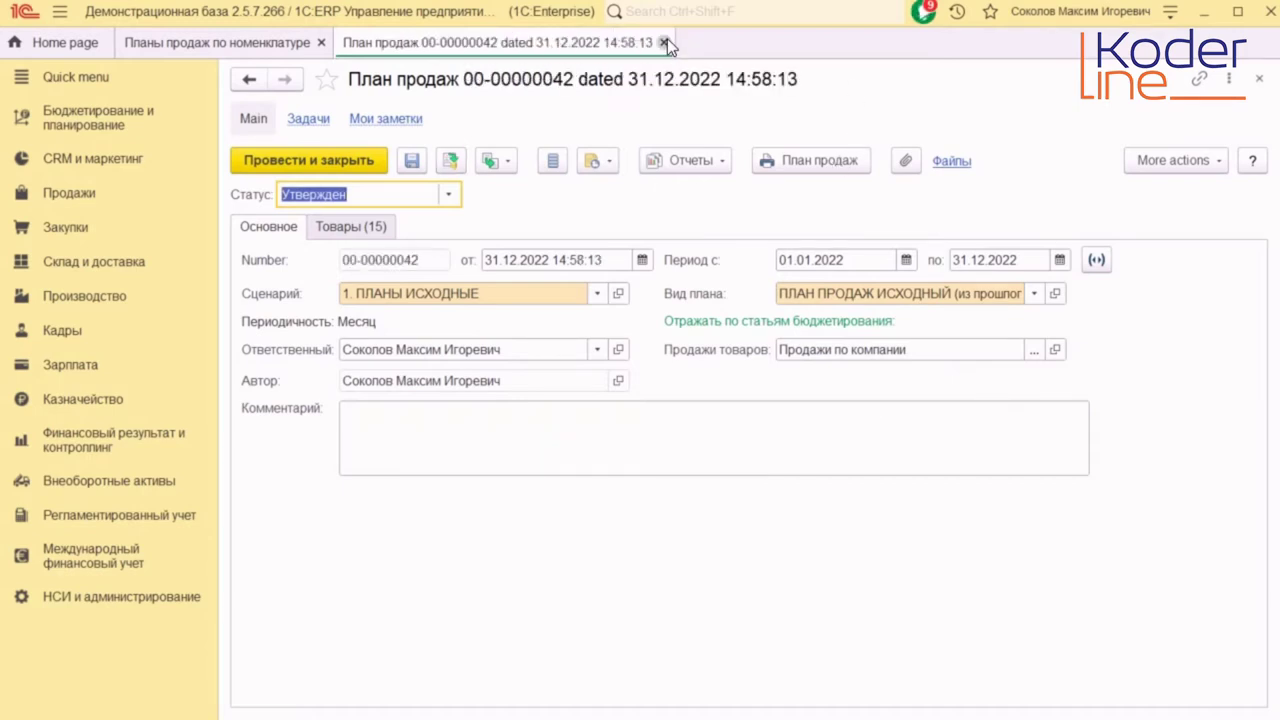
{"action": "left_click", "coordinate": [664, 42]}
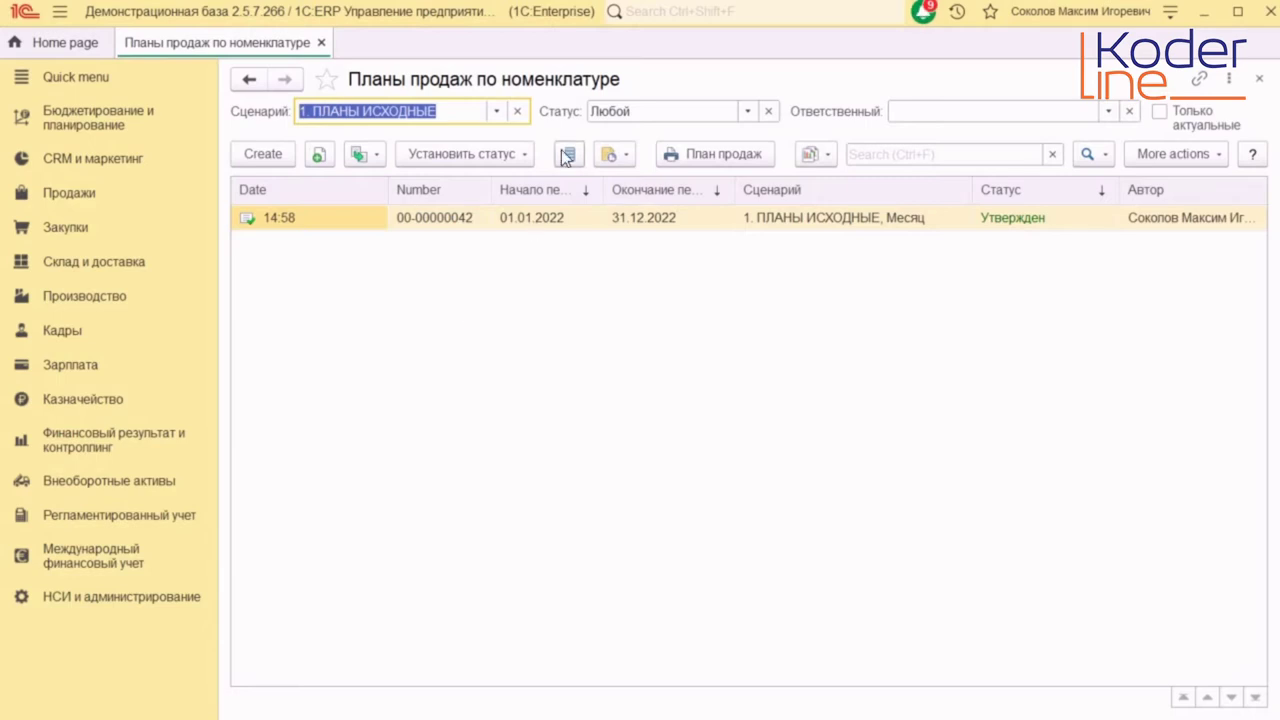
- Filter the sales plans by scenario "1. ПЛАНЫ ПРОДАЖ РЕГИОНОВ" and create a plan of kind "ПЛАН ПРОДАЖ Краснодар", accepting the fill rule update
{"action": "left_click", "coordinate": [495, 110]}
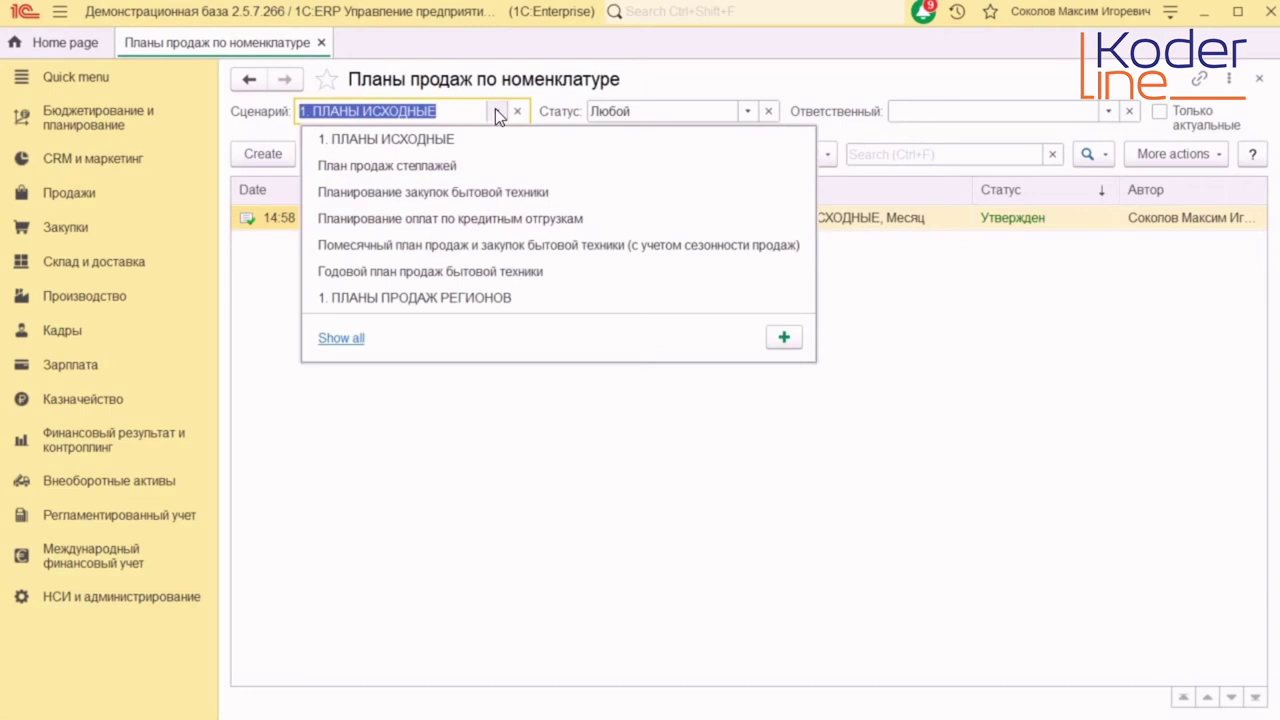
{"action": "left_click", "coordinate": [484, 297]}
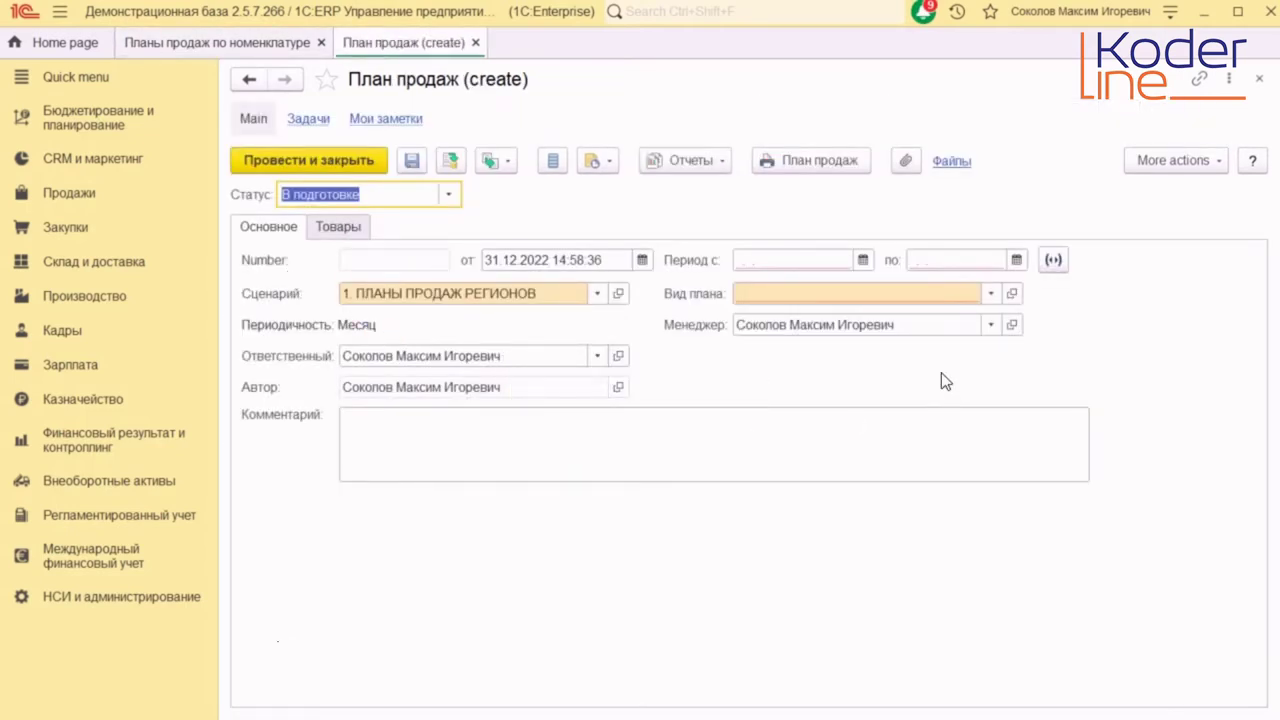
{"action": "left_click", "coordinate": [991, 293]}
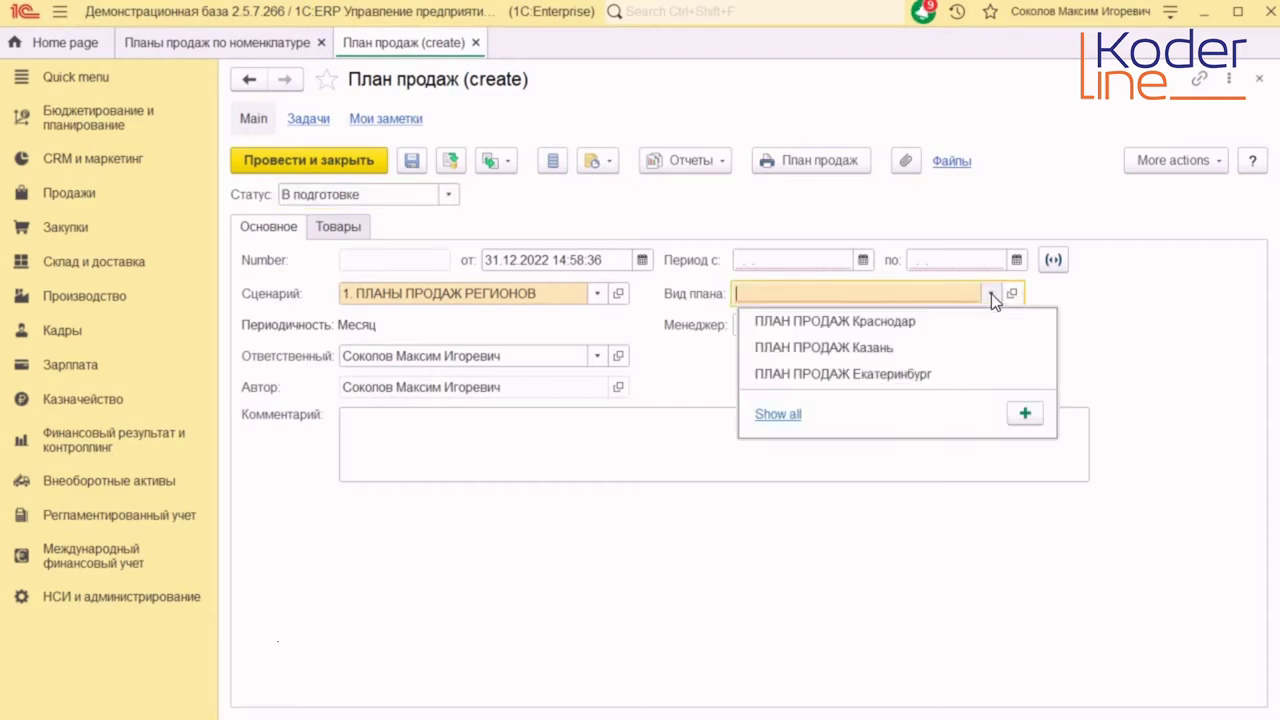
{"action": "left_click", "coordinate": [918, 320]}
{"action": "left_click", "coordinate": [603, 410]}
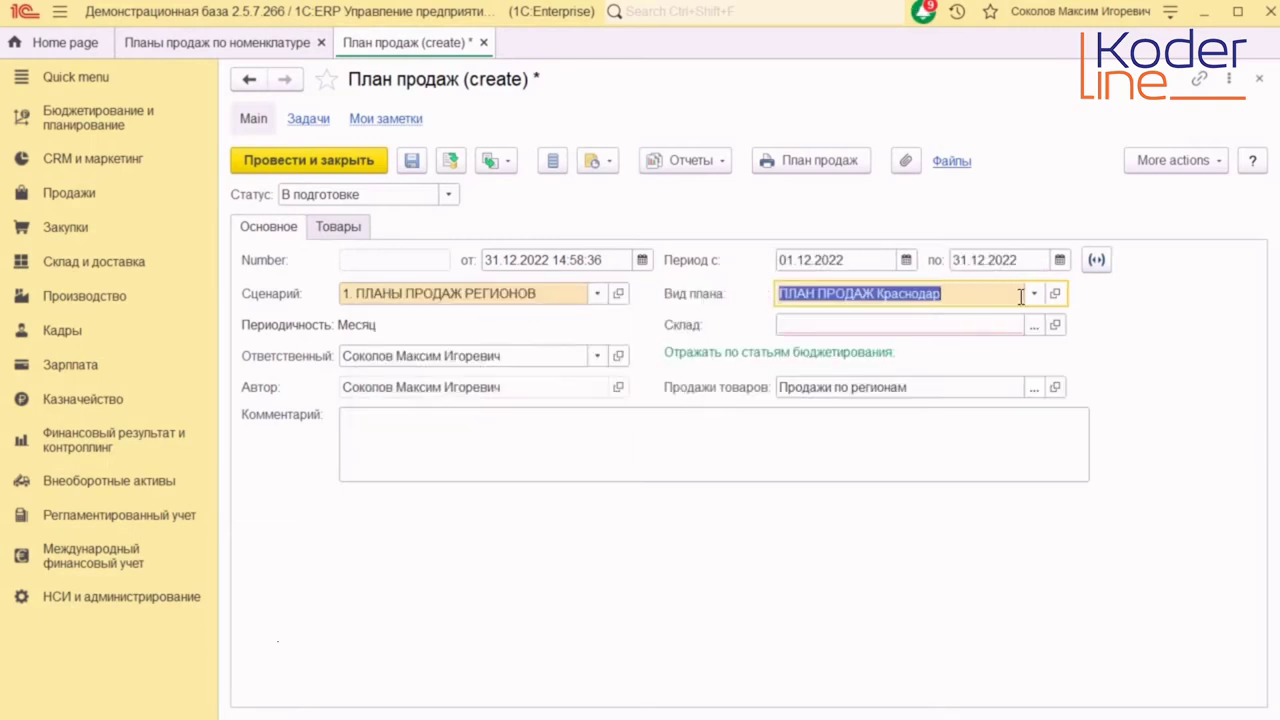
- Set the Краснодар plan's warehouse to "Краснодар регион.склад" and its period to 01.01.2022–31.12.2022
{"action": "left_click", "coordinate": [1030, 325]}
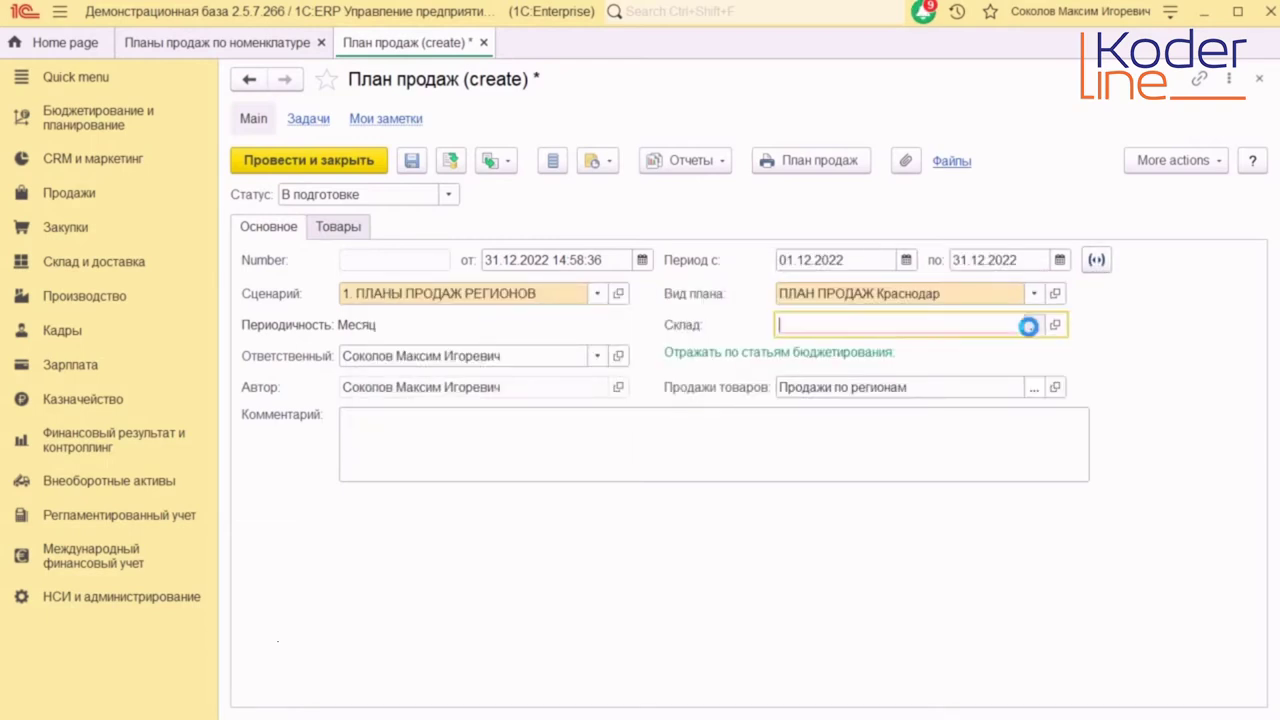
{"action": "double_click", "coordinate": [561, 314]}
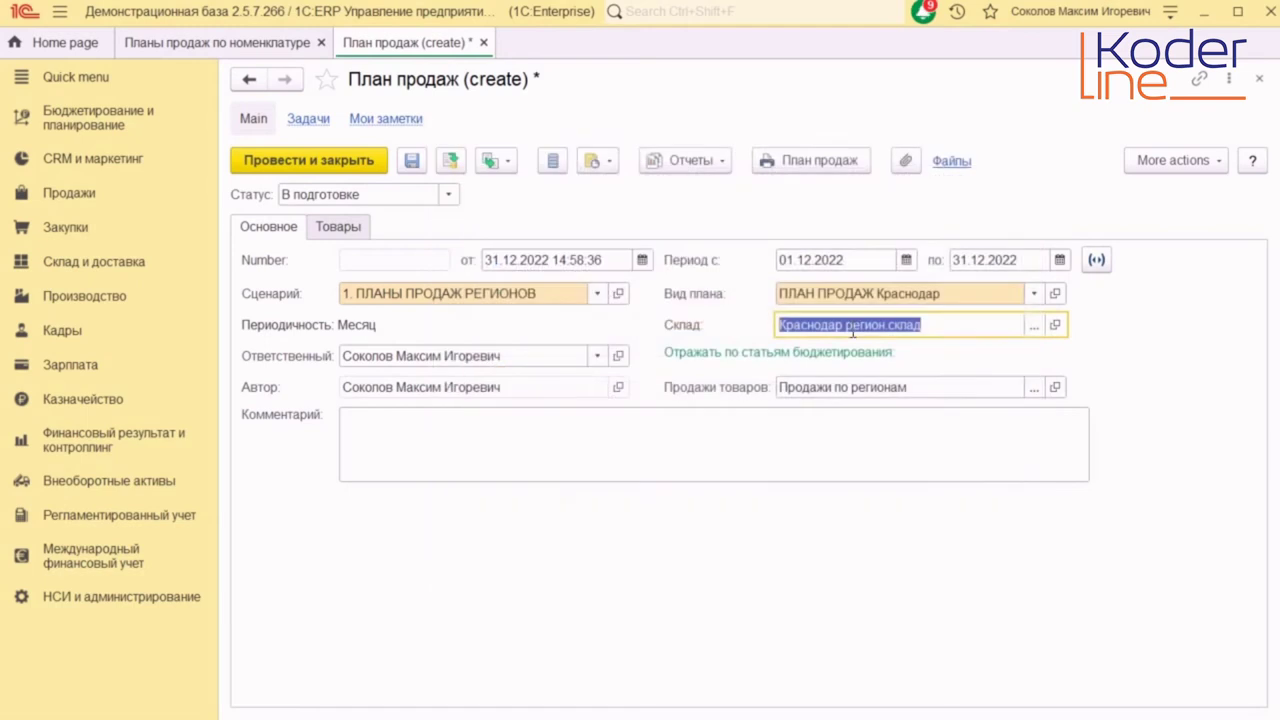
{"action": "left_click", "coordinate": [1097, 260]}
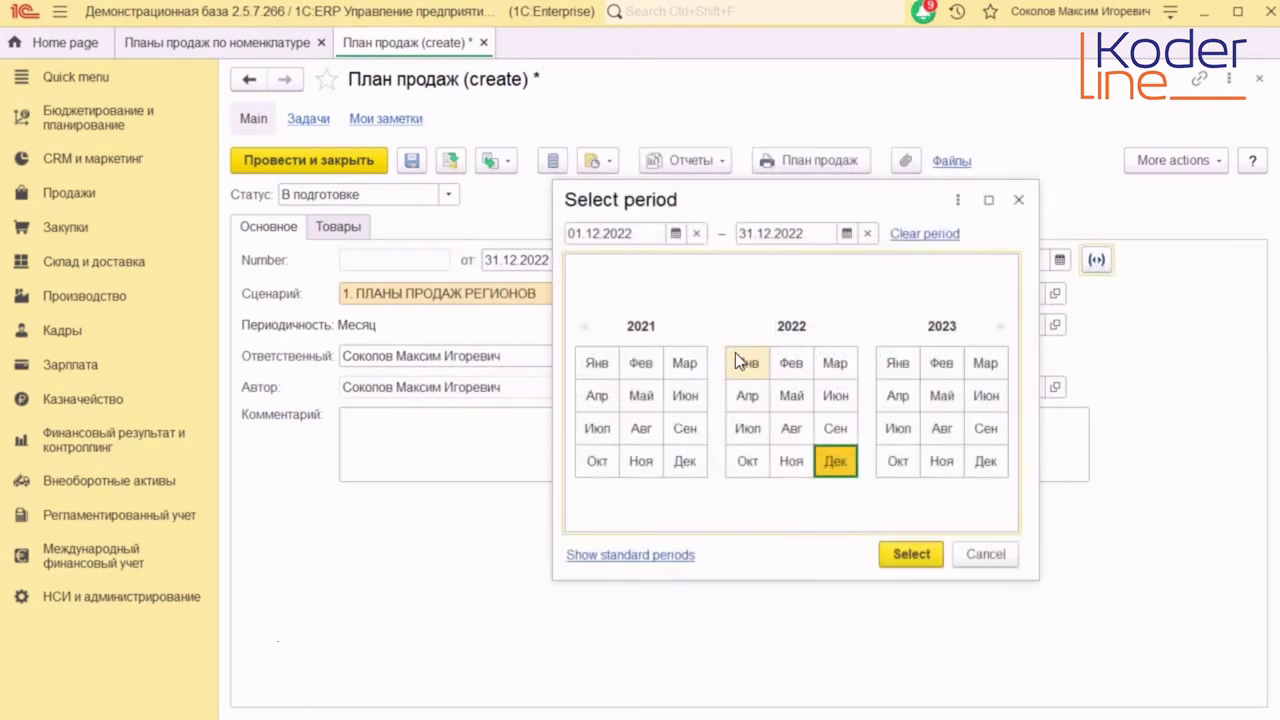
{"action": "left_click", "coordinate": [746, 362]}
{"action": "left_click", "coordinate": [828, 460]}
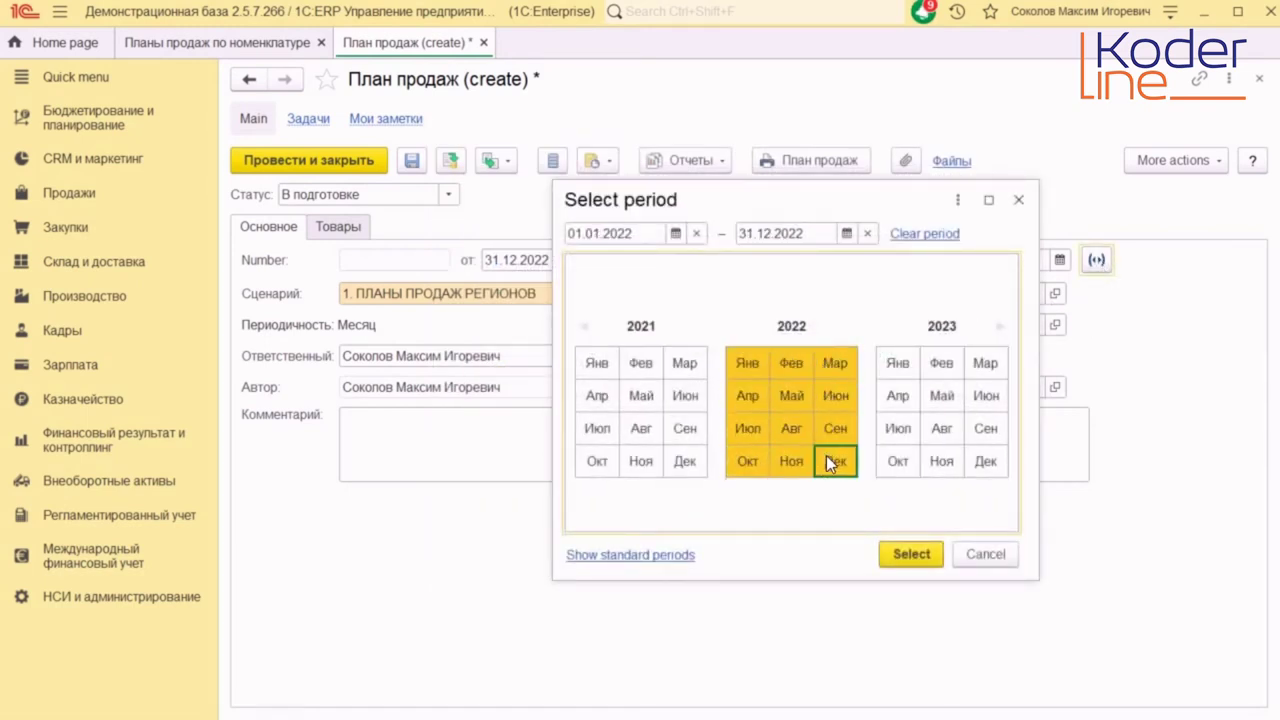
{"action": "left_click", "coordinate": [909, 554]}
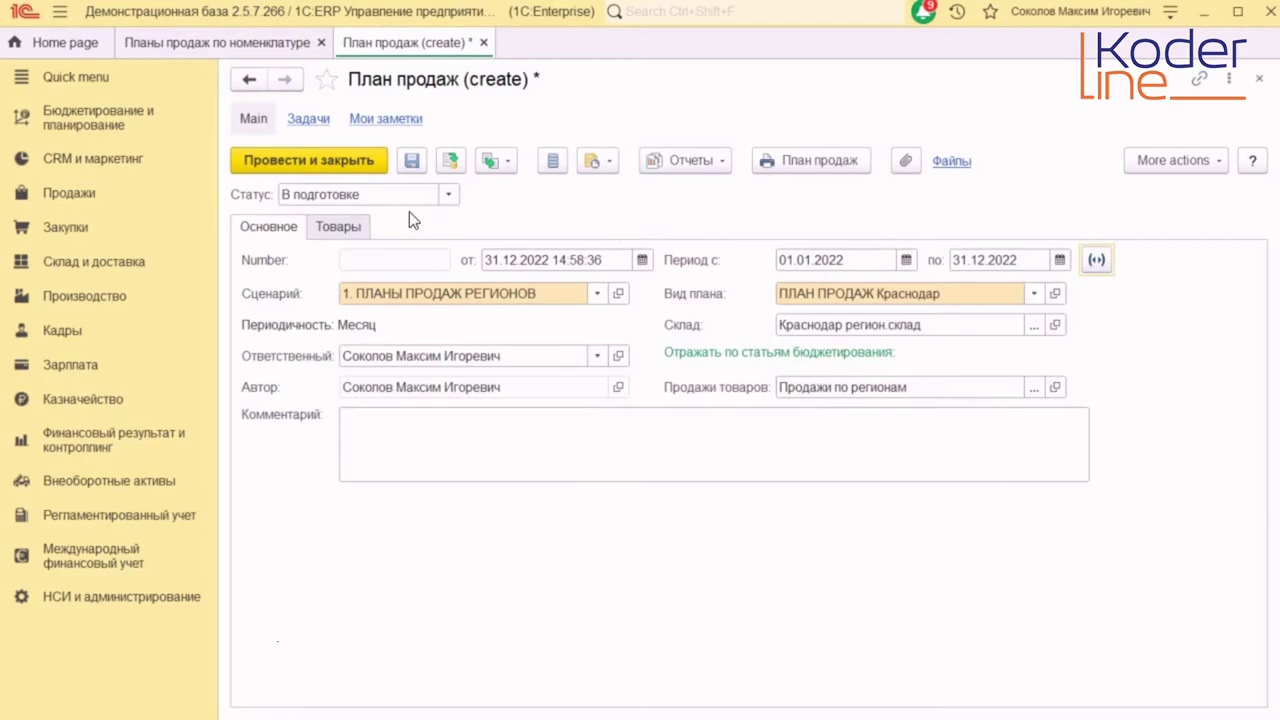
- Fill the Краснодар plan's goods table by rule ("По правилу")
{"action": "left_click", "coordinate": [348, 228]}
{"action": "left_click", "coordinate": [680, 258]}
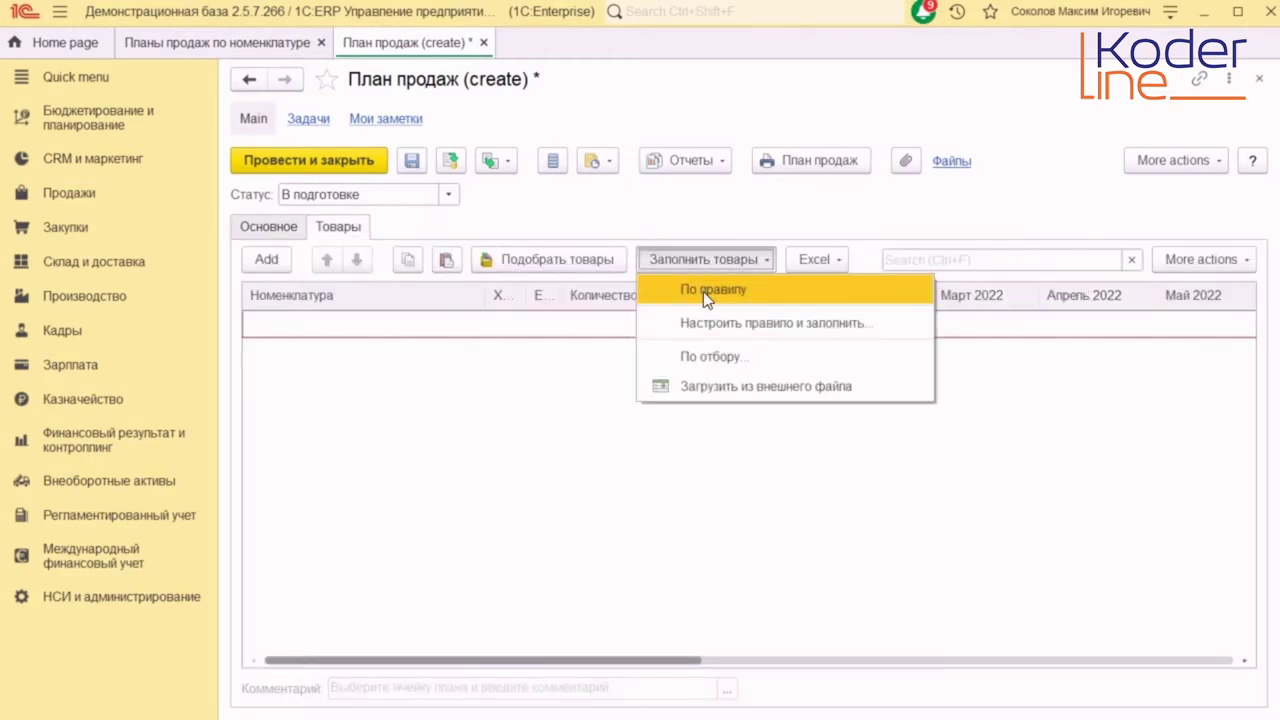
{"action": "left_click", "coordinate": [700, 293]}
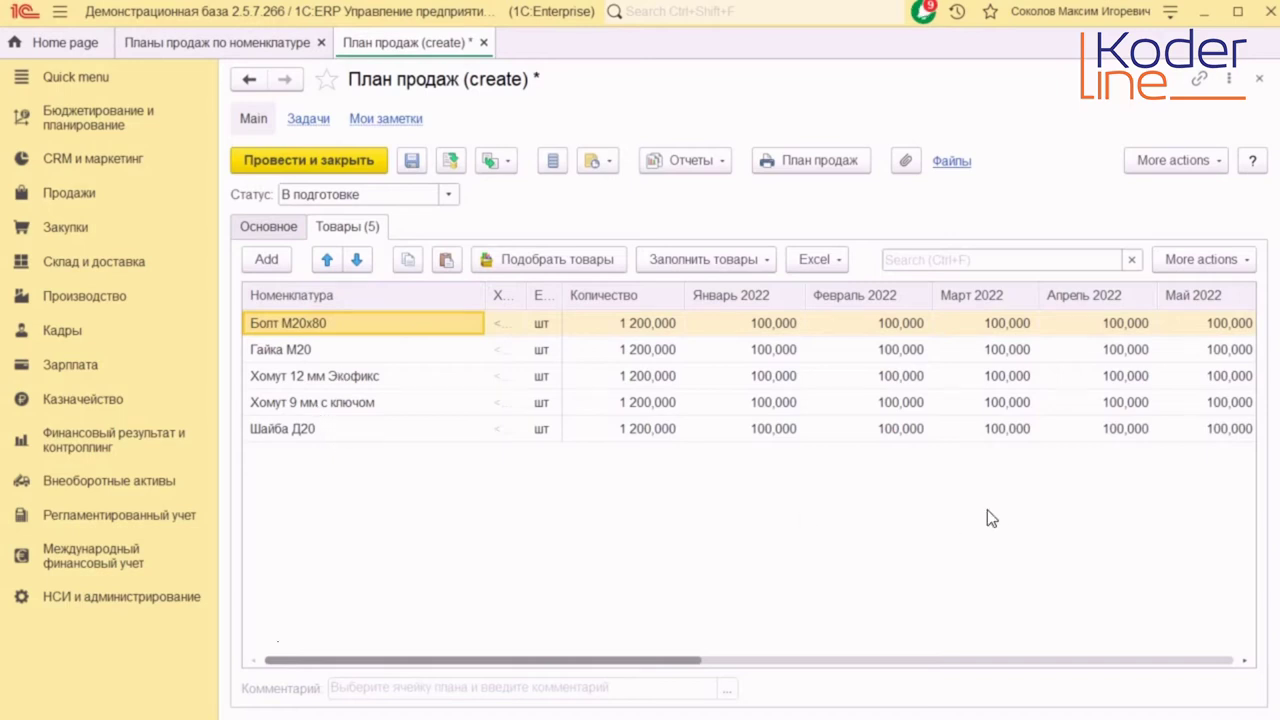
- Set the Краснодар sales plan's status to "Утвержден", then post and close the document
{"action": "left_click", "coordinate": [287, 231]}
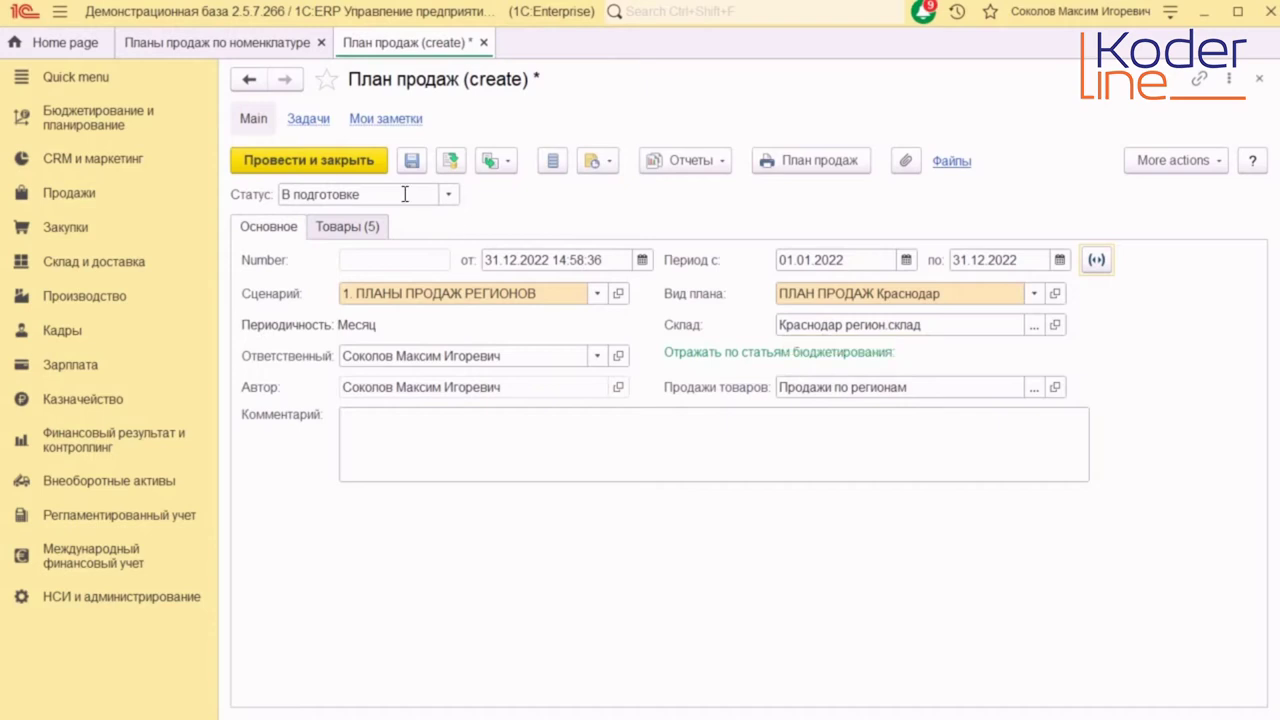
{"action": "left_click", "coordinate": [448, 194]}
{"action": "left_click", "coordinate": [389, 301]}
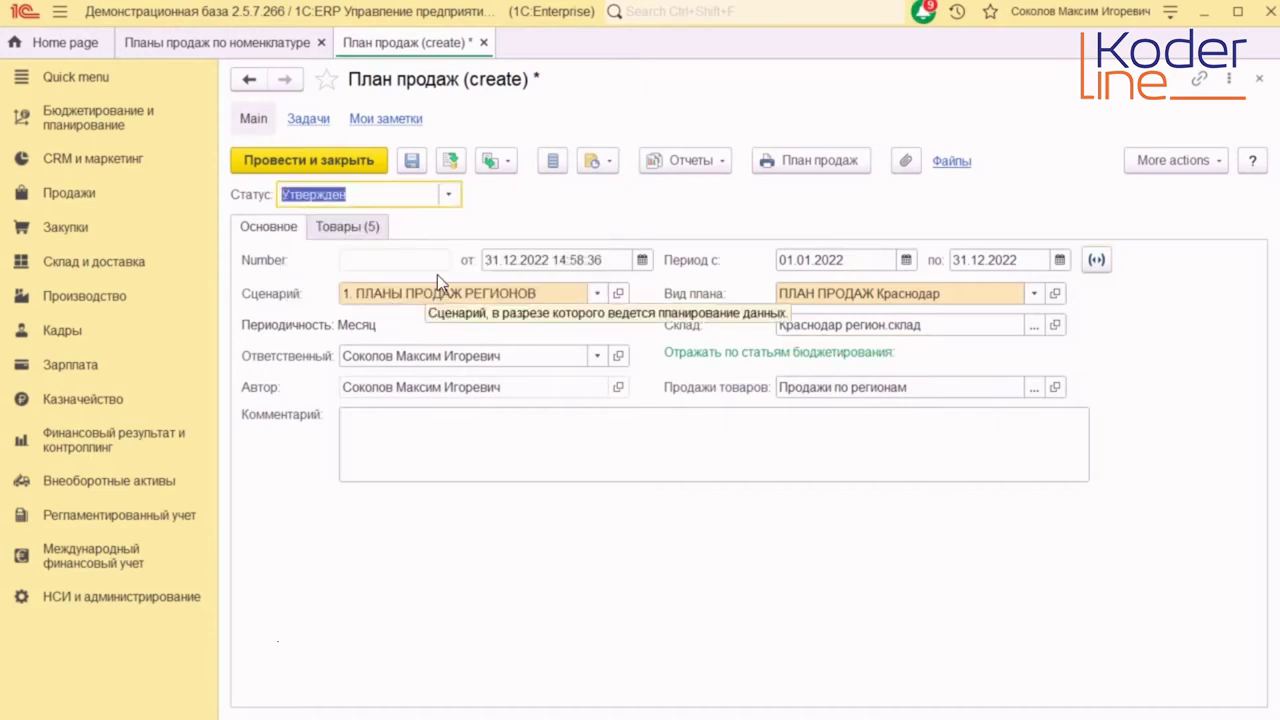
{"action": "left_click", "coordinate": [358, 158]}
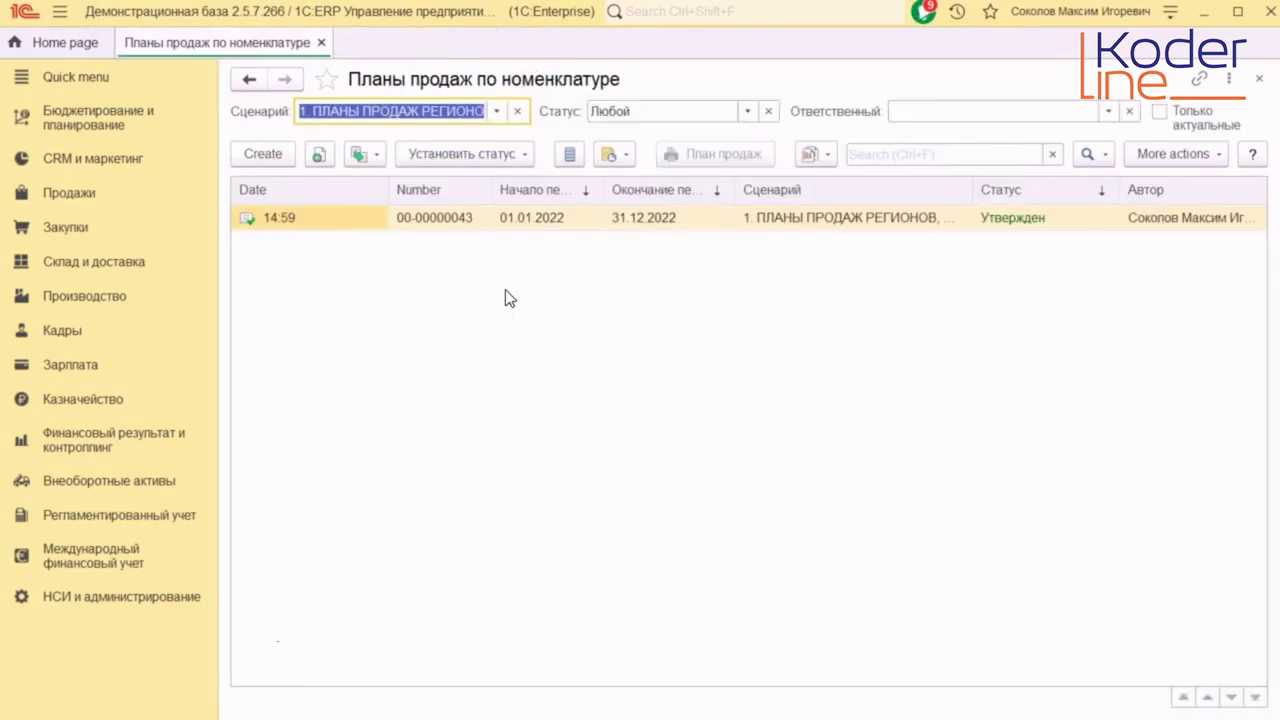
- Create another regional sales plan of kind "ПЛАН ПРОДАЖ Казань", accepting the fill rule update
{"action": "left_click", "coordinate": [272, 153]}
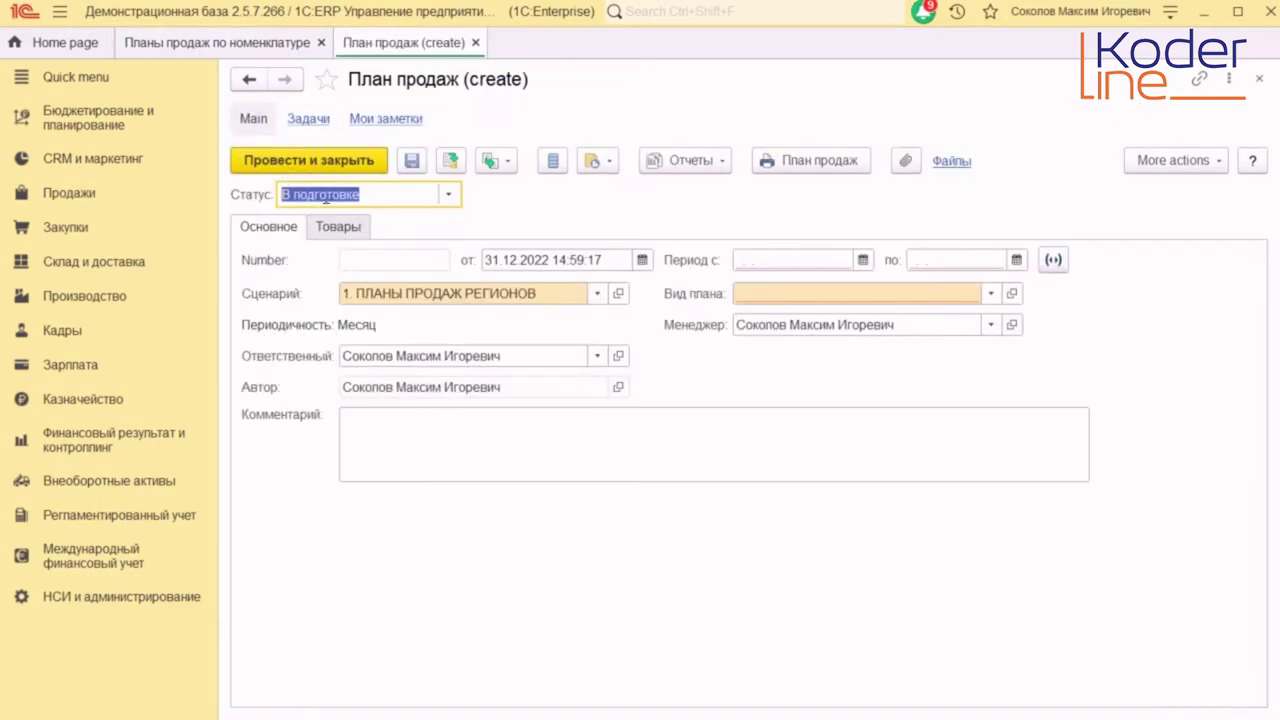
{"action": "left_click", "coordinate": [990, 294]}
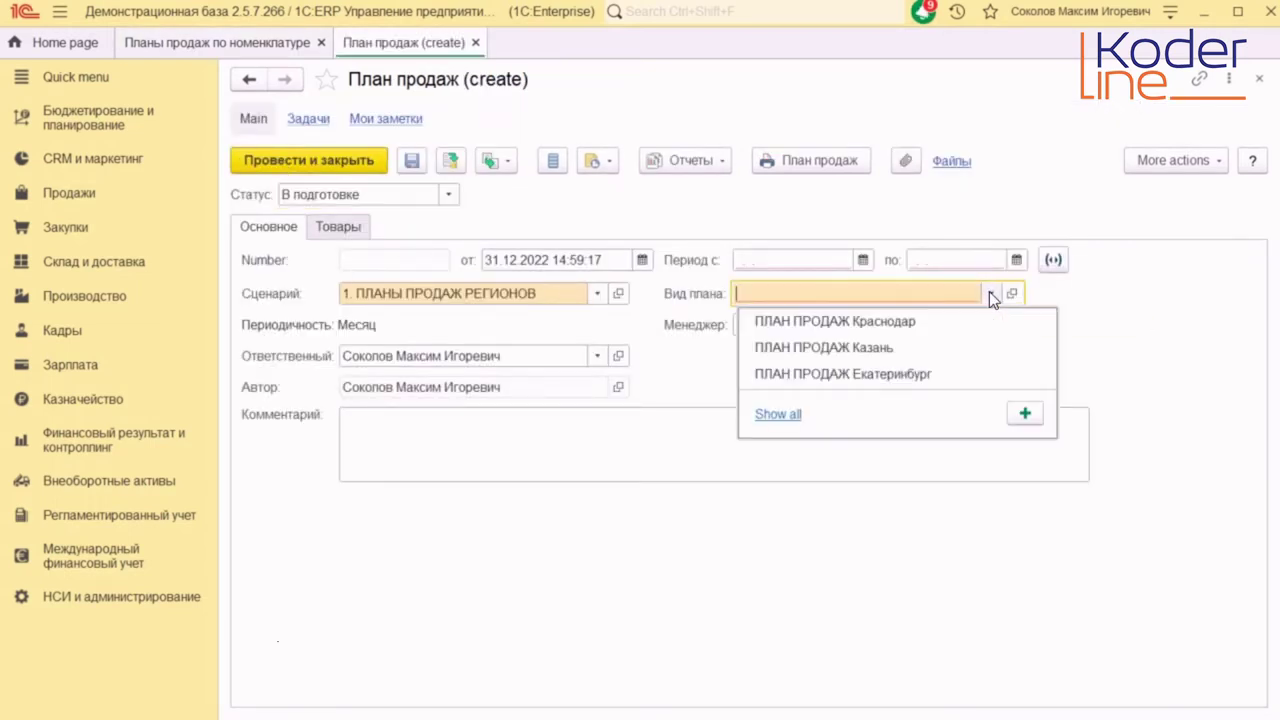
{"action": "left_click", "coordinate": [854, 347]}
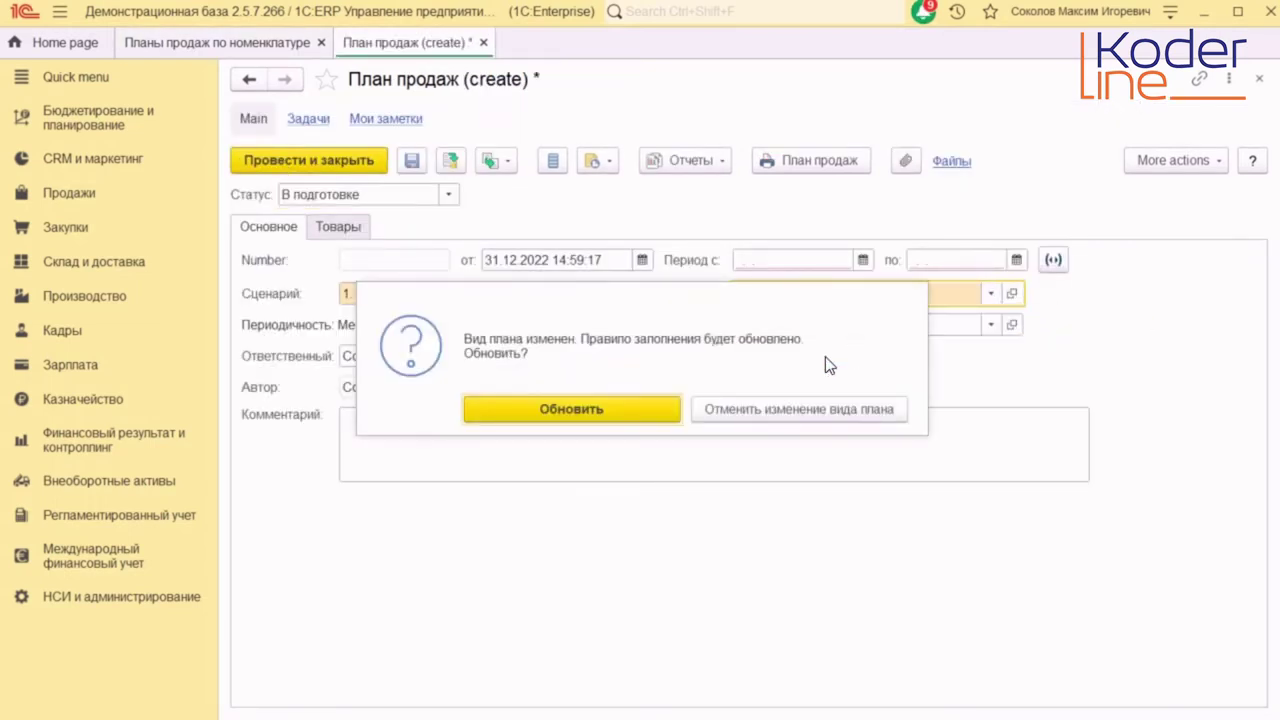
{"action": "left_click", "coordinate": [653, 400]}
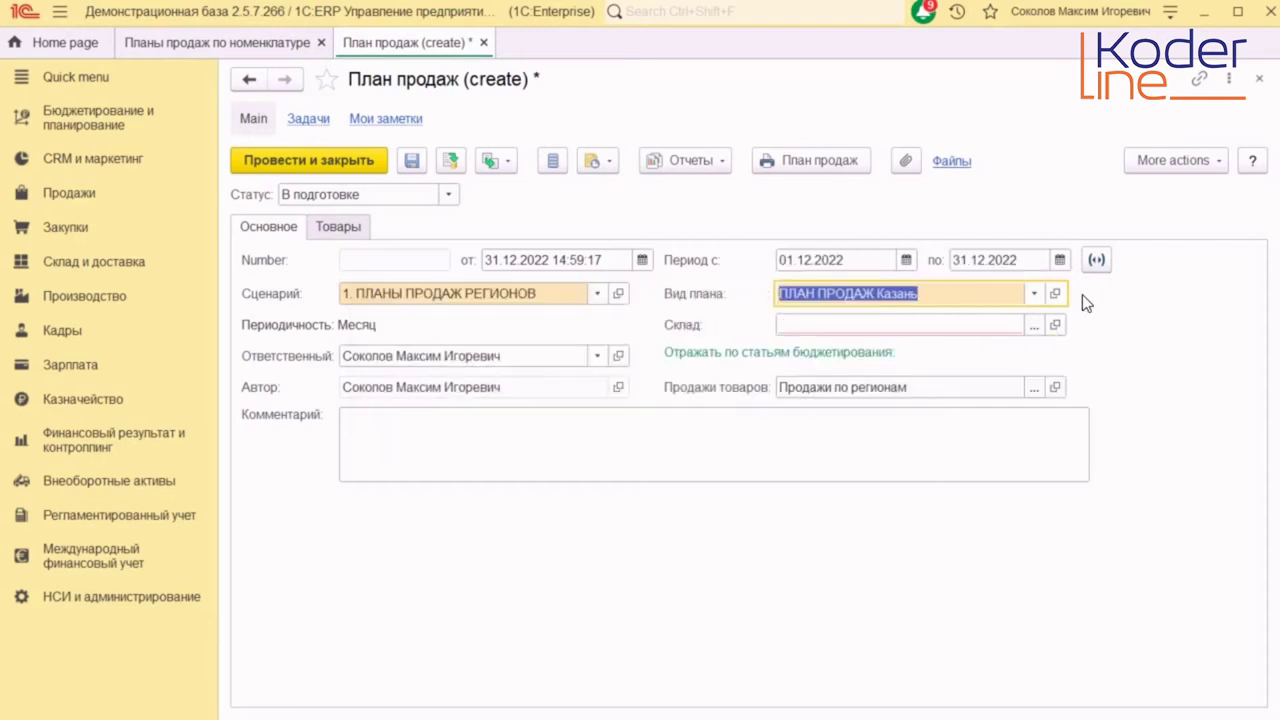
- Set the Казань plan's warehouse to "Казань регион.склад" and its period to 01.01.2022–31.12.2022
{"action": "left_click", "coordinate": [1035, 322]}
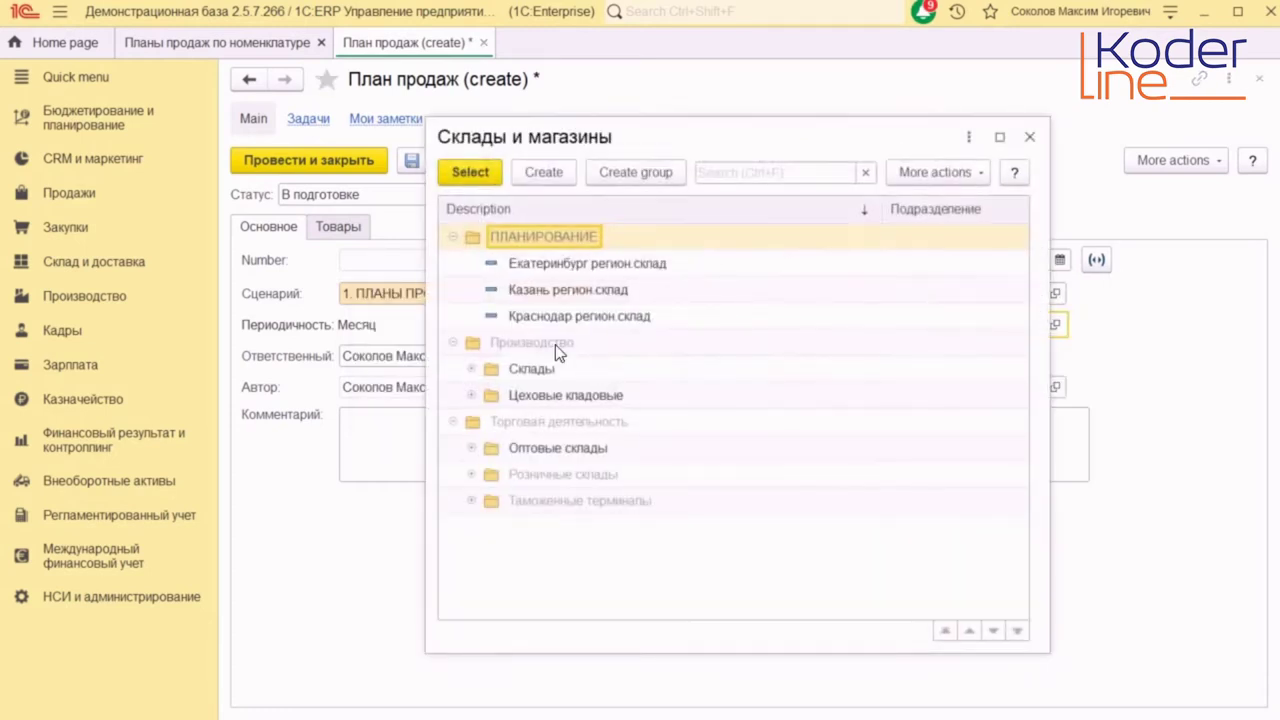
{"action": "double_click", "coordinate": [582, 289]}
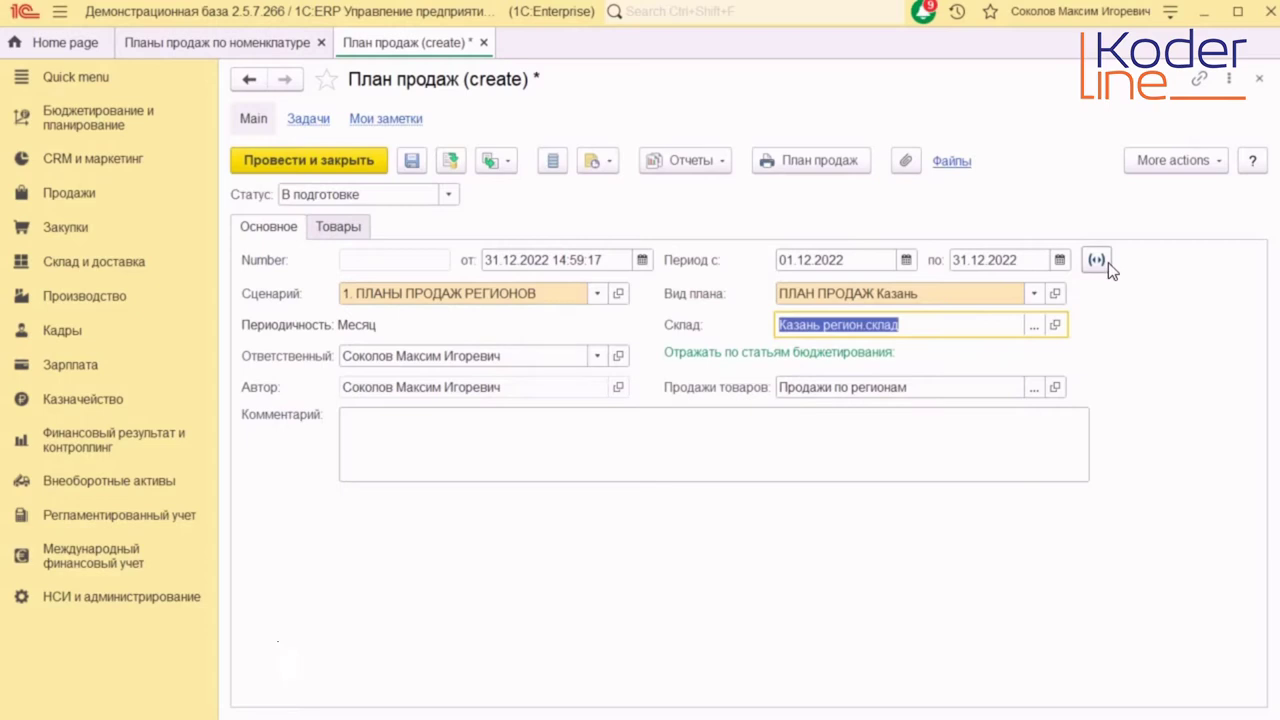
{"action": "left_click", "coordinate": [1100, 261]}
{"action": "left_click_drag", "start_coordinate": [750, 364], "coordinate": [836, 458]}
{"action": "left_click", "coordinate": [911, 554]}
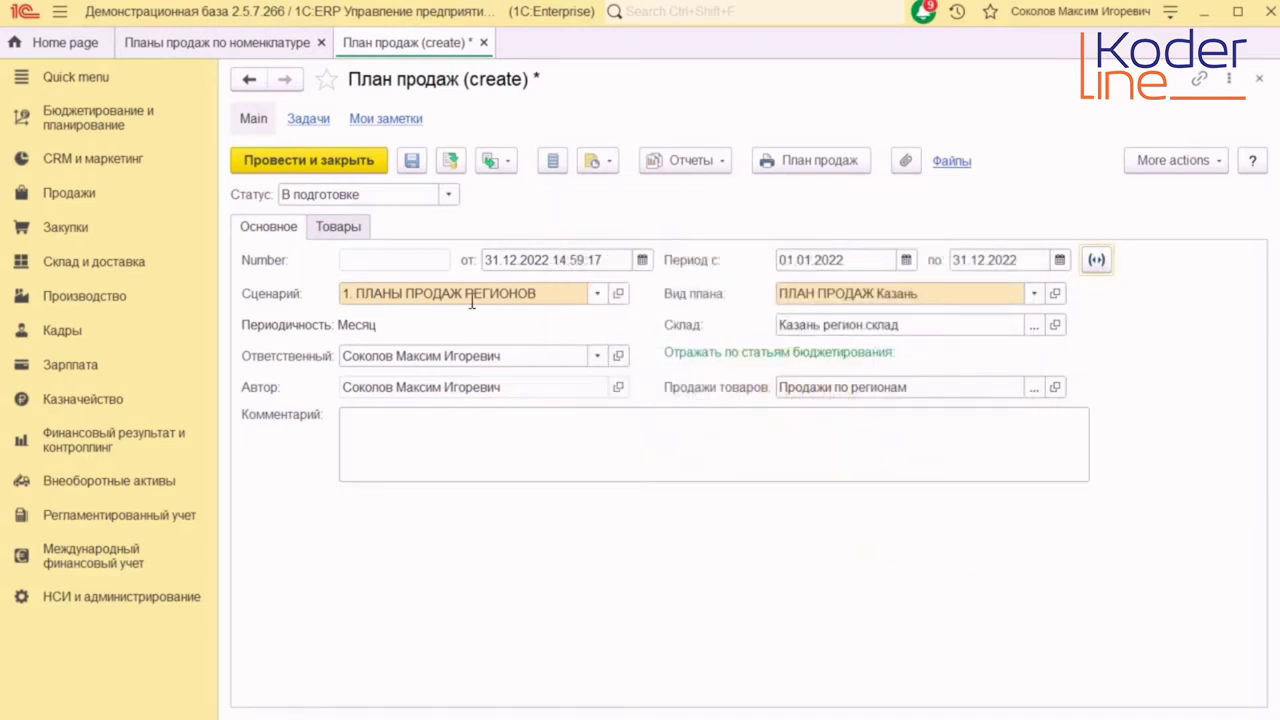
- Fill the Казань plan's goods table by rule ("По правилу")
{"action": "left_click", "coordinate": [347, 229]}
{"action": "left_click", "coordinate": [716, 259]}
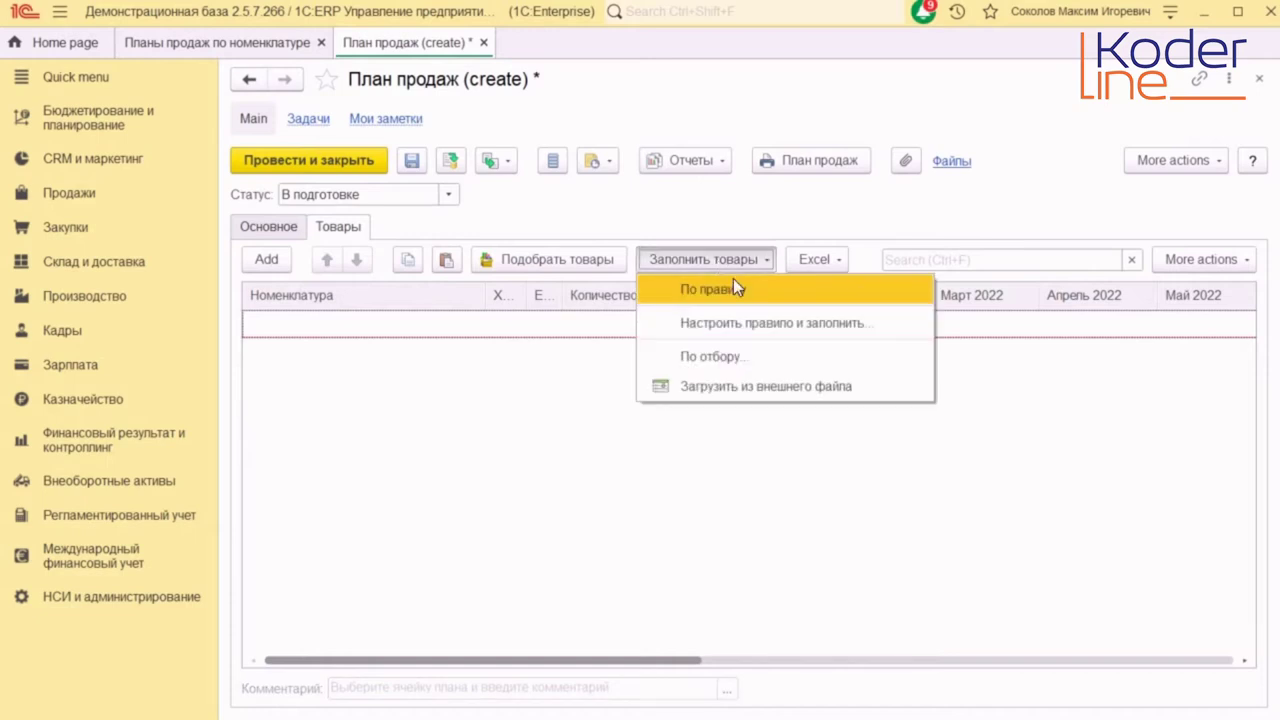
{"action": "left_click", "coordinate": [734, 288]}
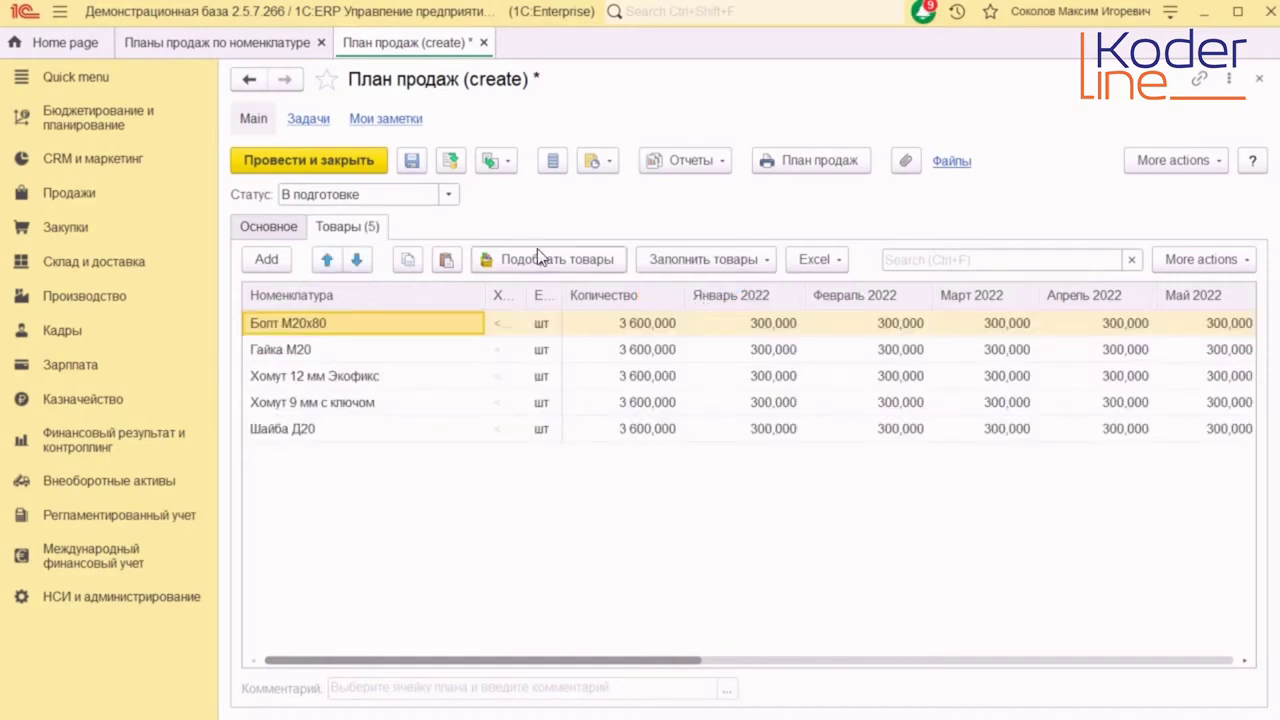
- Set the Казань sales plan's status to "Утвержден", then post and close the document
{"action": "left_click", "coordinate": [448, 194]}
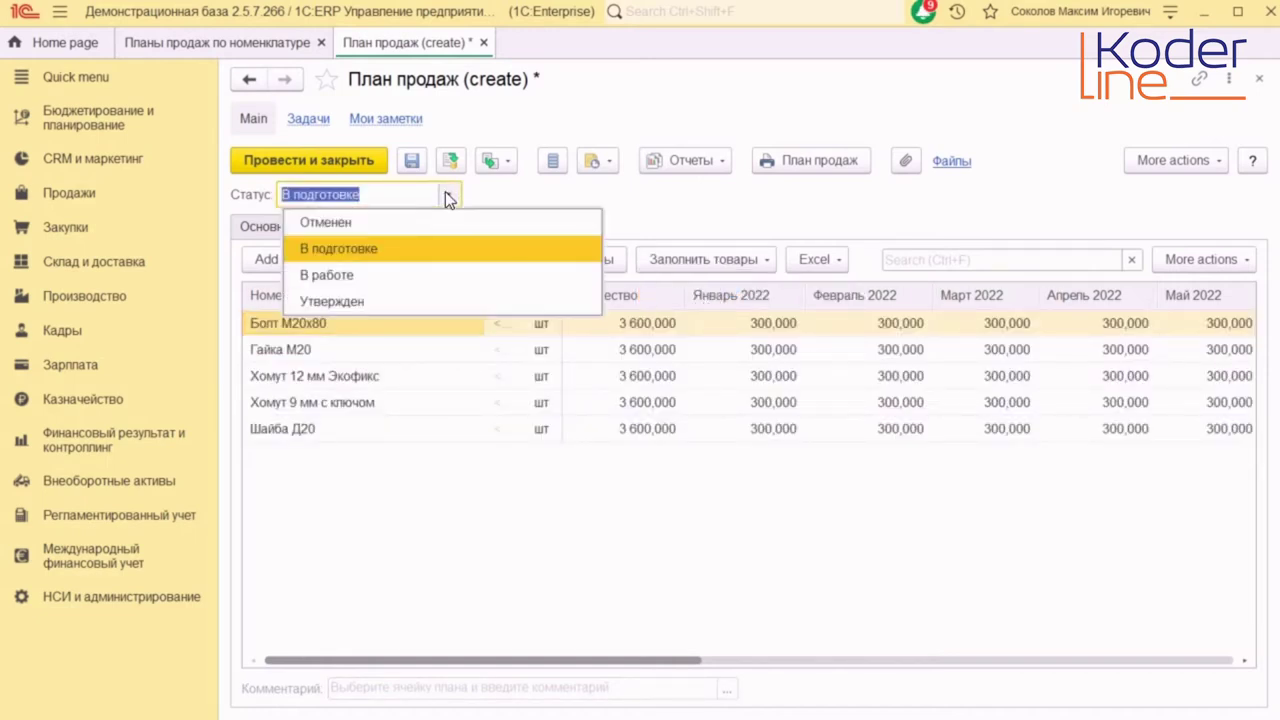
{"action": "left_click", "coordinate": [365, 303]}
{"action": "left_click", "coordinate": [355, 168]}
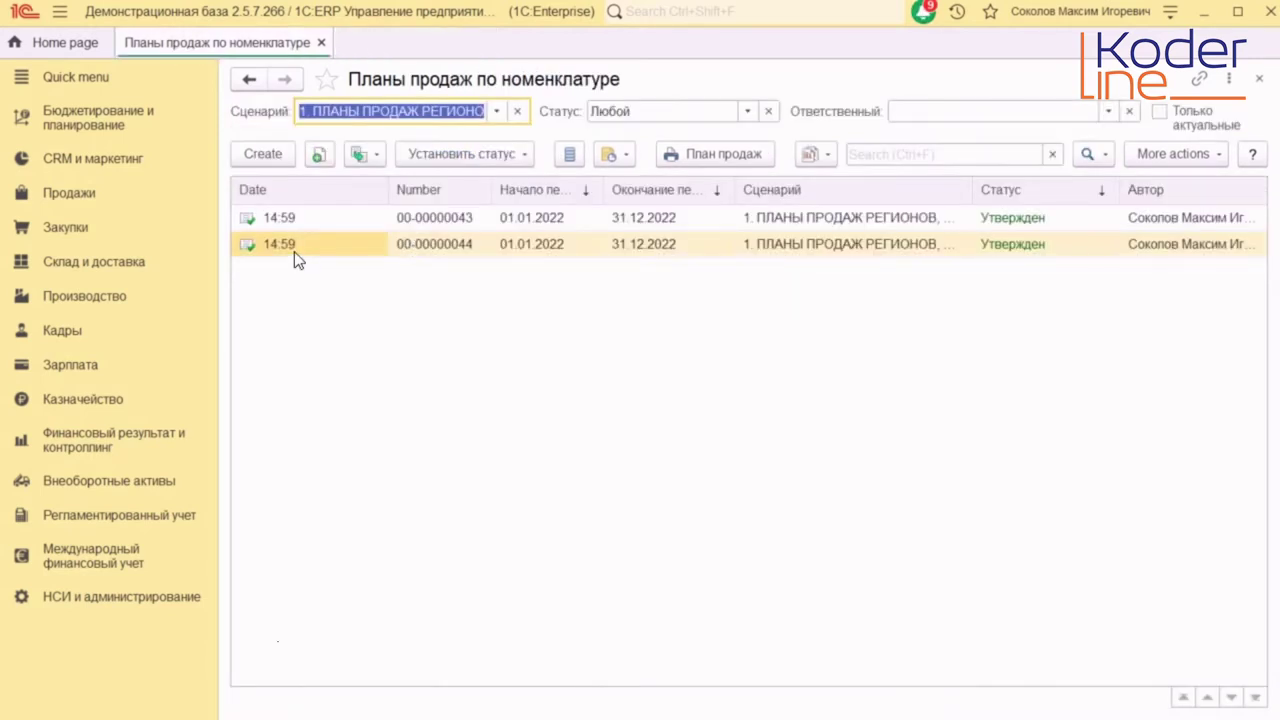
- Create a sales plan of kind "ПЛАН ПРОДАЖ Екатеринбург", accepting the fill rule update, with the warehouse "Екатеринбург регион.склад"
{"action": "left_click", "coordinate": [272, 155]}
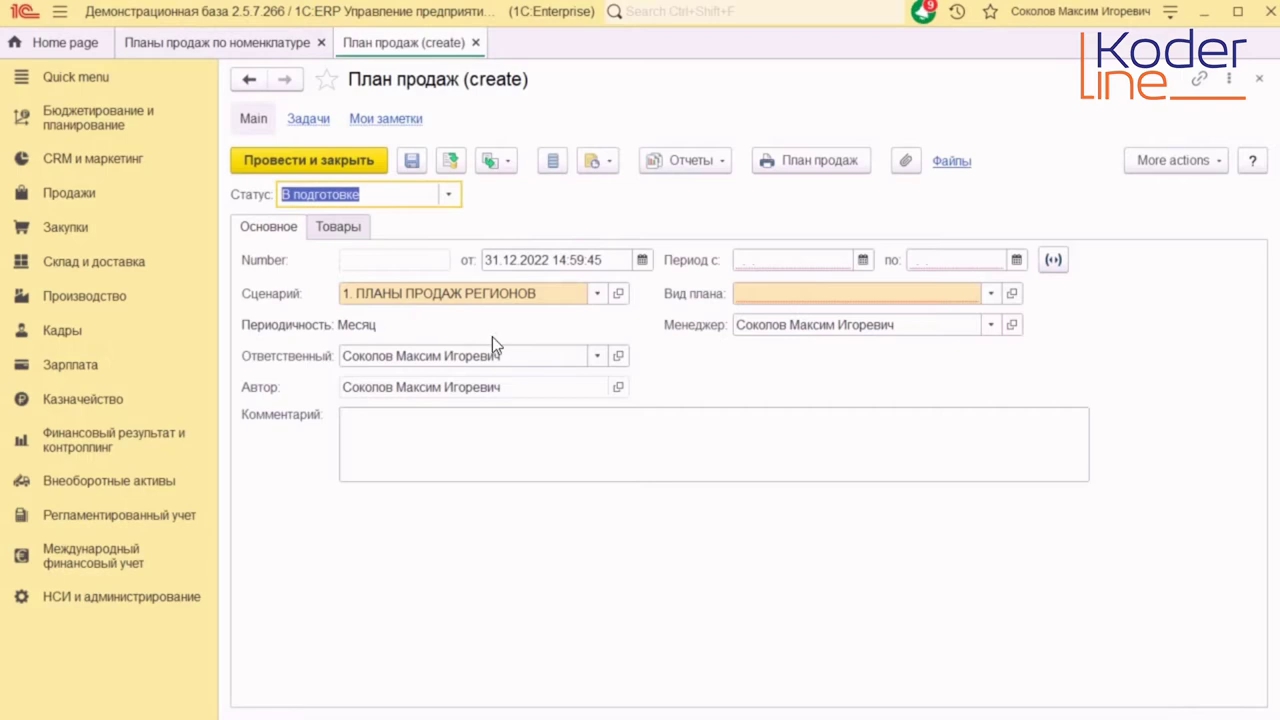
{"action": "left_click", "coordinate": [992, 293]}
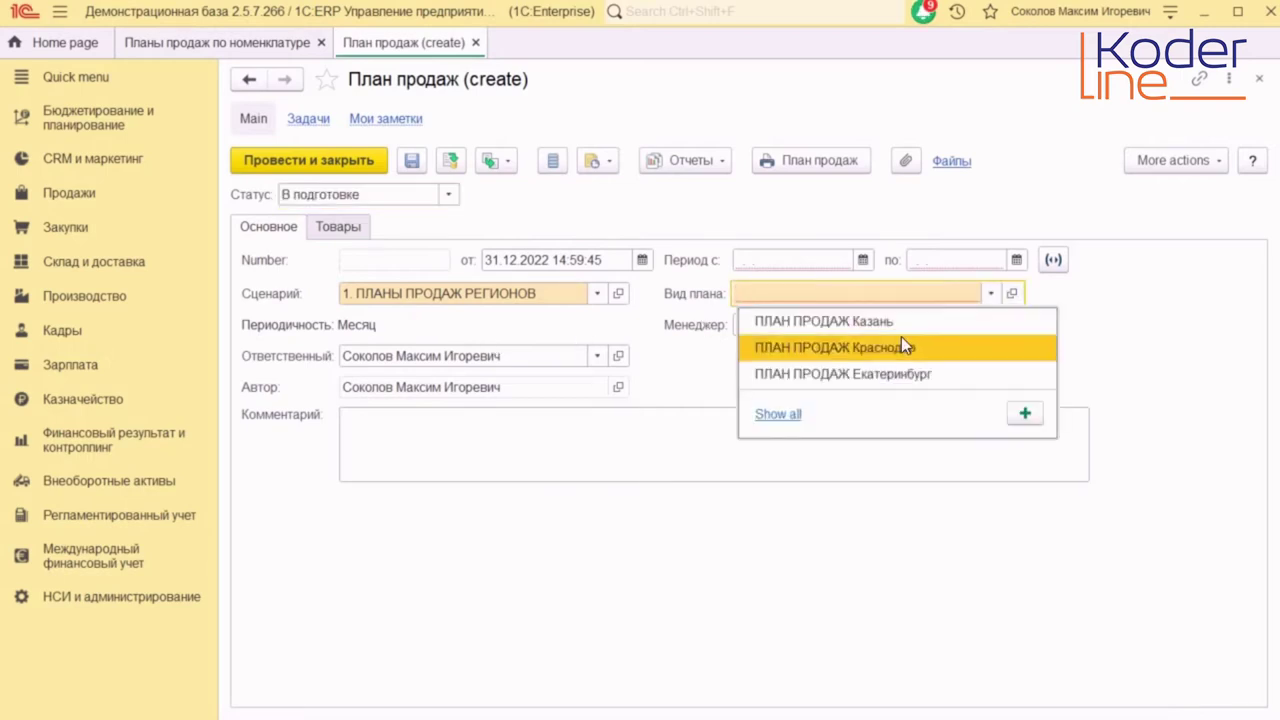
{"action": "left_click", "coordinate": [893, 373]}
{"action": "left_click", "coordinate": [611, 406]}
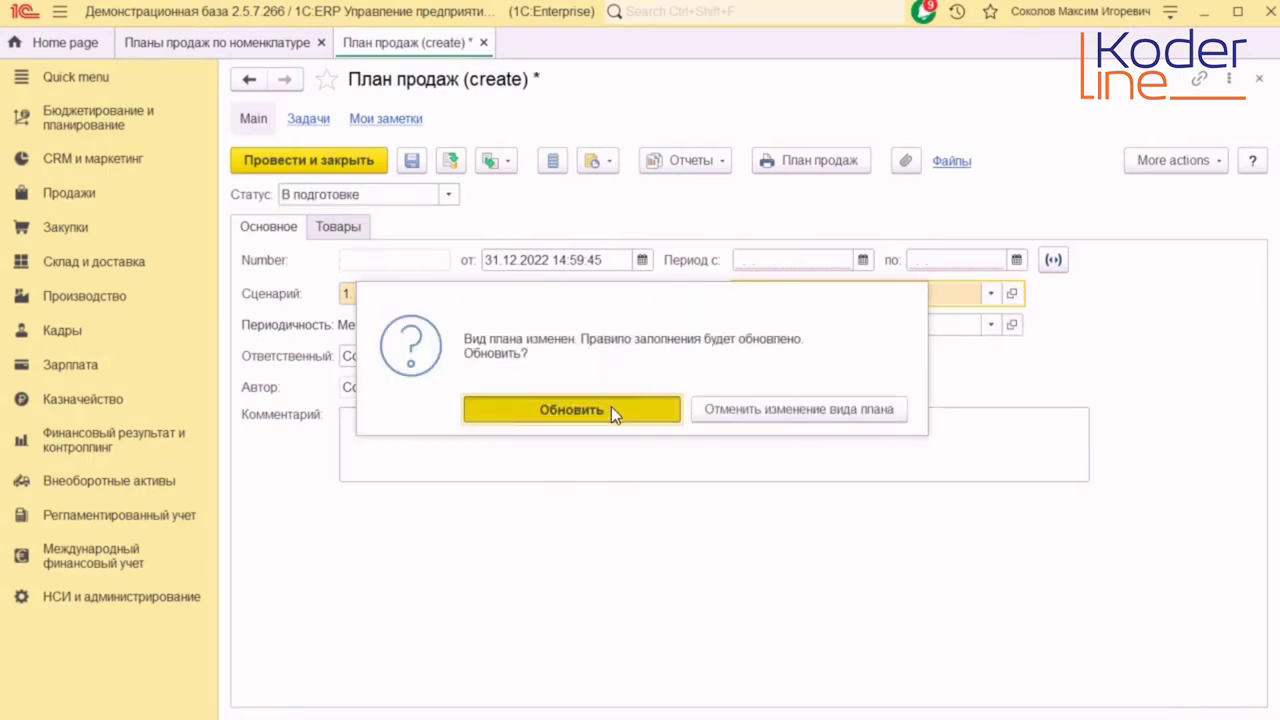
{"action": "left_click", "coordinate": [1034, 325]}
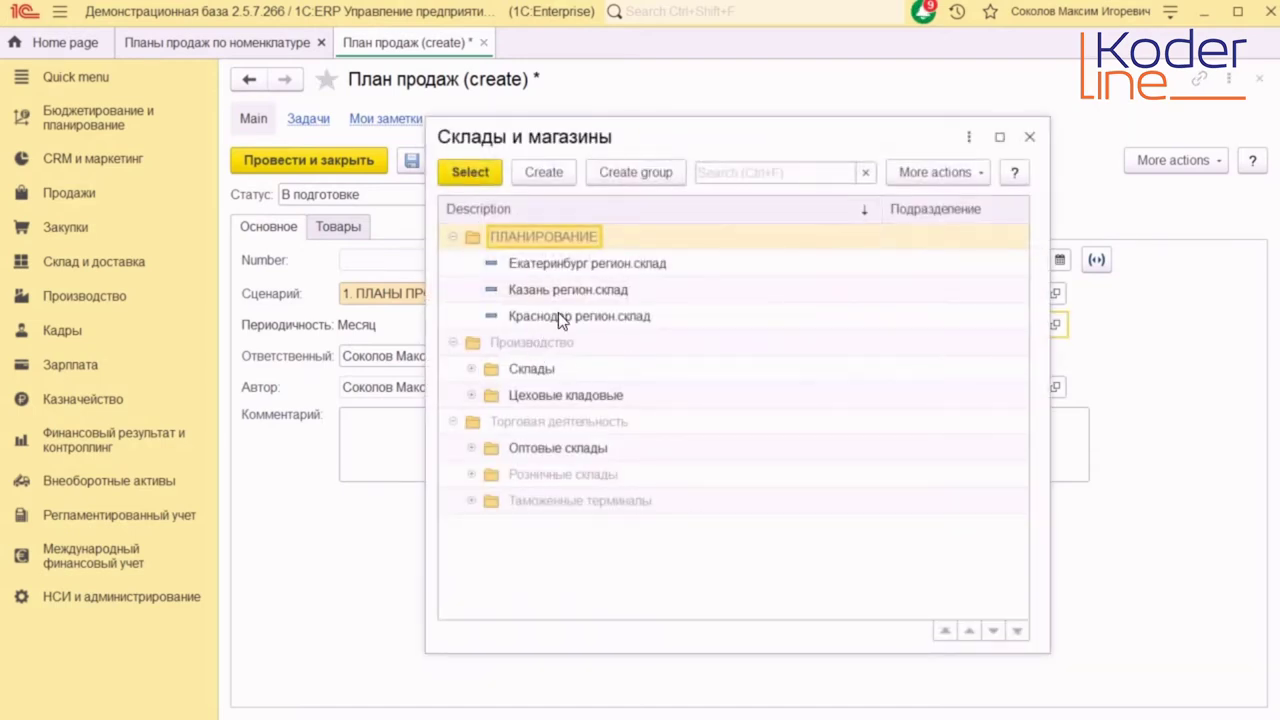
{"action": "double_click", "coordinate": [576, 264]}
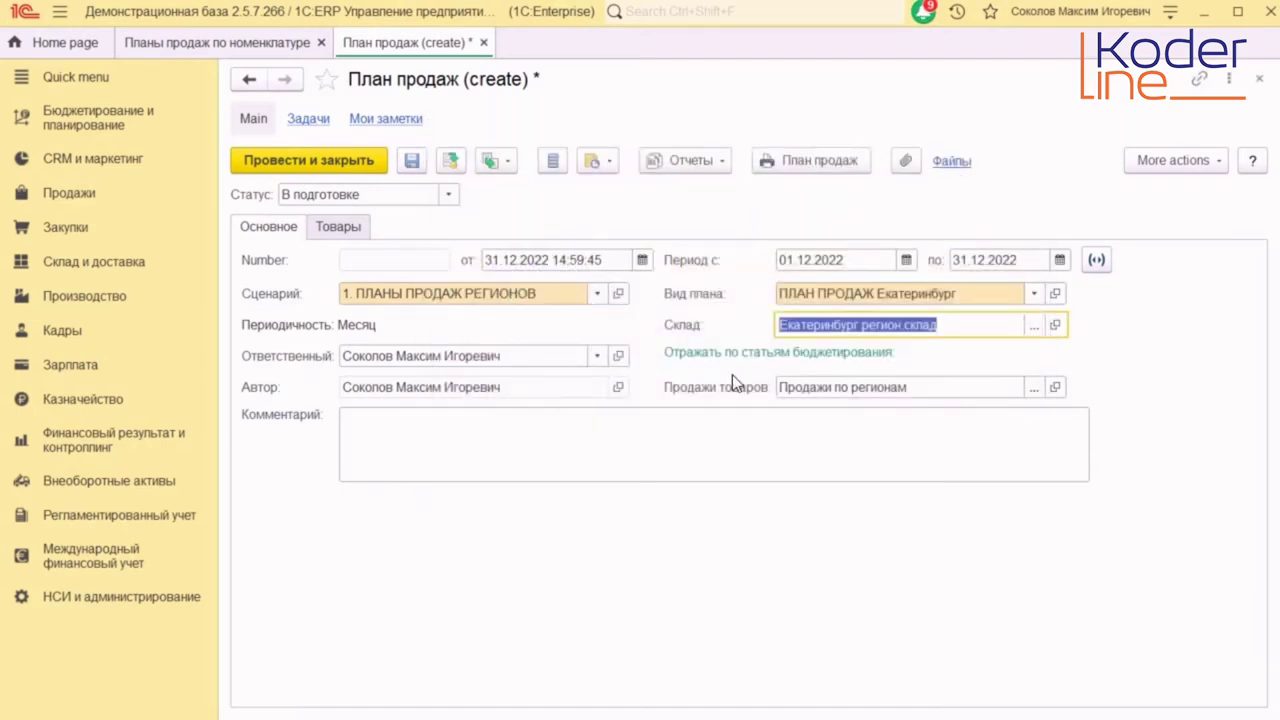
{"action": "left_click", "coordinate": [1097, 260]}
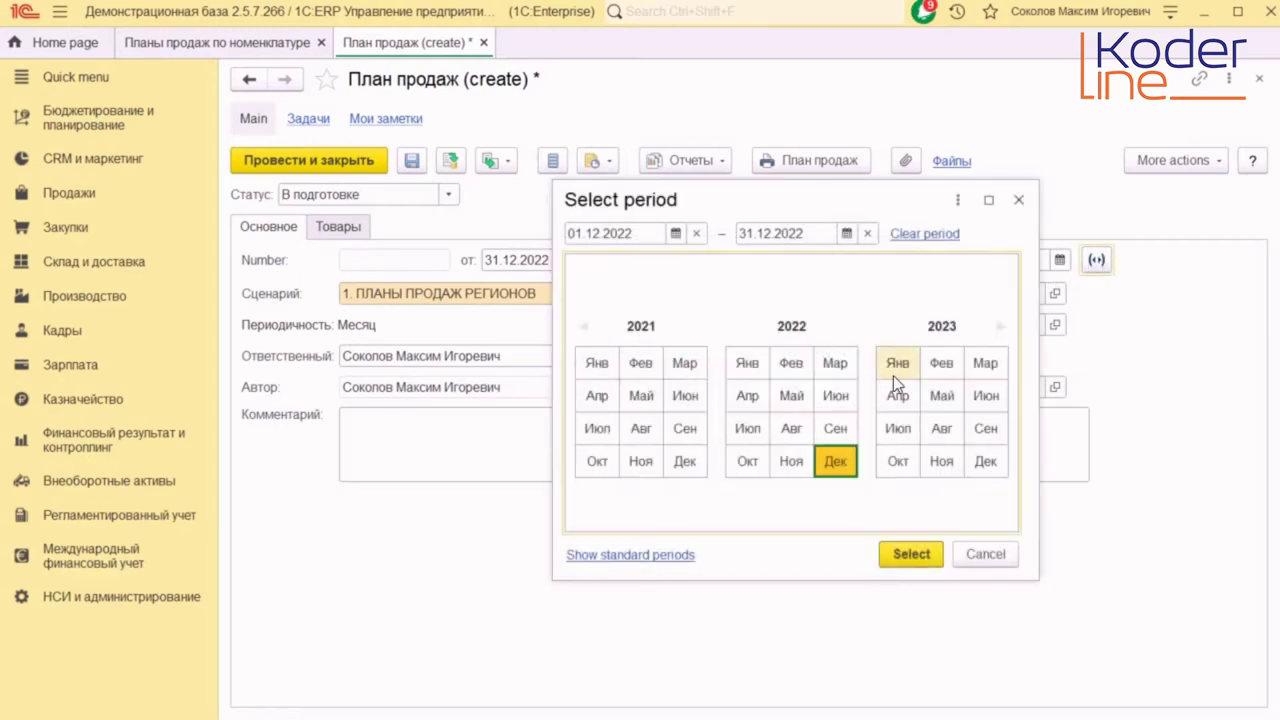
{"action": "left_click_drag", "start_coordinate": [745, 366], "coordinate": [835, 461]}
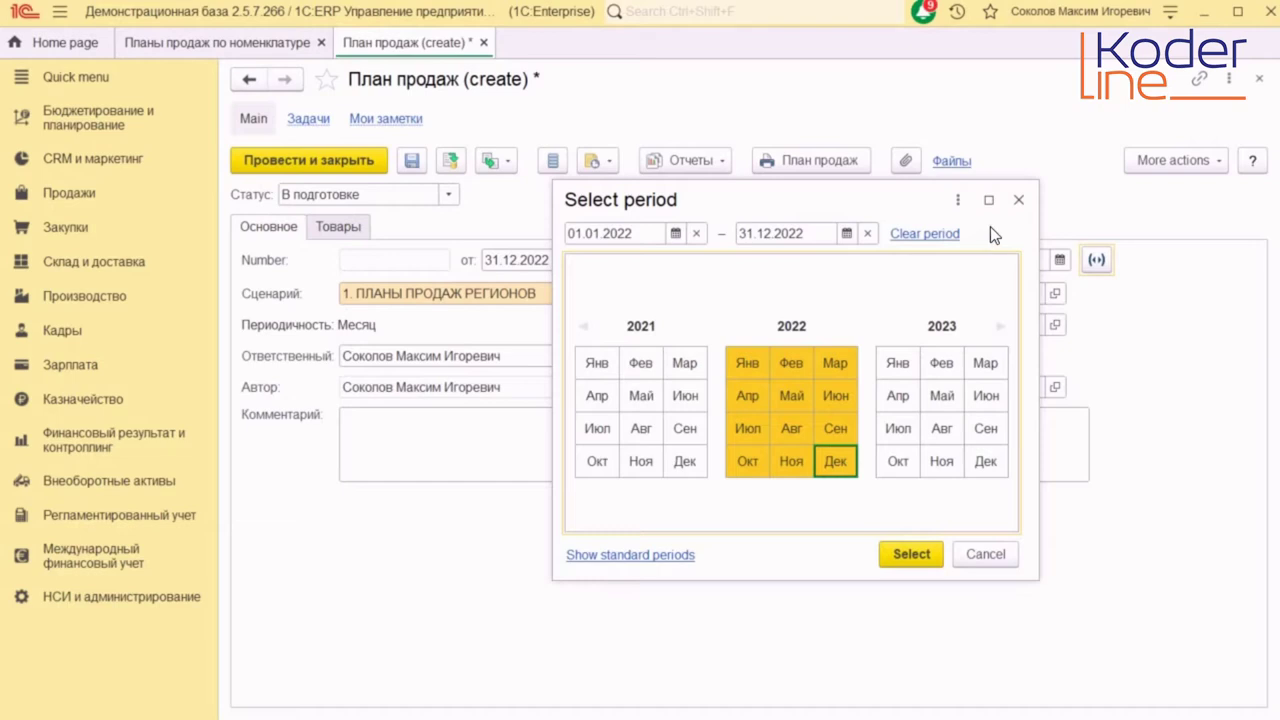
{"action": "left_click", "coordinate": [1020, 204]}
- Show the "Вид плана" column in the sales plan list, narrow the "Сценарий" and "Статус" columns, and return to the unsaved plan
{"action": "left_click", "coordinate": [281, 44]}
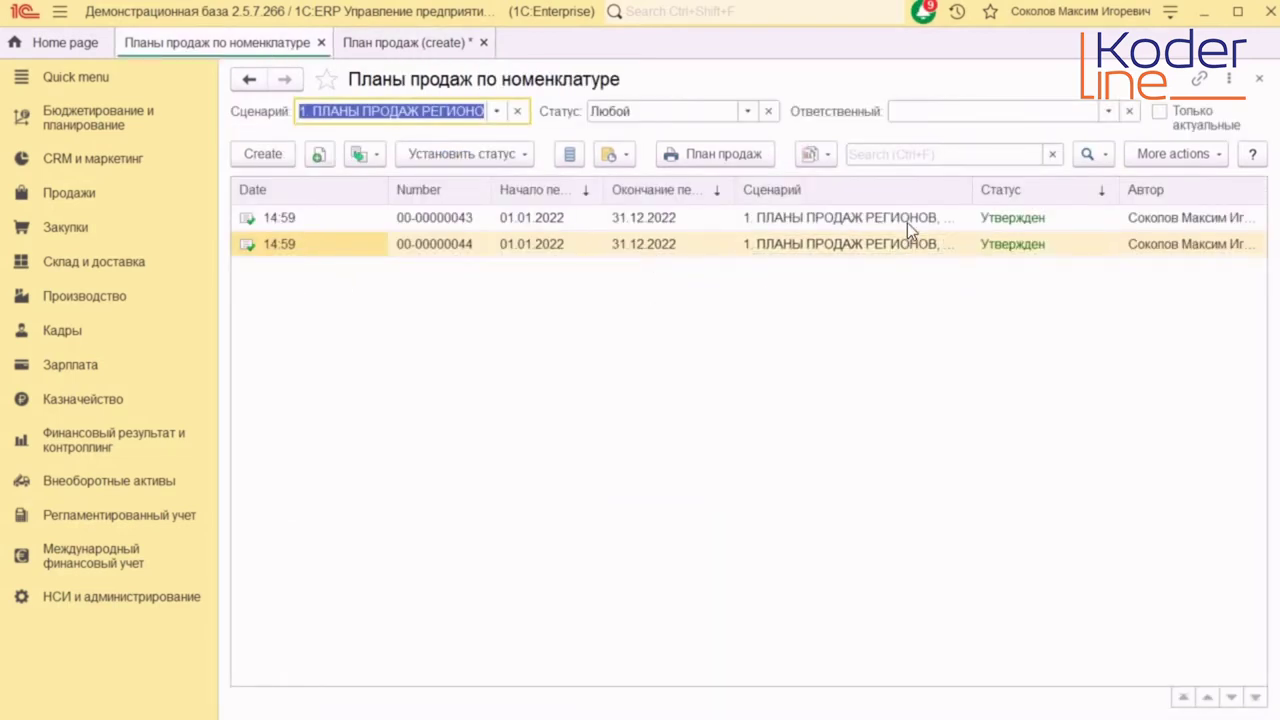
{"action": "left_click", "coordinate": [1195, 155]}
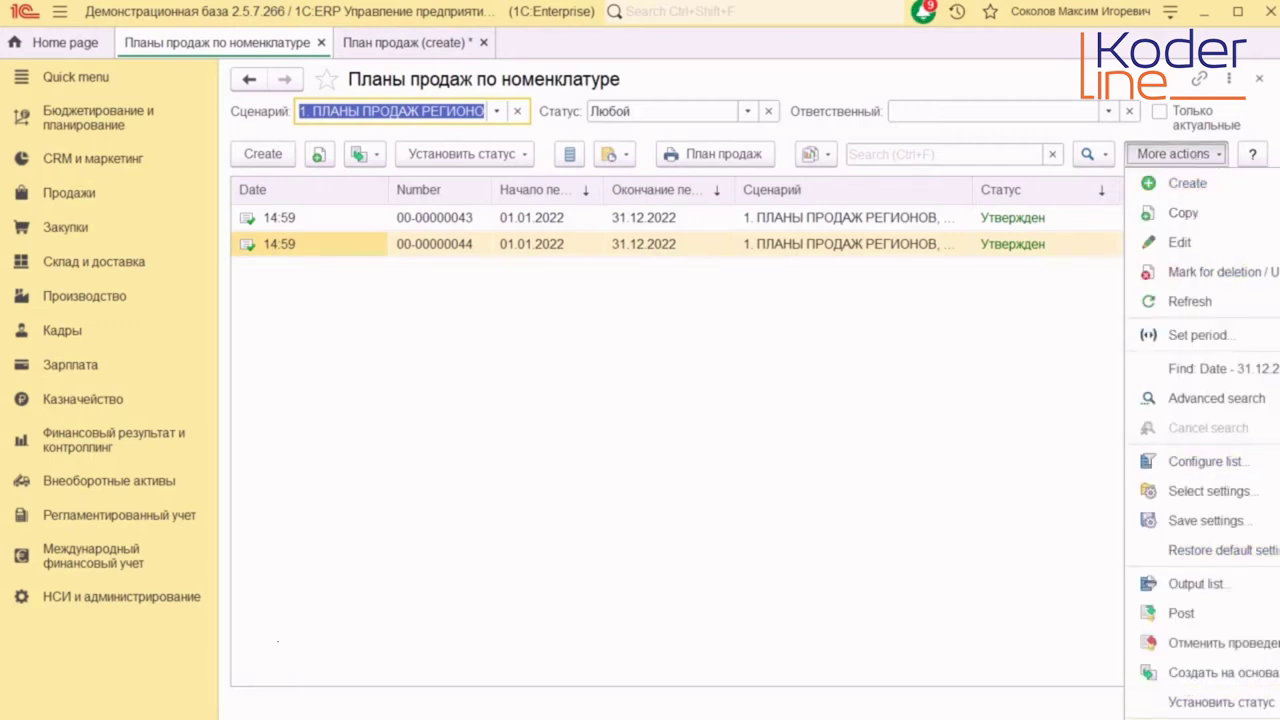
{"action": "left_click", "coordinate": [1210, 715]}
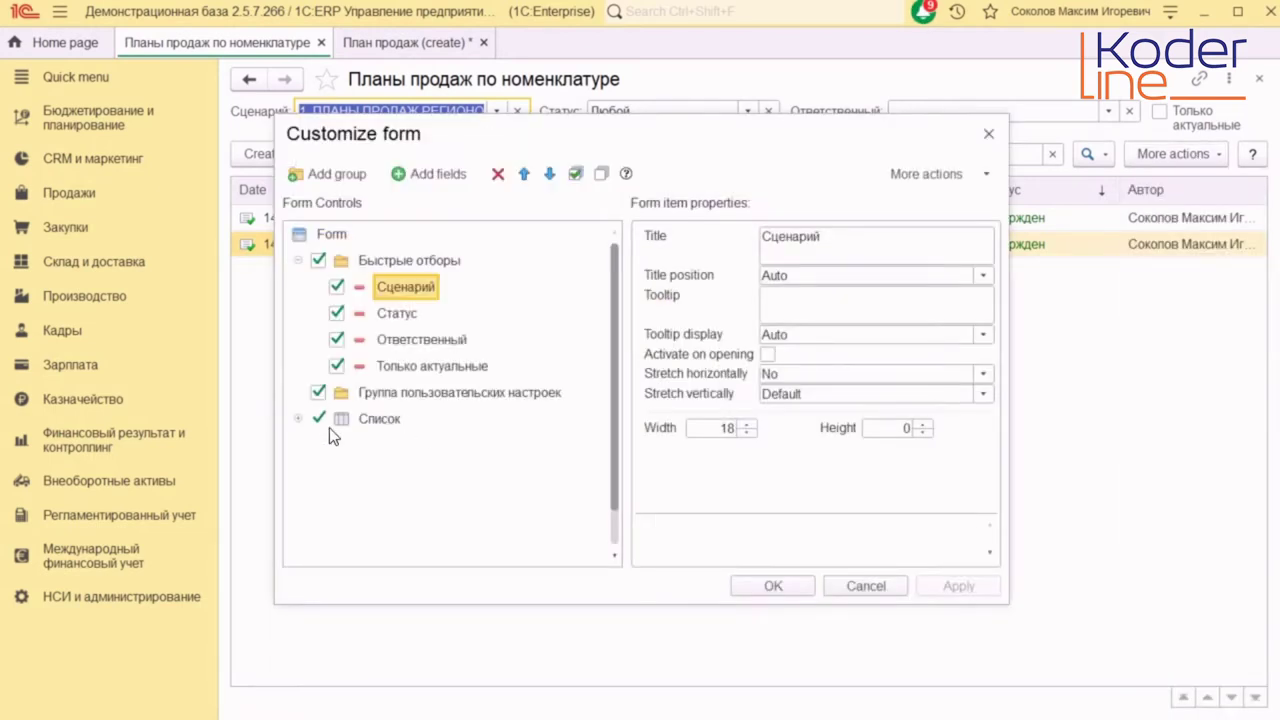
{"action": "left_click", "coordinate": [299, 418]}
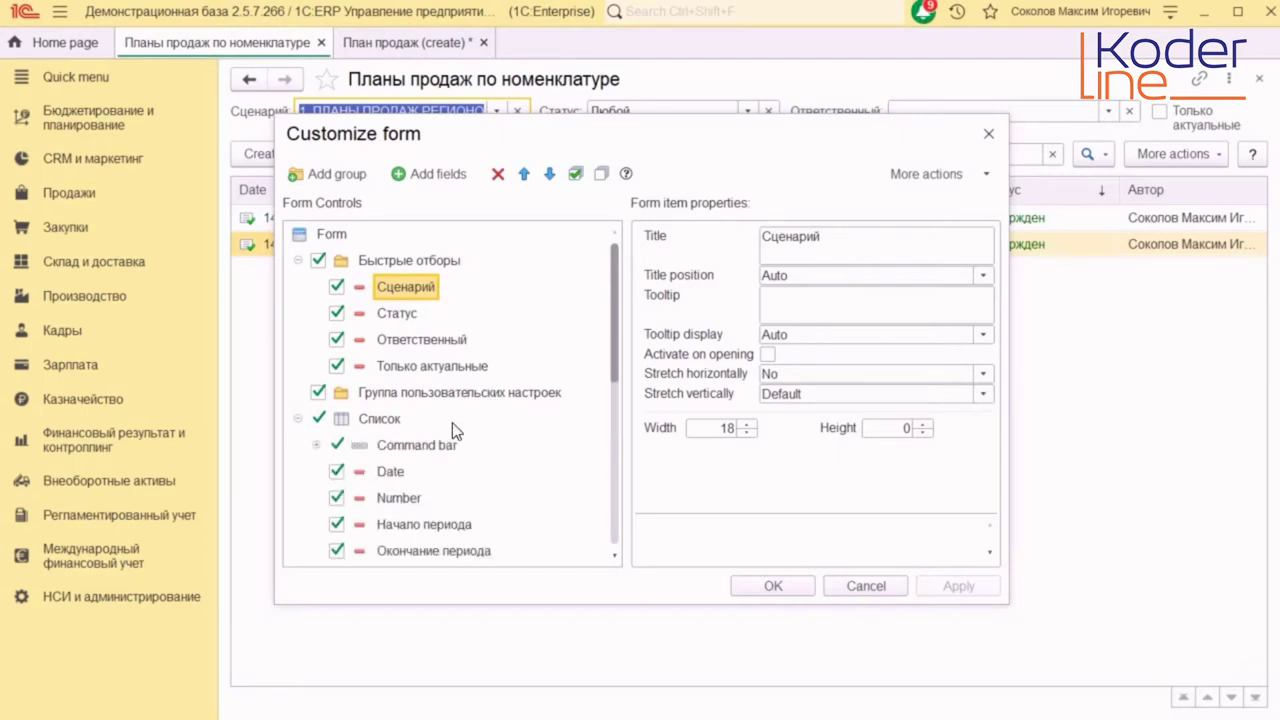
{"action": "scroll", "coordinate": [452, 422], "scroll_direction": "down", "scroll_amount": 2}
{"action": "left_click", "coordinate": [336, 471]}
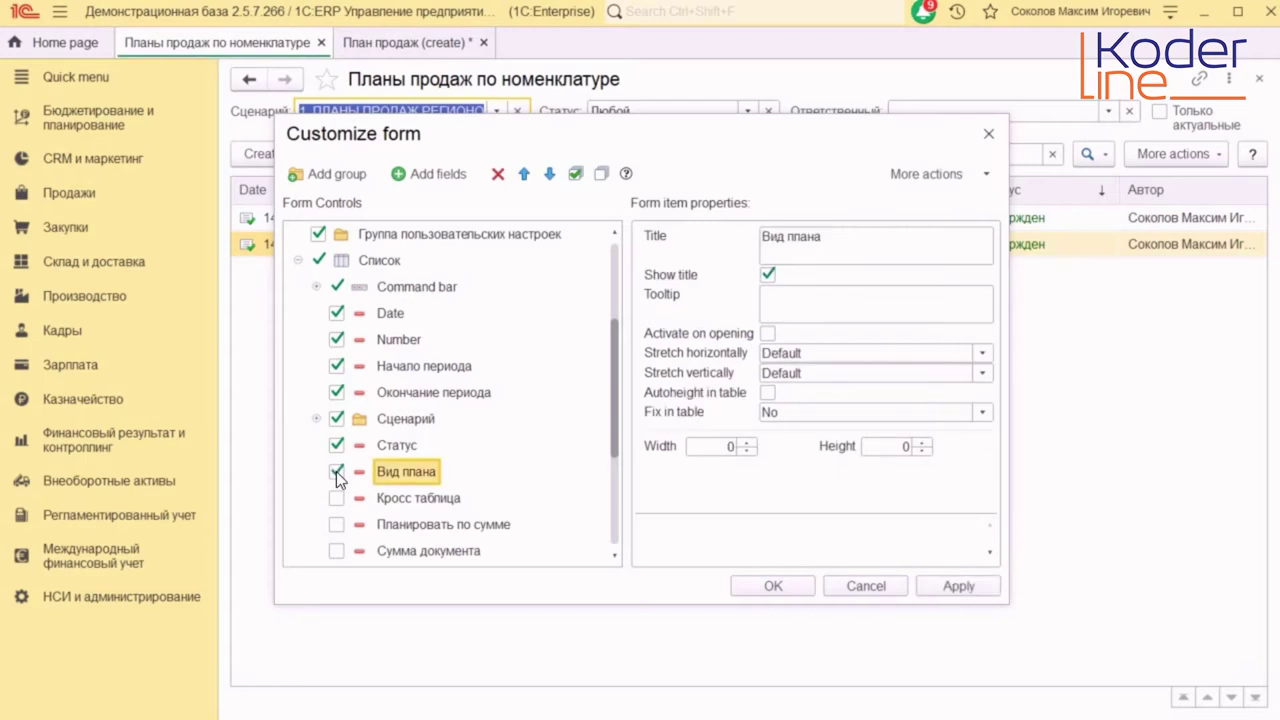
{"action": "left_click", "coordinate": [772, 586]}
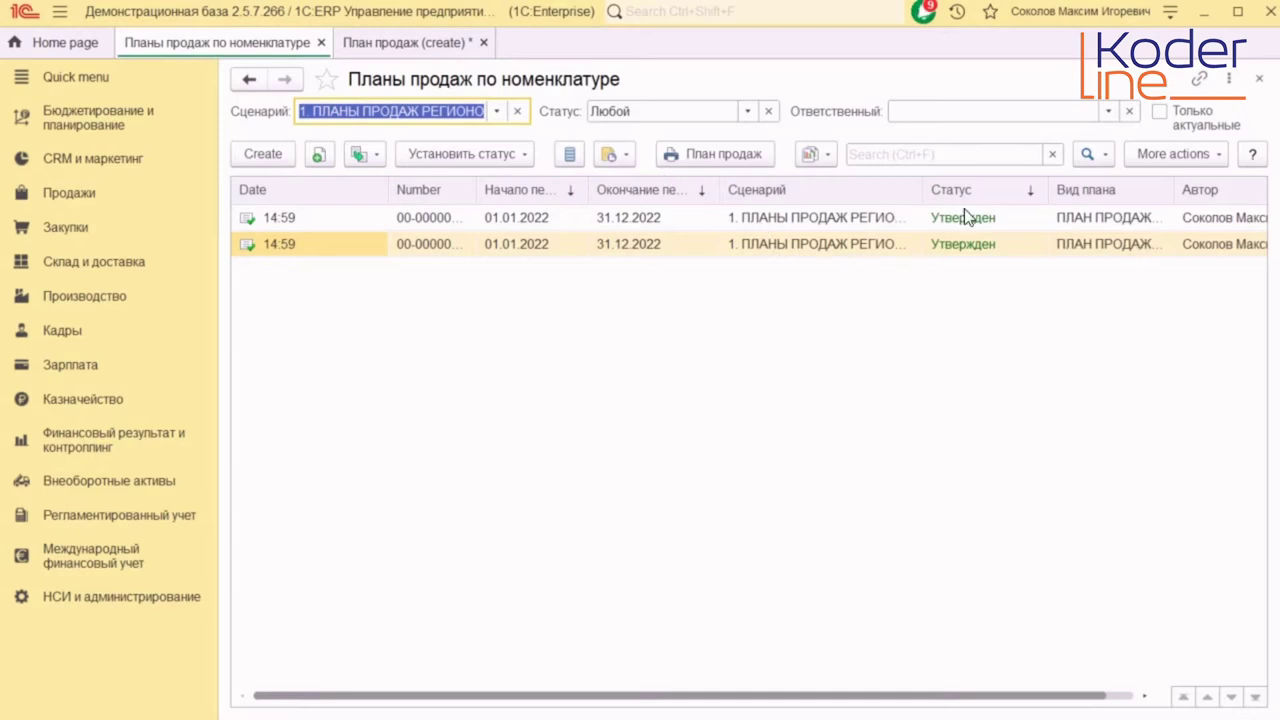
{"action": "left_click_drag", "start_coordinate": [928, 190], "coordinate": [860, 190]}
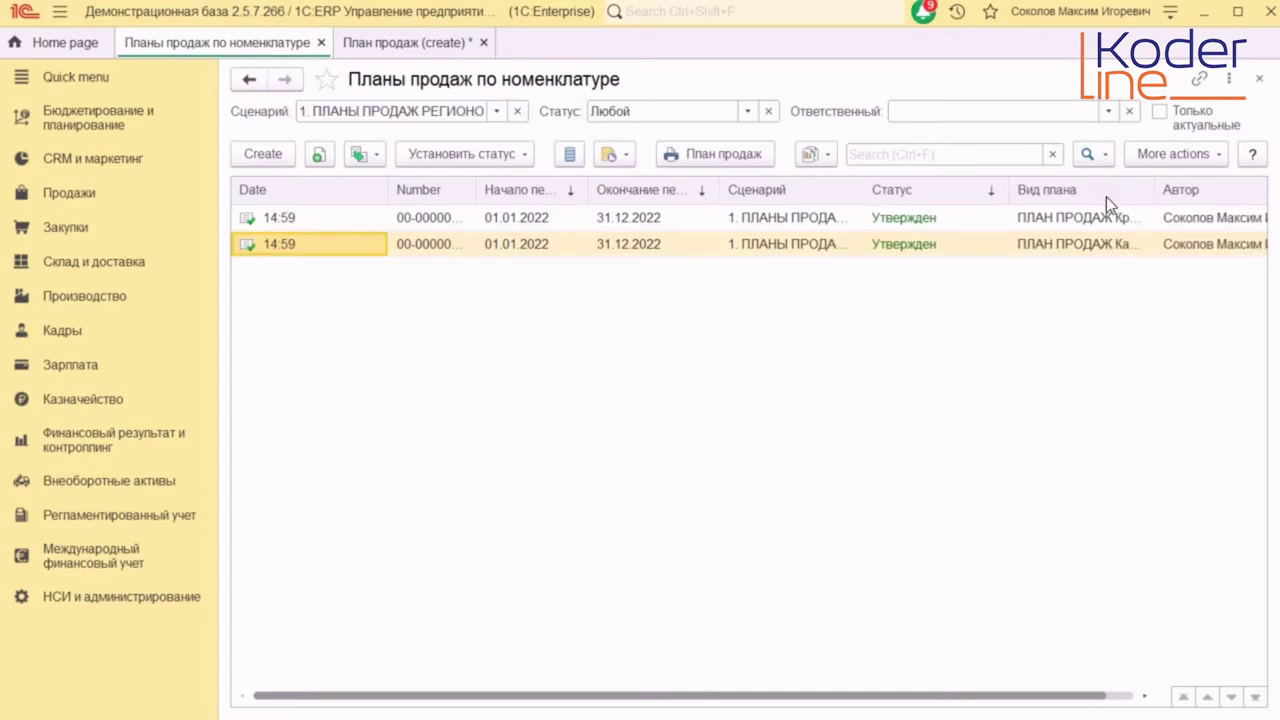
{"action": "left_click_drag", "start_coordinate": [1013, 181], "coordinate": [943, 190]}
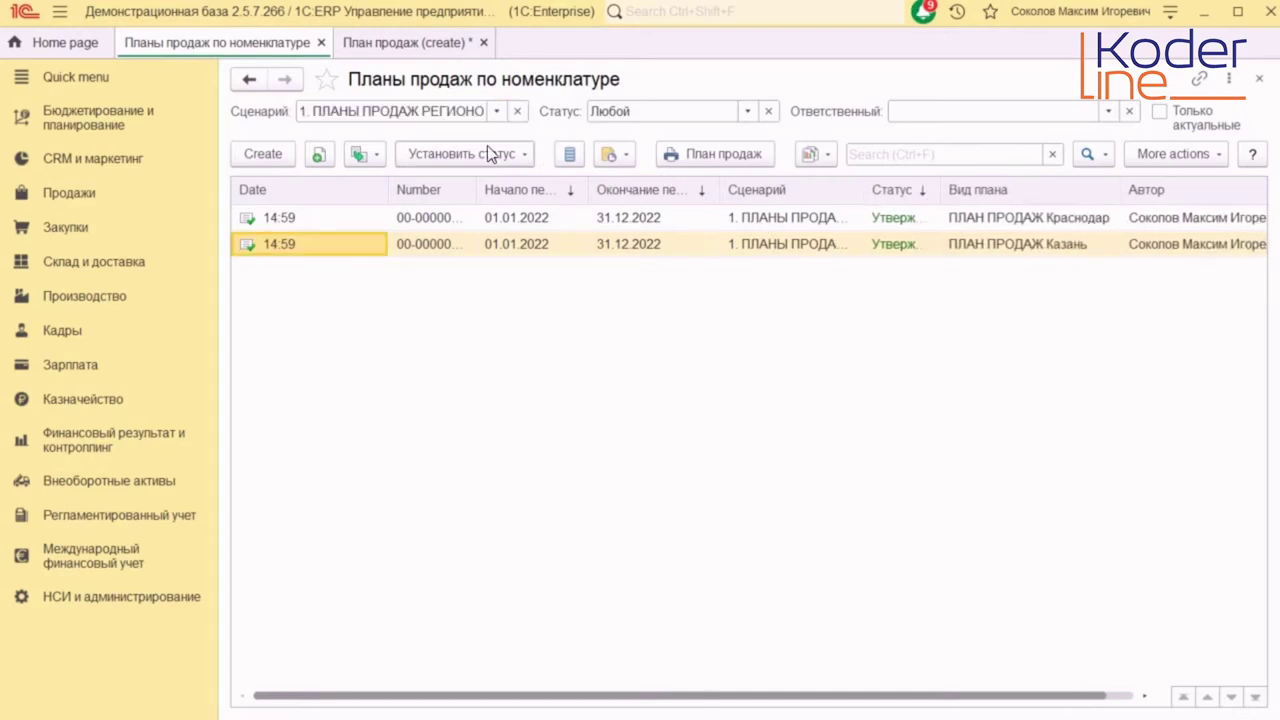
{"action": "left_click", "coordinate": [449, 44]}
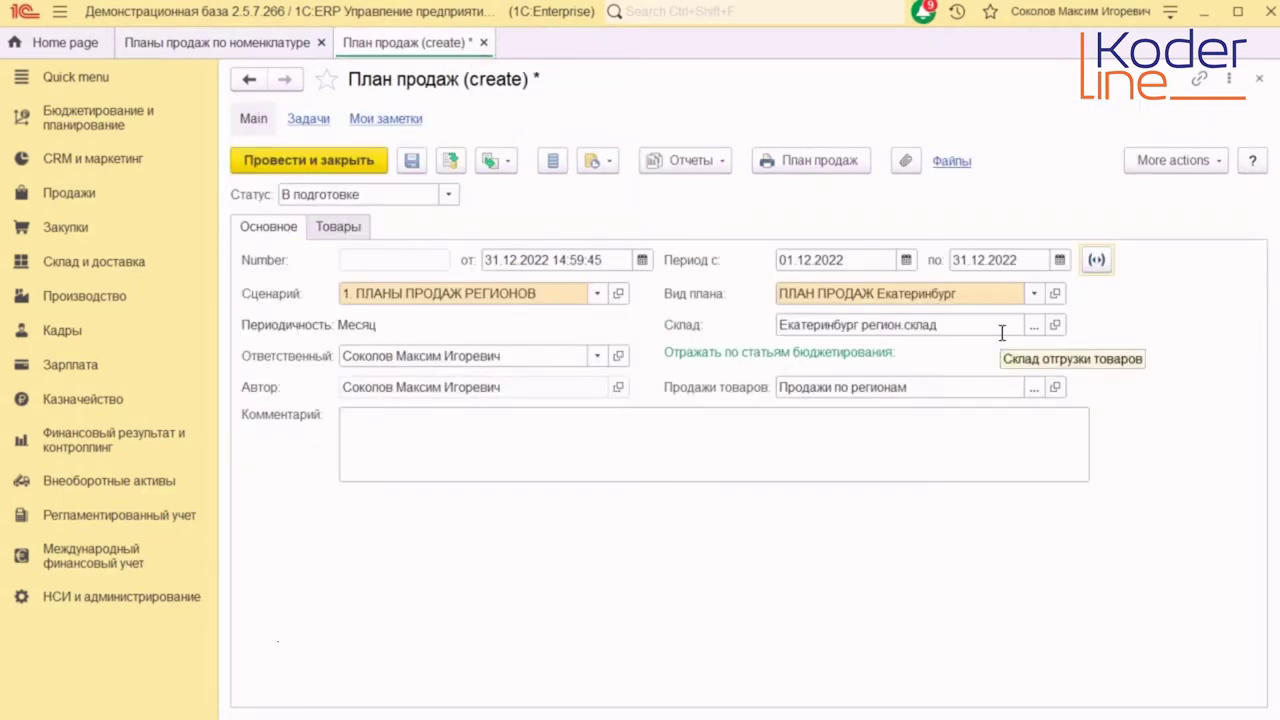
- Fill the Екатеринбург plan's goods table by rule ("По правилу") for the period currently set
{"action": "left_click", "coordinate": [347, 226]}
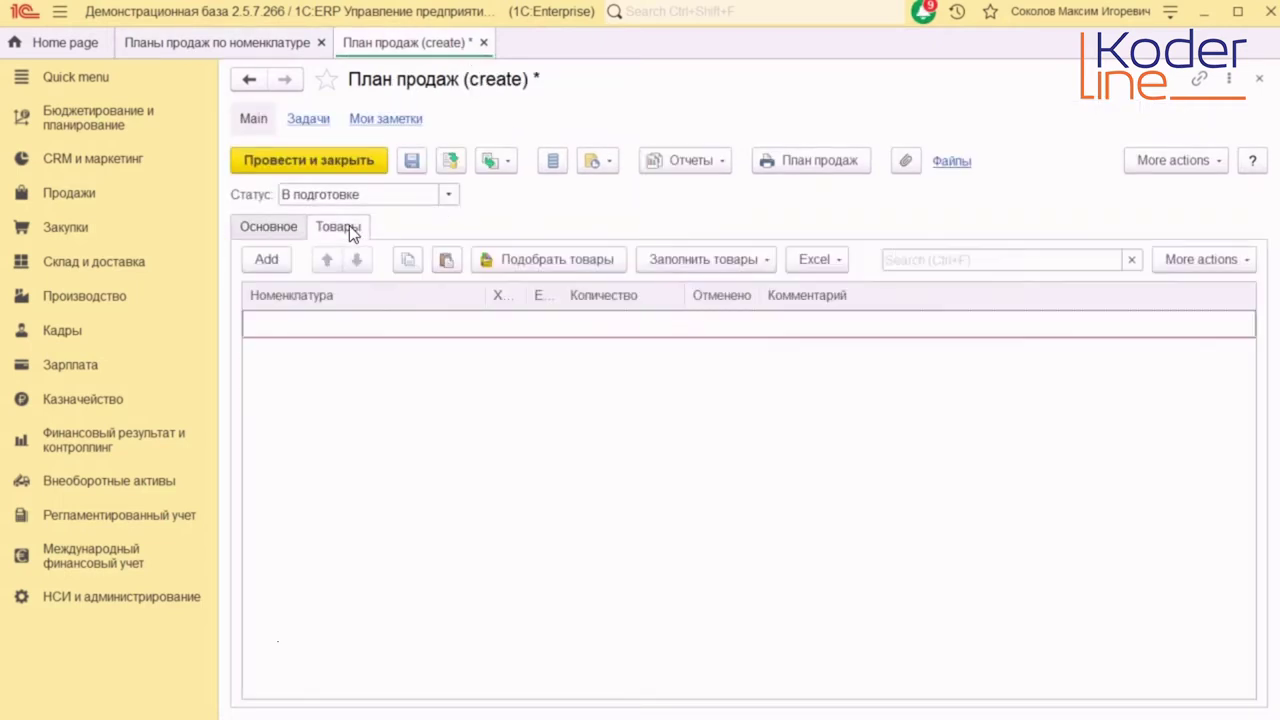
{"action": "left_click", "coordinate": [677, 262]}
{"action": "left_click", "coordinate": [703, 287]}
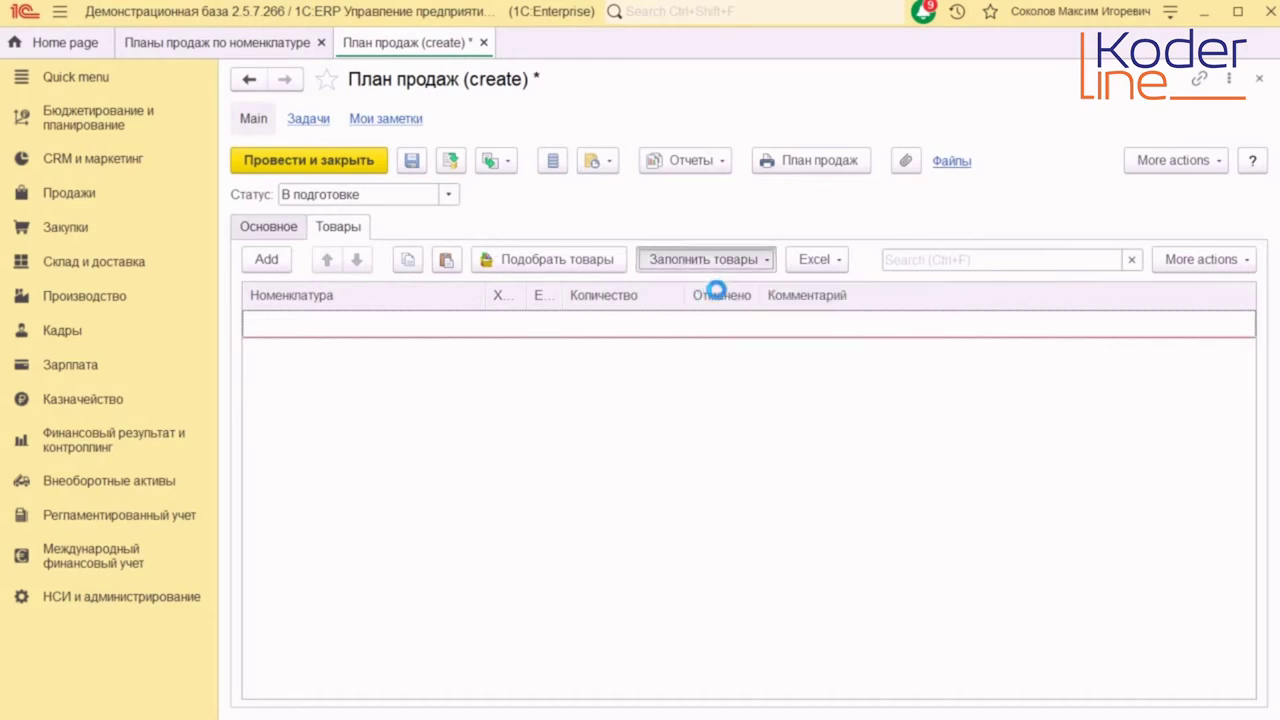
- Set the Екатеринбург plan's period to 01.01.2022–31.12.2022
{"action": "left_click", "coordinate": [278, 226]}
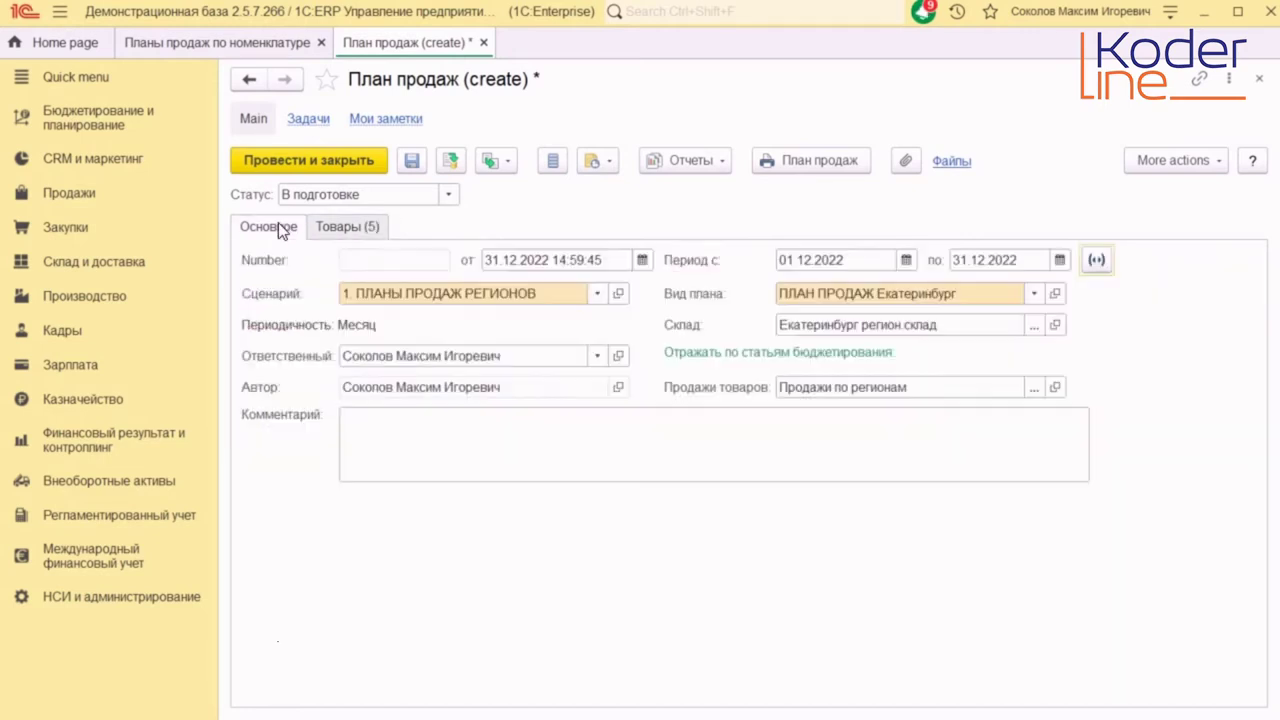
{"action": "left_click", "coordinate": [1097, 262]}
{"action": "left_click", "coordinate": [750, 362]}
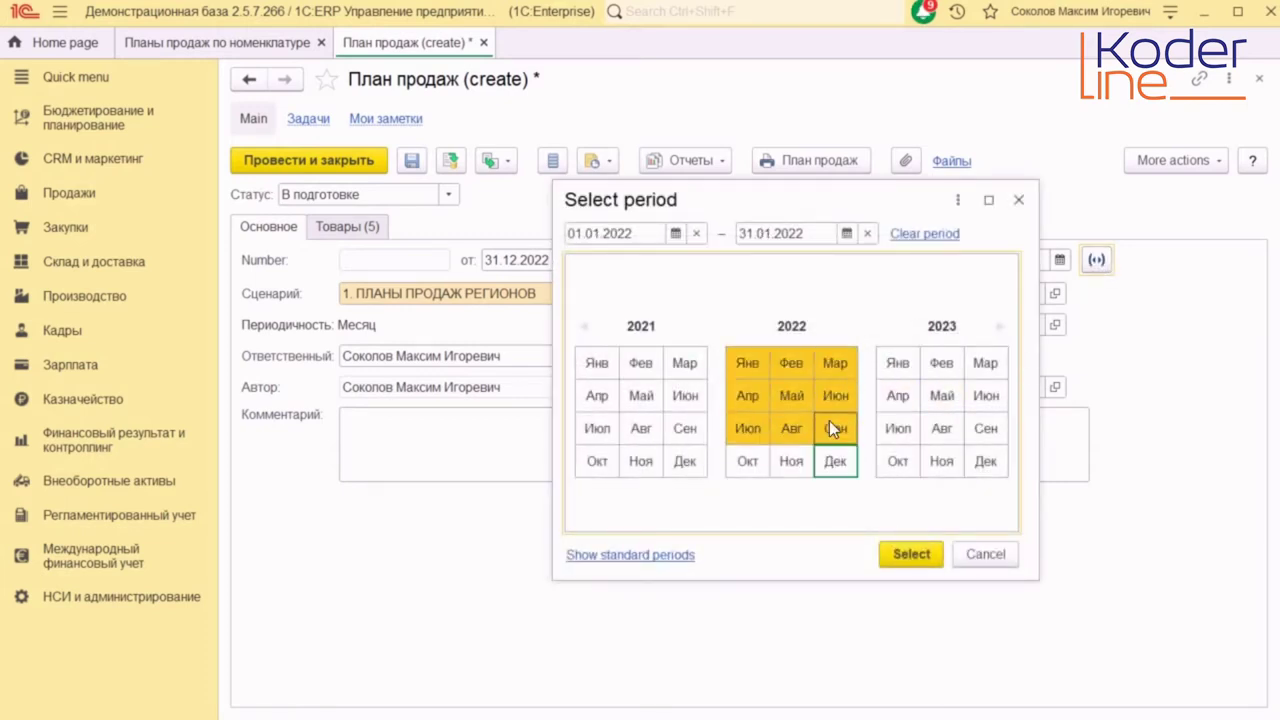
{"action": "left_click", "coordinate": [834, 461]}
{"action": "left_click", "coordinate": [911, 556]}
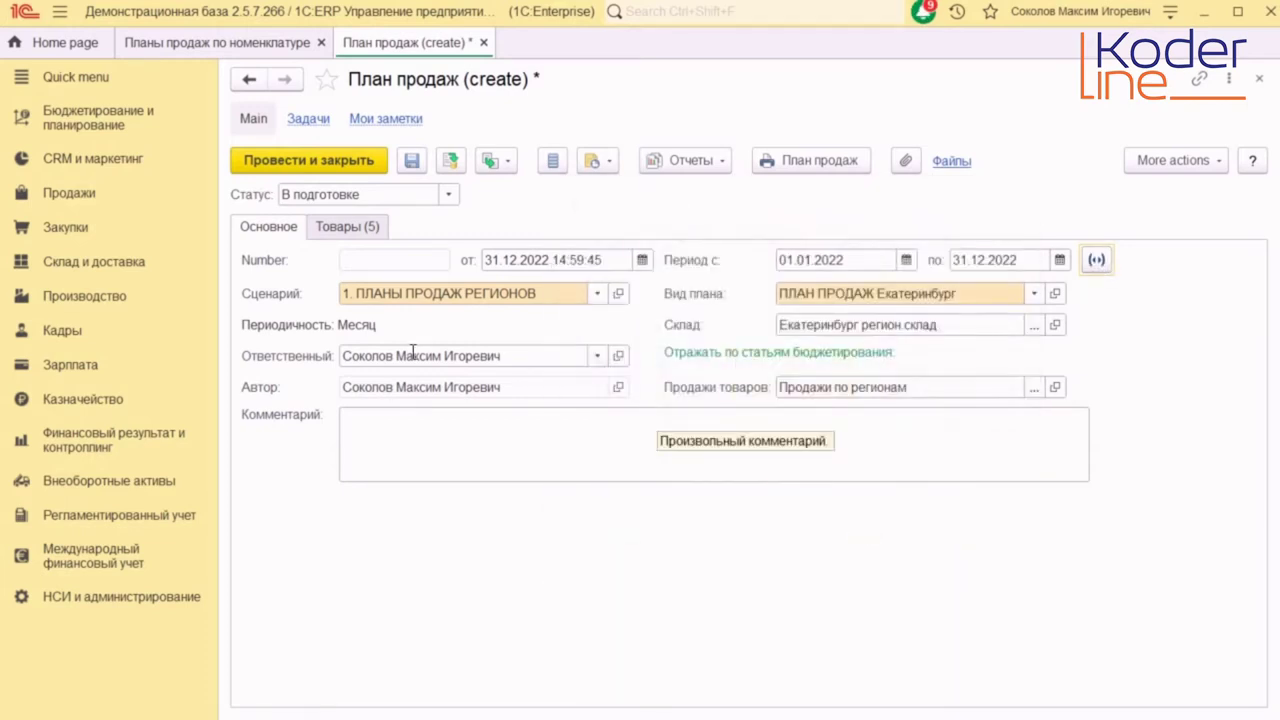
- Refill the Екатеринбург plan's goods table by rule ("По правилу") for the full-year period
{"action": "left_click", "coordinate": [368, 228]}
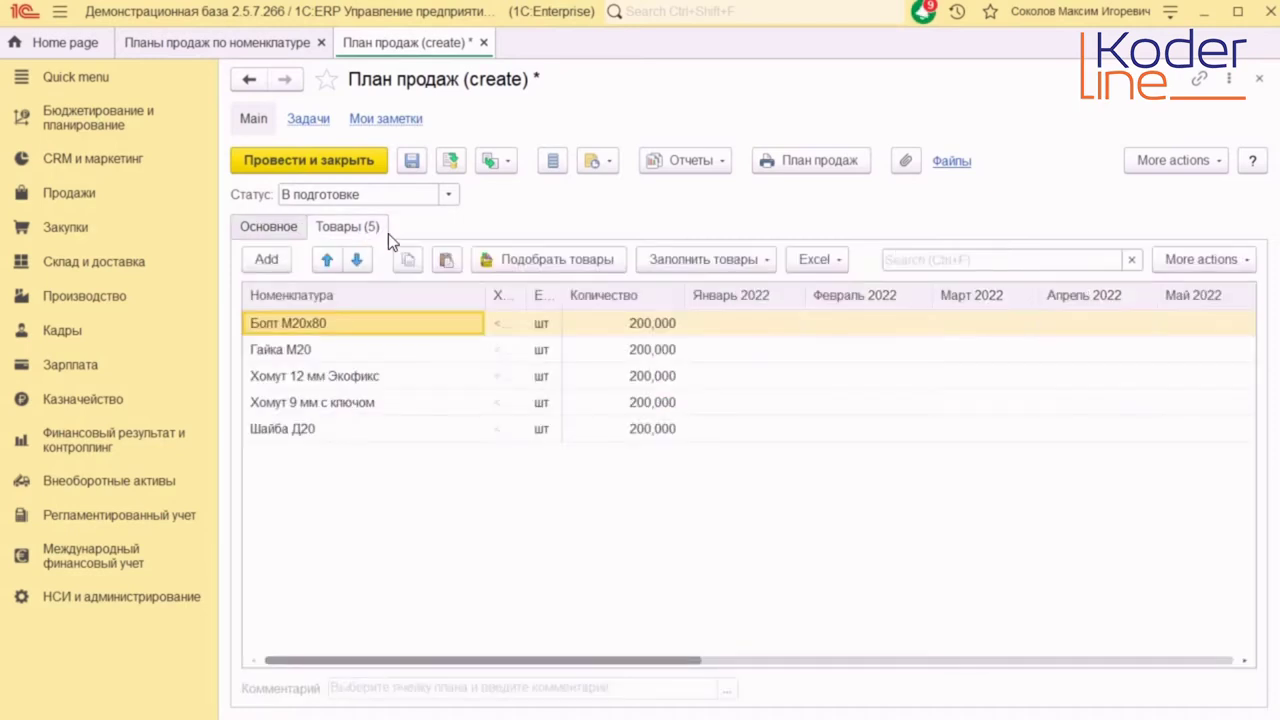
{"action": "left_click", "coordinate": [706, 259]}
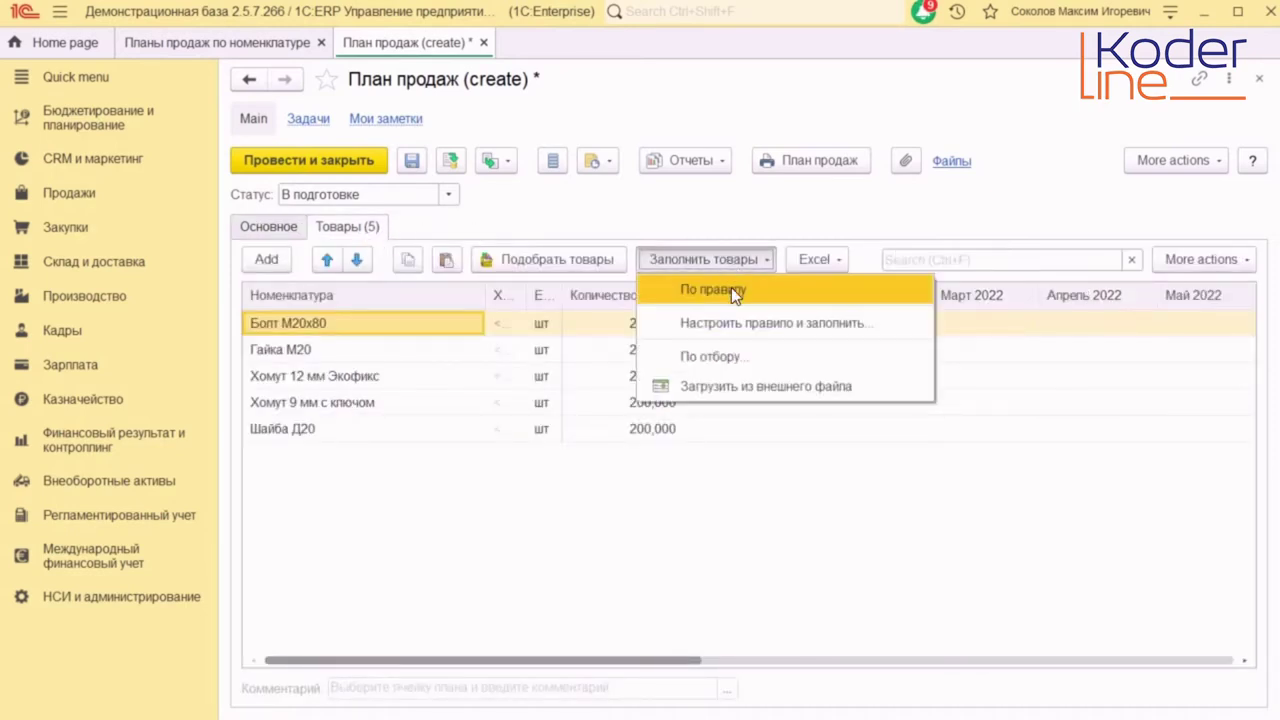
{"action": "left_click", "coordinate": [731, 287]}
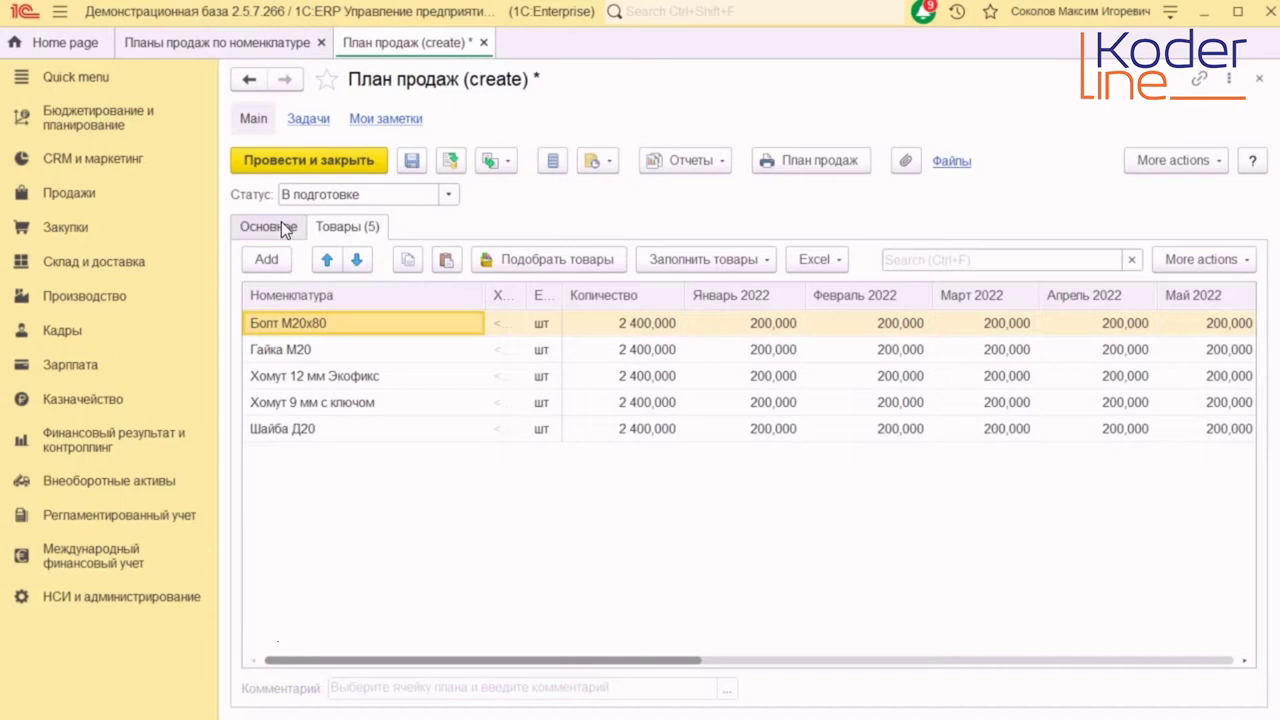
- Set the Екатеринбург sales plan's status to "Утвержден", then post and close the document
{"action": "left_click", "coordinate": [447, 194]}
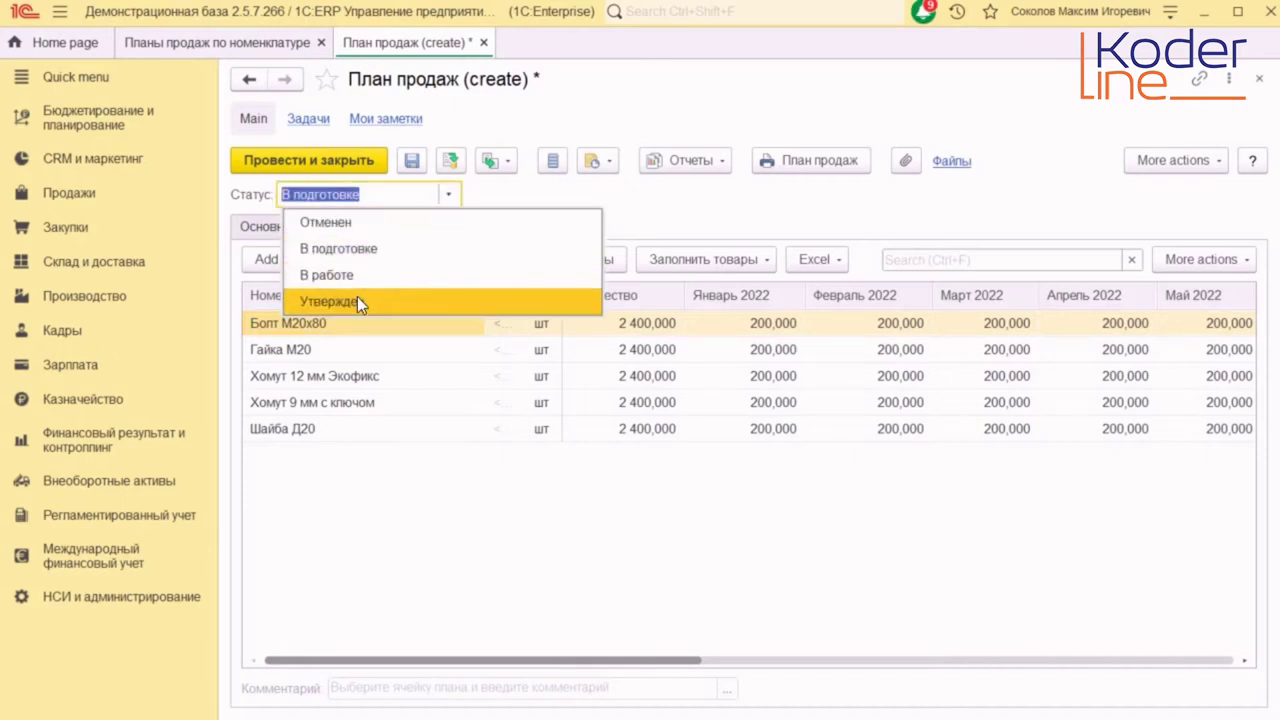
{"action": "left_click", "coordinate": [357, 299]}
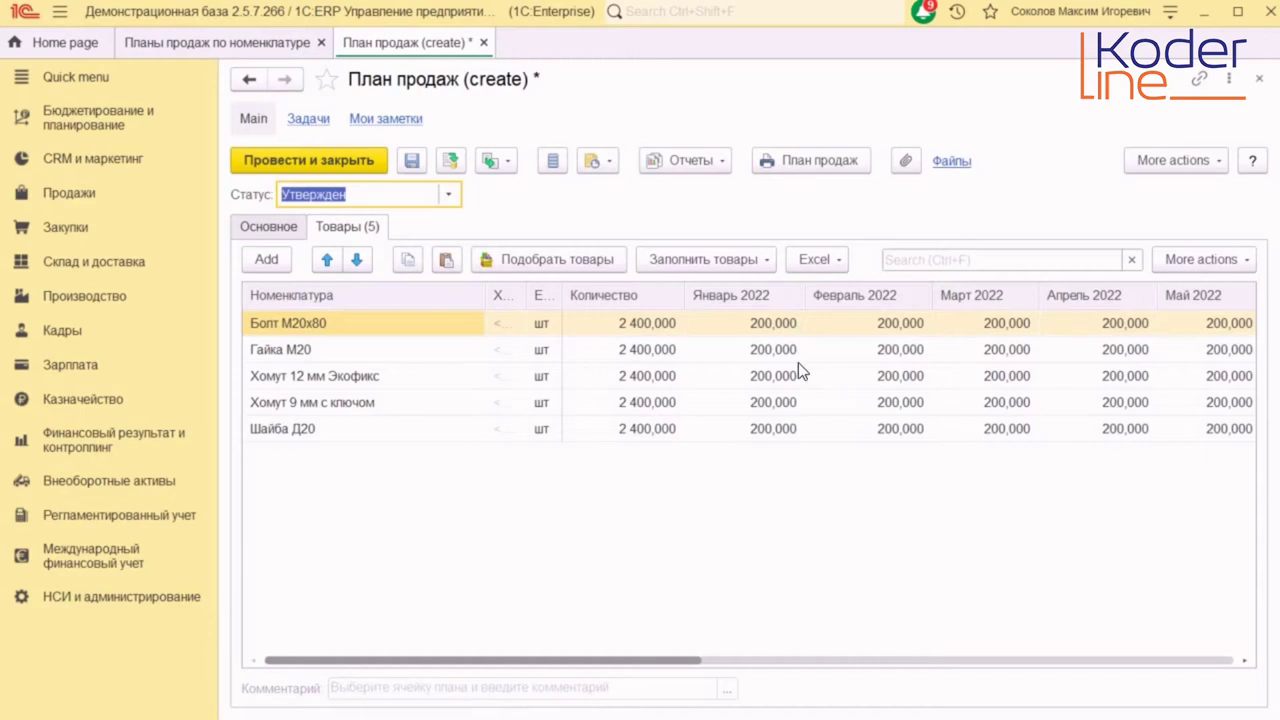
{"action": "left_click", "coordinate": [281, 227]}
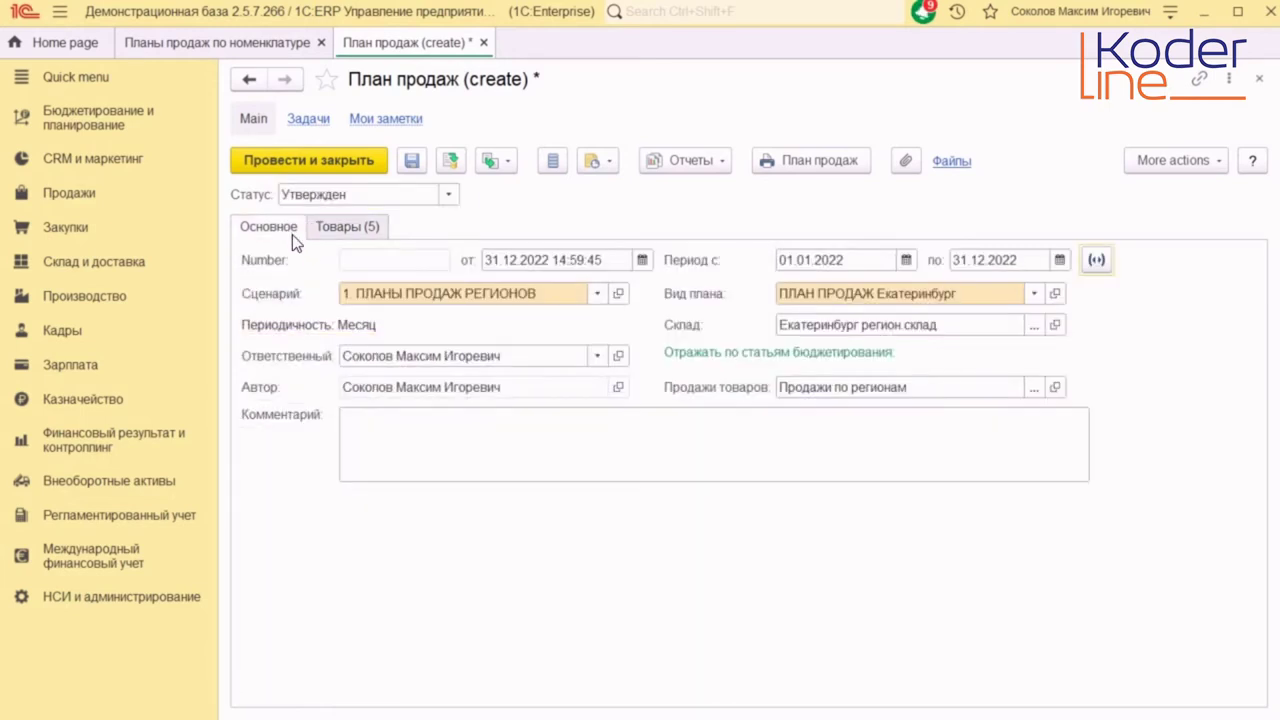
{"action": "left_click", "coordinate": [364, 160]}
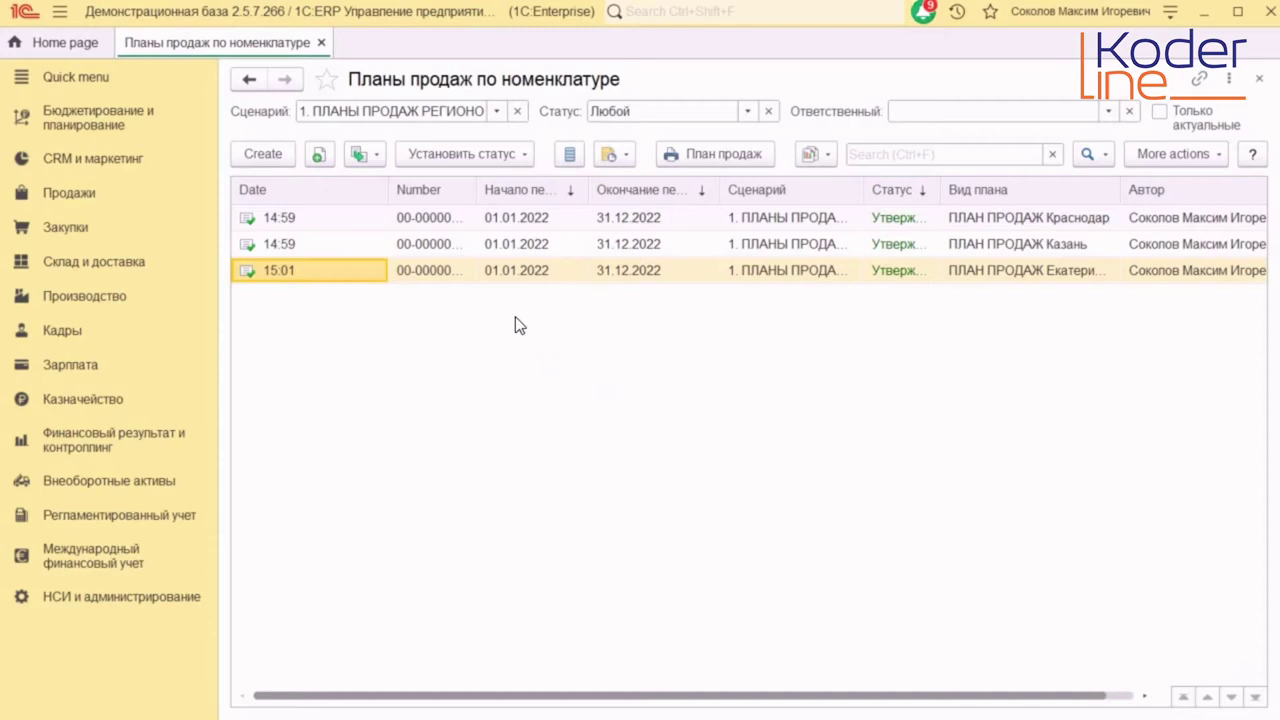
- Filter the sales plan list by the scenario "1. ПЛАНЫ РАБОЧИЕ", choosing it from the full scenario list
{"action": "left_click", "coordinate": [496, 108]}
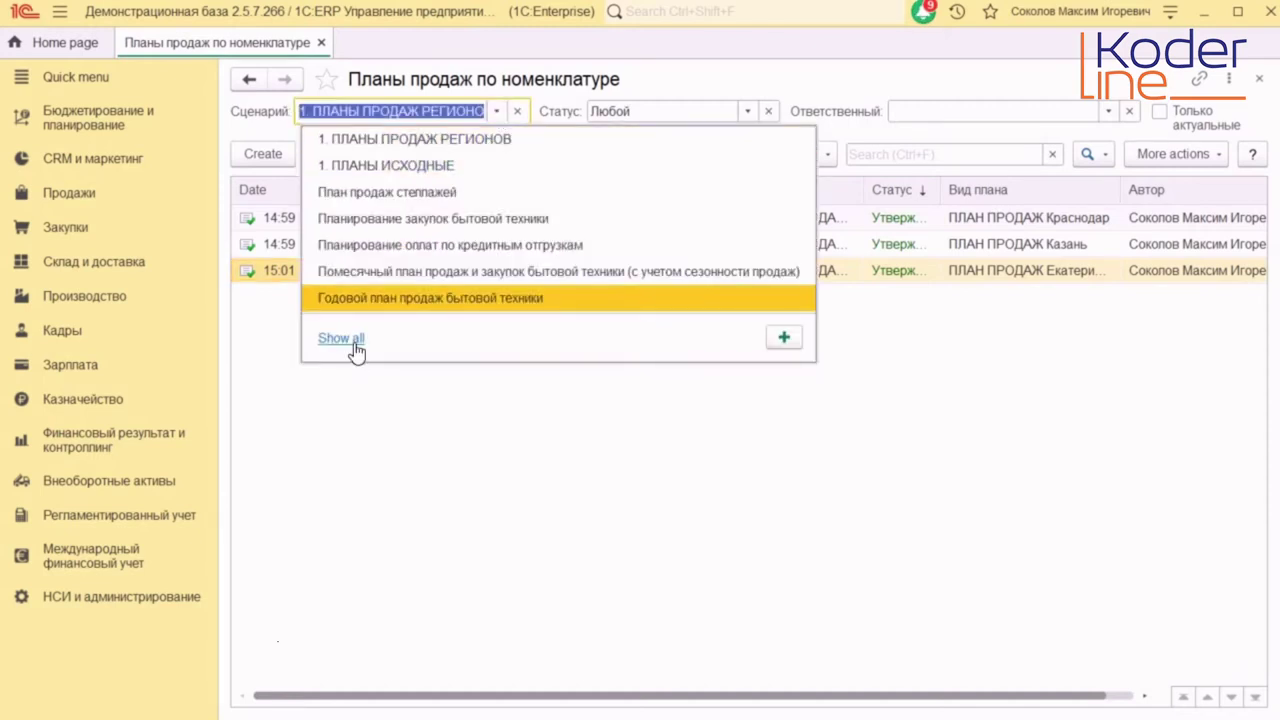
{"action": "left_click", "coordinate": [353, 339]}
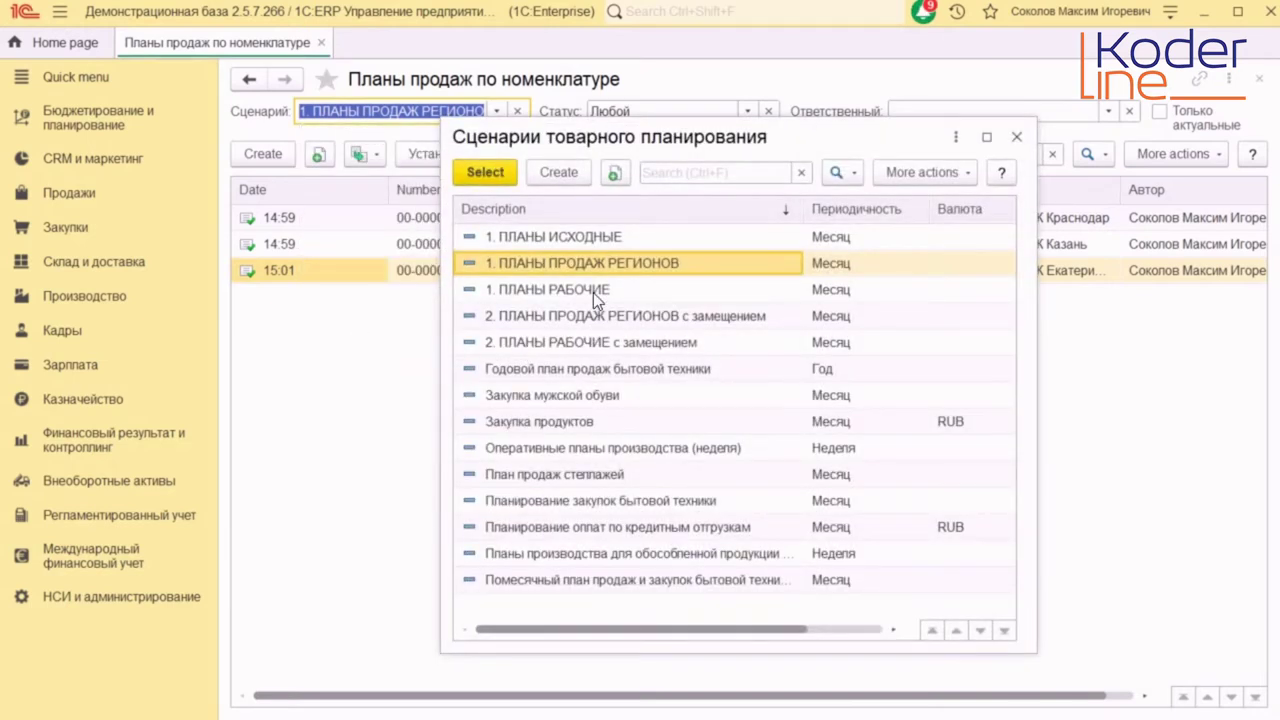
{"action": "double_click", "coordinate": [593, 290]}
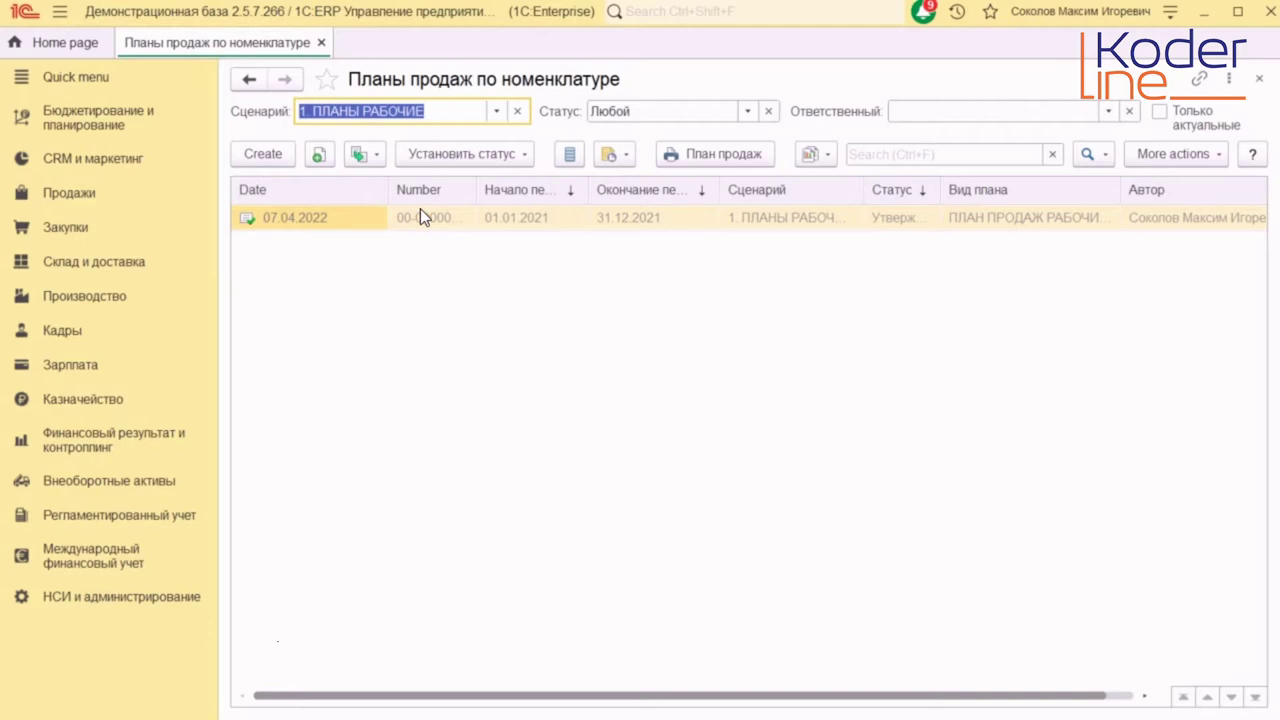
- Create a sales plan of the kind "ПЛАН ПРОДАЖ РАБОЧИЙ" built from regional plans, accepting the fill rule update
{"action": "left_click", "coordinate": [279, 155]}
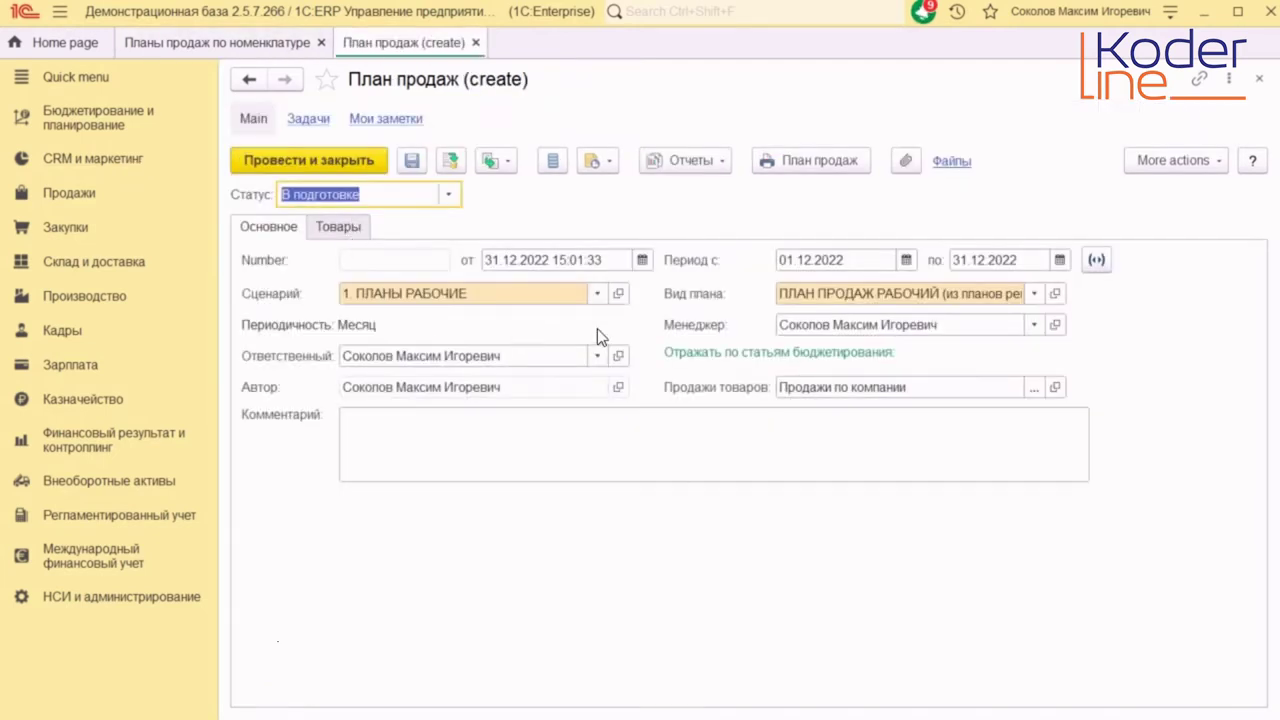
{"action": "left_click", "coordinate": [1034, 291]}
{"action": "left_click", "coordinate": [996, 318]}
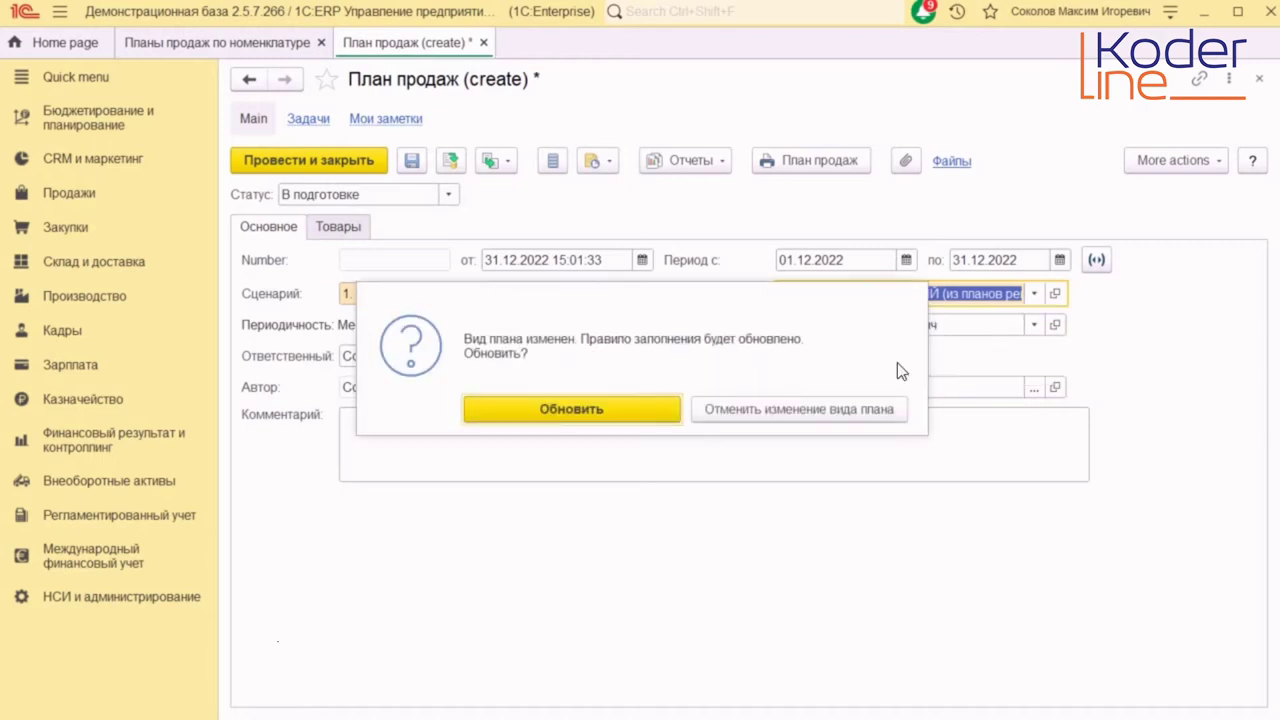
{"action": "left_click", "coordinate": [638, 414]}
- Set the working sales plan's period to 01.01.2022–31.12.2022
{"action": "left_click", "coordinate": [1097, 259]}
{"action": "left_click", "coordinate": [756, 361]}
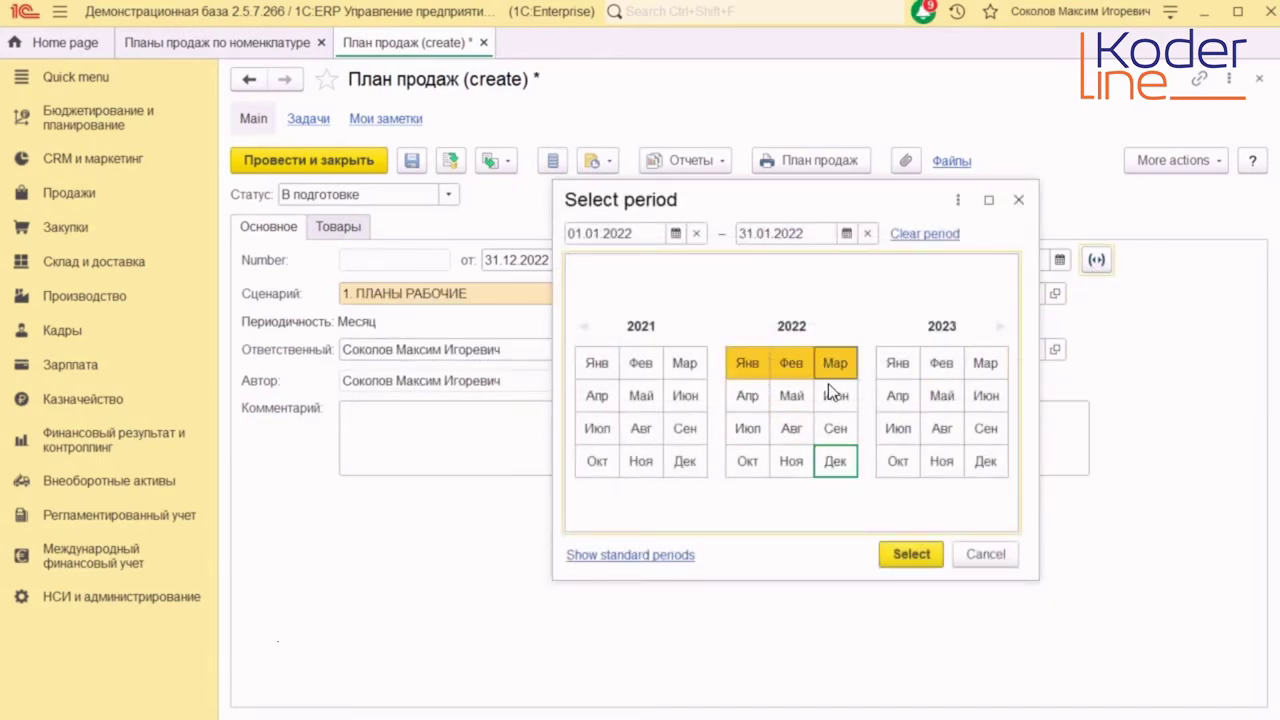
{"action": "left_click", "coordinate": [835, 461]}
{"action": "left_click", "coordinate": [915, 553]}
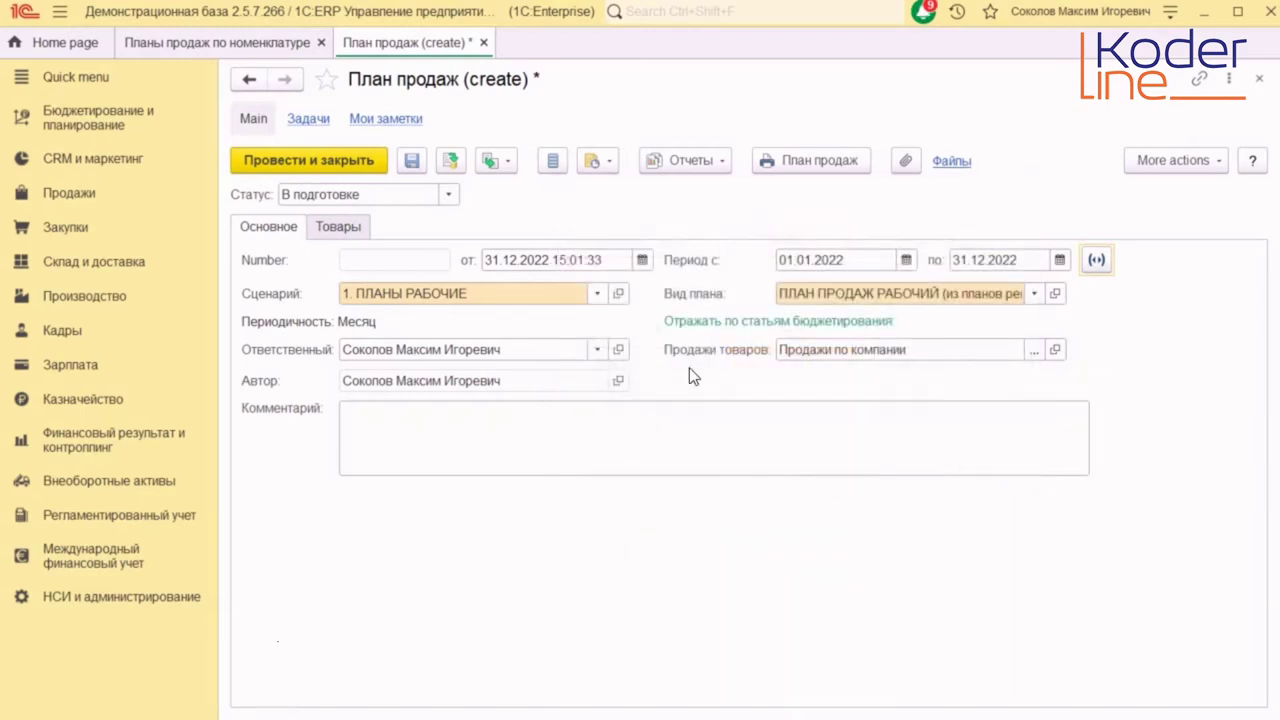
- Fill the working sales plan's goods table by rule ("По правилу")
{"action": "left_click", "coordinate": [368, 227]}
{"action": "left_click", "coordinate": [708, 257]}
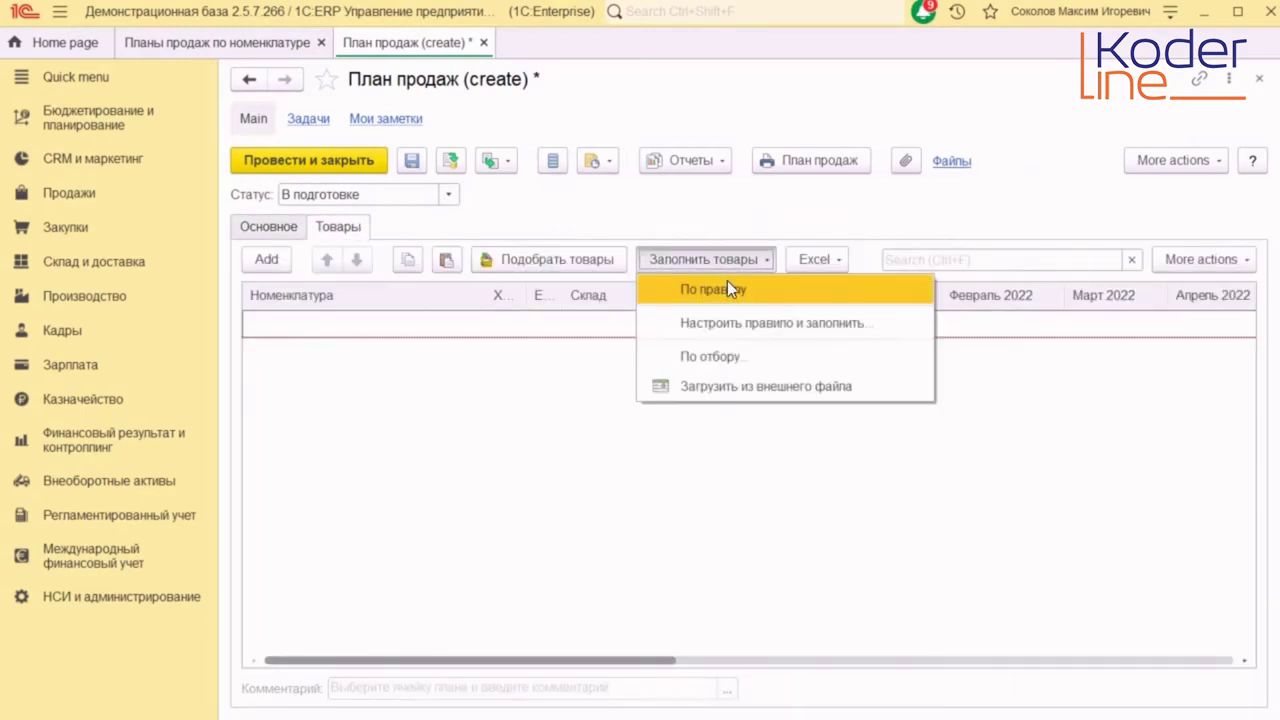
{"action": "left_click", "coordinate": [730, 290]}
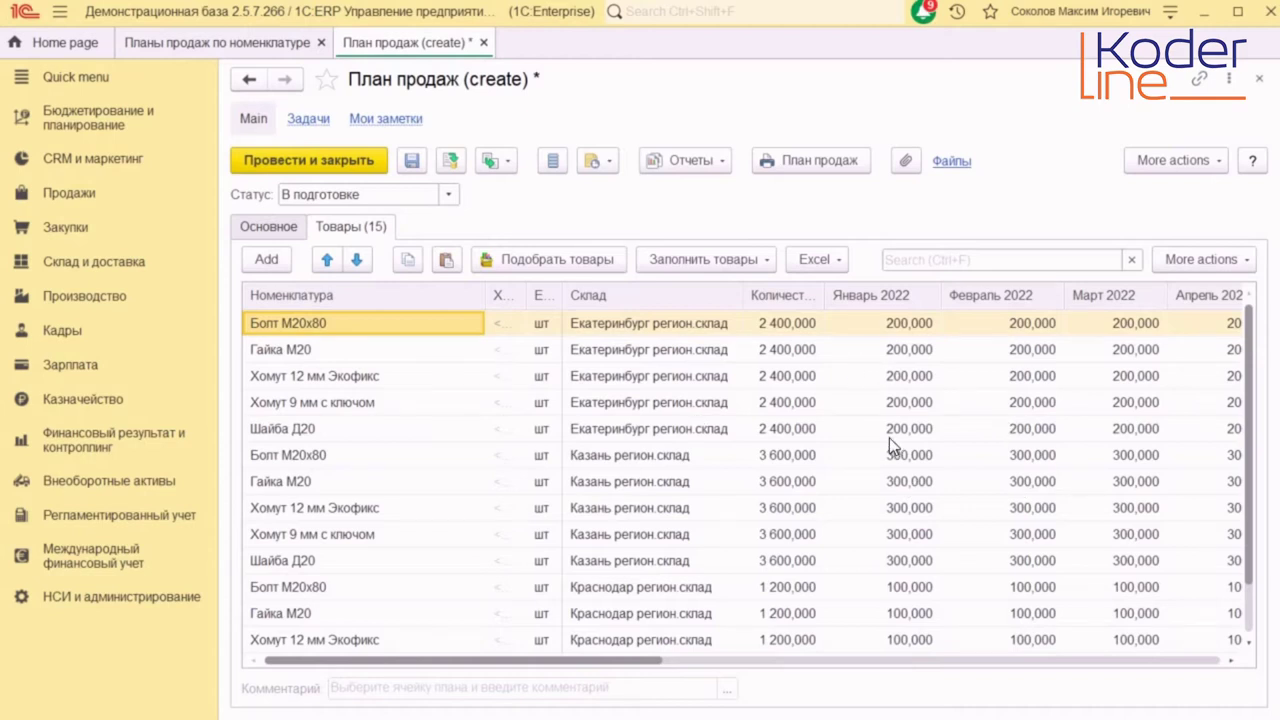
- Set the working sales plan's status to "Утвержден", then post and close the document
{"action": "left_click", "coordinate": [452, 194]}
{"action": "left_click", "coordinate": [374, 302]}
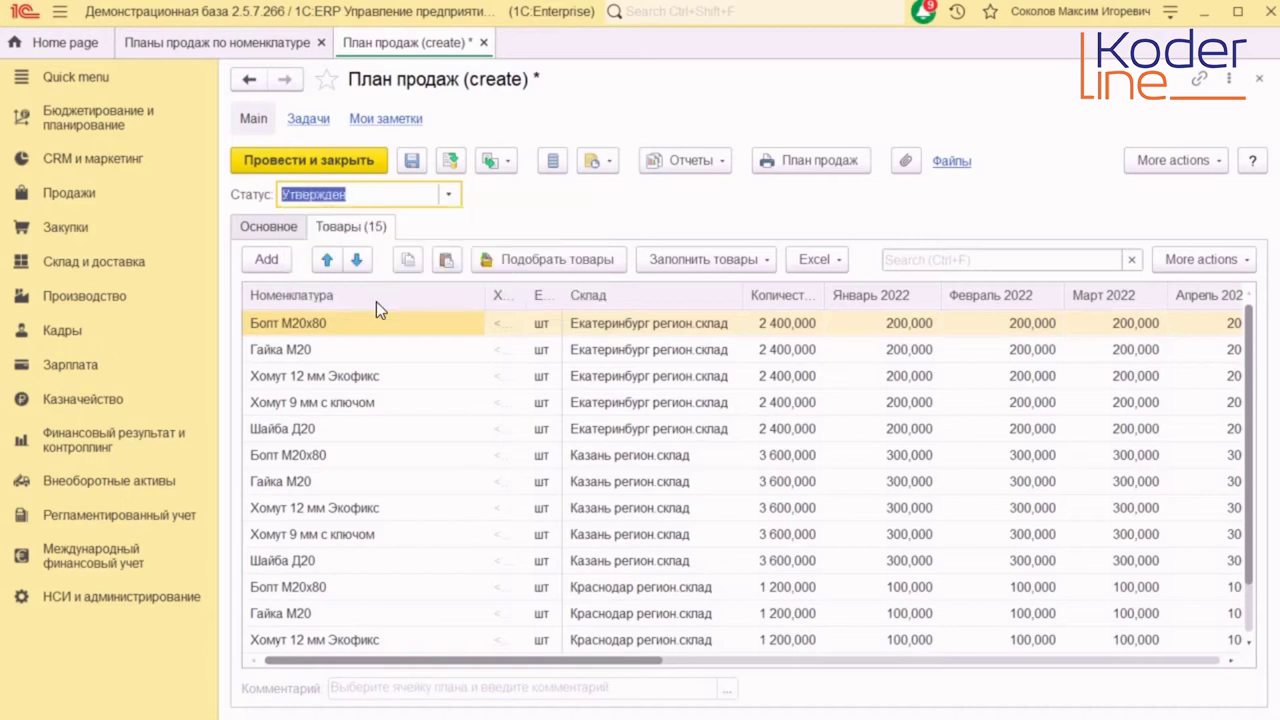
{"action": "left_click", "coordinate": [351, 157]}
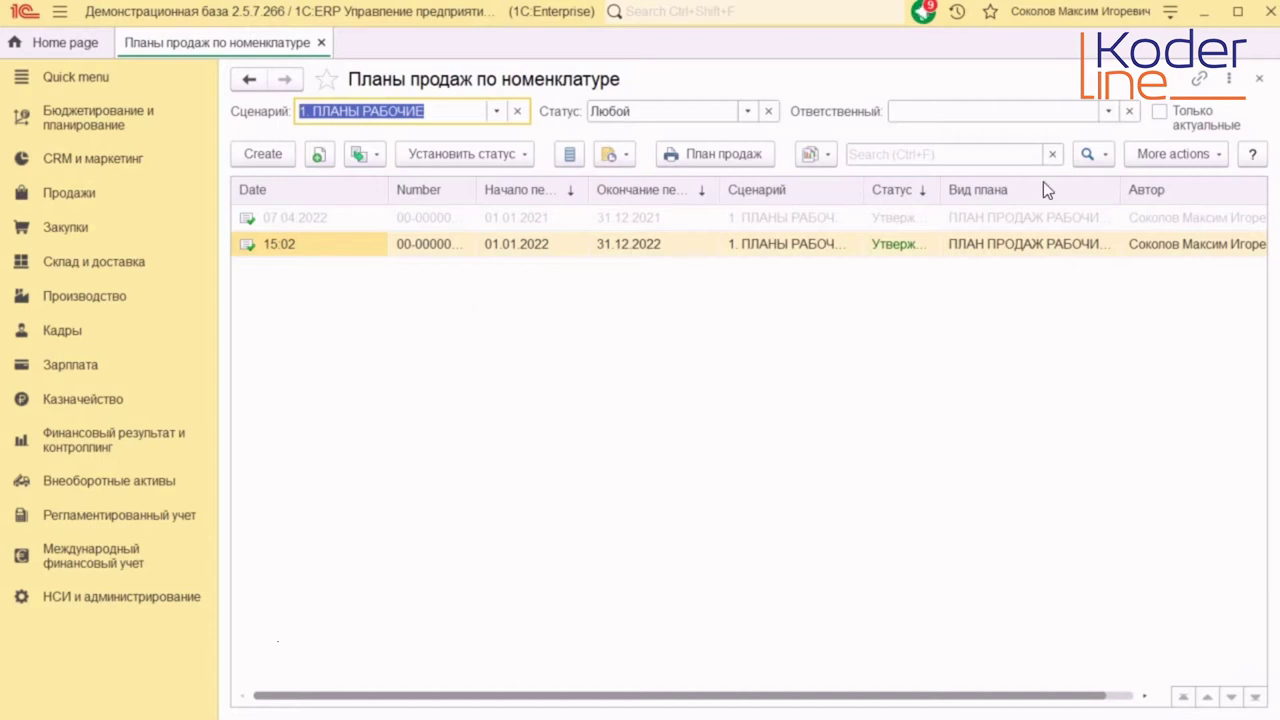
- Close the sales plan list and open "Настройки и справочники" for budgeting and planning
{"action": "left_click", "coordinate": [1258, 78]}
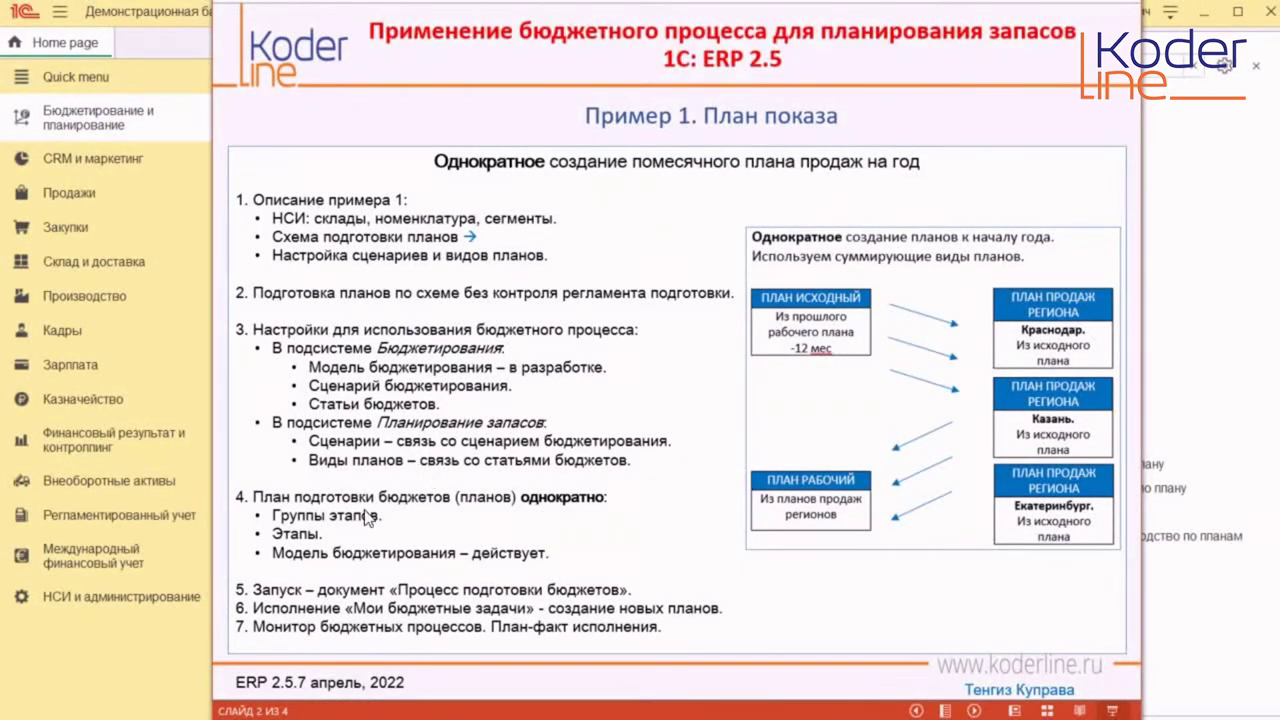
{"action": "key", "text": "alt+Tab"}
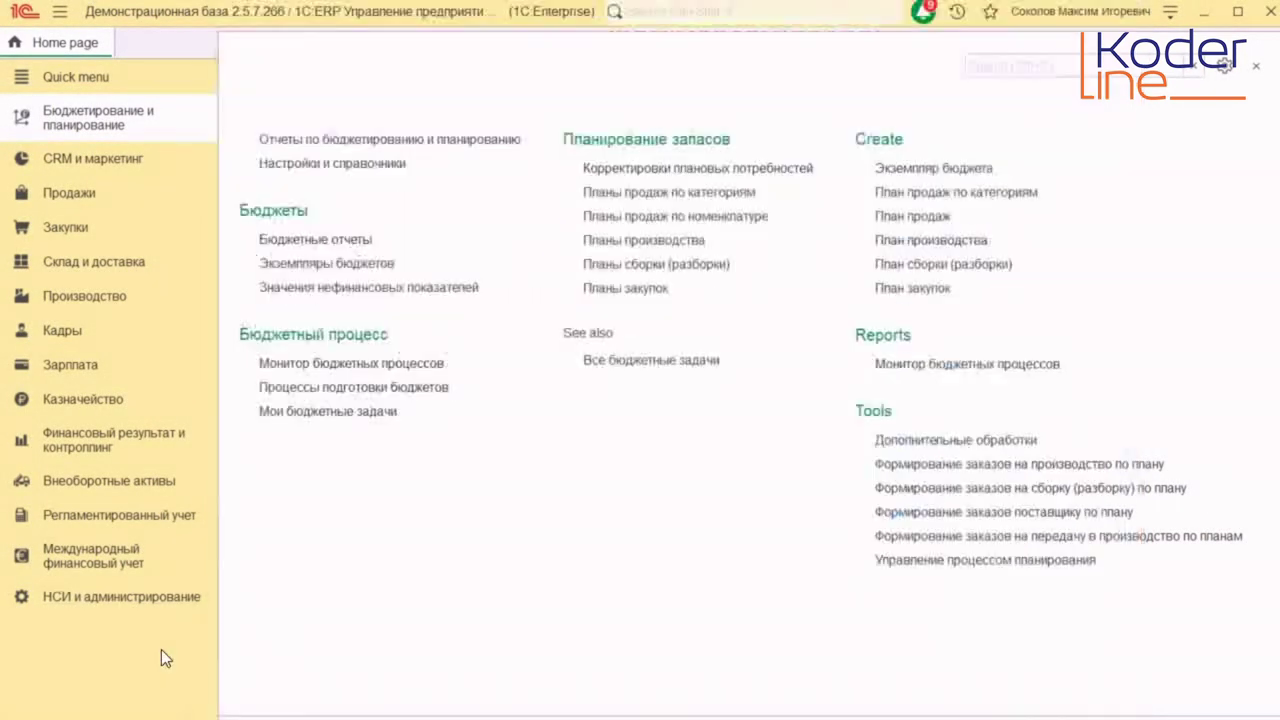
{"action": "left_click", "coordinate": [380, 175]}
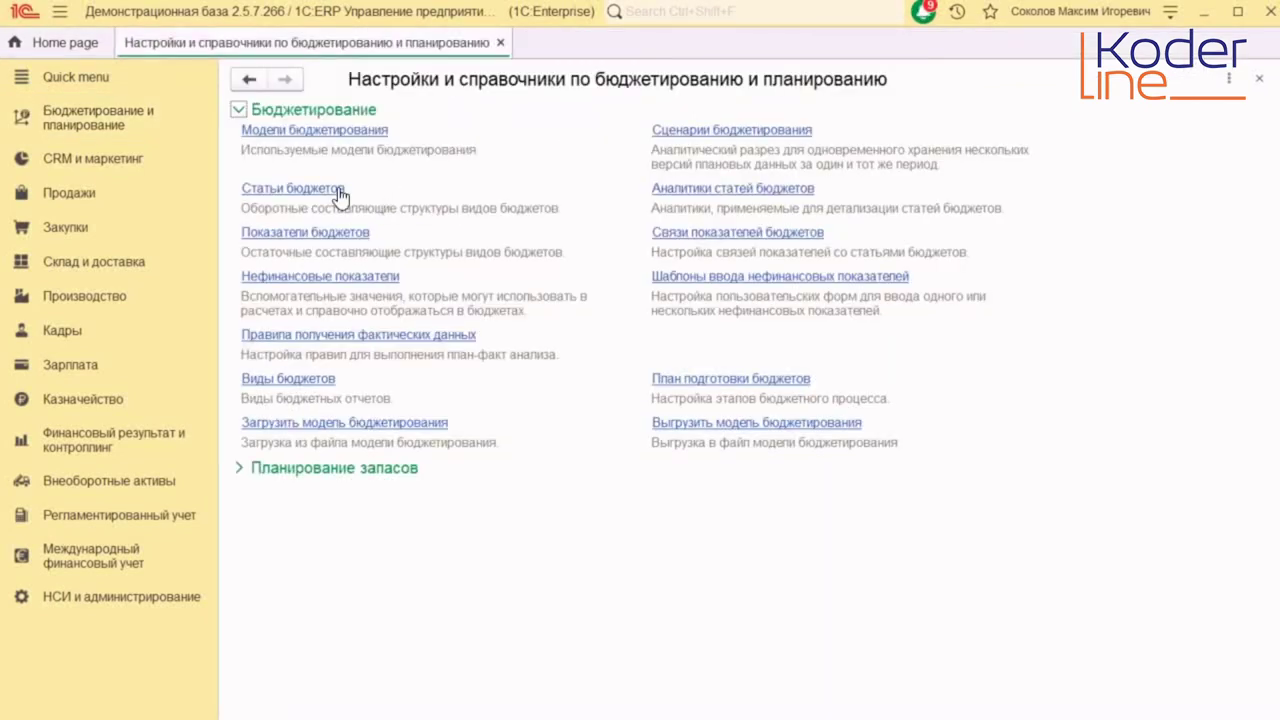
- Expand "Планирование запасов", then open the budgeting model "ПЛАНИРОВАНИЕ ПРОДАЖ. Однократно" from "Модели бюджетирования"
{"action": "left_click", "coordinate": [240, 468]}
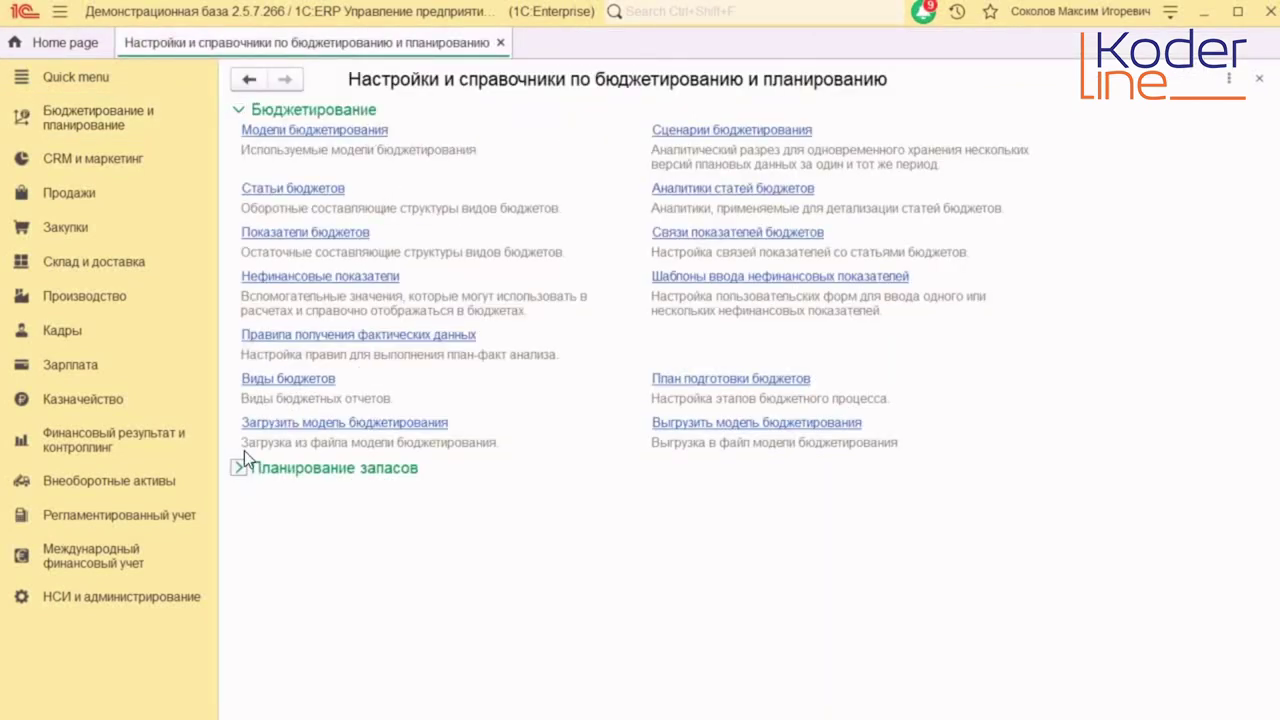
{"action": "left_click", "coordinate": [350, 131]}
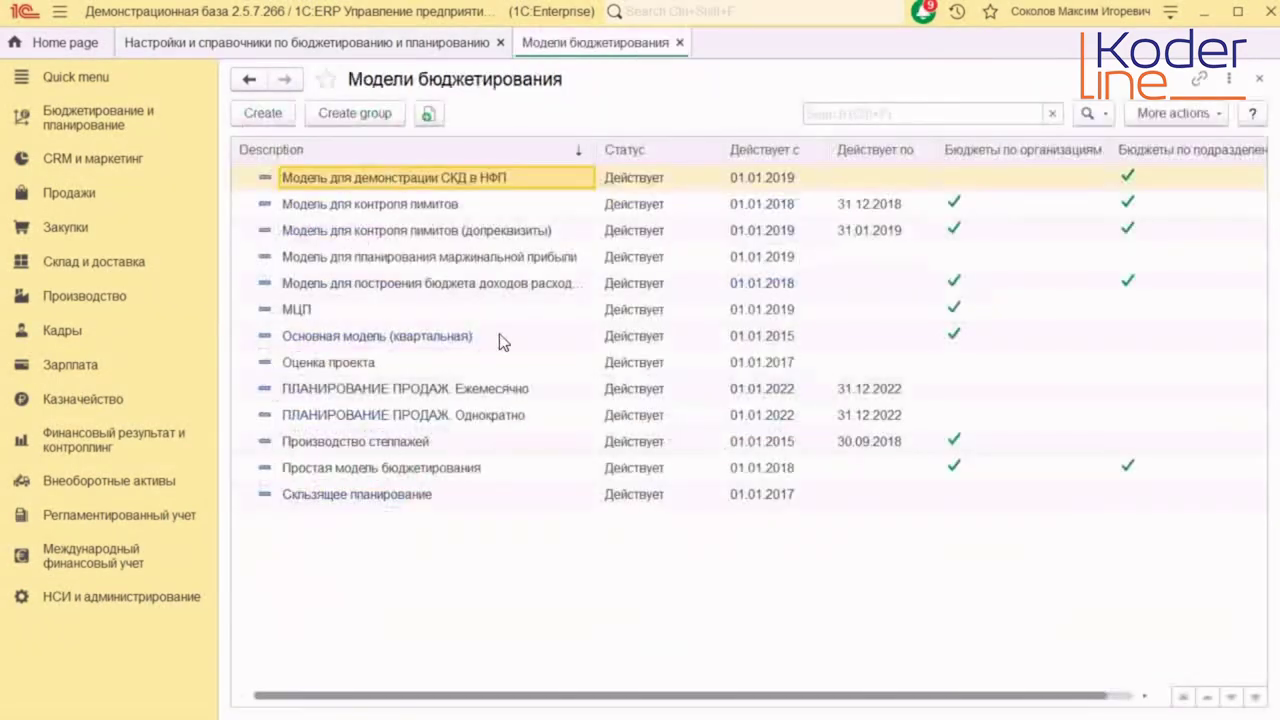
{"action": "left_click", "coordinate": [460, 418]}
{"action": "left_click", "coordinate": [503, 388]}
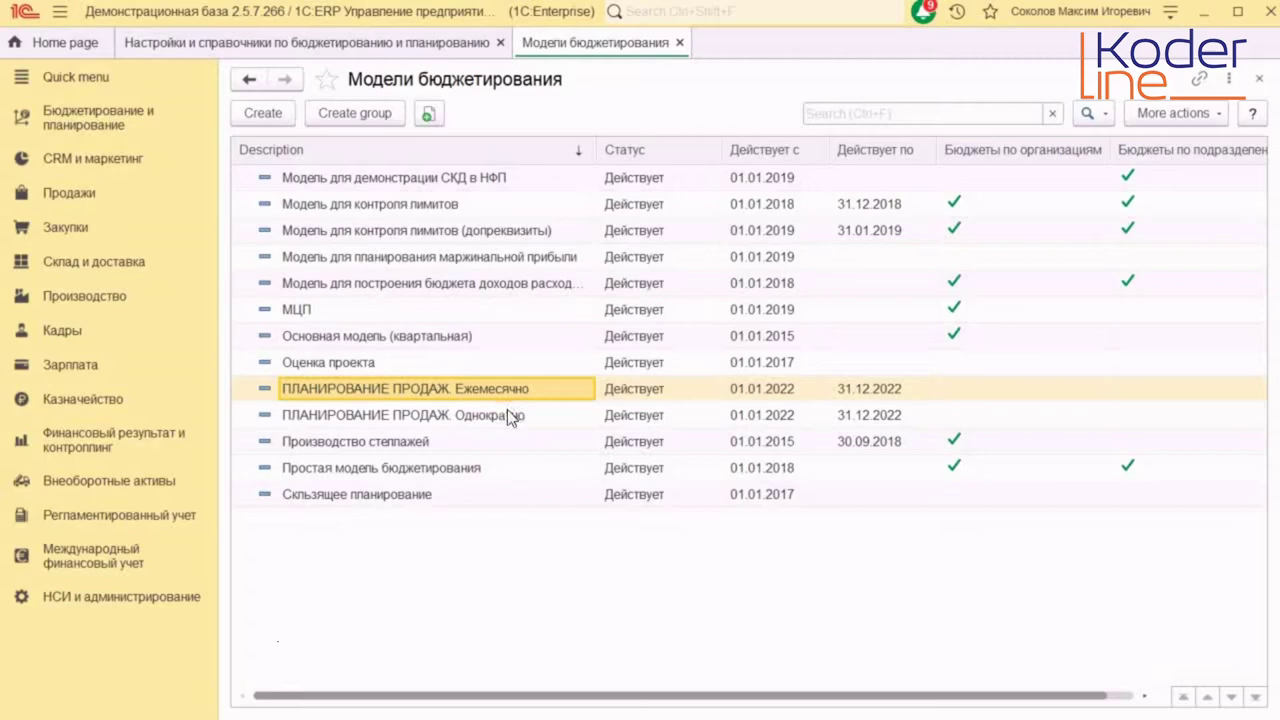
{"action": "left_click", "coordinate": [510, 413]}
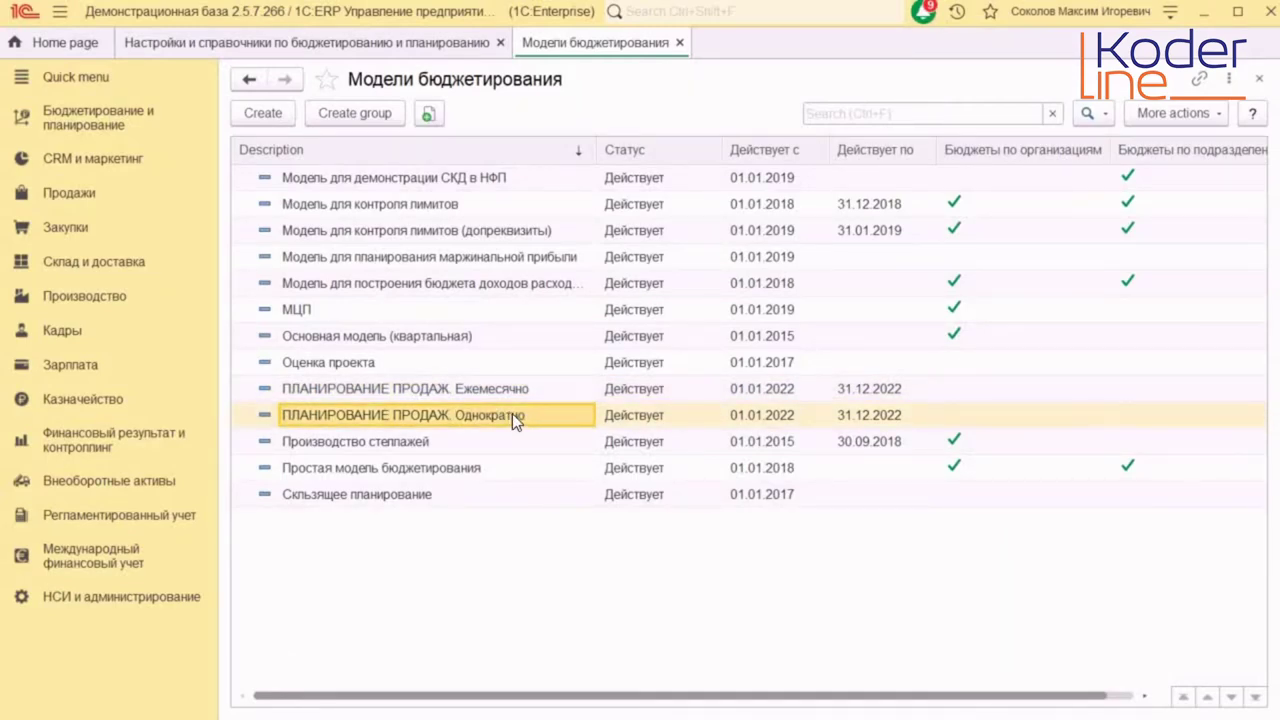
{"action": "double_click", "coordinate": [512, 413]}
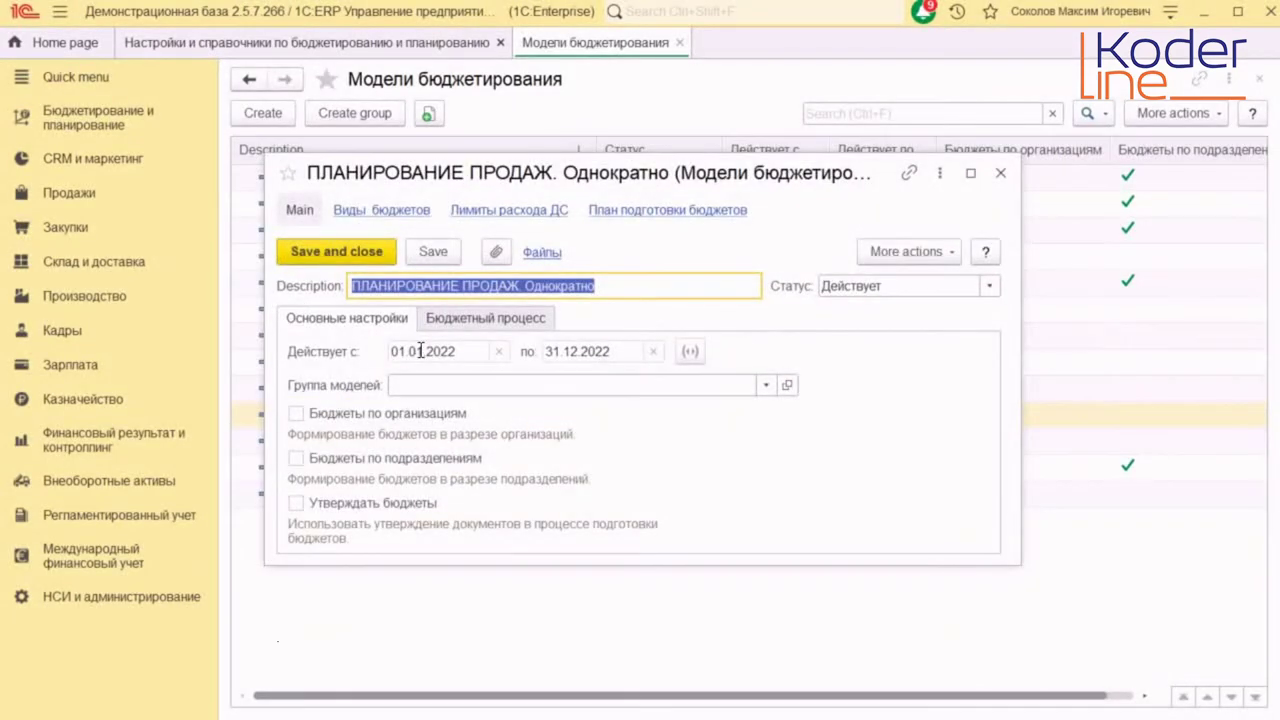
- Allow attribute editing in the budgeting model, check its "Бюджетный процесс" settings, then save and close the model and its list
{"action": "left_click", "coordinate": [908, 251]}
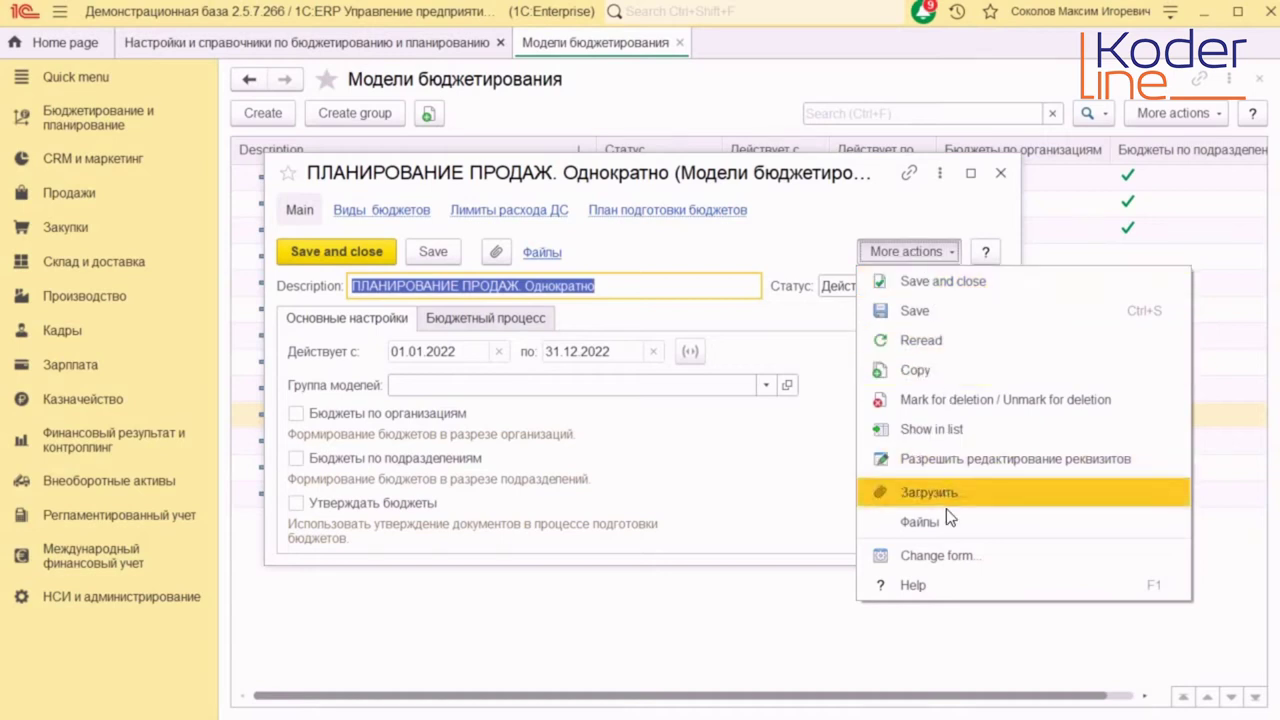
{"action": "left_click", "coordinate": [964, 457]}
{"action": "left_click", "coordinate": [555, 340]}
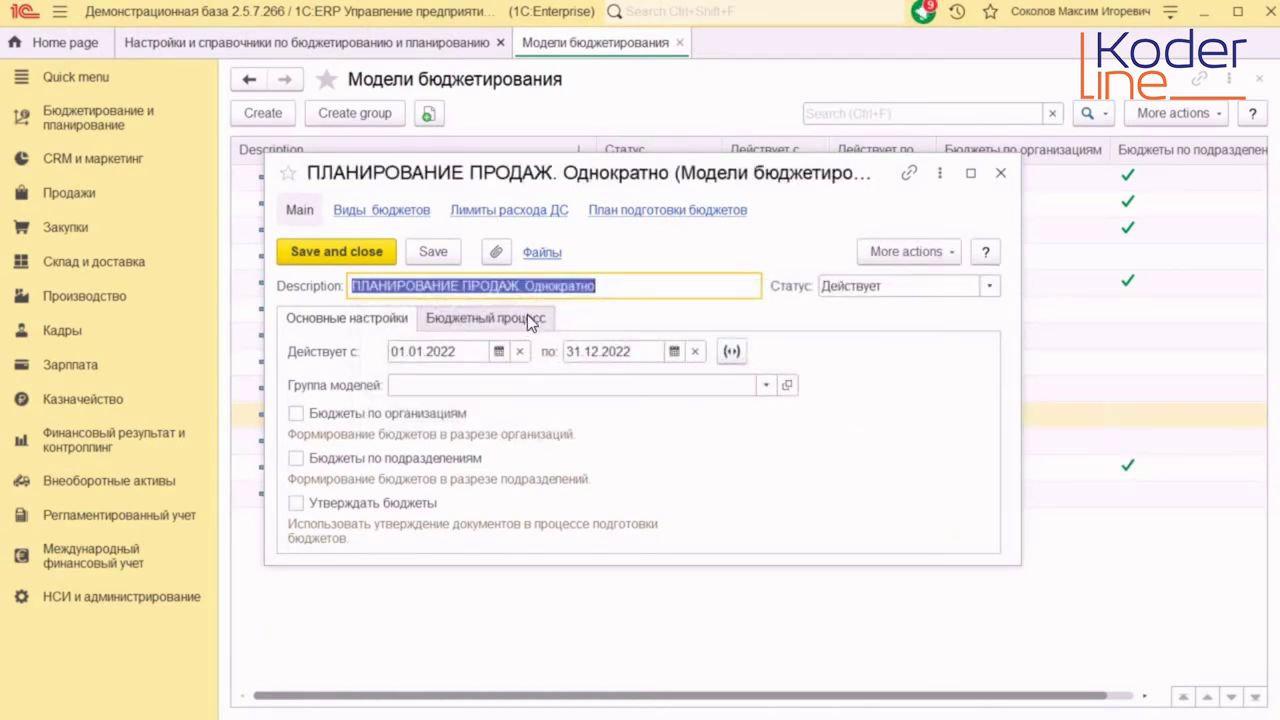
{"action": "left_click", "coordinate": [531, 320]}
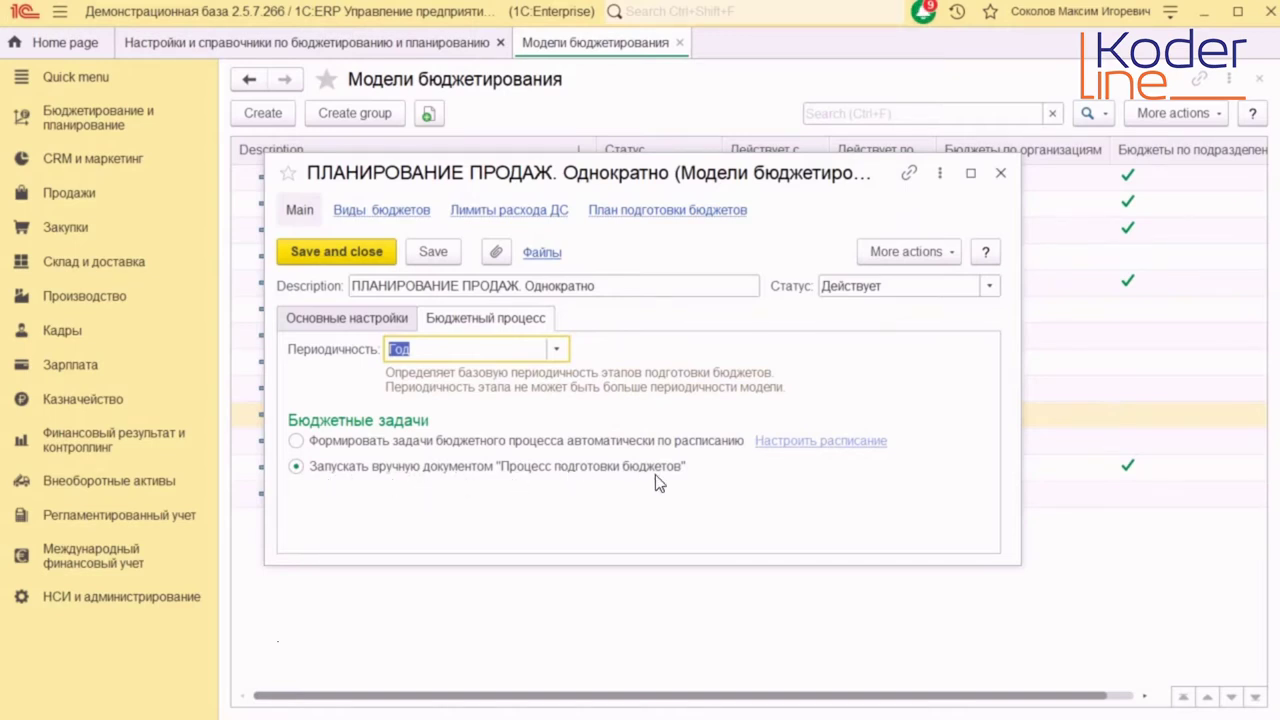
{"action": "left_click", "coordinate": [385, 252]}
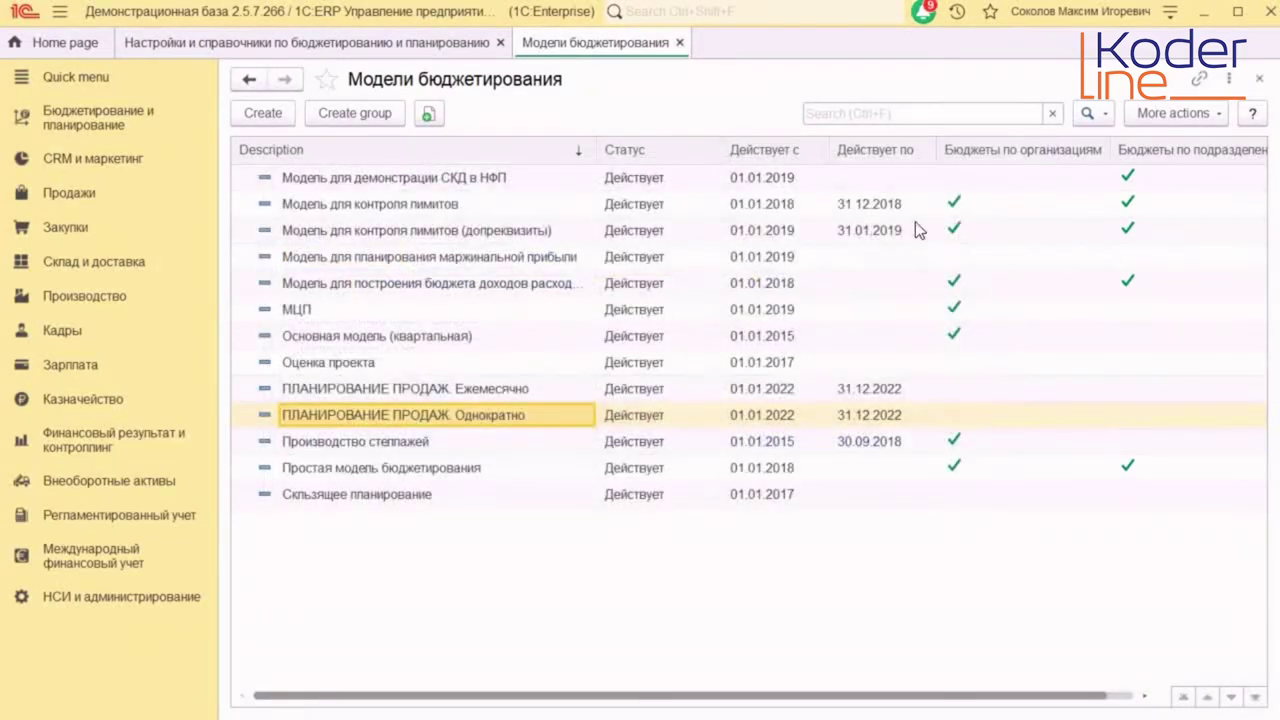
{"action": "left_click", "coordinate": [679, 43]}
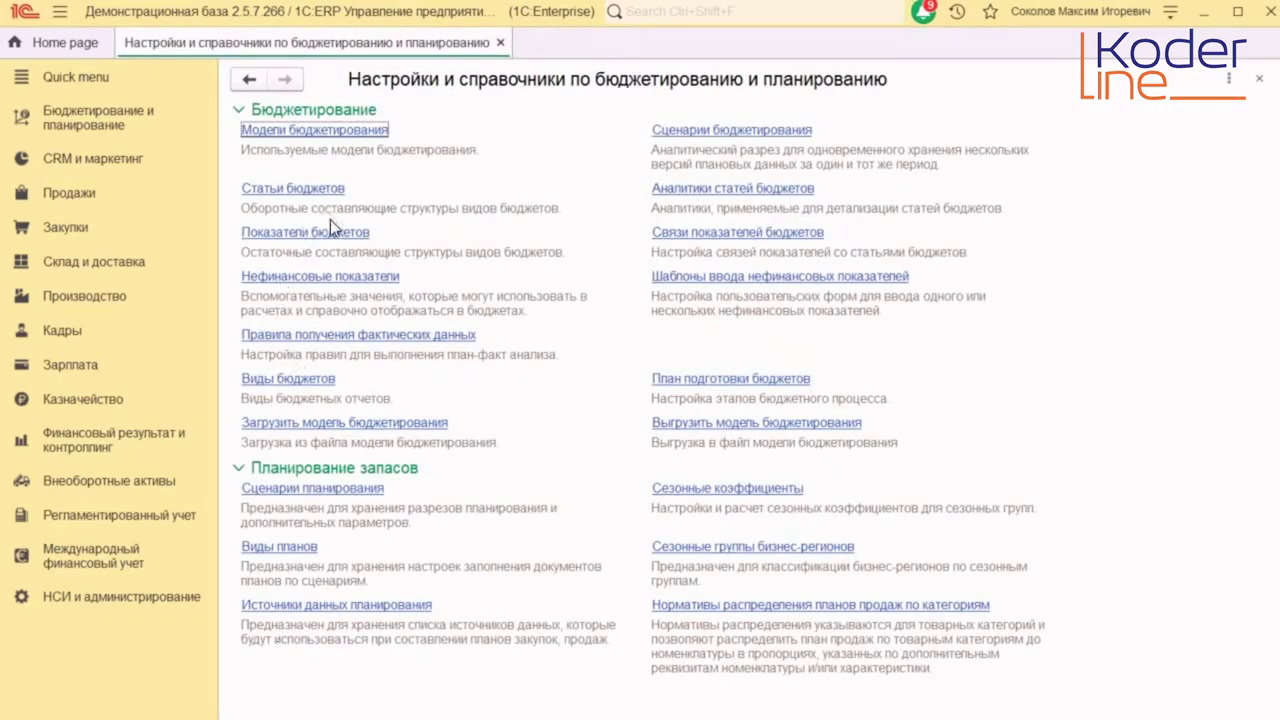
- Examine the budgeting scenario "ПЛАНИРОВАНИЕ ПРОДАЖ. Однократно" and close it together with the scenario list
{"action": "left_click", "coordinate": [721, 133]}
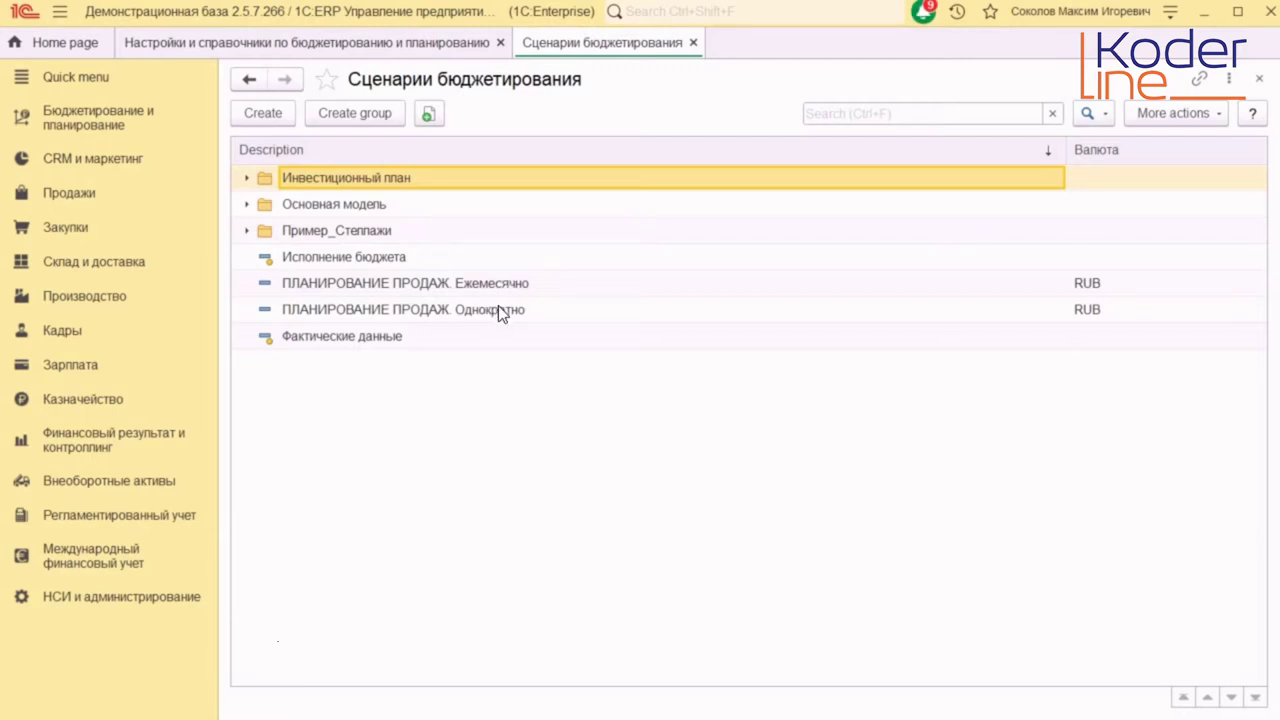
{"action": "double_click", "coordinate": [498, 305]}
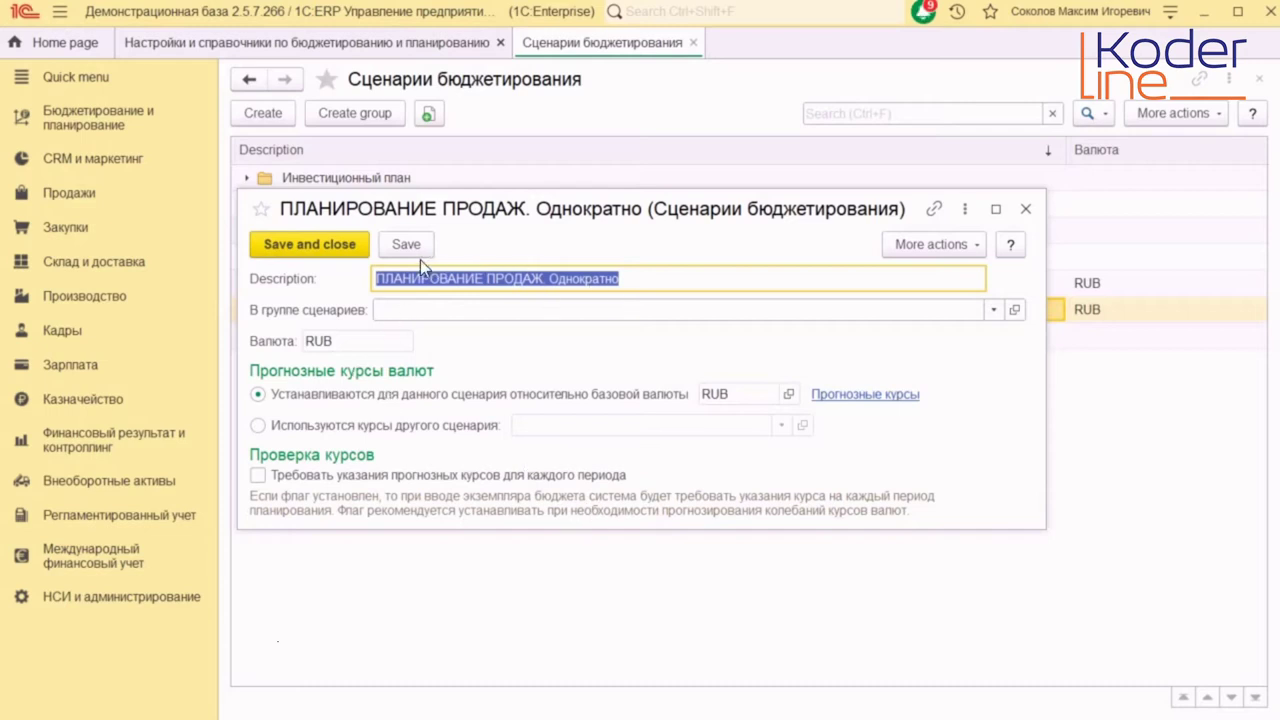
{"action": "left_click", "coordinate": [518, 308]}
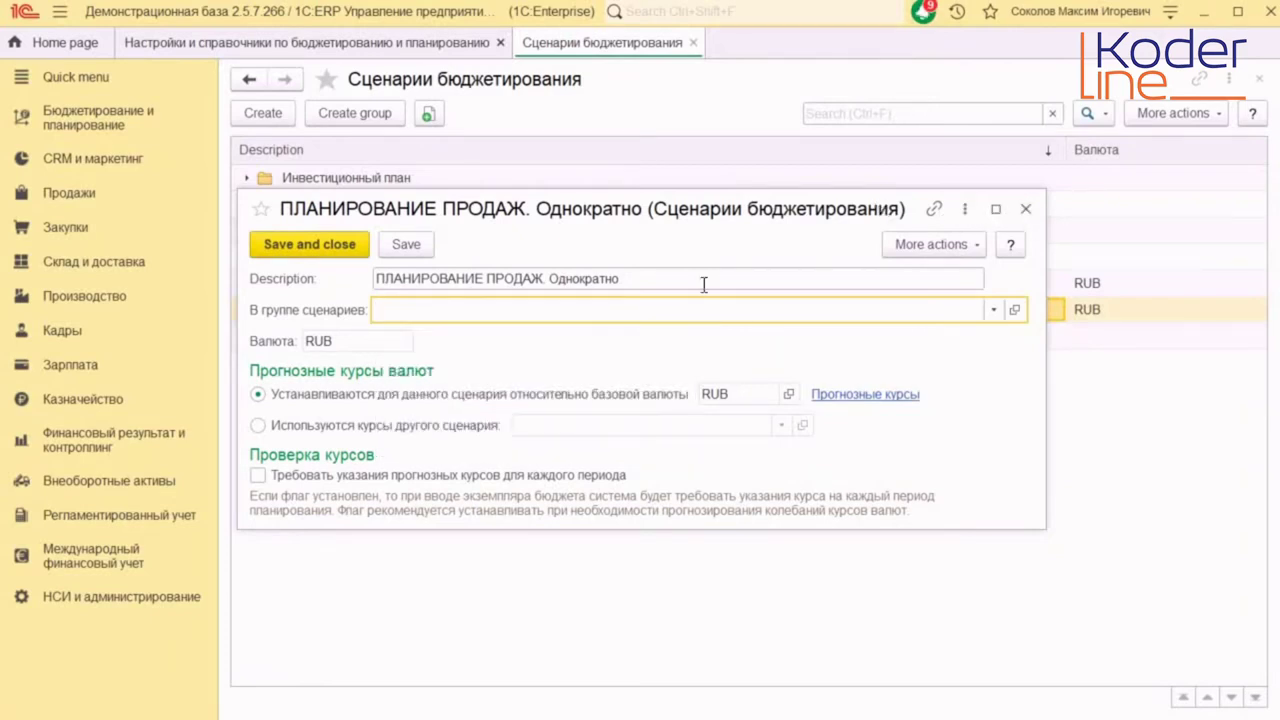
{"action": "left_click", "coordinate": [1025, 208]}
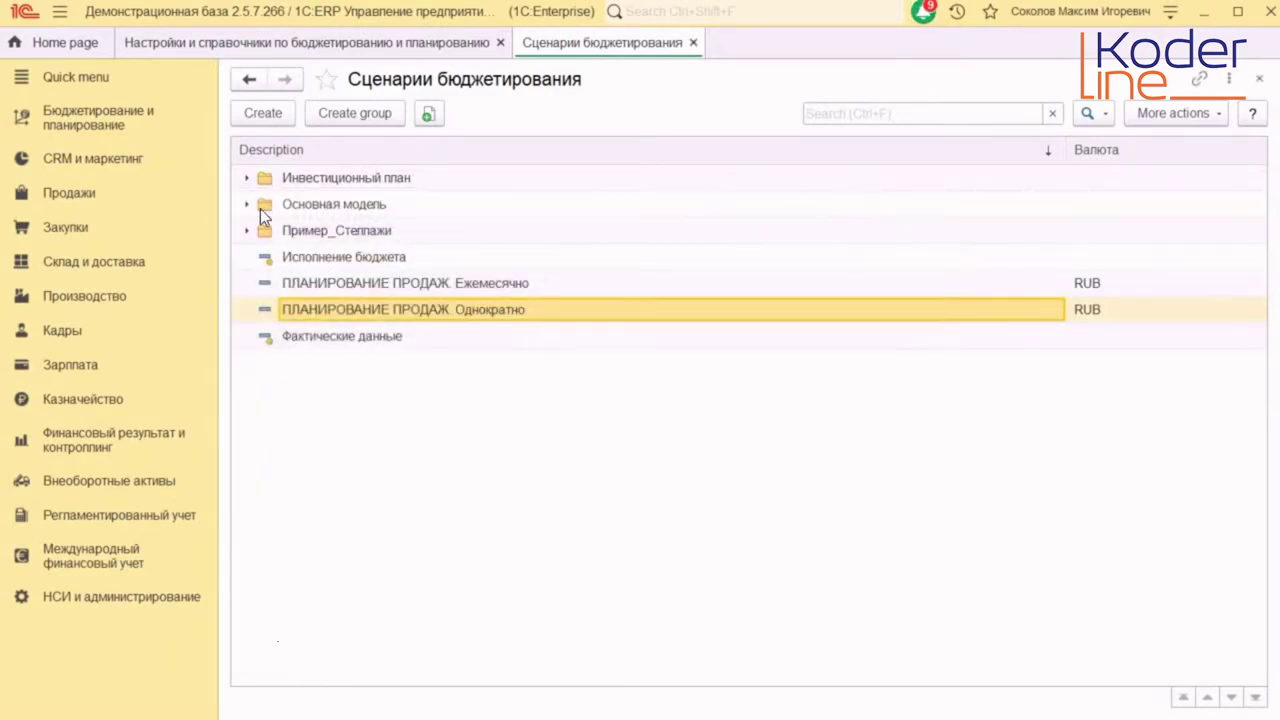
{"action": "left_click", "coordinate": [693, 43]}
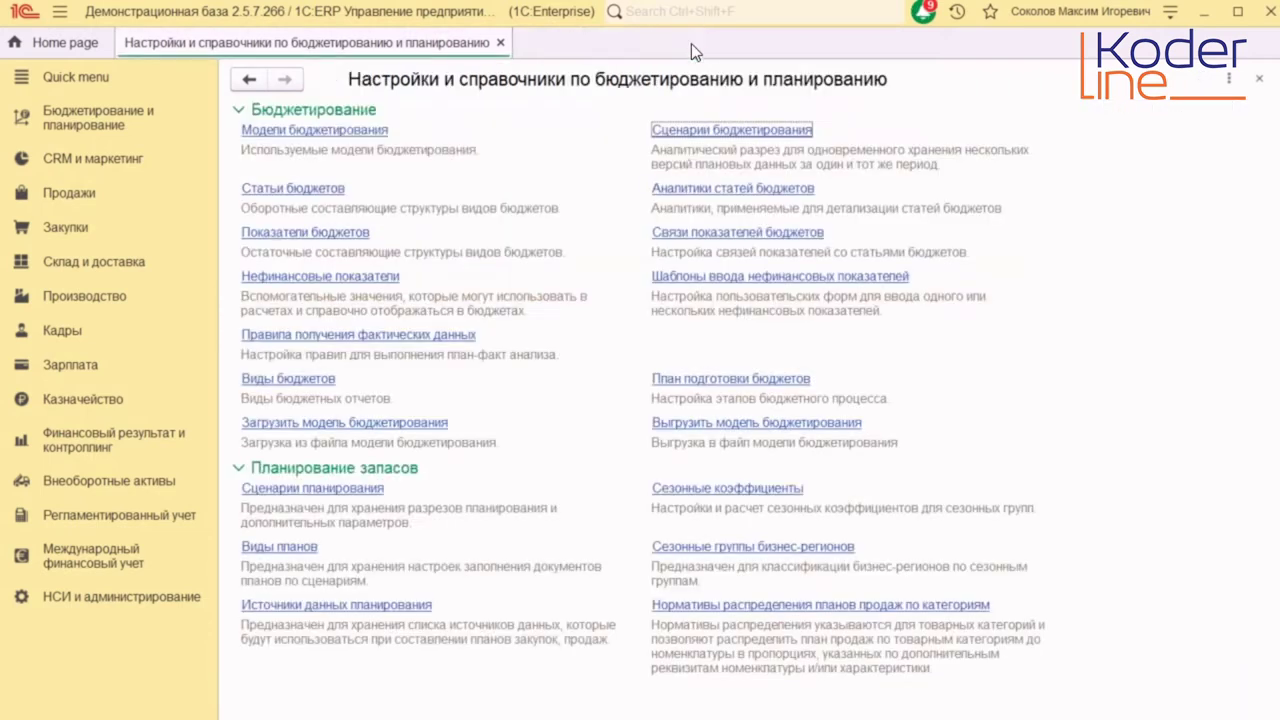
- Examine the budget item "Продажи по компании" in the "ПЛАНИРОВАНИЕ ПРОДАЖ" group of "Статьи бюджетов", then save and close it
{"action": "left_click", "coordinate": [305, 191]}
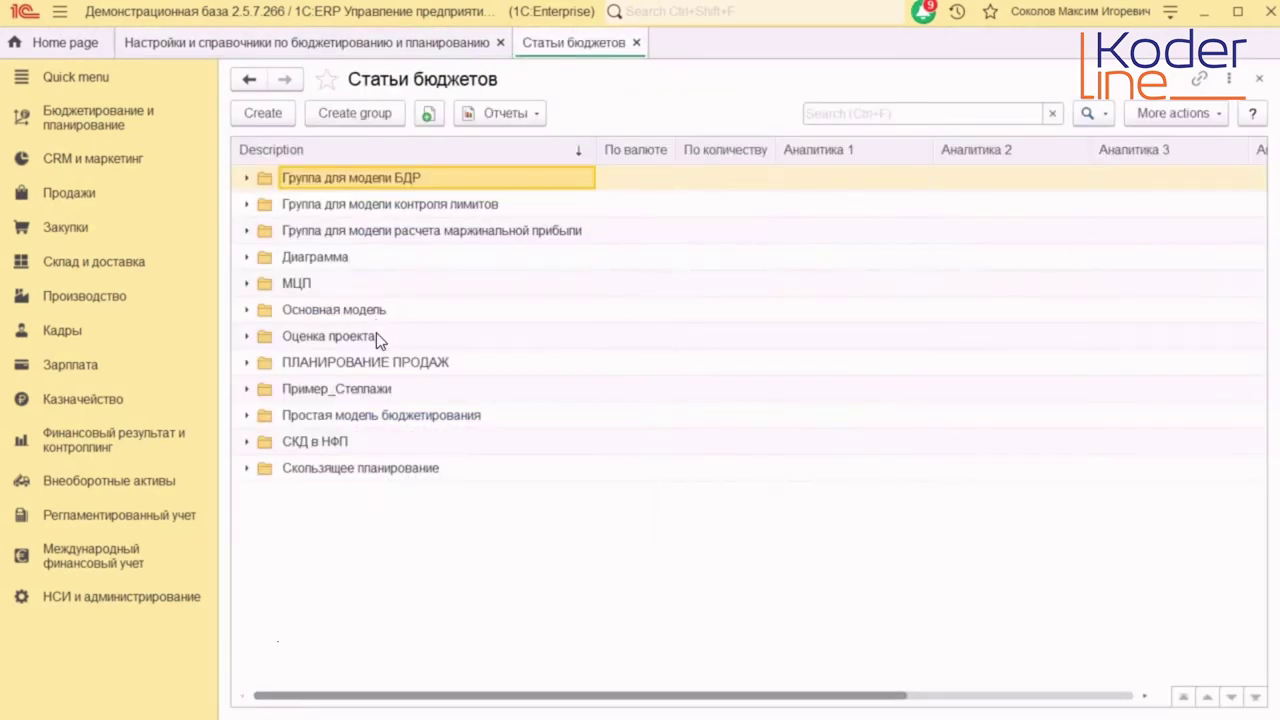
{"action": "left_click", "coordinate": [247, 362]}
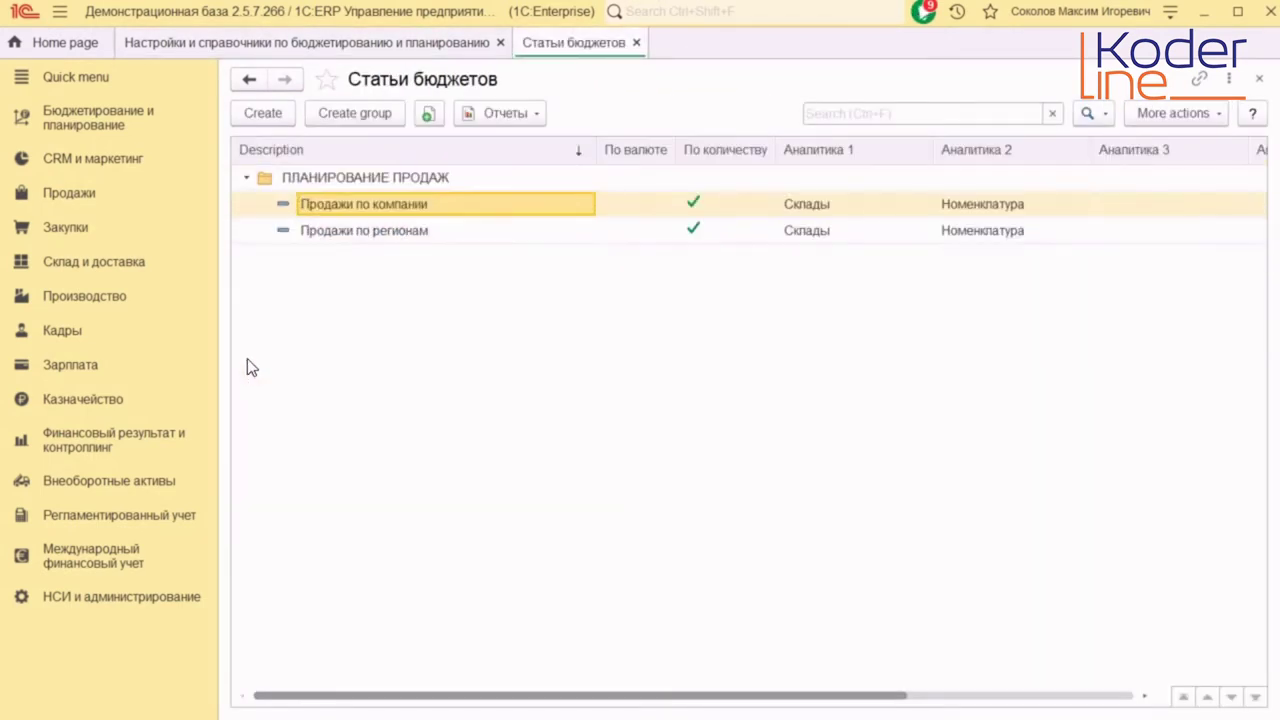
{"action": "double_click", "coordinate": [526, 202]}
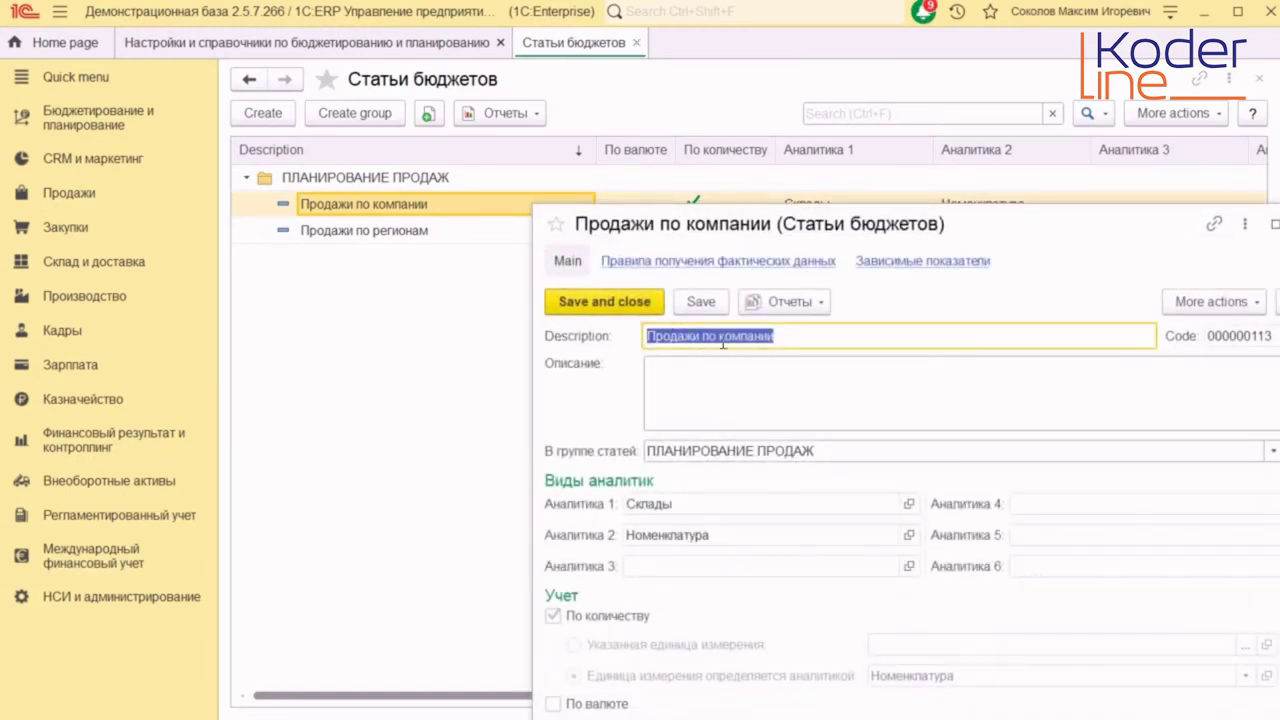
{"action": "left_click", "coordinate": [797, 337]}
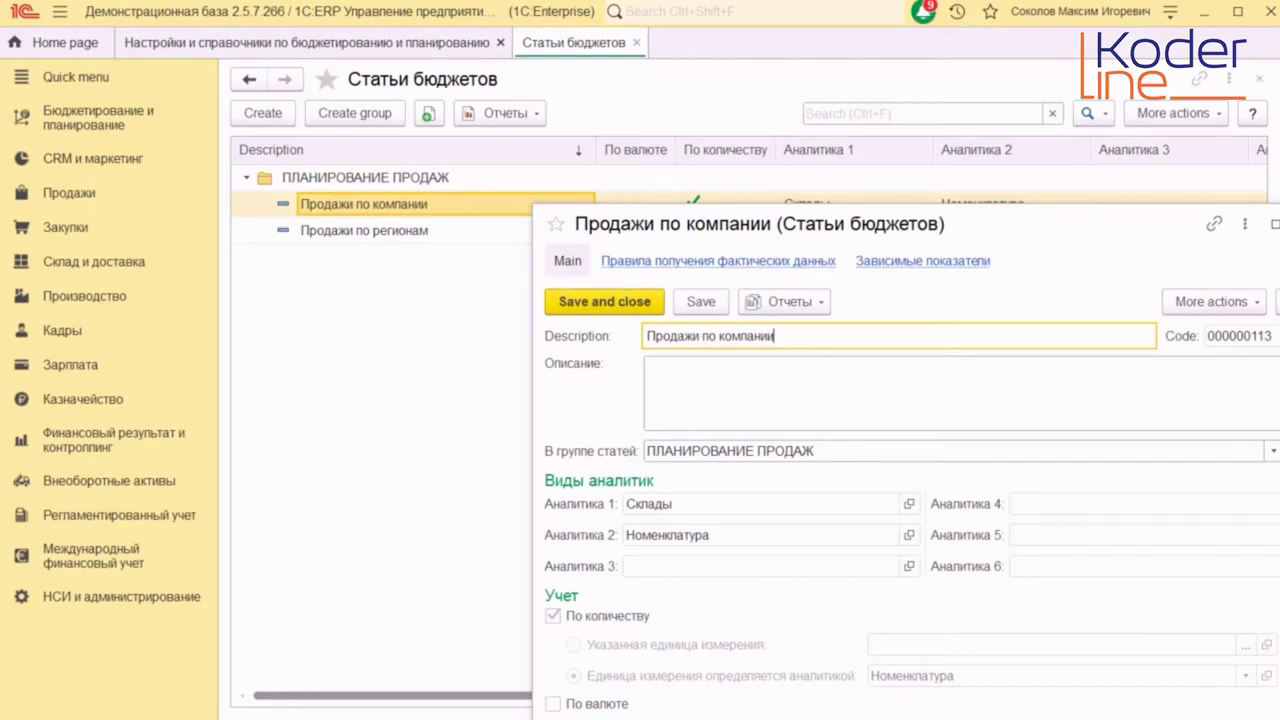
{"action": "left_click", "coordinate": [604, 301]}
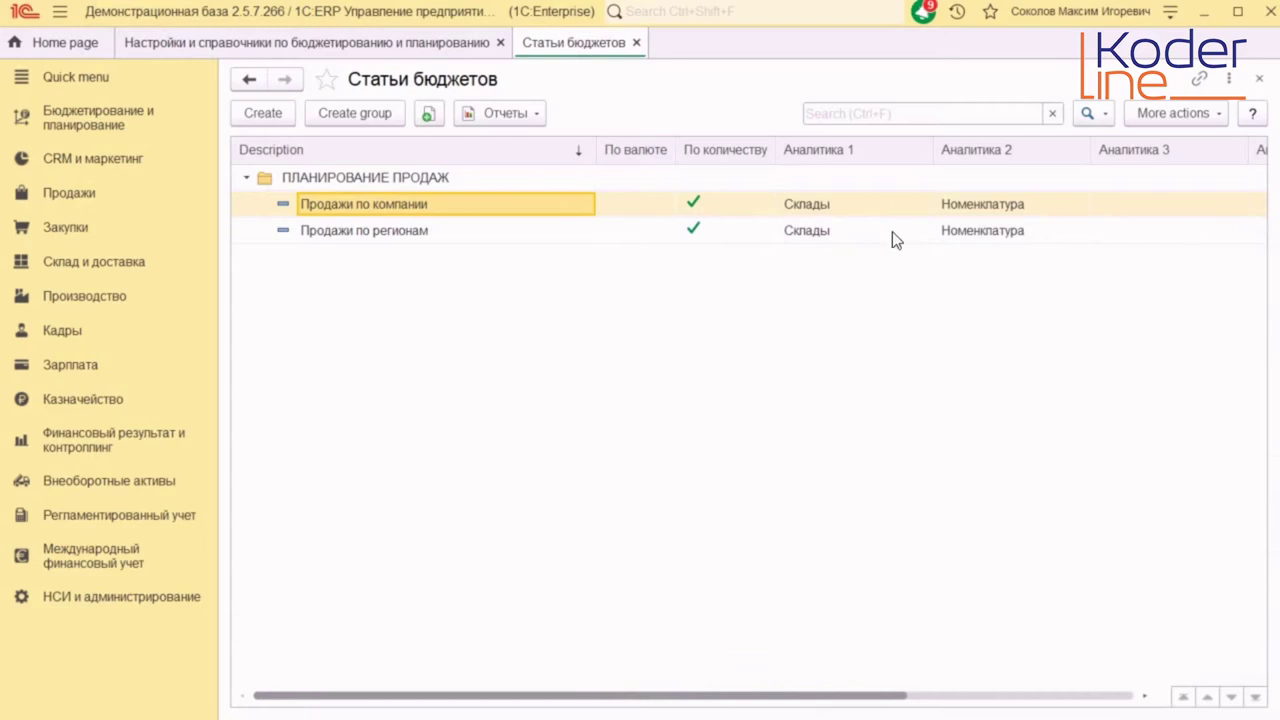
- Examine the budget item "Продажи по регионам", save and close it, and close the budget item list
{"action": "double_click", "coordinate": [477, 241]}
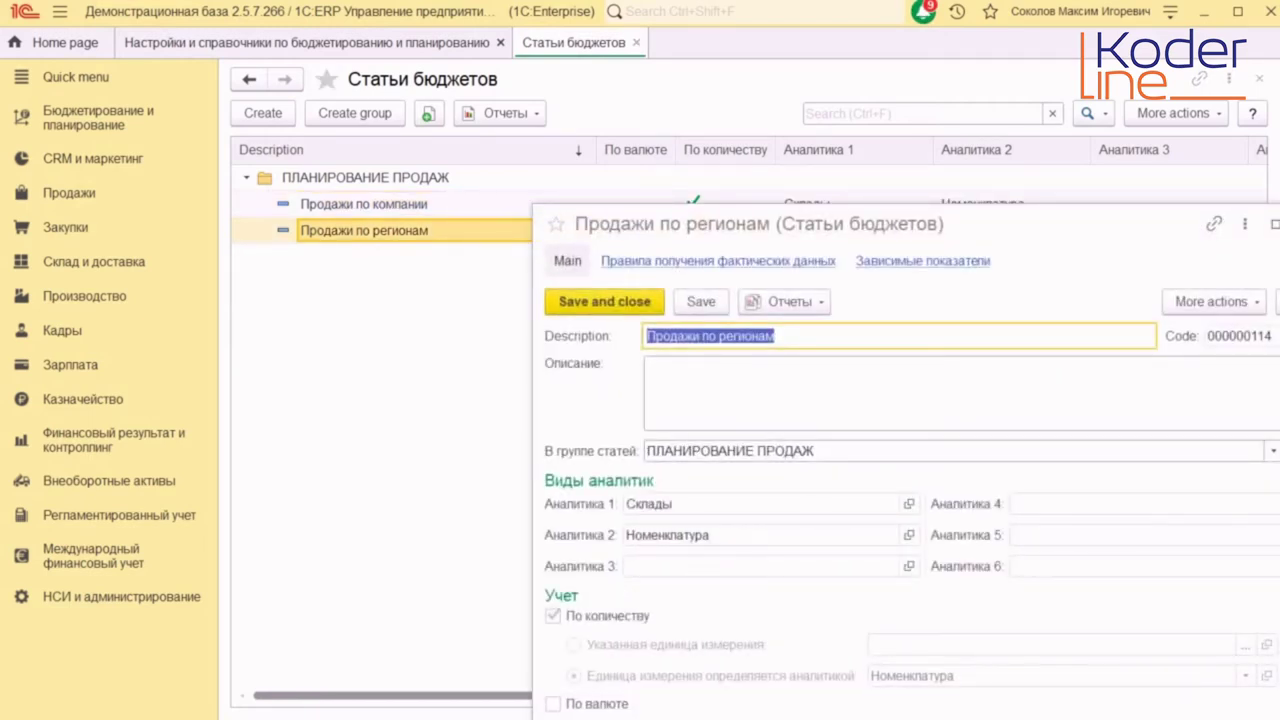
{"action": "left_click", "coordinate": [604, 301]}
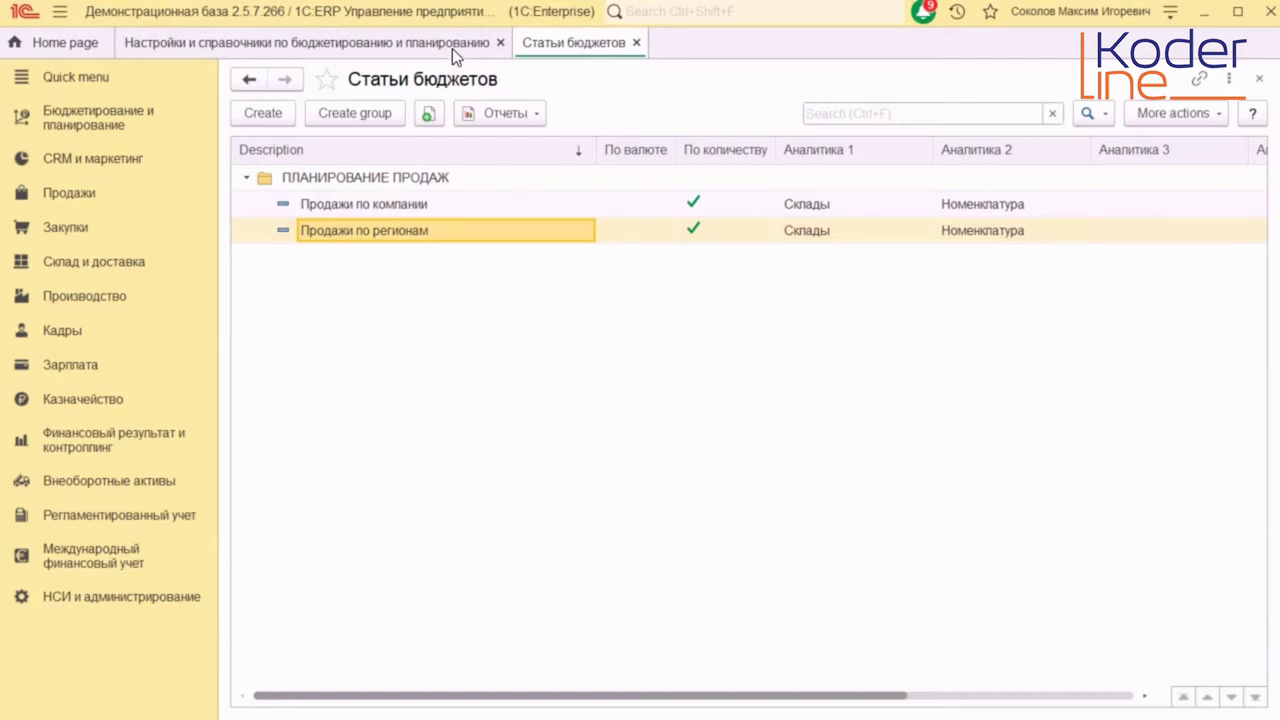
{"action": "left_click", "coordinate": [637, 40]}
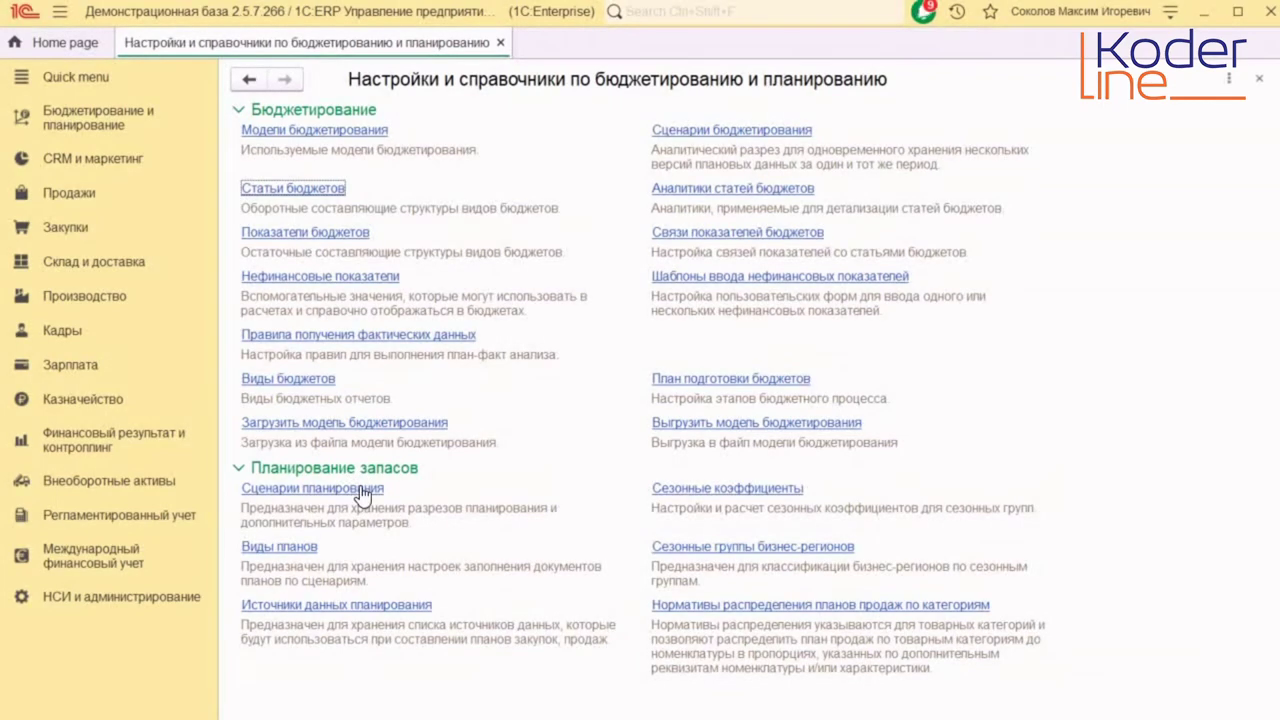
- Examine the plan structure and budgeting reflection settings of the goods planning scenario "1. ПЛАНЫ ИСХОДНЫЕ", then close it
{"action": "left_click", "coordinate": [362, 490]}
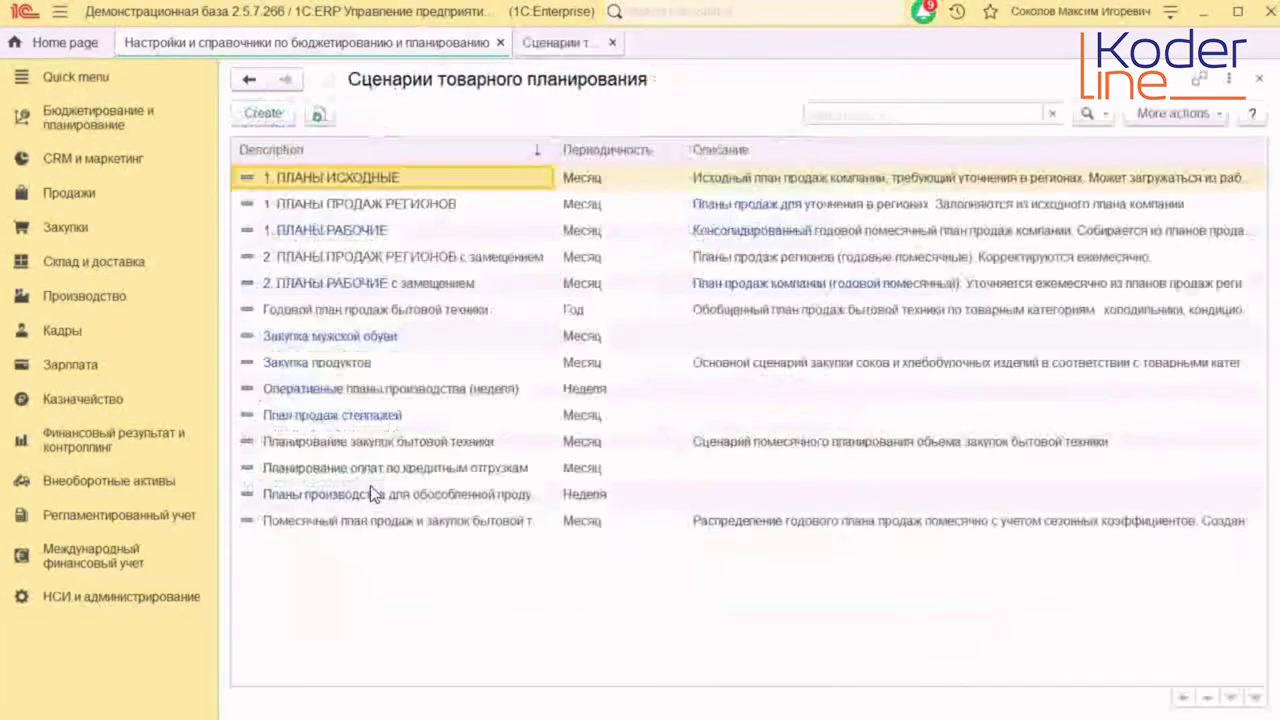
{"action": "double_click", "coordinate": [405, 177]}
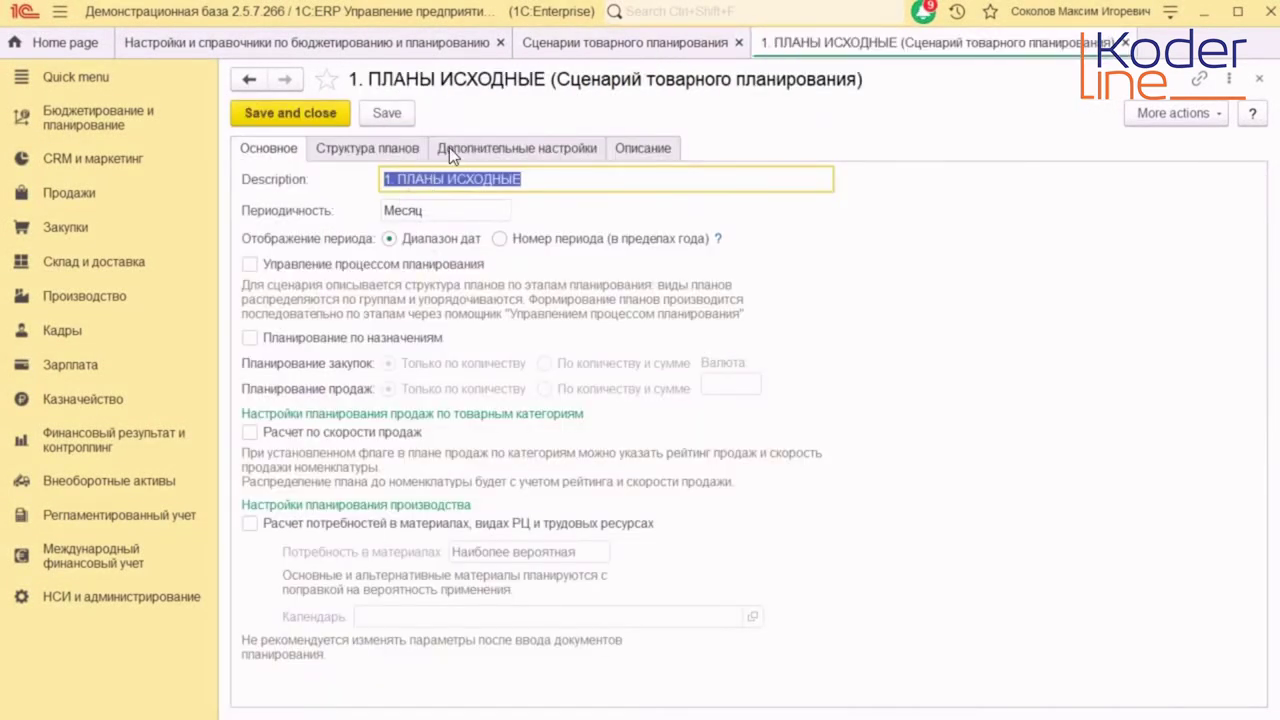
{"action": "left_click", "coordinate": [375, 148]}
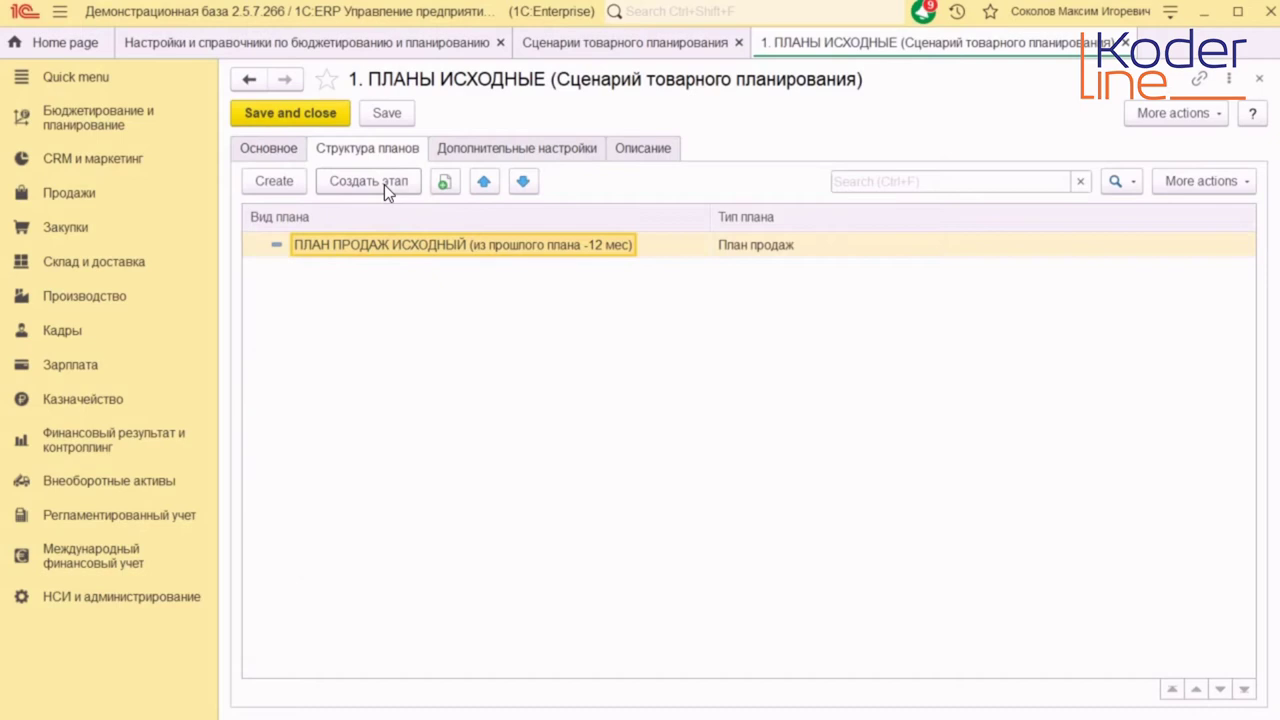
{"action": "left_click", "coordinate": [499, 148]}
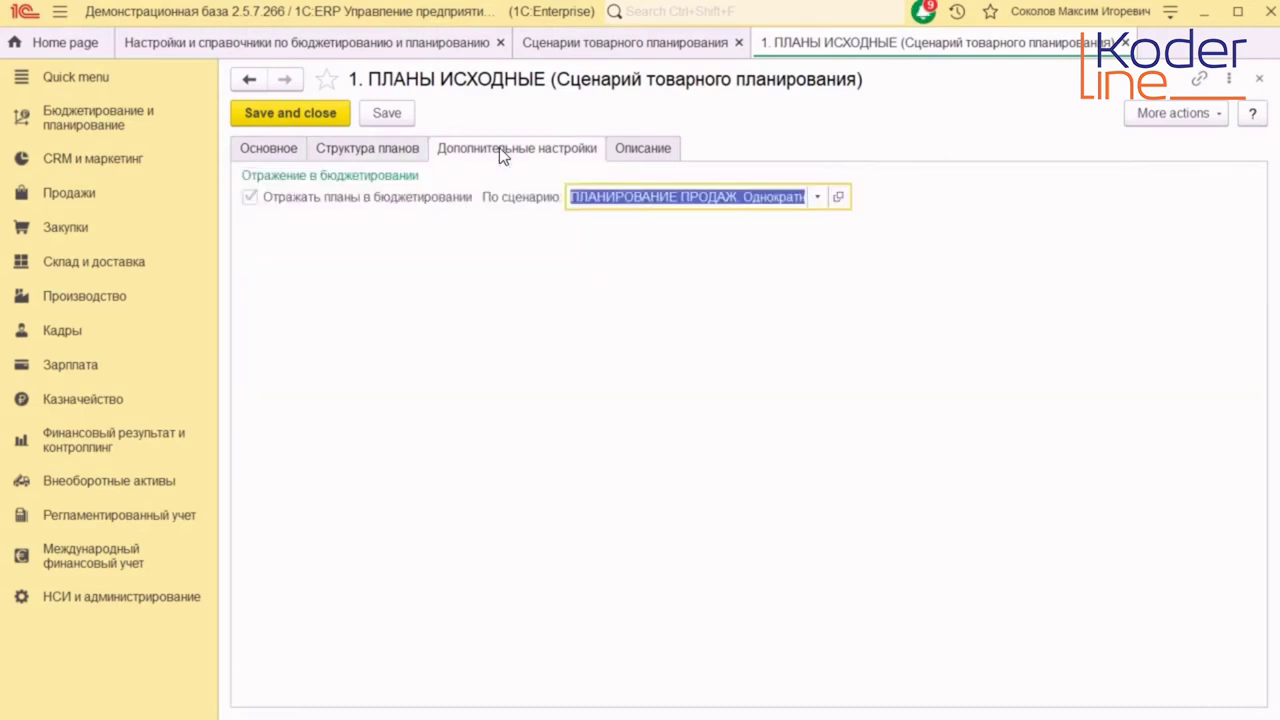
{"action": "left_click", "coordinate": [738, 197]}
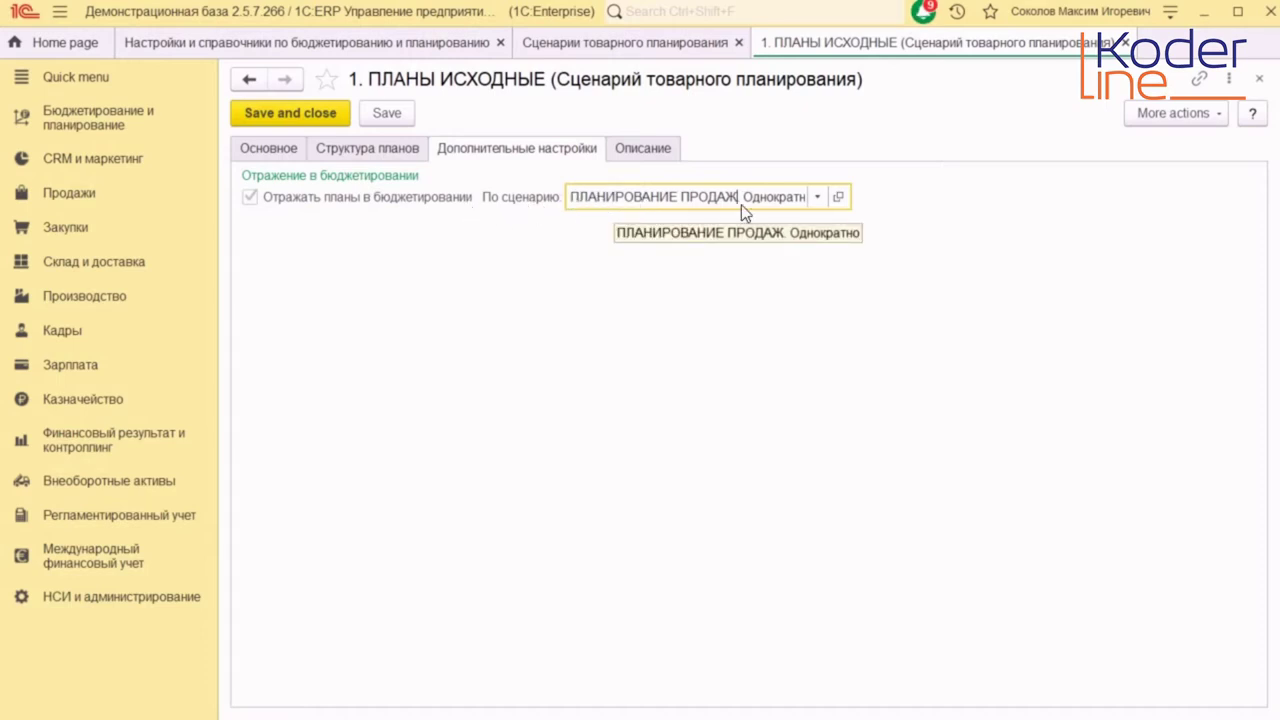
{"action": "left_click", "coordinate": [1259, 78]}
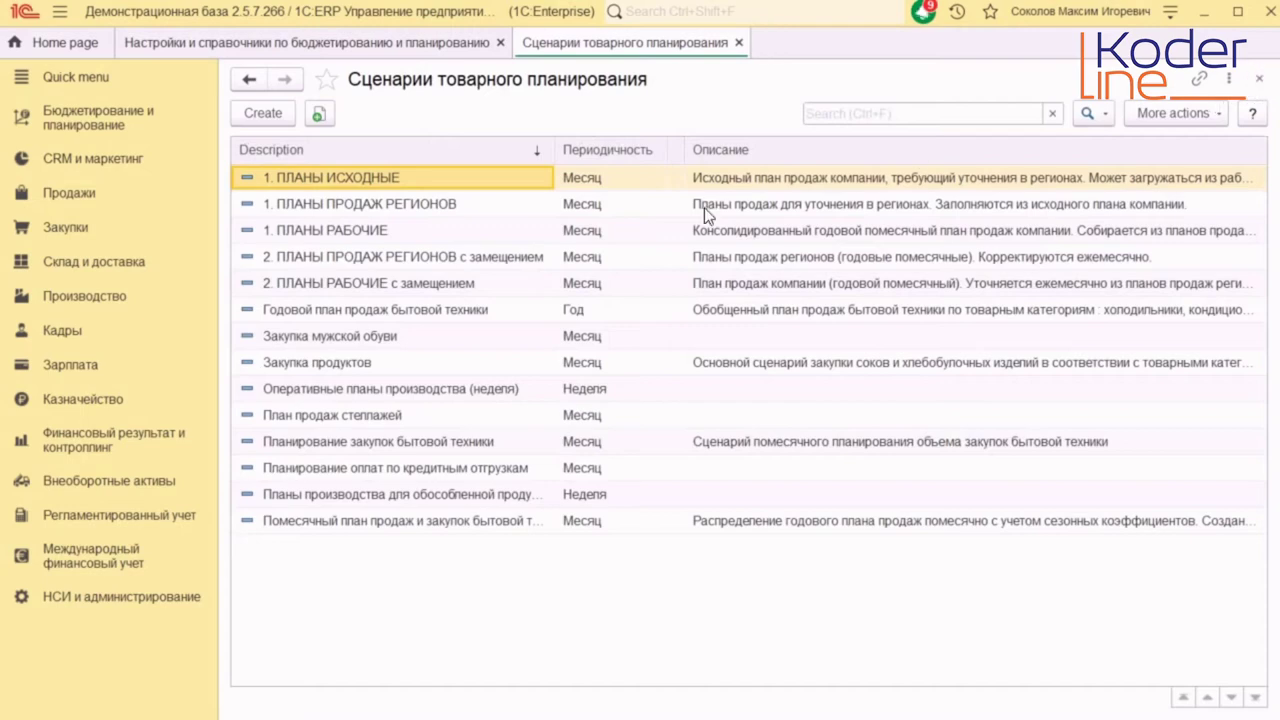
- Check the budgeting reflection settings of the goods planning scenario "1. ПЛАНЫ ПРОДАЖ РЕГИОНОВ" and close it
{"action": "double_click", "coordinate": [422, 203]}
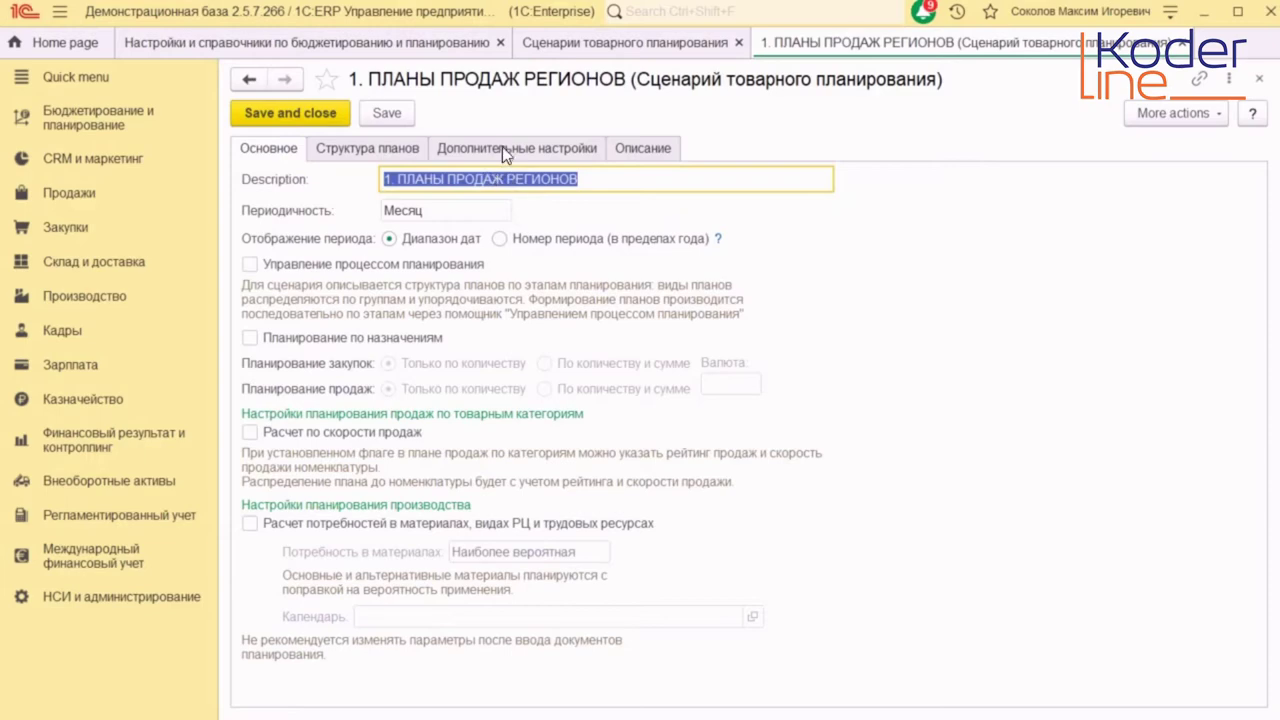
{"action": "left_click", "coordinate": [503, 150]}
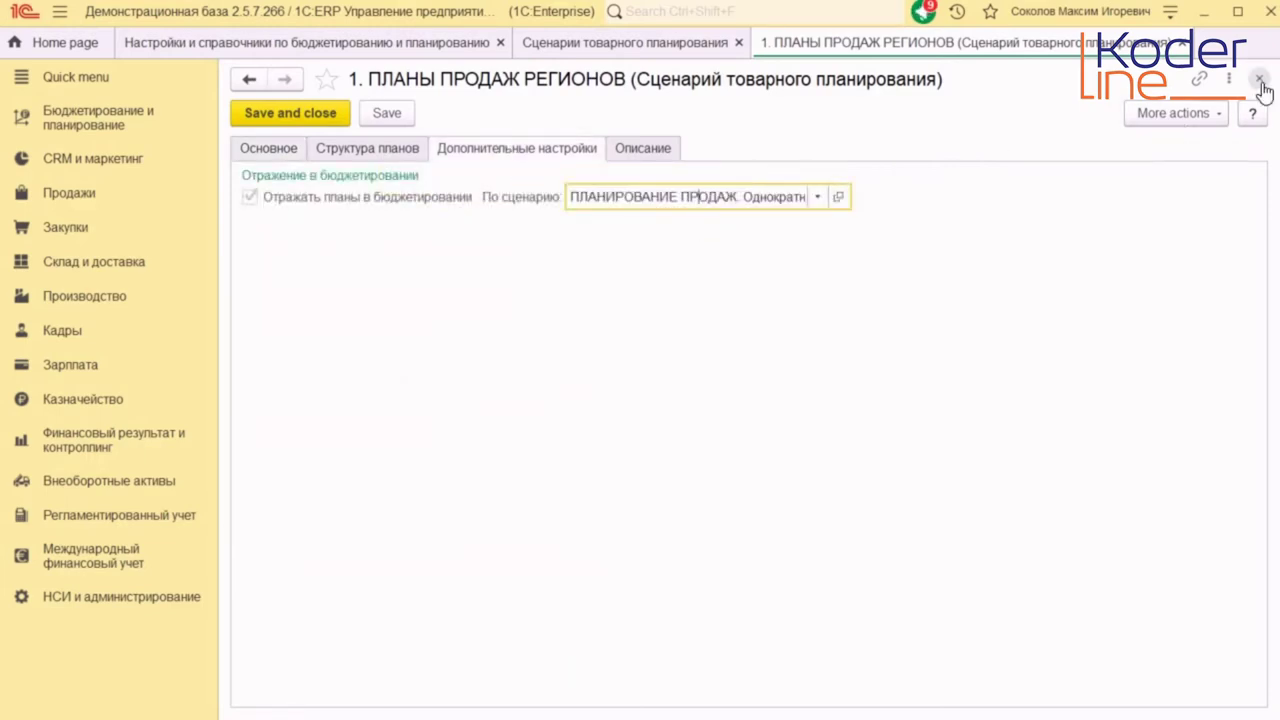
{"action": "left_click", "coordinate": [1258, 78]}
- Open the plan type "ПЛАН ПРОДАЖ ИСХОДНЫЙ (из прошлого плана -12 мес)" of scenario "1. ПЛАНЫ ИСХОДНЫЕ" and allow editing of its attributes
{"action": "double_click", "coordinate": [440, 178]}
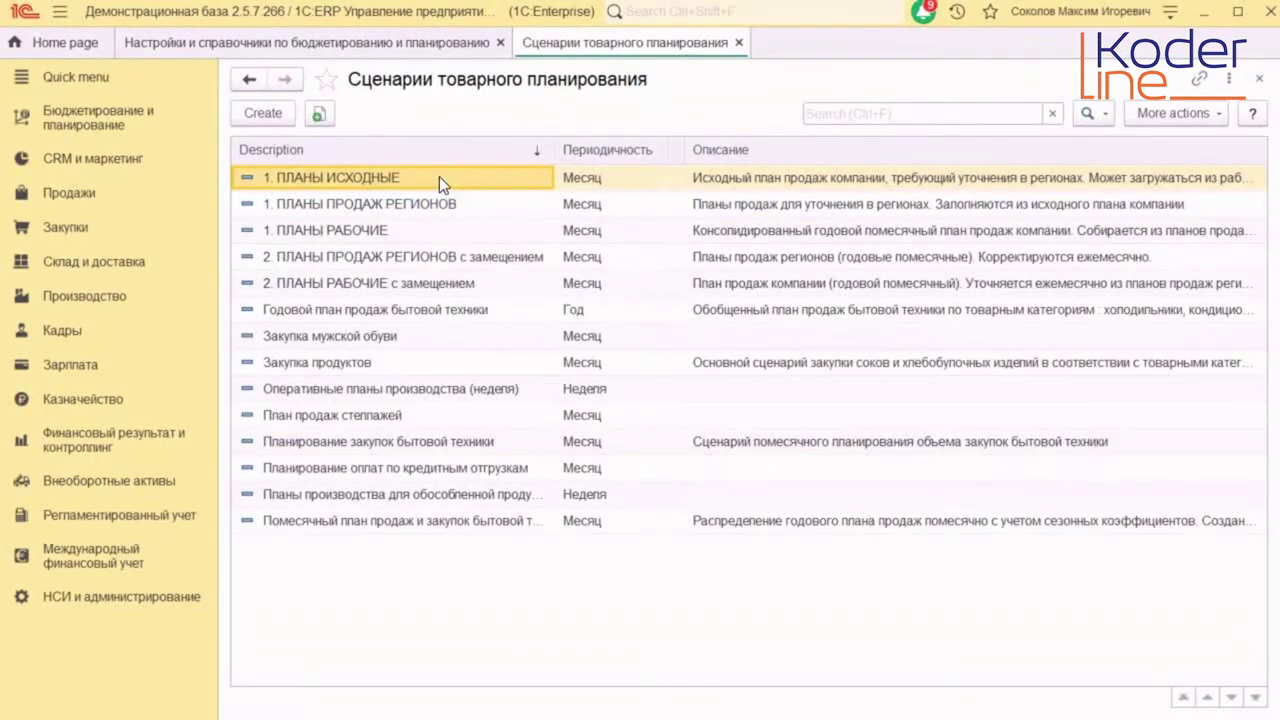
{"action": "left_click", "coordinate": [463, 151]}
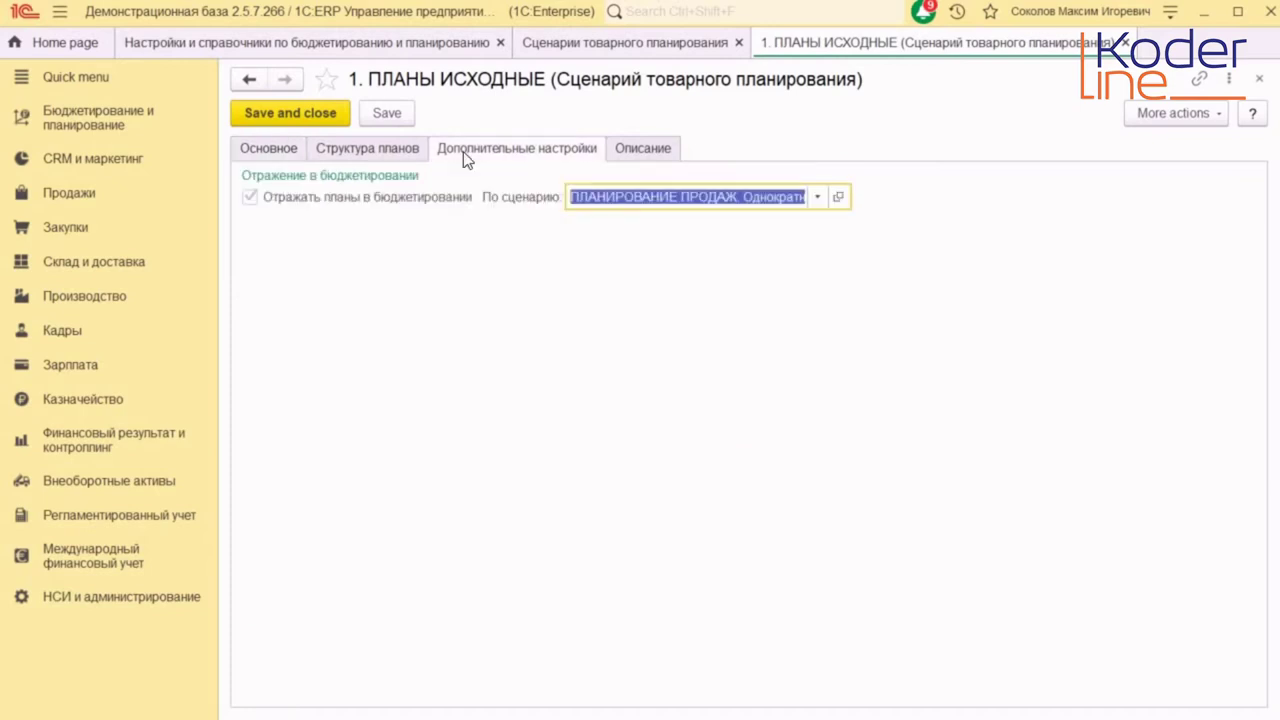
{"action": "left_click", "coordinate": [410, 149]}
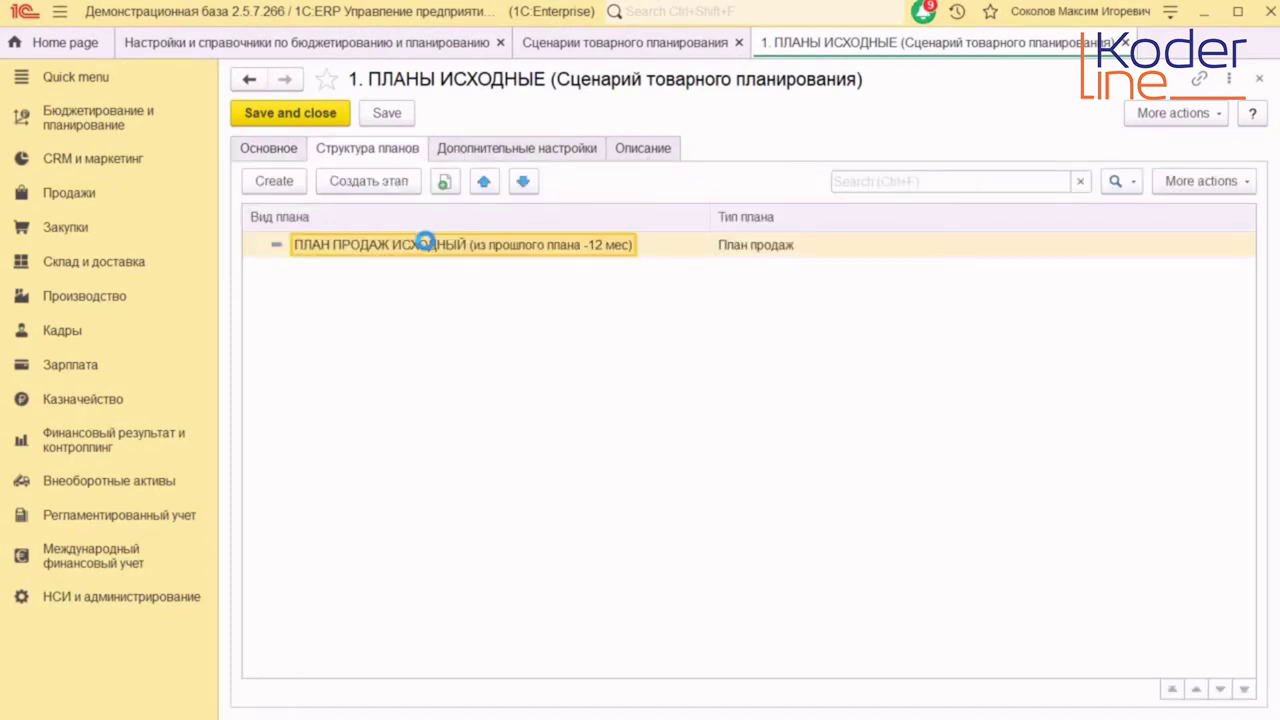
{"action": "double_click", "coordinate": [425, 244]}
{"action": "left_click", "coordinate": [1186, 111]}
{"action": "left_click", "coordinate": [1219, 321]}
{"action": "left_click", "coordinate": [649, 299]}
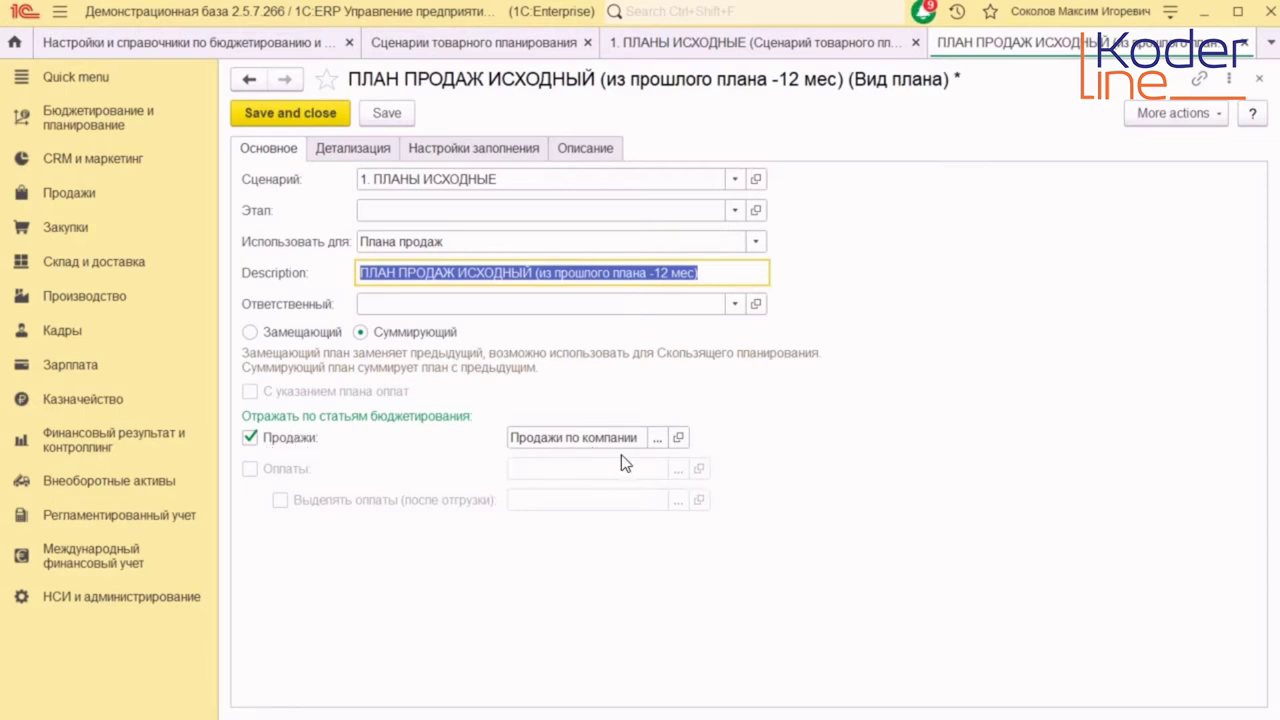
- Close the plan type "ПЛАН ПРОДАЖ ИСХОДНЫЙ (из прошлого плана -12 мес)" without saving changes, and close the scenario "1. ПЛАНЫ ИСХОДНЫЕ"
{"action": "left_click", "coordinate": [1258, 78]}
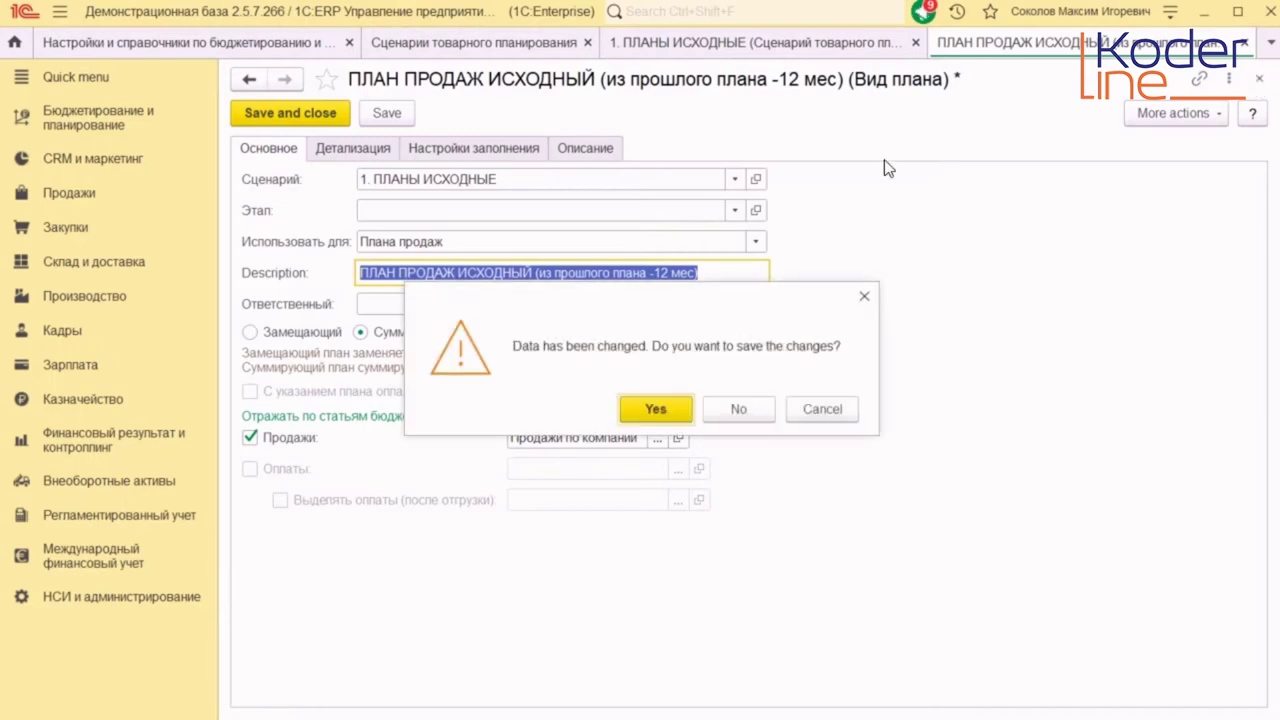
{"action": "left_click", "coordinate": [738, 409]}
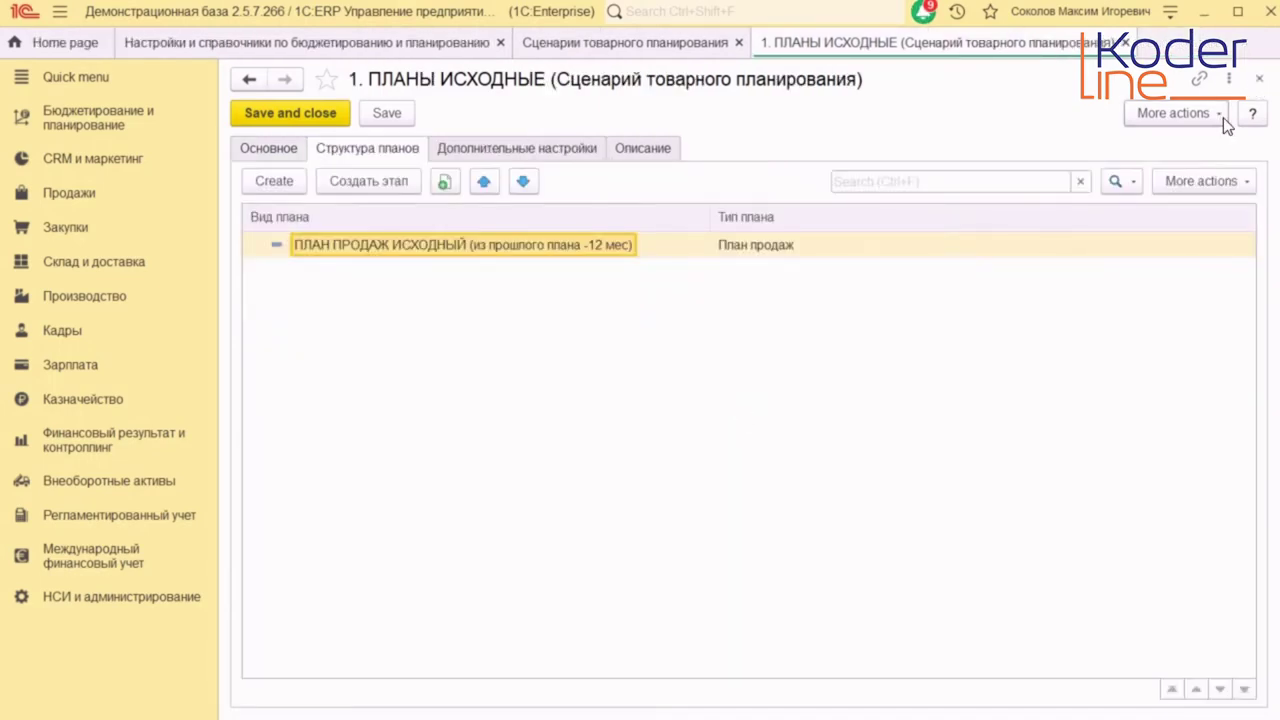
{"action": "left_click", "coordinate": [1258, 78]}
- Check the budget item of plan type "ПЛАН ПРОДАЖ Екатеринбург" in scenario "1. ПЛАНЫ ПРОДАЖ РЕГИОНОВ", then close it, the scenario and the scenario list
{"action": "double_click", "coordinate": [432, 202]}
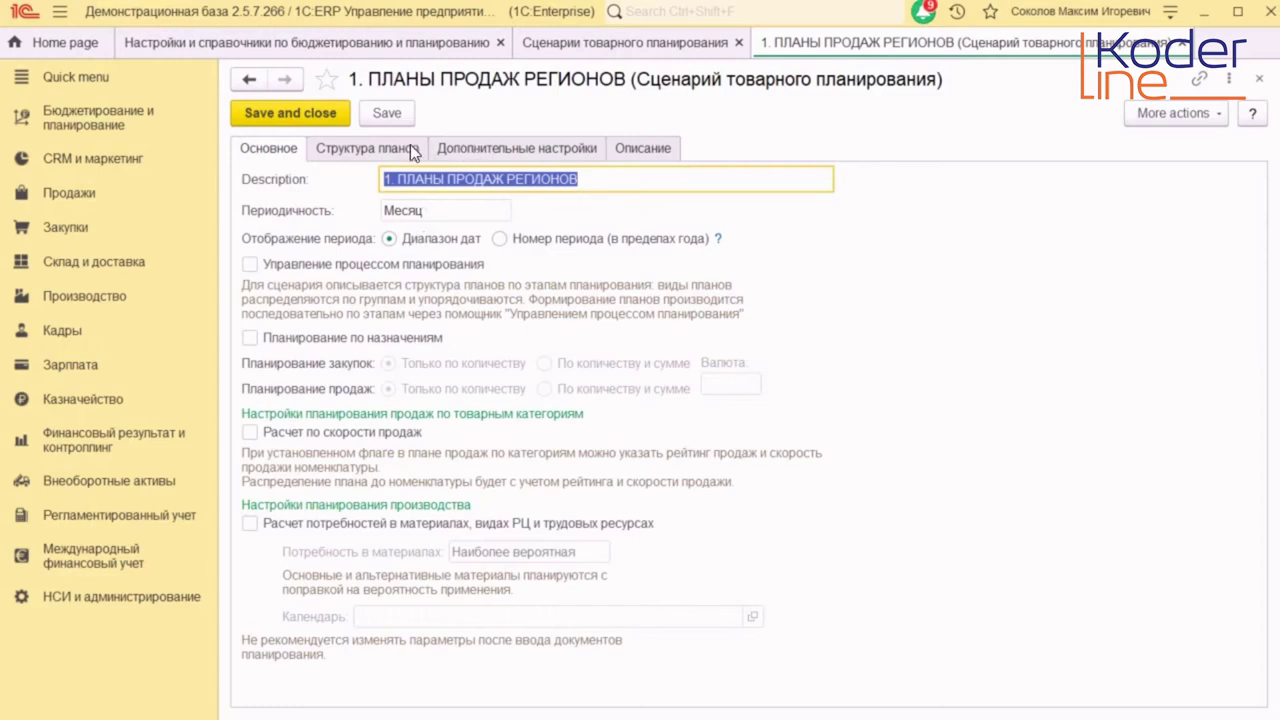
{"action": "left_click", "coordinate": [398, 147]}
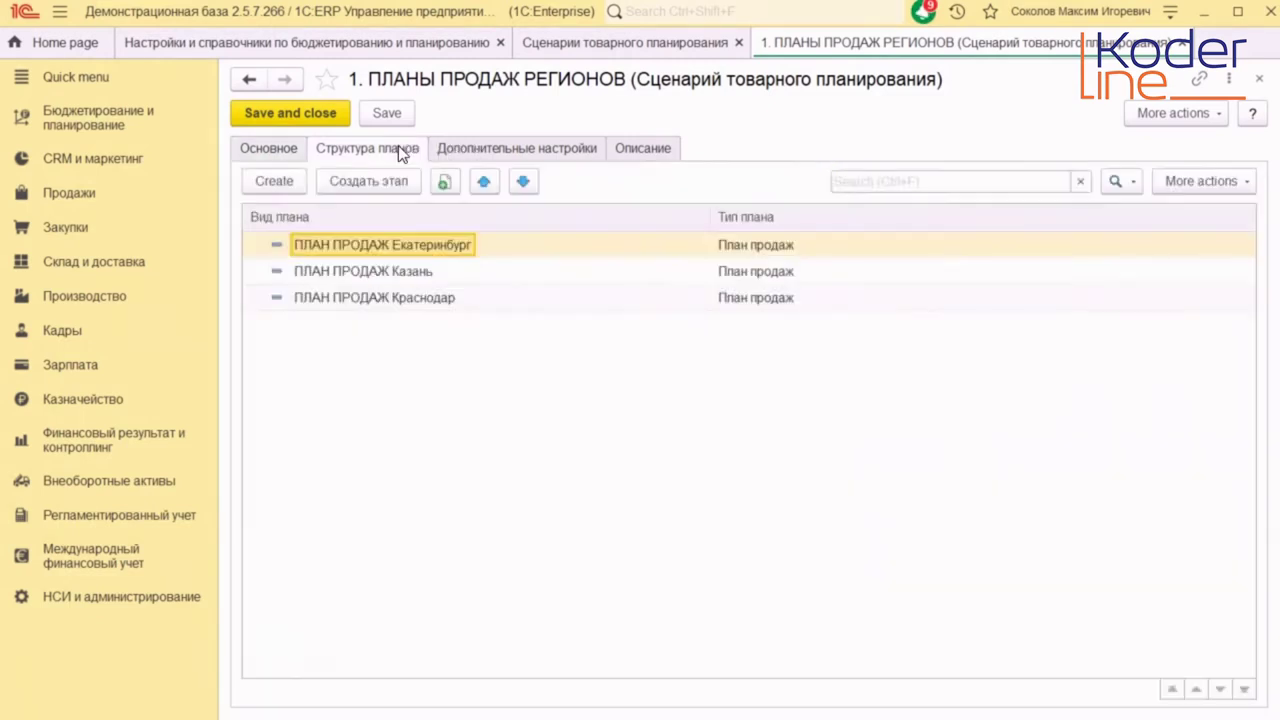
{"action": "double_click", "coordinate": [426, 240]}
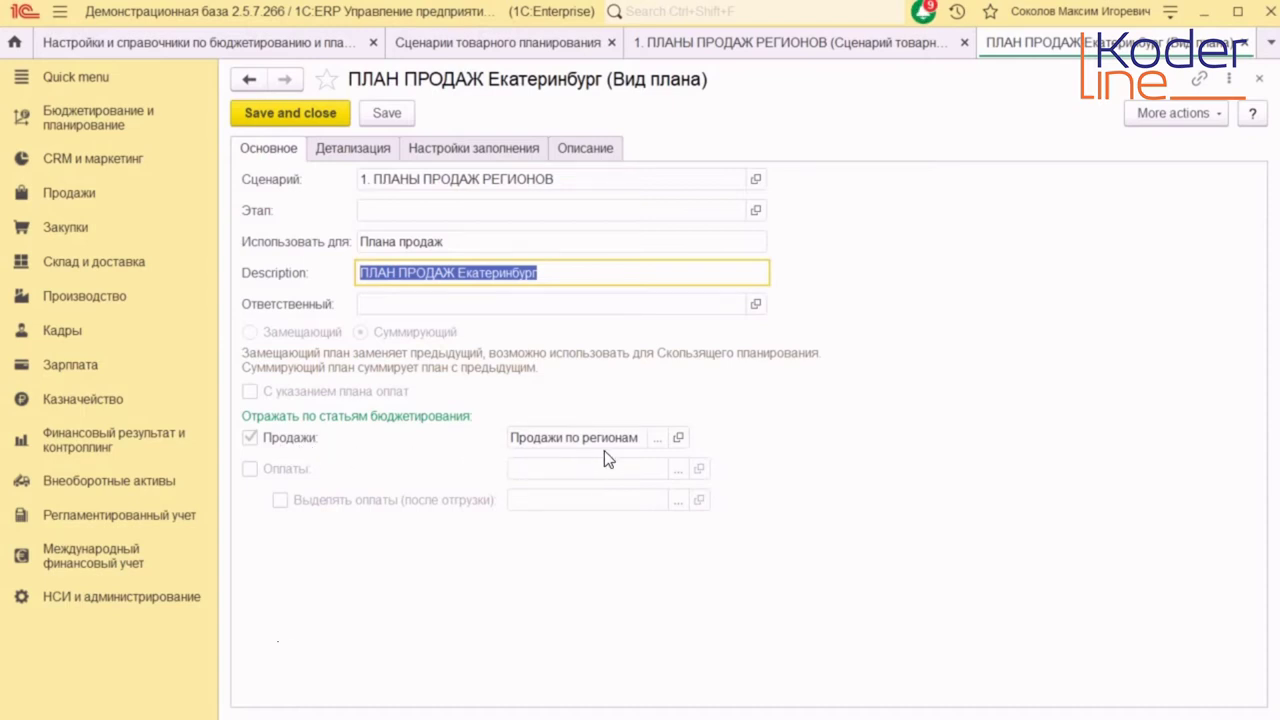
{"action": "mouse_move", "coordinate": [590, 440]}
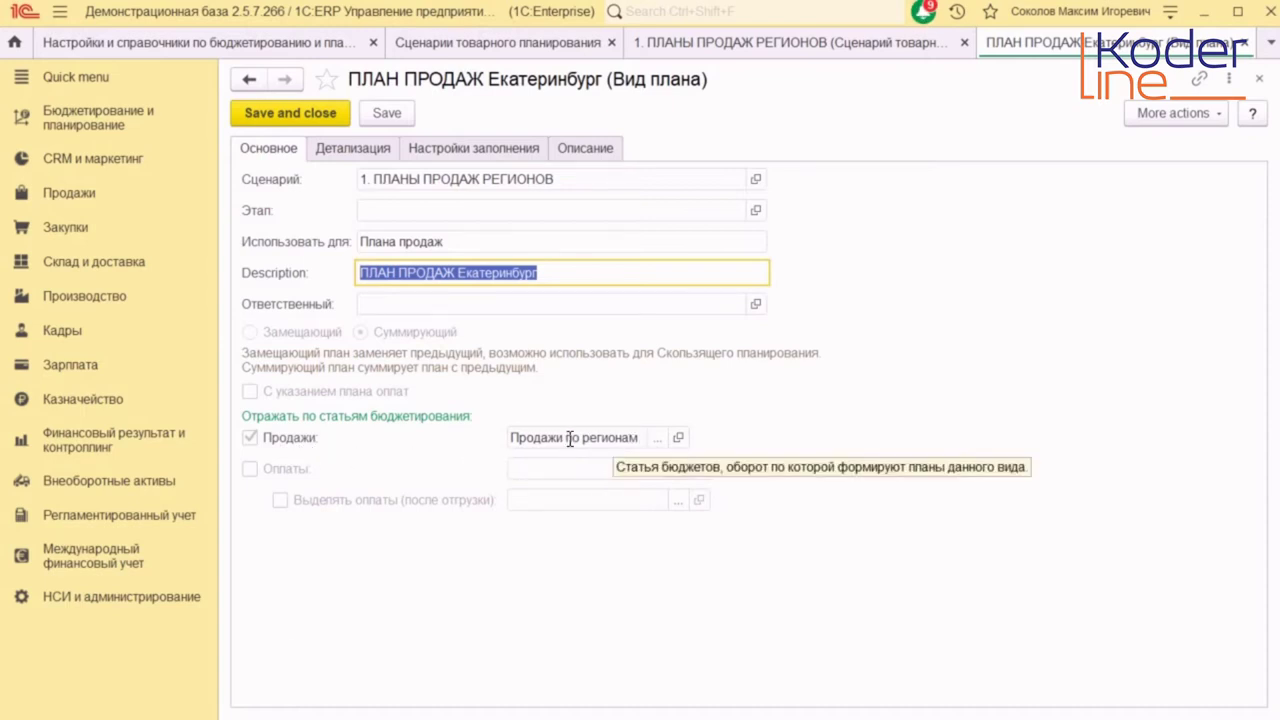
{"action": "left_click", "coordinate": [1260, 80]}
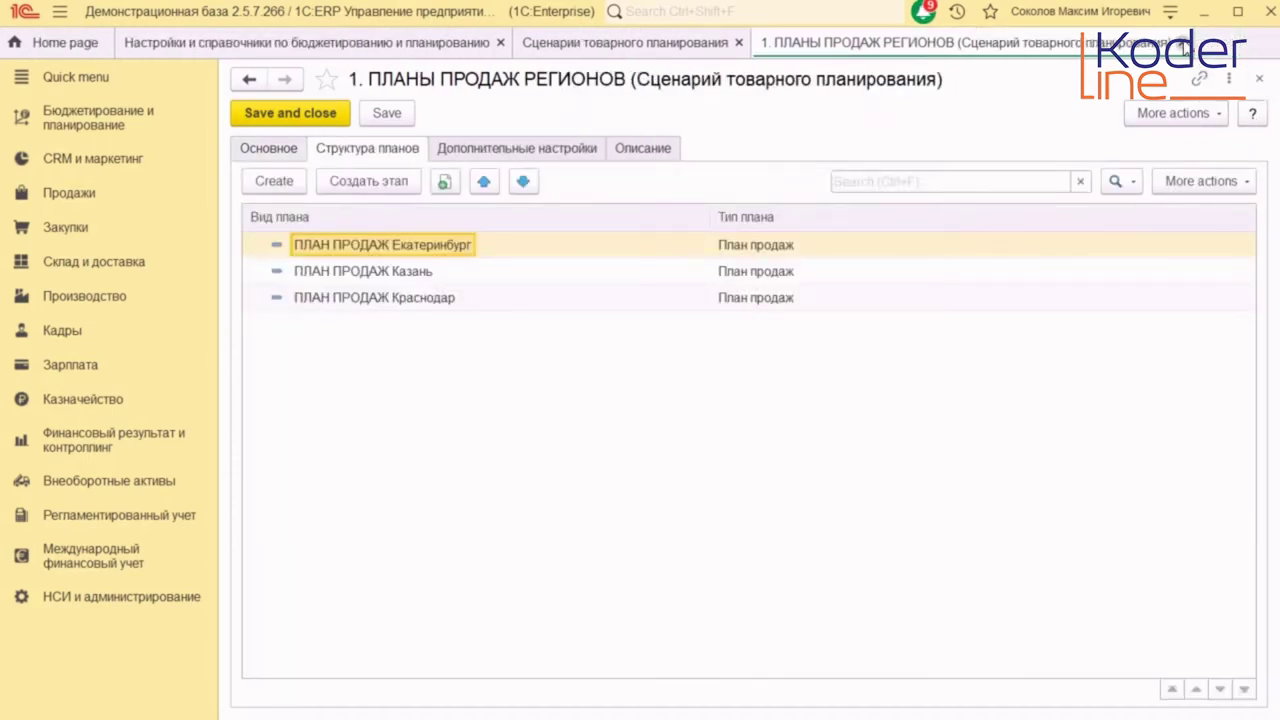
{"action": "left_click", "coordinate": [1183, 44]}
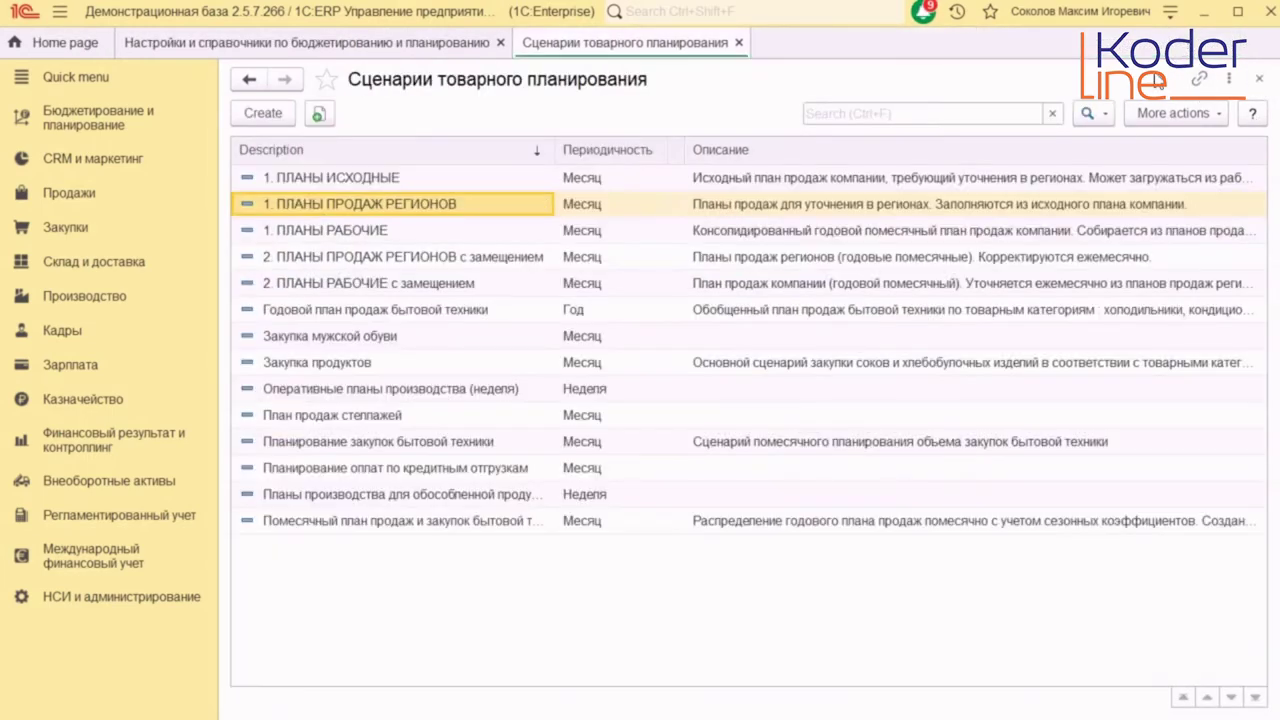
{"action": "left_click", "coordinate": [739, 42]}
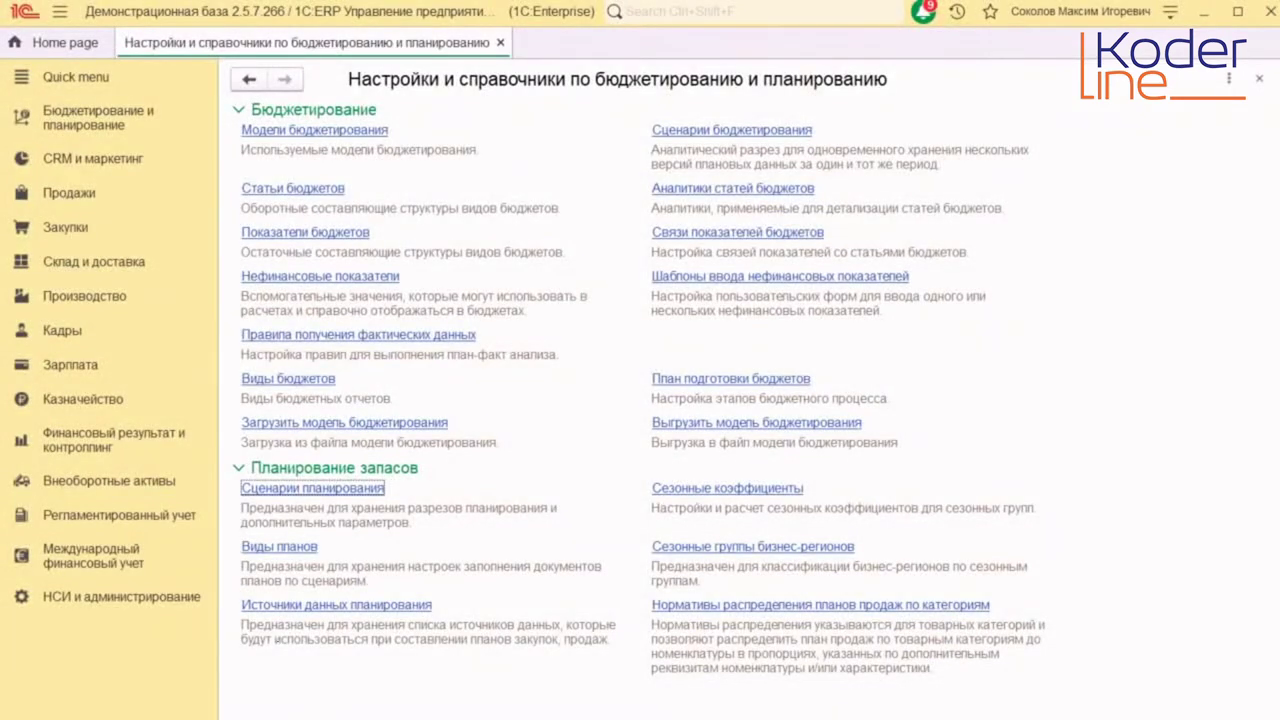
- Open the budget preparation plan for the model "ПЛАНИРОВАНИЕ ПРОДАЖ. Однократно" and expand all its stage groups
{"action": "key", "text": "alt+Tab"}
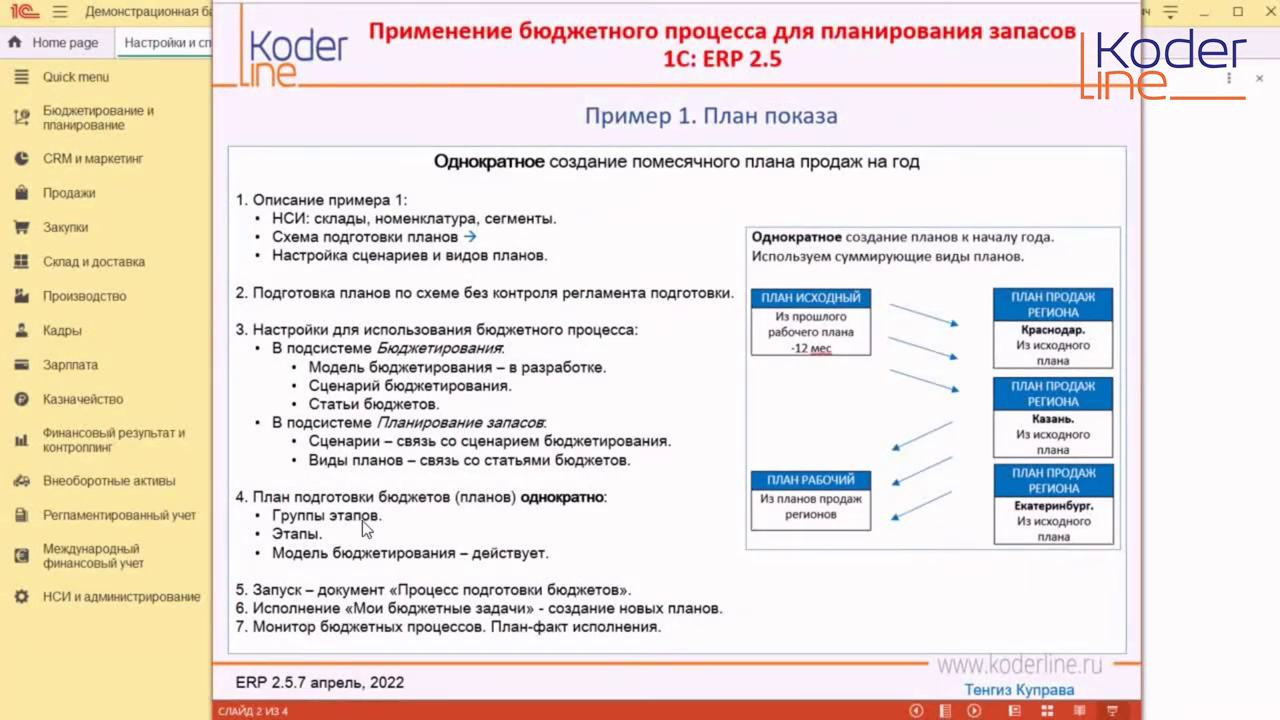
{"action": "left_click", "coordinate": [120, 653]}
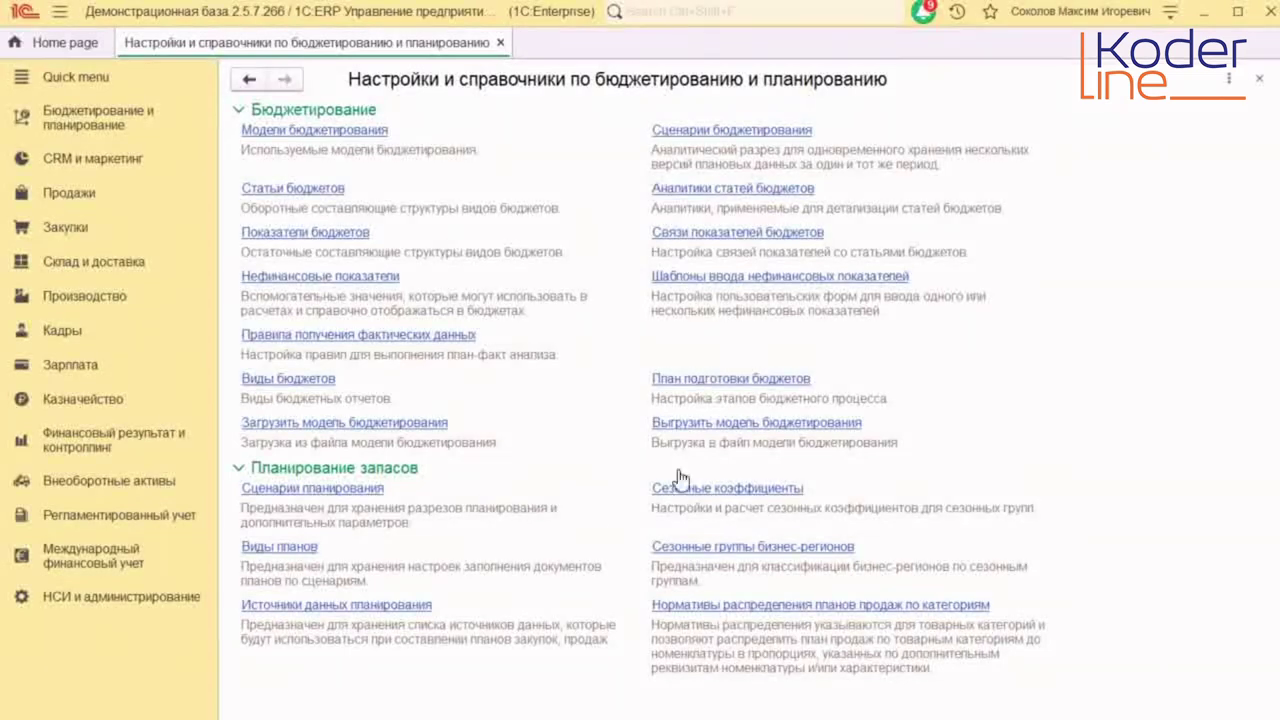
{"action": "left_click", "coordinate": [748, 379]}
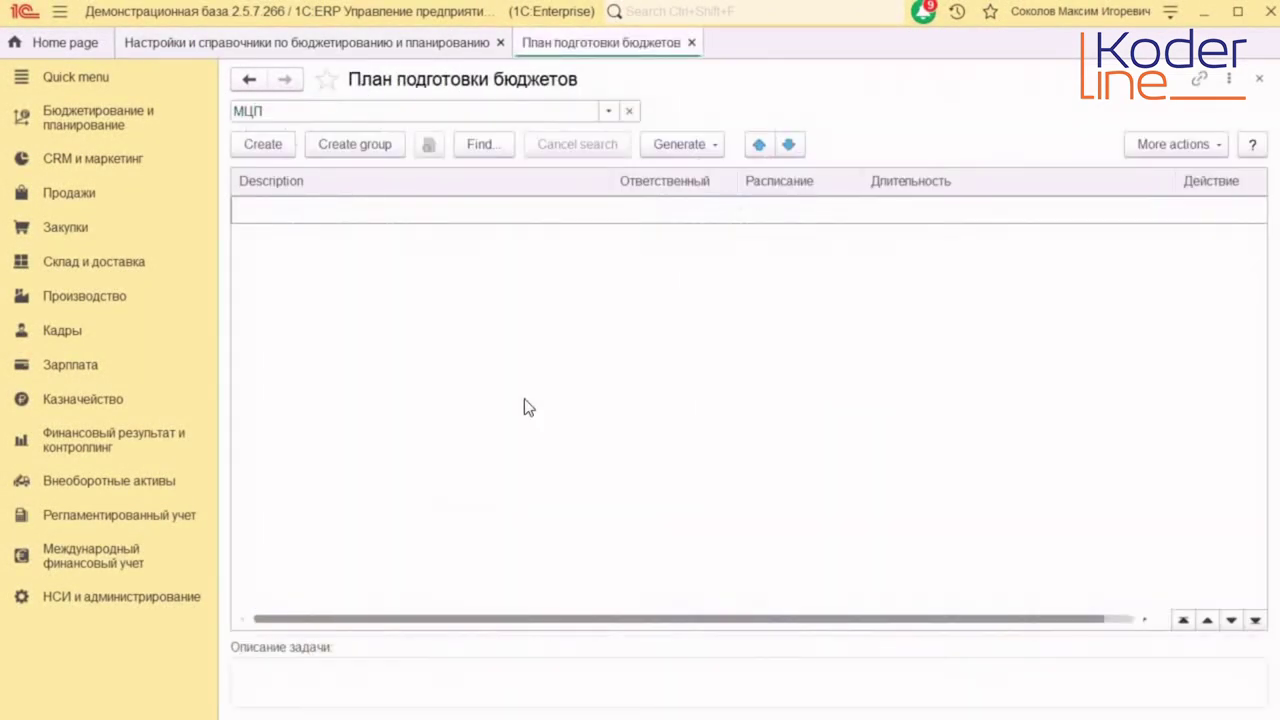
{"action": "left_click", "coordinate": [608, 111]}
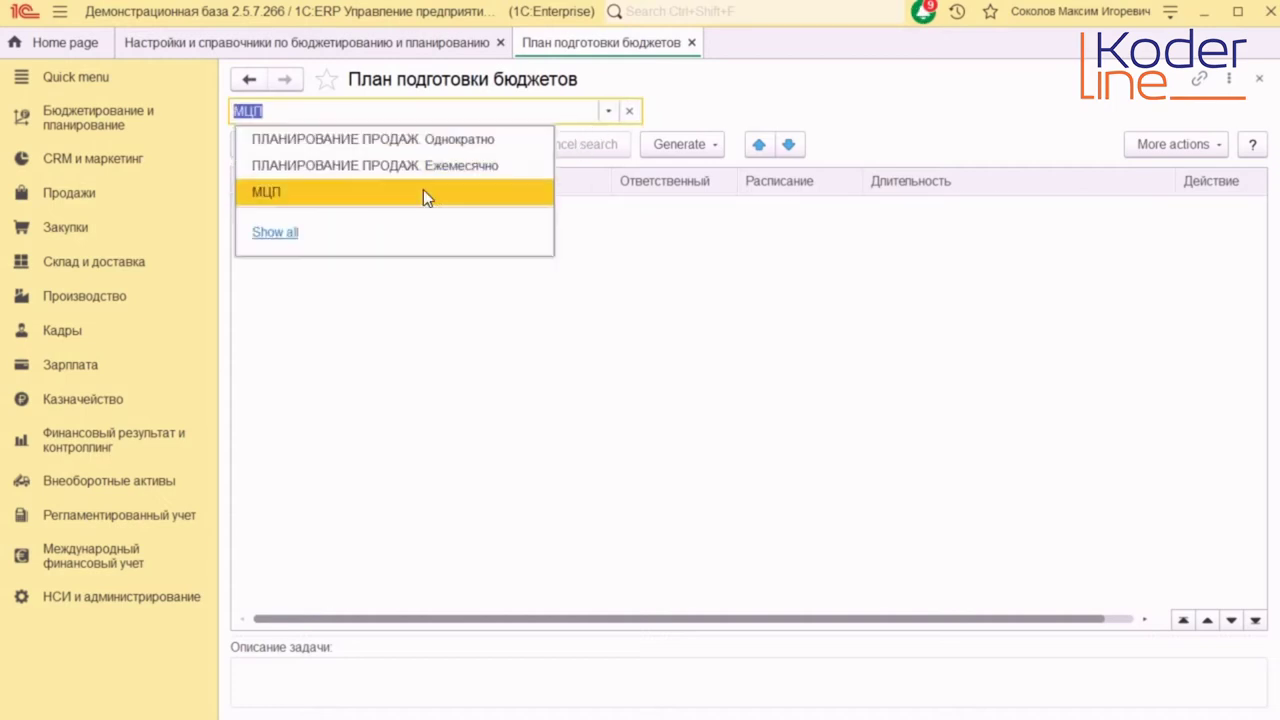
{"action": "left_click", "coordinate": [454, 139]}
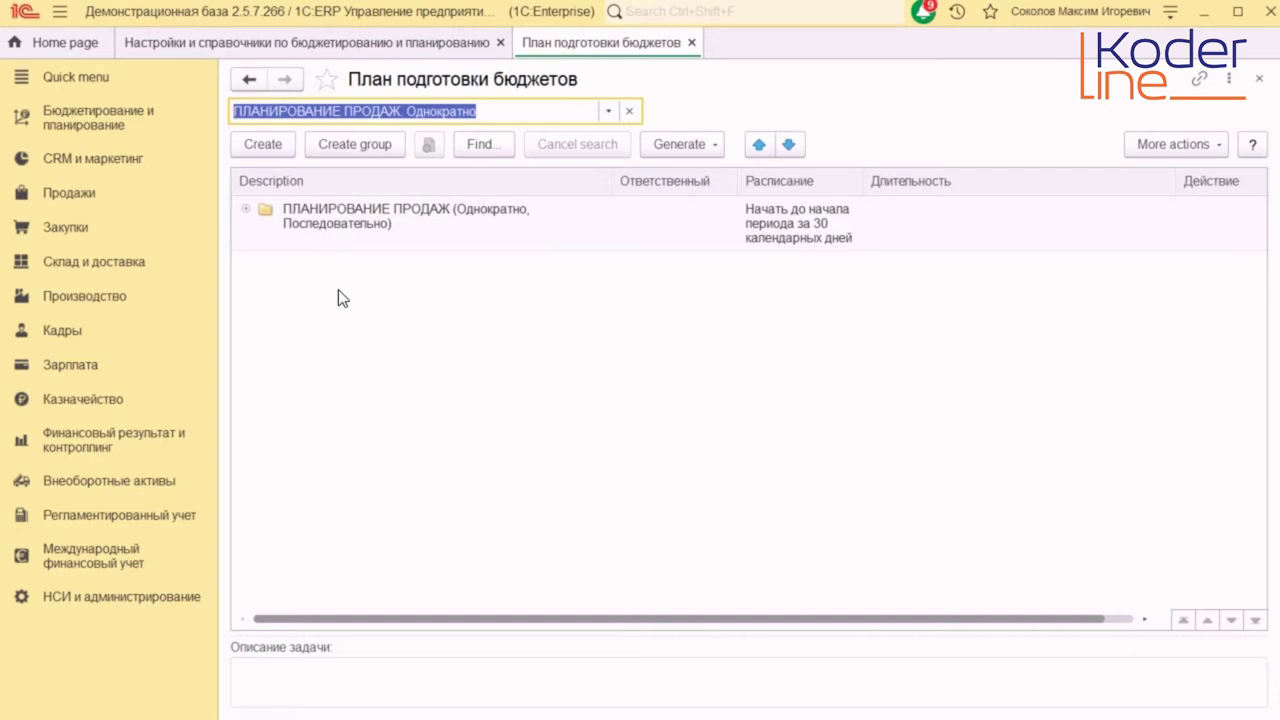
{"action": "left_click", "coordinate": [245, 209]}
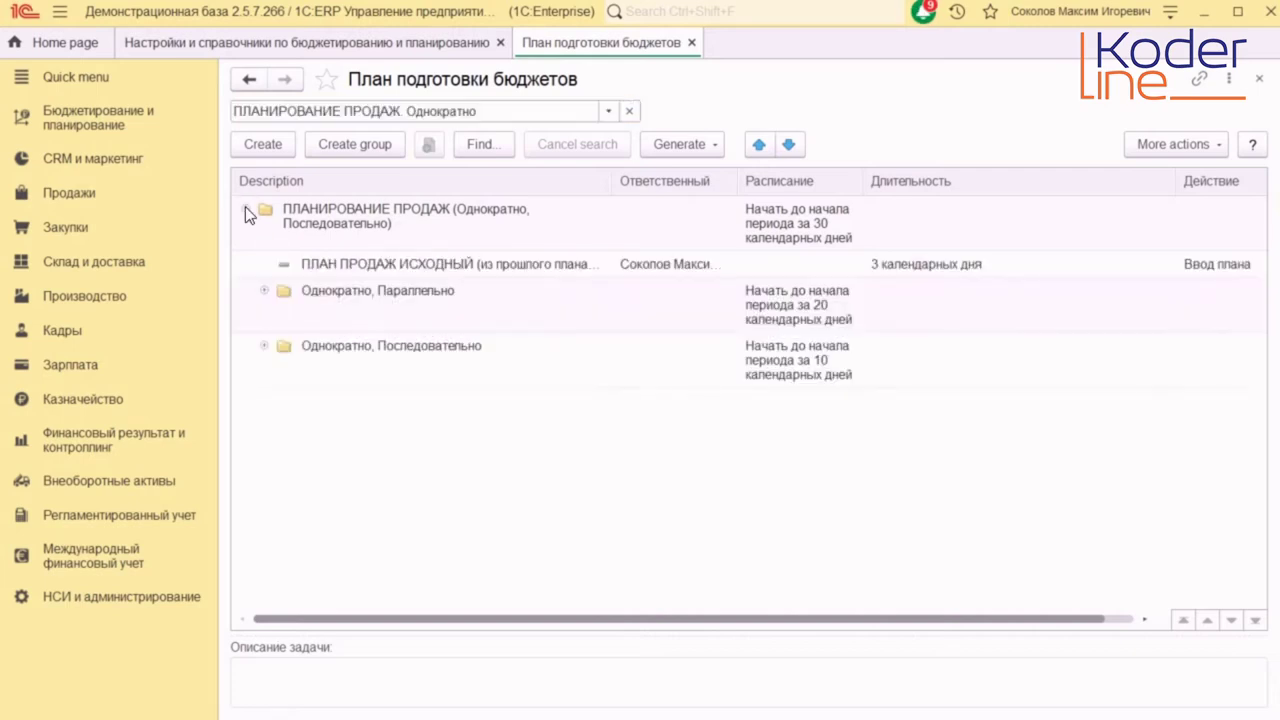
{"action": "left_click", "coordinate": [265, 291]}
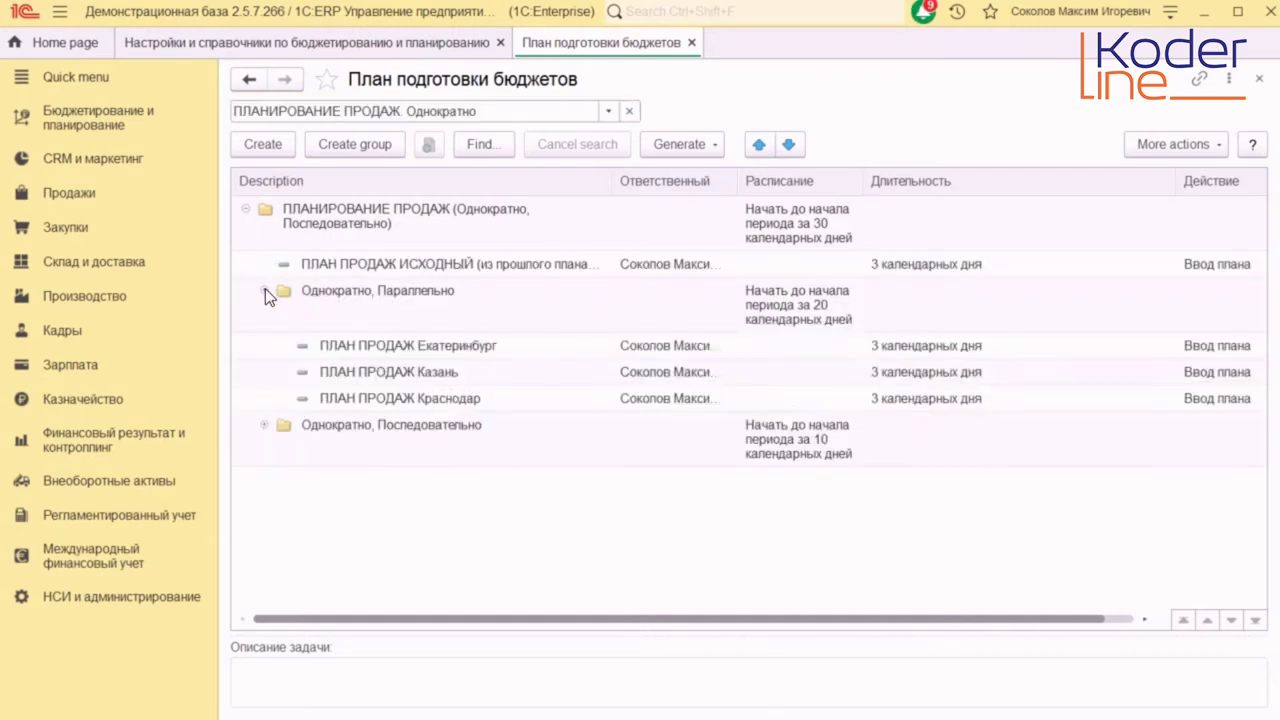
{"action": "left_click", "coordinate": [263, 424]}
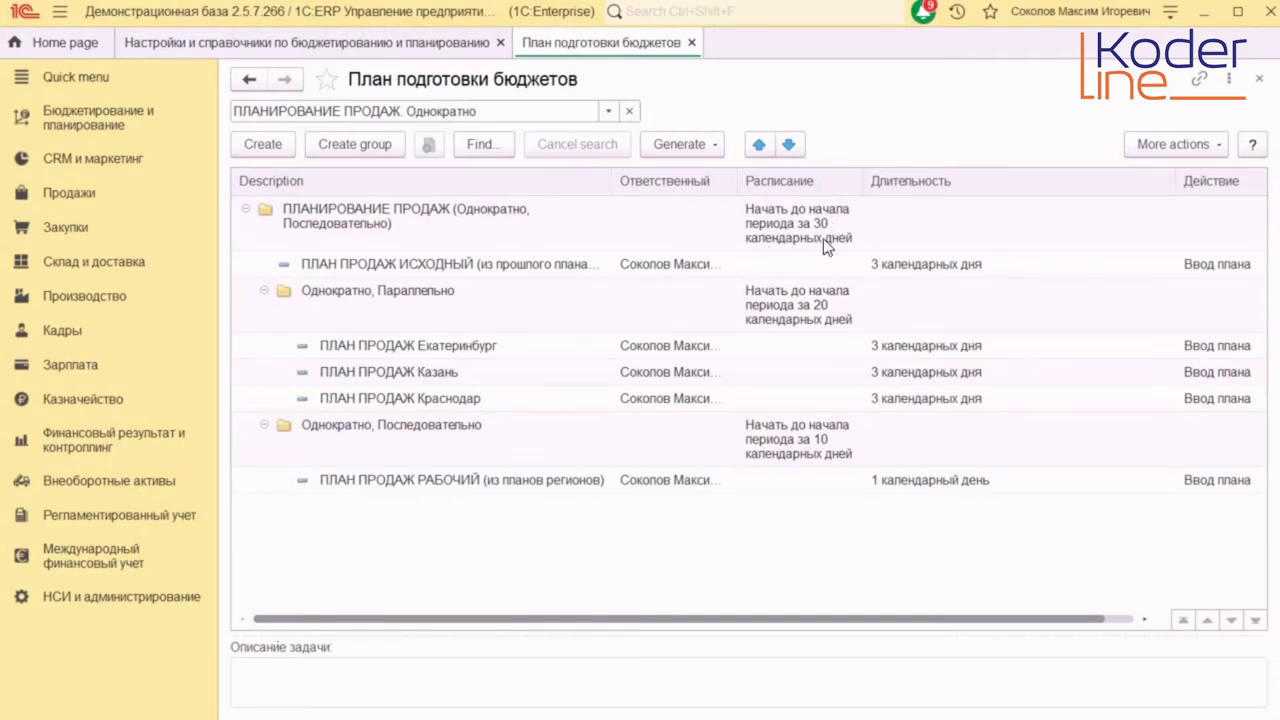
- Examine the schedule settings of the stage group "ПЛАНИРОВАНИЕ ПРОДАЖ" and its nested group "Однократно, Параллельно", closing each without changes
{"action": "double_click", "coordinate": [382, 212]}
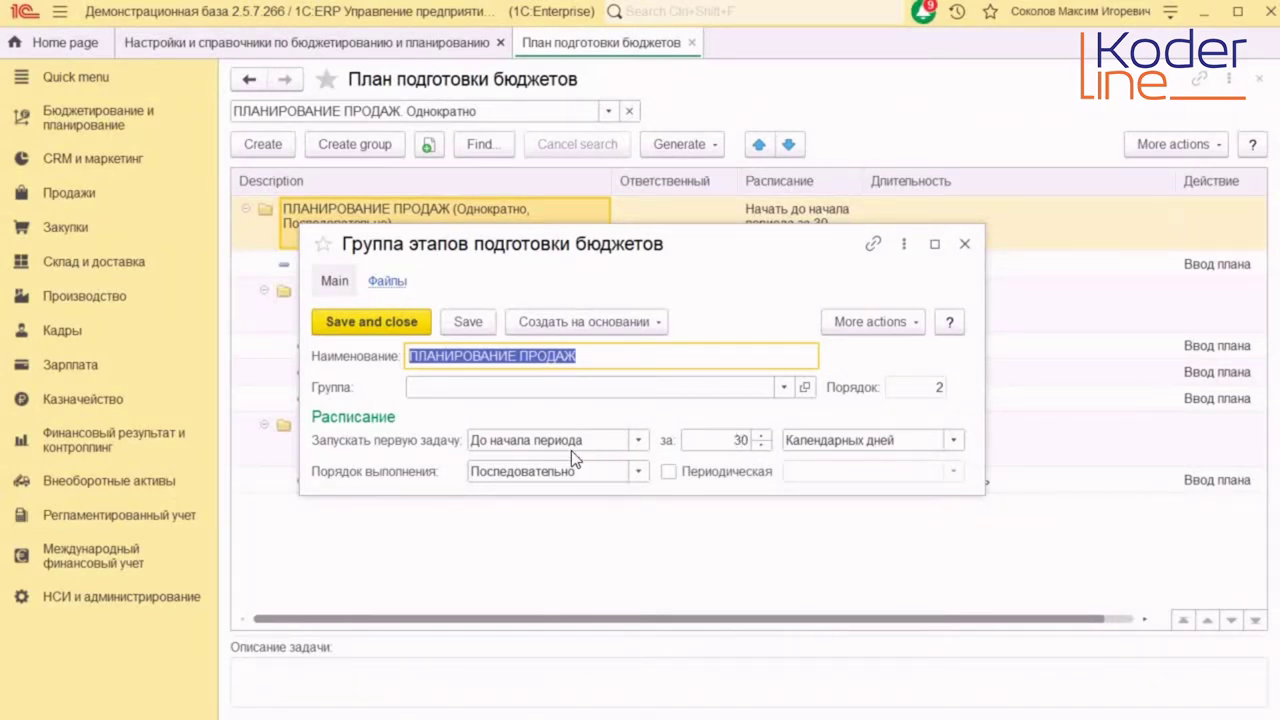
{"action": "left_click", "coordinate": [965, 244]}
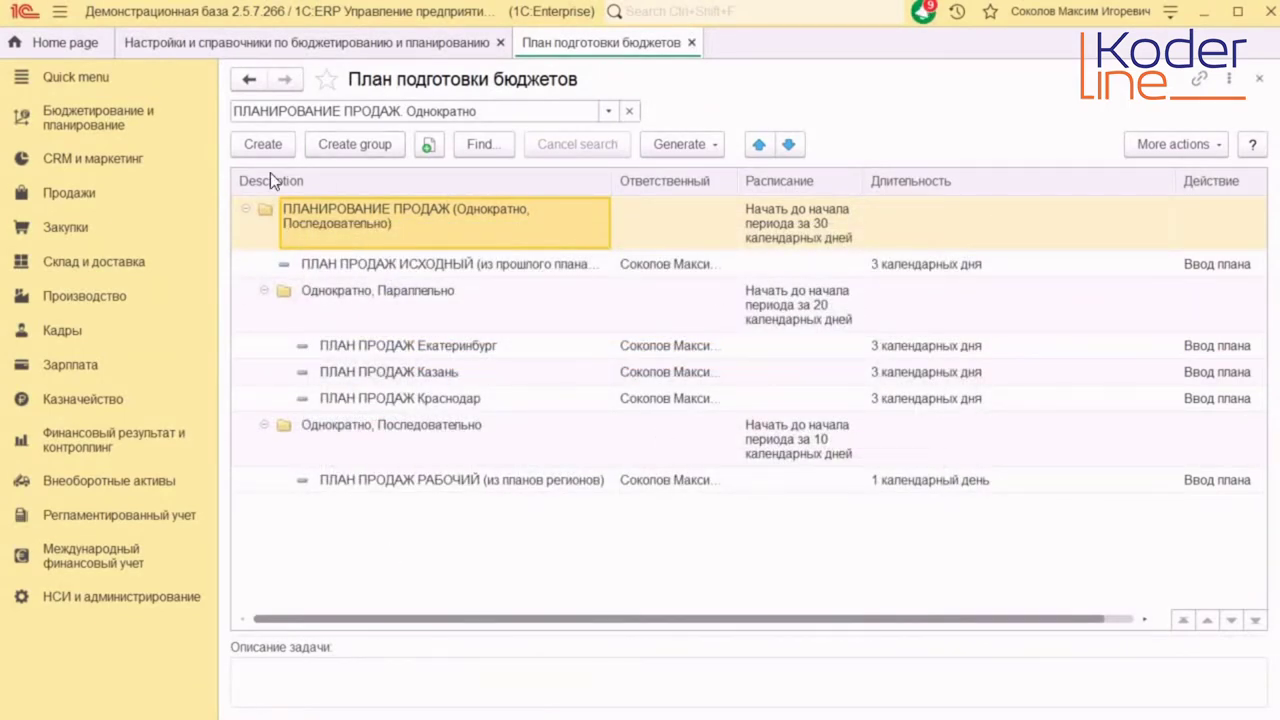
{"action": "left_click", "coordinate": [394, 264]}
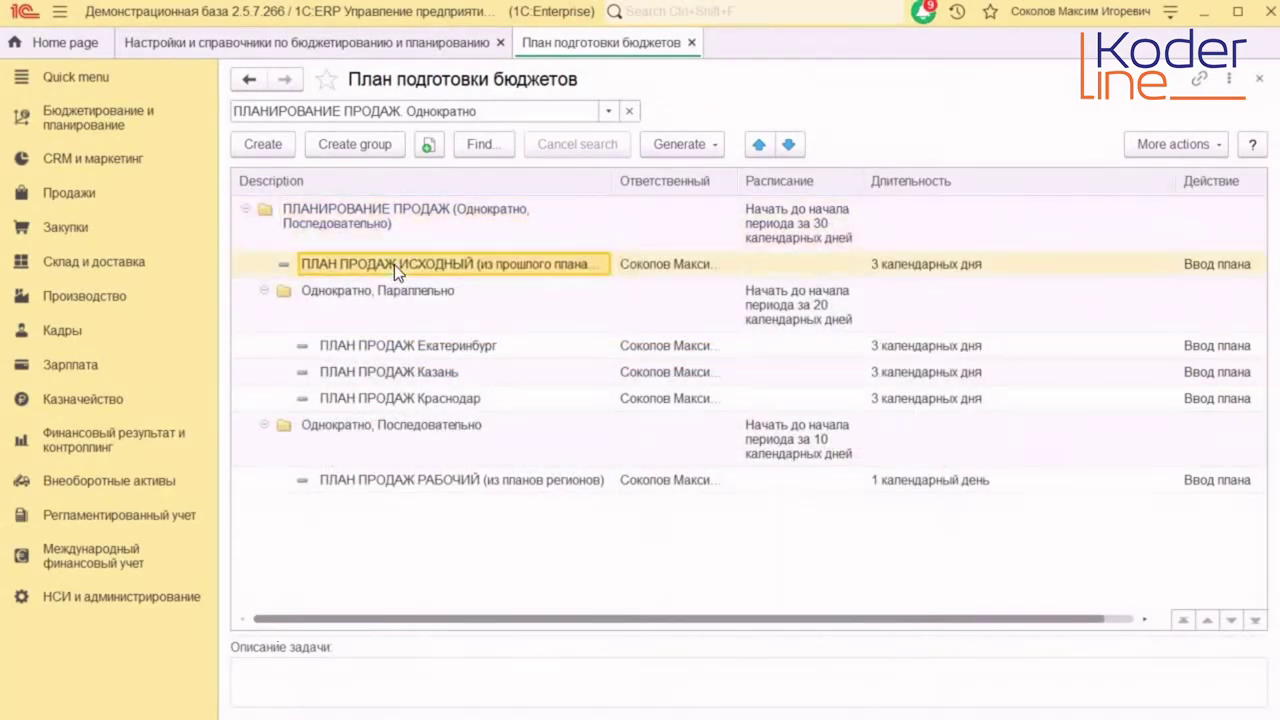
{"action": "left_click", "coordinate": [363, 293]}
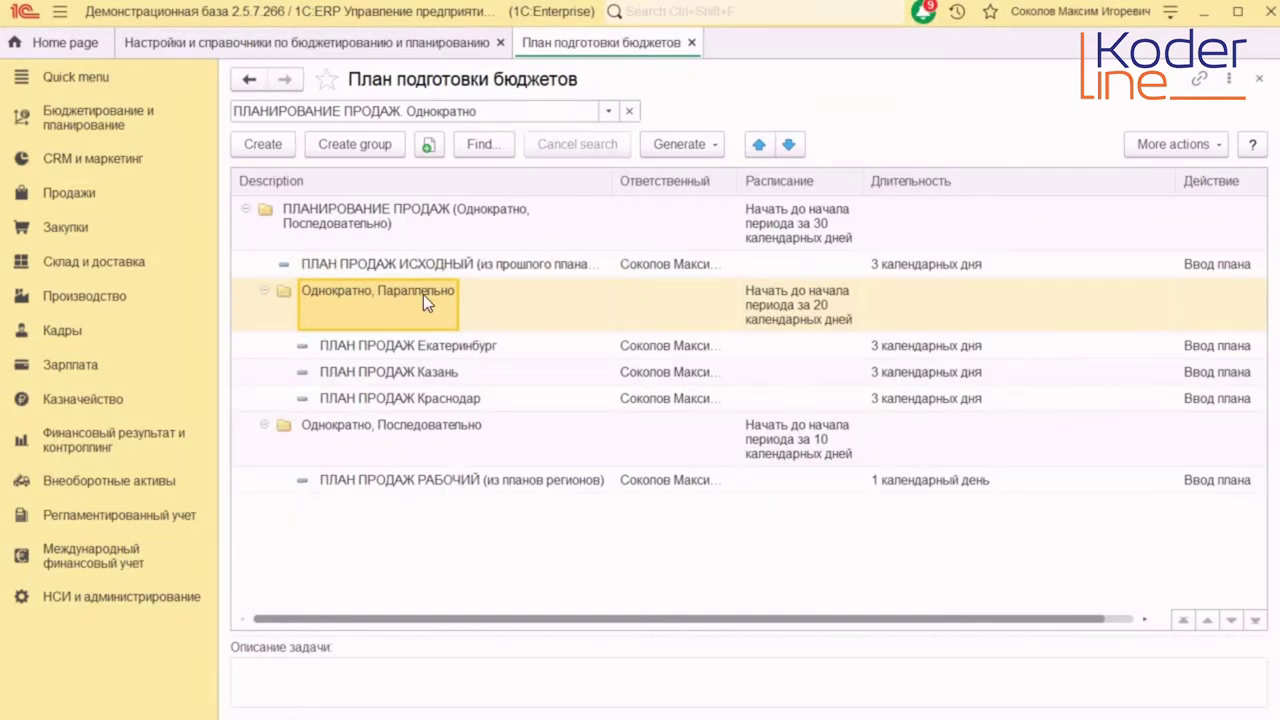
{"action": "key", "text": "F9"}
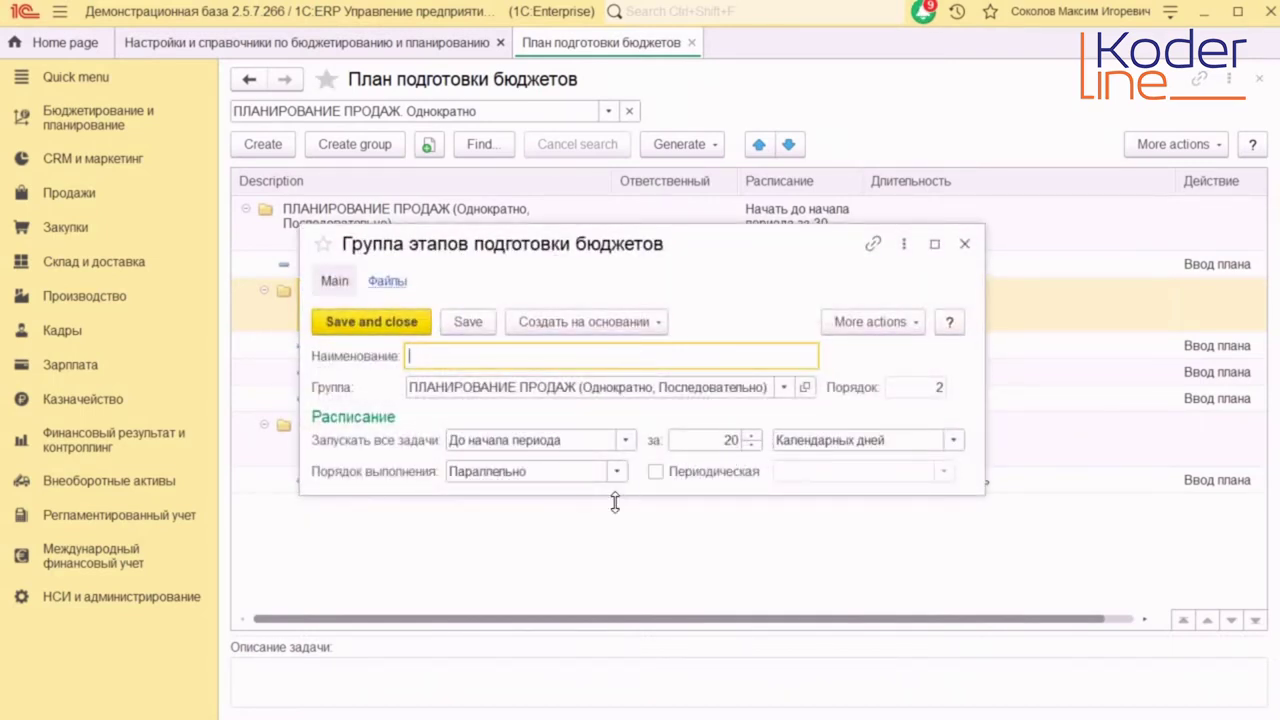
{"action": "left_click", "coordinate": [964, 244]}
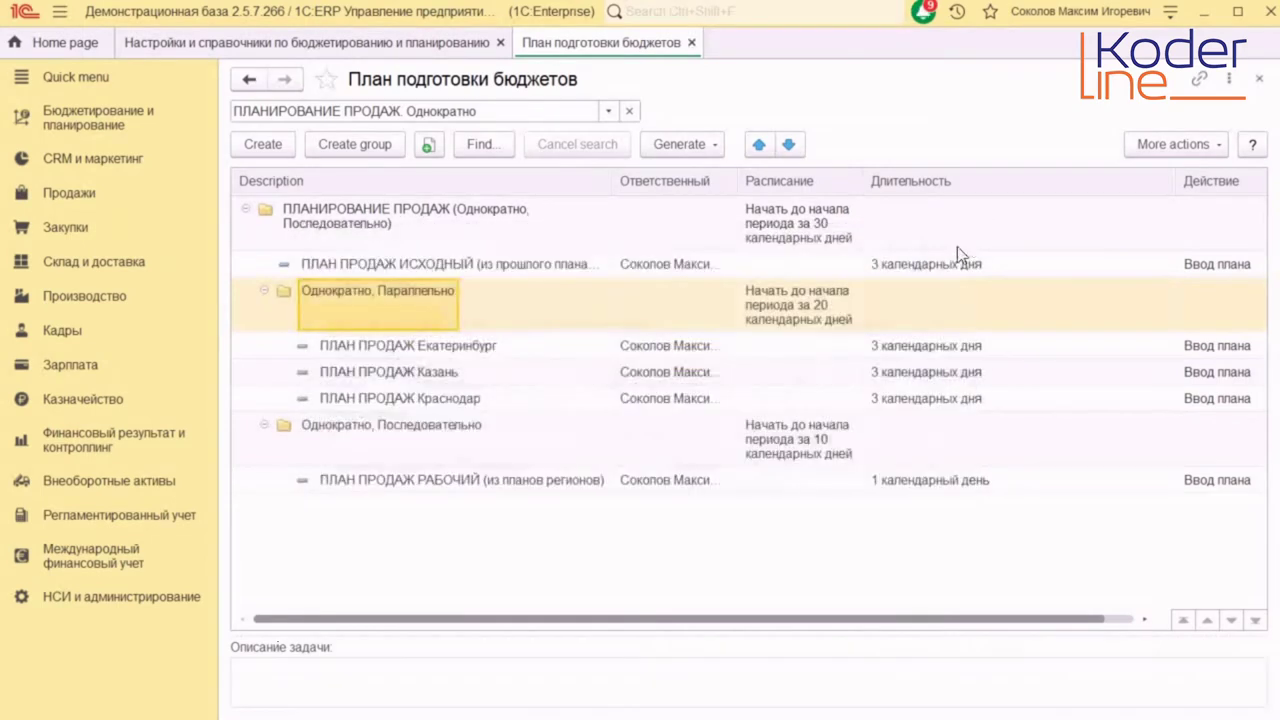
- Go through the regional sales plan stages and examine the responsible person and action options of the stage "ПЛАН ПРОДАЖ Екатеринбург"
{"action": "left_click", "coordinate": [424, 342]}
{"action": "left_click", "coordinate": [428, 371]}
{"action": "left_click", "coordinate": [450, 400]}
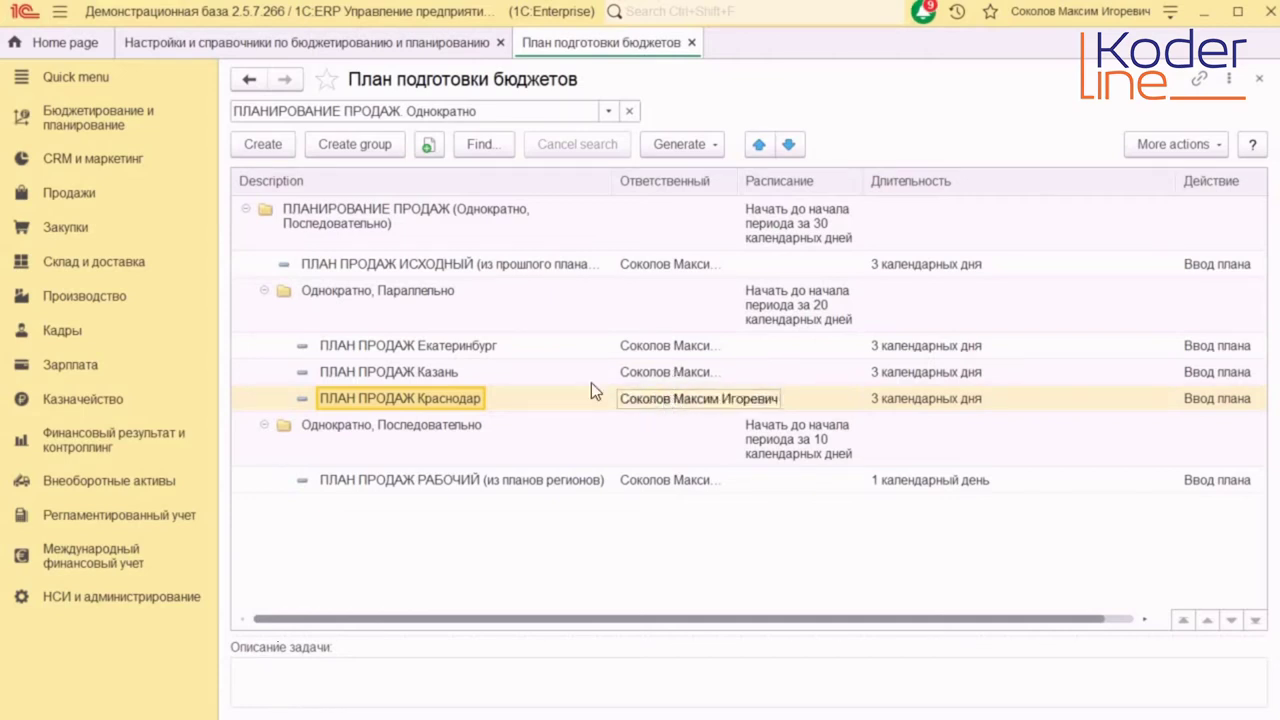
{"action": "left_click", "coordinate": [467, 344]}
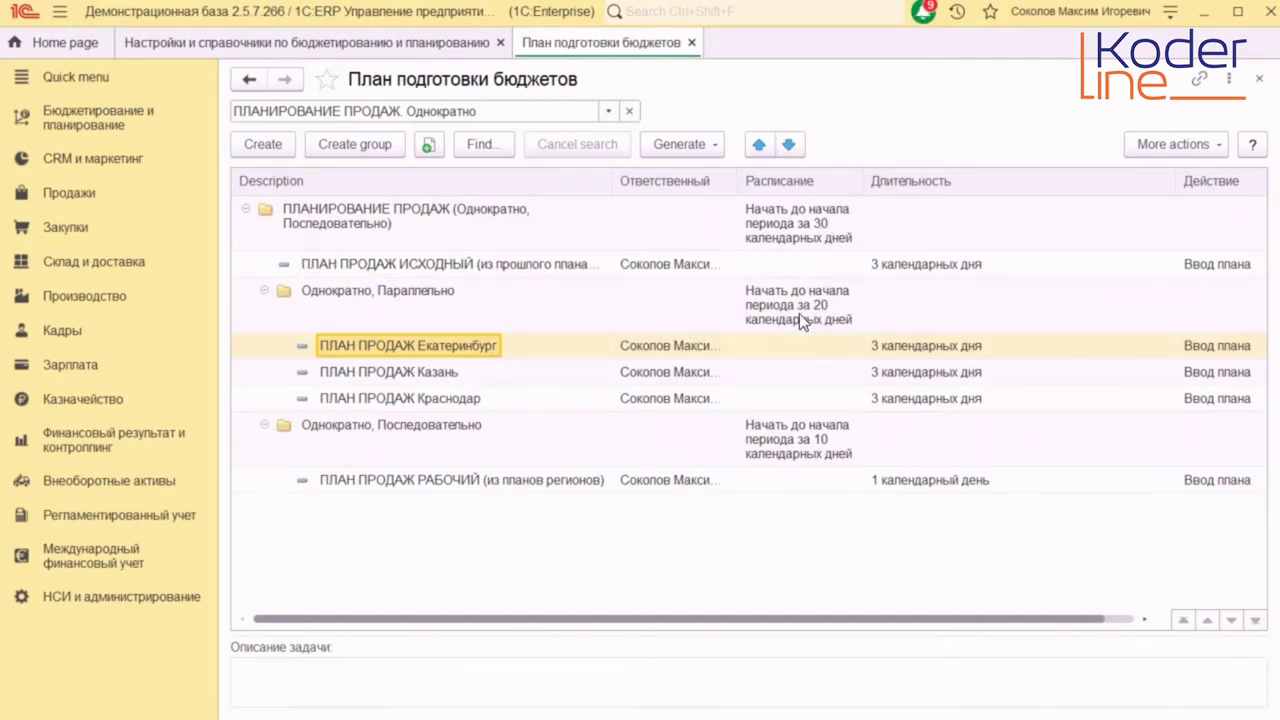
{"action": "double_click", "coordinate": [483, 345]}
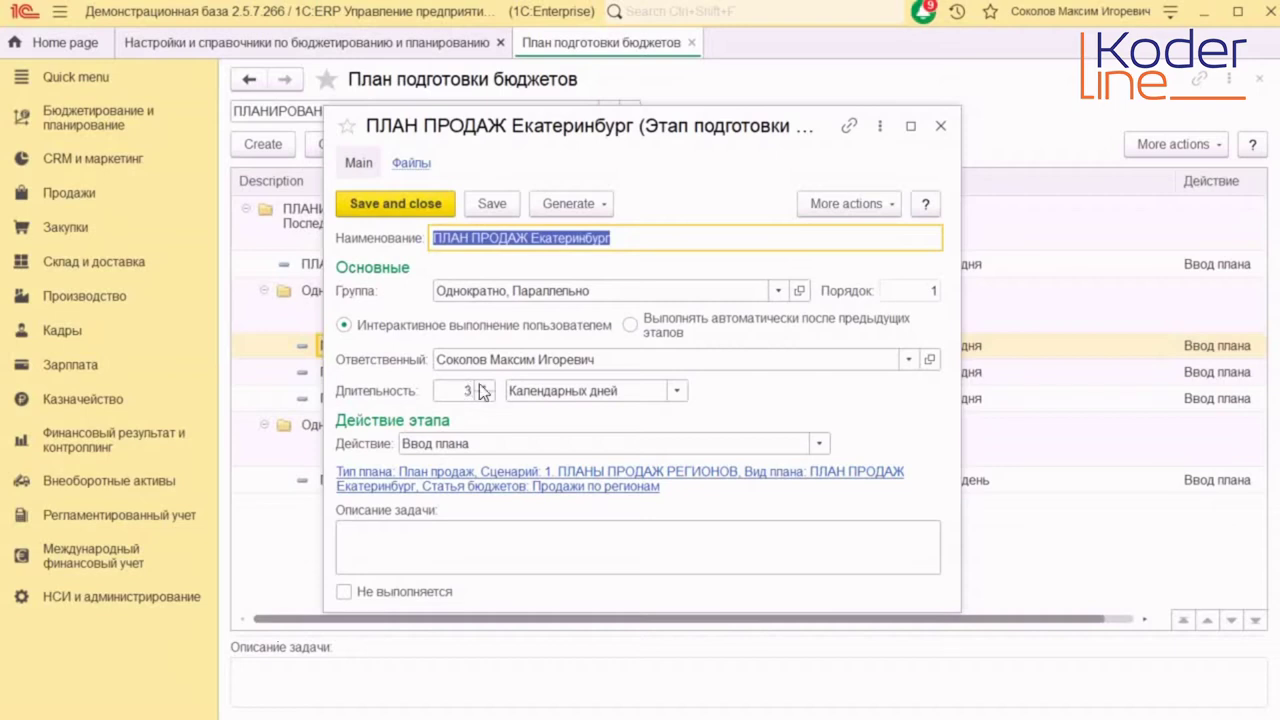
{"action": "left_click", "coordinate": [553, 358]}
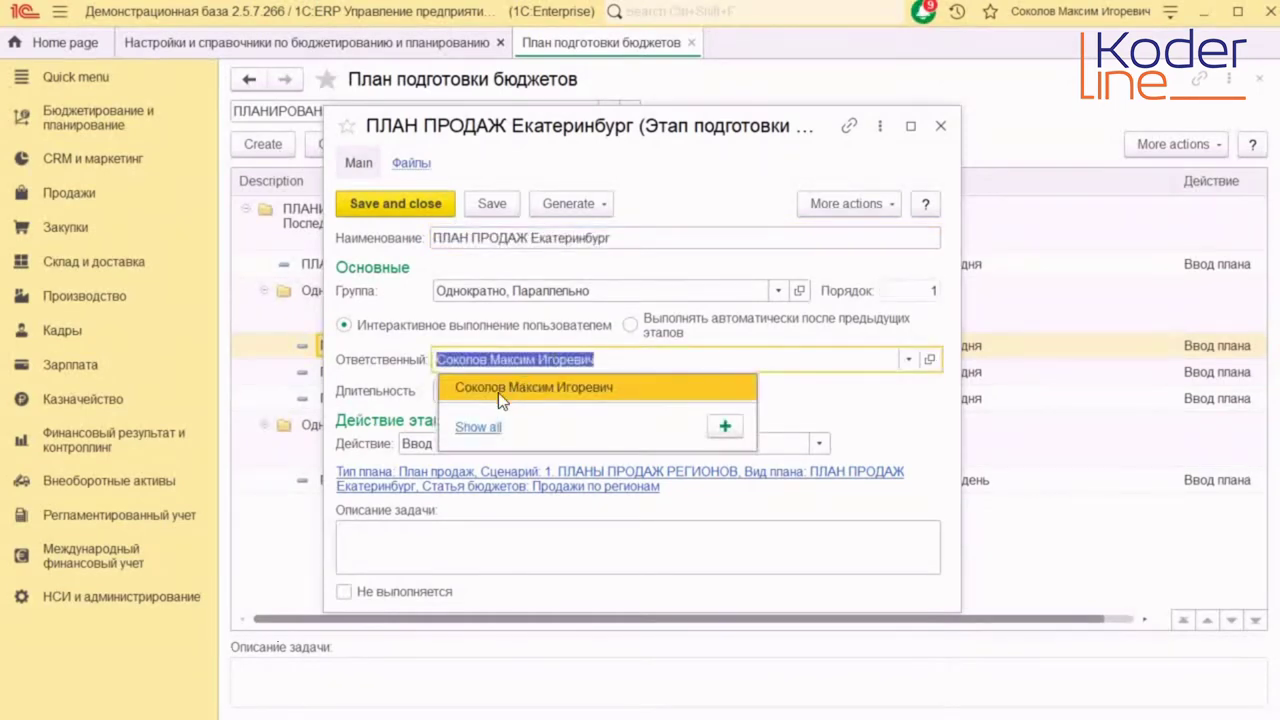
{"action": "key", "text": "Escape"}
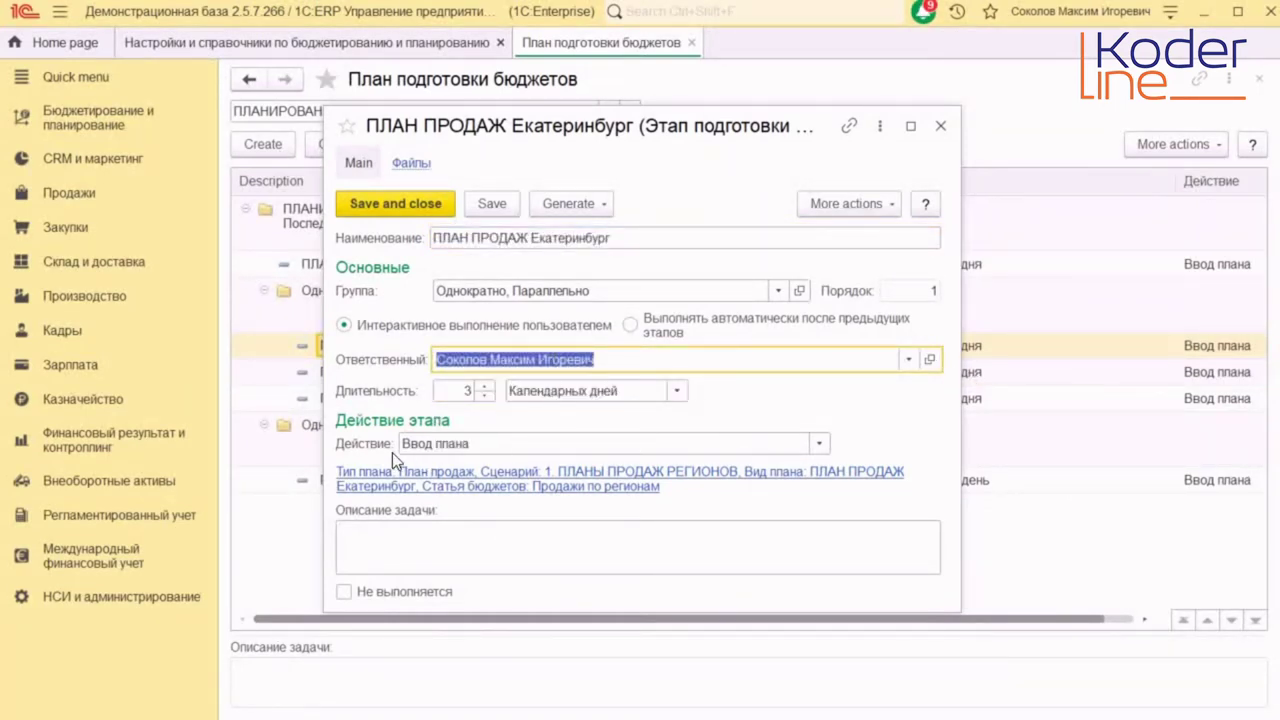
{"action": "left_click", "coordinate": [819, 446]}
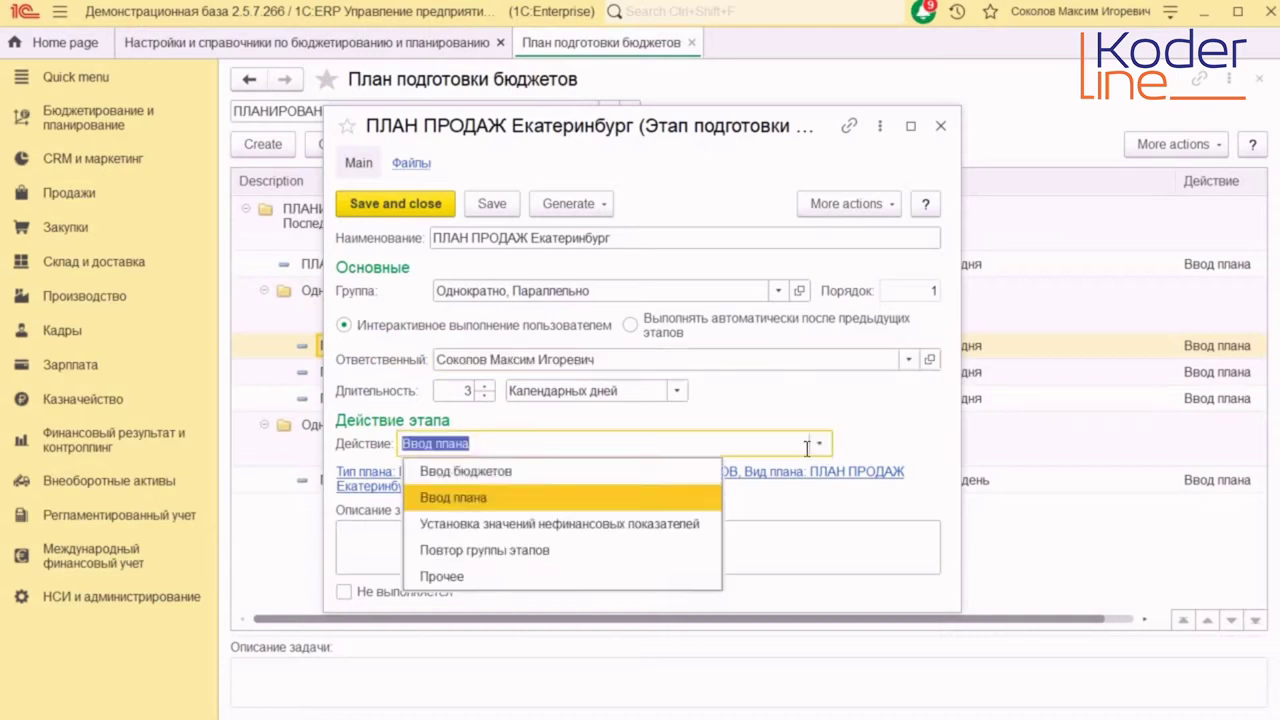
{"action": "key", "text": "Escape"}
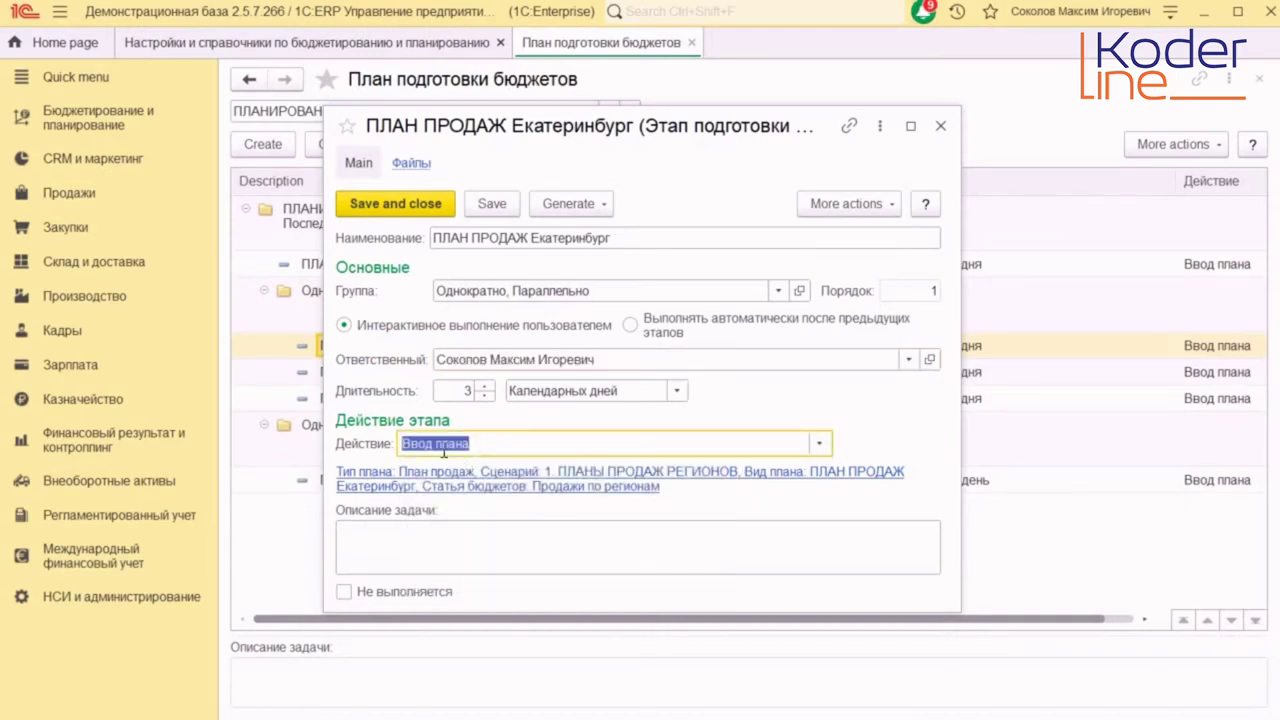
- Open the plan entry parameters of the stage "ПЛАН ПРОДАЖ Екатеринбург" and view the available plan types without changing the selection
{"action": "left_click", "coordinate": [545, 487]}
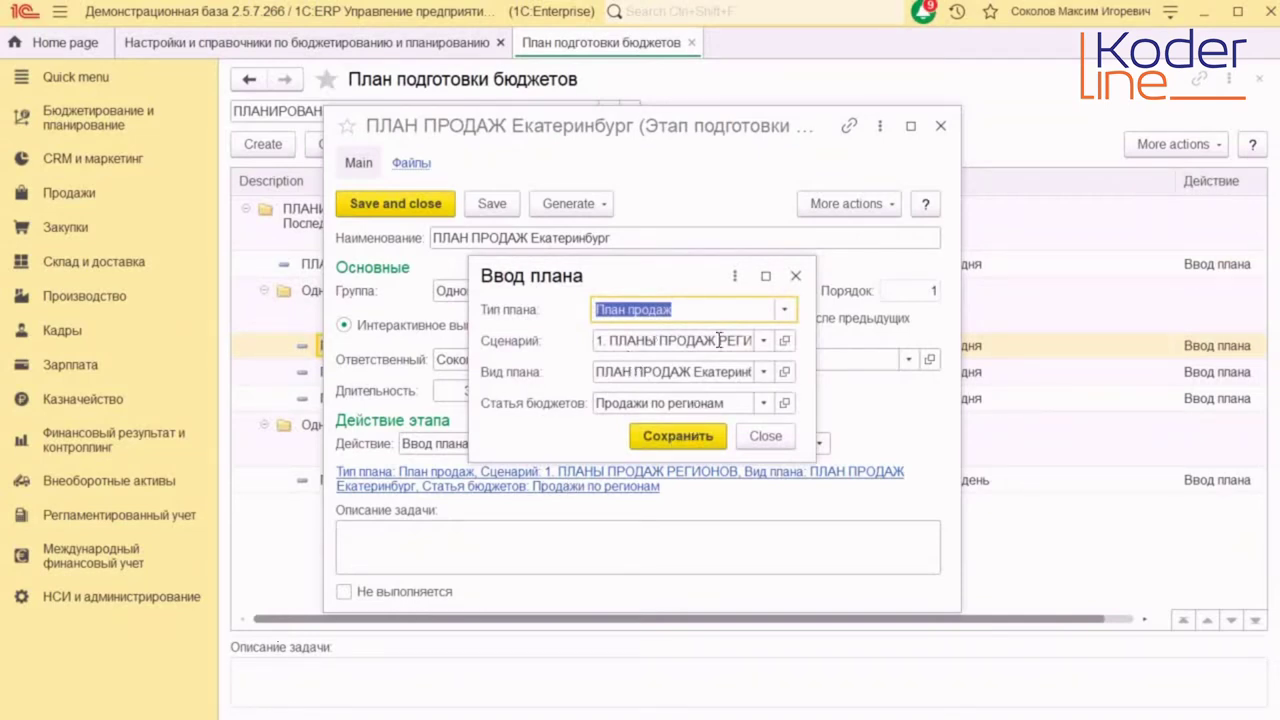
{"action": "left_click", "coordinate": [786, 305]}
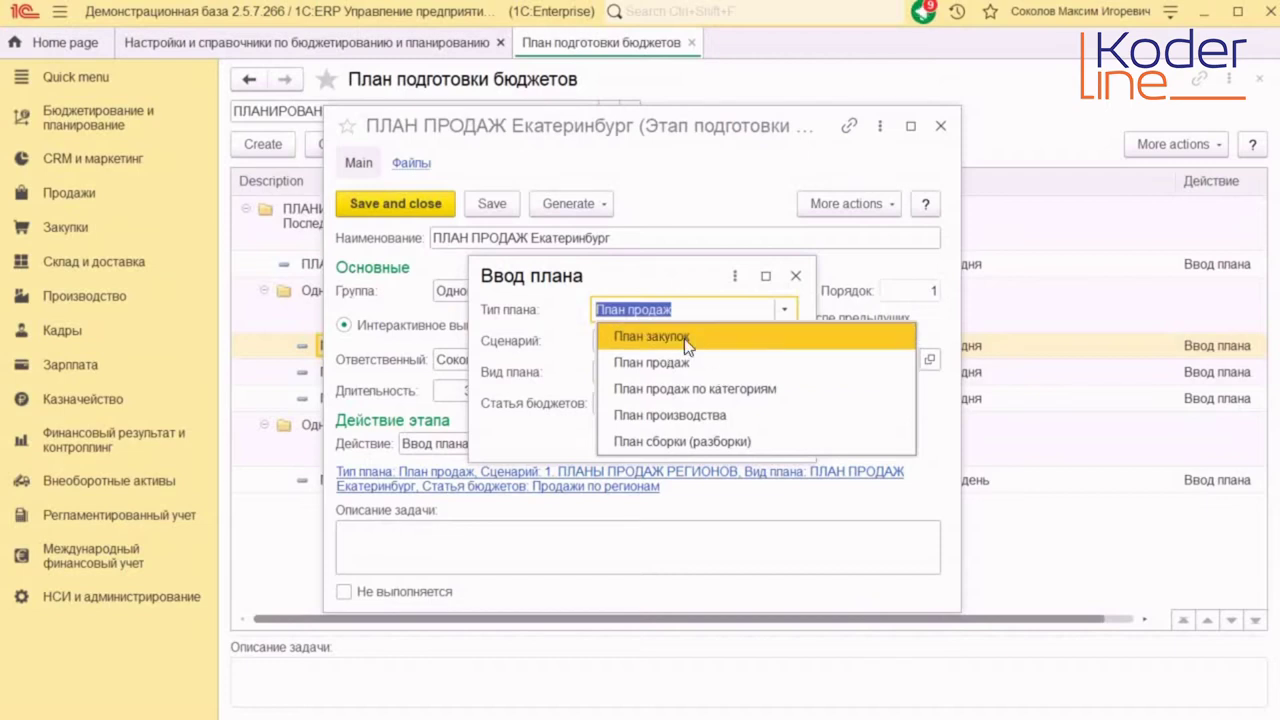
{"action": "left_click", "coordinate": [668, 274]}
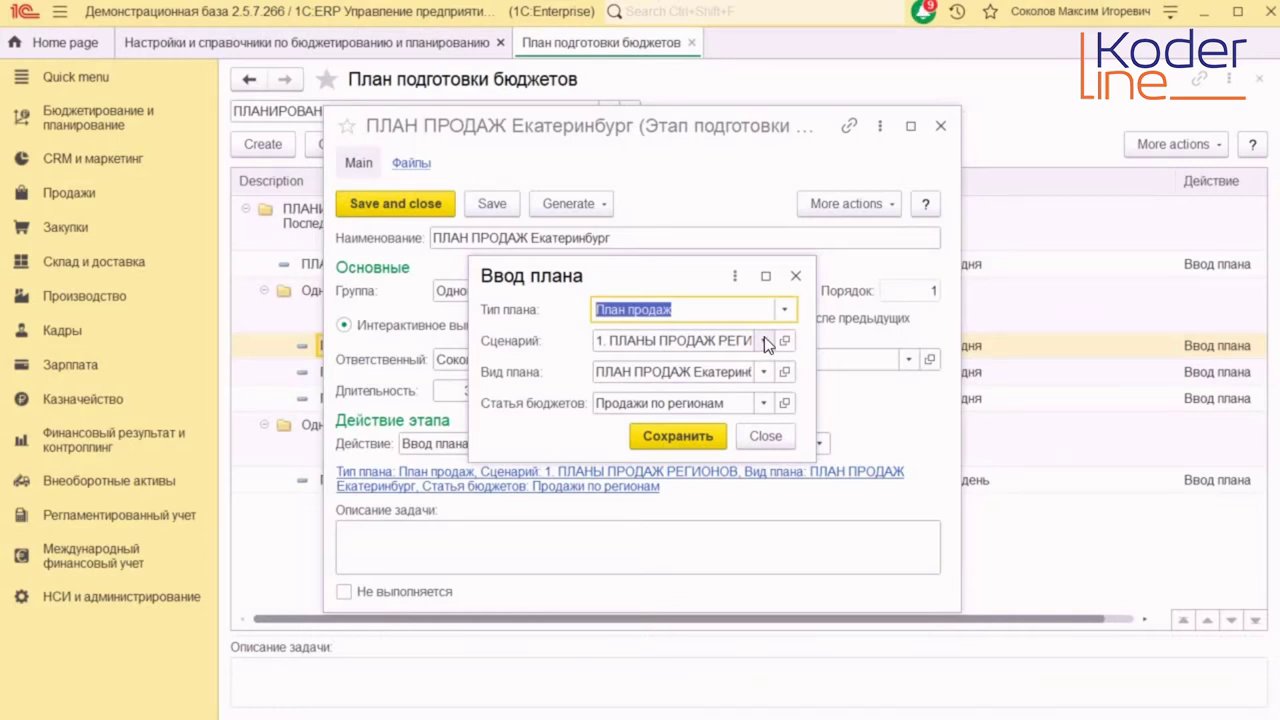
- Reselect the plan kind "ПЛАН ПРОДАЖ Екатеринбург", check the budget item field, then save the plan entry parameters and the stage
{"action": "left_click", "coordinate": [668, 372]}
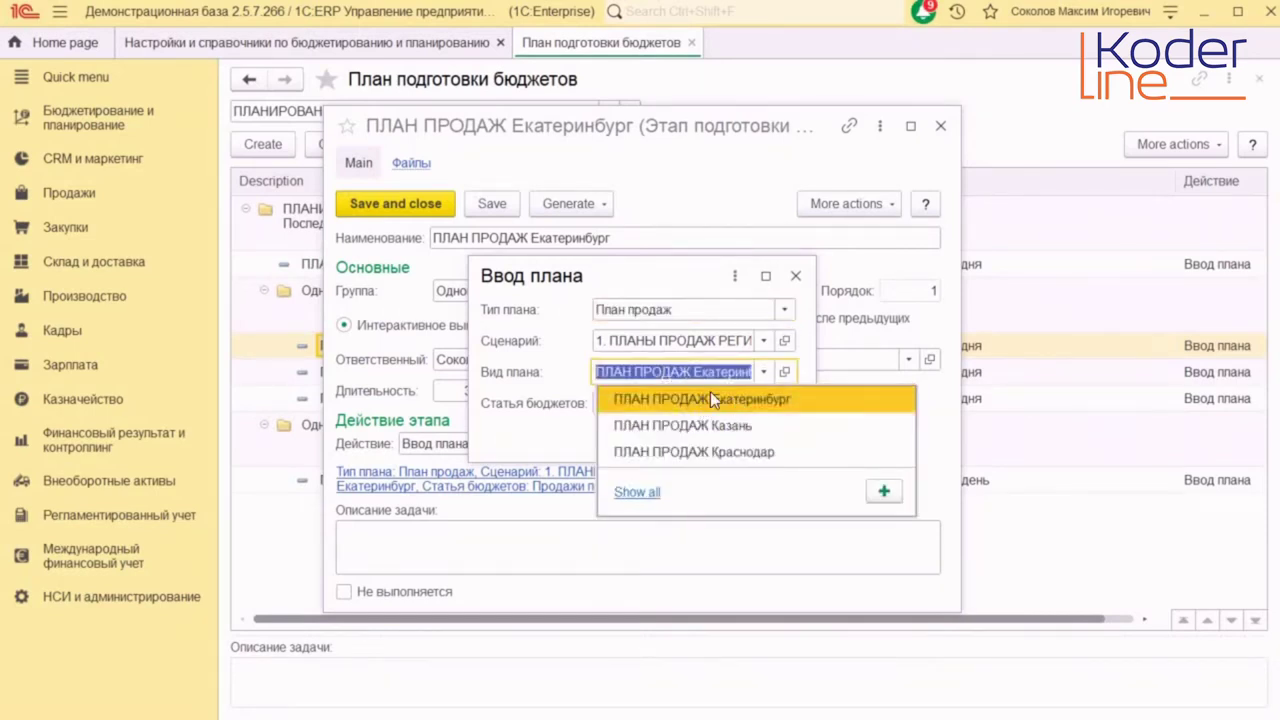
{"action": "left_click", "coordinate": [751, 400]}
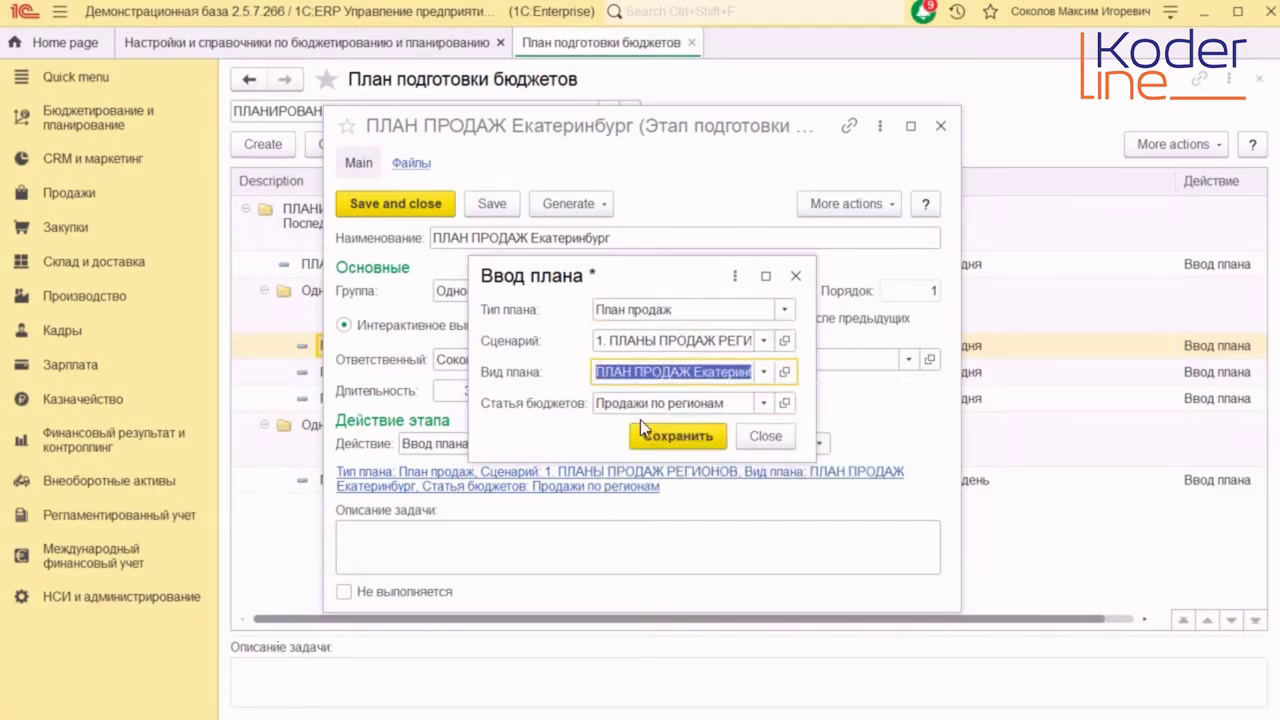
{"action": "left_click", "coordinate": [720, 376]}
{"action": "left_click", "coordinate": [717, 400]}
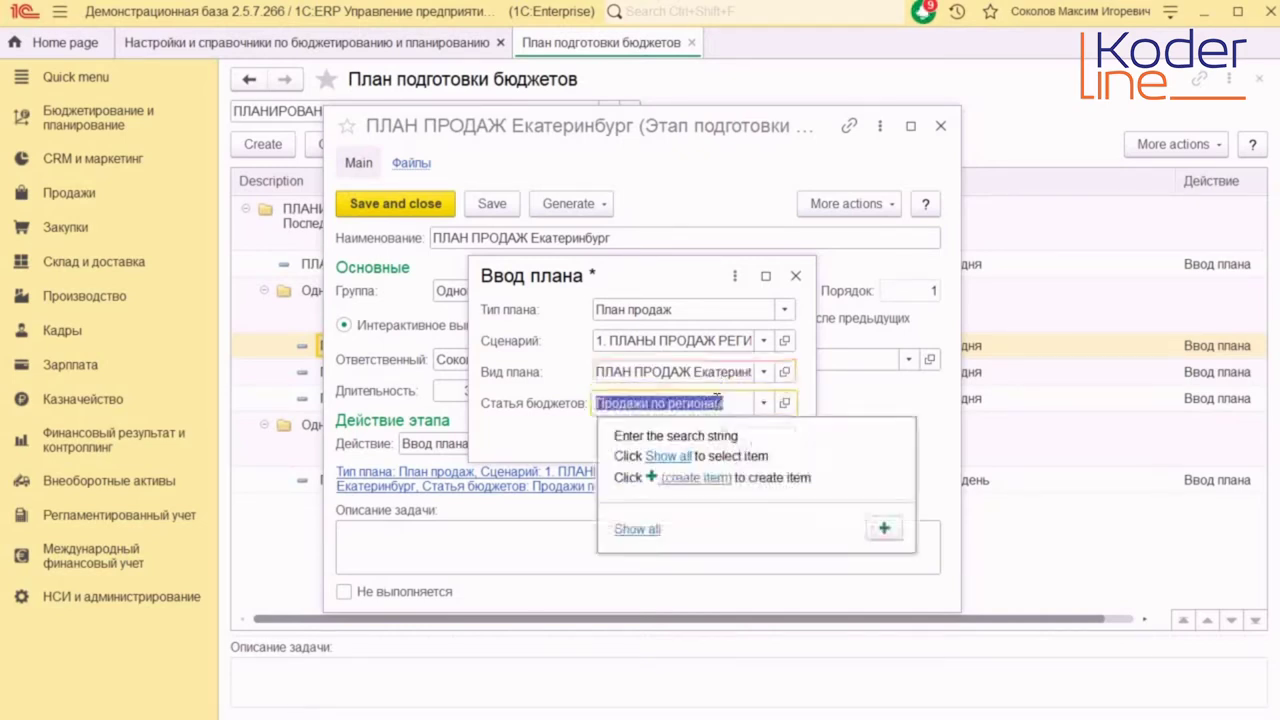
{"action": "key", "text": "Escape"}
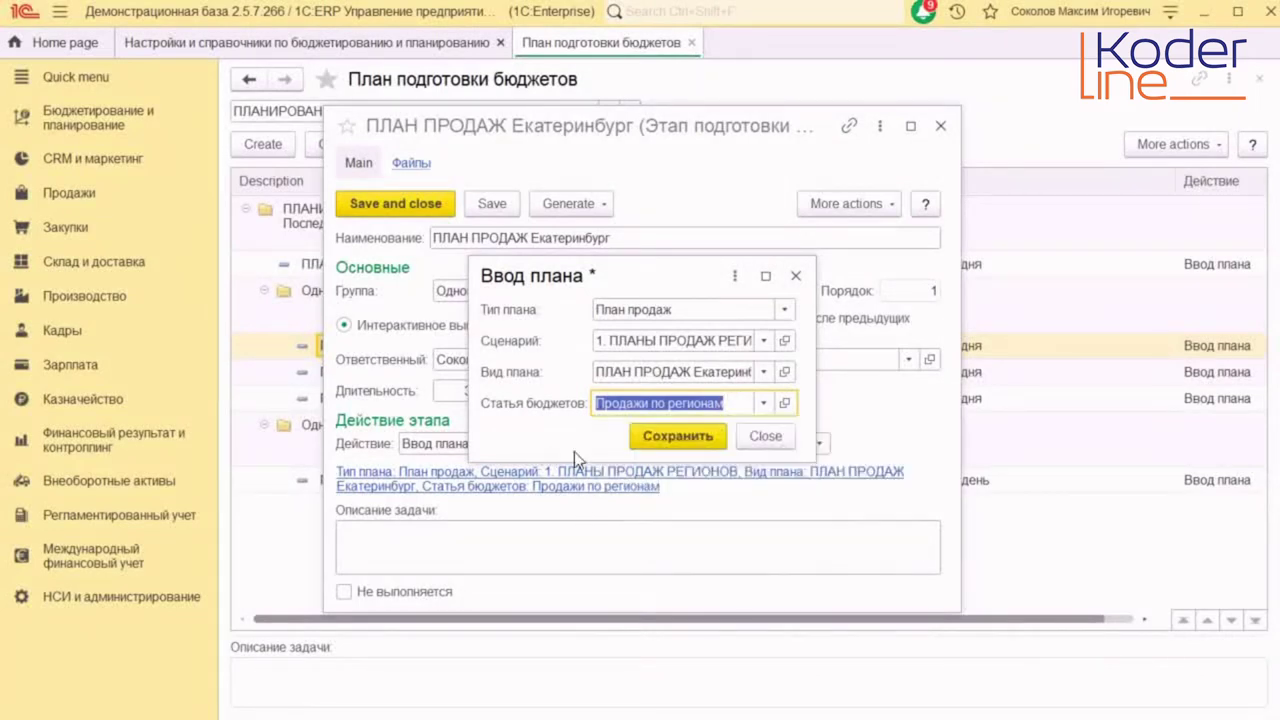
{"action": "left_click", "coordinate": [713, 441]}
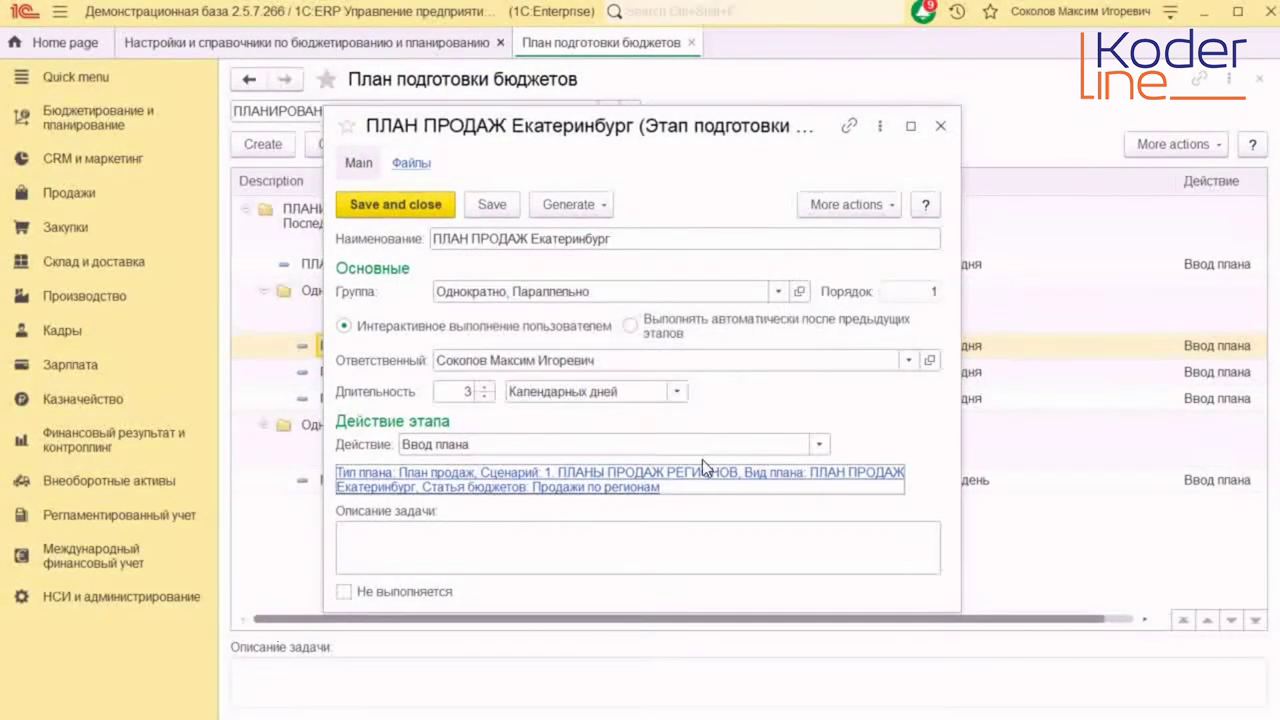
{"action": "left_click", "coordinate": [440, 206]}
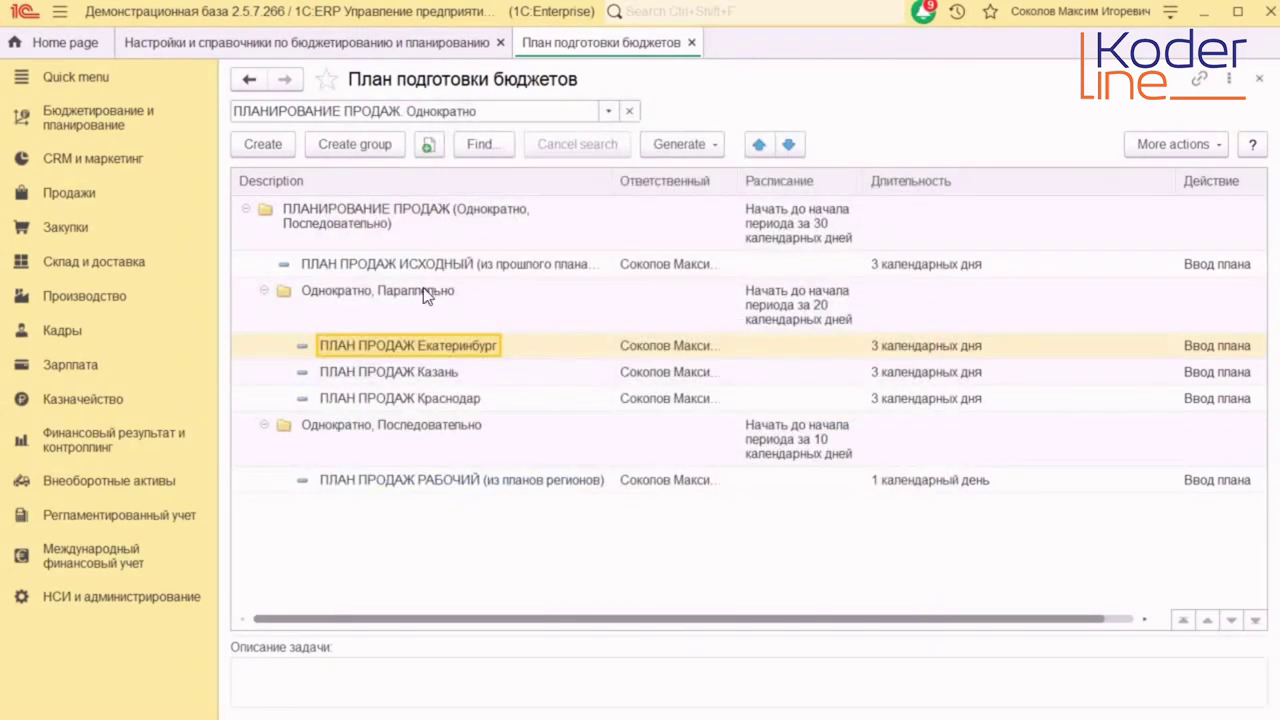
- Review the group "Однократно, Параллельно" and its three regional stages, and compare them with the plan scheme on the presentation slide
{"action": "left_click", "coordinate": [423, 292]}
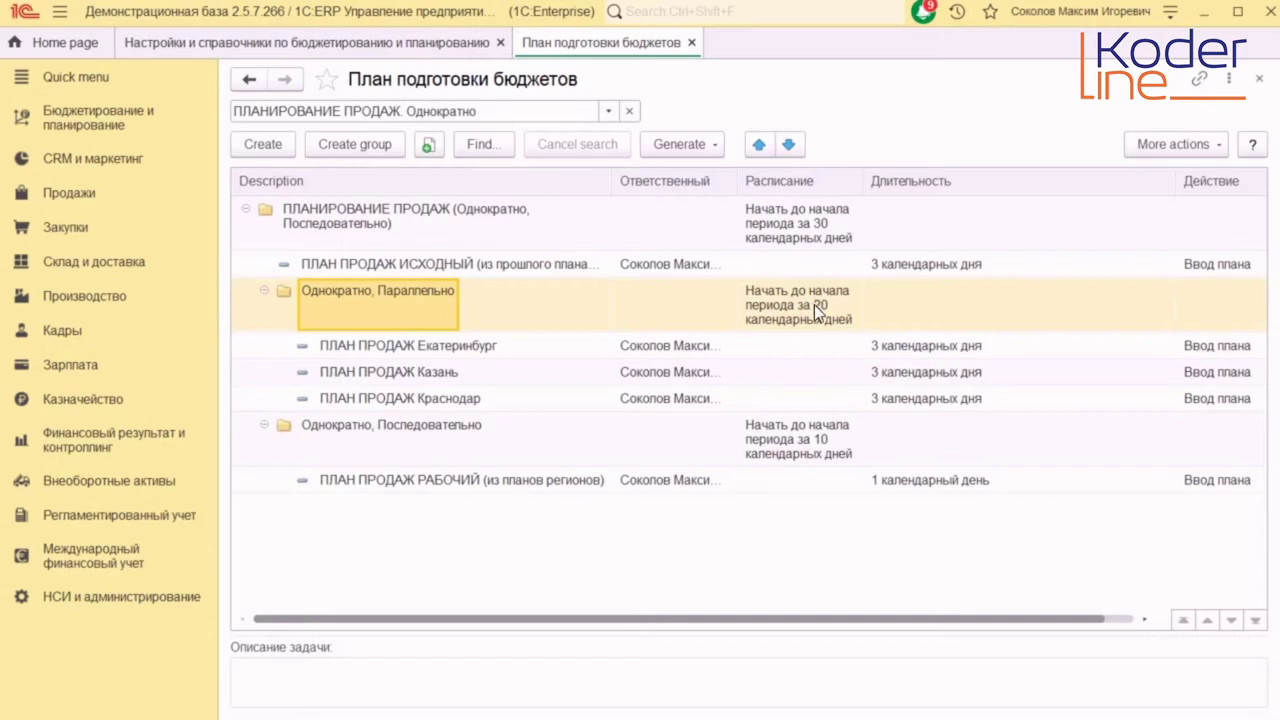
{"action": "left_click", "coordinate": [442, 347]}
{"action": "left_click", "coordinate": [448, 374]}
{"action": "left_click", "coordinate": [455, 396]}
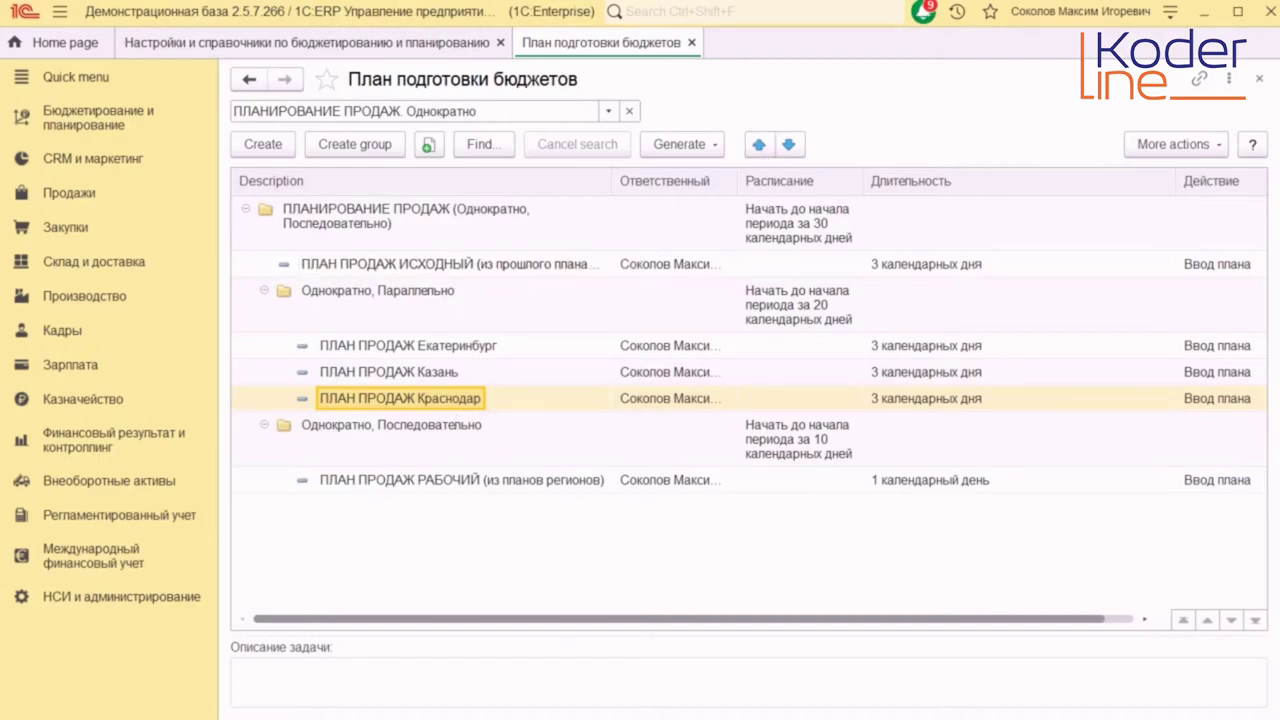
{"action": "key", "text": "alt+Tab"}
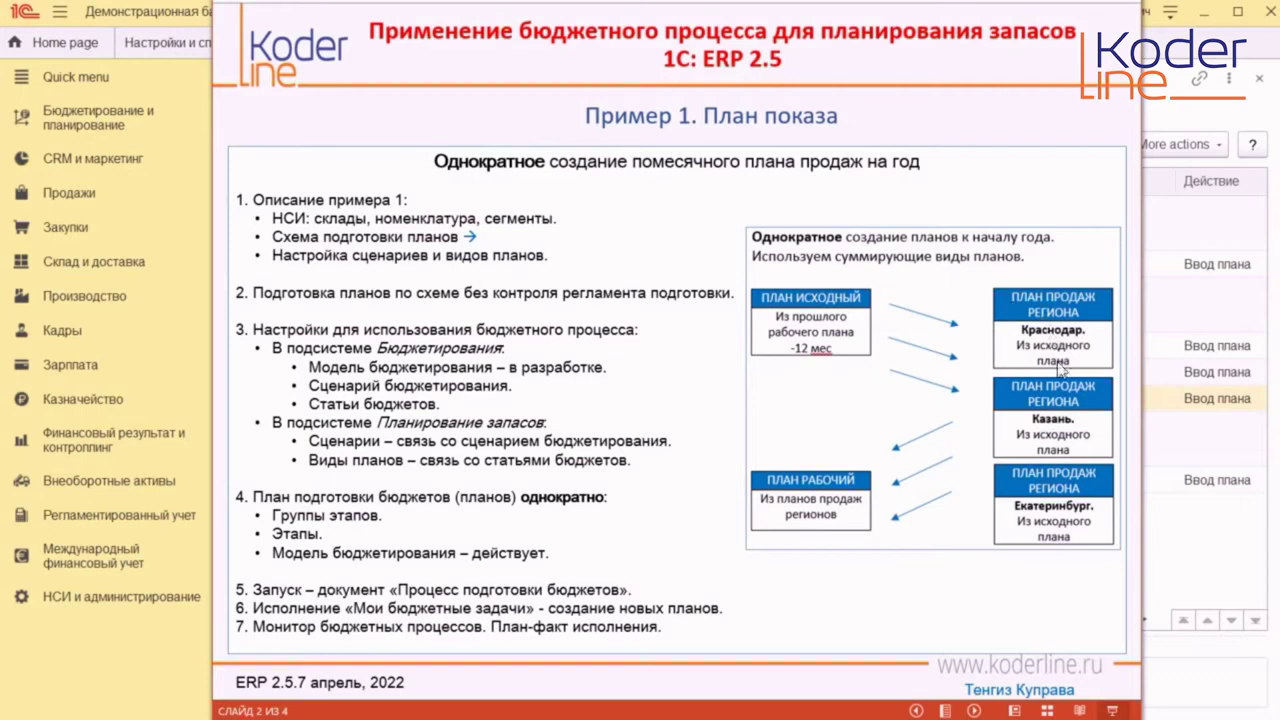
{"action": "left_click", "coordinate": [178, 614]}
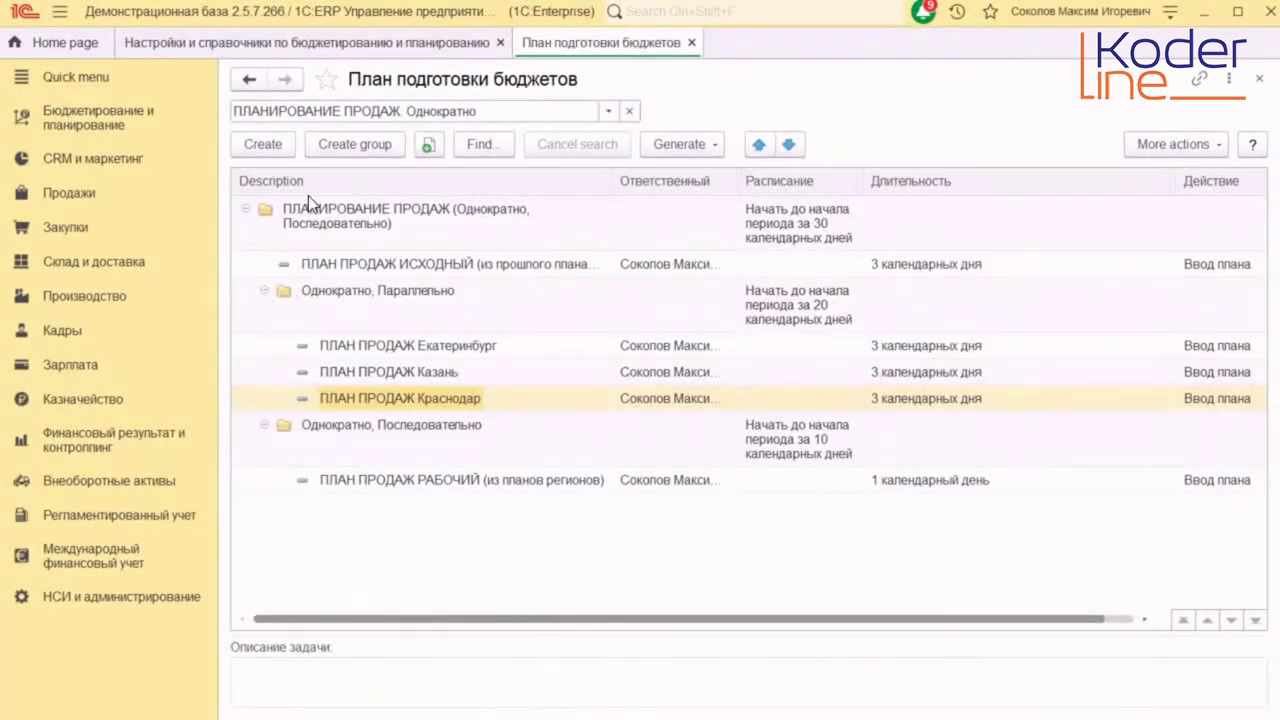
- Go through the stage sequence from the group "ПЛАНИРОВАНИЕ ПРОДАЖ" through the initial and regional plans to "ПЛАН ПРОДАЖ РАБОЧИЙ"
{"action": "left_click", "coordinate": [316, 230]}
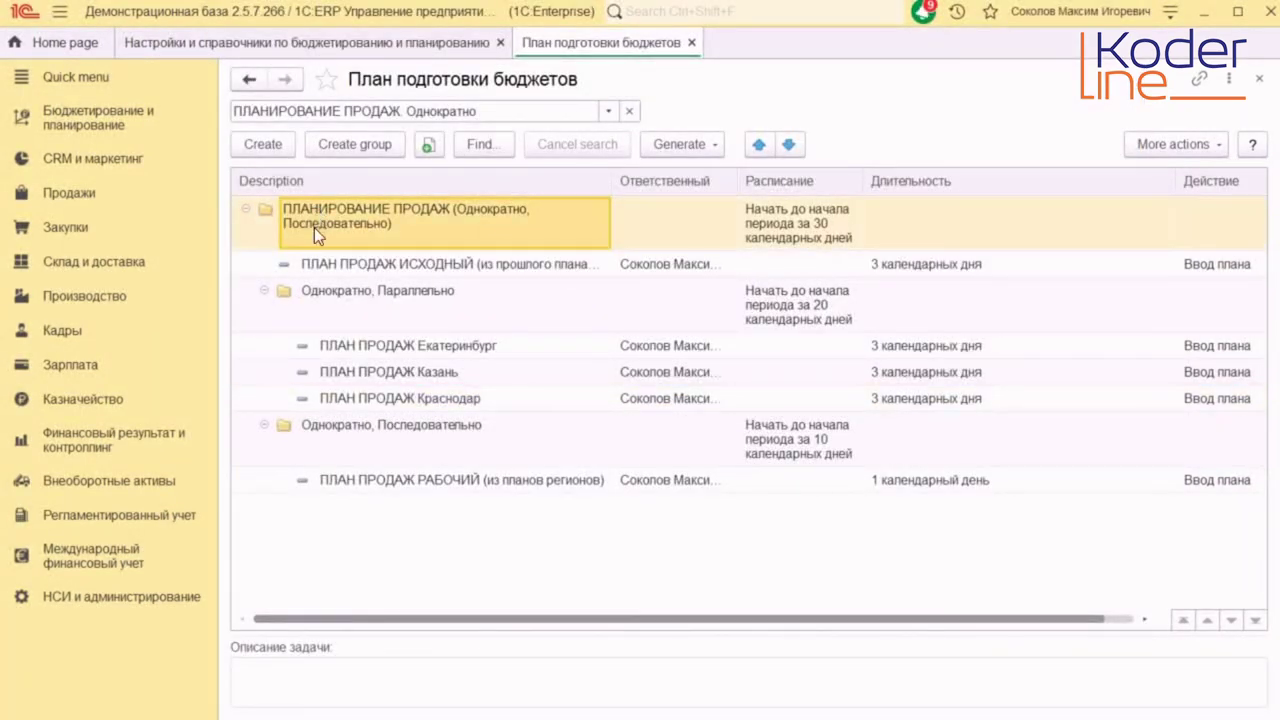
{"action": "left_click", "coordinate": [348, 264]}
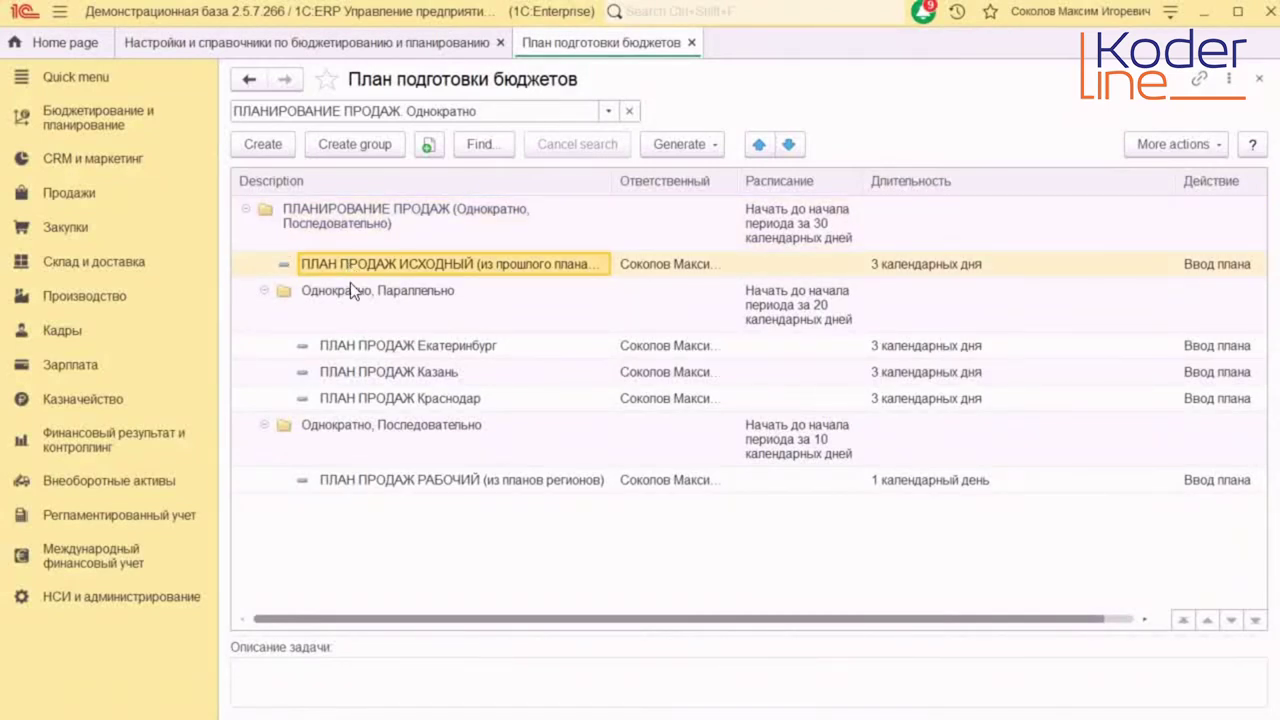
{"action": "left_click", "coordinate": [395, 345]}
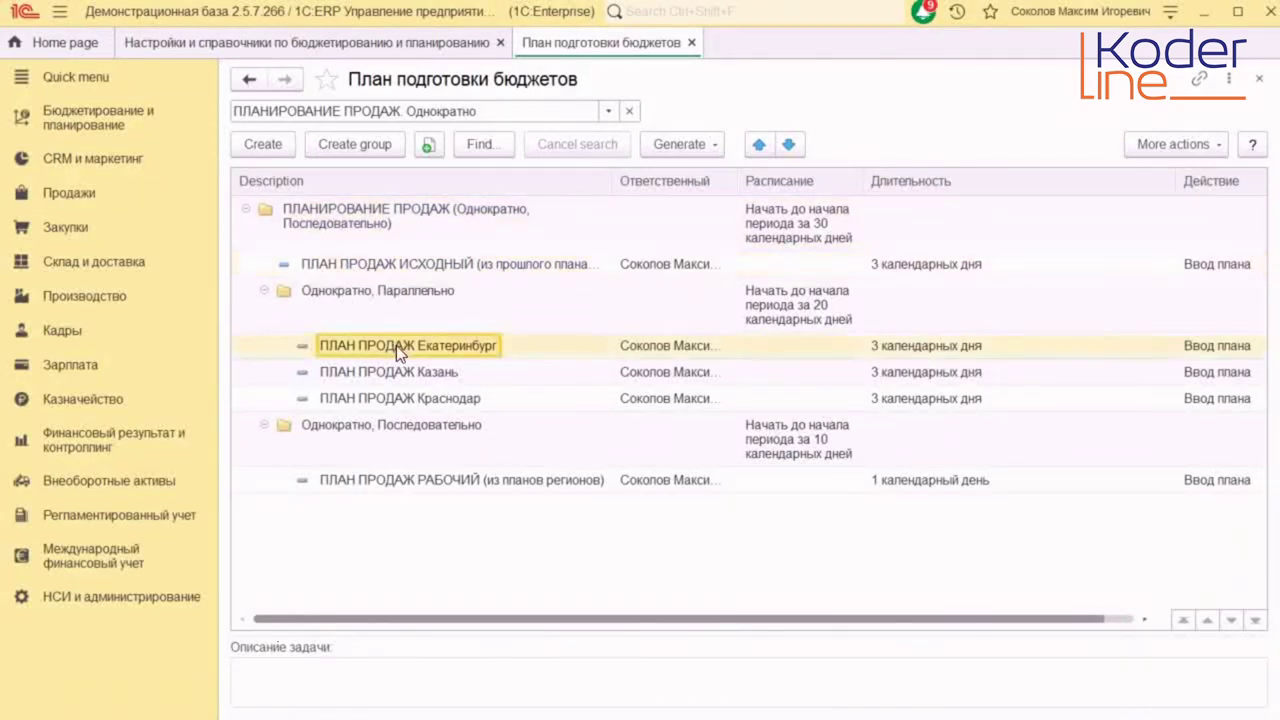
{"action": "left_click", "coordinate": [396, 368]}
{"action": "left_click", "coordinate": [415, 397]}
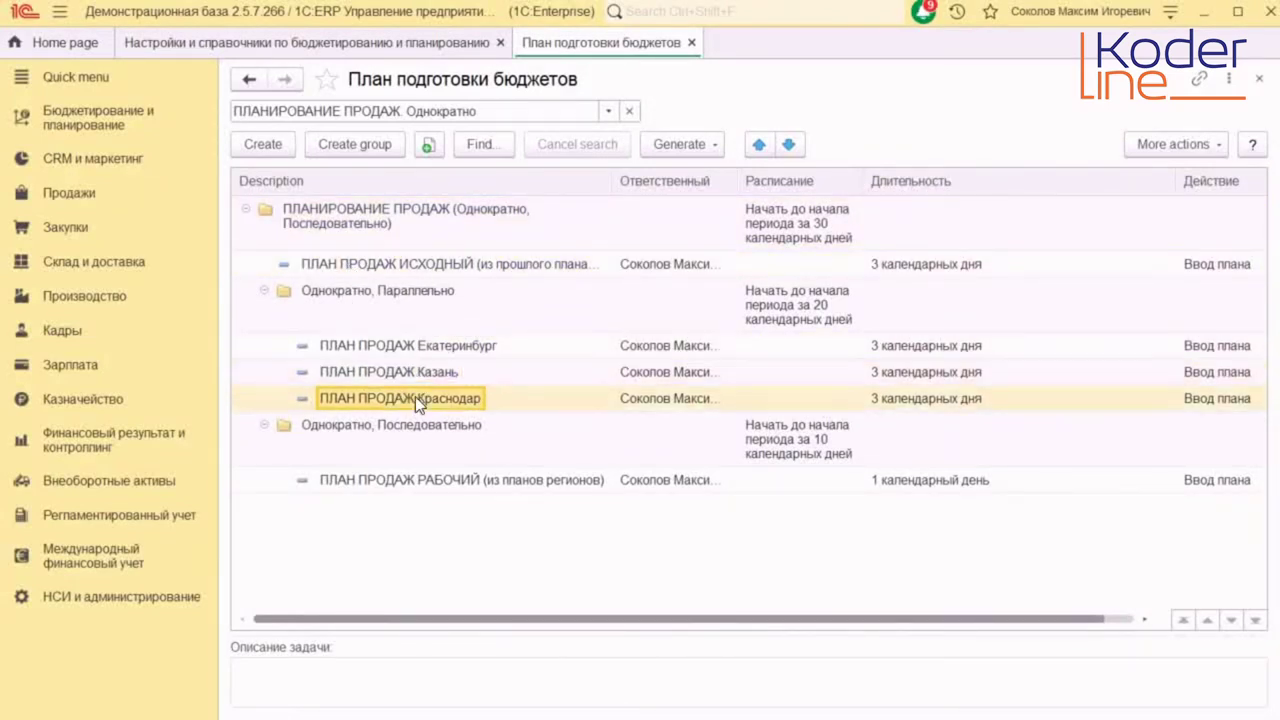
{"action": "left_click", "coordinate": [446, 482]}
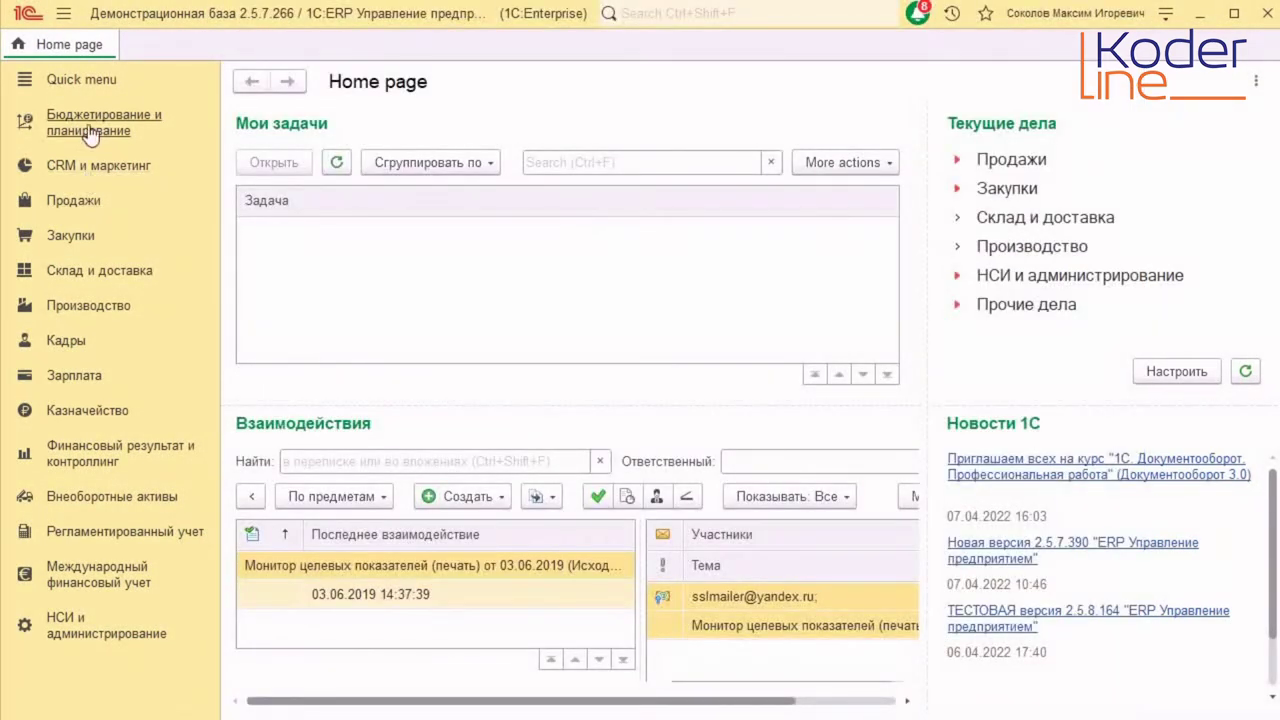
- Open the budget process monitor and generate its 2022 overview report for the model "ПЛАНИРОВАНИЕ ПРОДАЖ. Однократно"
{"action": "left_click", "coordinate": [88, 123]}
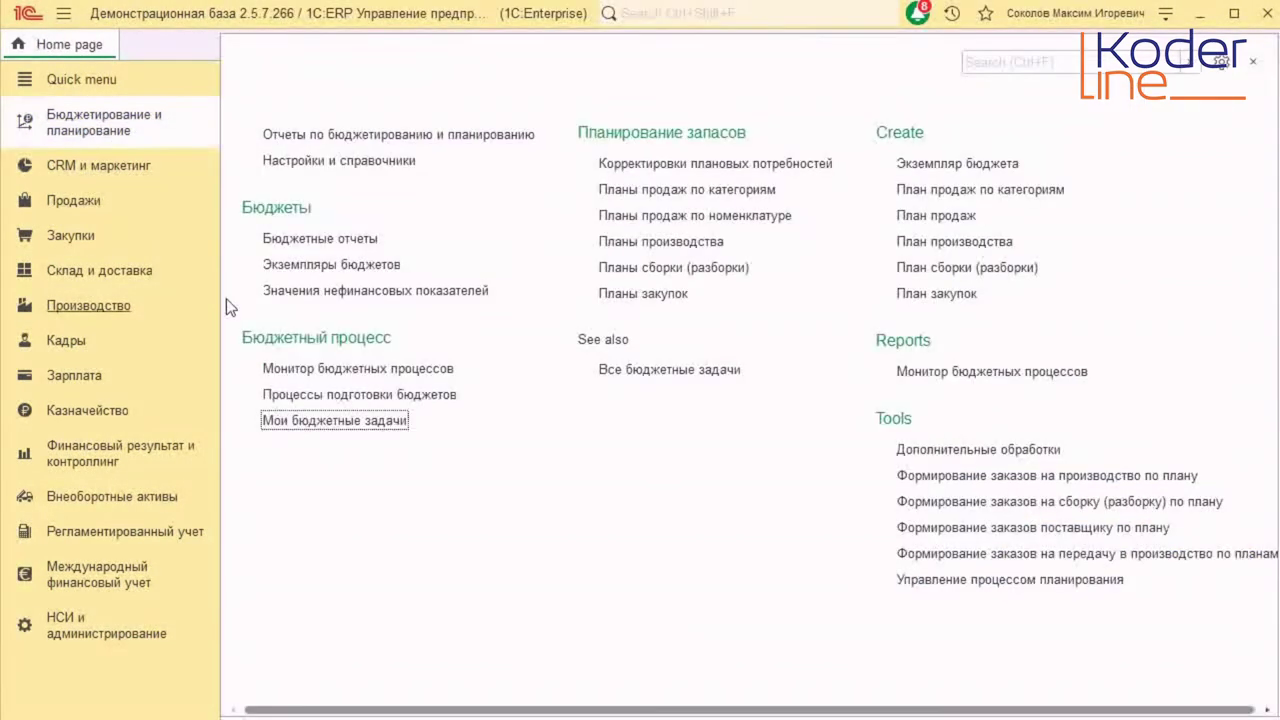
{"action": "left_click", "coordinate": [372, 370]}
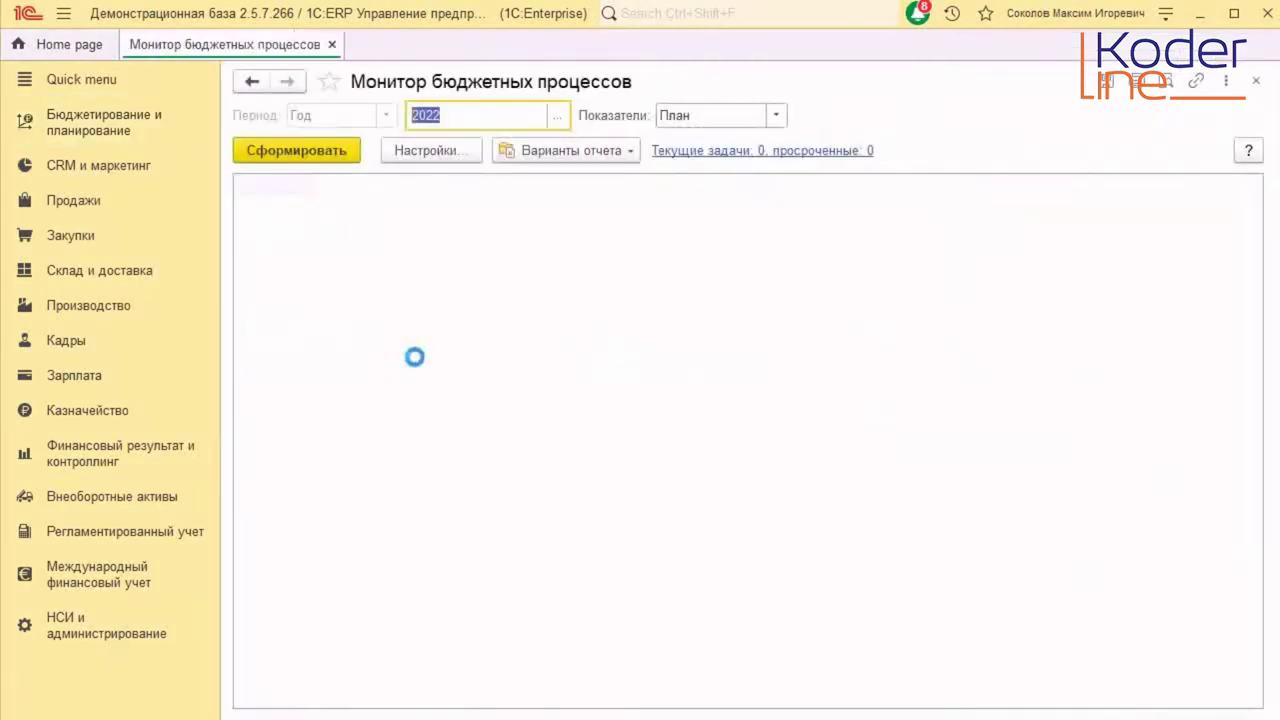
{"action": "left_click", "coordinate": [456, 153]}
{"action": "left_click", "coordinate": [888, 235]}
{"action": "left_click", "coordinate": [713, 262]}
{"action": "left_click", "coordinate": [681, 512]}
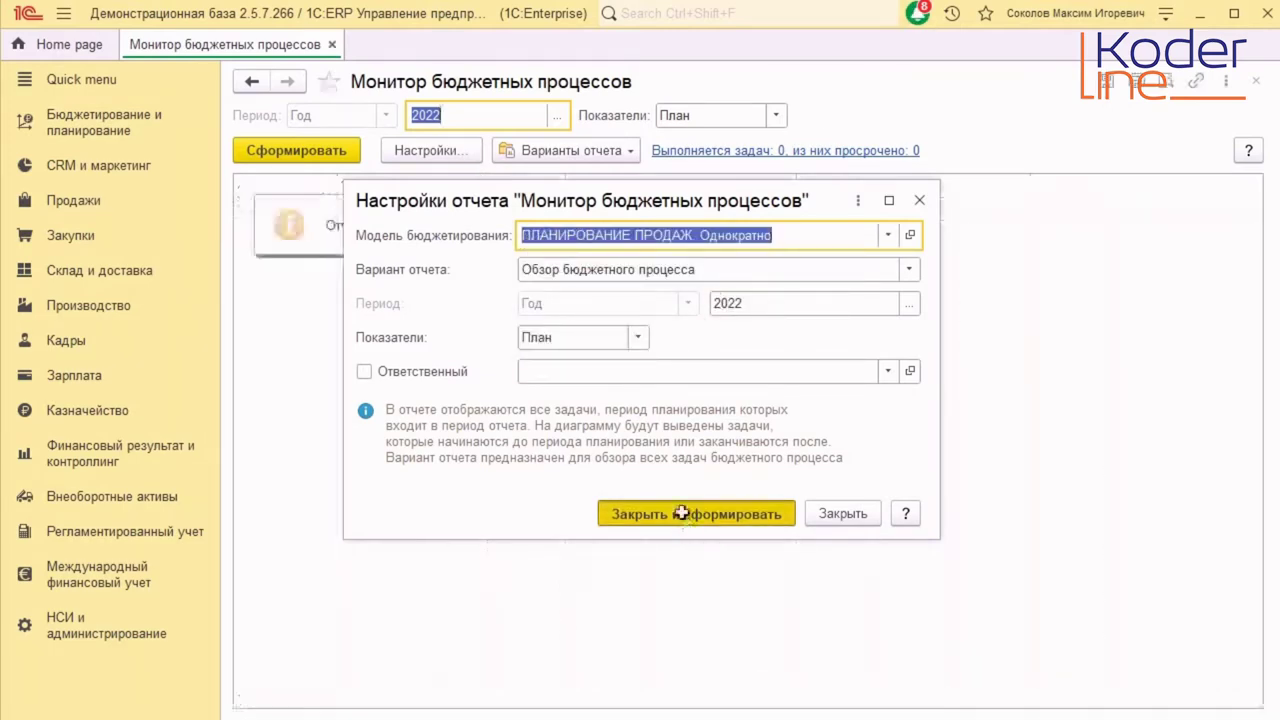
- Switch the monitor's indicators to "План - факт" and regenerate the report
{"action": "left_click", "coordinate": [776, 115]}
{"action": "left_click", "coordinate": [729, 205]}
{"action": "left_click", "coordinate": [277, 151]}
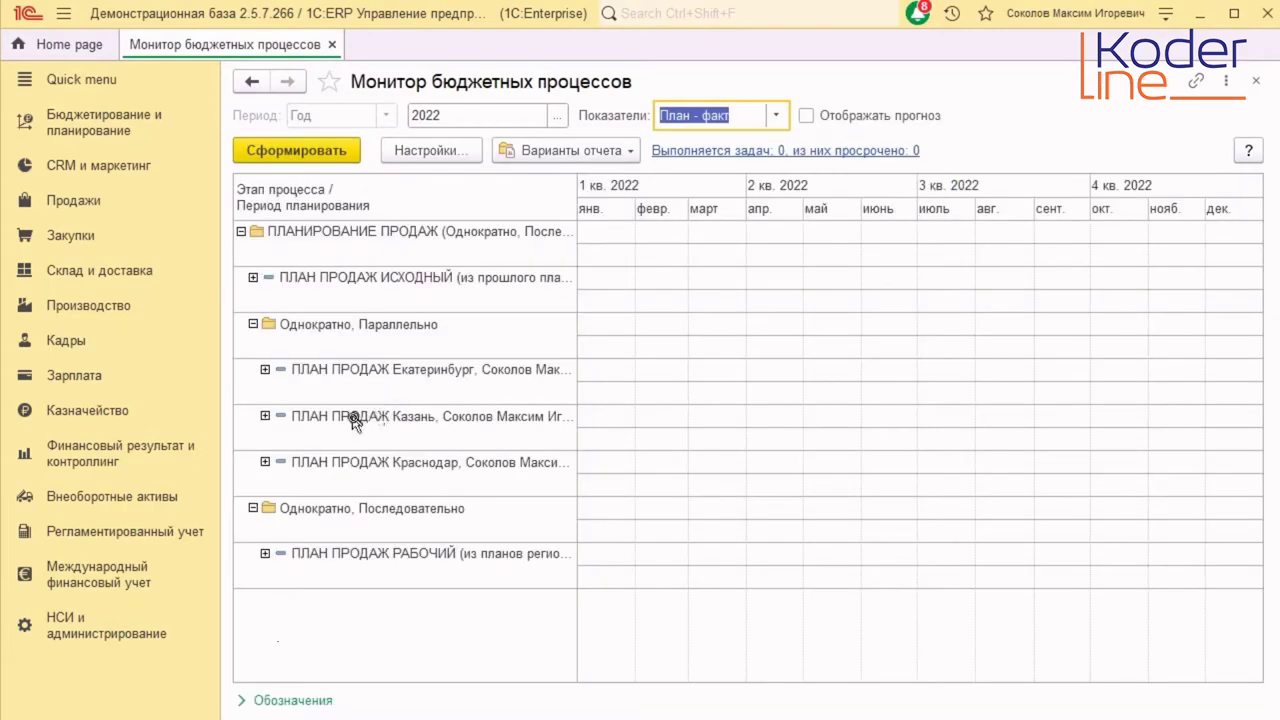
- Open the list of budget preparation processes and the list of own budget tasks
{"action": "left_click", "coordinate": [97, 133]}
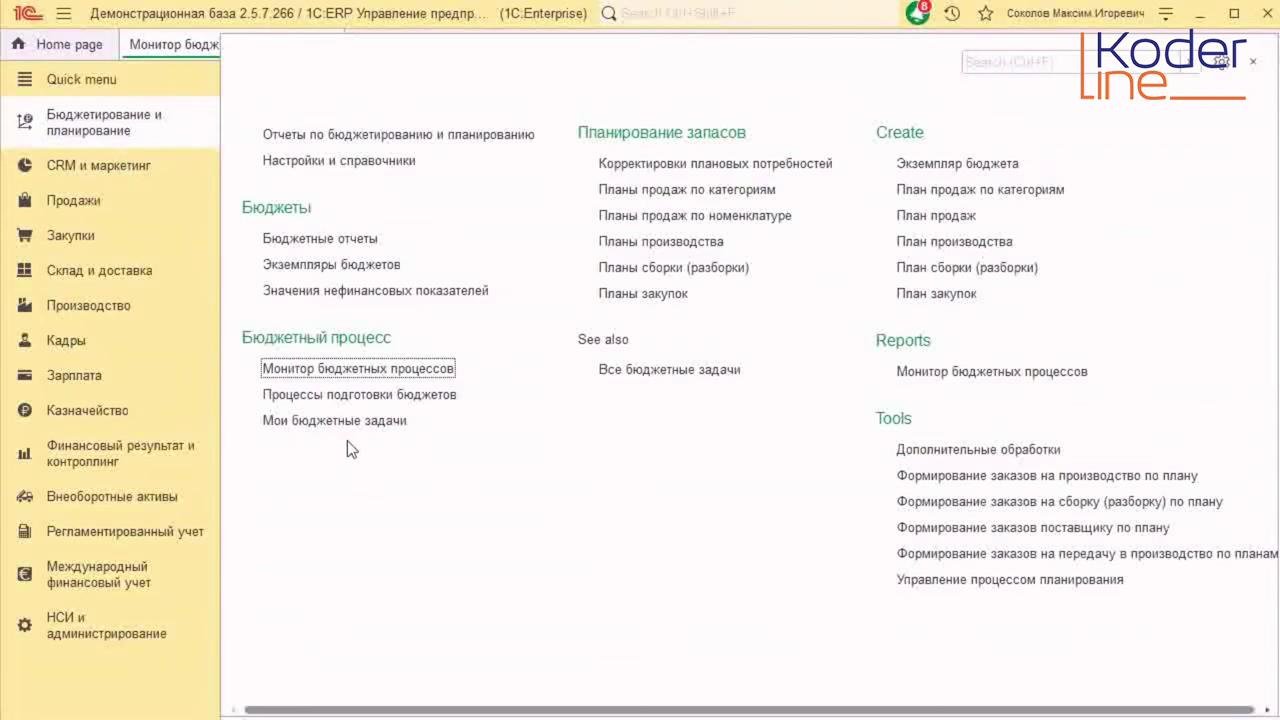
{"action": "left_click", "coordinate": [352, 398]}
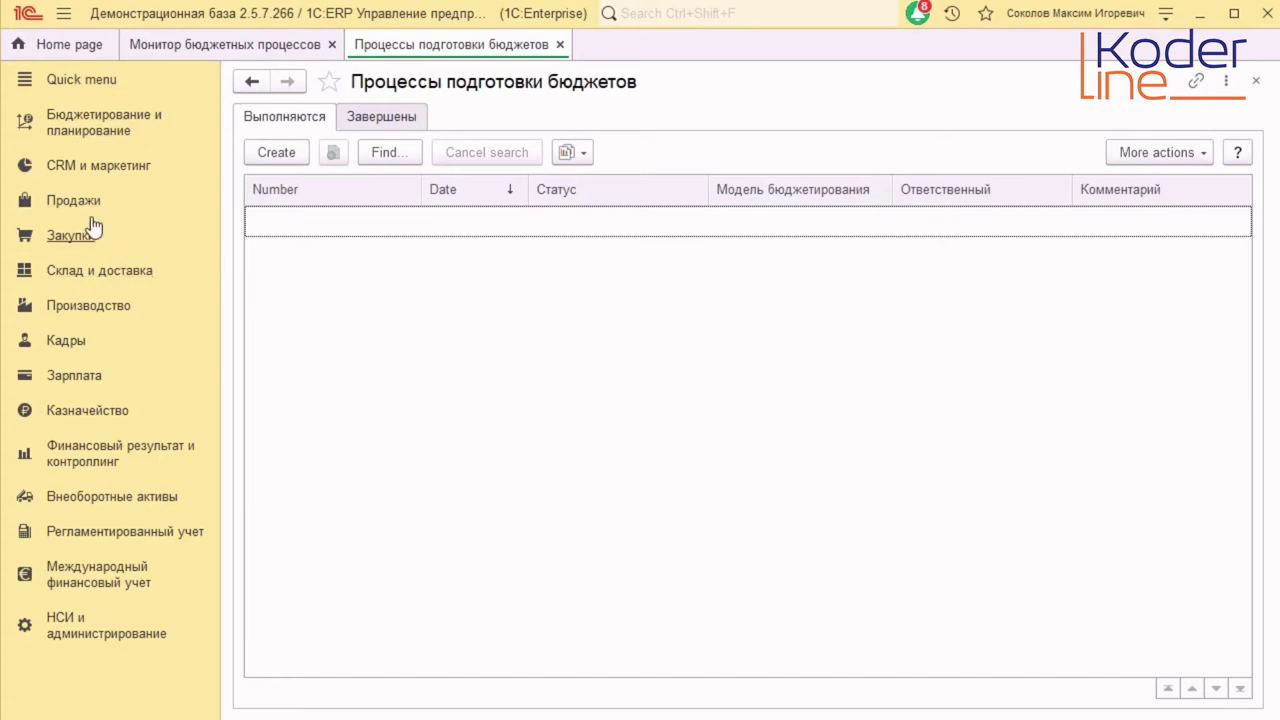
{"action": "left_click", "coordinate": [50, 135]}
{"action": "left_click", "coordinate": [333, 421]}
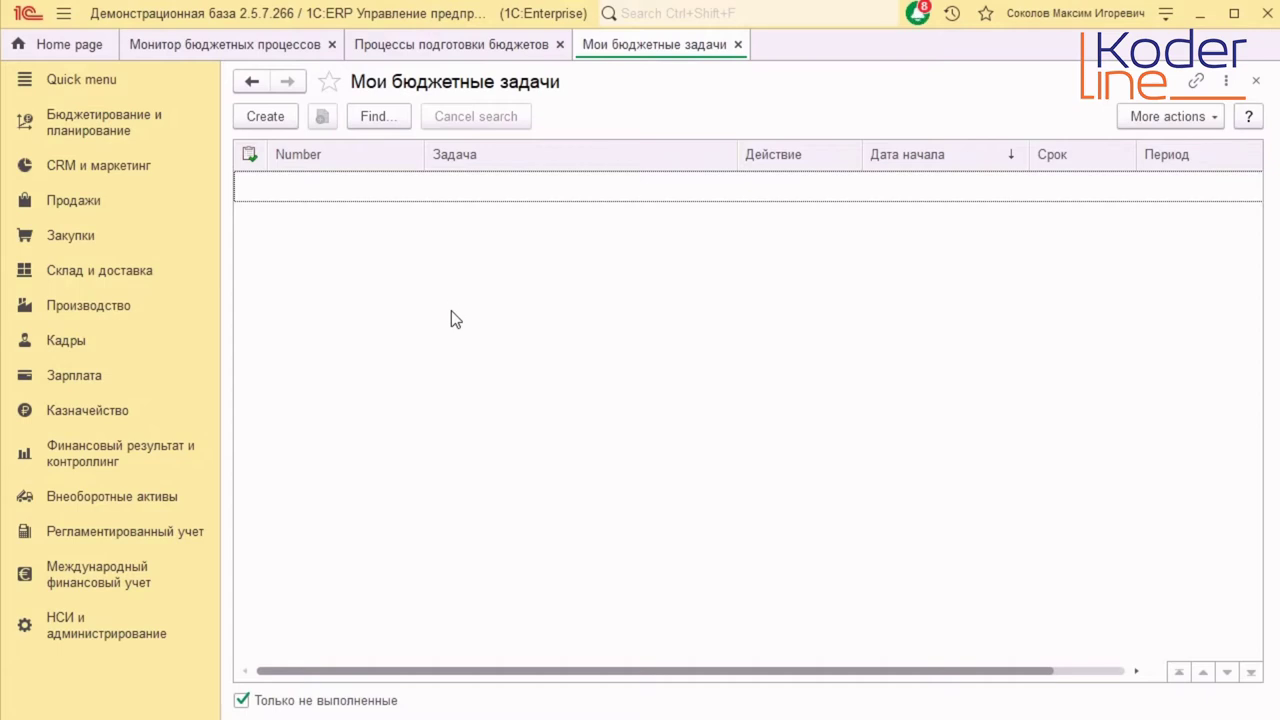
- Create a budget preparation process with model "ПЛАНИРОВАНИЕ ПРОДАЖ. Однократно" and stage group "ПЛАНИРОВАНИЕ ПРОДАЖ (Однократно, Последовательно)"
{"action": "left_click", "coordinate": [456, 47]}
{"action": "left_click", "coordinate": [276, 152]}
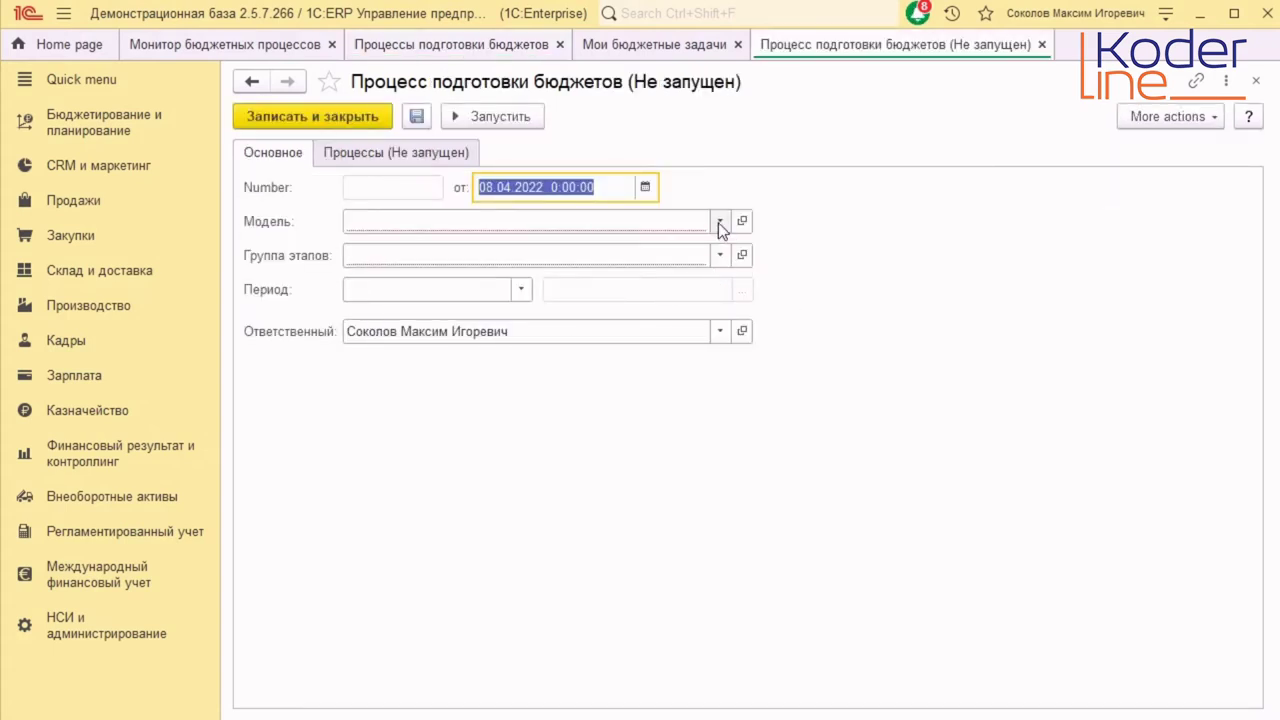
{"action": "left_click", "coordinate": [719, 222]}
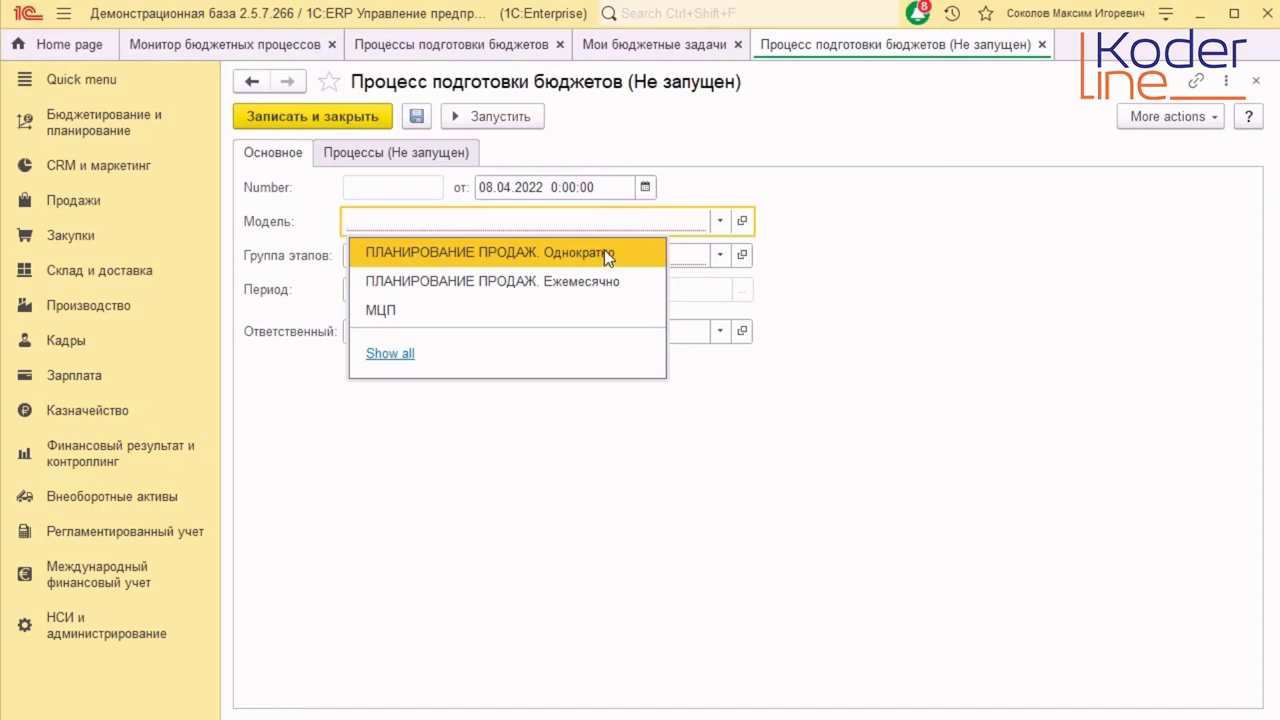
{"action": "left_click", "coordinate": [604, 252]}
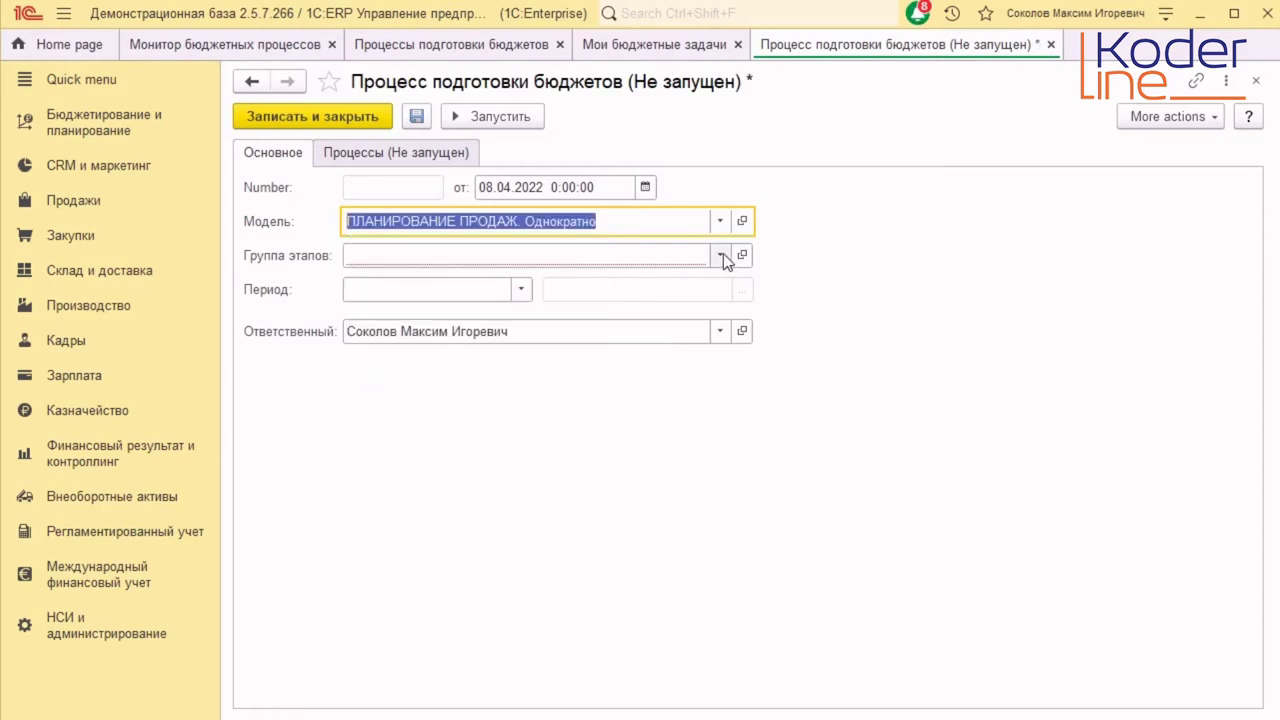
{"action": "left_click", "coordinate": [722, 256]}
{"action": "left_click", "coordinate": [390, 329]}
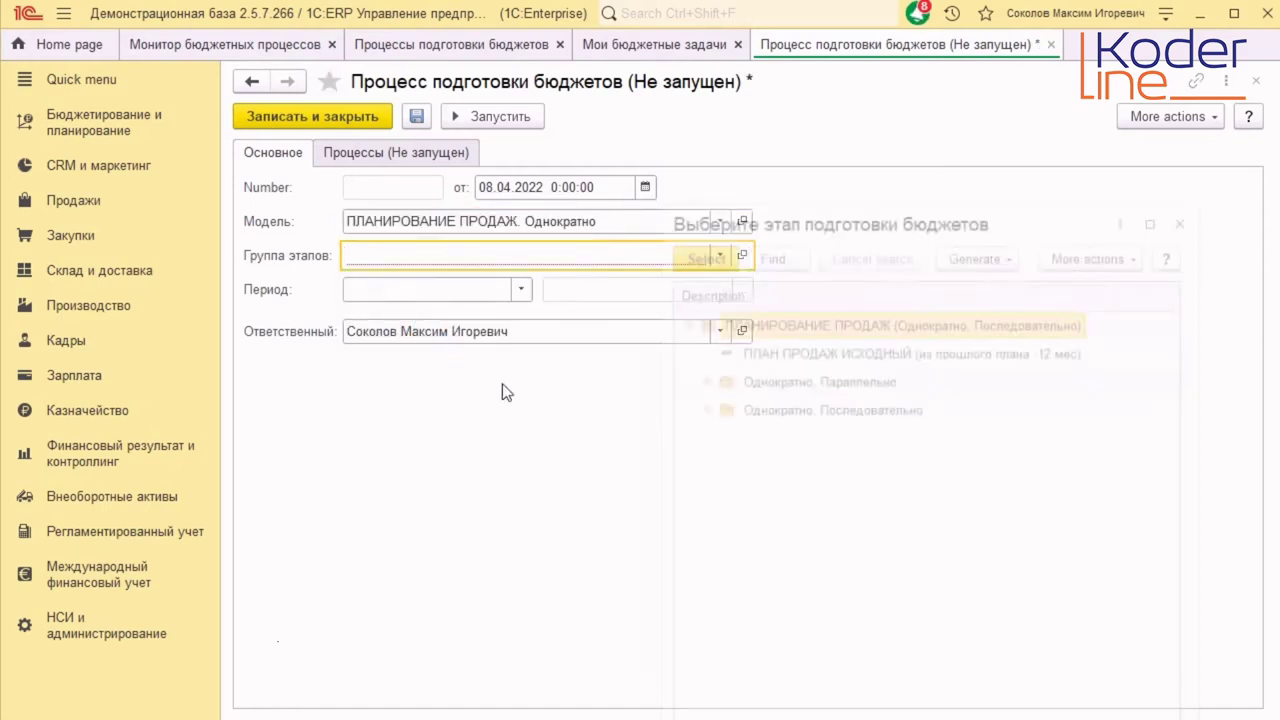
{"action": "left_click", "coordinate": [682, 319]}
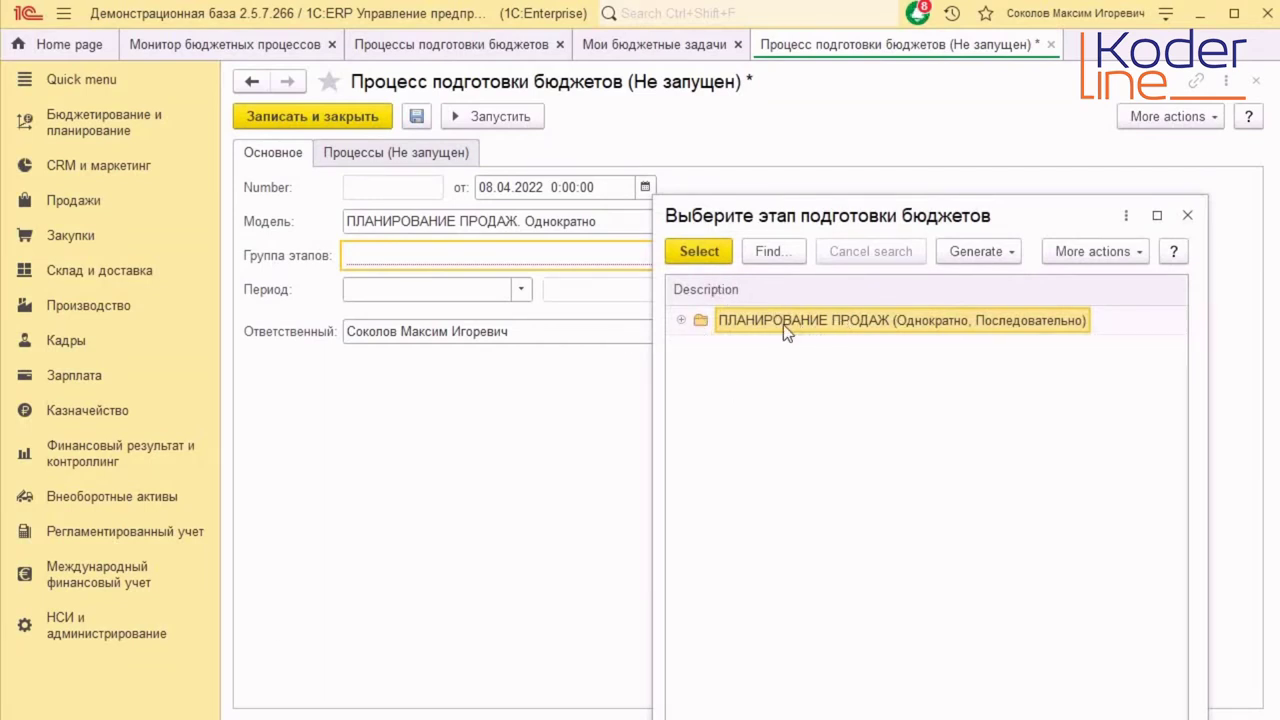
{"action": "left_click", "coordinate": [702, 251]}
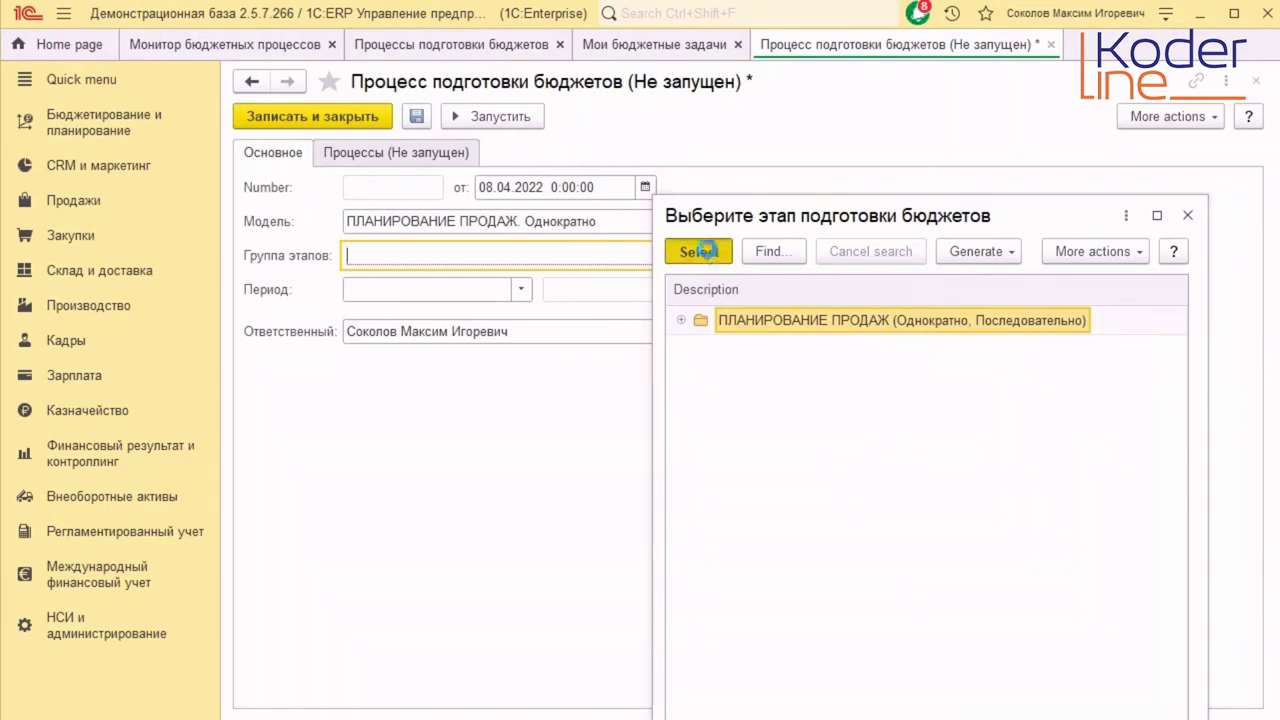
- Review the stages of the new budget preparation process, launch the process and refresh the stage list
{"action": "left_click", "coordinate": [452, 156]}
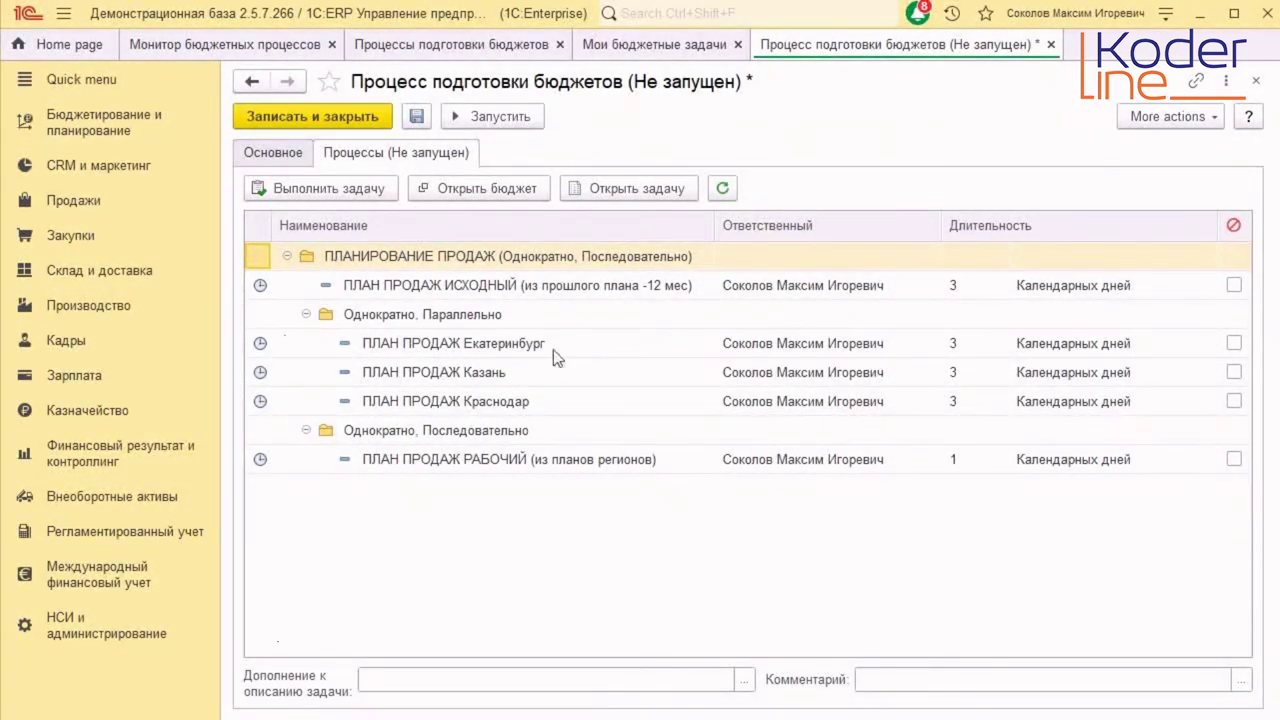
{"action": "left_click", "coordinate": [503, 117]}
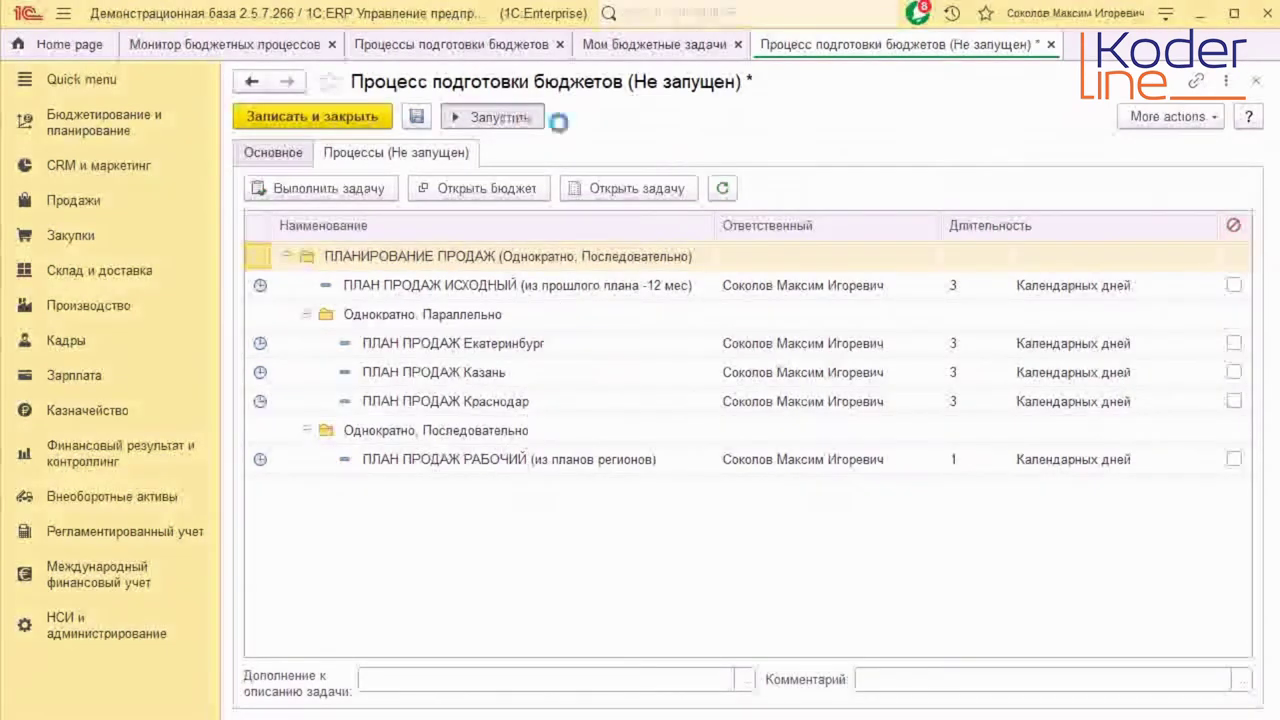
{"action": "left_click", "coordinate": [729, 189]}
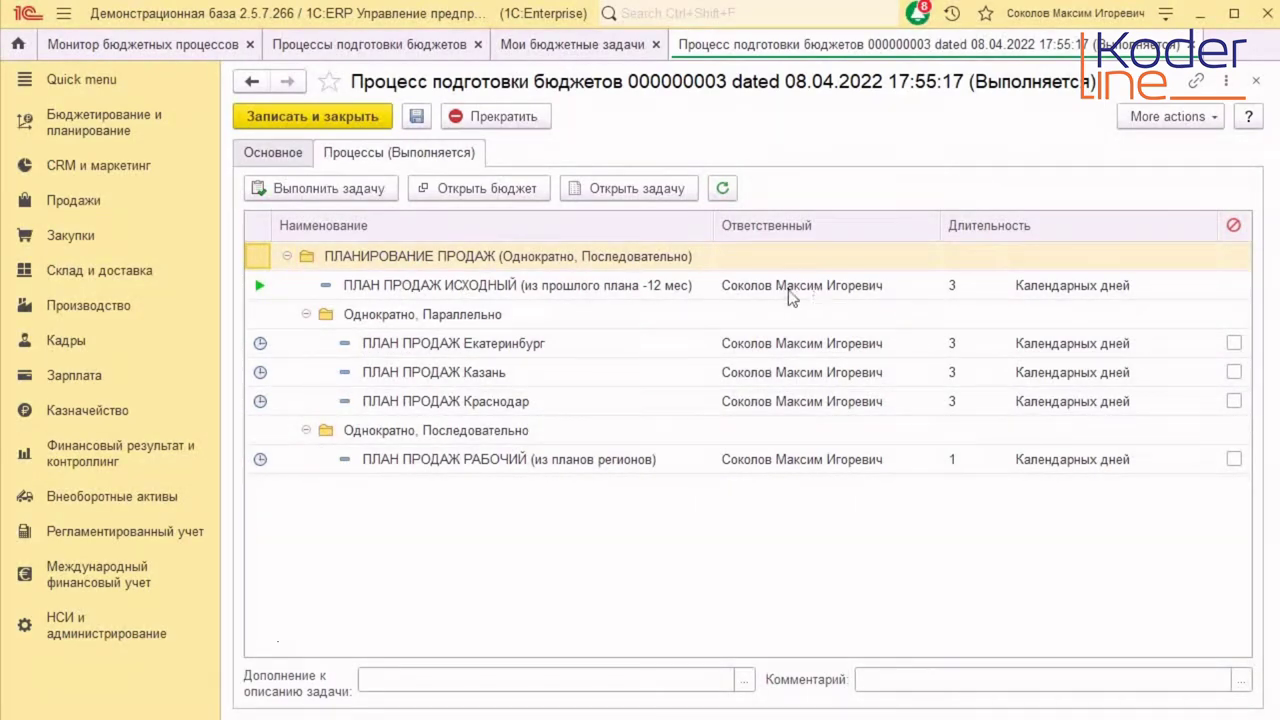
- Refresh the list of own budget tasks
{"action": "left_click", "coordinate": [603, 45]}
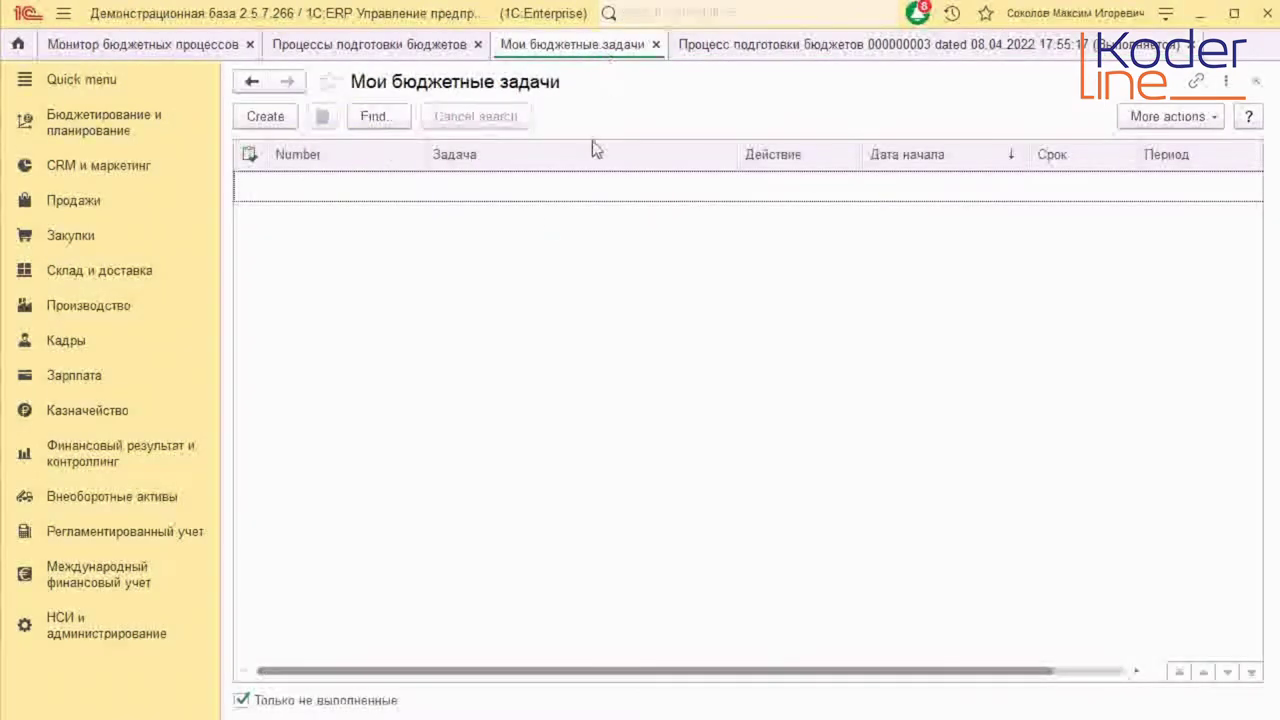
{"action": "left_click", "coordinate": [1163, 116]}
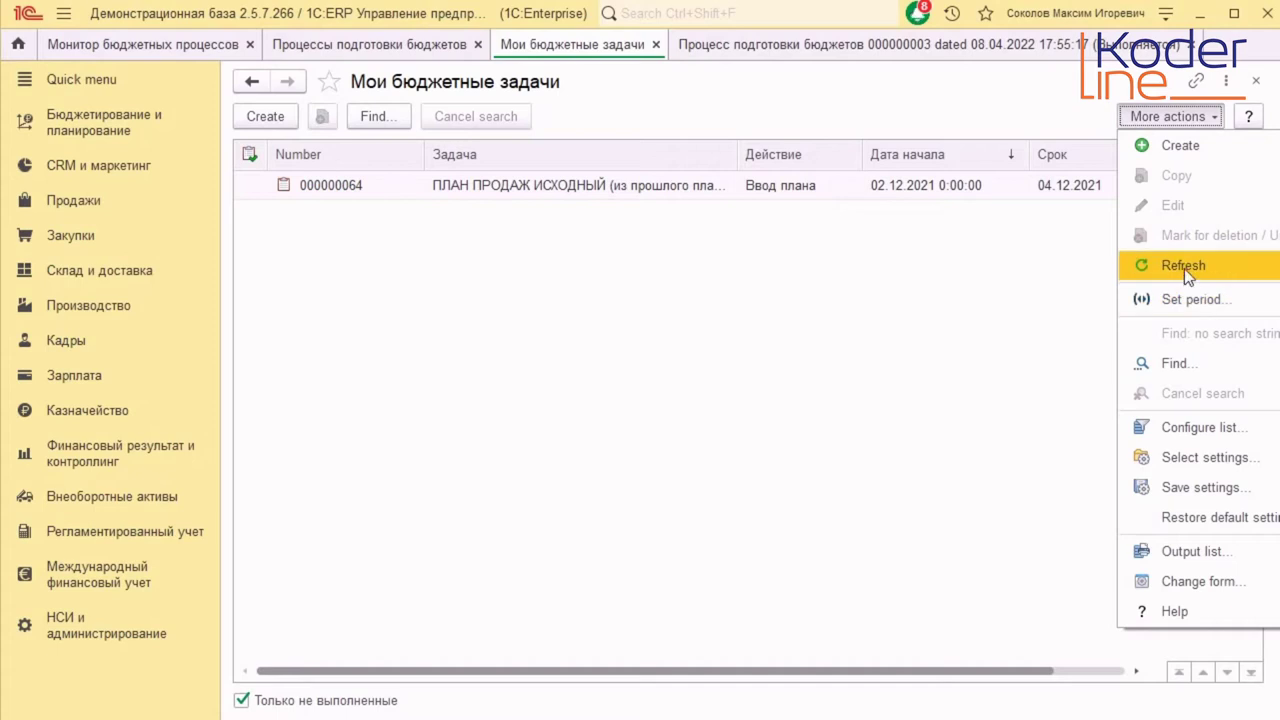
{"action": "left_click", "coordinate": [1182, 265]}
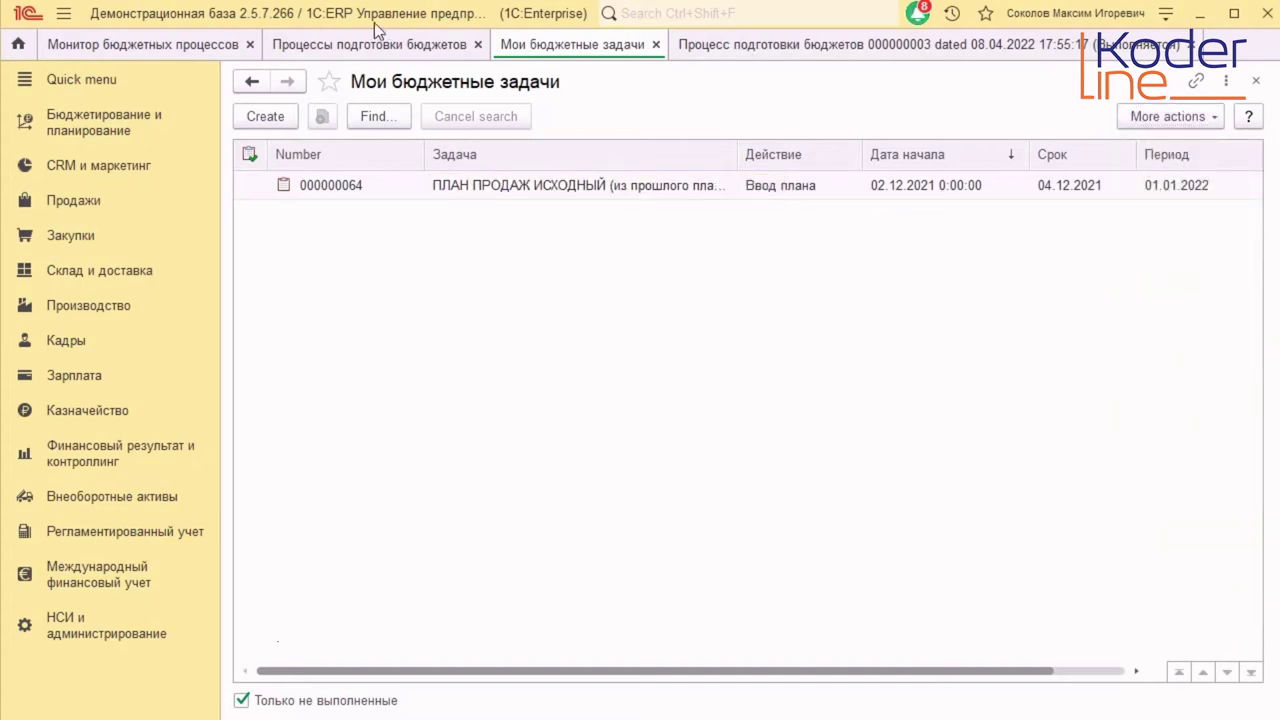
- Regenerate the budget process monitor for 2022 and expand its colour legend
{"action": "left_click", "coordinate": [183, 44]}
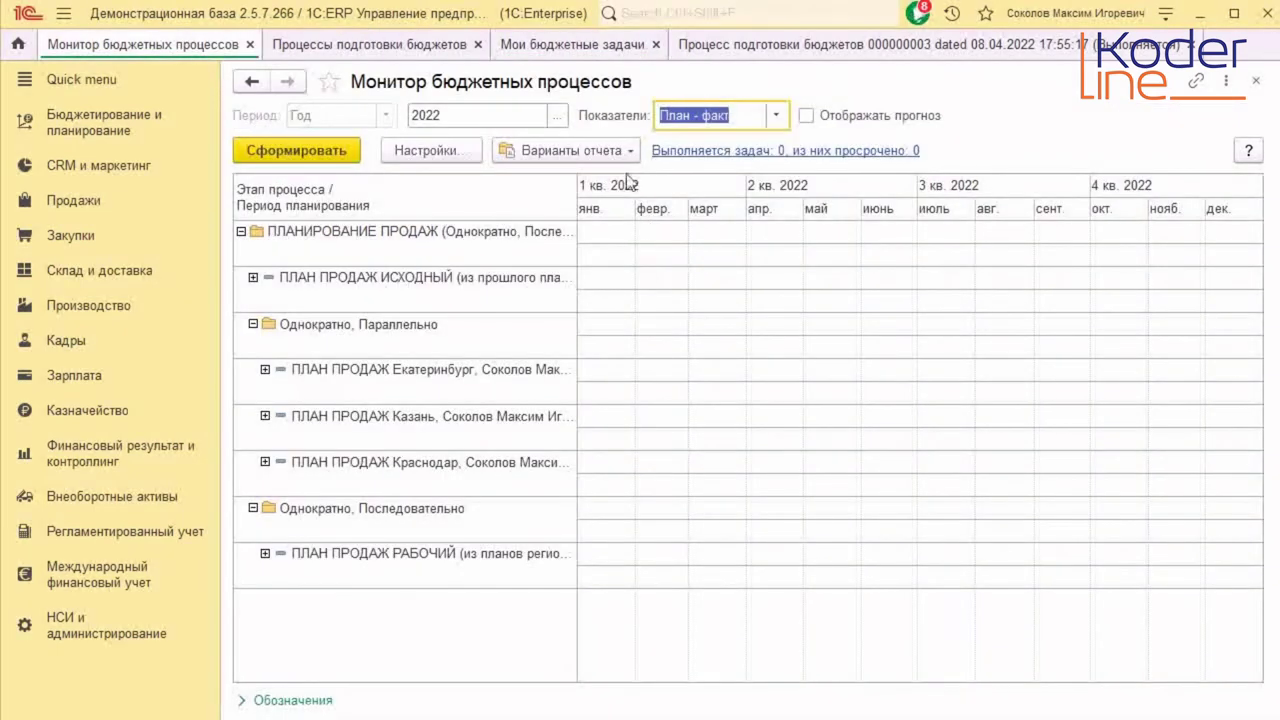
{"action": "left_click", "coordinate": [333, 150]}
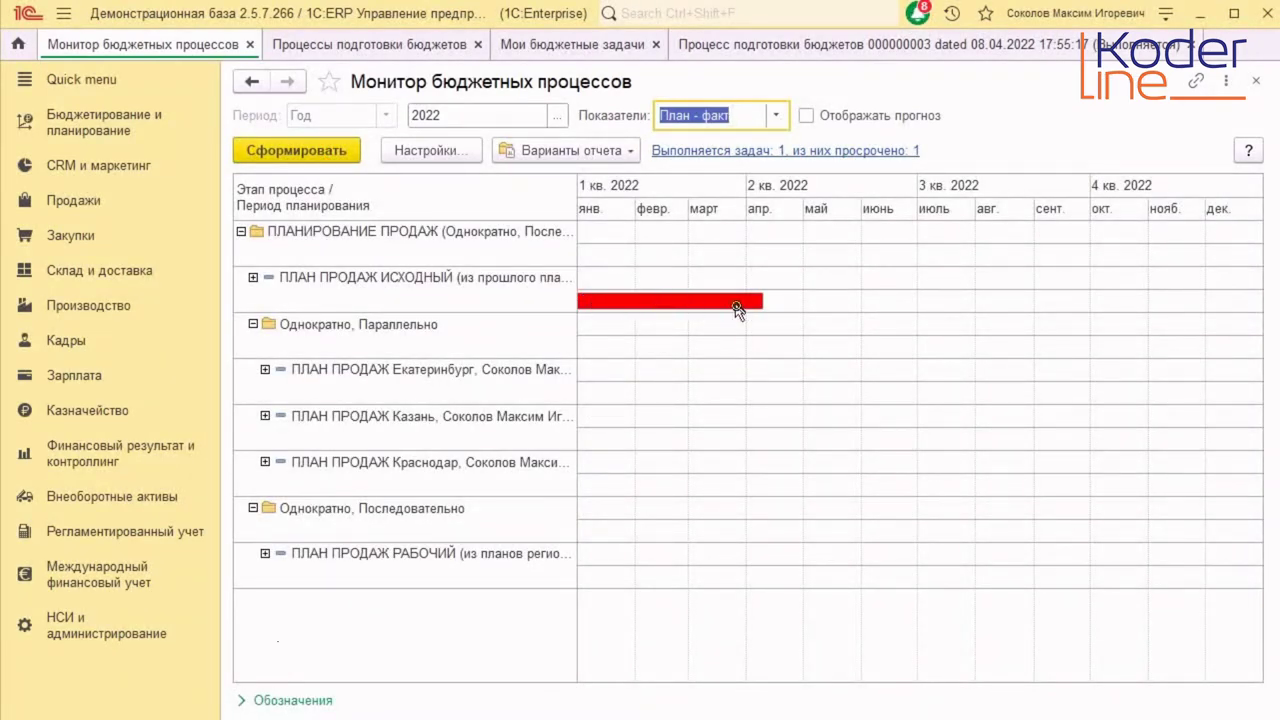
{"action": "left_click", "coordinate": [241, 700]}
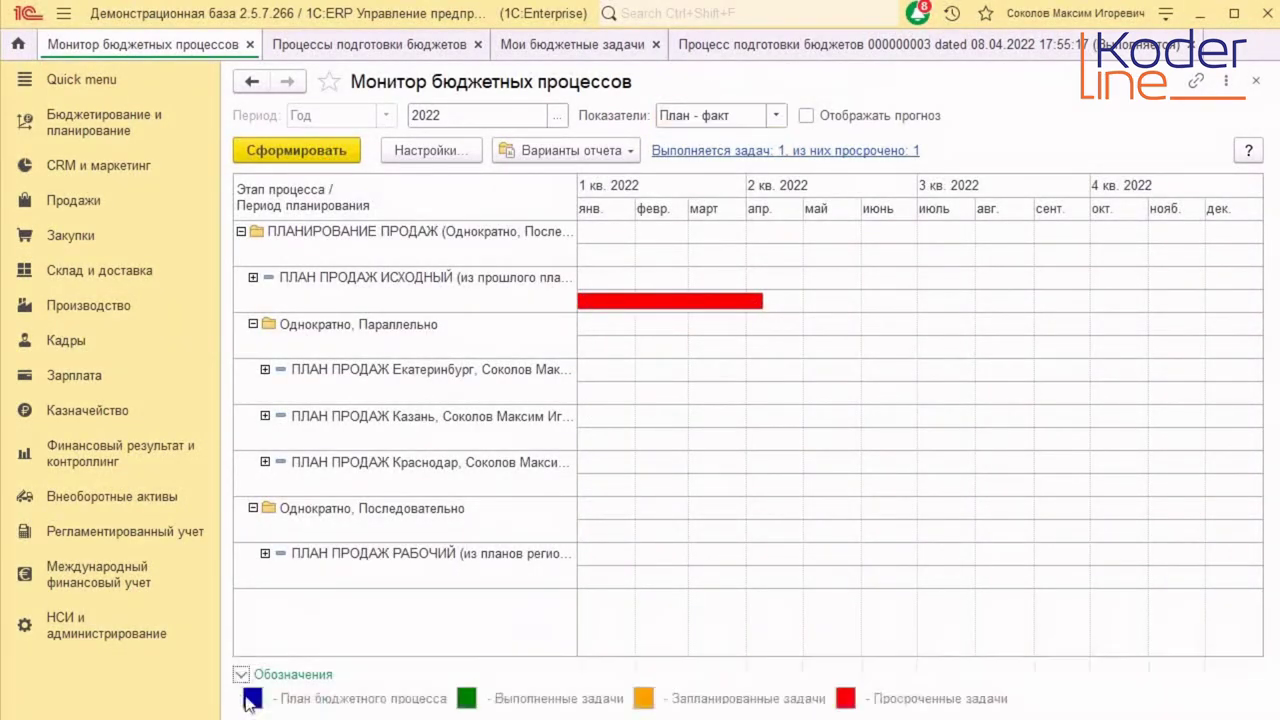
- Inspect the task behind the red bar of the stage "ПЛАН ПРОДАЖ ИСХОДНЫЙ" in the monitor chart, and close it
{"action": "left_click", "coordinate": [733, 301]}
{"action": "double_click", "coordinate": [733, 301]}
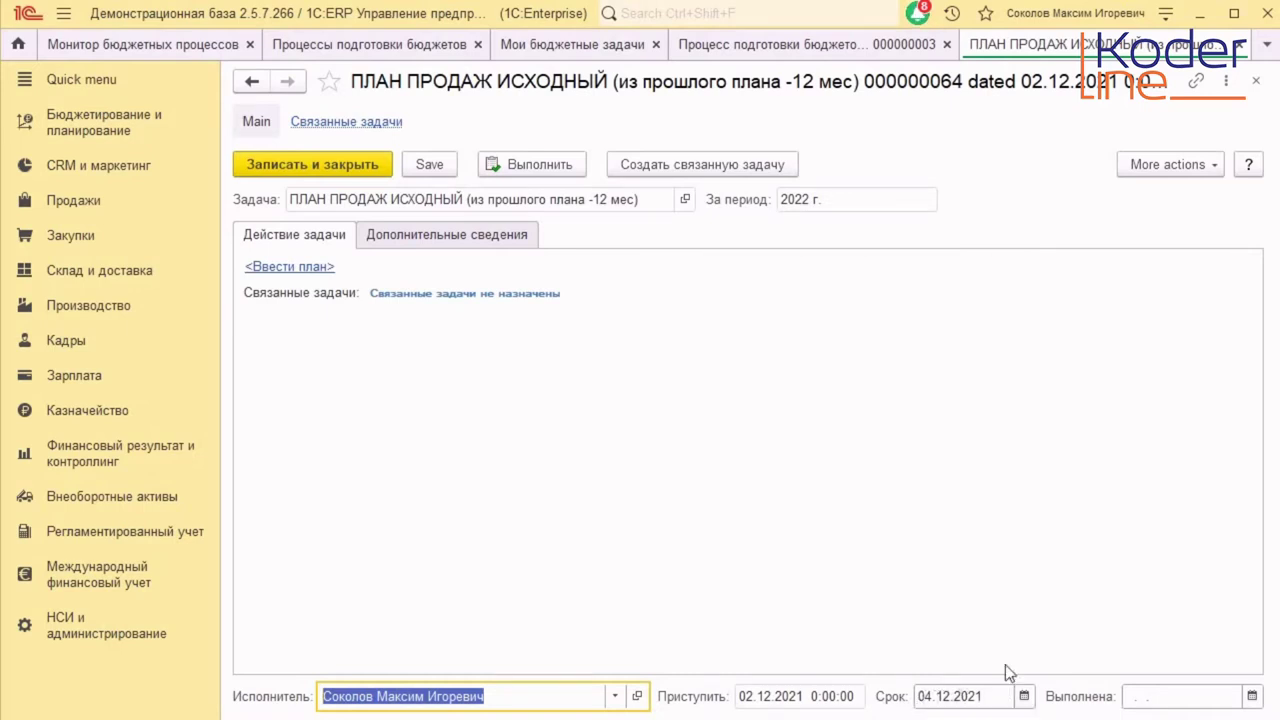
{"action": "left_click", "coordinate": [1256, 80]}
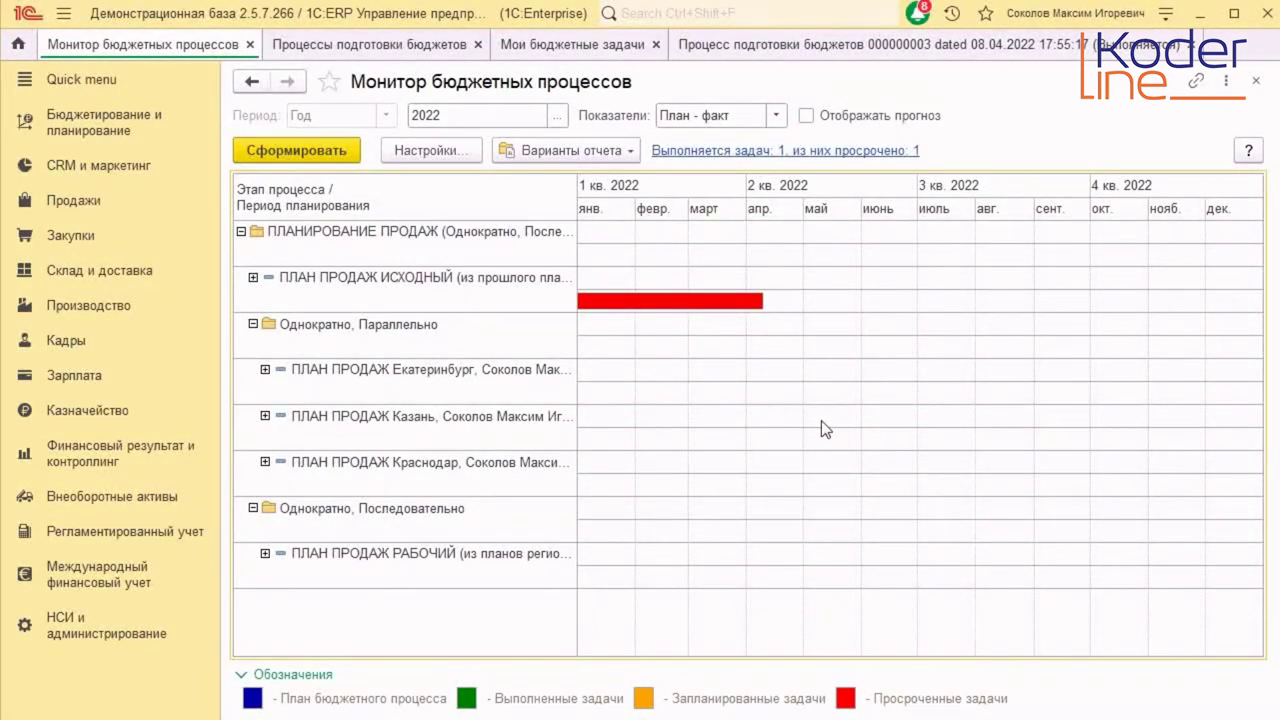
- Create a new sales plan document from the budget task "ПЛАН ПРОДАЖ ИСХОДНЫЙ (из прошлого плана -12 мес)"
{"action": "left_click", "coordinate": [1075, 47]}
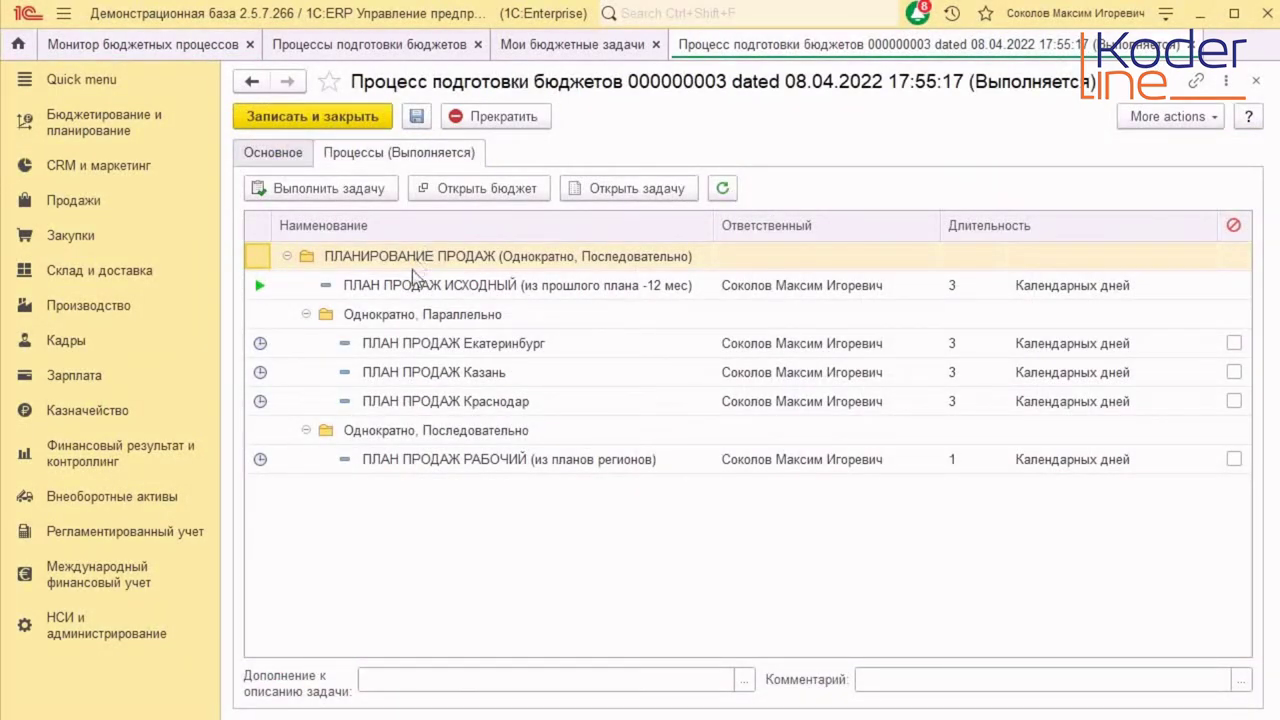
{"action": "left_click", "coordinate": [410, 288]}
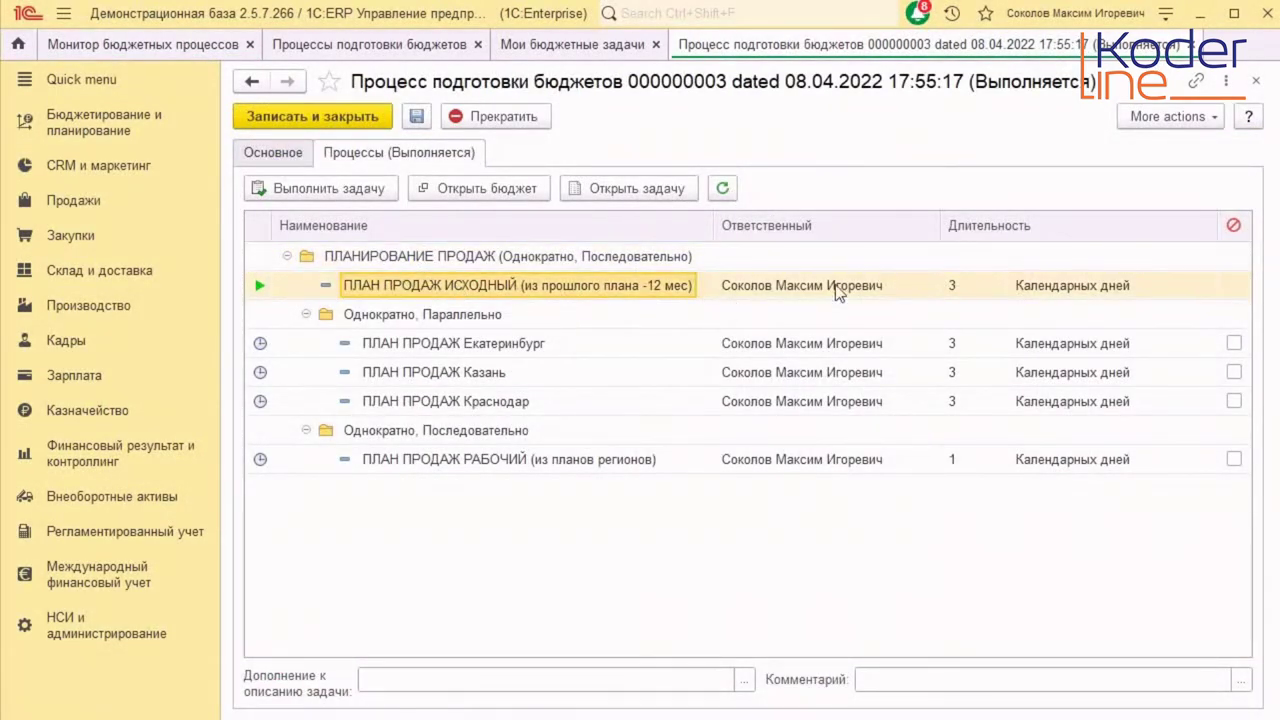
{"action": "left_click", "coordinate": [593, 47]}
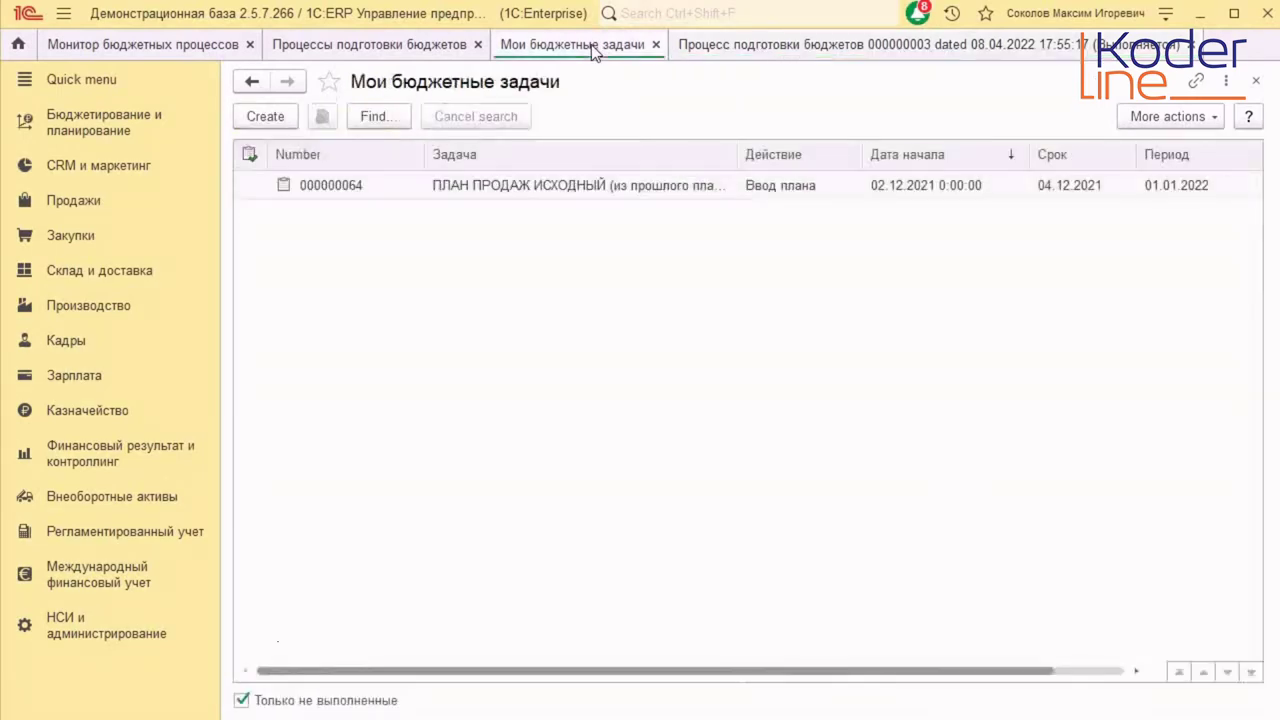
{"action": "left_click", "coordinate": [595, 190]}
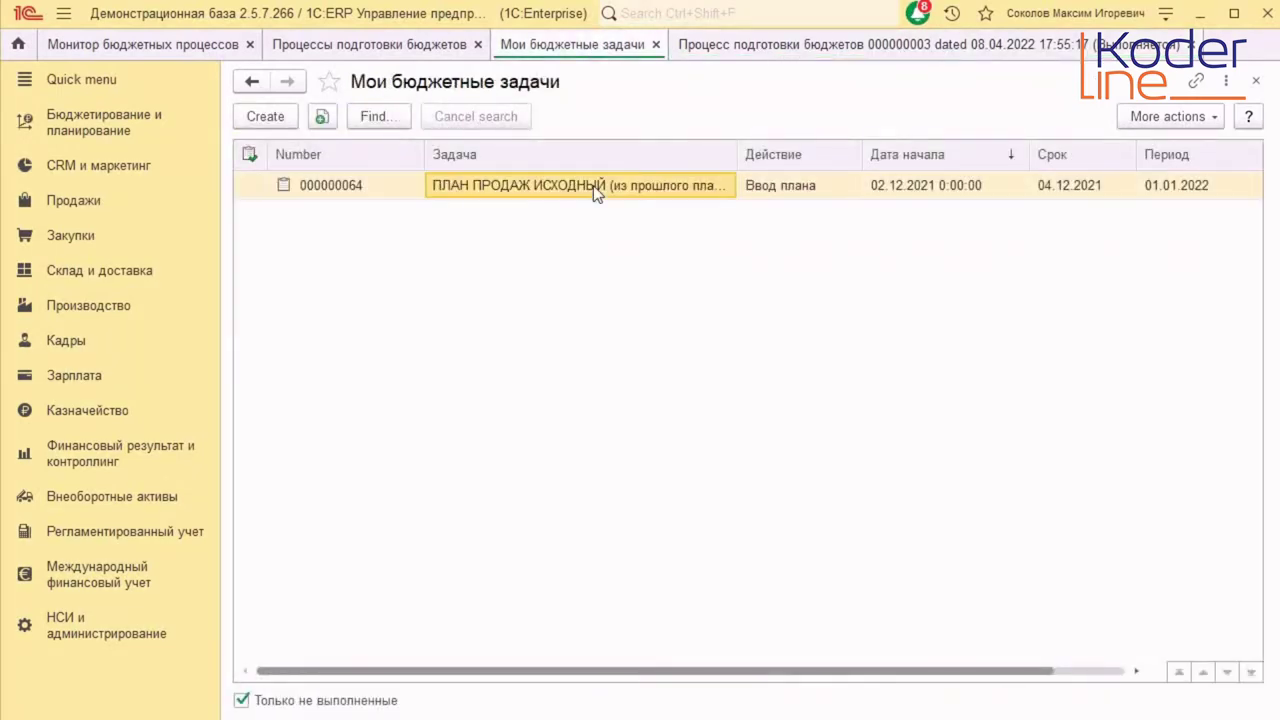
{"action": "double_click", "coordinate": [593, 190]}
{"action": "left_click", "coordinate": [305, 268]}
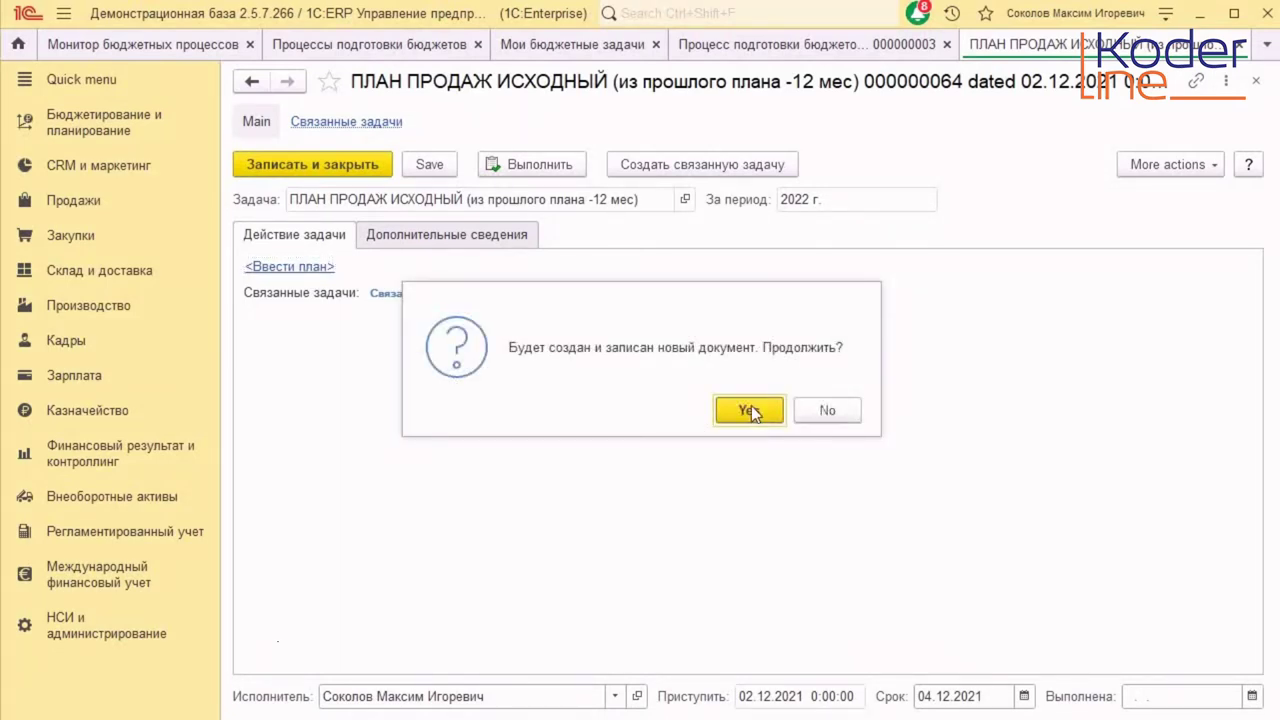
{"action": "left_click", "coordinate": [750, 408]}
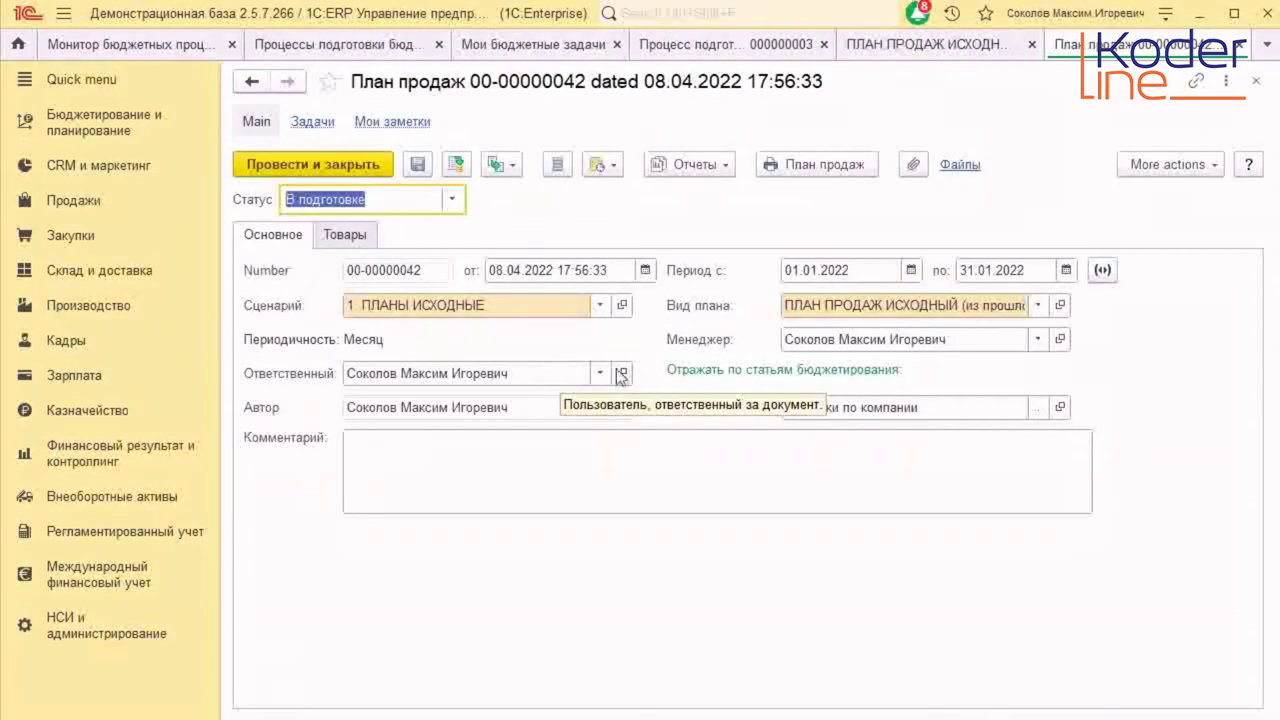
- Reselect plan type "ПЛАН ПРОДАЖ ИСХОДНЫЙ" with its filling rule updated, and set the plan period to 01.01.2022–31.12.2022
{"action": "left_click", "coordinate": [1039, 305]}
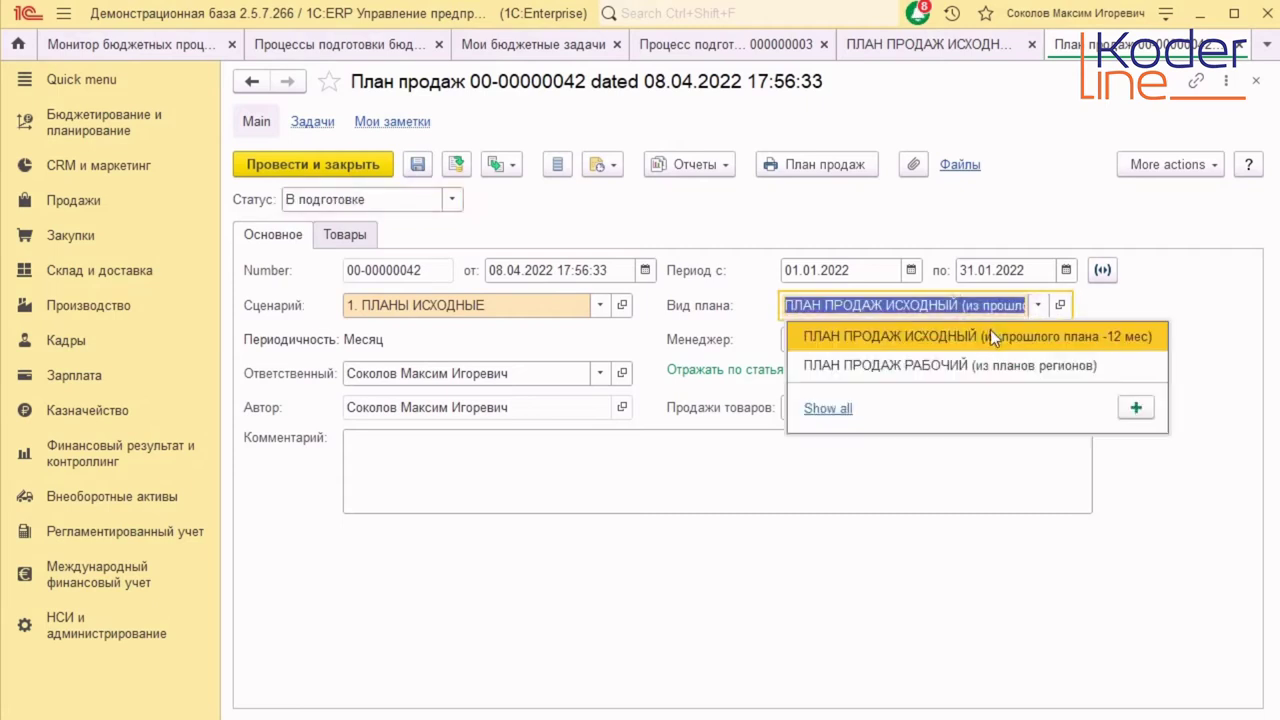
{"action": "left_click", "coordinate": [998, 334]}
{"action": "left_click", "coordinate": [636, 406]}
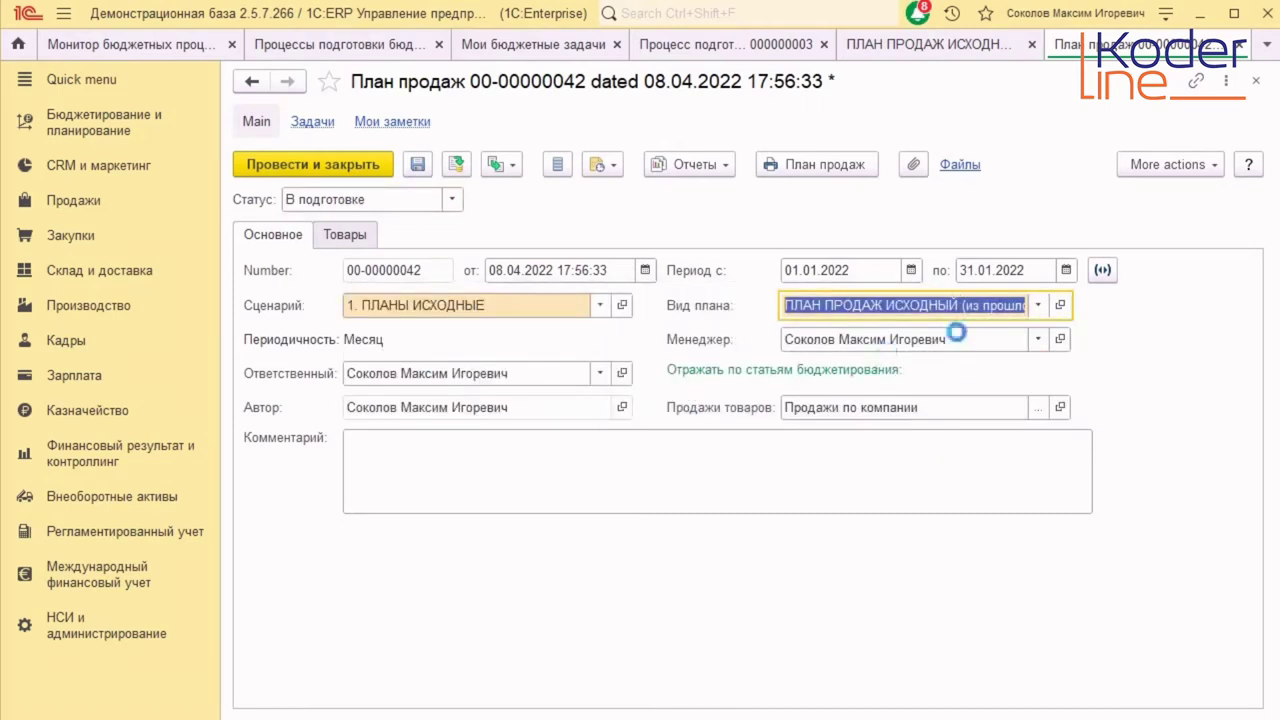
{"action": "left_click", "coordinate": [1103, 272]}
{"action": "left_click_drag", "start_coordinate": [592, 341], "coordinate": [691, 447]}
{"action": "left_click", "coordinate": [776, 535]}
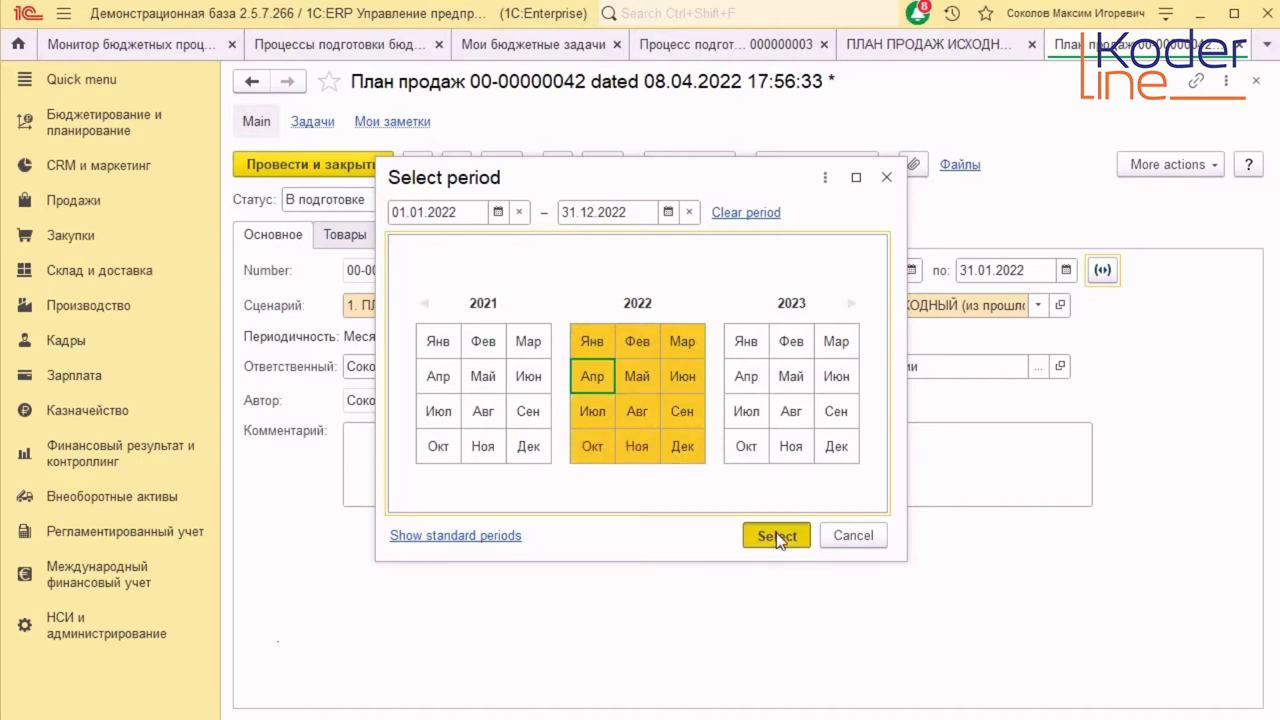
- Fill the goods table of the initial sales plan by rule (По правилу)
{"action": "left_click", "coordinate": [350, 236]}
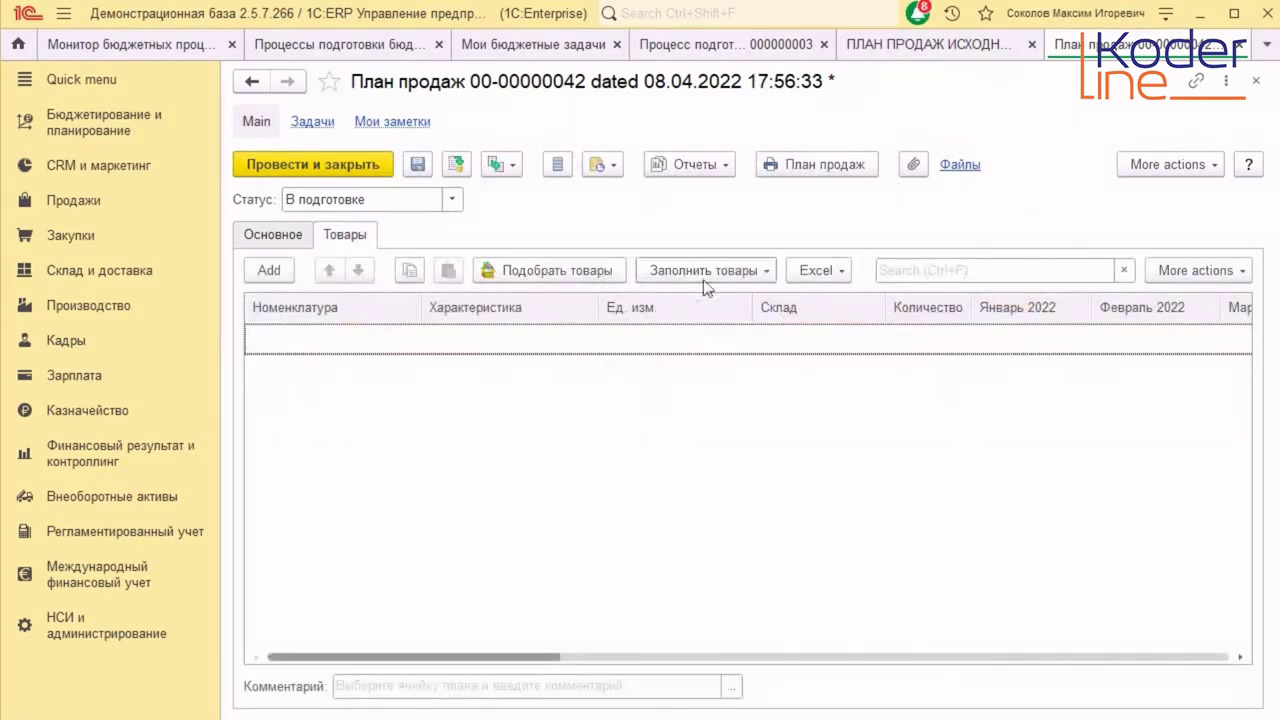
{"action": "left_click", "coordinate": [705, 270]}
{"action": "left_click", "coordinate": [723, 297]}
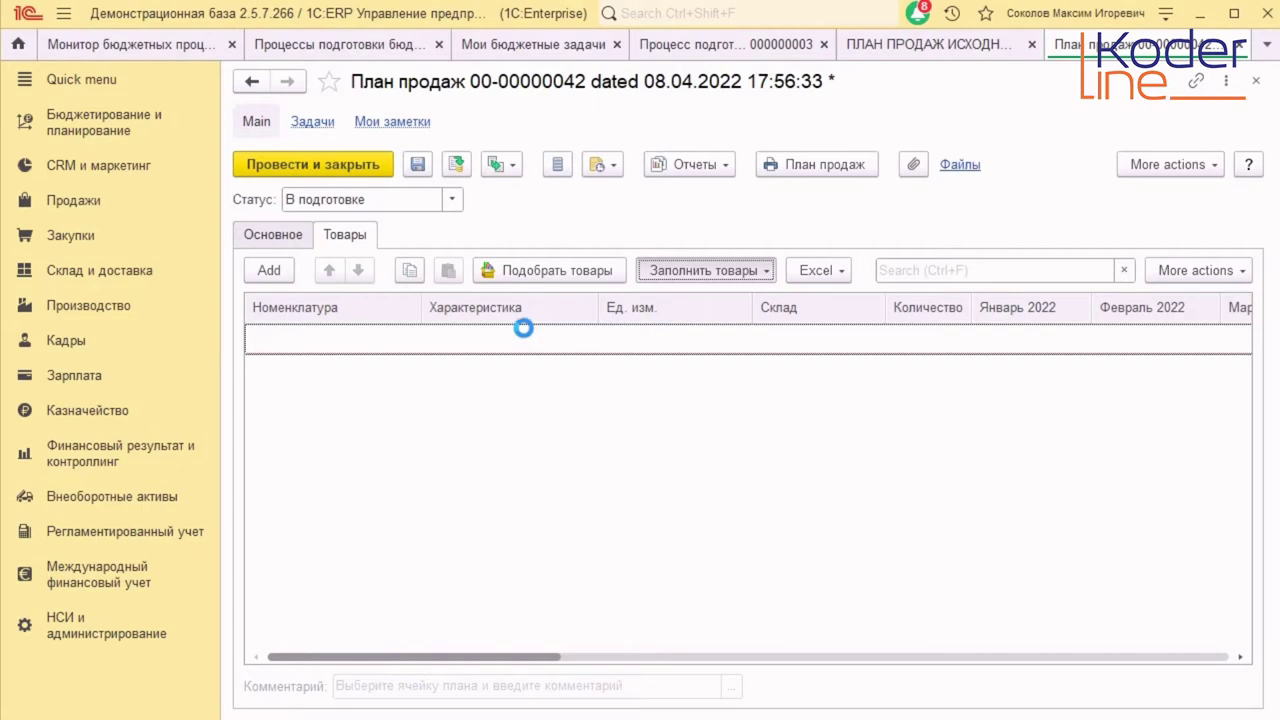
- Set the initial sales plan's status to "Утвержден" and post the document
{"action": "left_click", "coordinate": [452, 199]}
{"action": "left_click", "coordinate": [419, 317]}
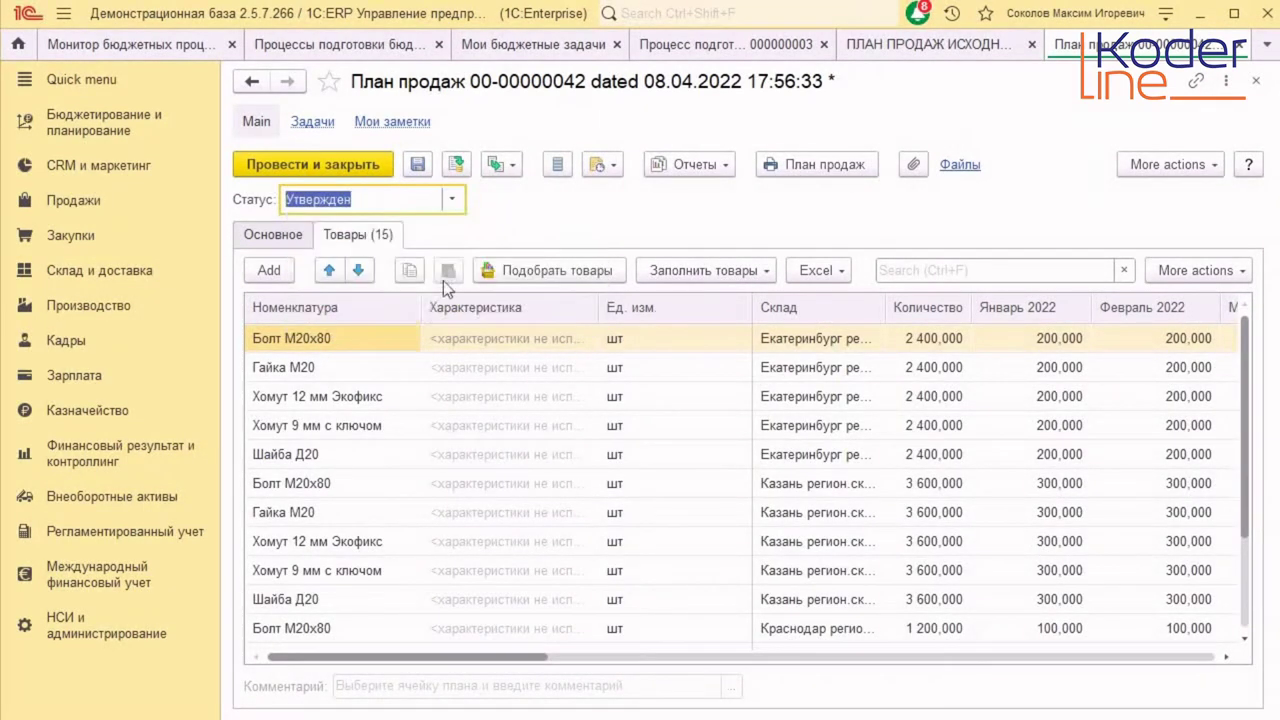
{"action": "left_click", "coordinate": [457, 166]}
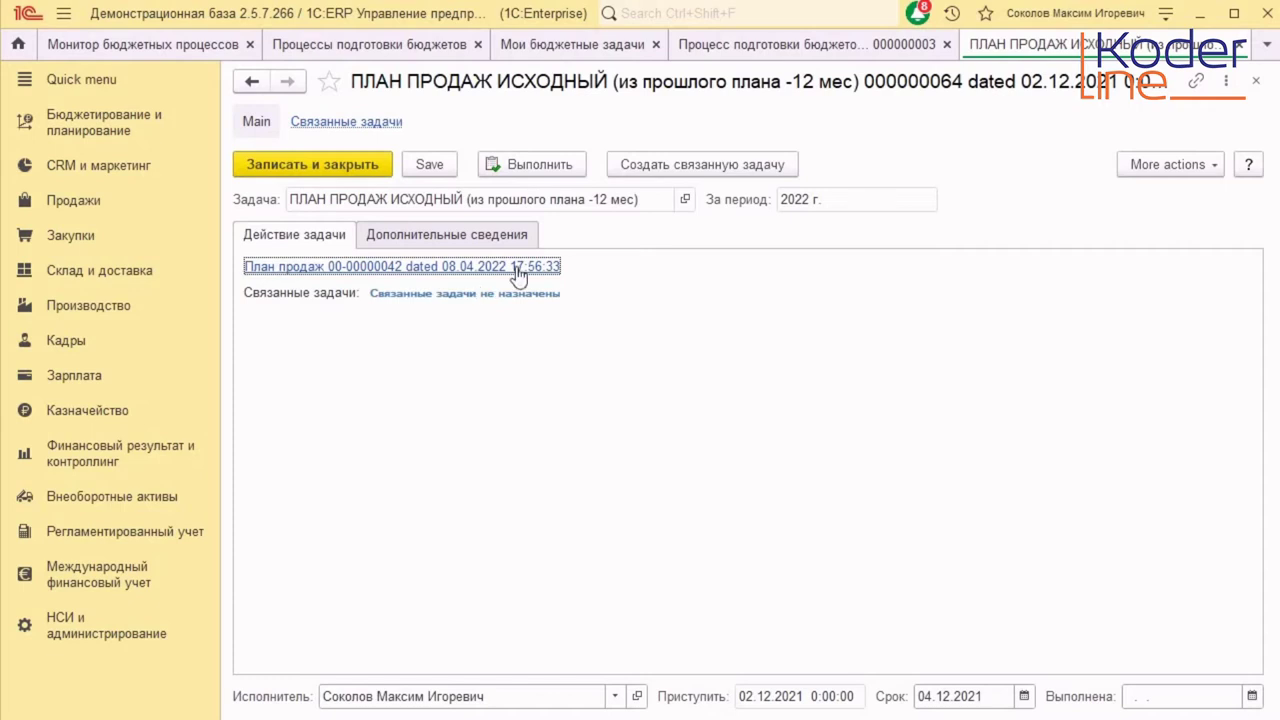
- Complete the "ПЛАН ПРОДАЖ ИСХОДНЫЙ" budget task and check the stage progress of the running budget preparation process
{"action": "left_click", "coordinate": [540, 164]}
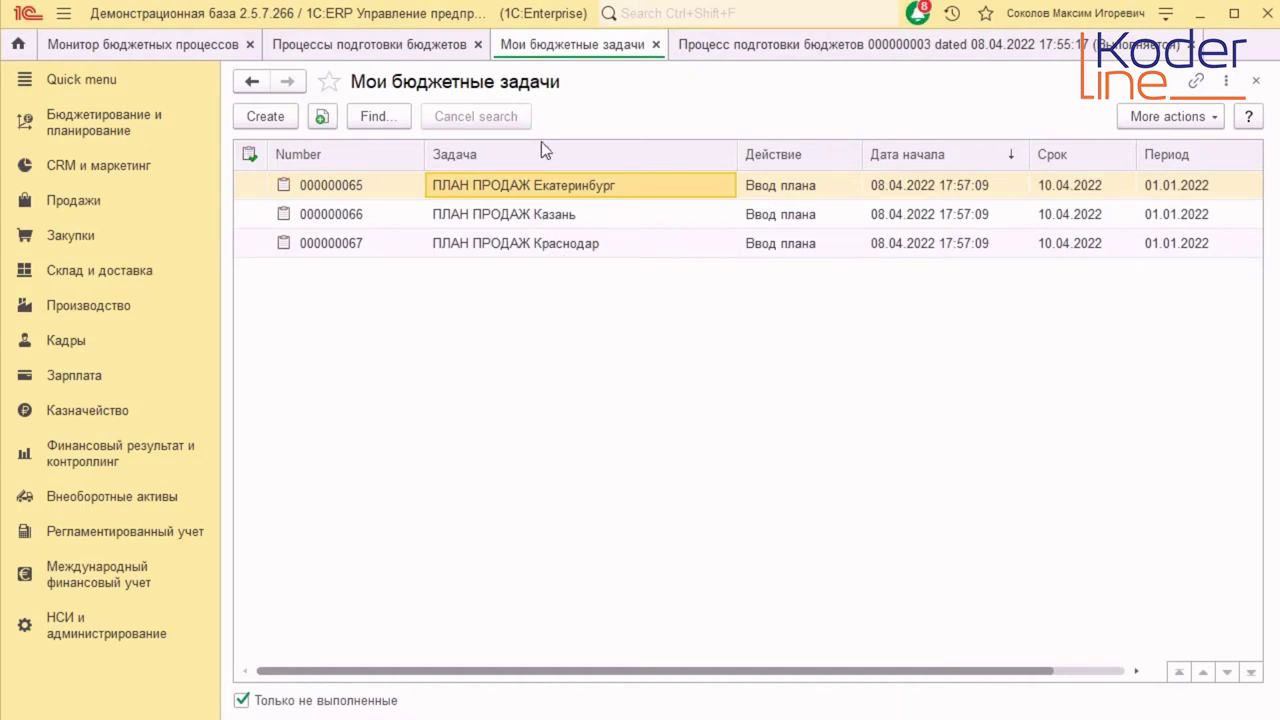
{"action": "left_click", "coordinate": [421, 52]}
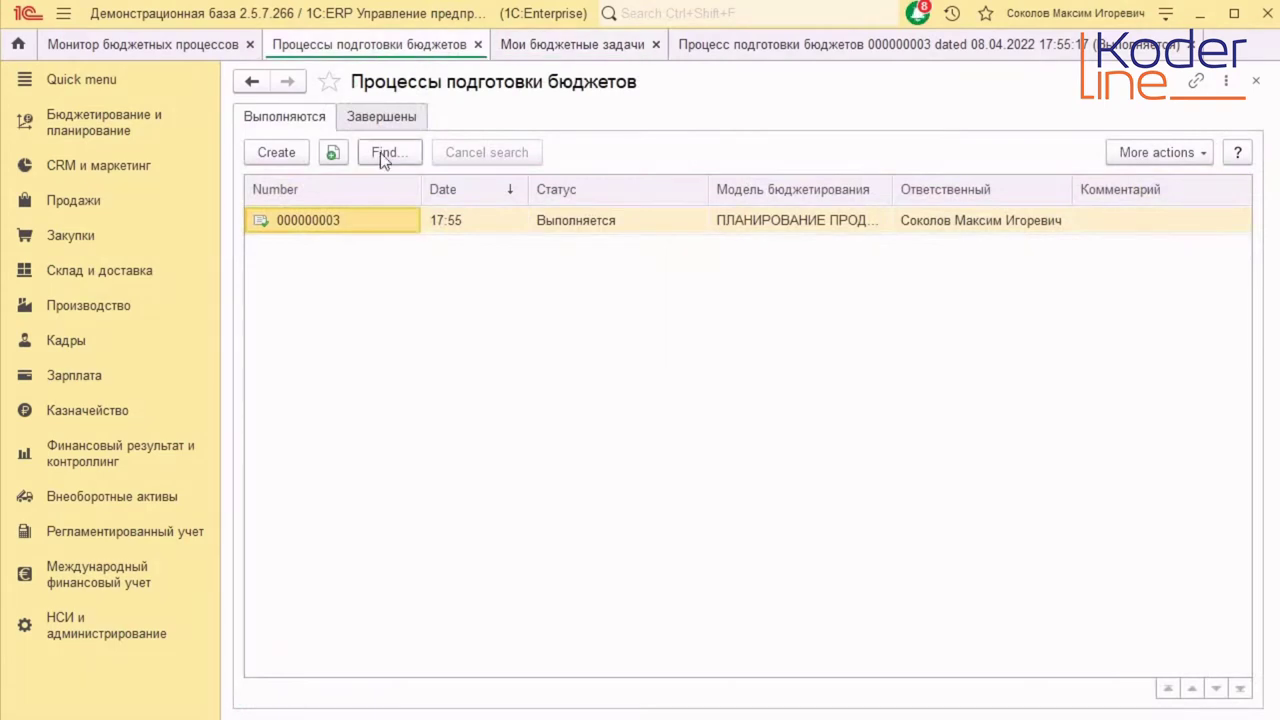
{"action": "left_click", "coordinate": [764, 43]}
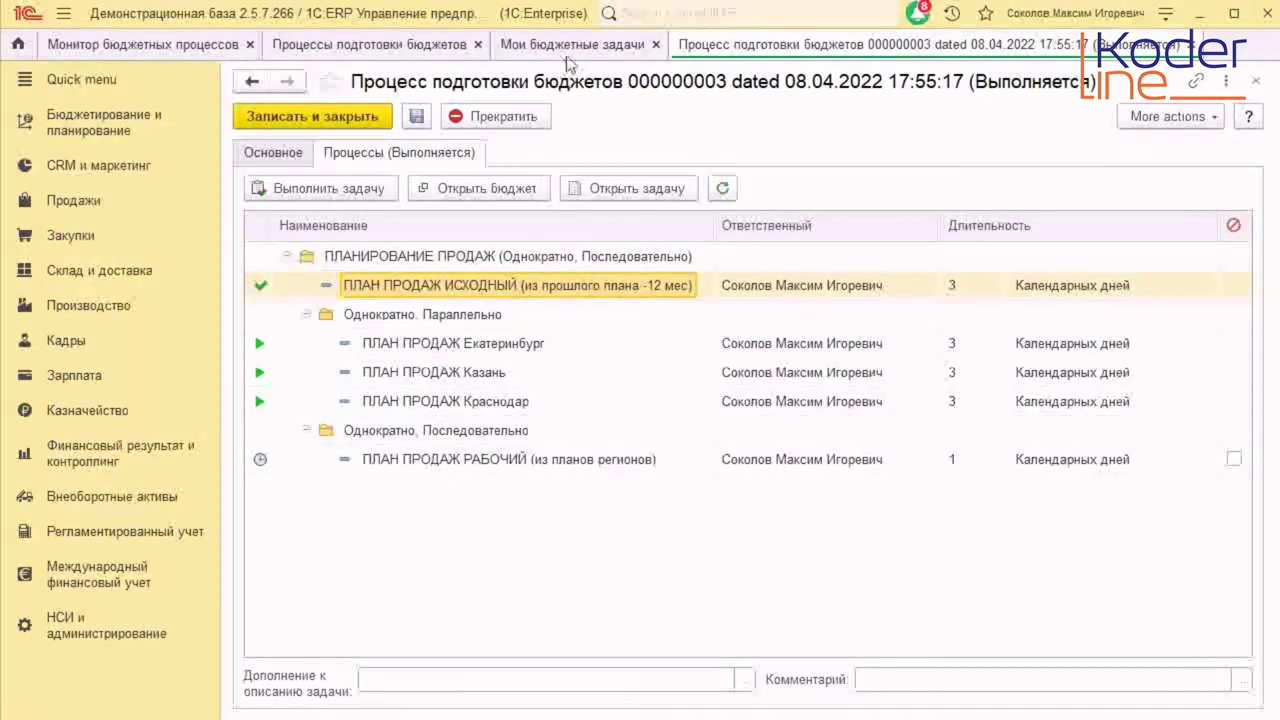
- Create a new sales plan document from the budget task "ПЛАН ПРОДАЖ Екатеринбург"
{"action": "left_click", "coordinate": [578, 48]}
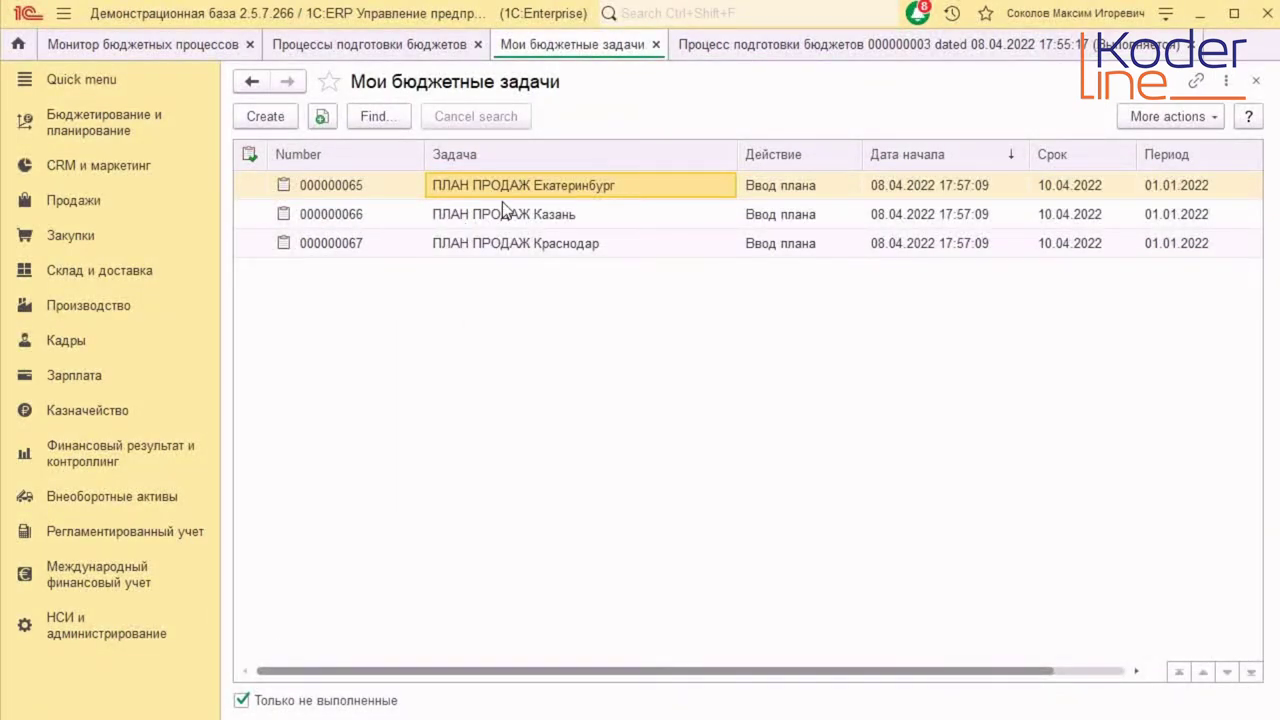
{"action": "double_click", "coordinate": [582, 187]}
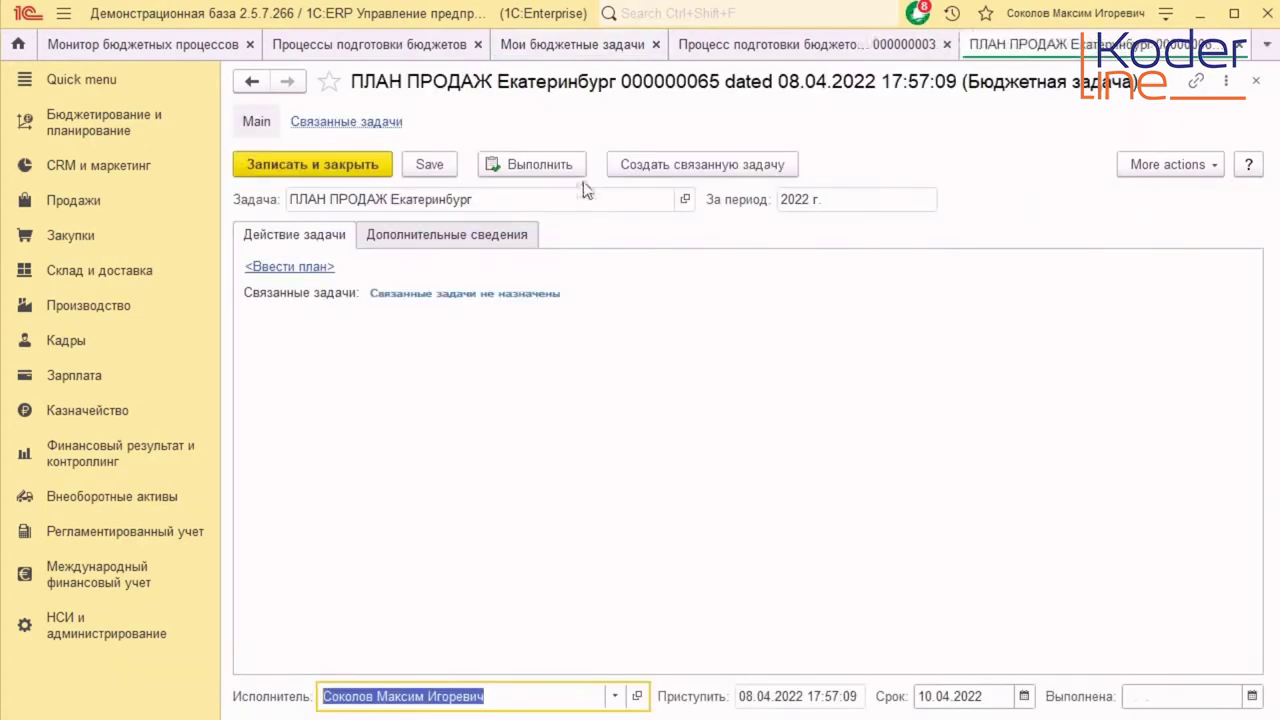
{"action": "left_click", "coordinate": [303, 268]}
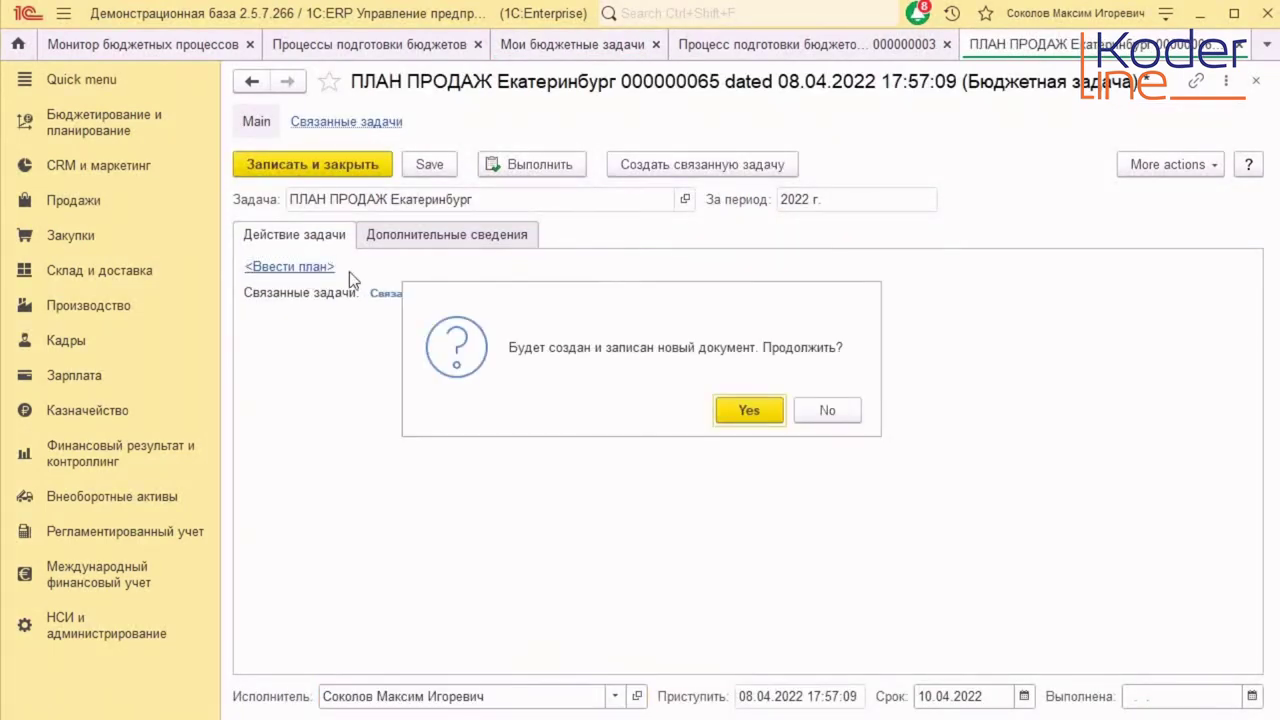
{"action": "left_click", "coordinate": [747, 410]}
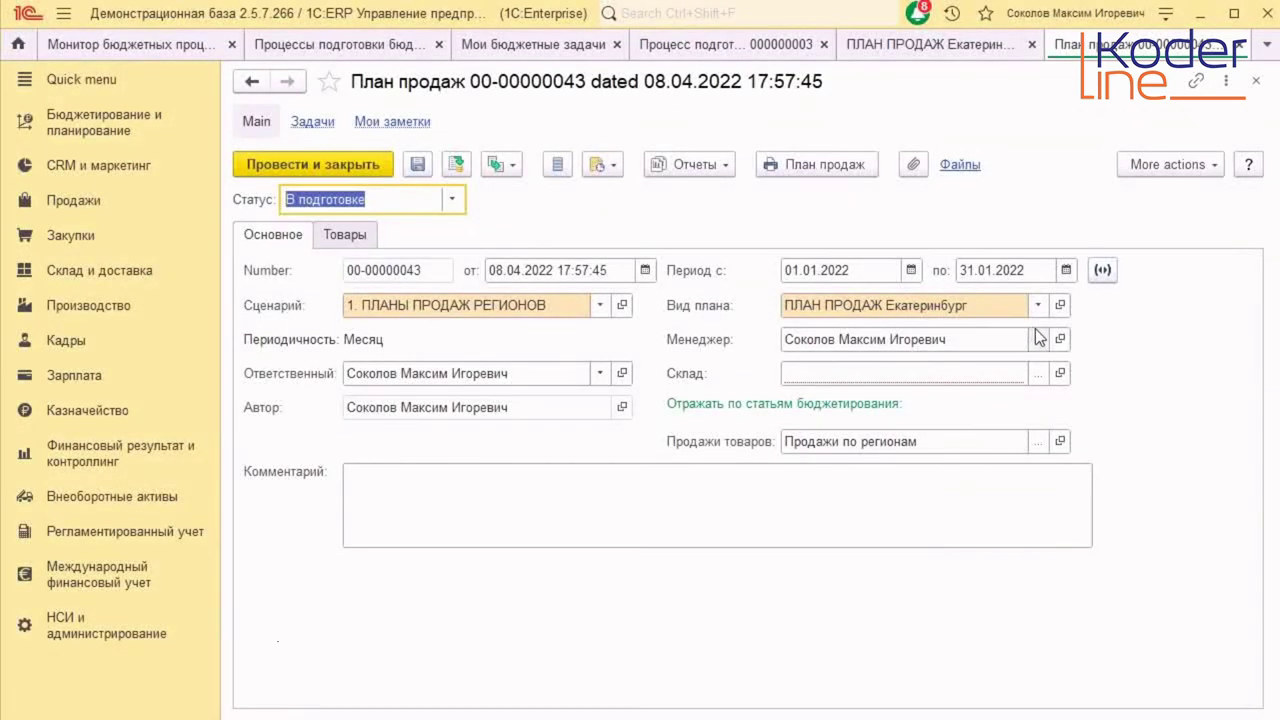
- Reselect plan type "ПЛАН ПРОДАЖ Екатеринбург" with its filling rule updated, and set the warehouse to "Екатеринбург регион.склад"
{"action": "left_click", "coordinate": [1037, 305]}
{"action": "left_click", "coordinate": [962, 339]}
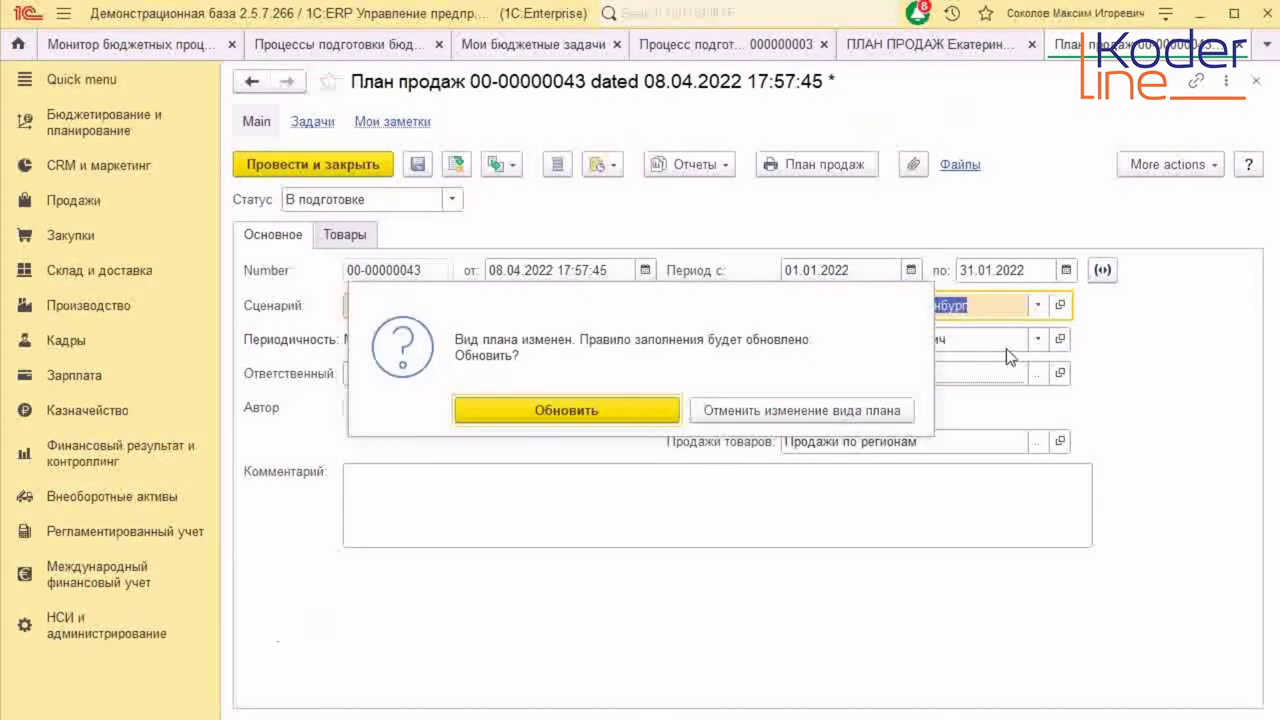
{"action": "left_click", "coordinate": [655, 416]}
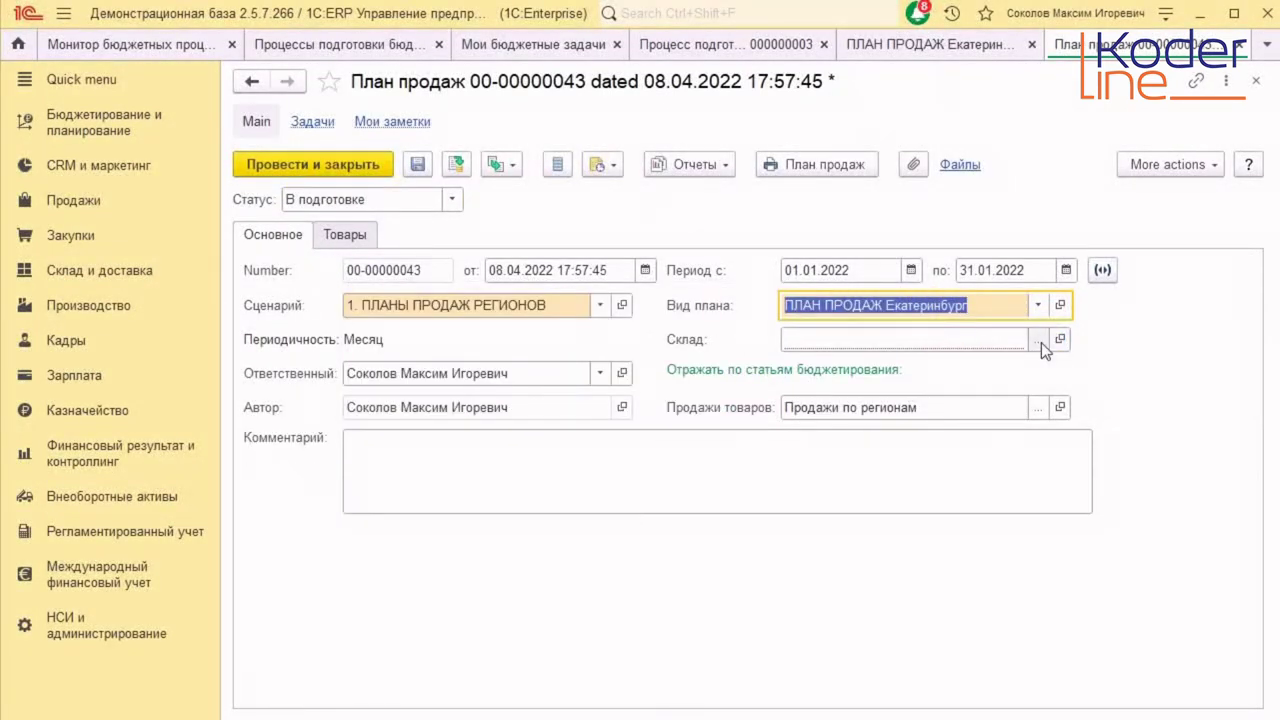
{"action": "left_click", "coordinate": [1038, 341]}
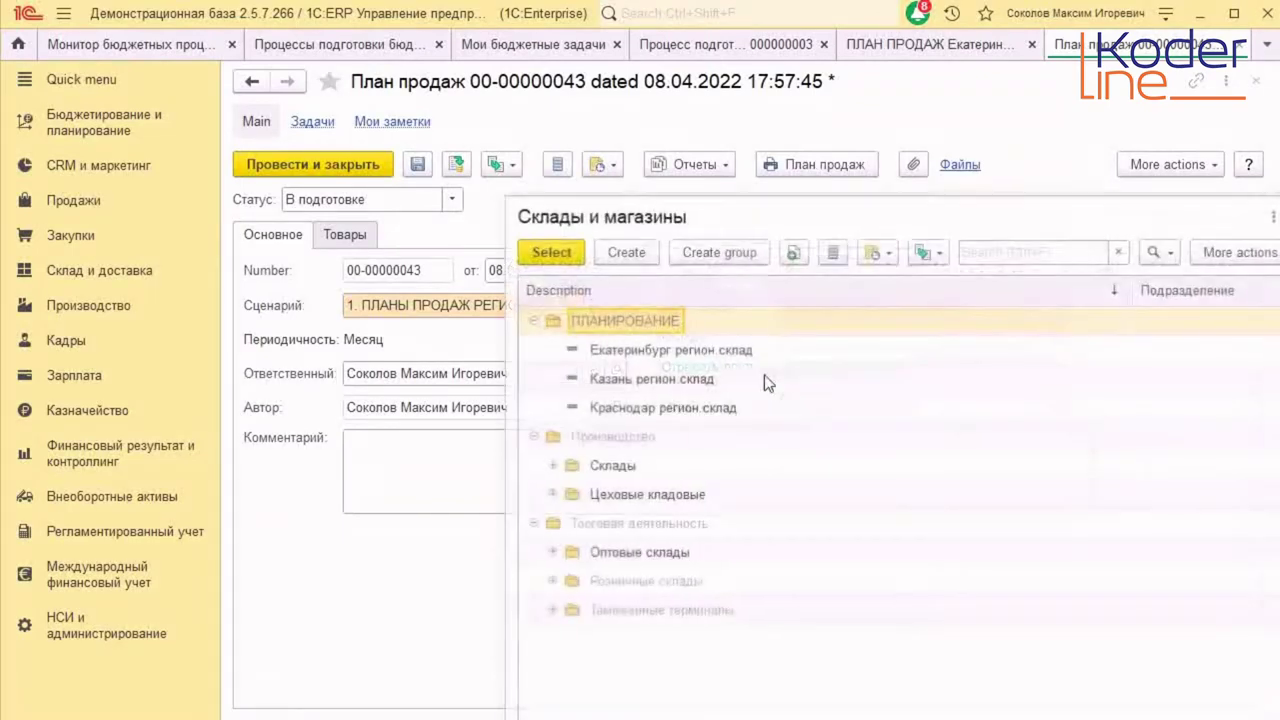
{"action": "double_click", "coordinate": [678, 355]}
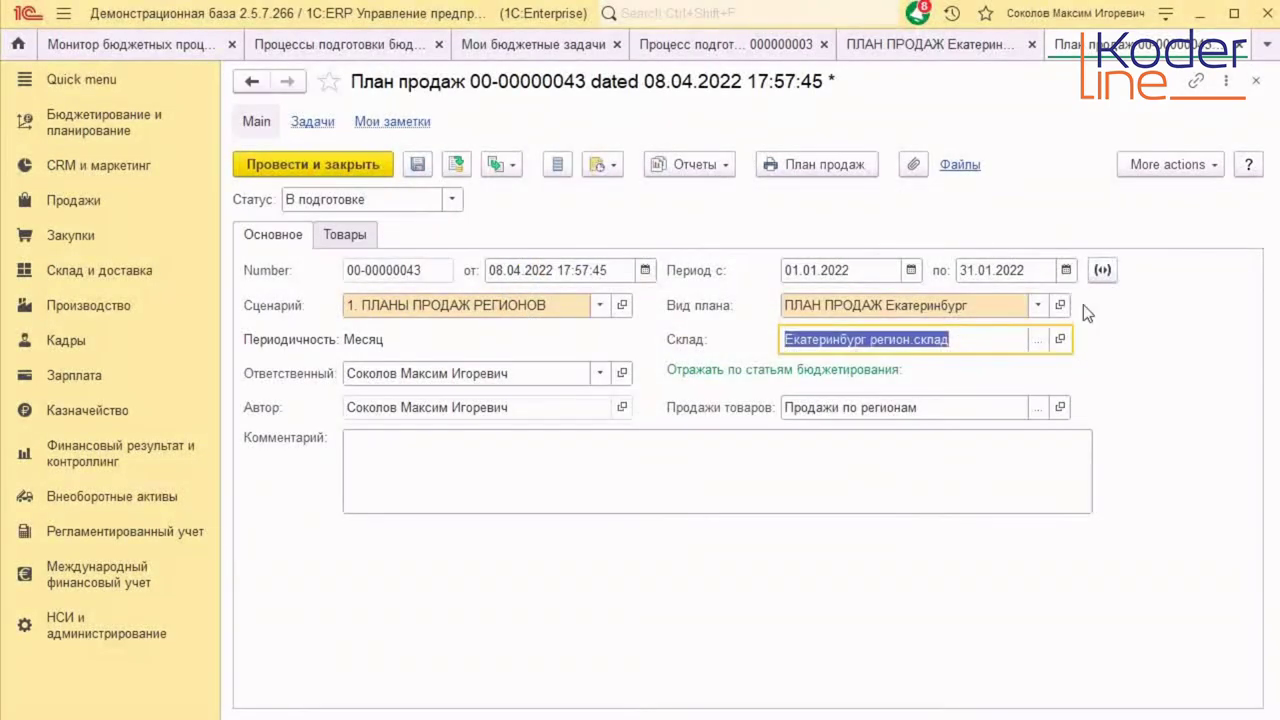
- Set the Екатеринбург sales plan's period to 01.01.2022–31.12.2022
{"action": "left_click", "coordinate": [1101, 270]}
{"action": "left_click_drag", "start_coordinate": [598, 348], "coordinate": [682, 446]}
{"action": "left_click", "coordinate": [763, 537]}
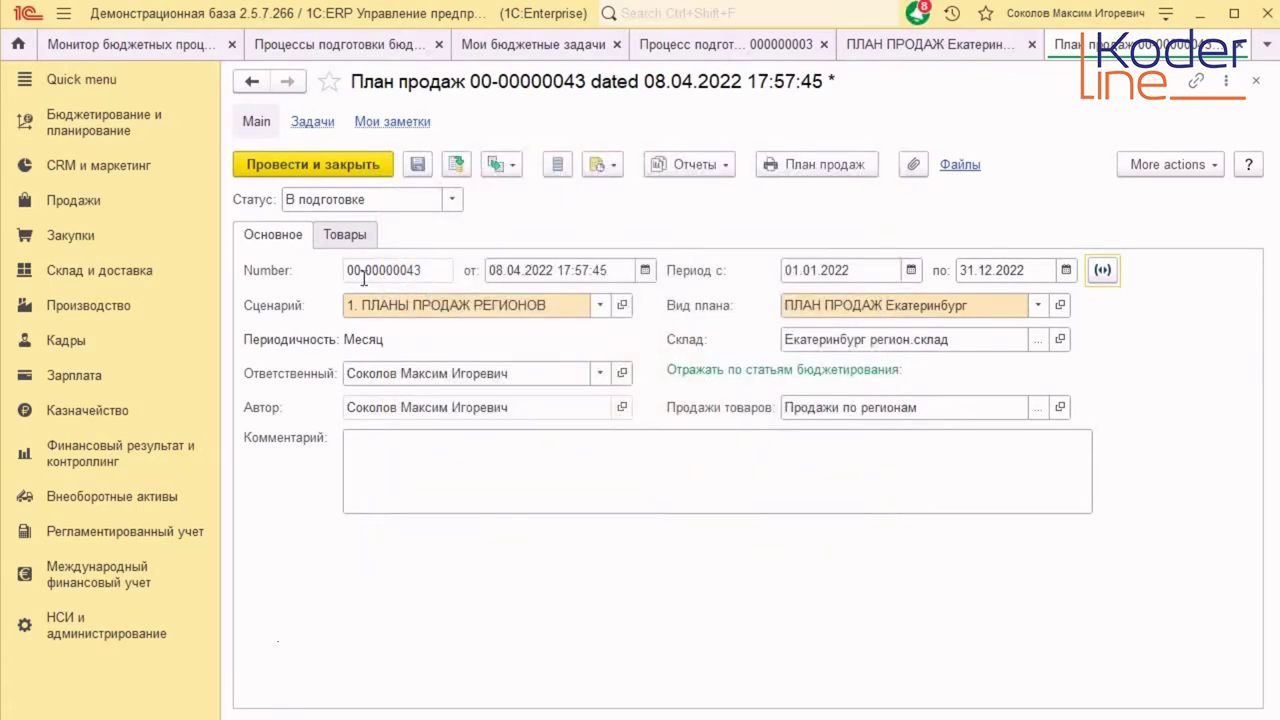
- Fill the goods table of the Екатеринбург sales plan by rule (По правилу)
{"action": "left_click", "coordinate": [357, 236]}
{"action": "left_click", "coordinate": [690, 271]}
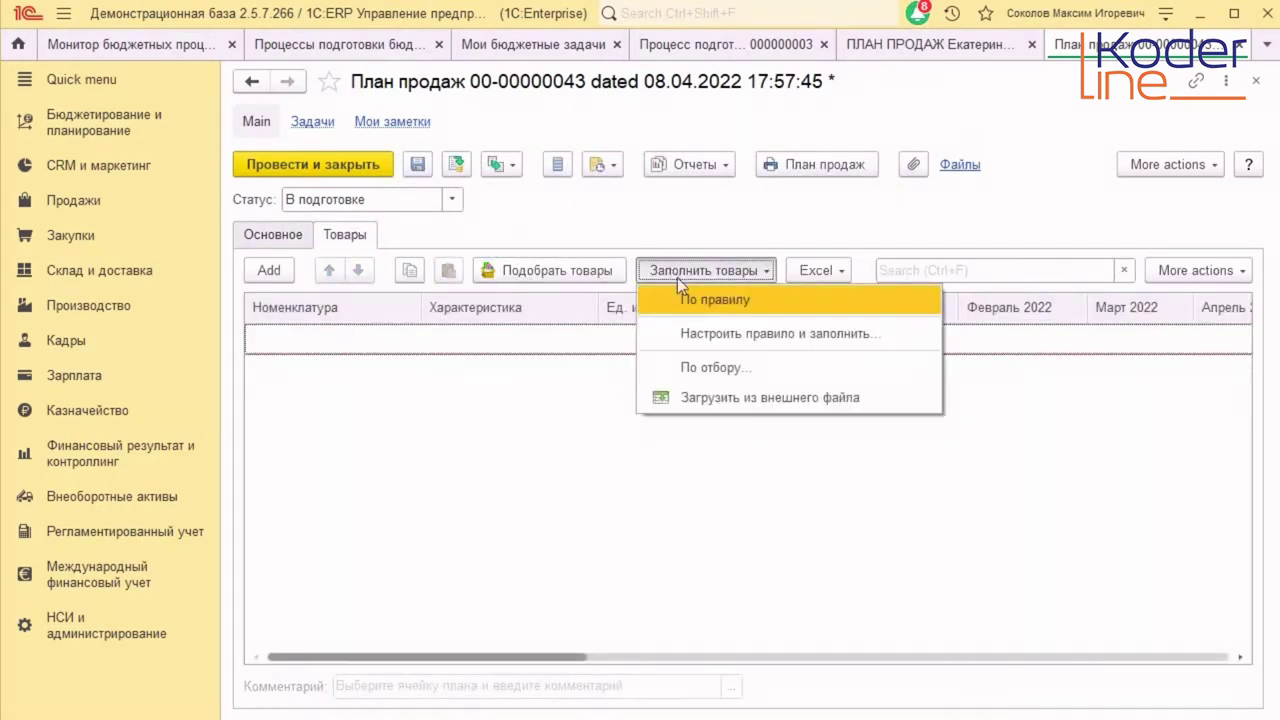
{"action": "left_click", "coordinate": [728, 299]}
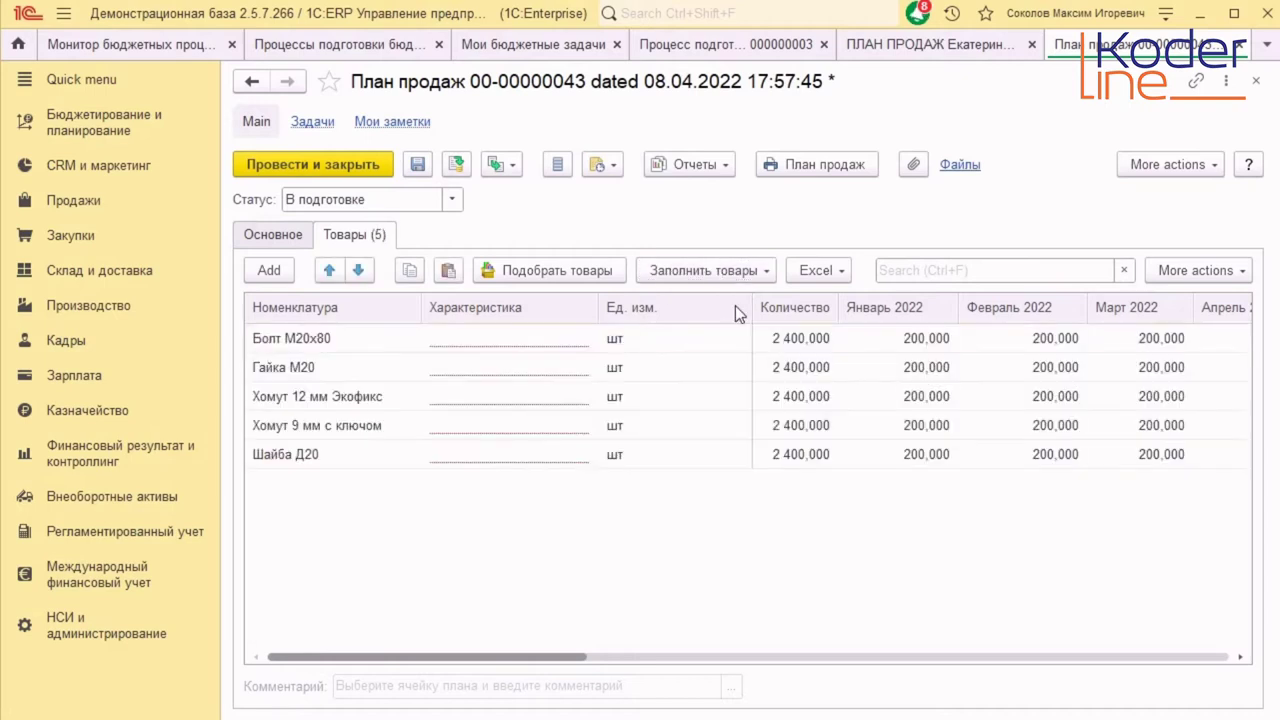
- Set the Екатеринбург sales plan's status to "Утвержден", post and close it, and complete its budget task
{"action": "left_click", "coordinate": [452, 199]}
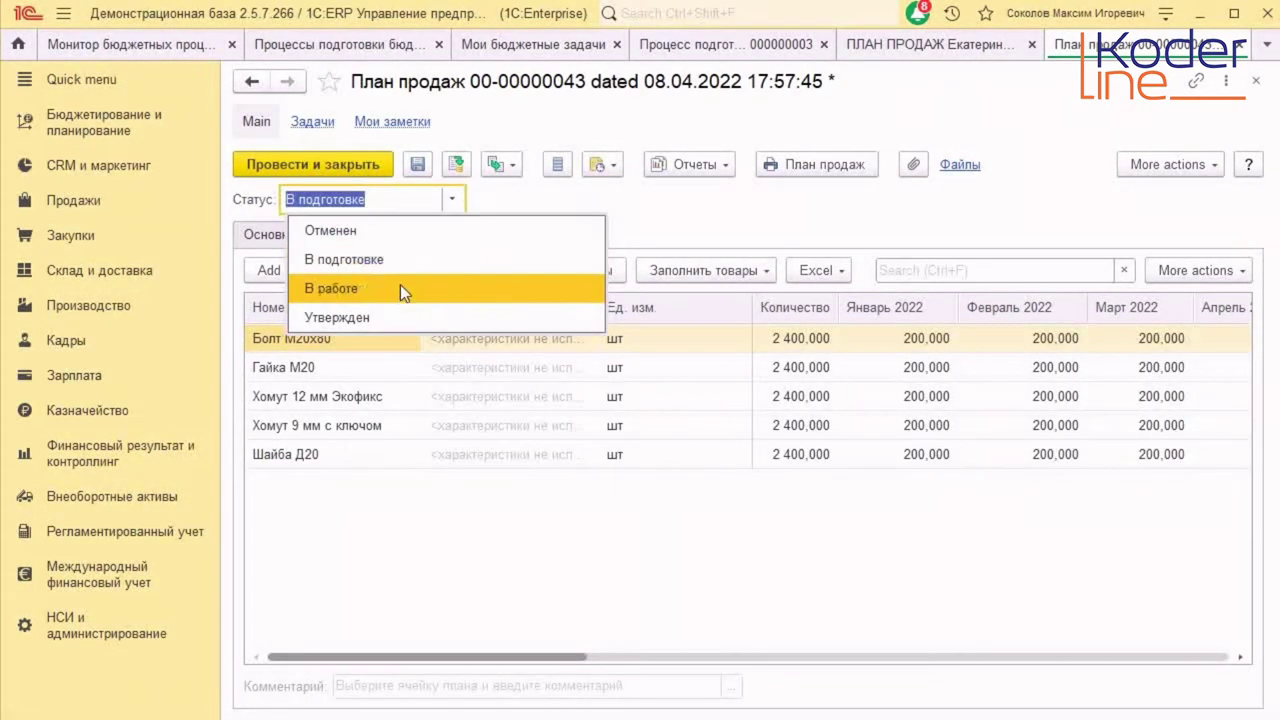
{"action": "left_click", "coordinate": [393, 317]}
{"action": "left_click", "coordinate": [286, 235]}
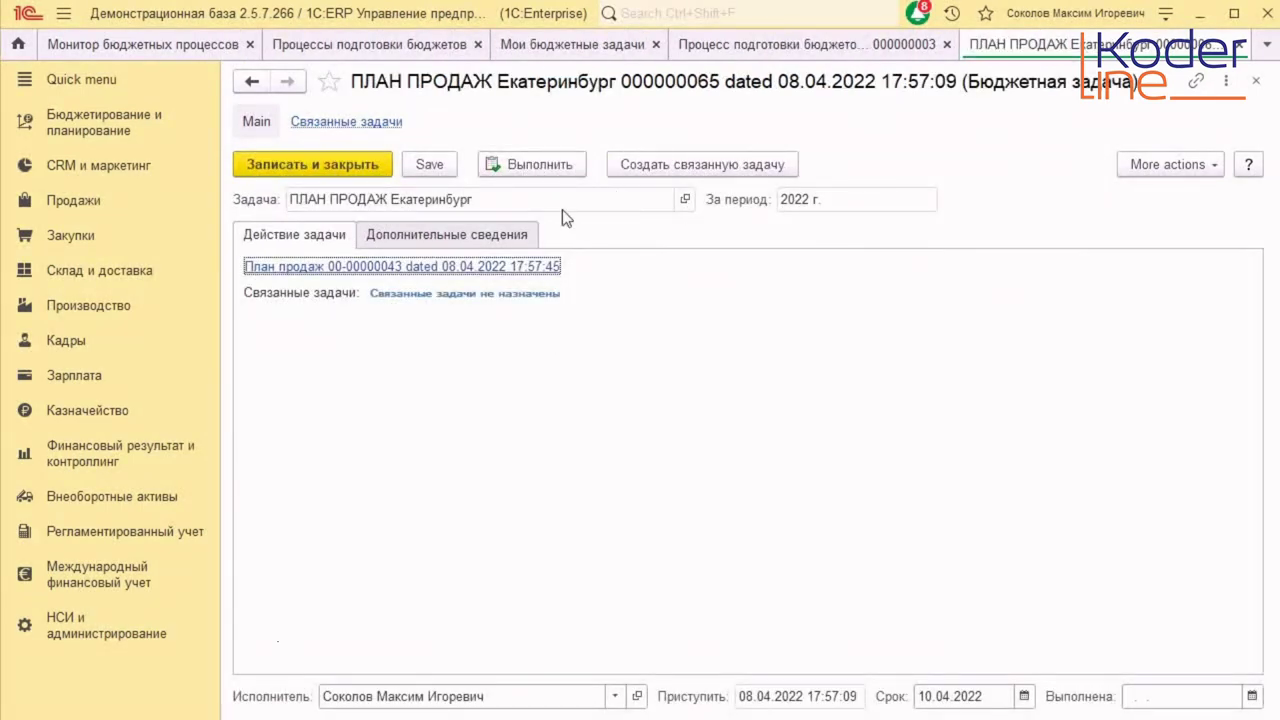
{"action": "left_click", "coordinate": [544, 163]}
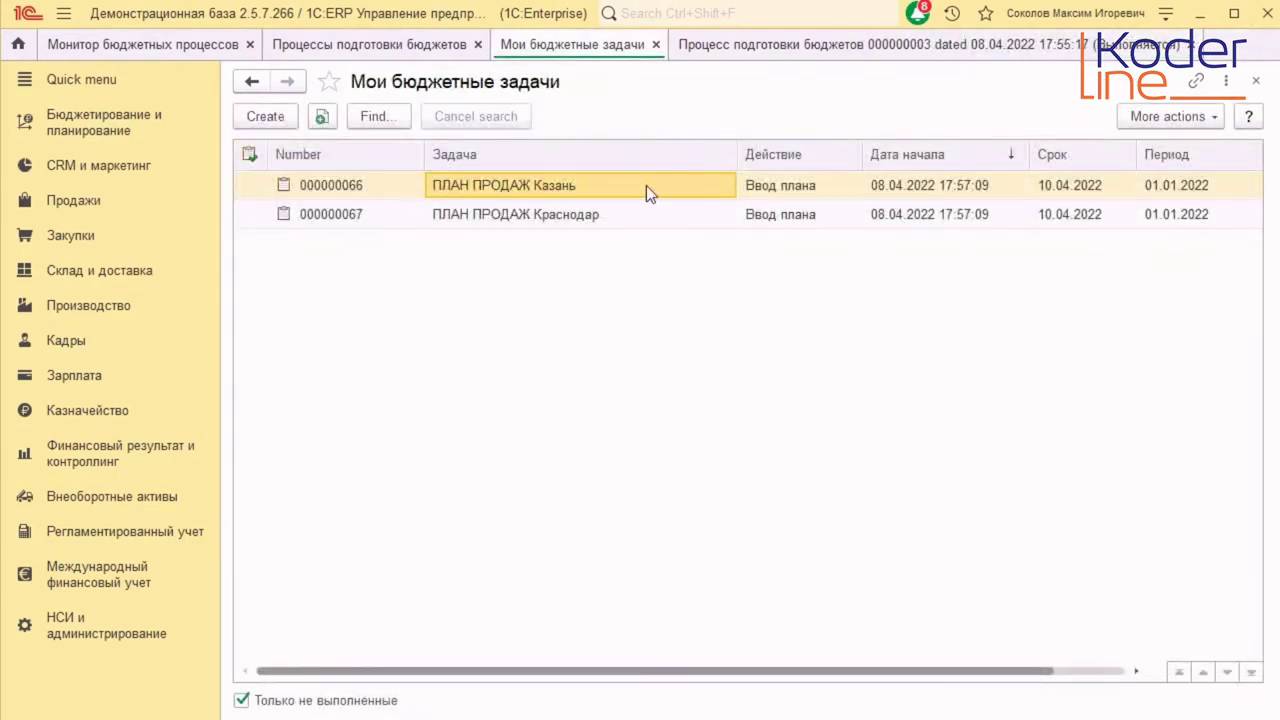
- Create a new sales plan document from the budget task "ПЛАН ПРОДАЖ Казань"
{"action": "double_click", "coordinate": [663, 185]}
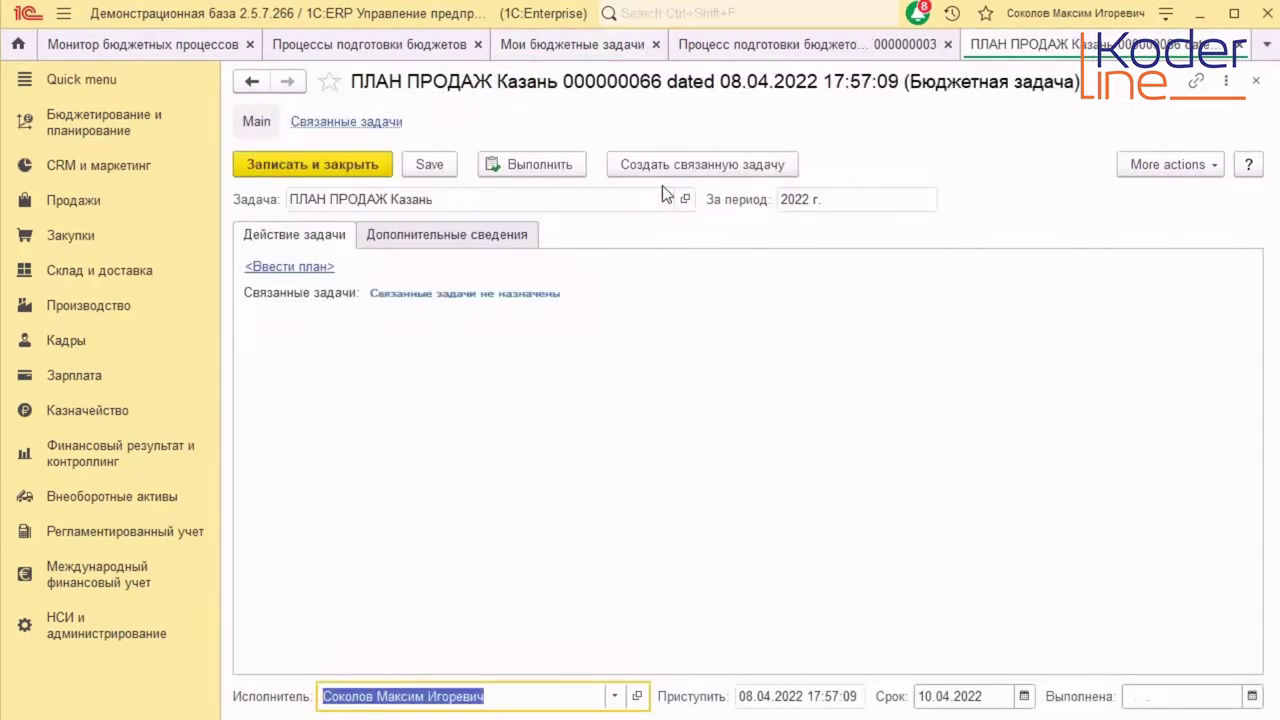
{"action": "left_click", "coordinate": [312, 270]}
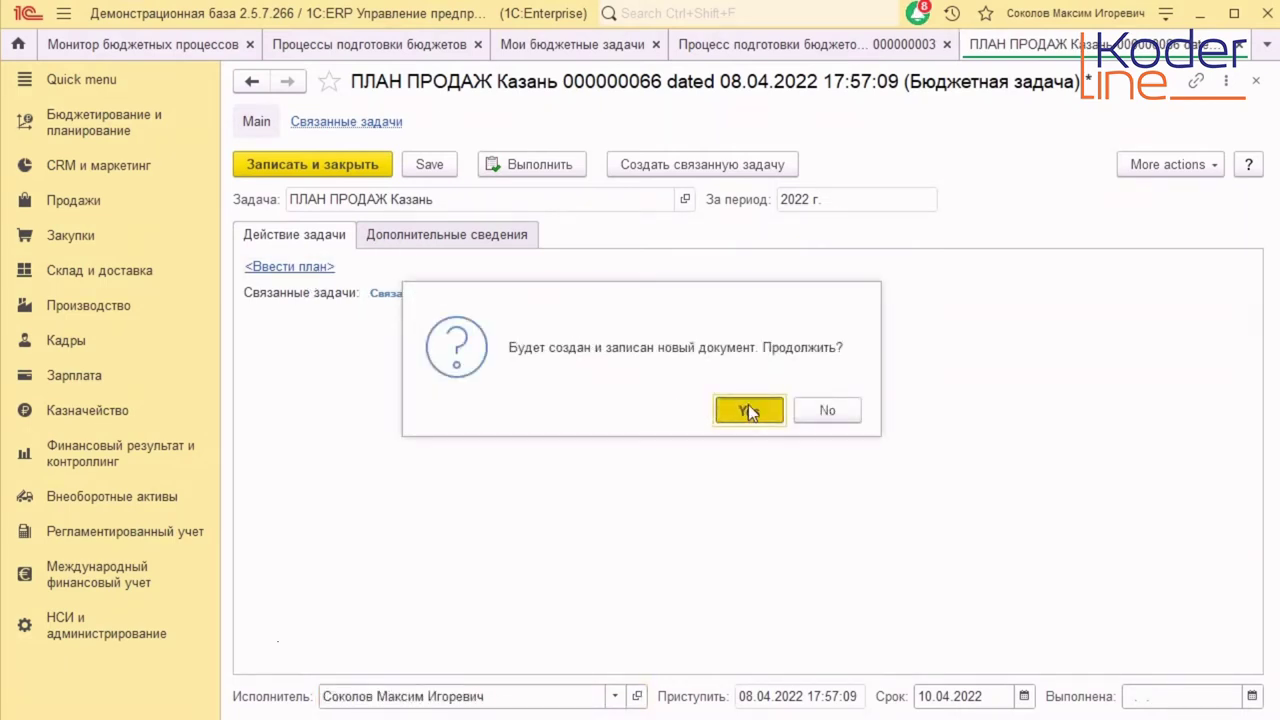
{"action": "left_click", "coordinate": [747, 408]}
- Reselect plan type "ПЛАН ПРОДАЖ Казань" with its filling rule updated, and set the warehouse to "Казань регион.склад"
{"action": "left_click", "coordinate": [1039, 306]}
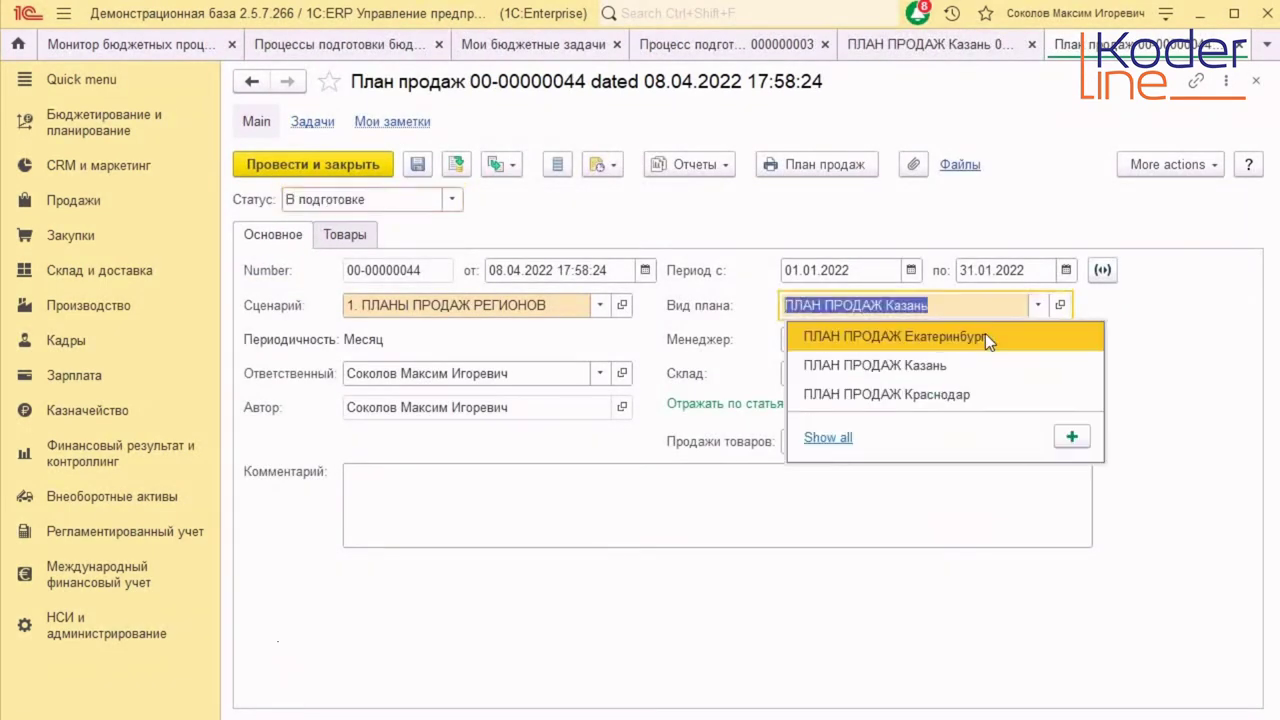
{"action": "left_click", "coordinate": [946, 362]}
{"action": "left_click", "coordinate": [664, 405]}
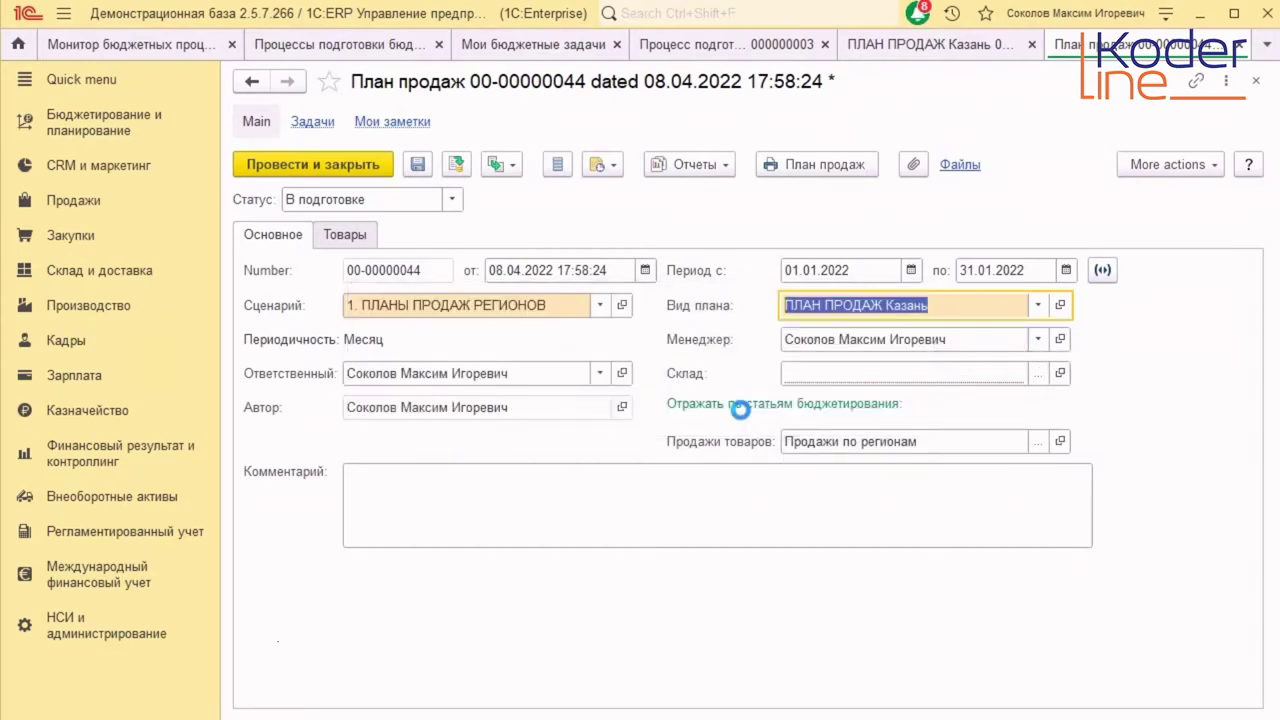
{"action": "left_click", "coordinate": [1037, 339]}
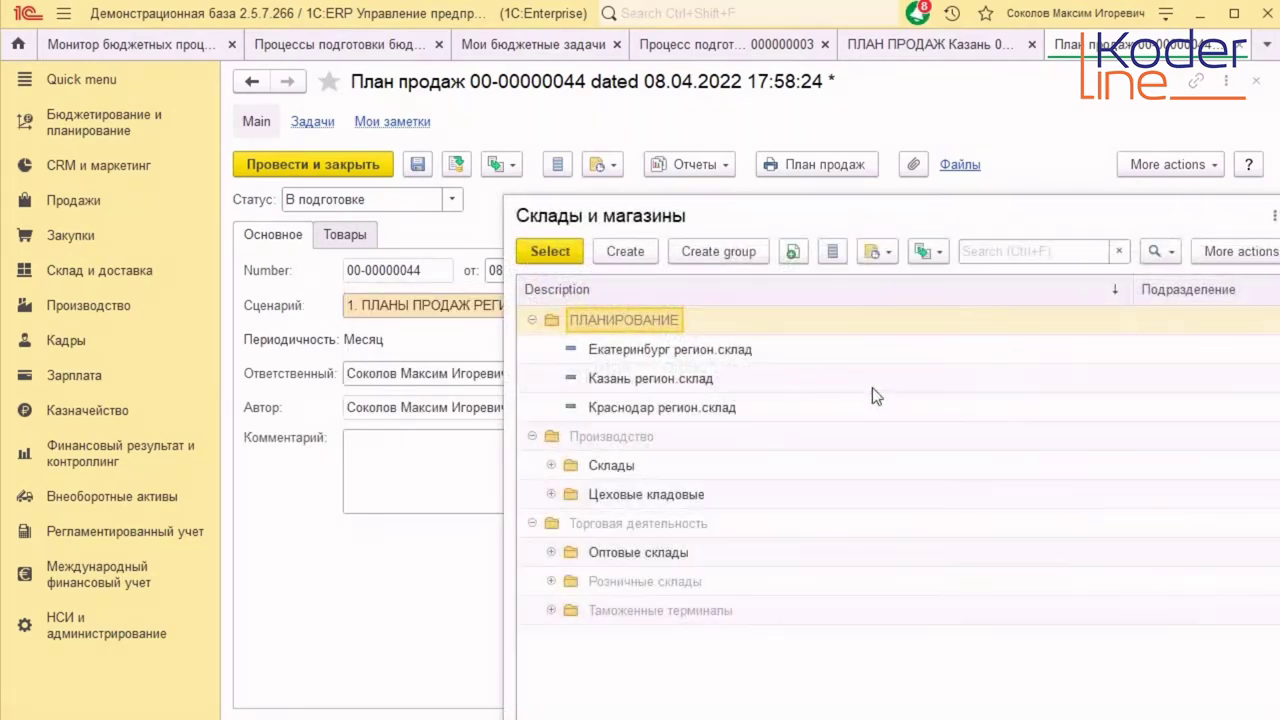
{"action": "double_click", "coordinate": [662, 378]}
- Set the Казань sales plan's period to 01.01.2022–31.12.2022 and fill its goods table by rule (По правилу)
{"action": "left_click", "coordinate": [1106, 270]}
{"action": "left_click_drag", "start_coordinate": [605, 340], "coordinate": [682, 446]}
{"action": "left_click", "coordinate": [777, 535]}
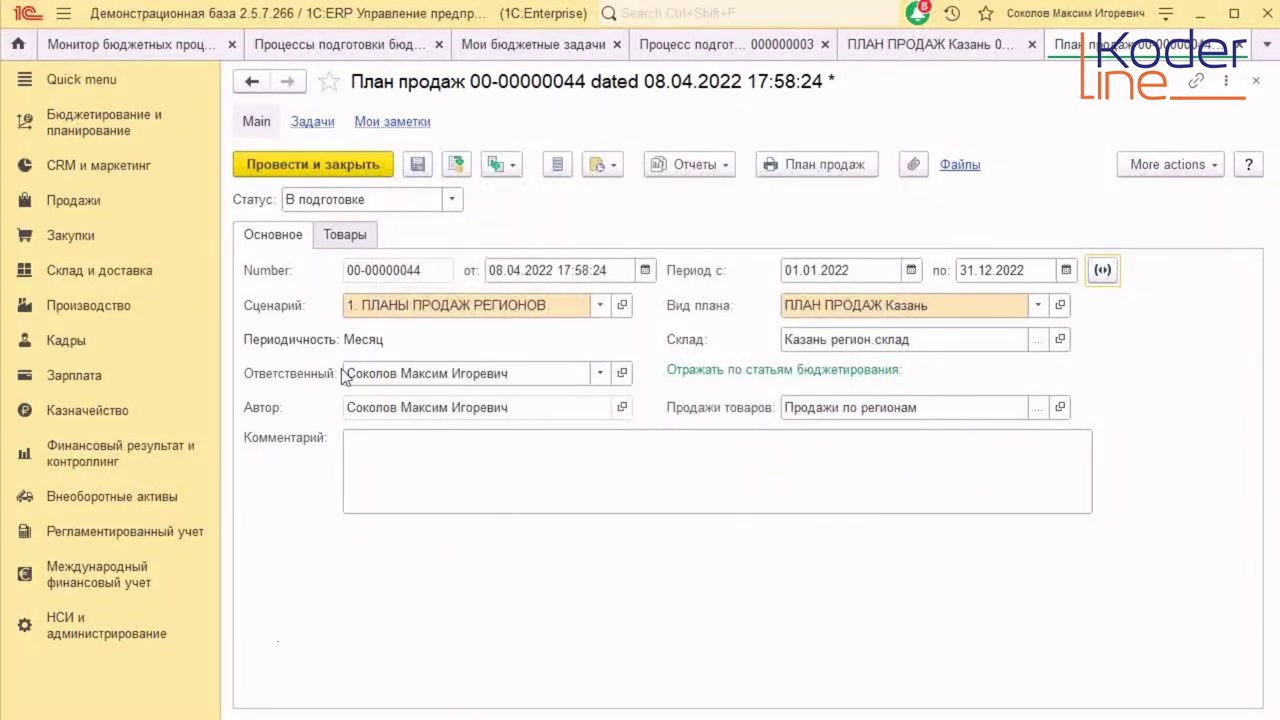
{"action": "left_click", "coordinate": [345, 236]}
{"action": "left_click", "coordinate": [705, 271]}
{"action": "left_click", "coordinate": [702, 296]}
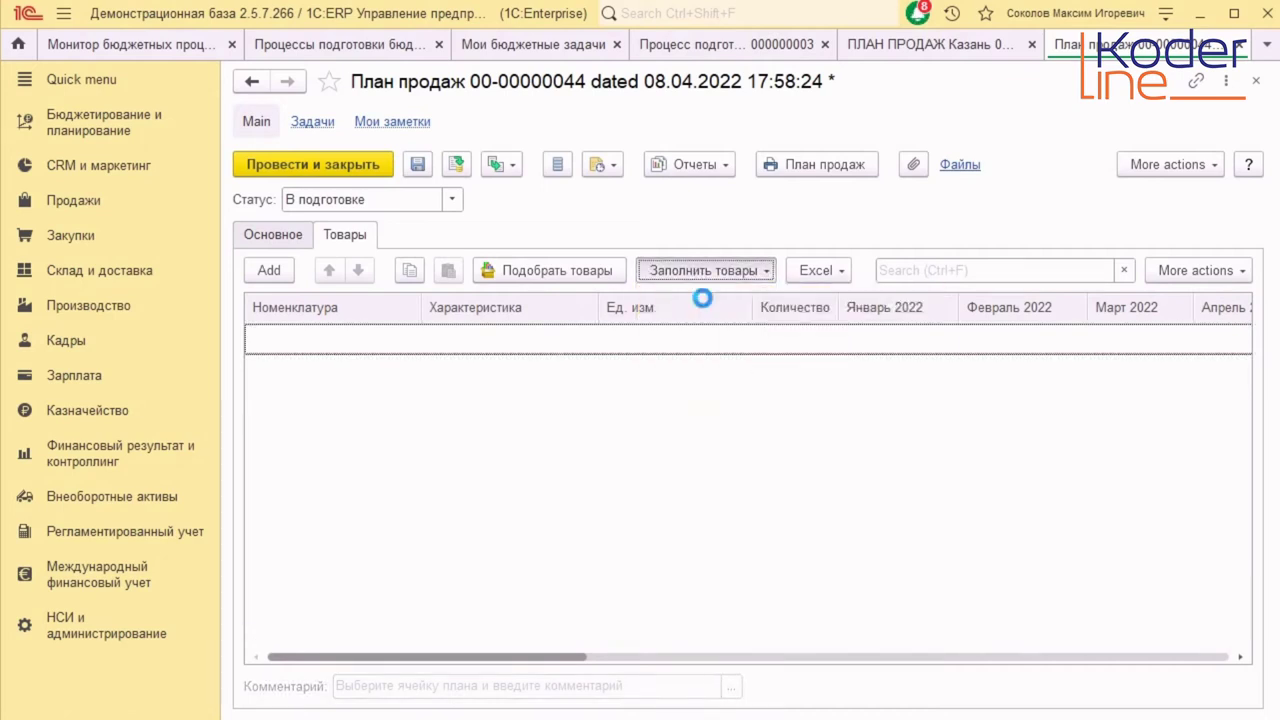
- Set the Казань sales plan's status to "Утвержден", then post and close the document
{"action": "left_click", "coordinate": [452, 199]}
{"action": "left_click", "coordinate": [430, 318]}
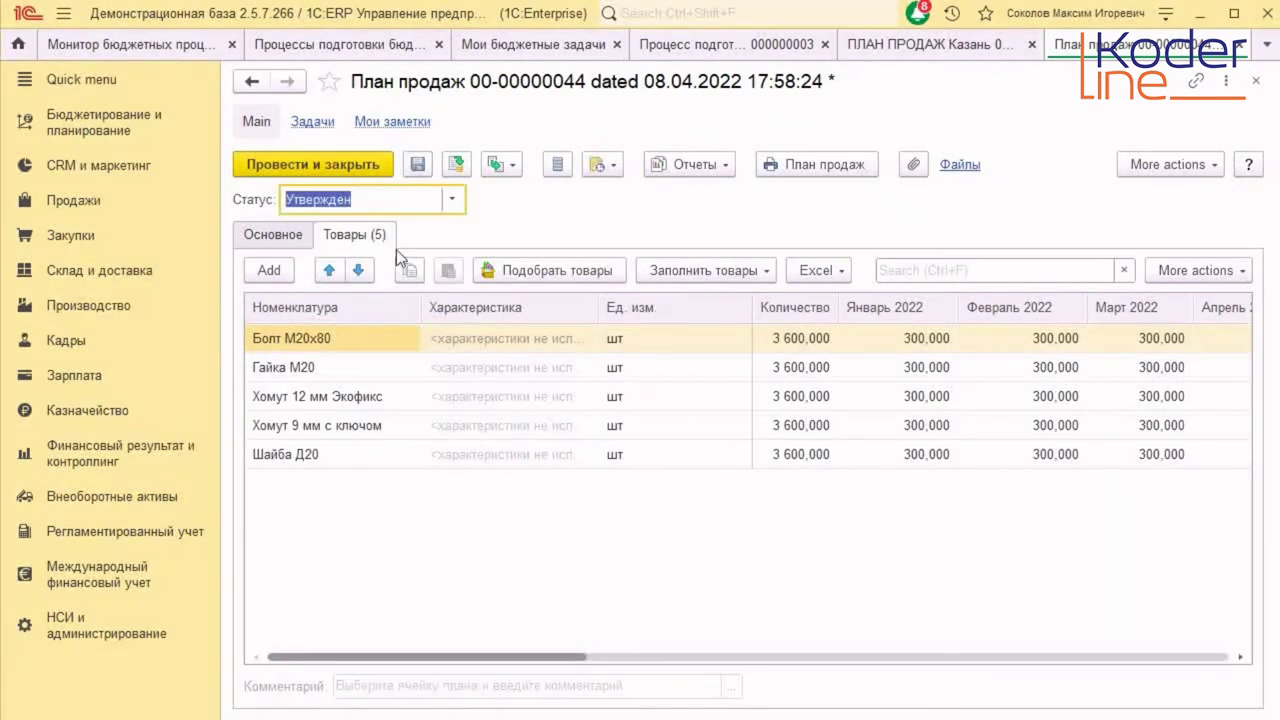
{"action": "left_click", "coordinate": [380, 168]}
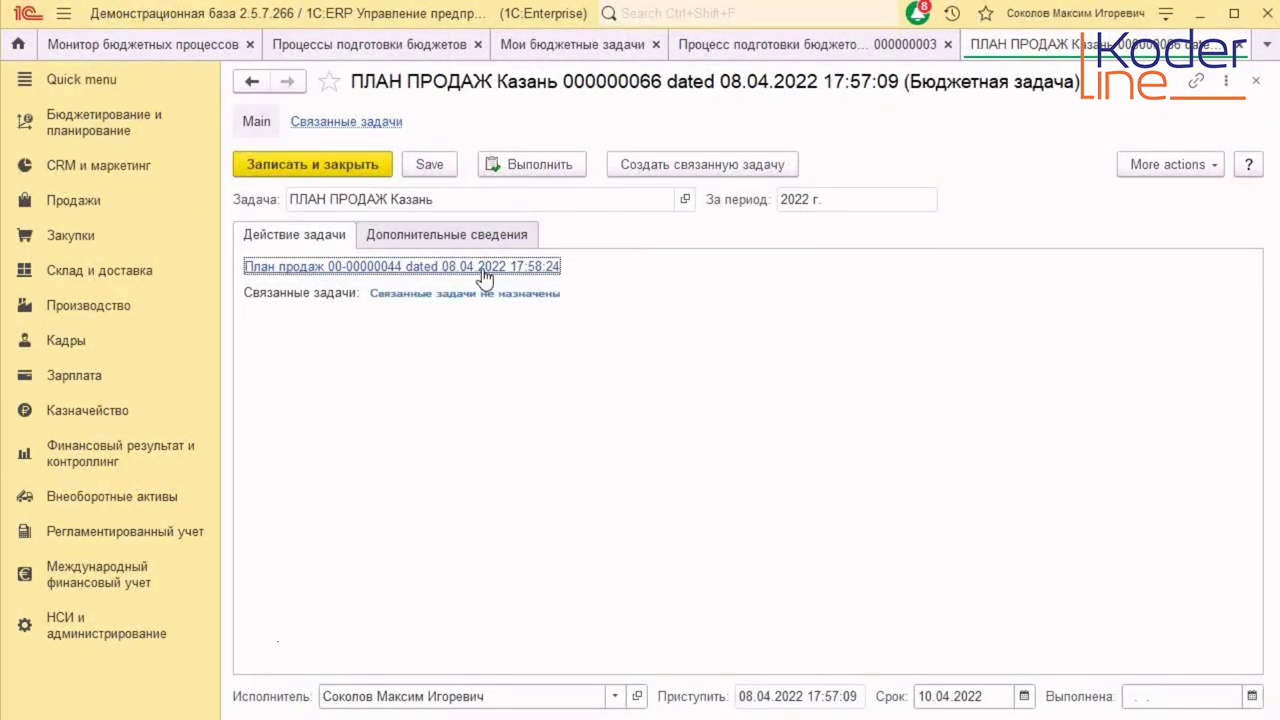
- Reopen the Казань sales plan to check its goods table, close it and complete the Казань budget task
{"action": "left_click", "coordinate": [484, 268]}
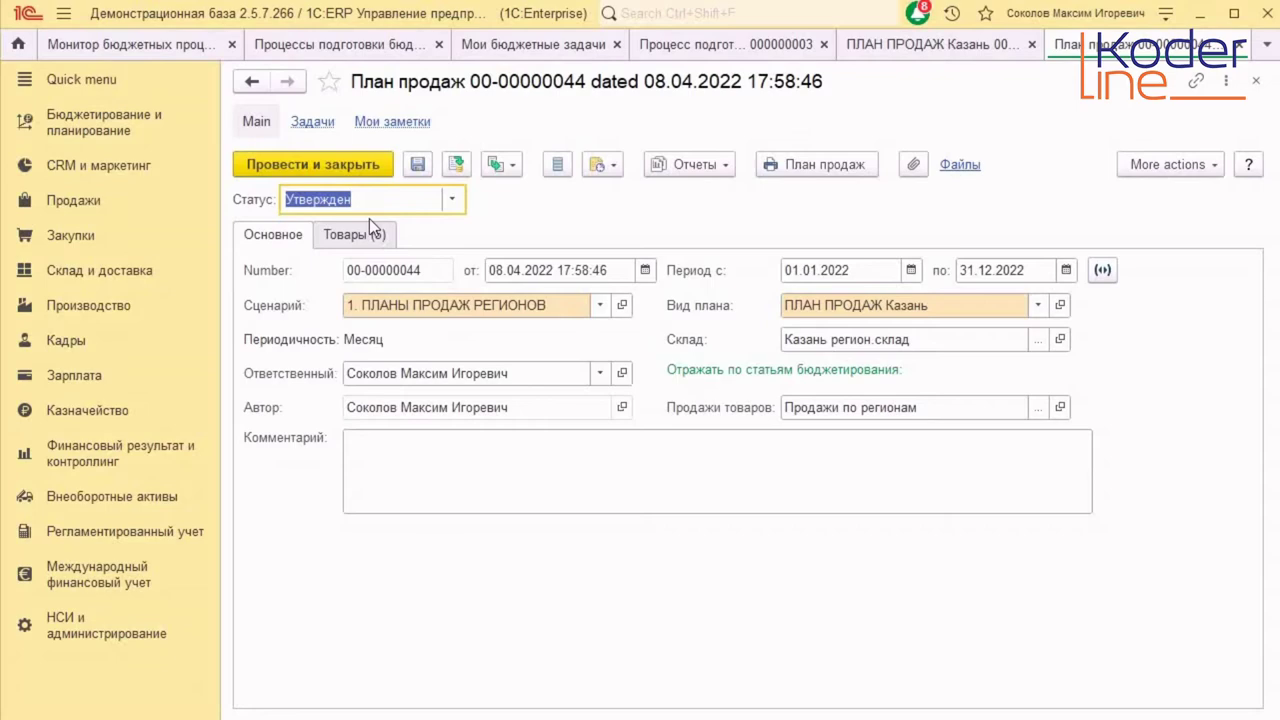
{"action": "left_click", "coordinate": [365, 234]}
{"action": "left_click", "coordinate": [1256, 80]}
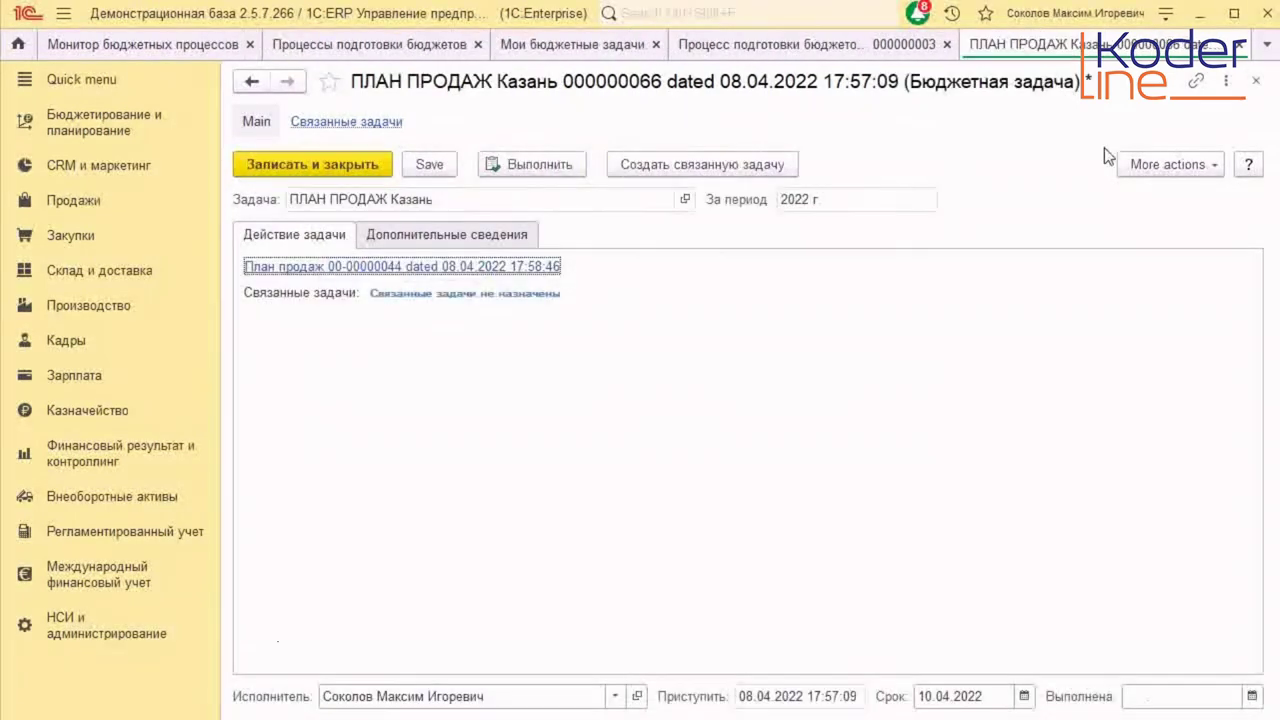
{"action": "left_click", "coordinate": [531, 164]}
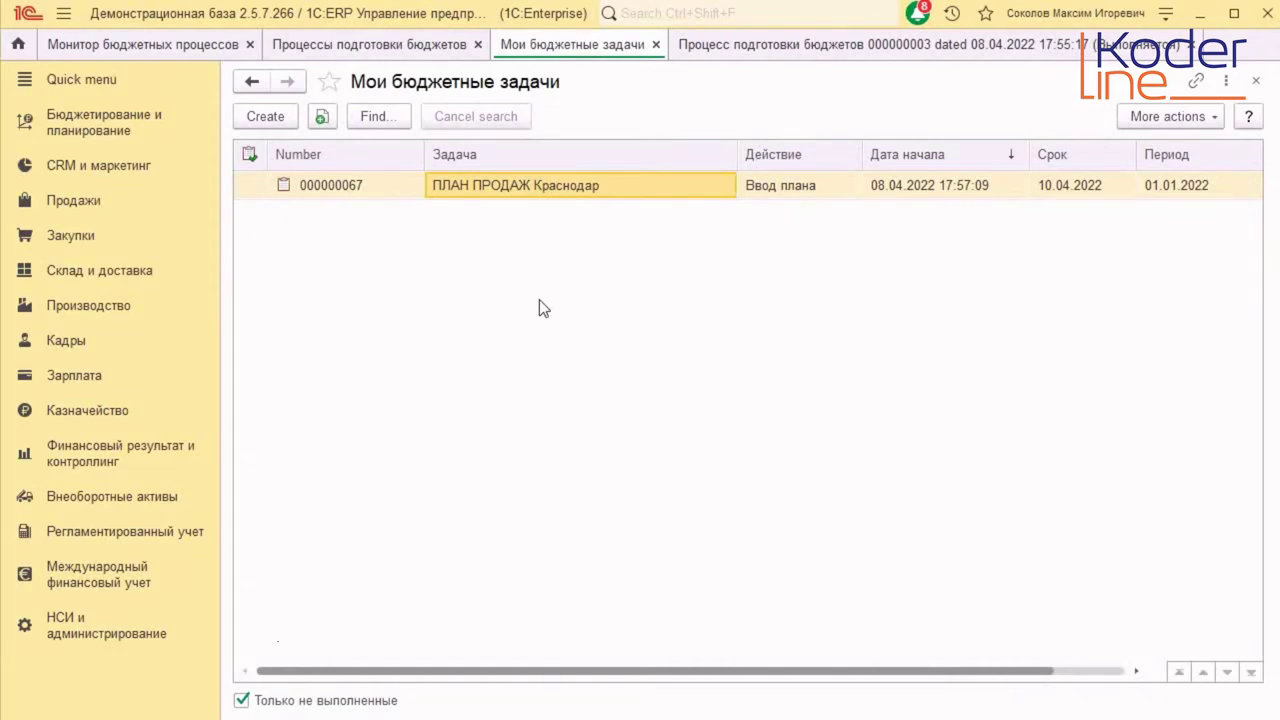
- Create a new sales plan document from the budget task "ПЛАН ПРОДАЖ Краснодар"
{"action": "double_click", "coordinate": [643, 185]}
{"action": "left_click", "coordinate": [316, 268]}
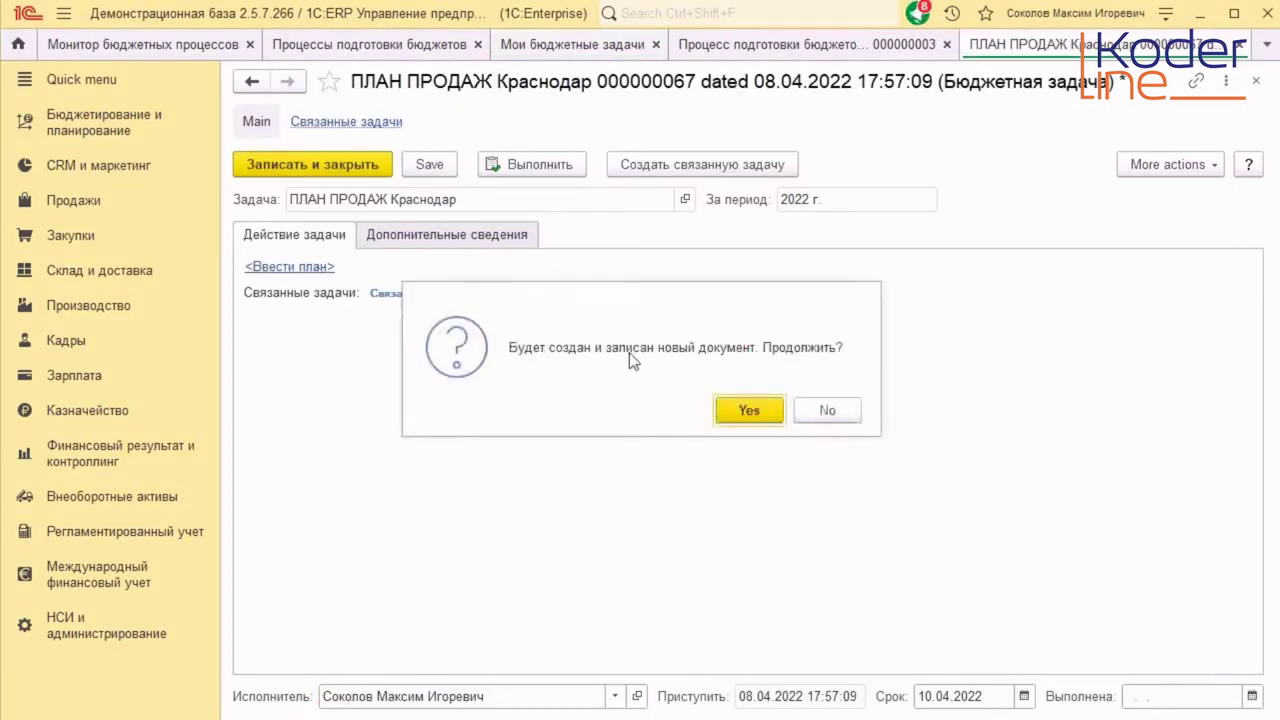
{"action": "left_click", "coordinate": [750, 409]}
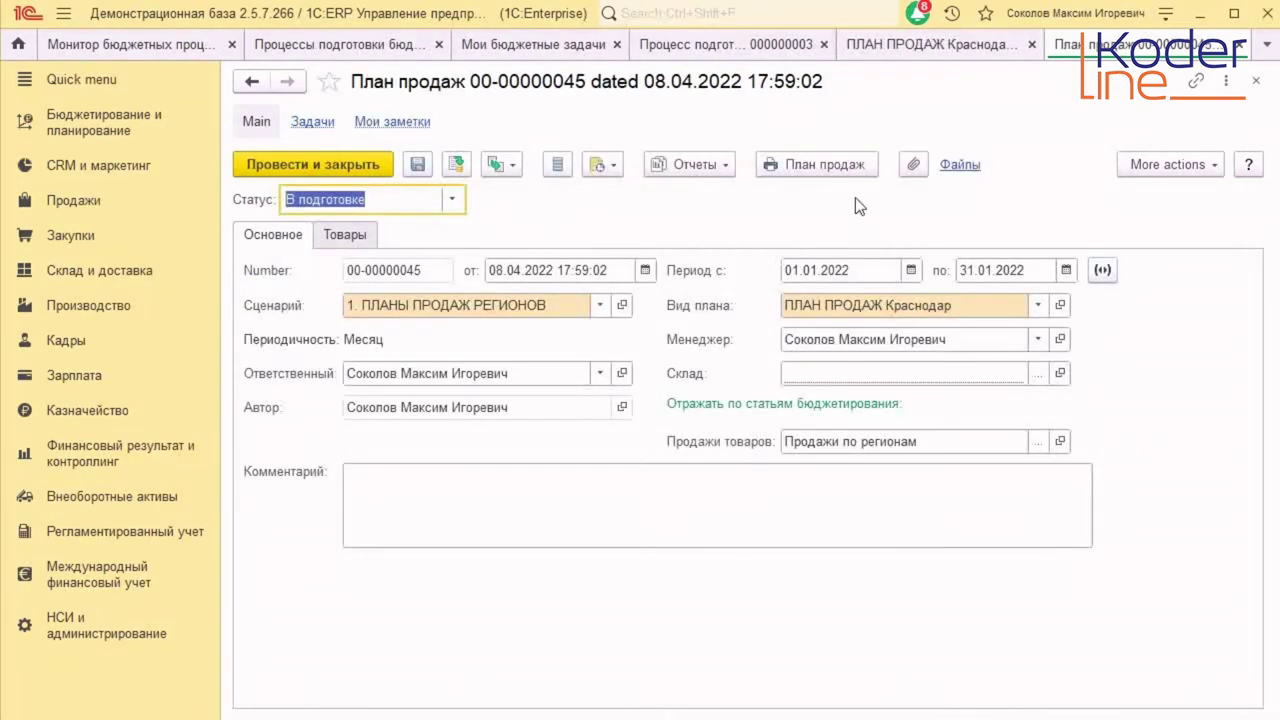
- Reselect plan type "ПЛАН ПРОДАЖ Краснодар" with its filling rule updated, and set the warehouse to "Краснодар регион.склад"
{"action": "left_click", "coordinate": [1042, 311]}
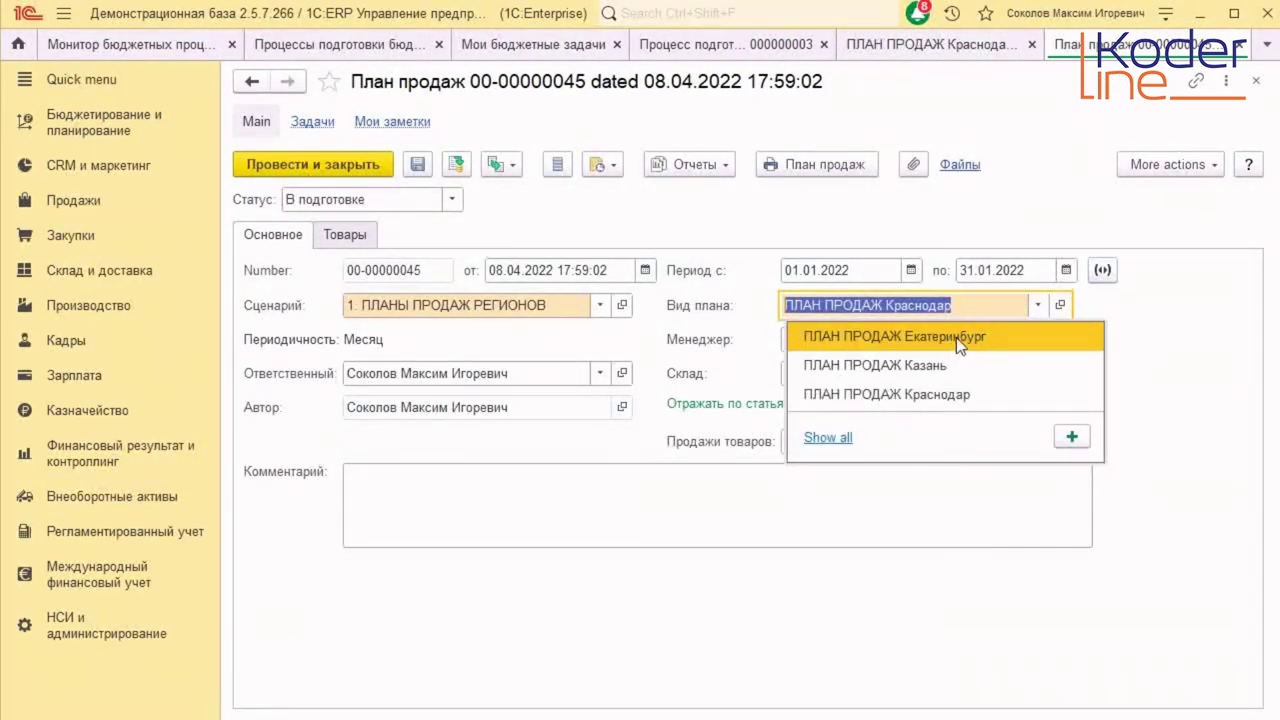
{"action": "left_click", "coordinate": [958, 393]}
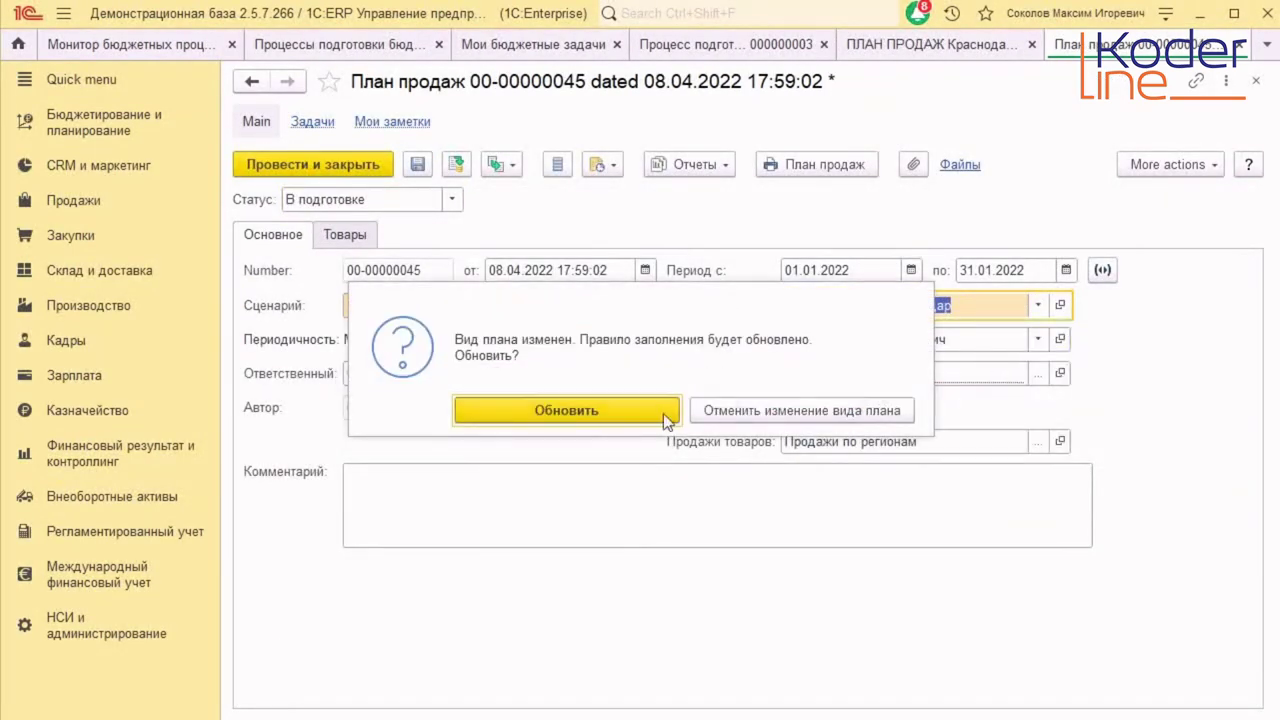
{"action": "left_click", "coordinate": [665, 418]}
{"action": "left_click", "coordinate": [1042, 345]}
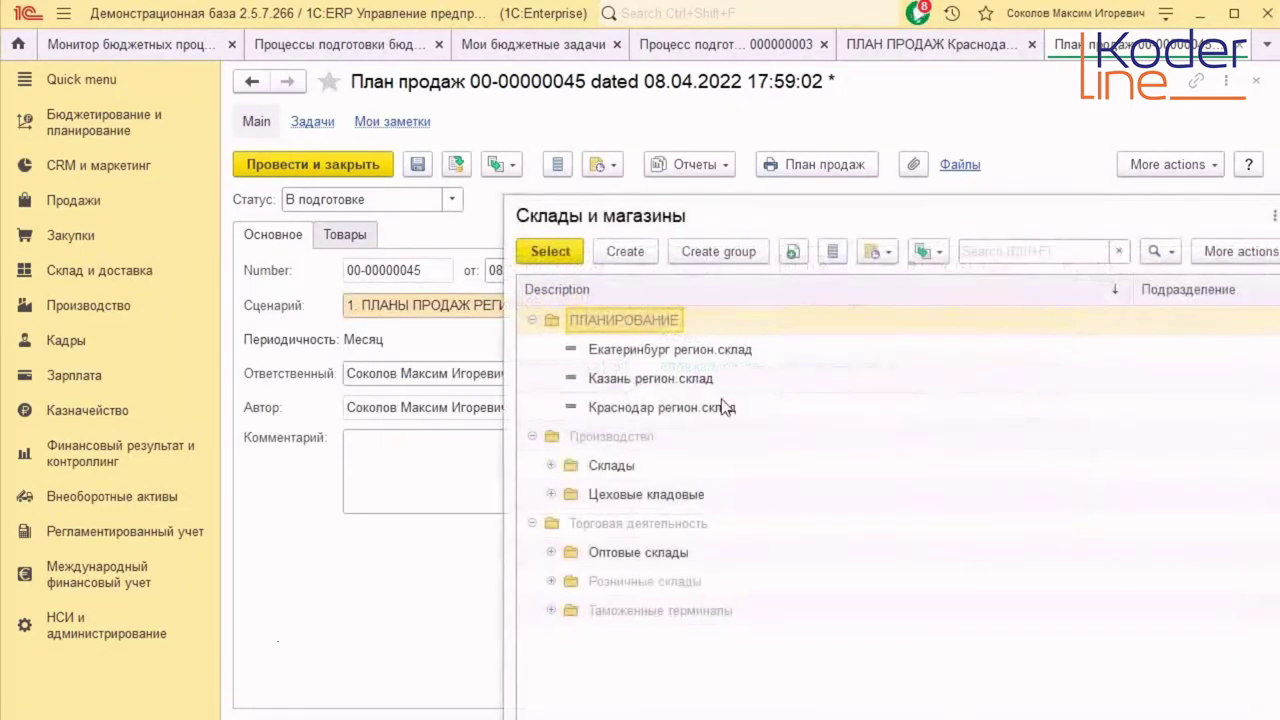
{"action": "double_click", "coordinate": [668, 407]}
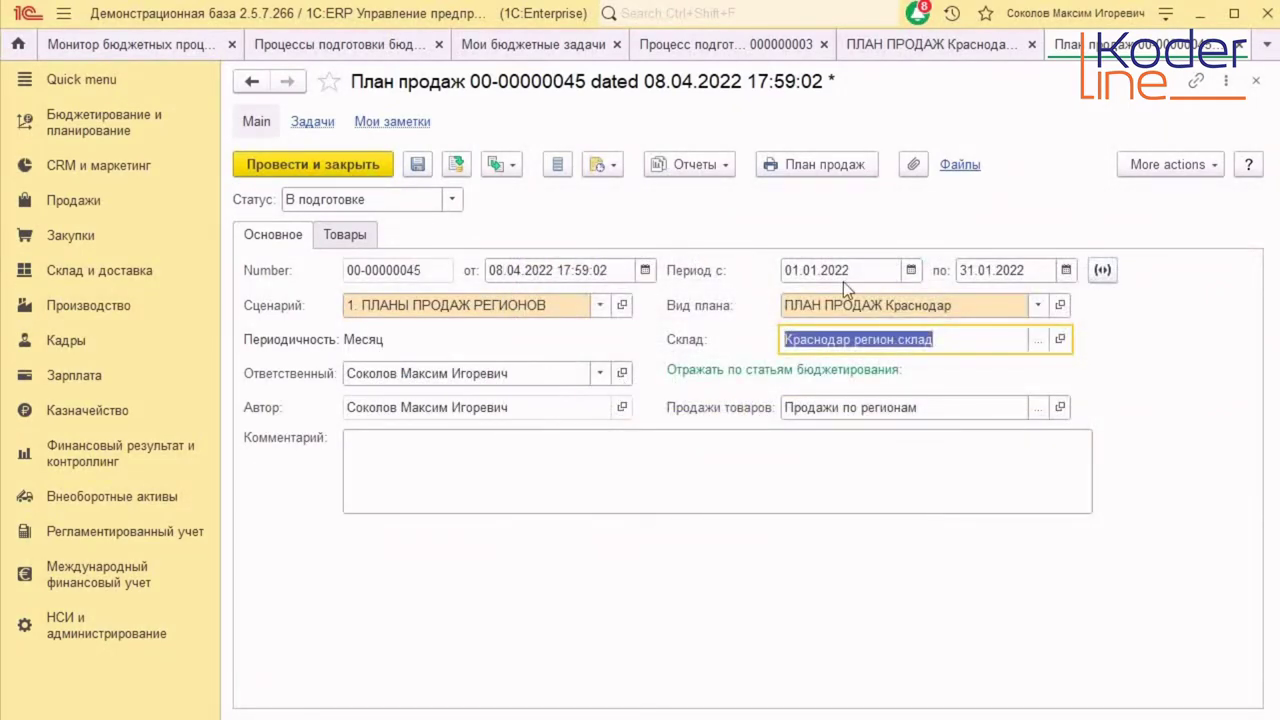
- Set the Краснодар sales plan's period to 01.01.2022–31.12.2022 and fill its goods table by rule (По правилу)
{"action": "left_click", "coordinate": [1103, 270]}
{"action": "left_click_drag", "start_coordinate": [590, 338], "coordinate": [682, 437]}
{"action": "left_click", "coordinate": [776, 534]}
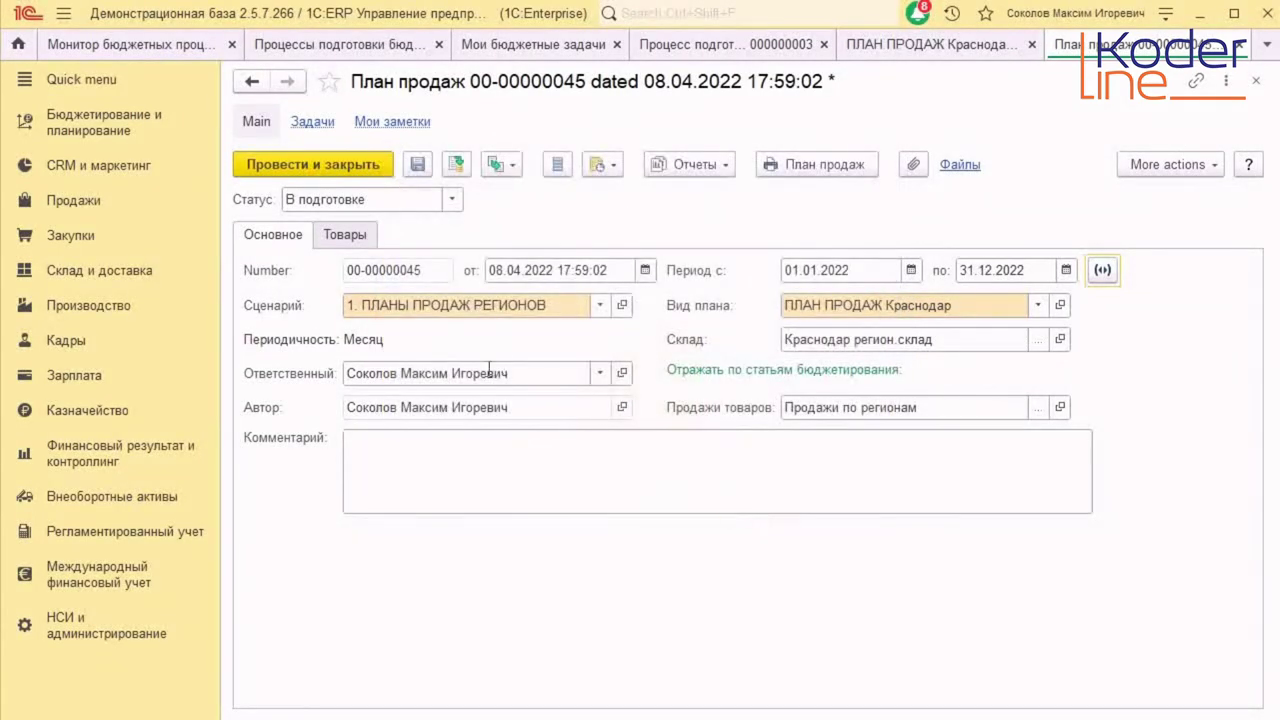
{"action": "left_click", "coordinate": [342, 237]}
{"action": "left_click", "coordinate": [667, 273]}
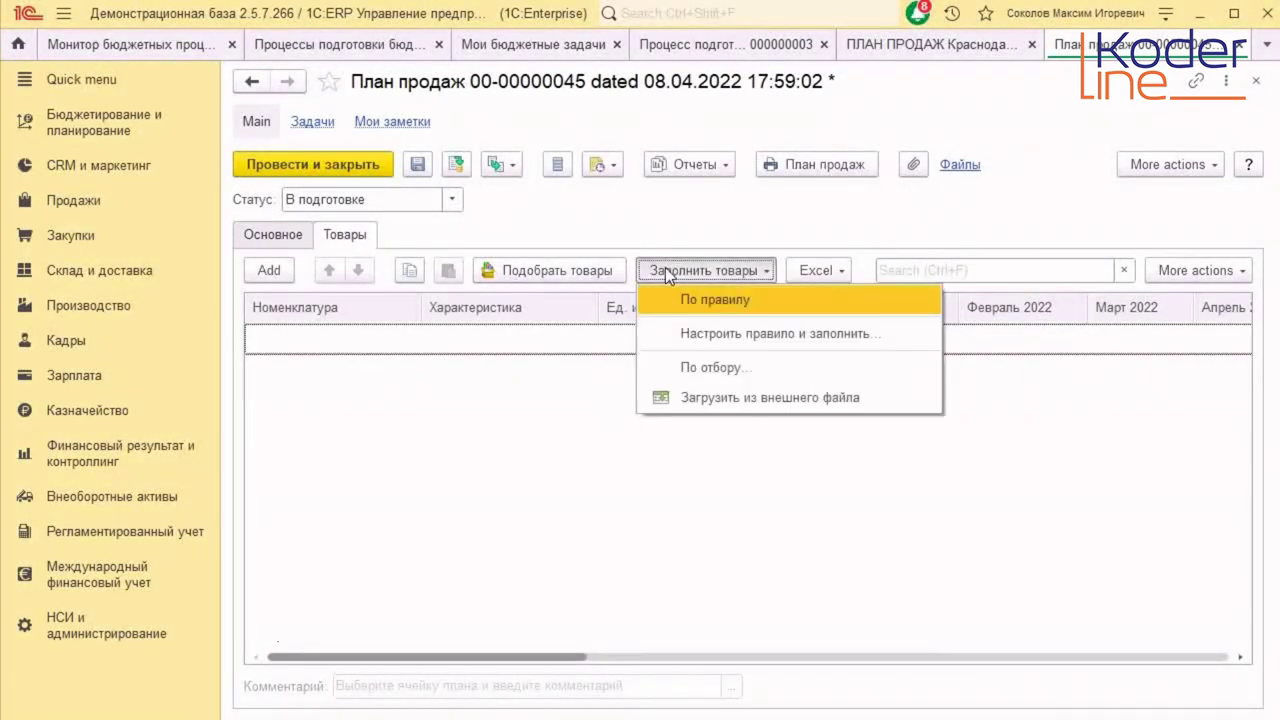
{"action": "left_click", "coordinate": [686, 301]}
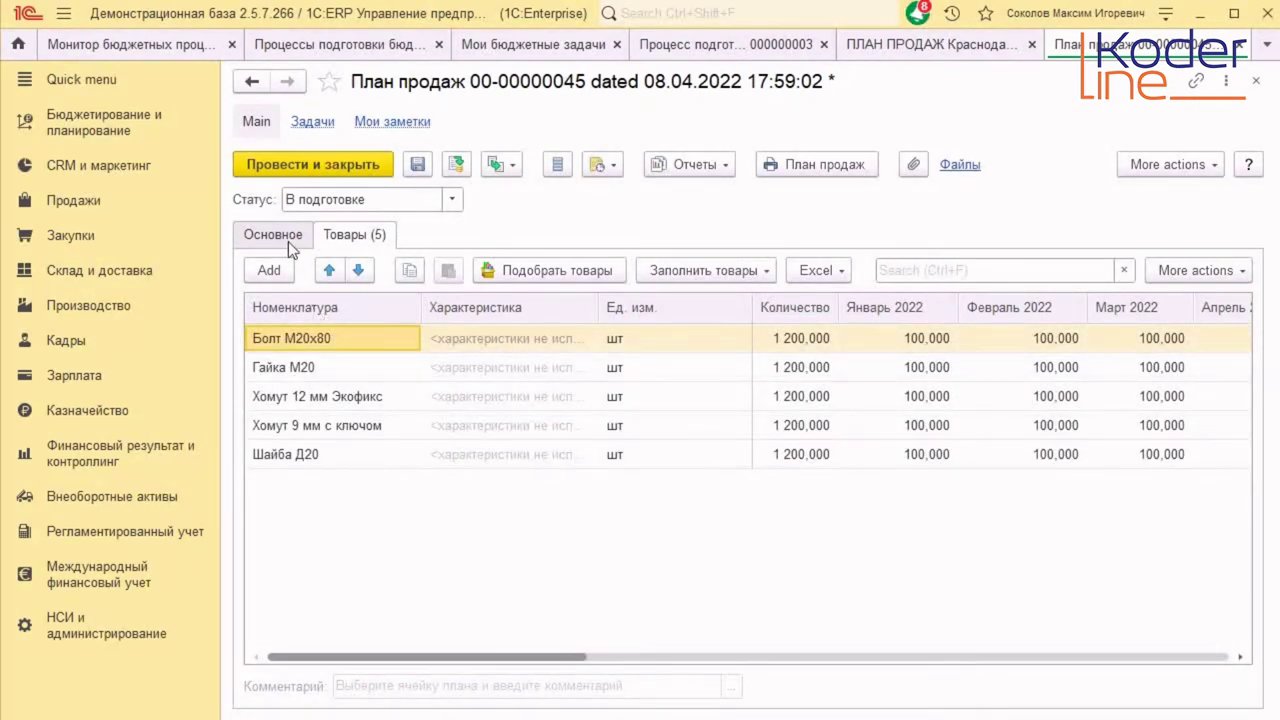
- Set the Краснодар sales plan's status to "Утвержден", post and close it, and complete its budget task
{"action": "left_click", "coordinate": [456, 197]}
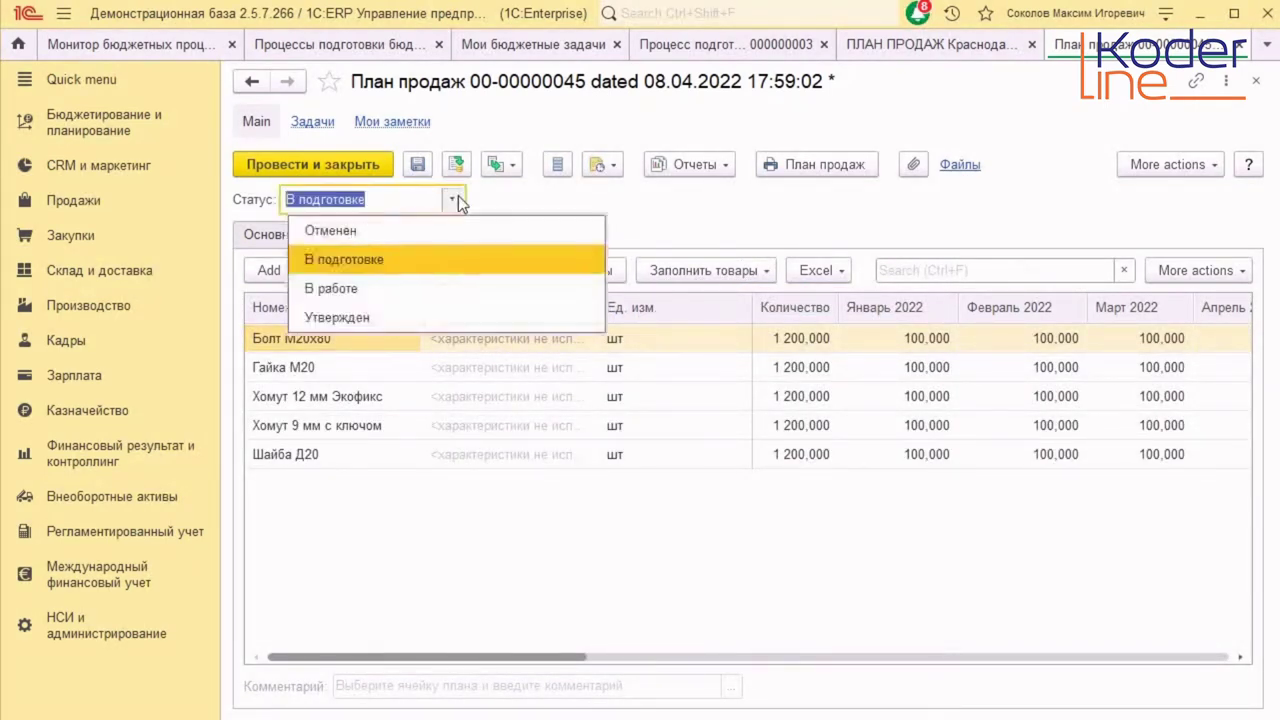
{"action": "left_click", "coordinate": [393, 315]}
{"action": "left_click", "coordinate": [378, 166]}
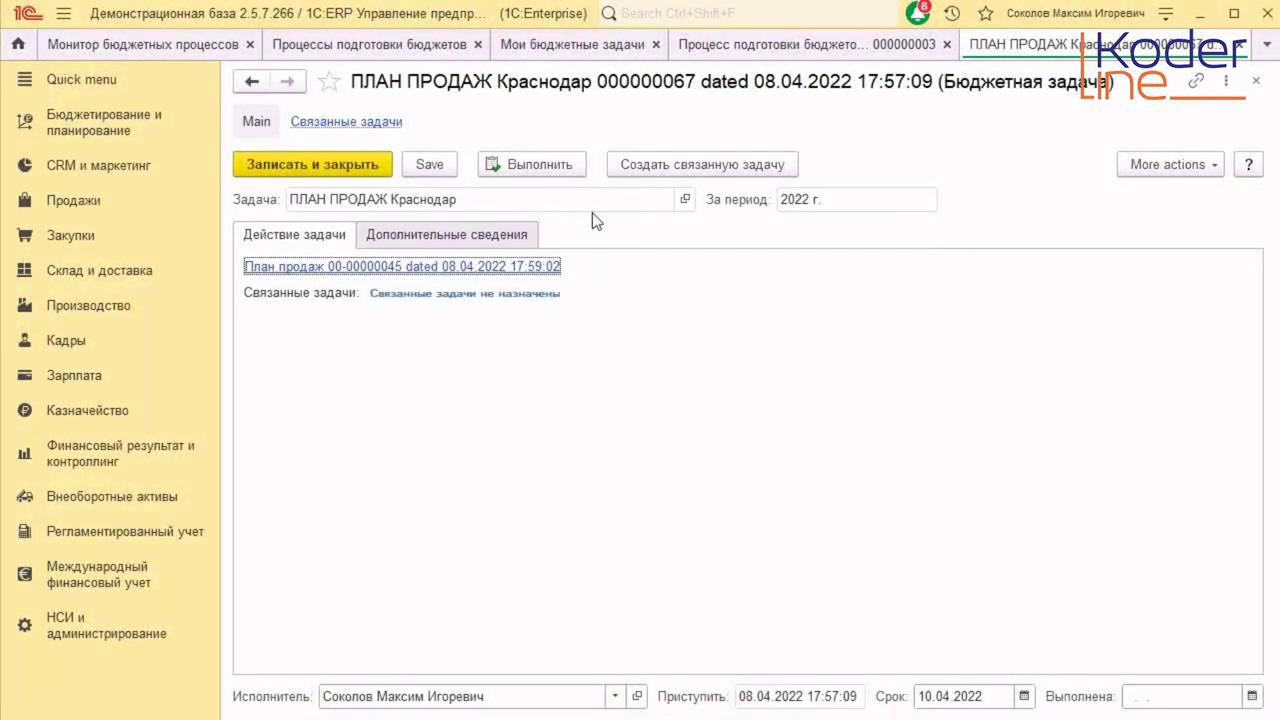
{"action": "left_click", "coordinate": [559, 164]}
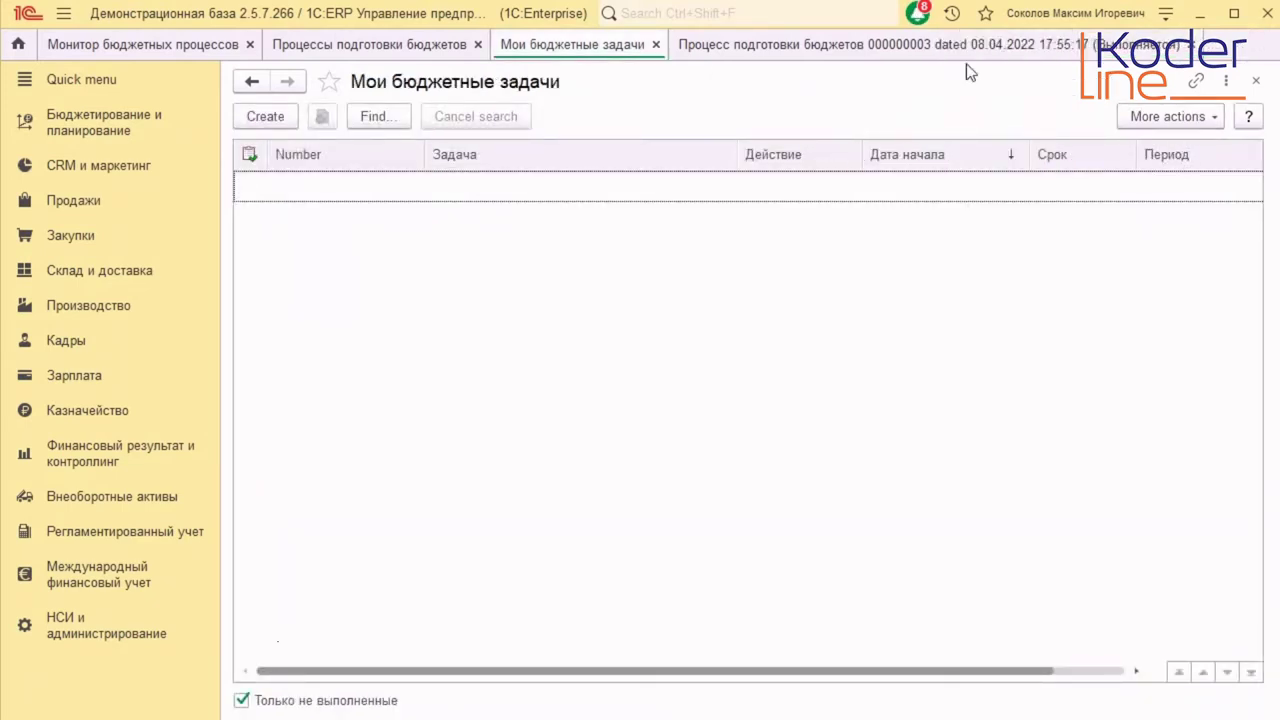
- Check the stage progress of the budget preparation process and refresh the list of own budget tasks
{"action": "left_click", "coordinate": [741, 50]}
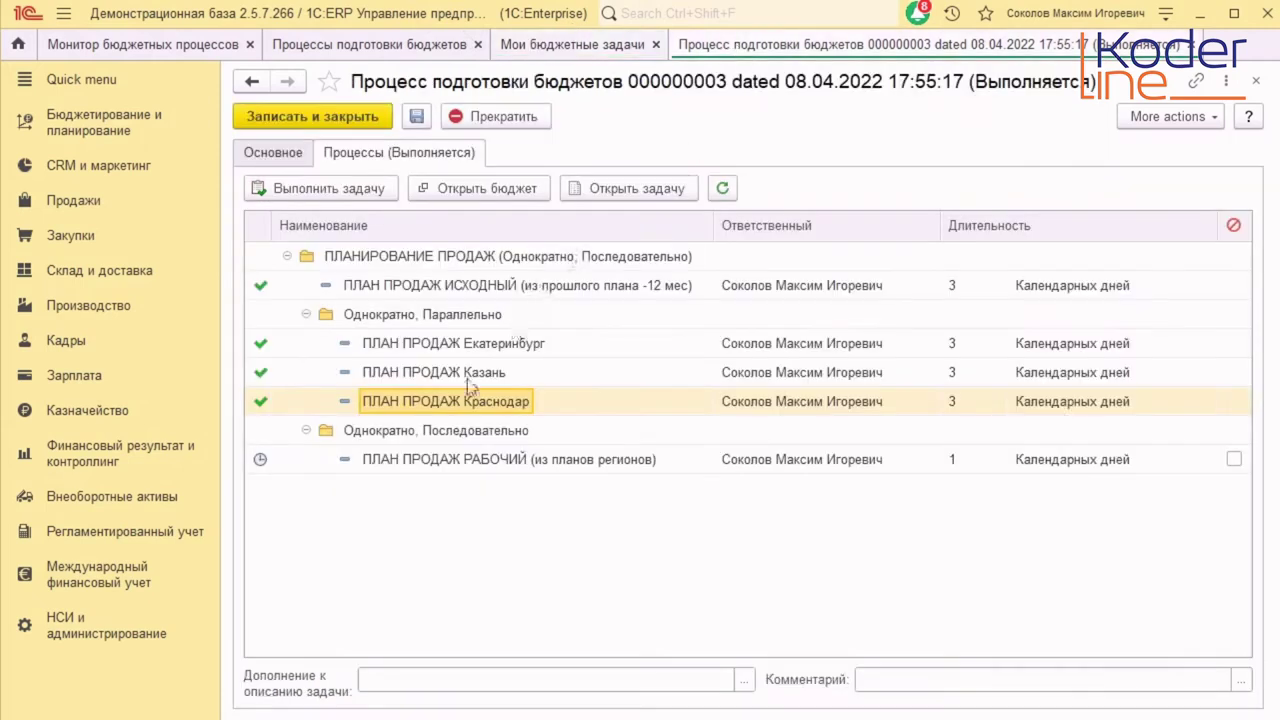
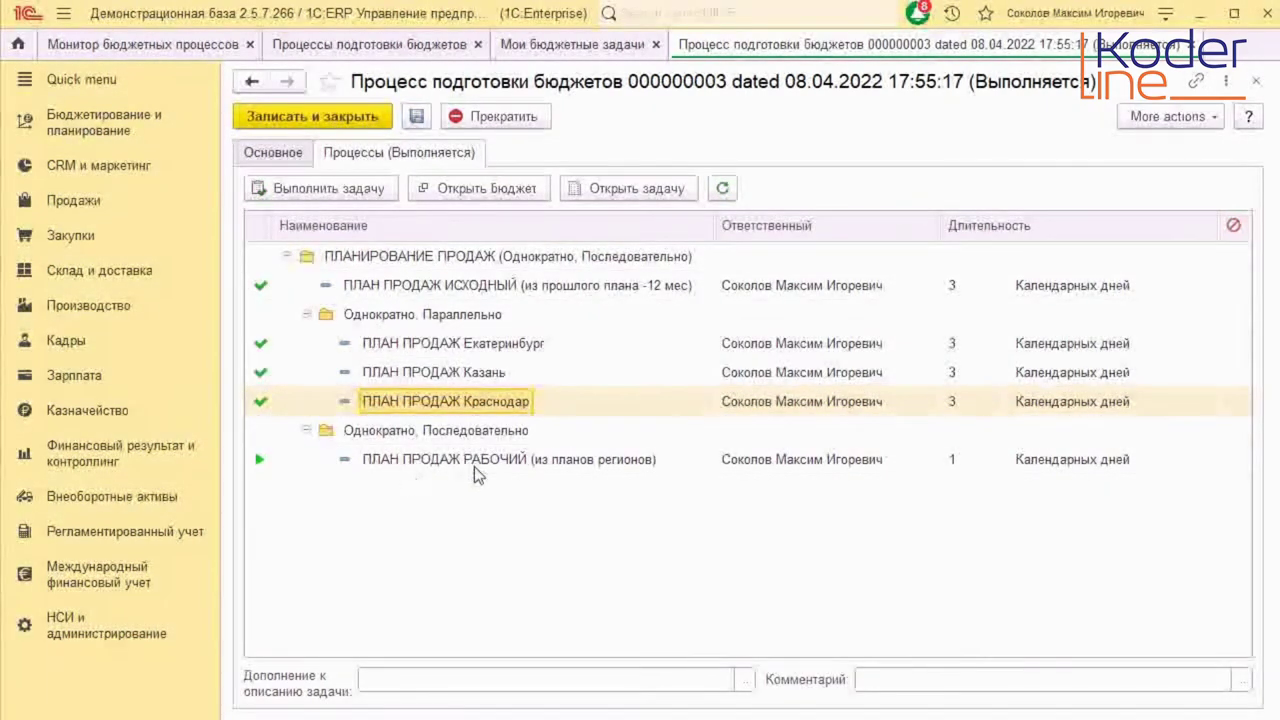
{"action": "left_click", "coordinate": [595, 44]}
{"action": "left_click", "coordinate": [1182, 117]}
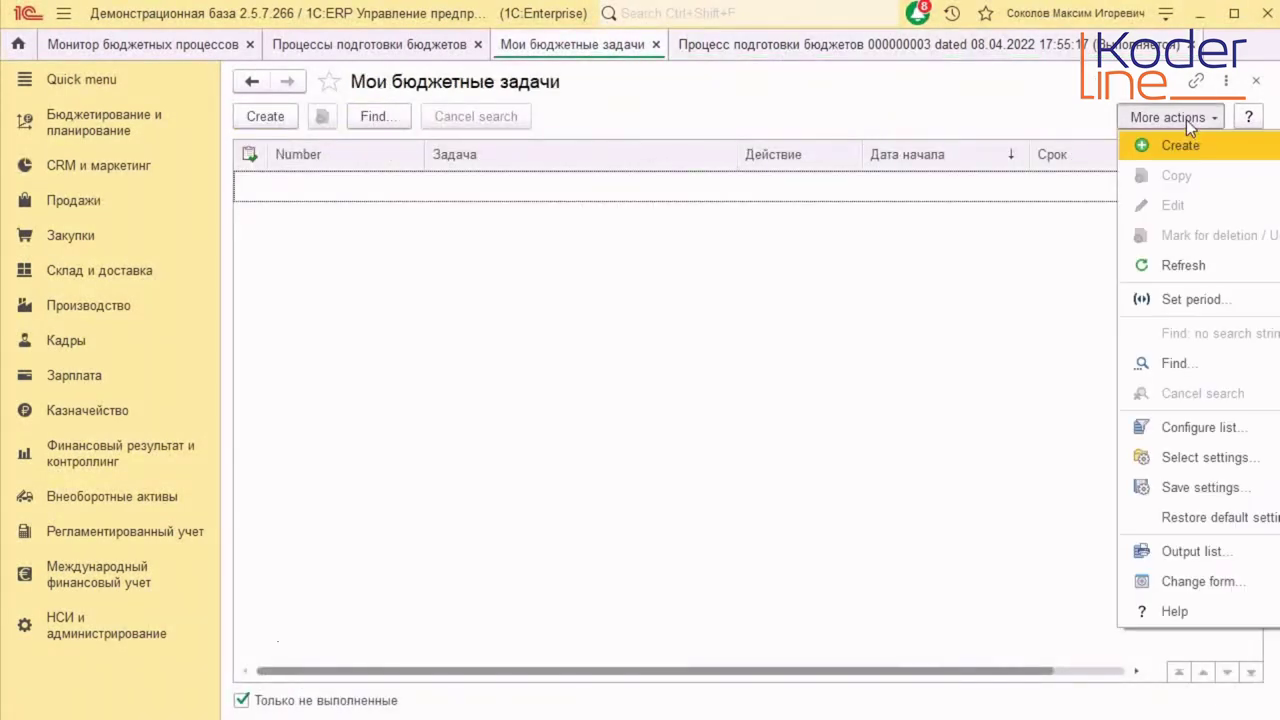
{"action": "left_click", "coordinate": [1175, 266]}
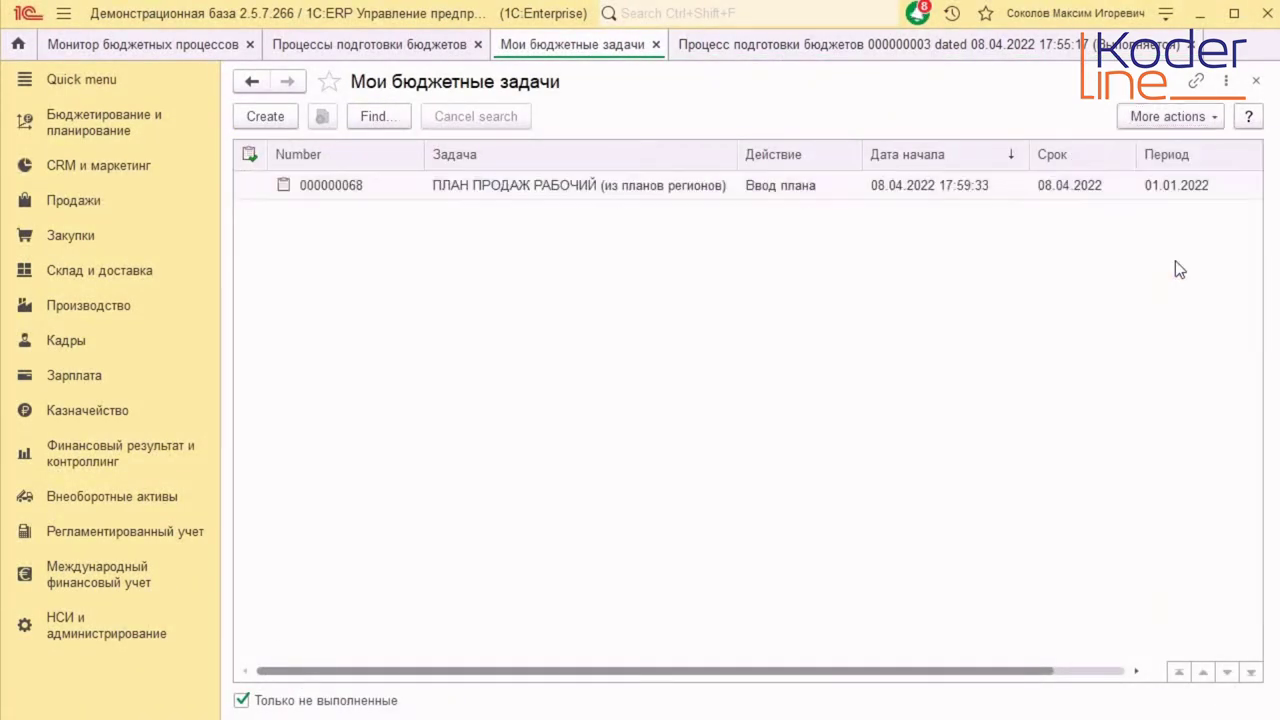
- Create a new sales plan document from the budget task "ПЛАН ПРОДАЖ РАБОЧИЙ (из планов регионов)"
{"action": "double_click", "coordinate": [626, 181]}
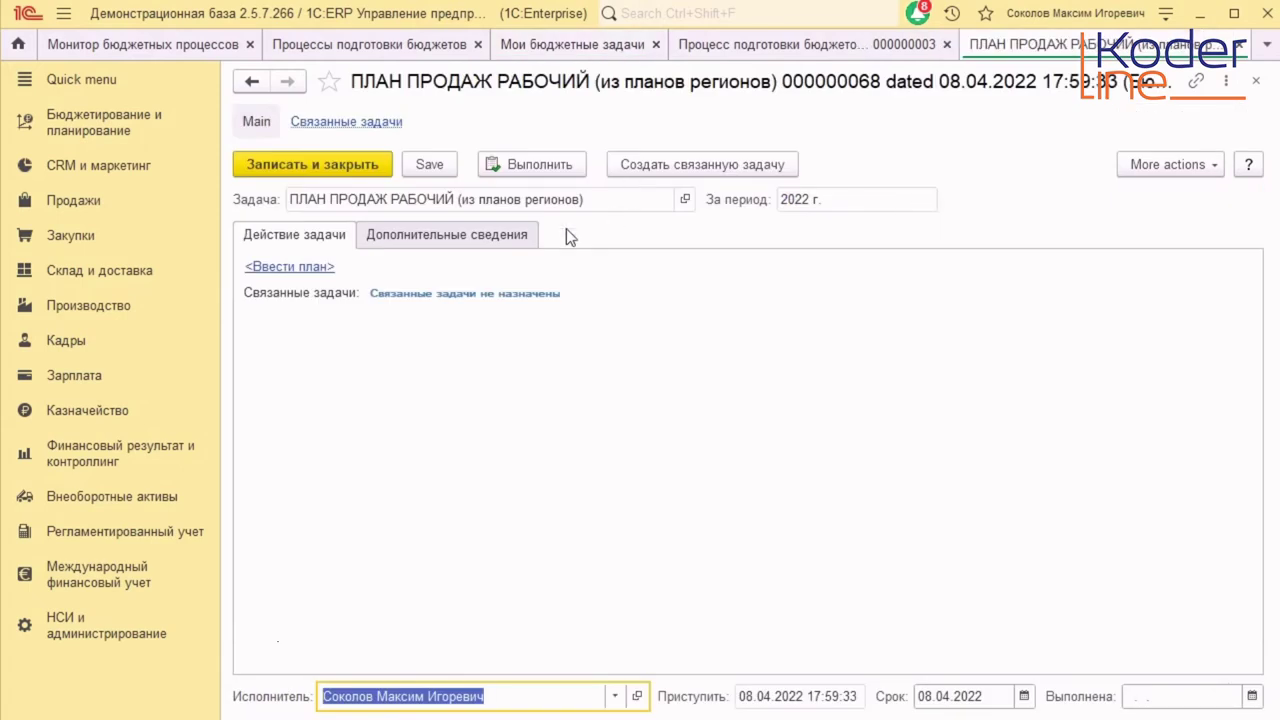
{"action": "left_click", "coordinate": [311, 268]}
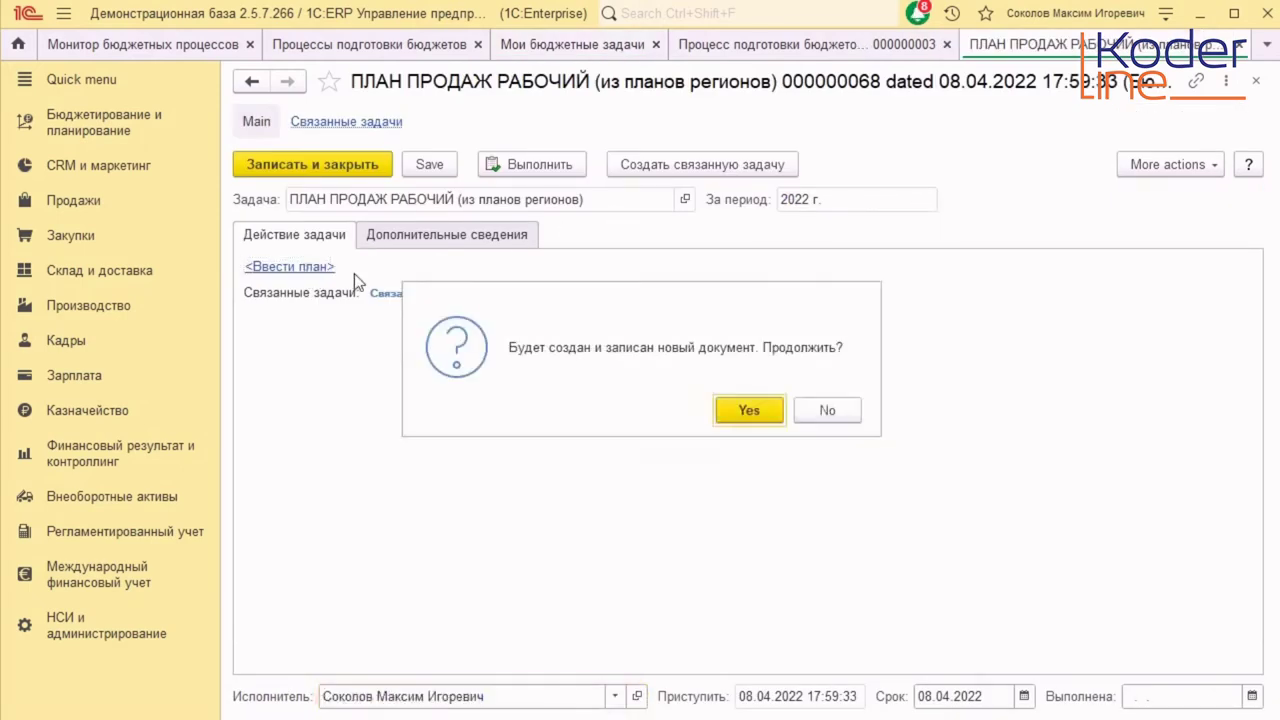
- Create the sales plan document from the task and select ПЛАН ПРОДАЖ РАБОЧИЙ (из планов регионов) as its plan type
{"action": "left_click", "coordinate": [750, 410]}
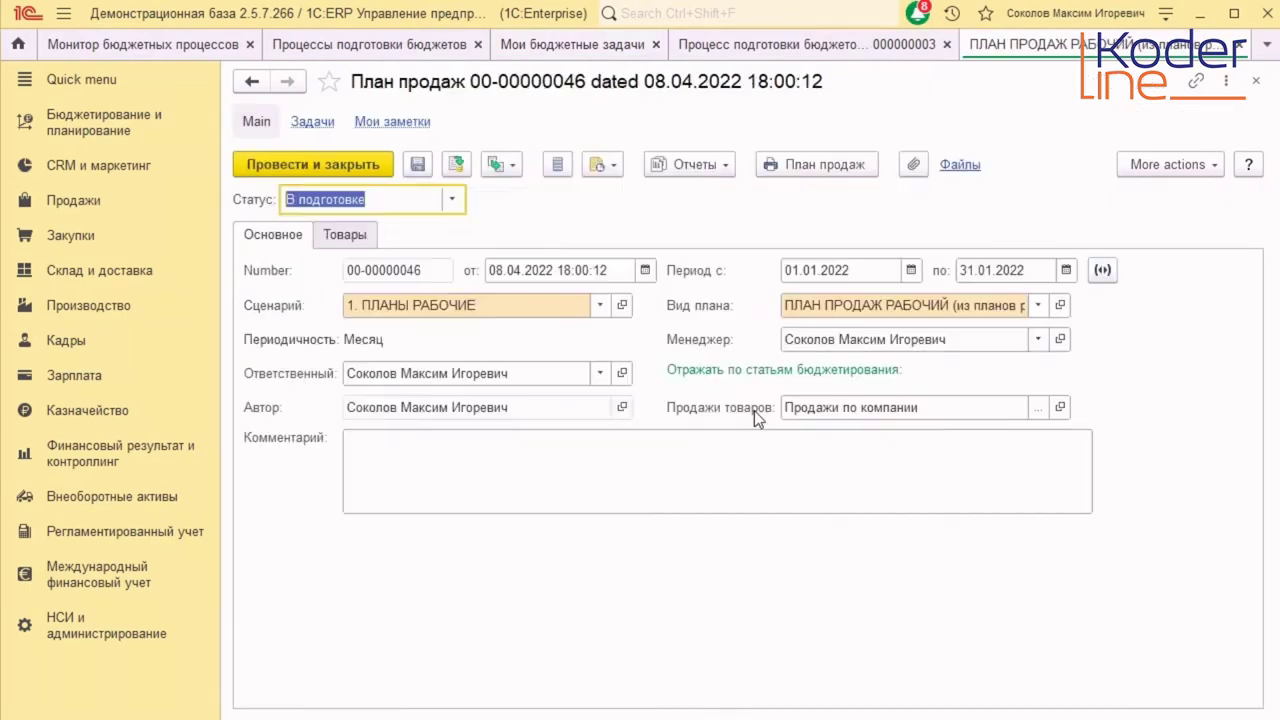
{"action": "left_click", "coordinate": [1039, 305]}
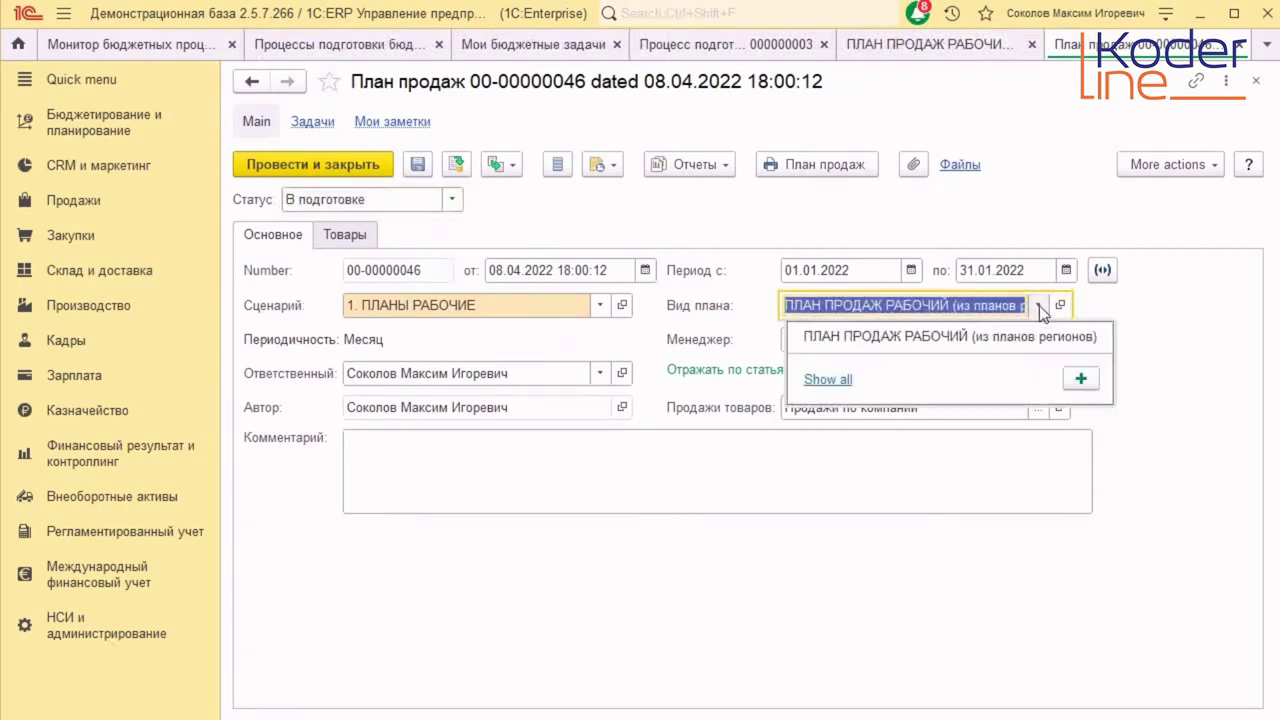
{"action": "left_click", "coordinate": [928, 334]}
{"action": "left_click", "coordinate": [643, 416]}
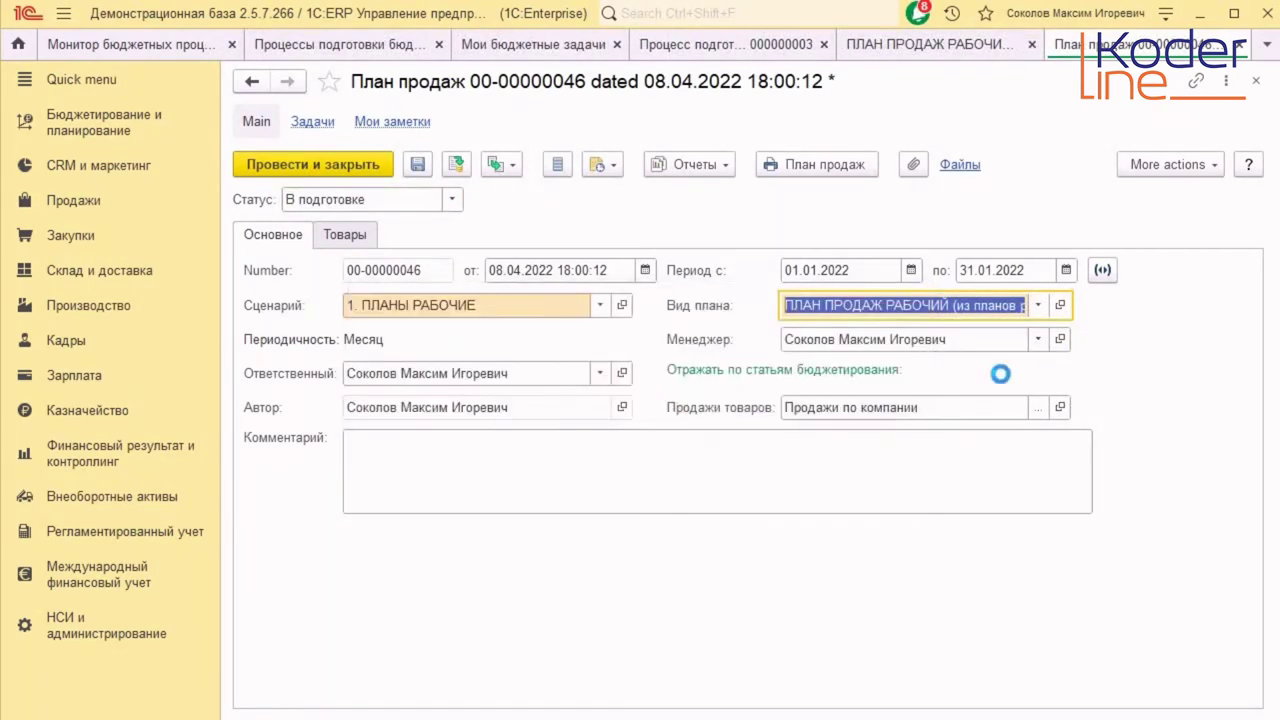
- Set the sales plan's period to January through December 2022
{"action": "left_click", "coordinate": [1102, 270]}
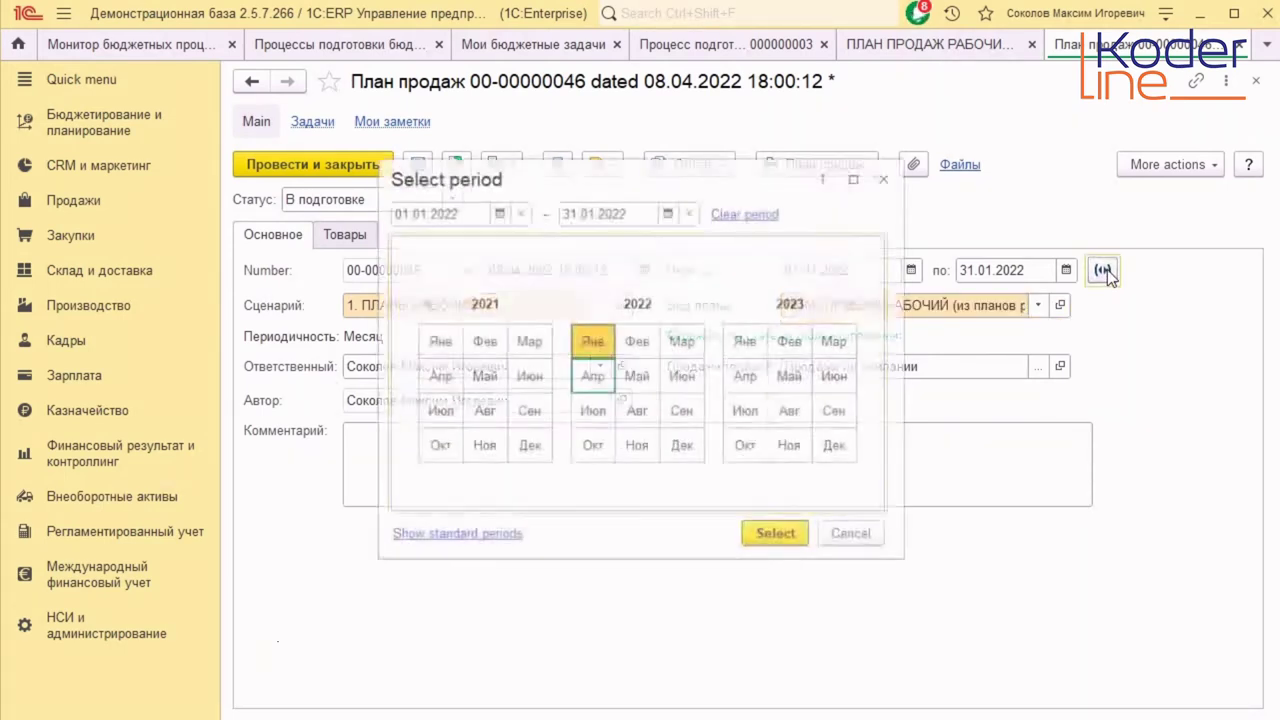
{"action": "left_click_drag", "start_coordinate": [592, 341], "coordinate": [680, 444]}
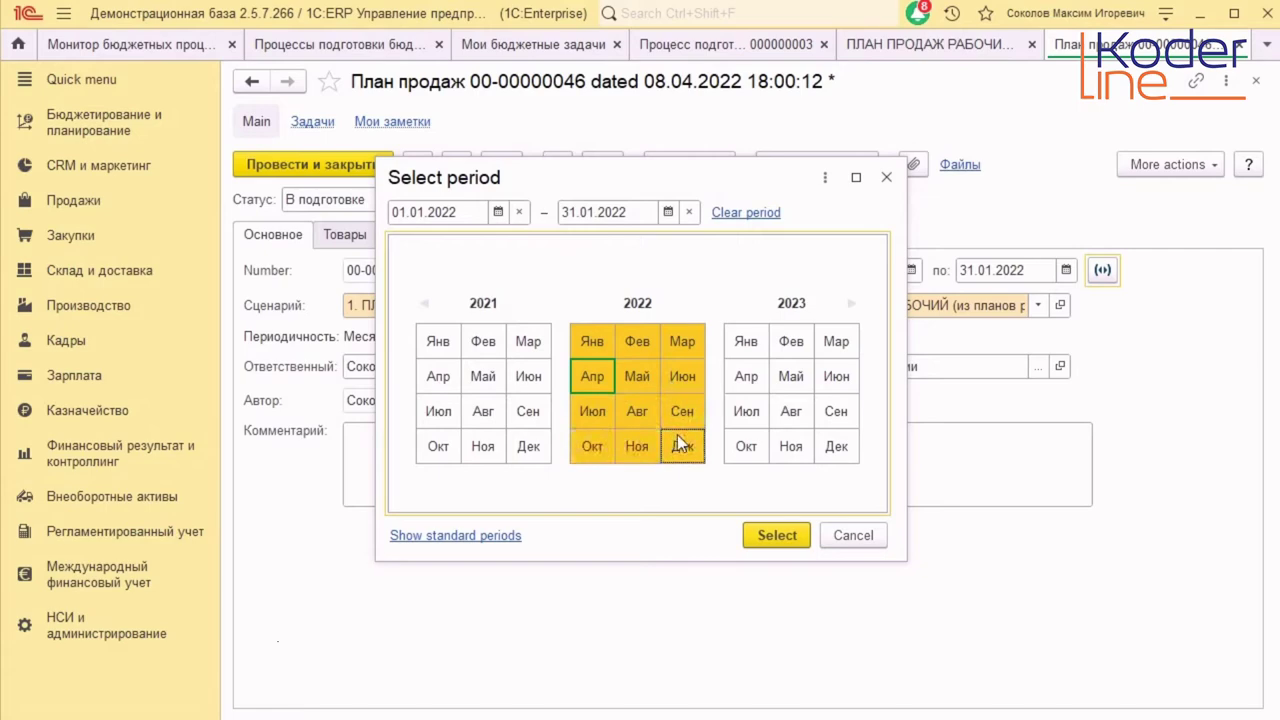
{"action": "left_click", "coordinate": [777, 535]}
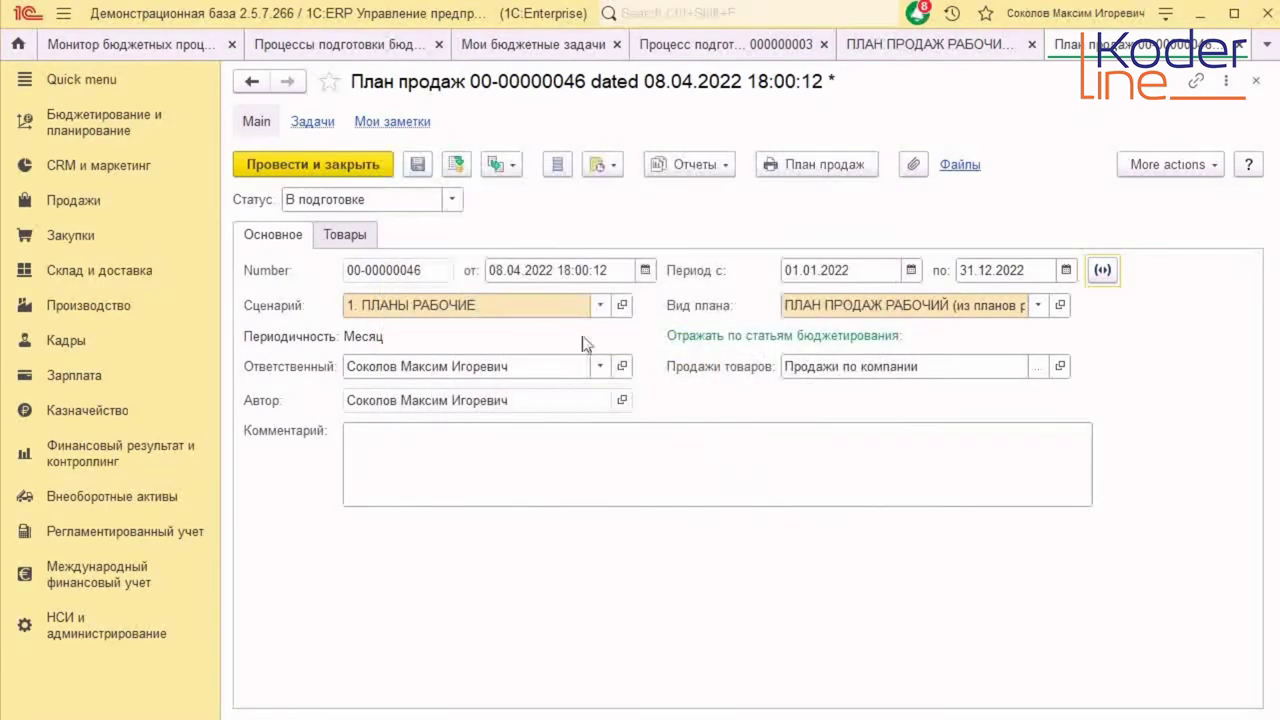
- Set the sales plan's status to Утвержден and try to post and close the document
{"action": "left_click", "coordinate": [451, 199]}
{"action": "left_click", "coordinate": [403, 314]}
{"action": "left_click", "coordinate": [384, 169]}
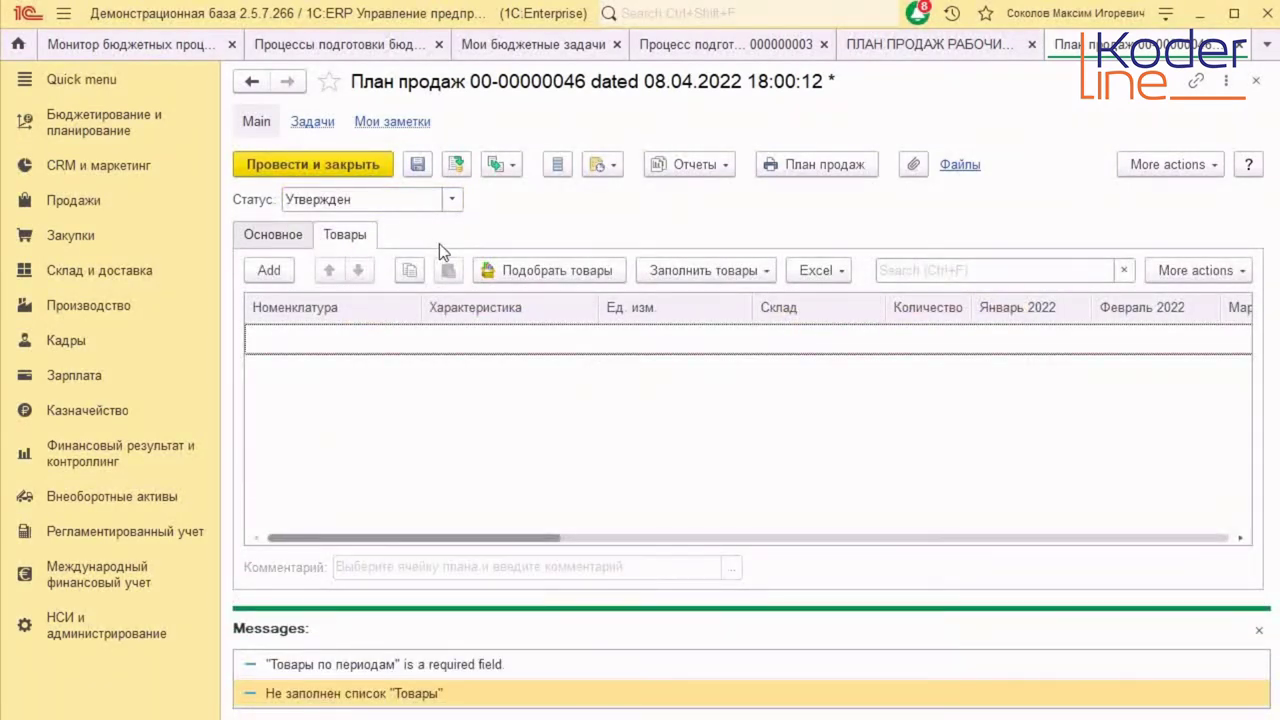
- Fill the plan's goods list by the rule, and post and close the sales plan
{"action": "left_click", "coordinate": [696, 271]}
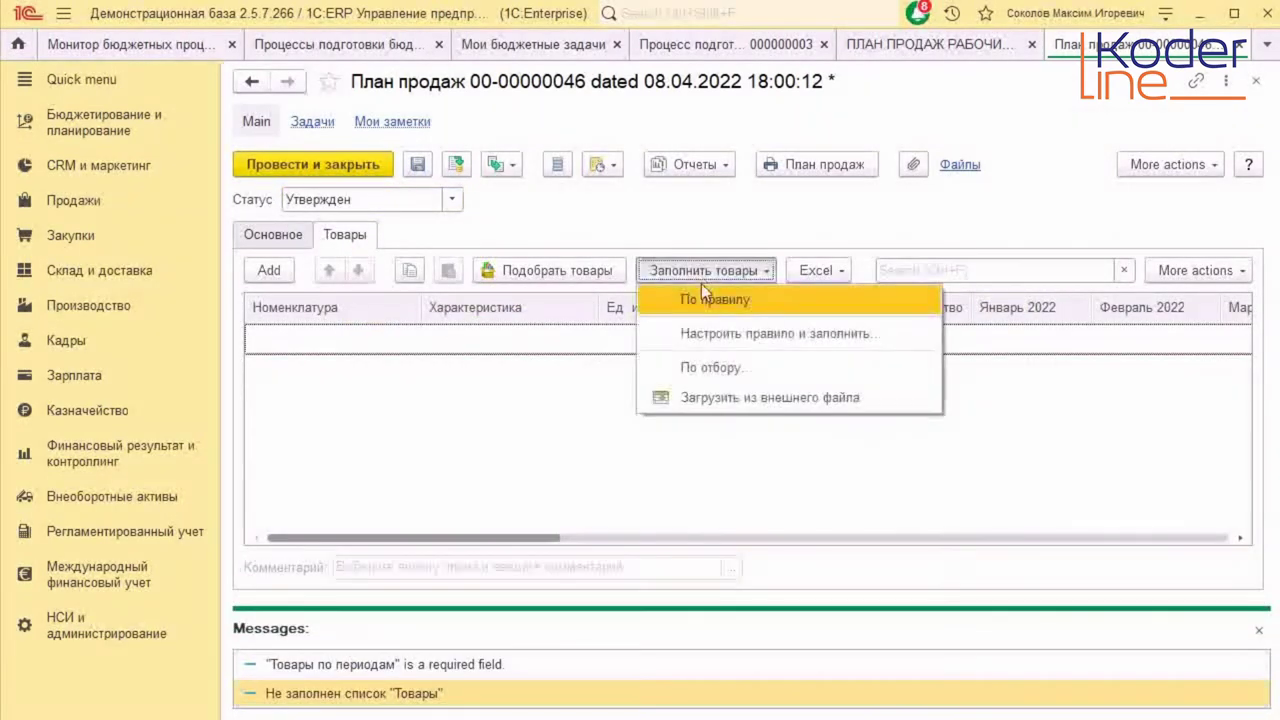
{"action": "left_click", "coordinate": [710, 295]}
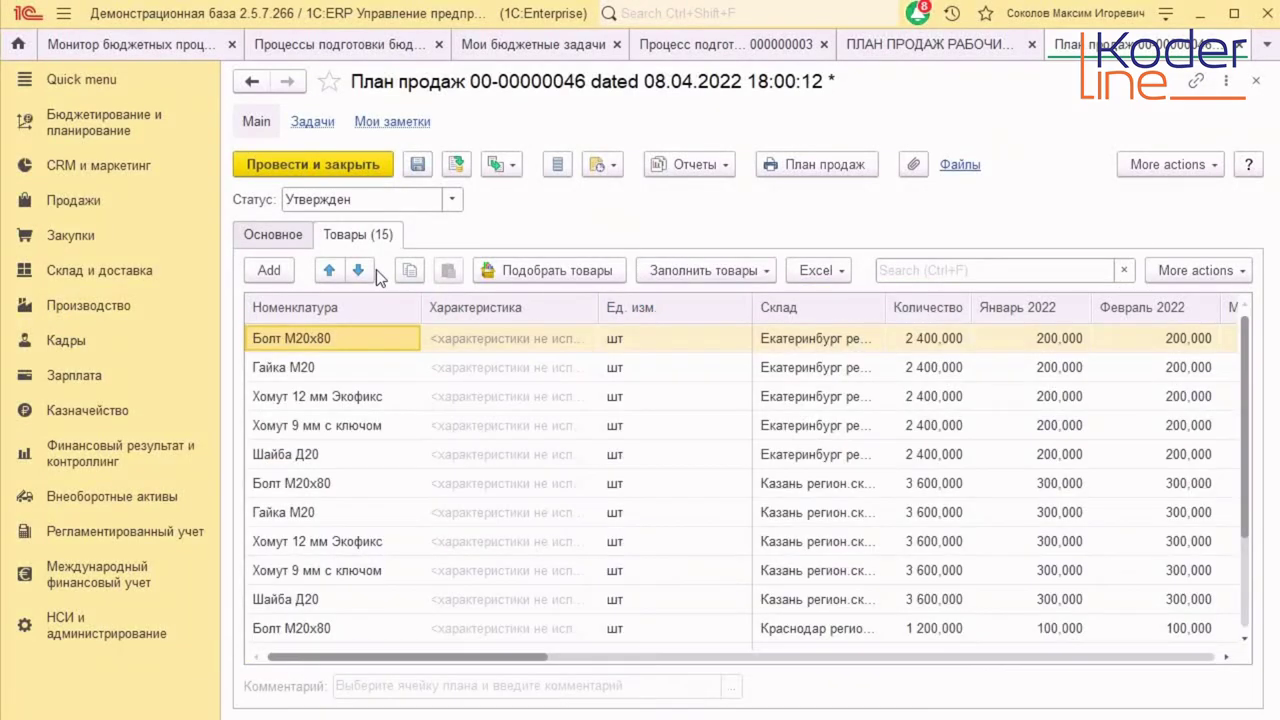
{"action": "left_click", "coordinate": [375, 159]}
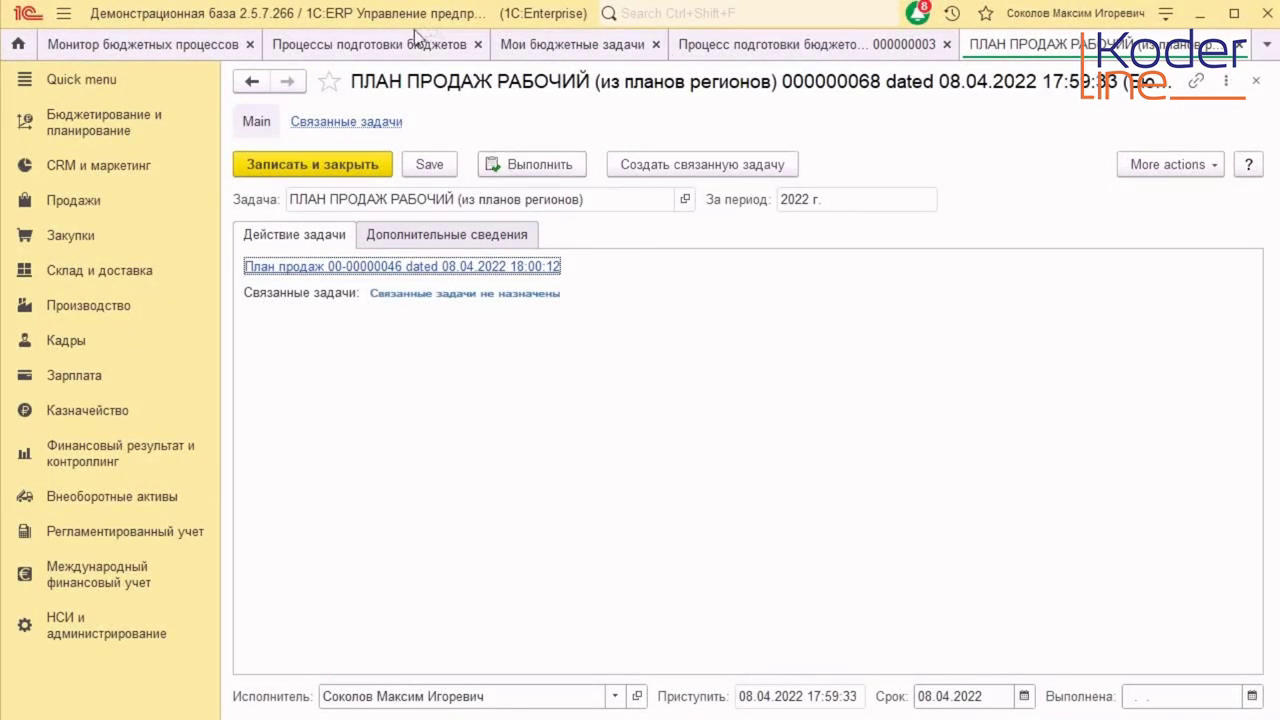
- Check the stages of the running budget preparation process and regenerate the budget process monitor for 2022
{"action": "left_click", "coordinate": [745, 44]}
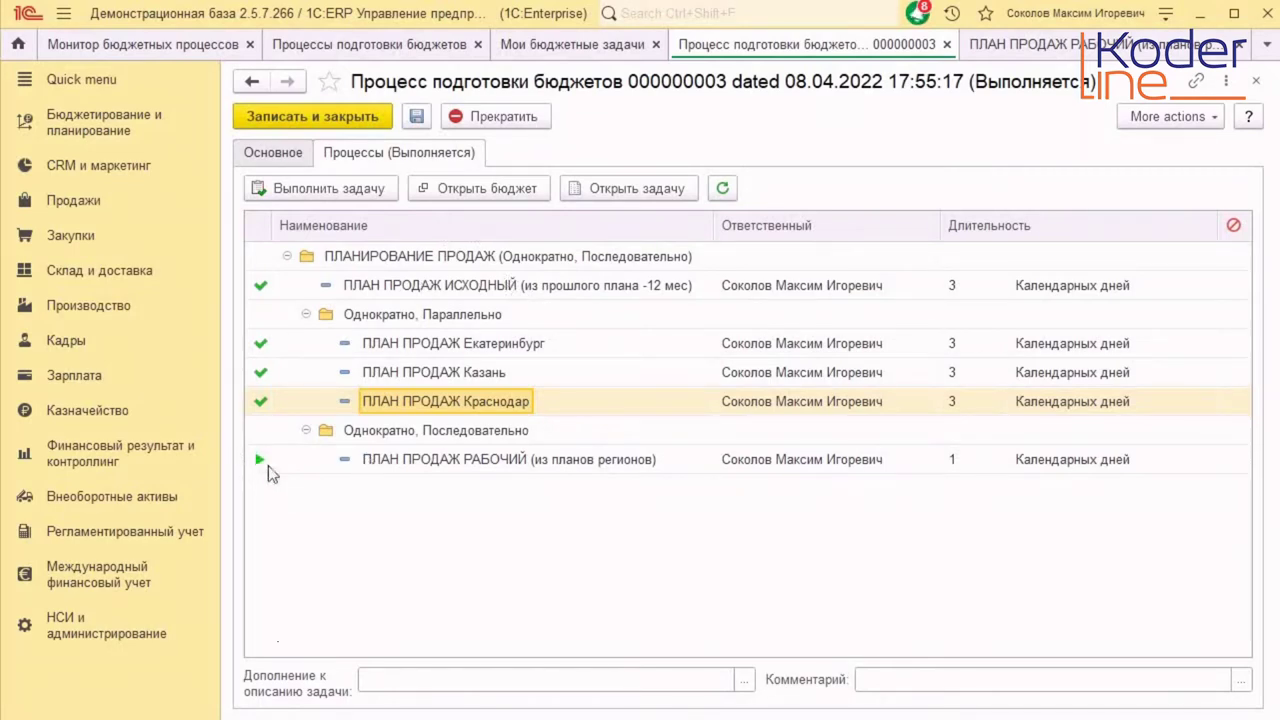
{"action": "left_click", "coordinate": [216, 50]}
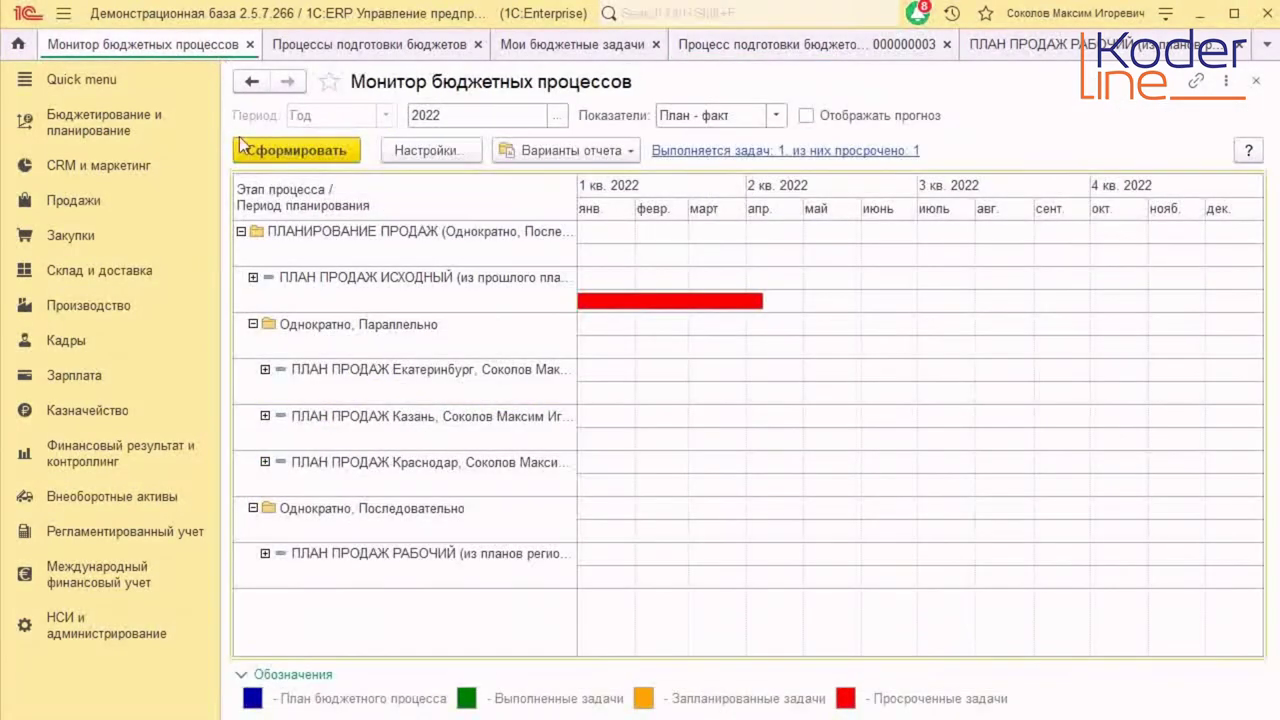
{"action": "left_click", "coordinate": [329, 152]}
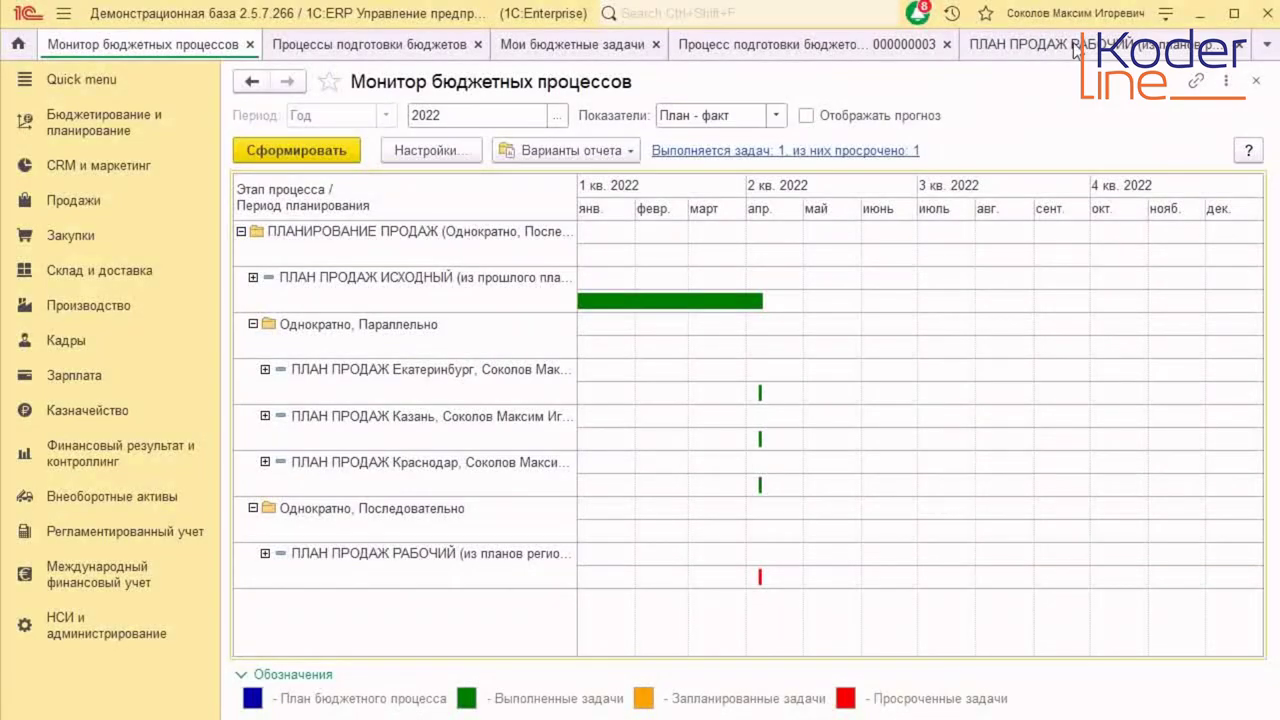
- Mark the ПЛАН ПРОДАЖ РАБОЧИЙ task as completed and regenerate the budget process monitor
{"action": "left_click", "coordinate": [1038, 50]}
{"action": "left_click", "coordinate": [550, 166]}
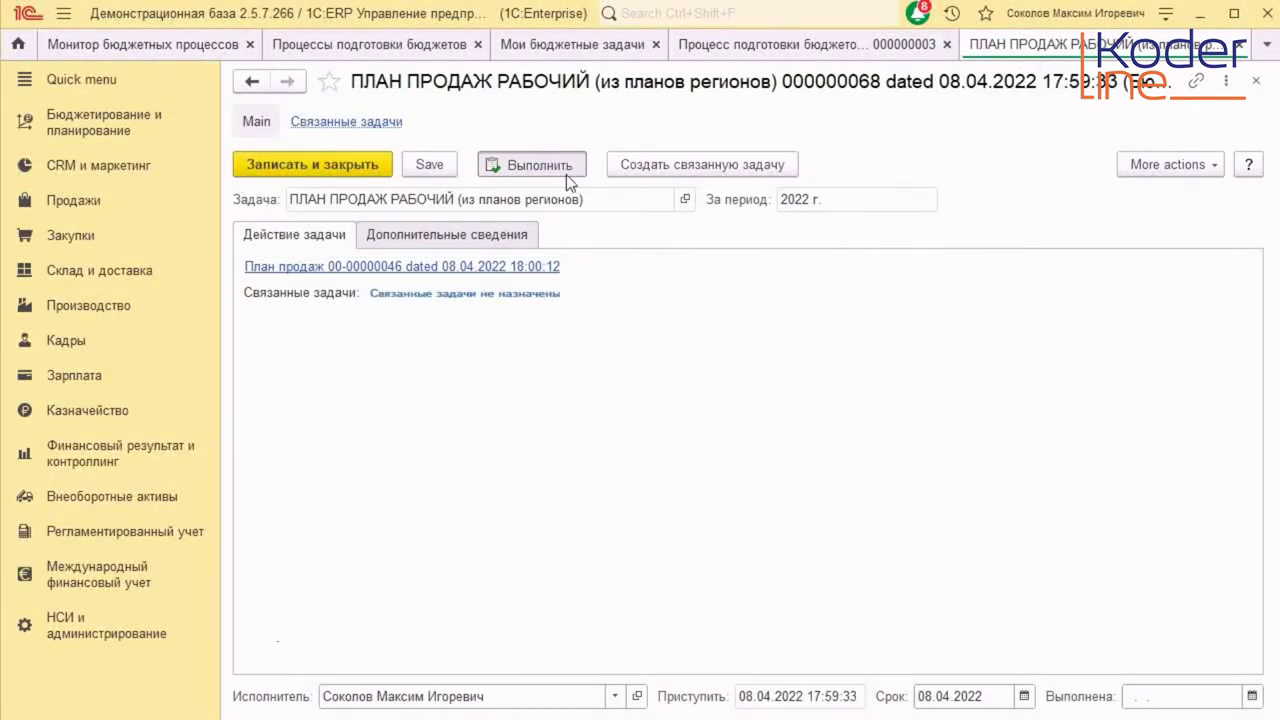
{"action": "left_click", "coordinate": [288, 147]}
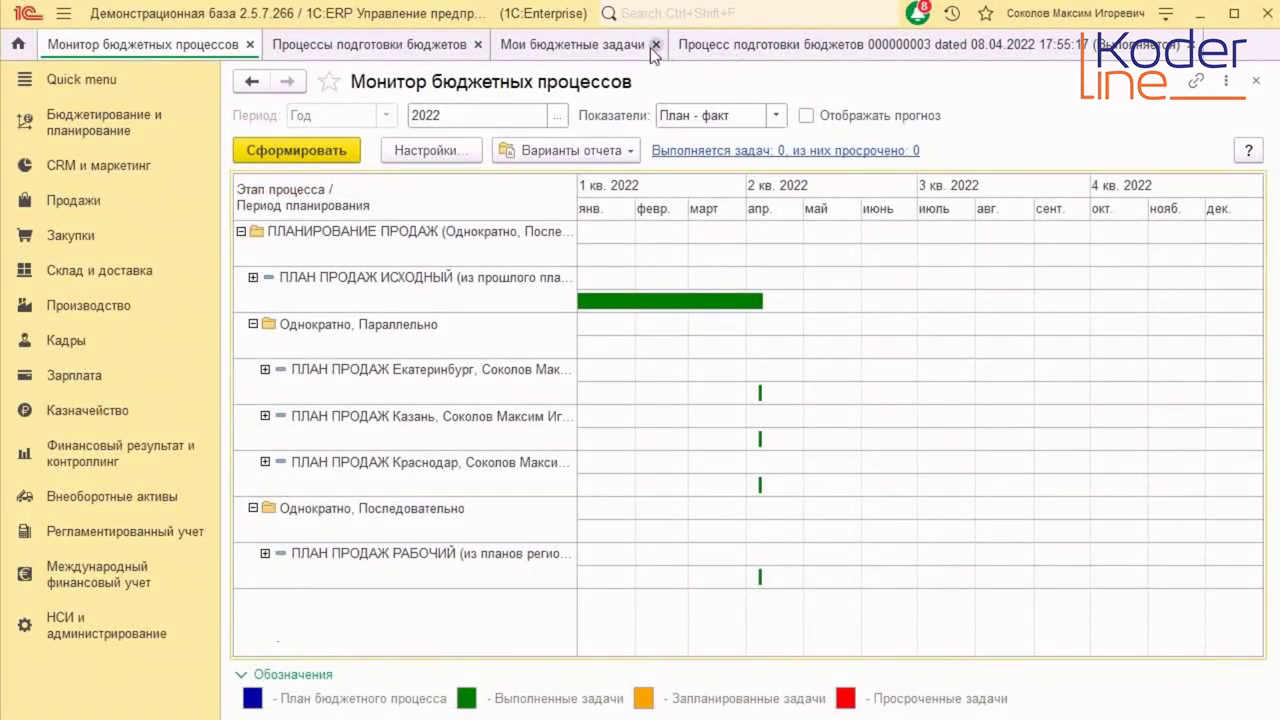
- Return to the budget preparation process document and finish the process
{"action": "left_click", "coordinate": [648, 46]}
{"action": "left_click", "coordinate": [777, 44]}
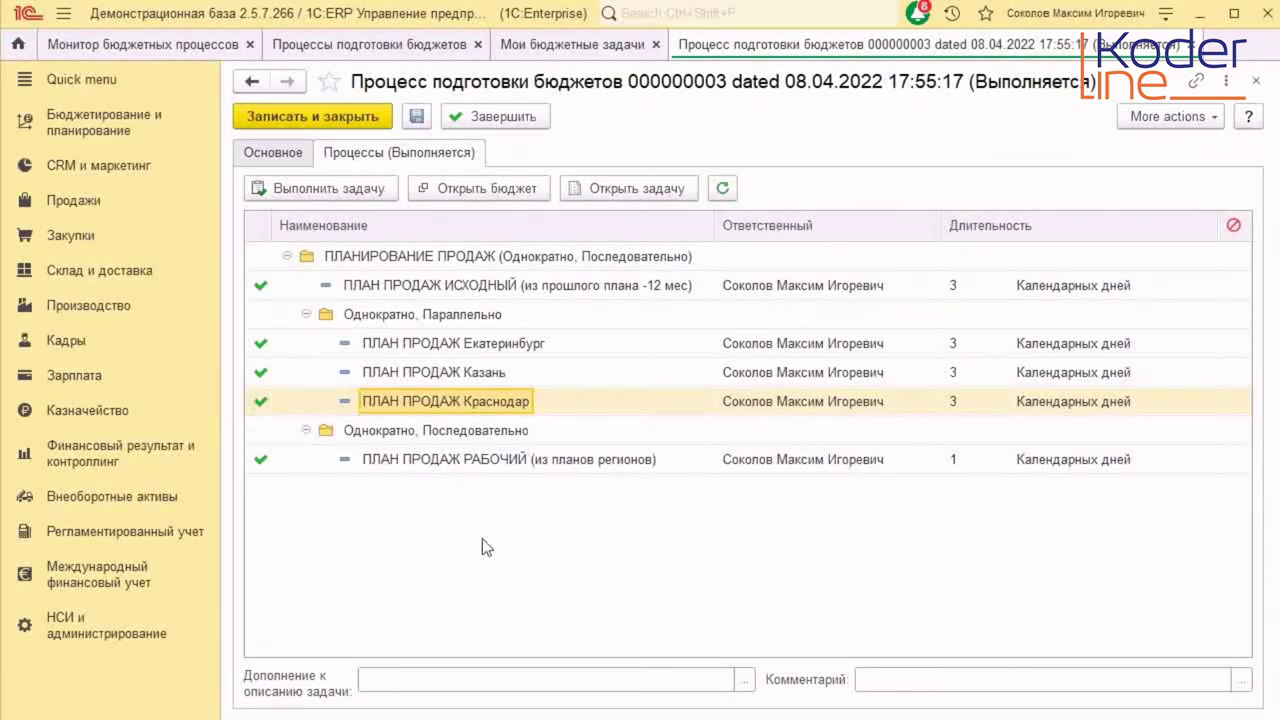
{"action": "left_click", "coordinate": [498, 117]}
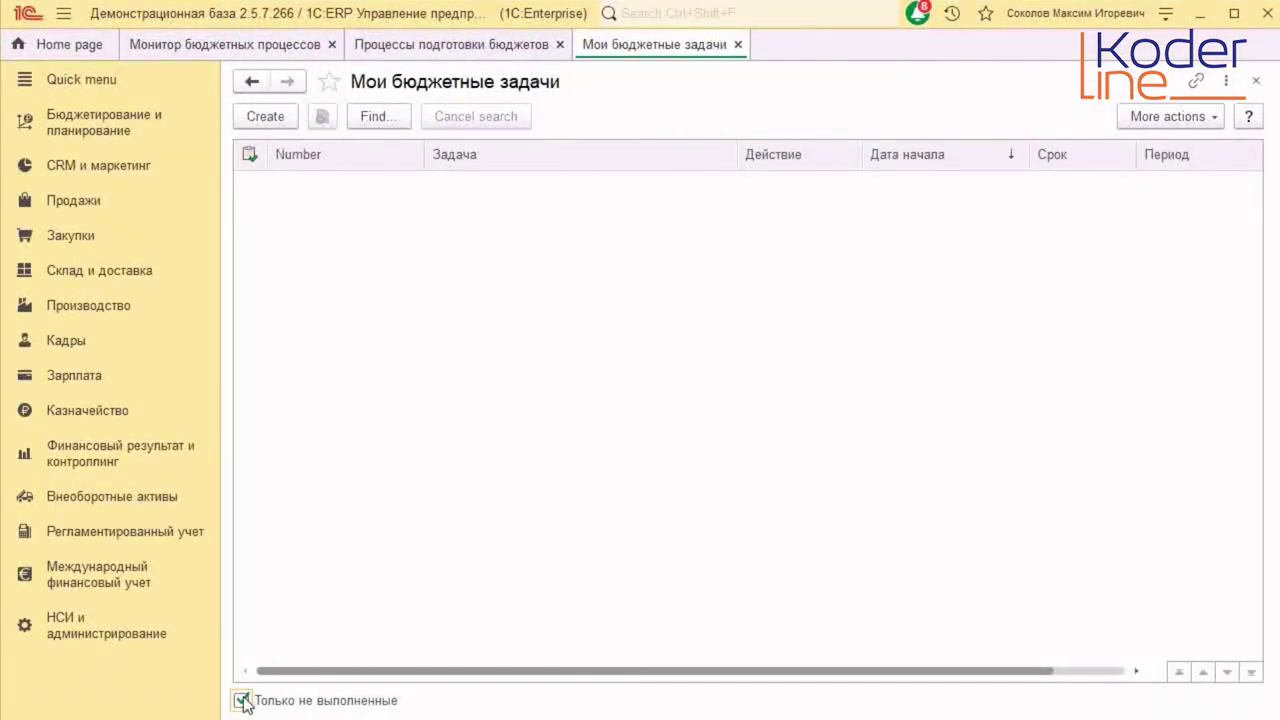
- Include completed tasks in the budget task list, inspect the ПЛАН ПРОДАЖ РАБОЧИЙ task, and close both
{"action": "left_click", "coordinate": [241, 701]}
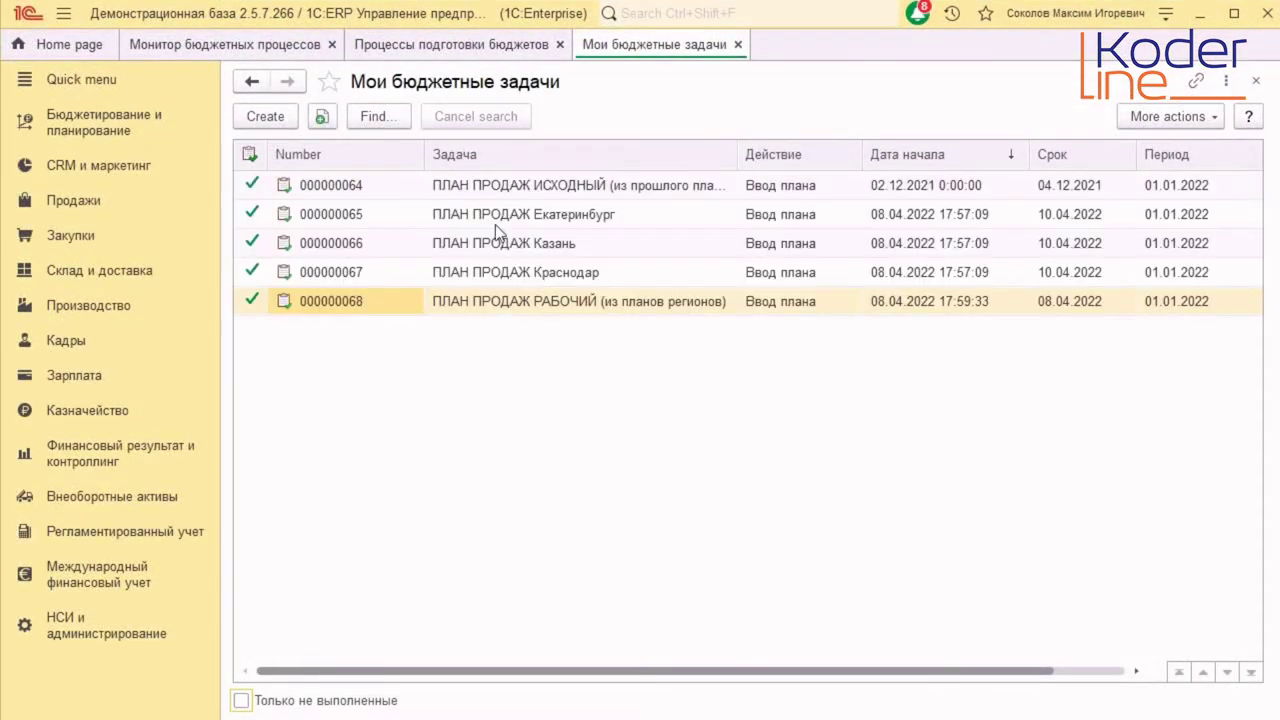
{"action": "double_click", "coordinate": [555, 305]}
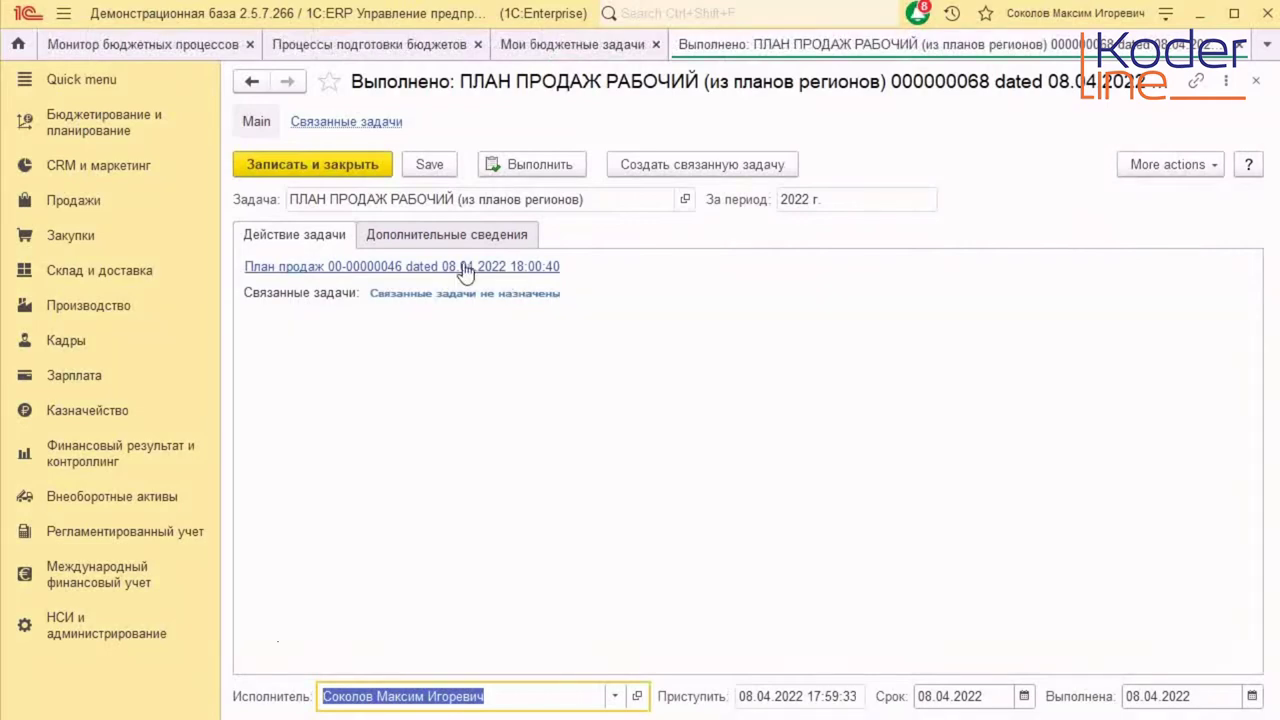
{"action": "left_click", "coordinate": [1256, 80]}
{"action": "left_click", "coordinate": [738, 44]}
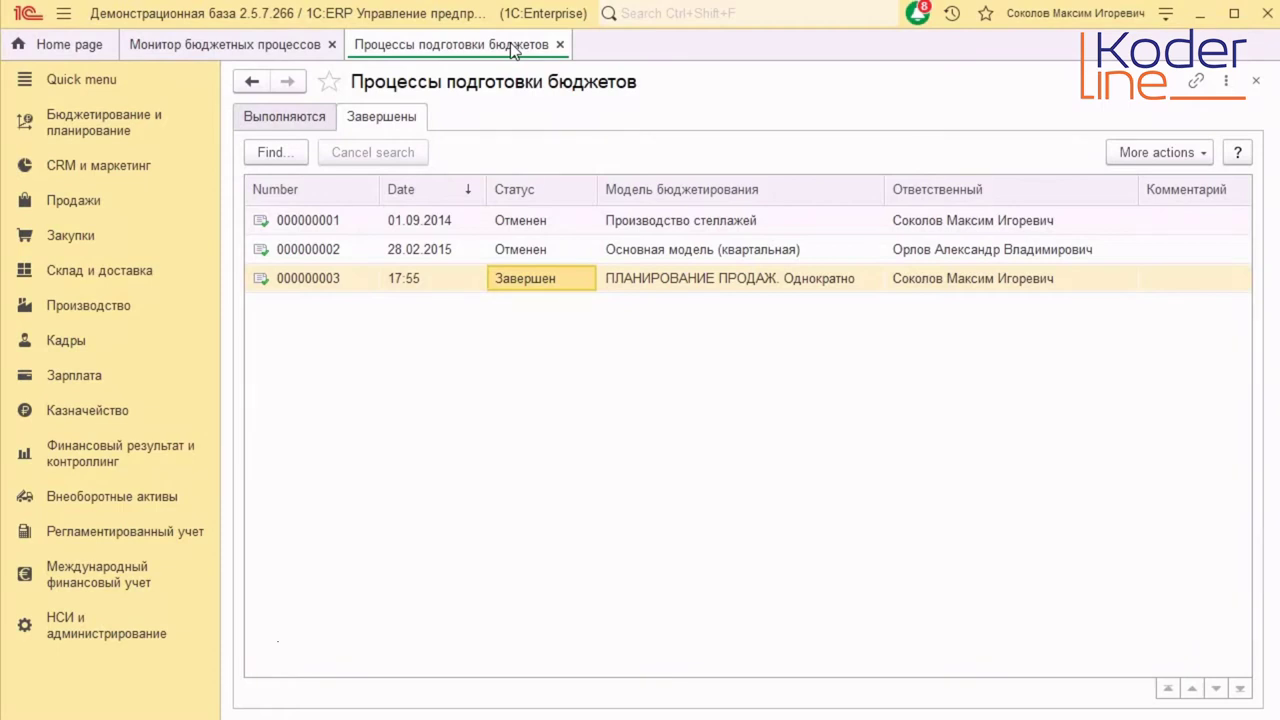
- Check the running and completed budget preparation processes, and open the stages of the completed ПЛАНИРОВАНИЕ ПРОДАЖ. Однократно process
{"action": "left_click", "coordinate": [303, 122]}
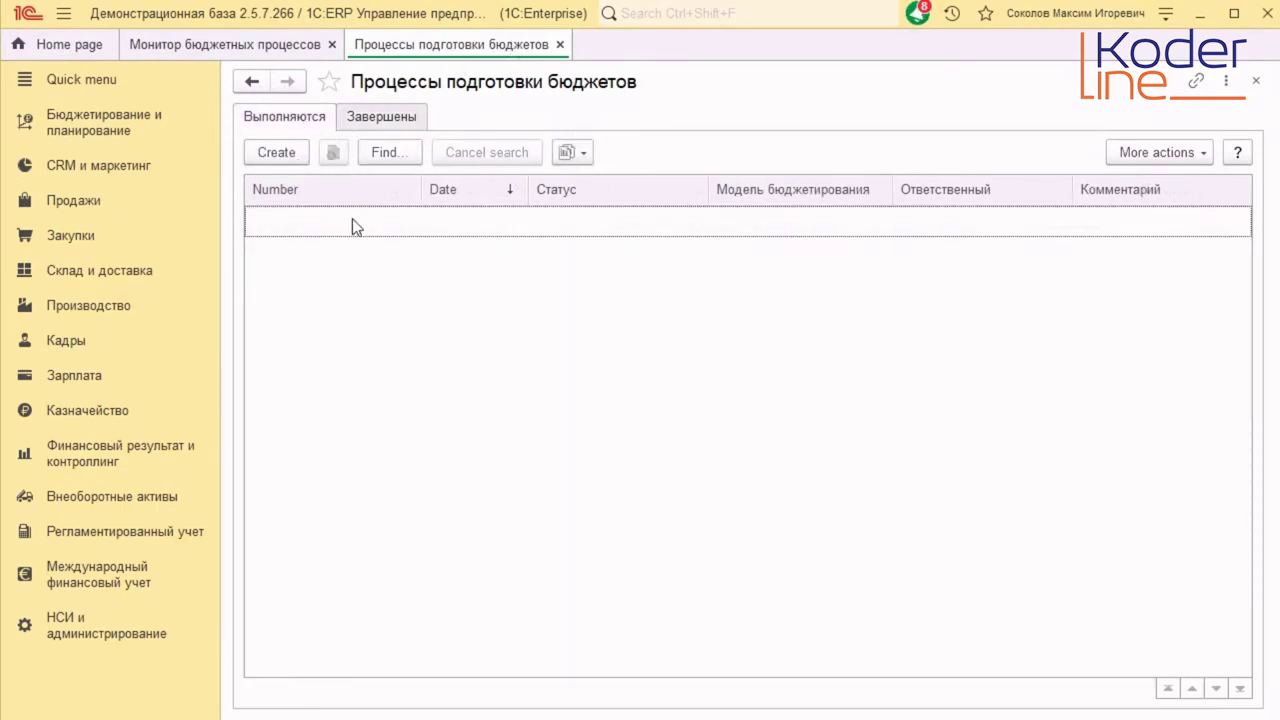
{"action": "left_click", "coordinate": [399, 121]}
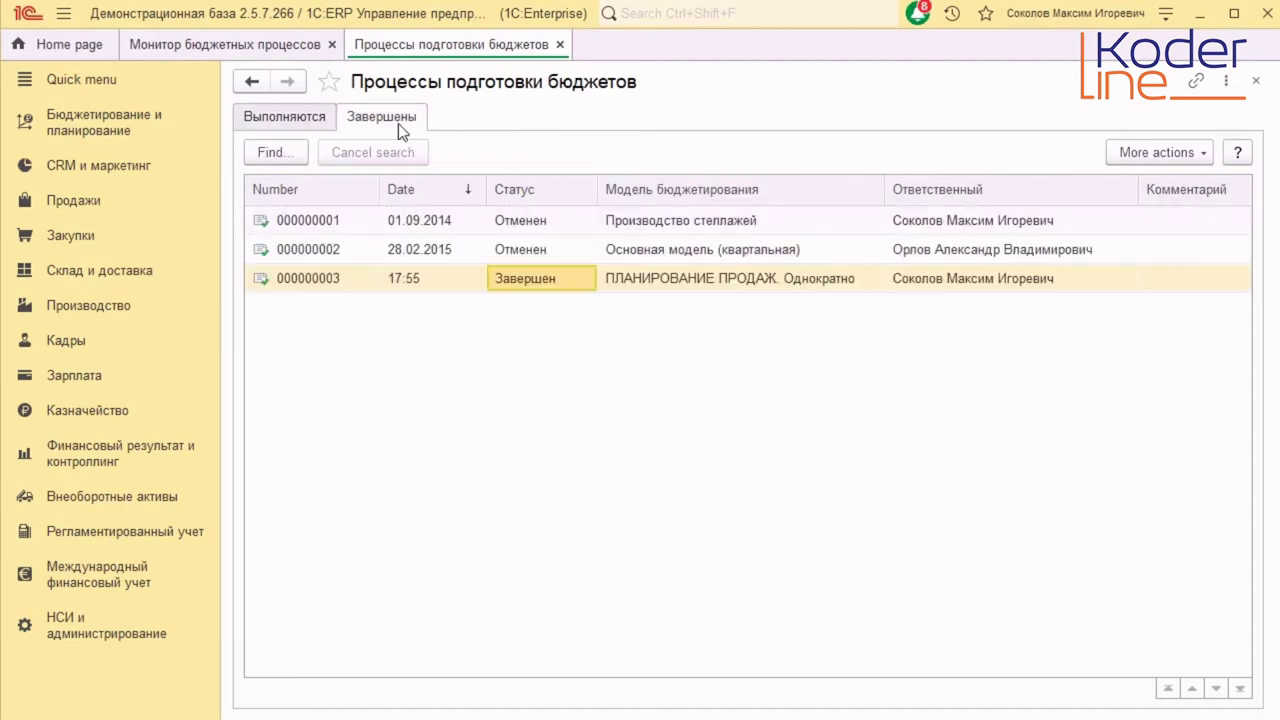
{"action": "double_click", "coordinate": [554, 280]}
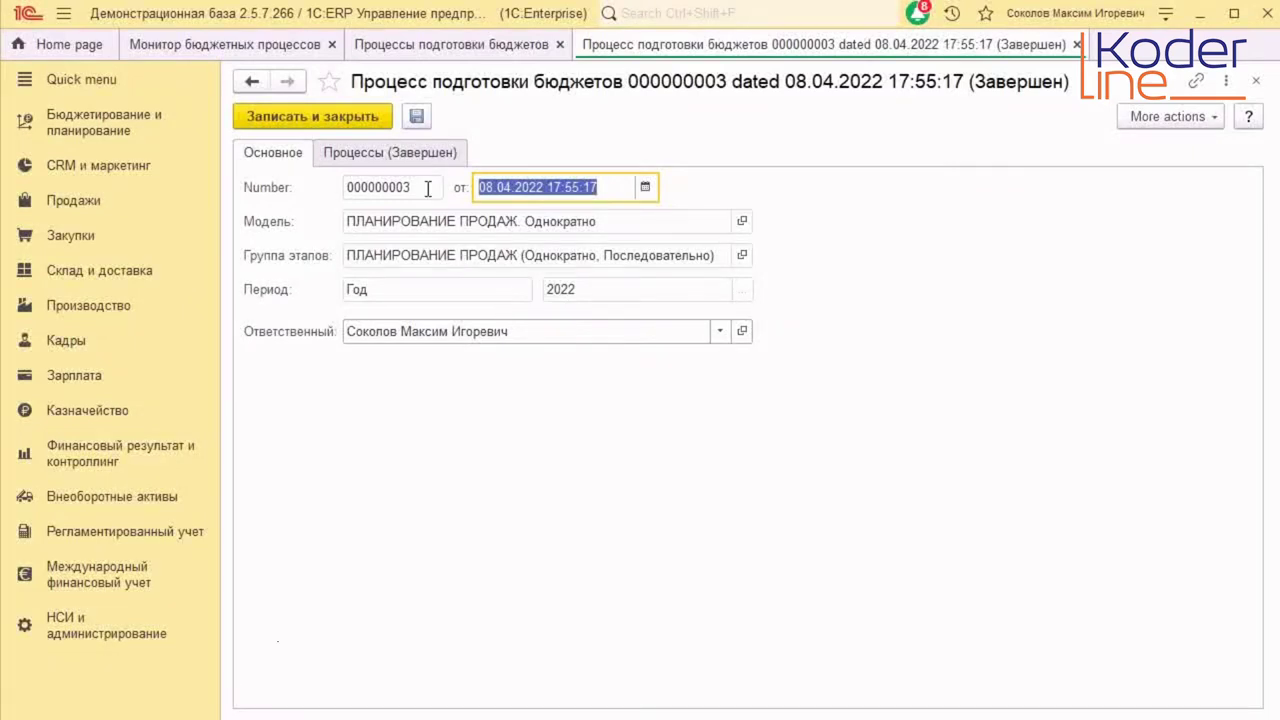
{"action": "left_click", "coordinate": [423, 155]}
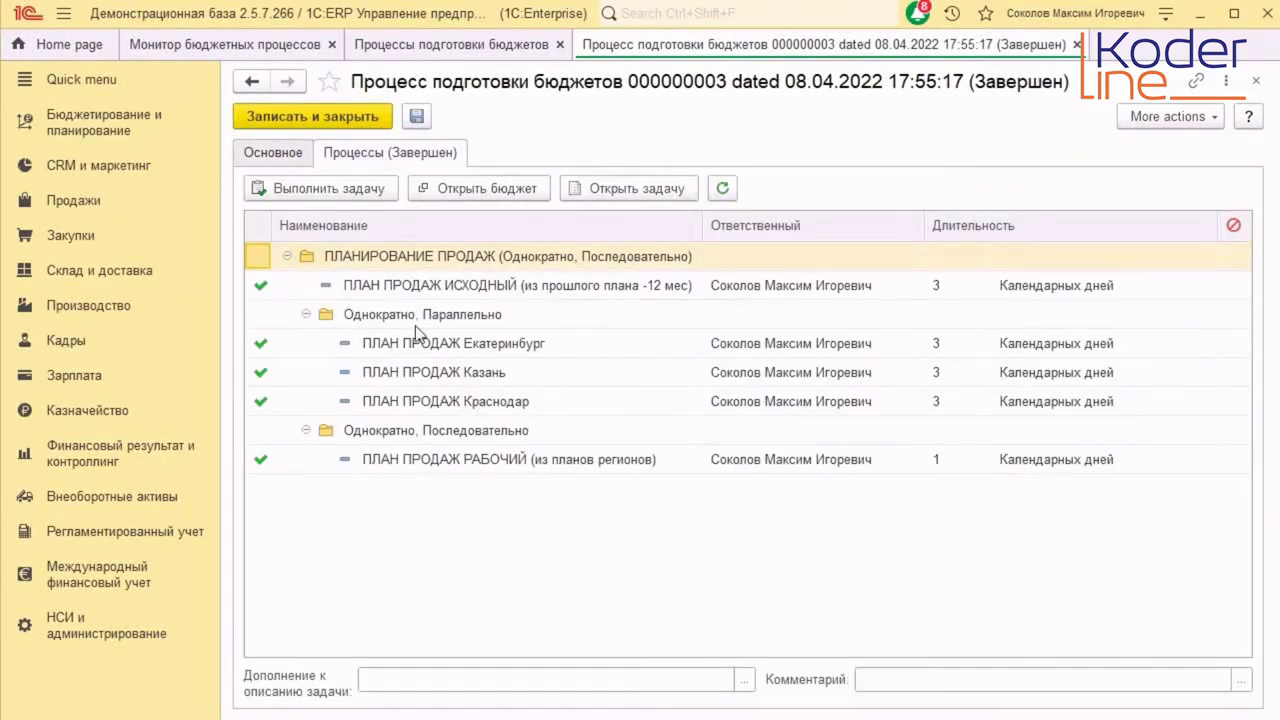
- Inspect the ПЛАН ПРОДАЖ РАБОЧИЙ task from the process stages, and close all open forms down to the home page
{"action": "double_click", "coordinate": [494, 461]}
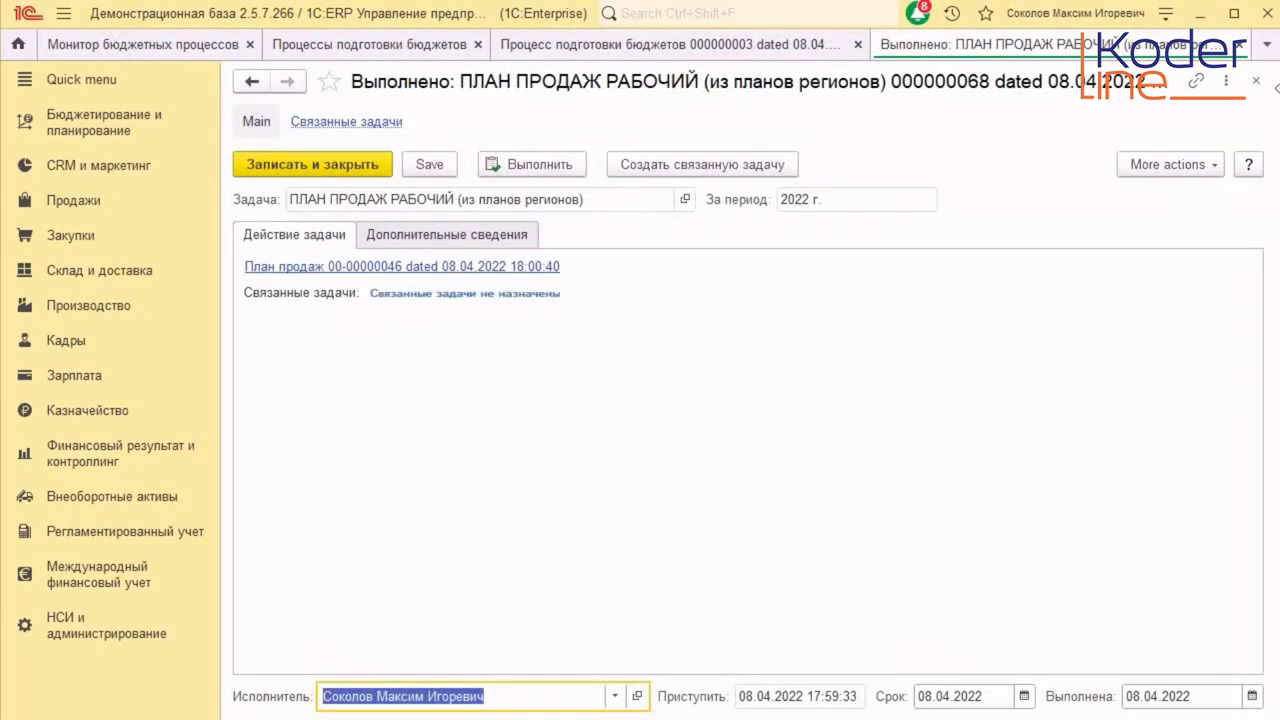
{"action": "left_click", "coordinate": [1256, 80]}
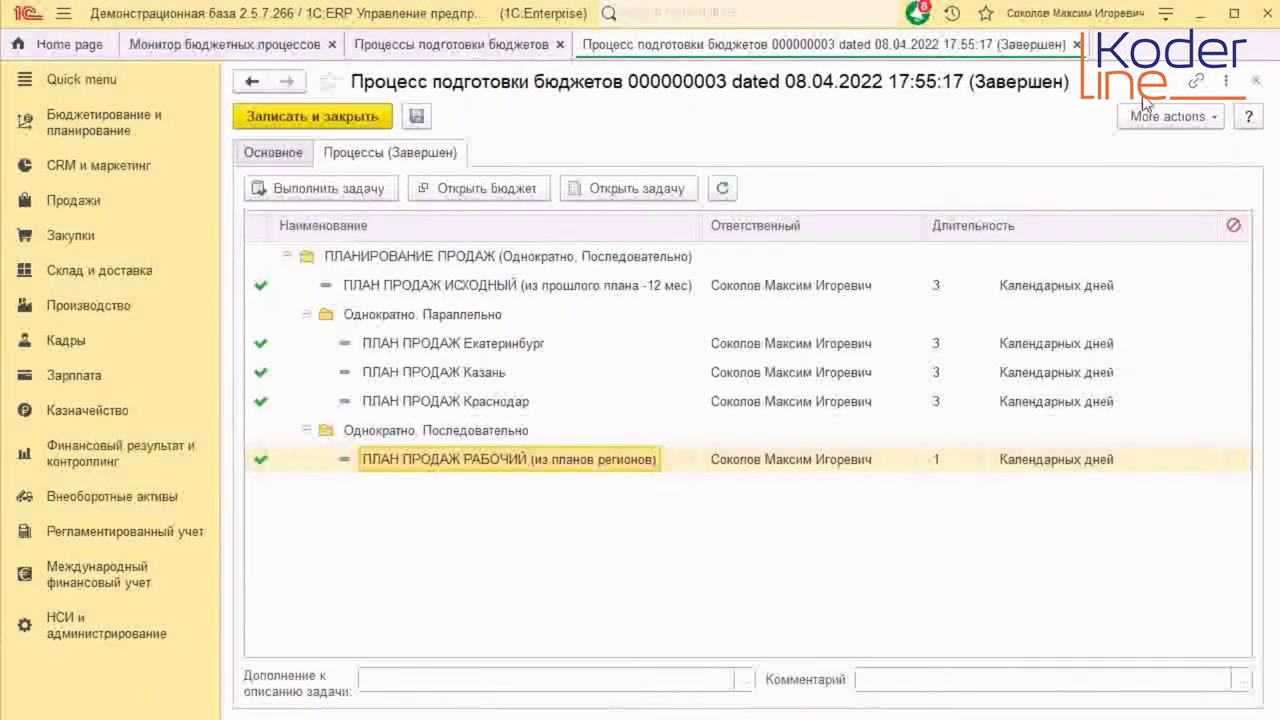
{"action": "left_click", "coordinate": [1077, 44]}
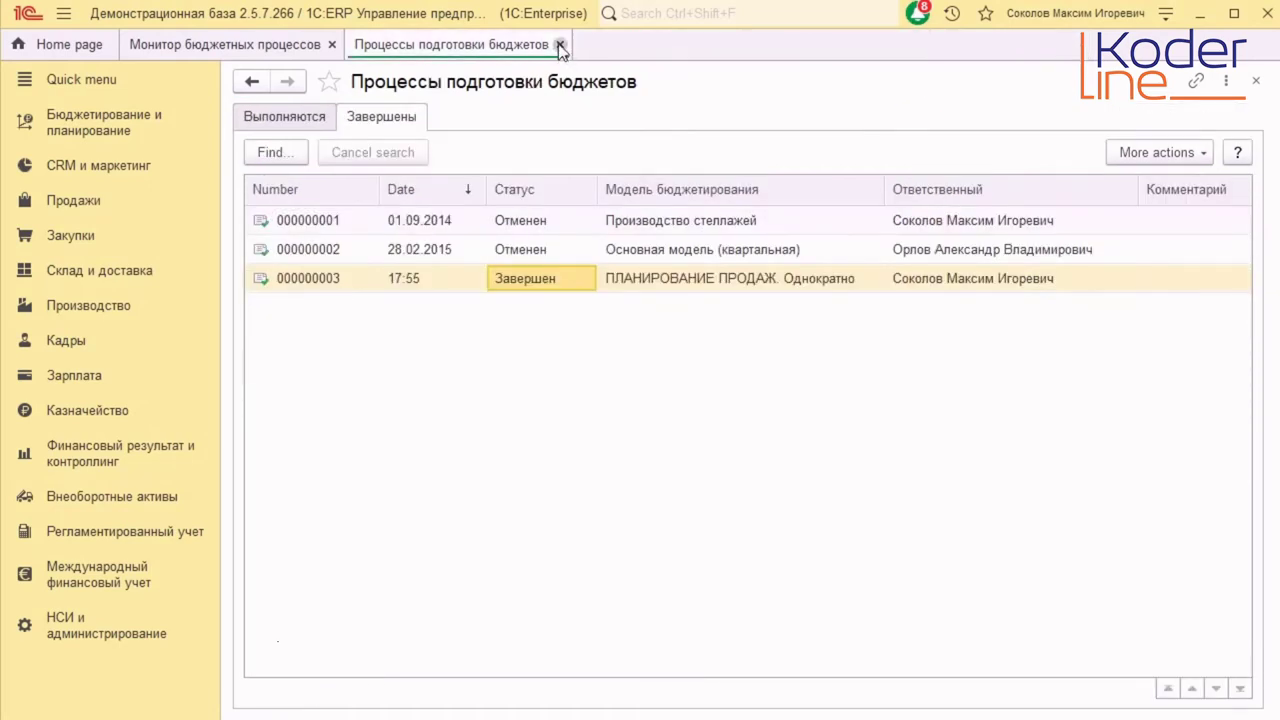
{"action": "left_click", "coordinate": [561, 45]}
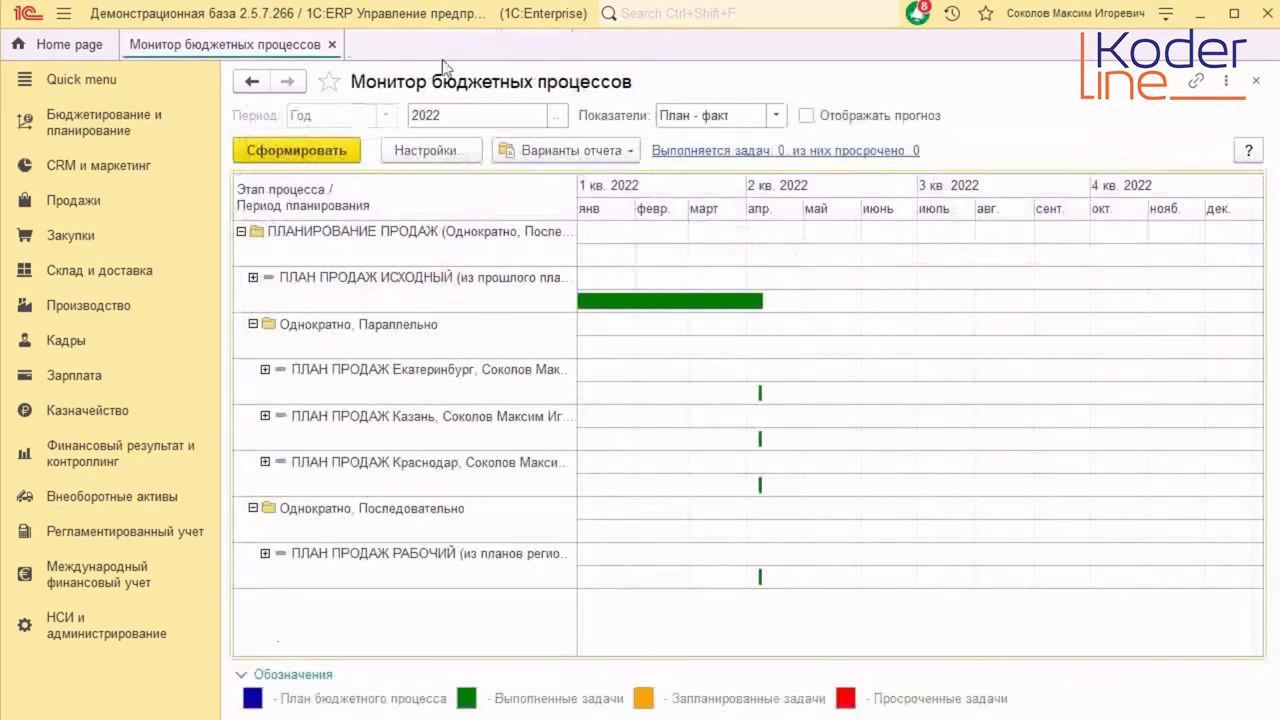
{"action": "left_click", "coordinate": [332, 45]}
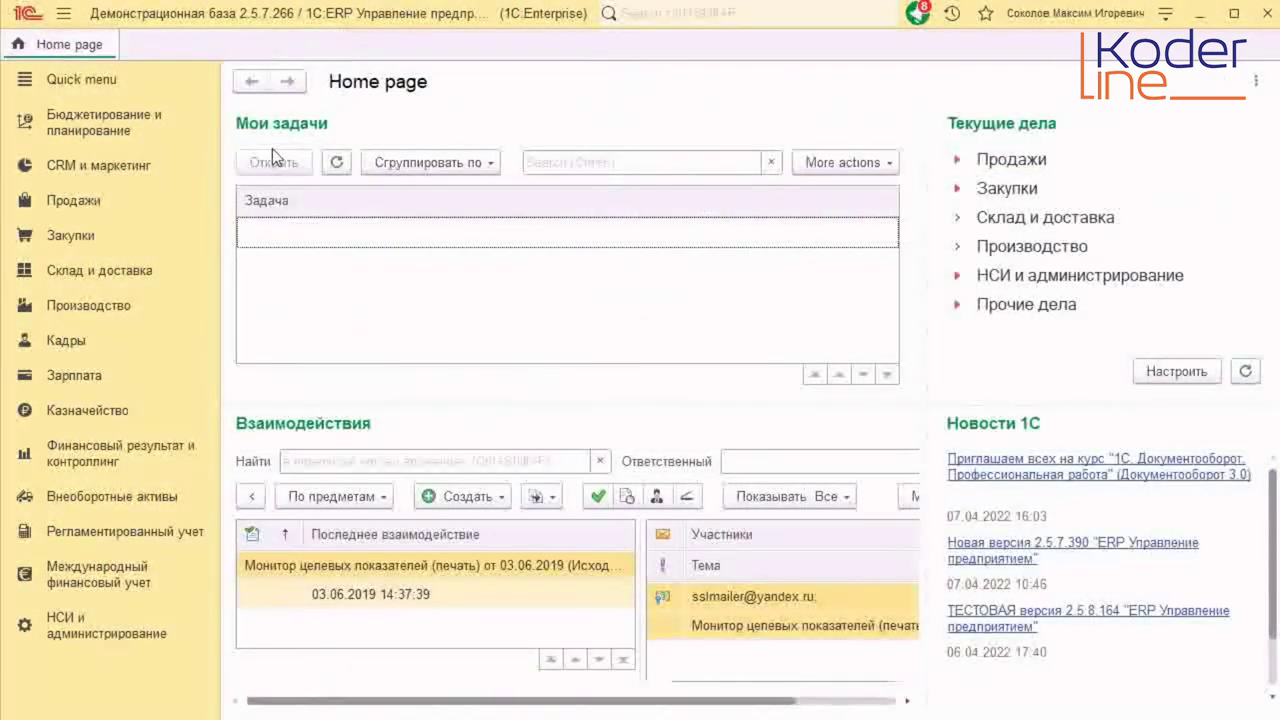
- Review the sales plans by item, filtering them by the regional sales plans scenario and by 1. ПЛАНЫ РАБОЧИЕ
{"action": "left_click", "coordinate": [118, 128]}
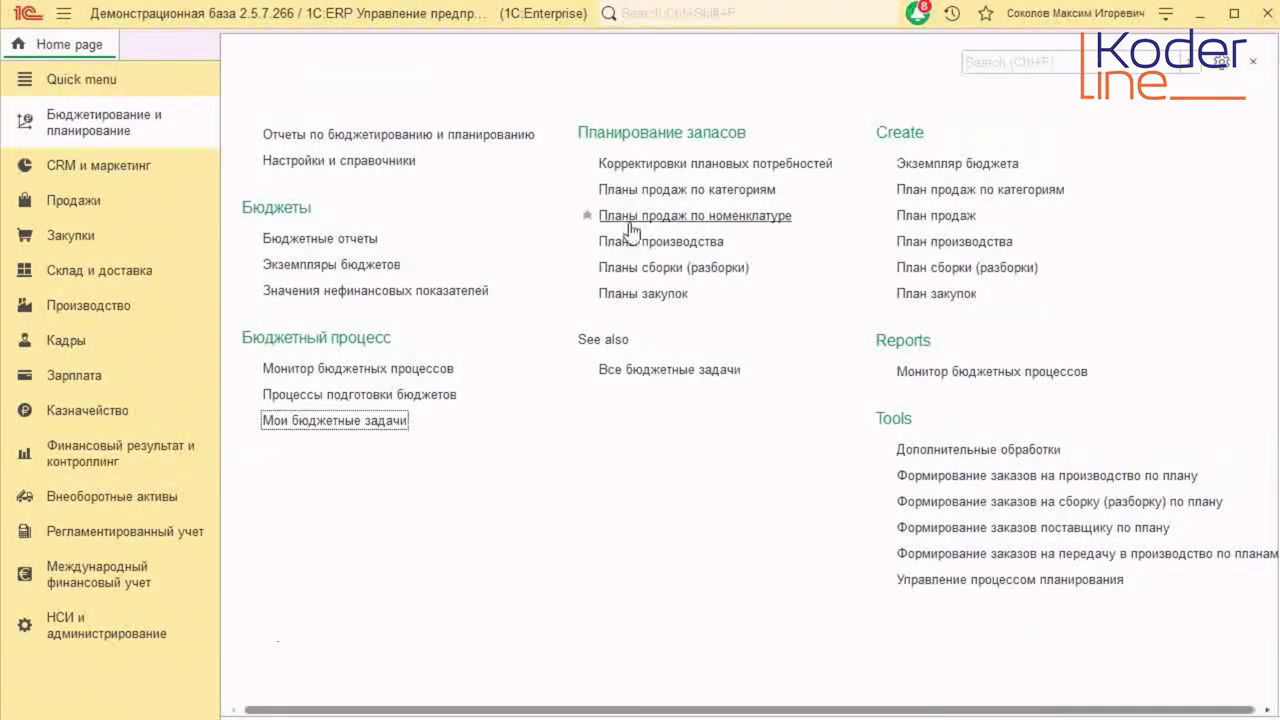
{"action": "left_click", "coordinate": [679, 217]}
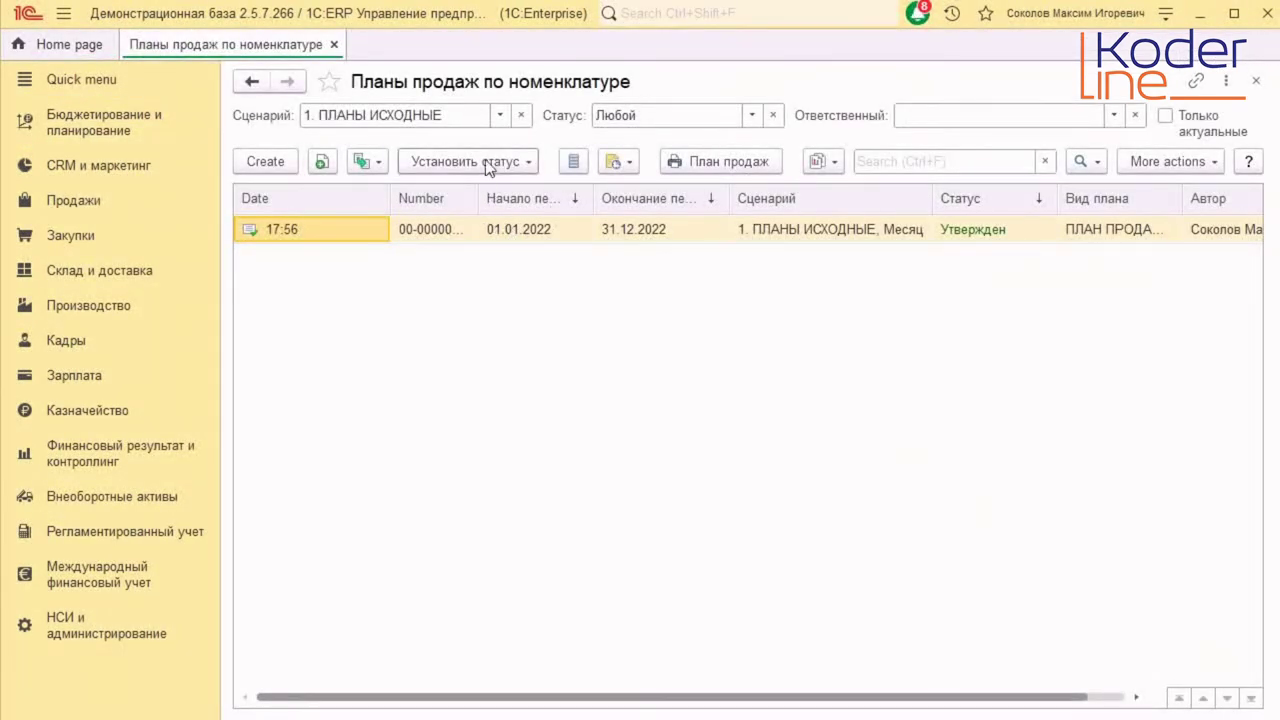
{"action": "left_click", "coordinate": [578, 231]}
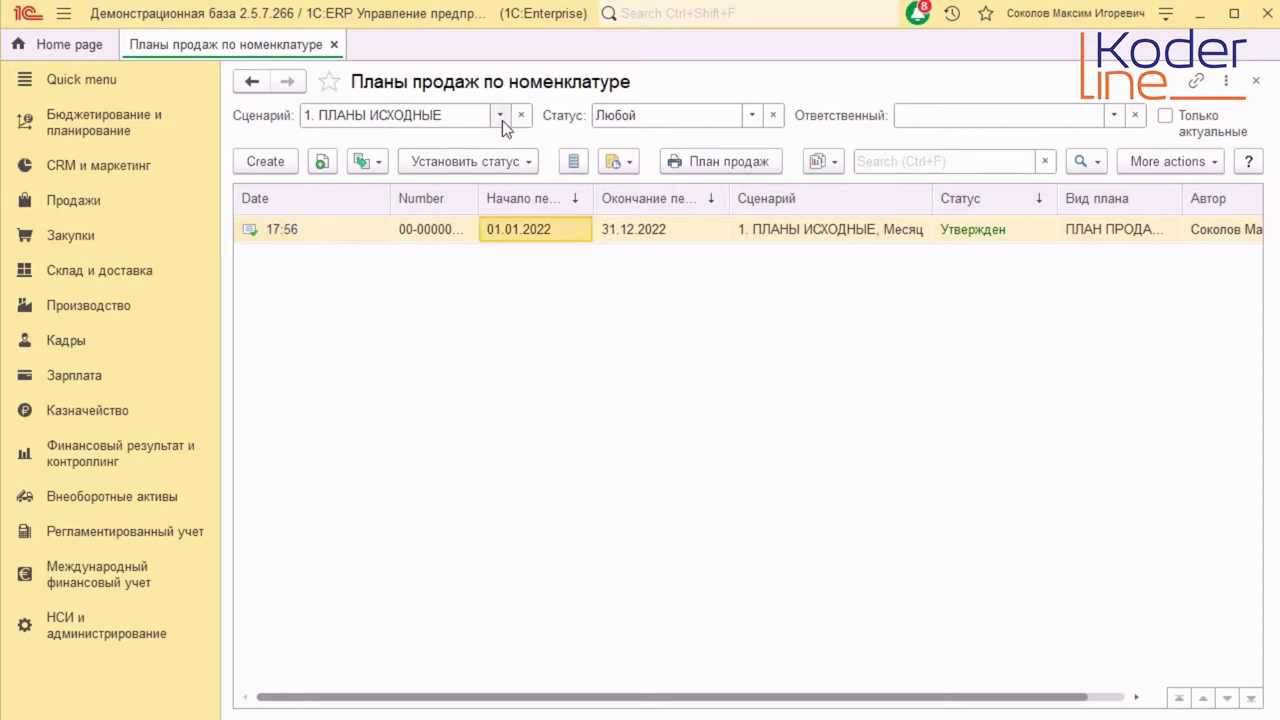
{"action": "left_click", "coordinate": [500, 116]}
{"action": "left_click", "coordinate": [483, 172]}
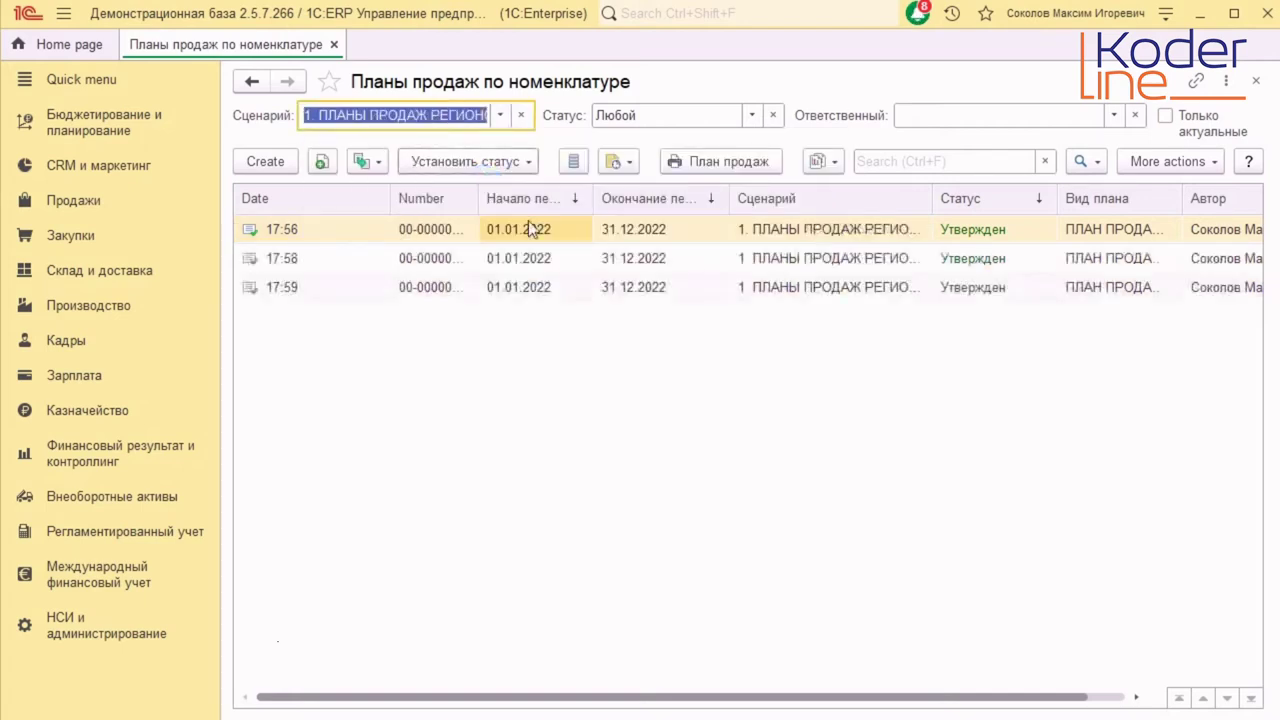
{"action": "left_click", "coordinate": [503, 116]}
{"action": "left_click", "coordinate": [450, 202]}
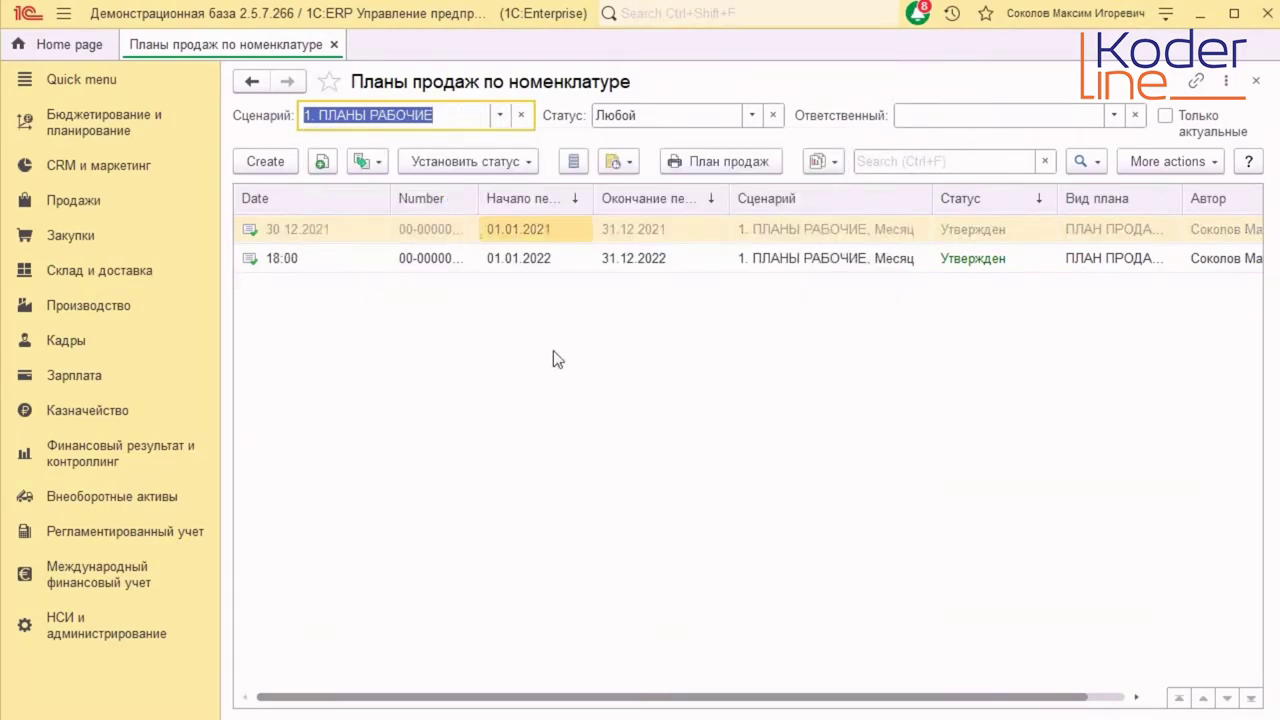
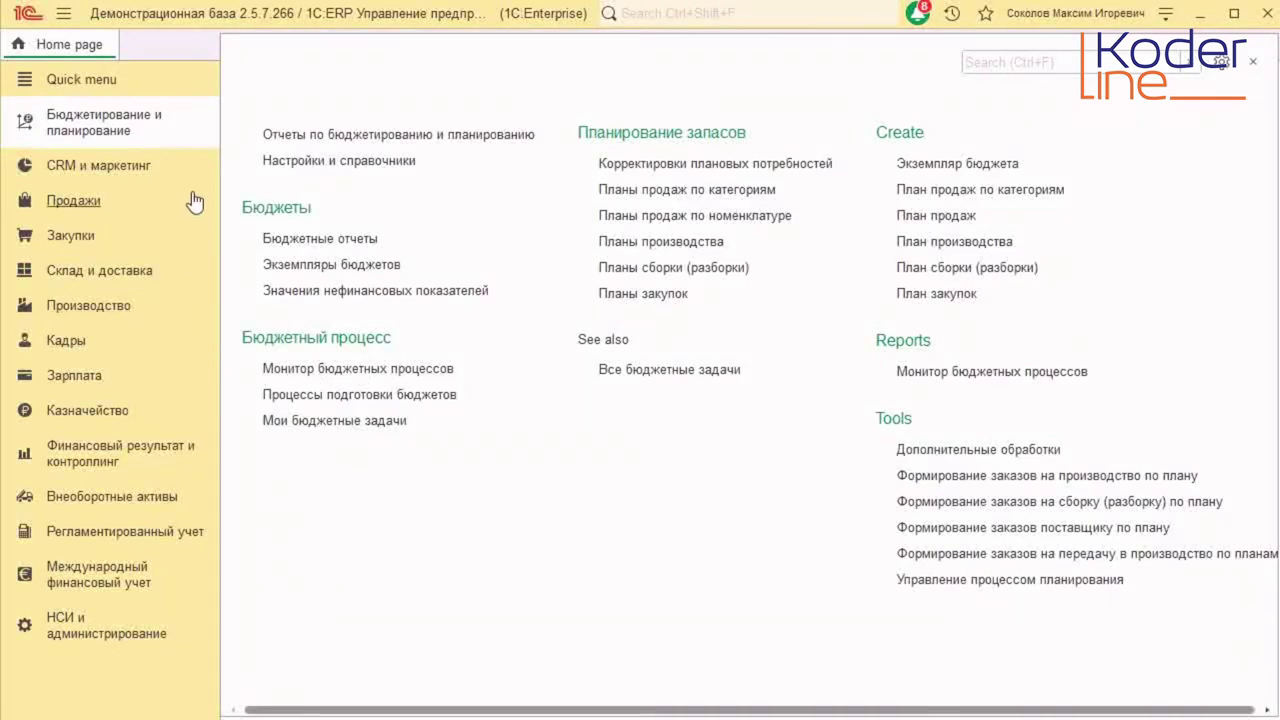
- Open the stock planning scenarios from the budgeting and planning settings, and open the scenario 2. ПЛАНЫ РАБОЧИЕ с замещением
{"action": "left_click", "coordinate": [318, 163]}
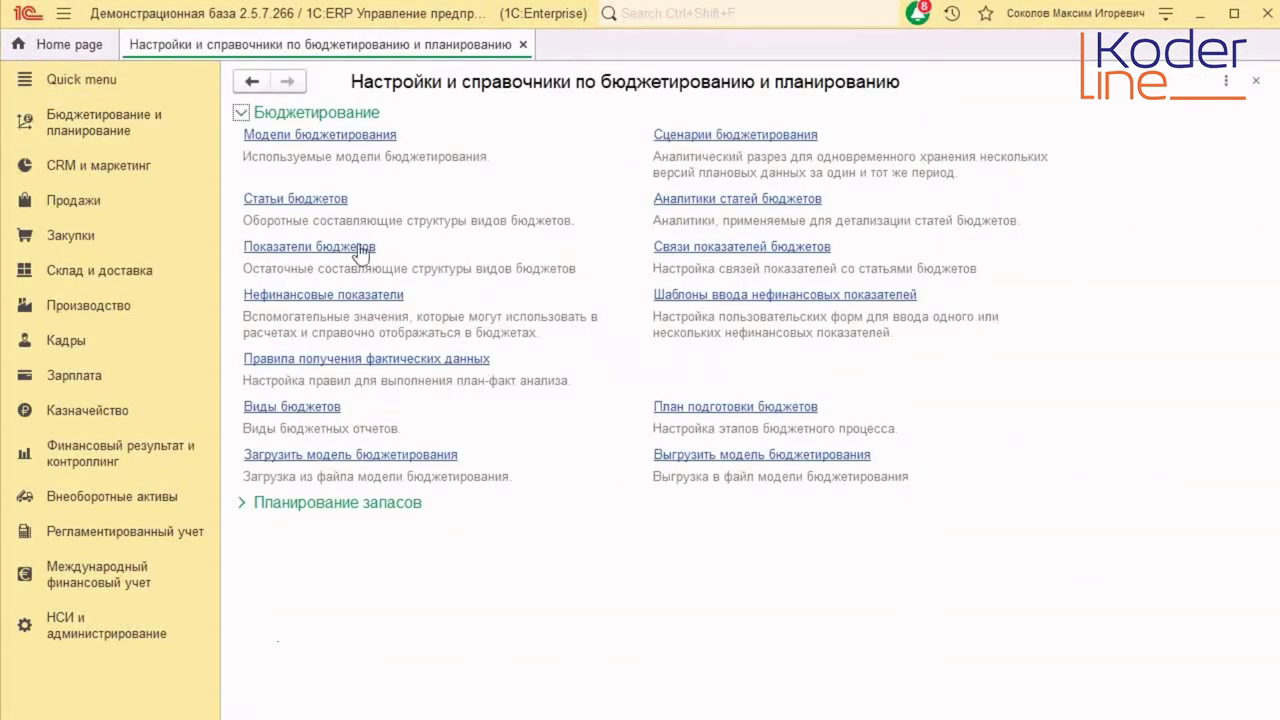
{"action": "left_click", "coordinate": [241, 504]}
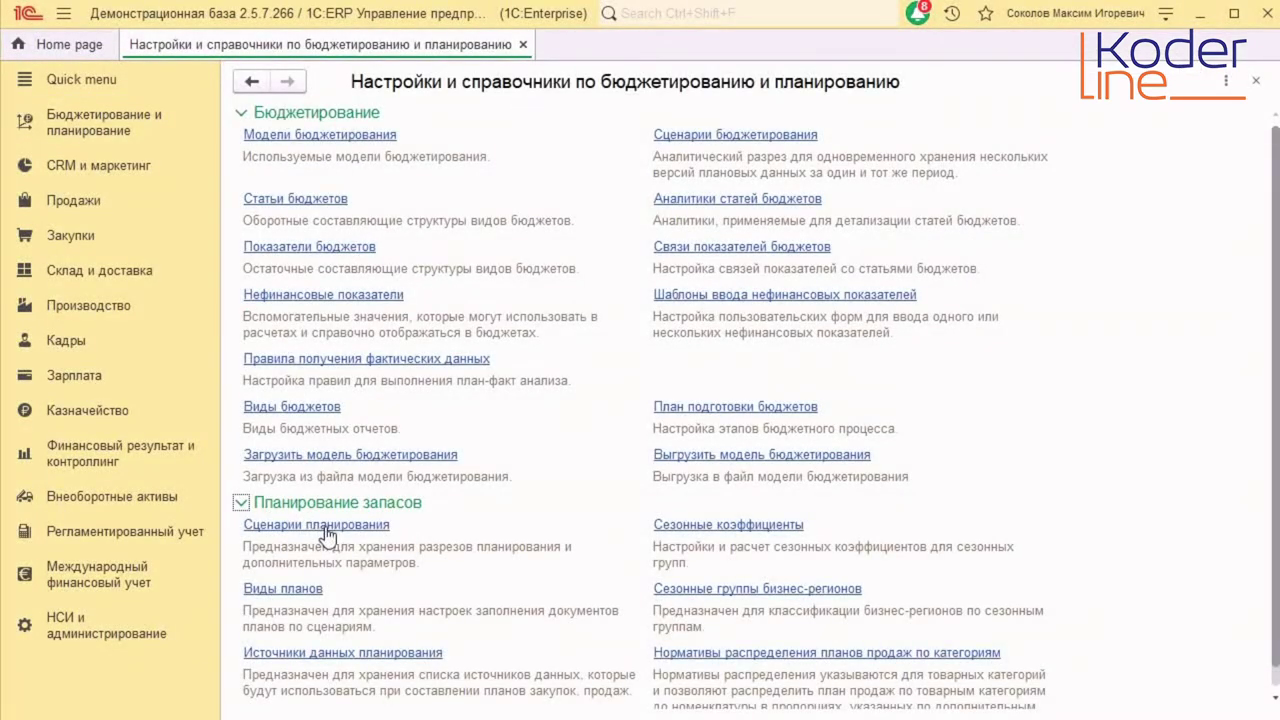
{"action": "left_click", "coordinate": [318, 528]}
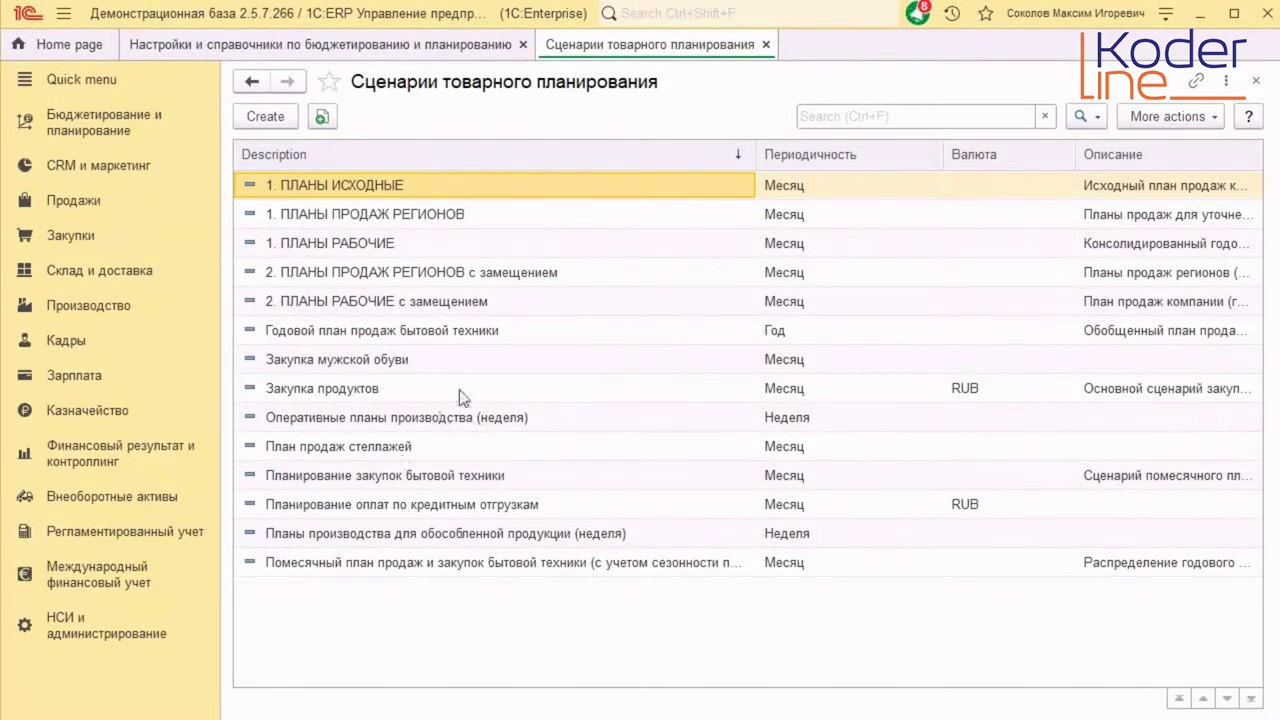
{"action": "left_click", "coordinate": [372, 278]}
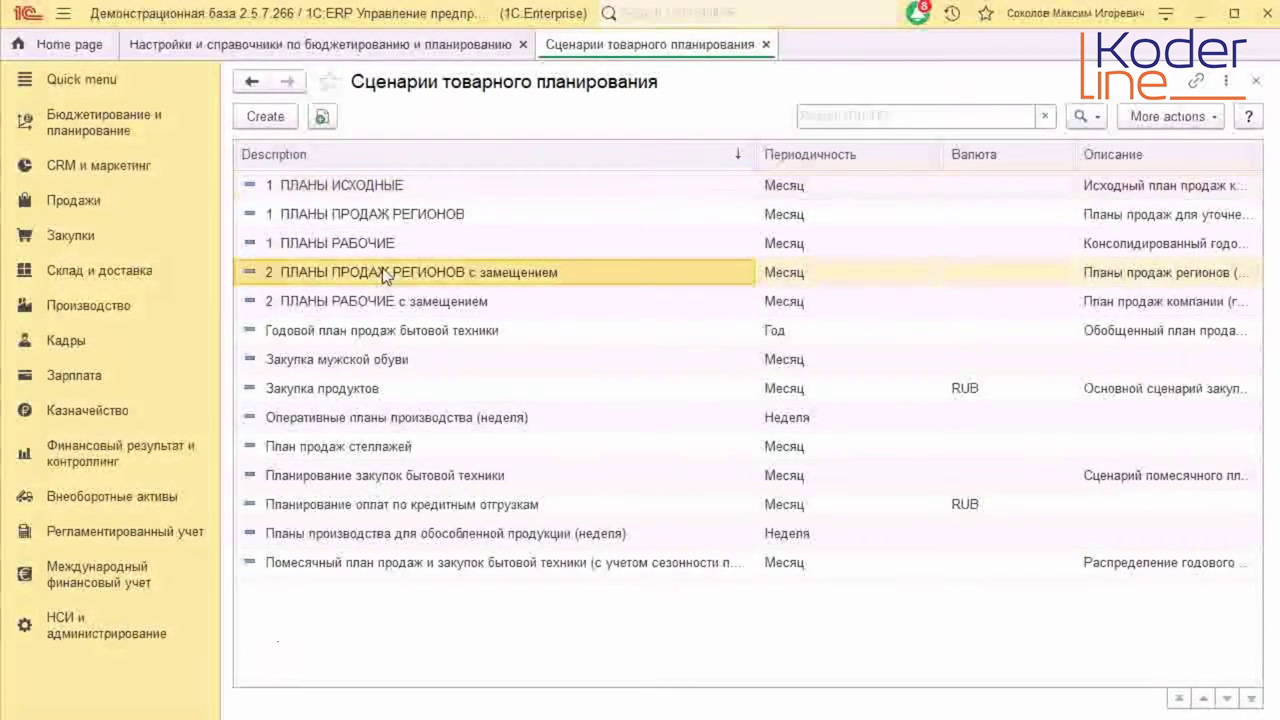
{"action": "left_click", "coordinate": [380, 302]}
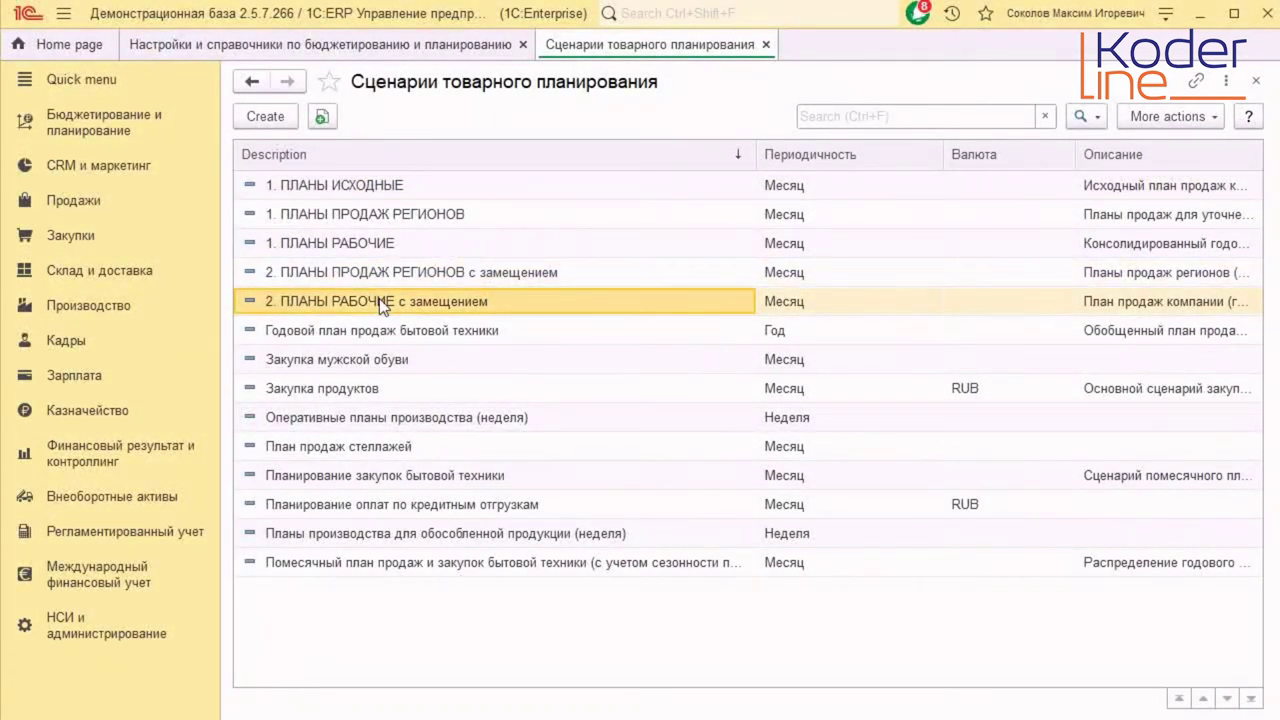
{"action": "double_click", "coordinate": [380, 302]}
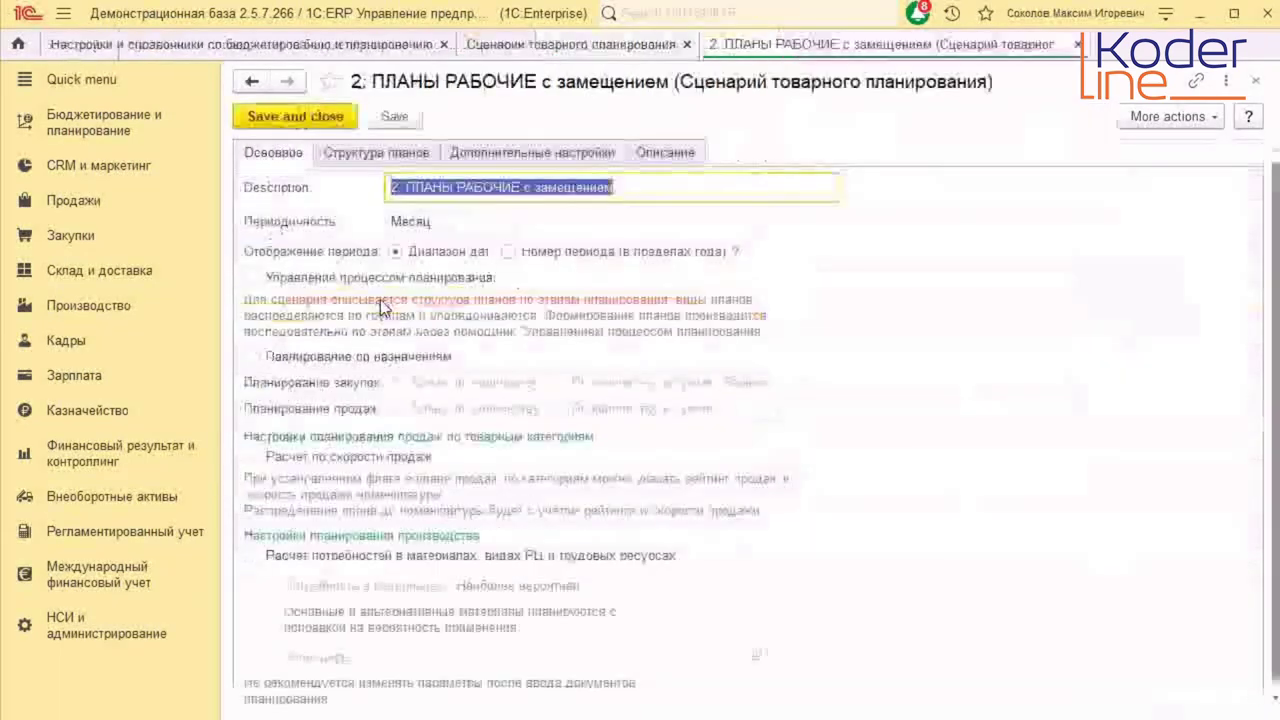
- Open the plan type ПЛАН ПРОДАЖ РАБОЧИЙ (из планов регионов) from the scenario's plan structure and unlock its attributes for editing
{"action": "left_click", "coordinate": [410, 155]}
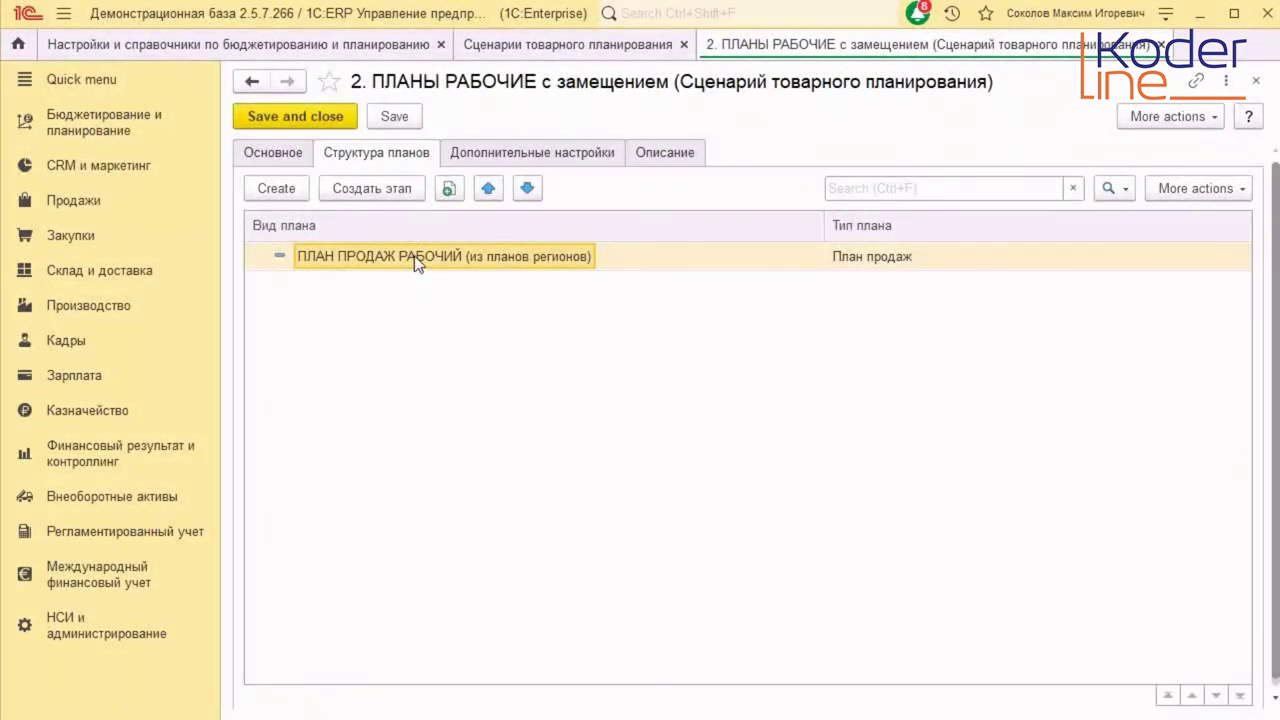
{"action": "double_click", "coordinate": [414, 257]}
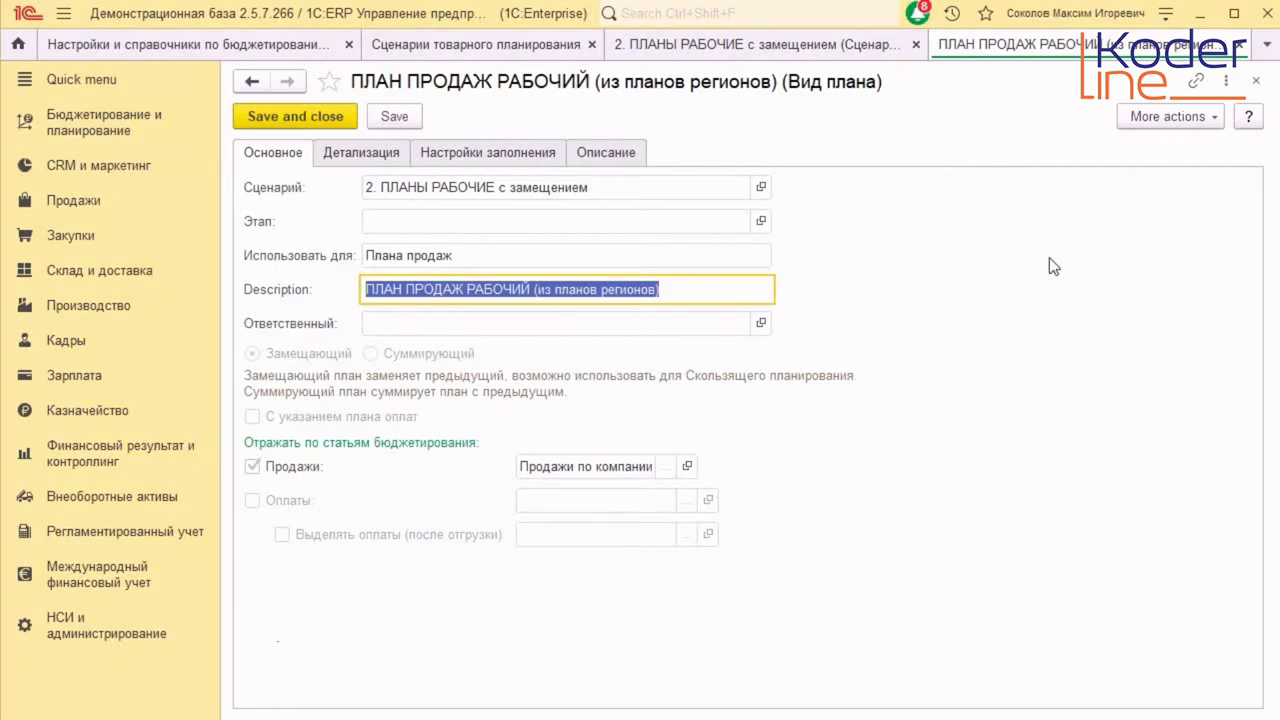
{"action": "left_click", "coordinate": [1154, 118]}
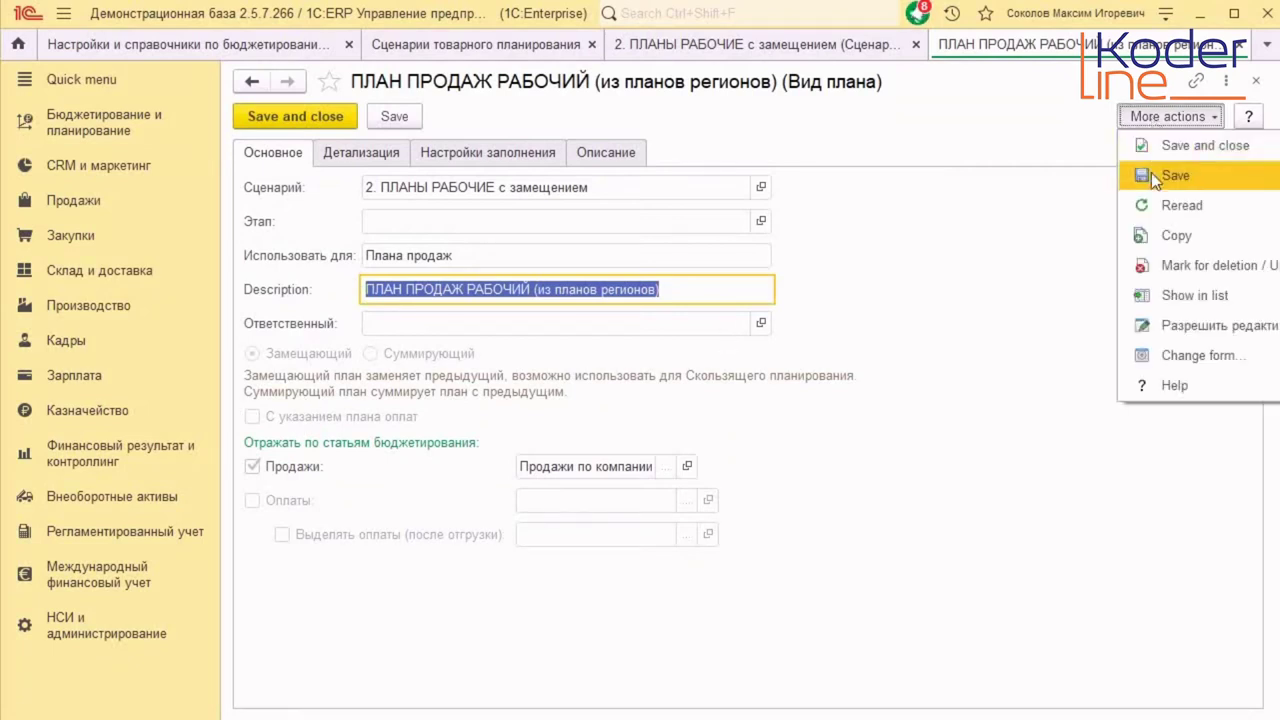
{"action": "left_click", "coordinate": [1184, 329]}
{"action": "left_click", "coordinate": [498, 271]}
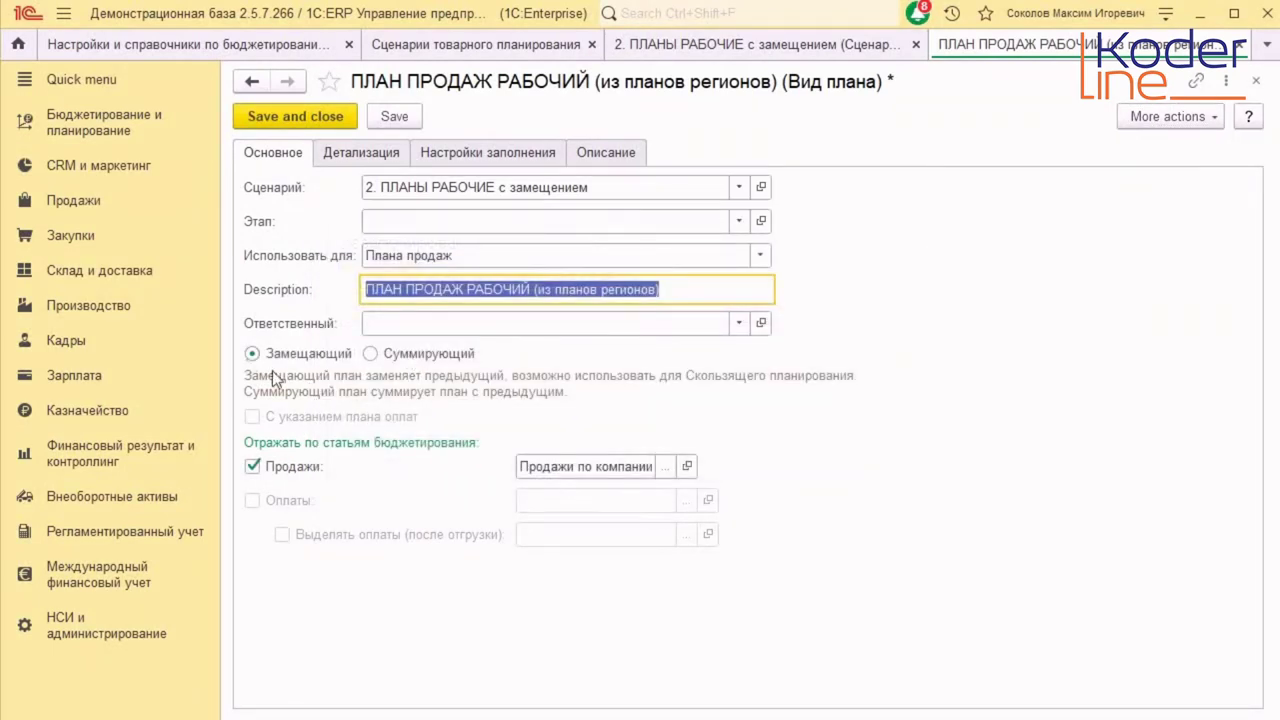
- Save the plan type when opening its default fill rule, and open the settings of the Из планов продаж quantity source
{"action": "left_click", "coordinate": [520, 155]}
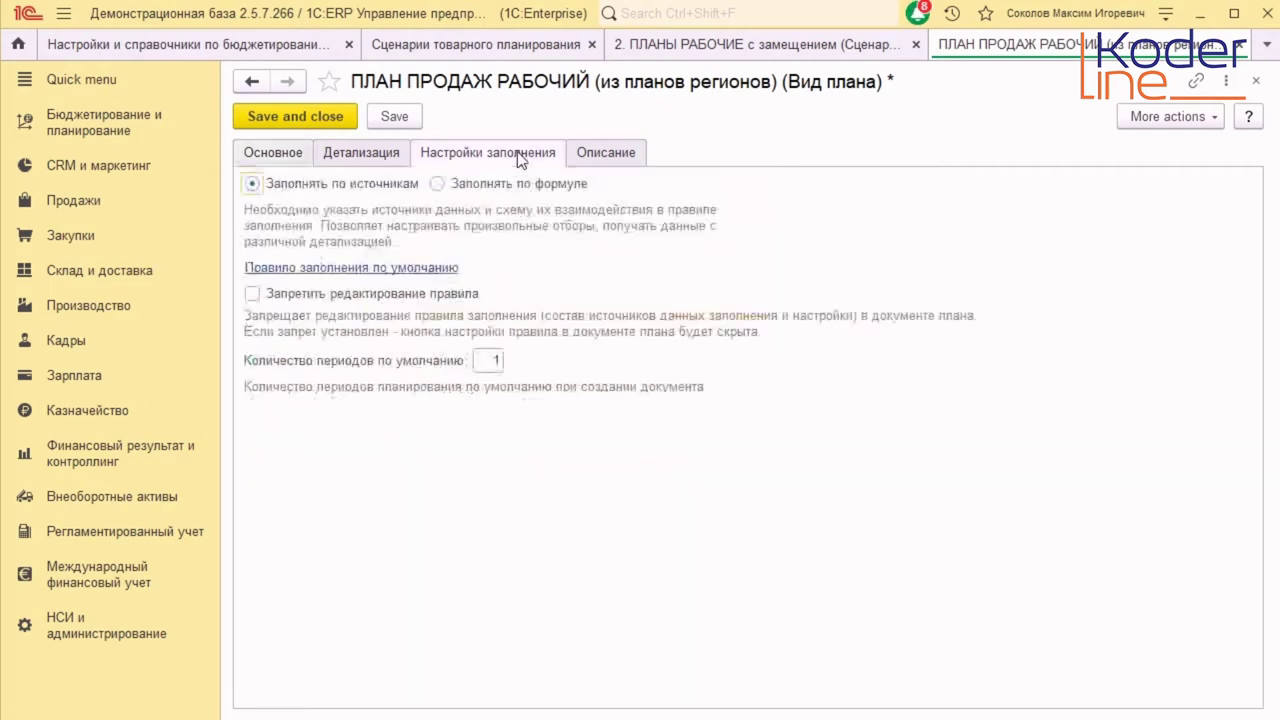
{"action": "left_click", "coordinate": [390, 268]}
{"action": "left_click", "coordinate": [703, 410]}
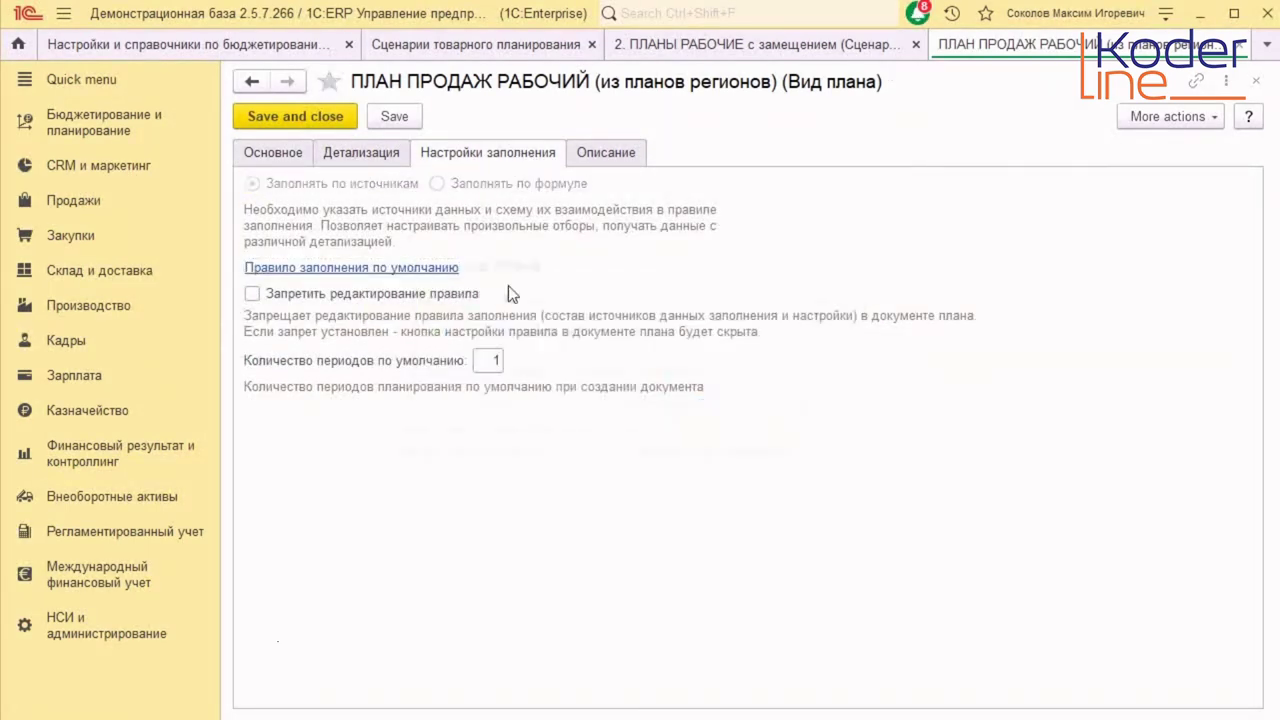
{"action": "left_click_drag", "start_coordinate": [912, 482], "coordinate": [1152, 706]}
{"action": "left_click", "coordinate": [816, 404]}
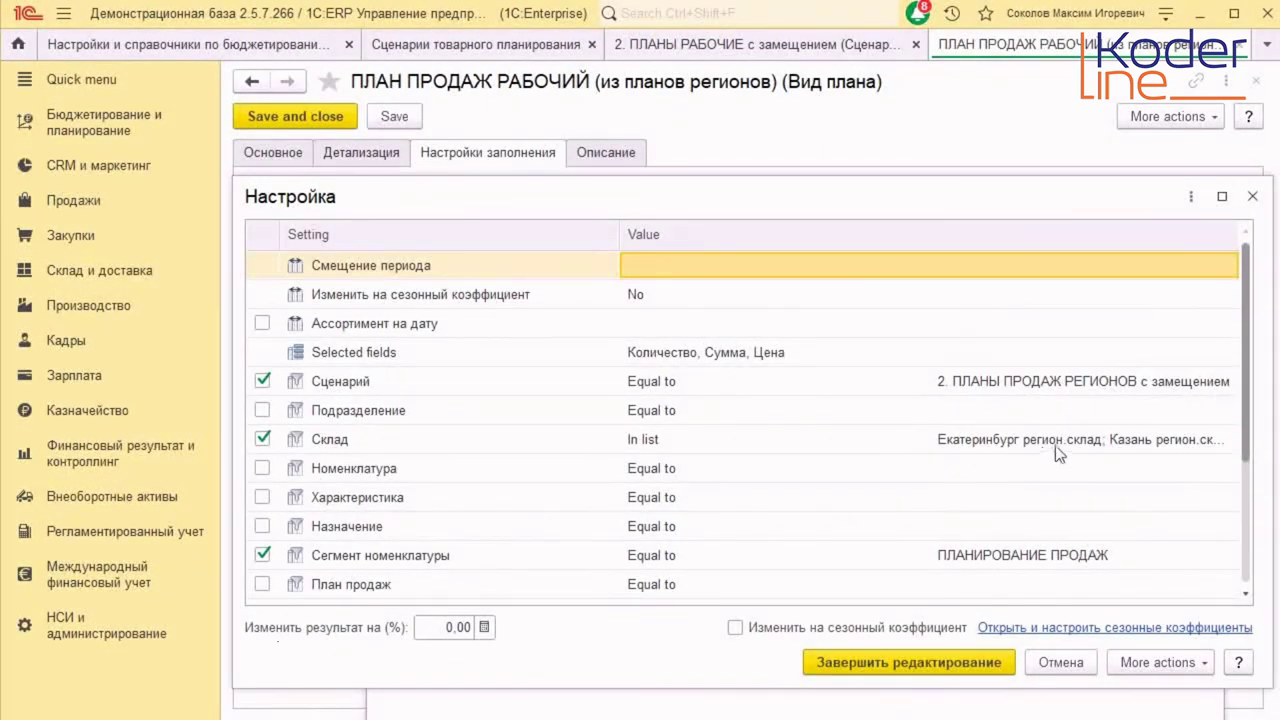
- Examine the source's Склад filter without changing it, and close the settings, fill rule, plan type and scenario
{"action": "left_click_drag", "start_coordinate": [700, 193], "coordinate": [493, 156]}
{"action": "left_click_drag", "start_coordinate": [1067, 358], "coordinate": [1222, 345]}
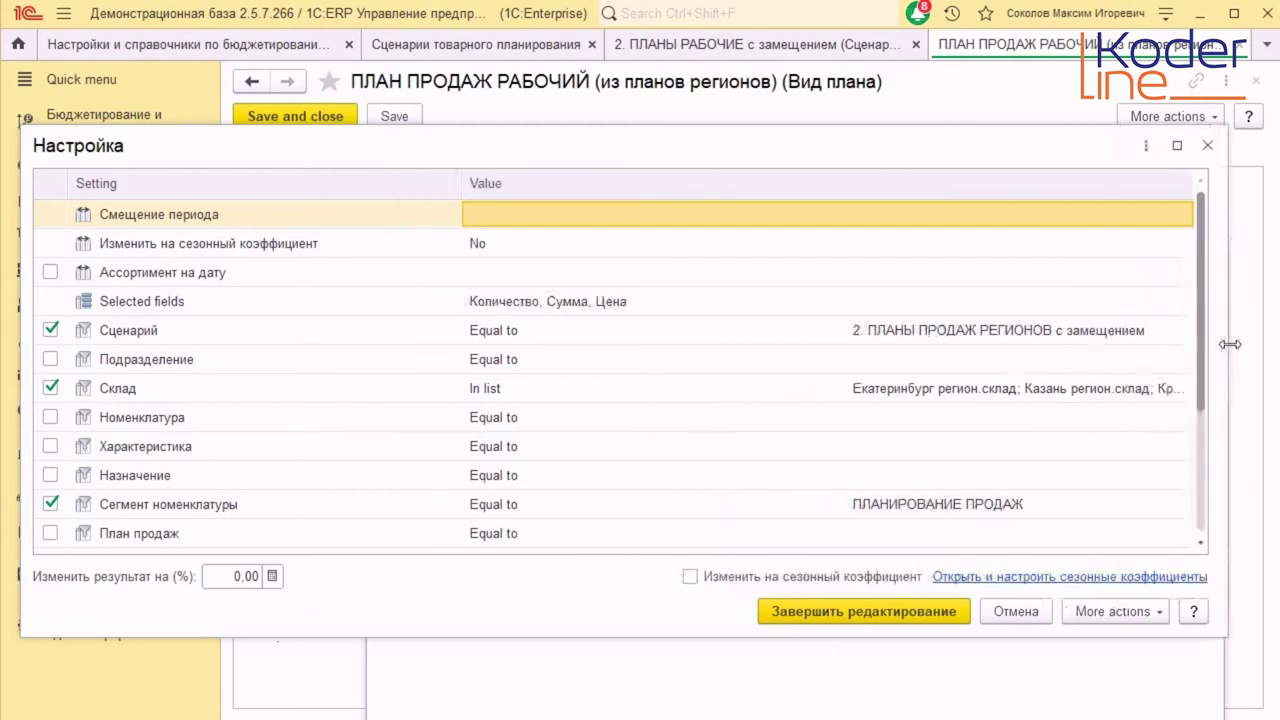
{"action": "left_click", "coordinate": [783, 377]}
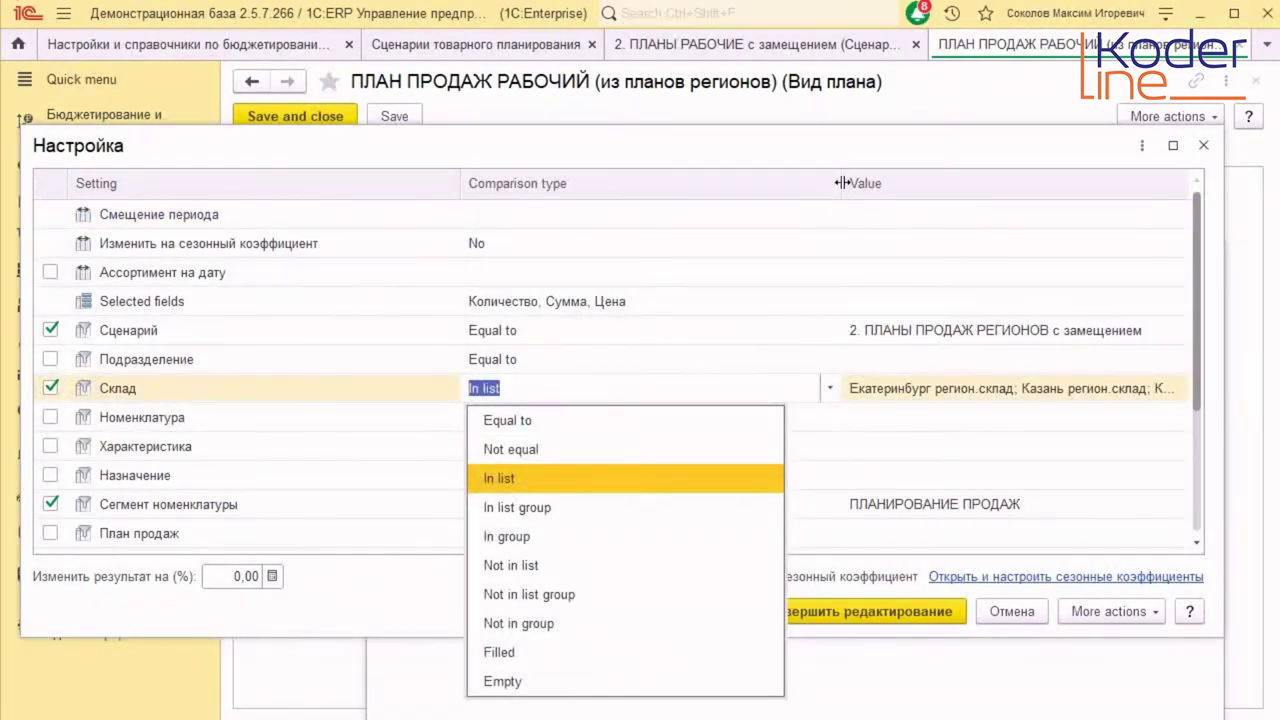
{"action": "key", "text": "Escape"}
{"action": "left_click", "coordinate": [1204, 142]}
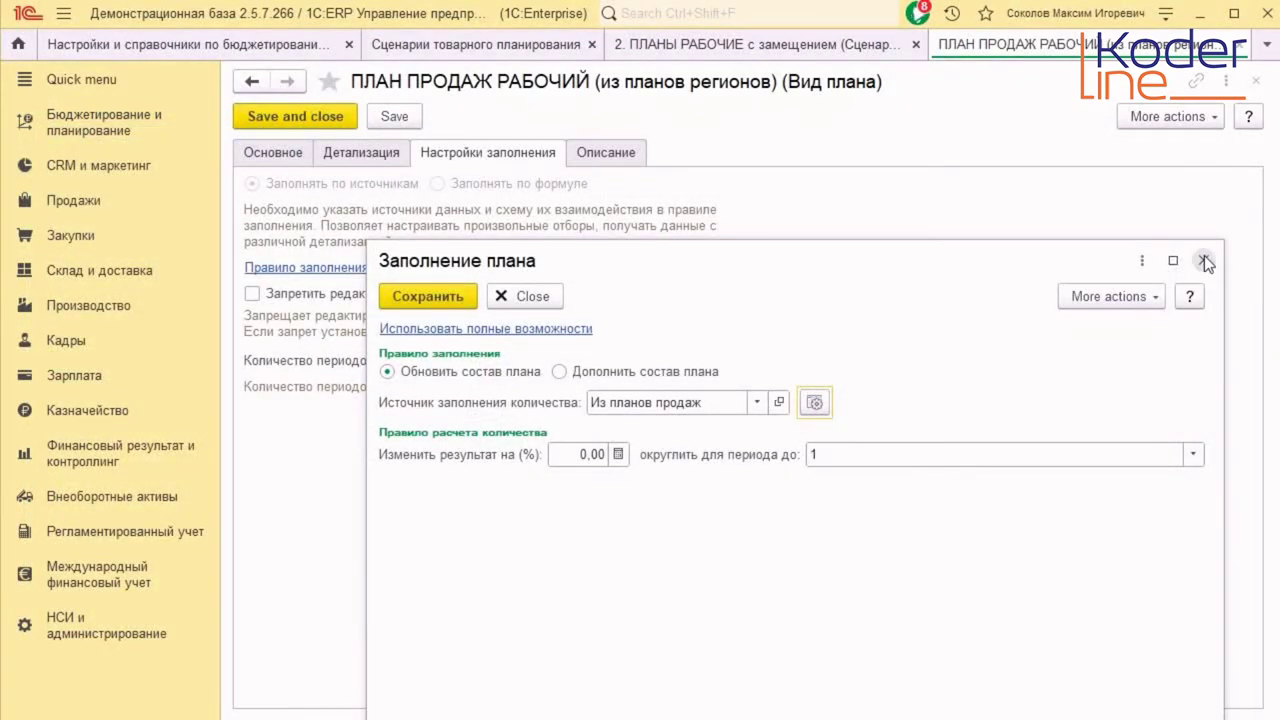
{"action": "left_click", "coordinate": [1204, 260]}
{"action": "left_click", "coordinate": [345, 118]}
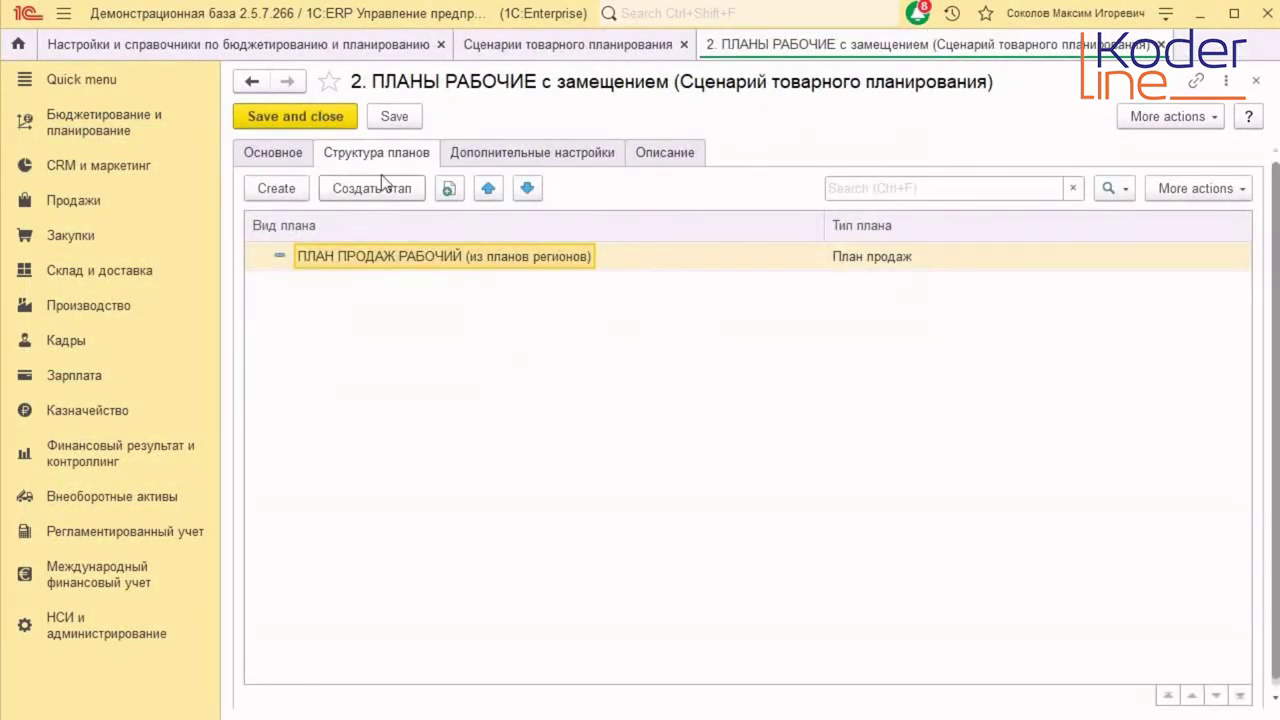
{"action": "left_click", "coordinate": [1160, 44]}
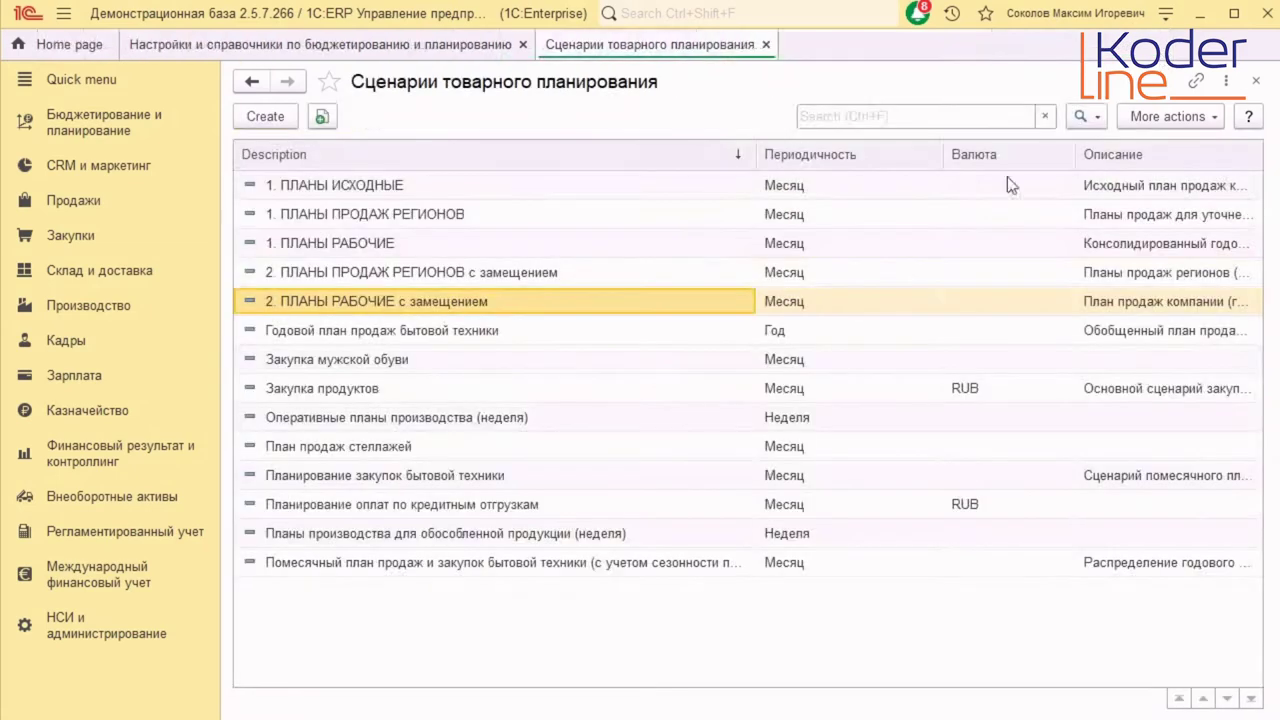
- Open ПЛАН ПРОДАЖ Екатеринбург from the structure of scenario 2. ПЛАНЫ ПРОДАЖ РЕГИОНОВ с замещением and unlock its attributes for editing
{"action": "double_click", "coordinate": [496, 270]}
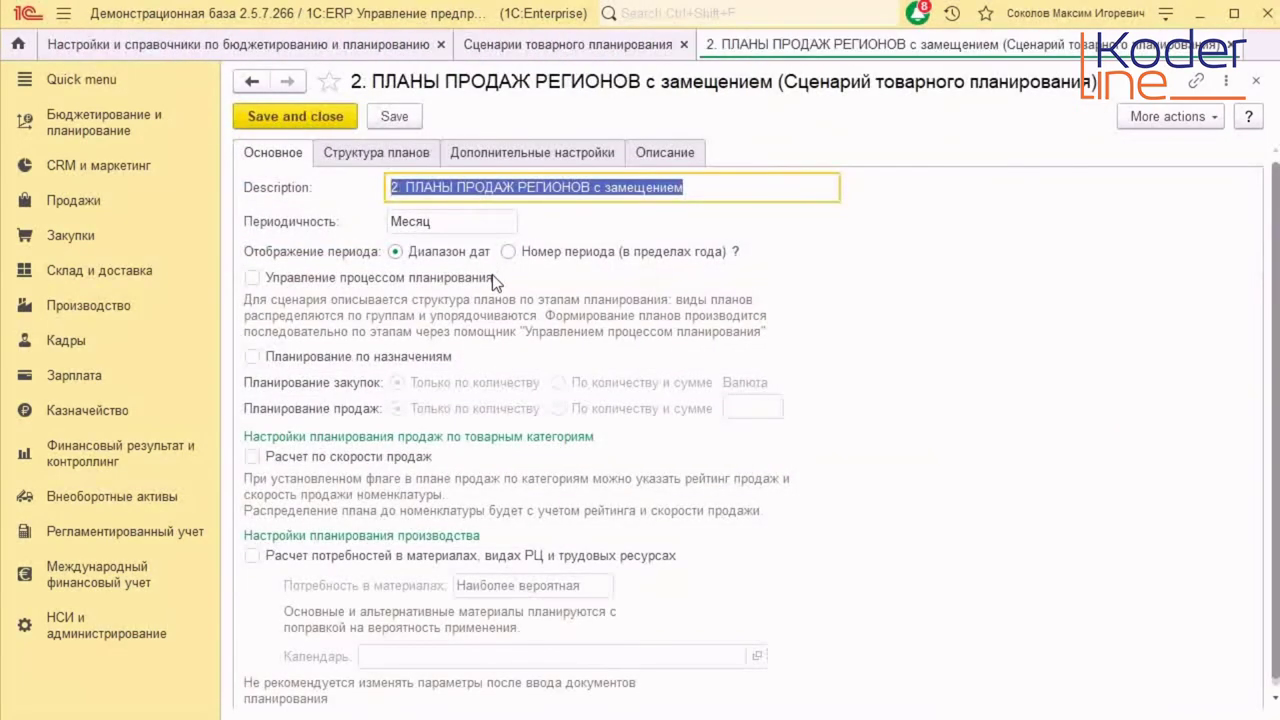
{"action": "left_click", "coordinate": [426, 152]}
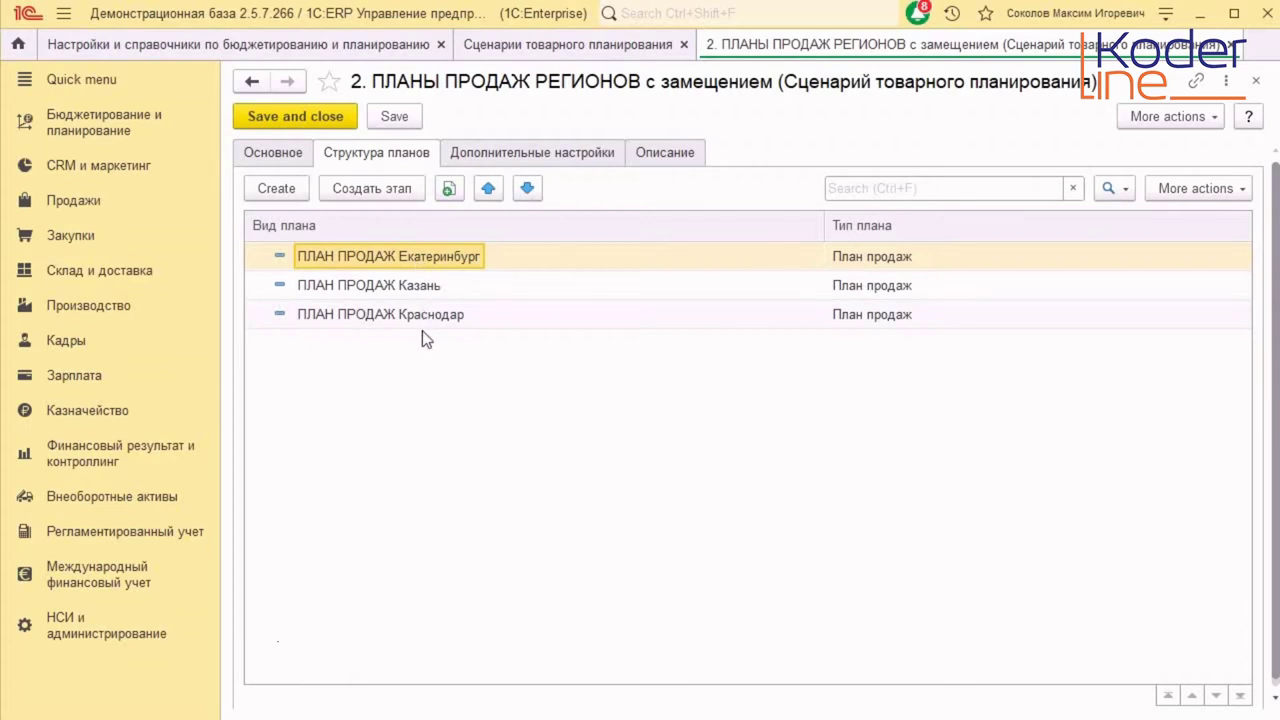
{"action": "double_click", "coordinate": [471, 259]}
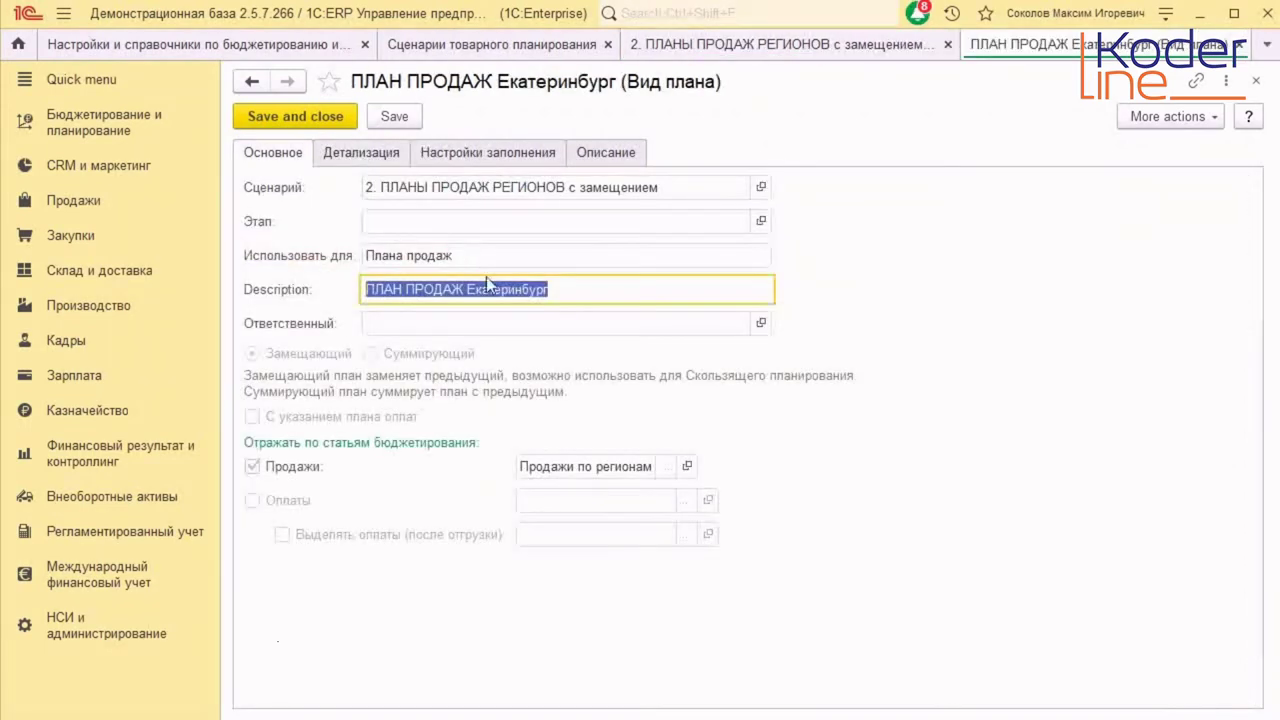
{"action": "left_click", "coordinate": [1146, 116]}
{"action": "left_click", "coordinate": [1205, 328]}
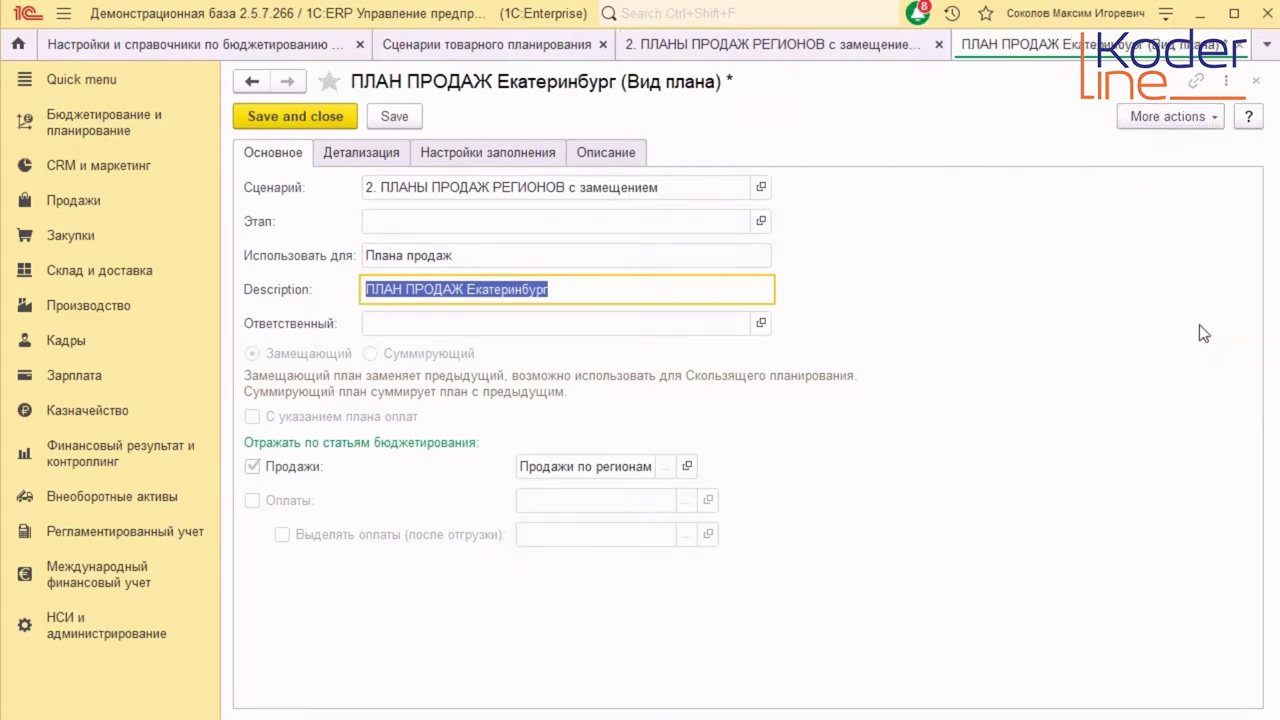
{"action": "left_click", "coordinate": [500, 272]}
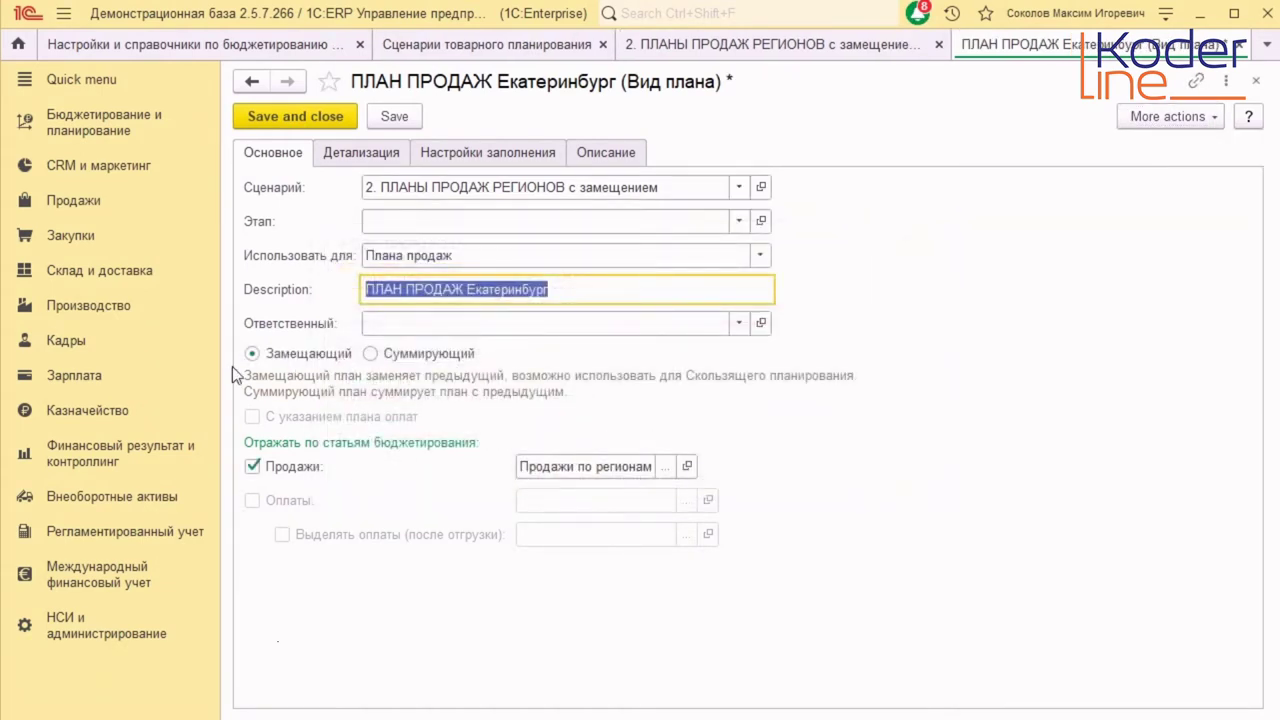
- Save the Екатеринбург plan type, examine the source filters in its default fill rule, and close the rule without changes
{"action": "left_click", "coordinate": [494, 155]}
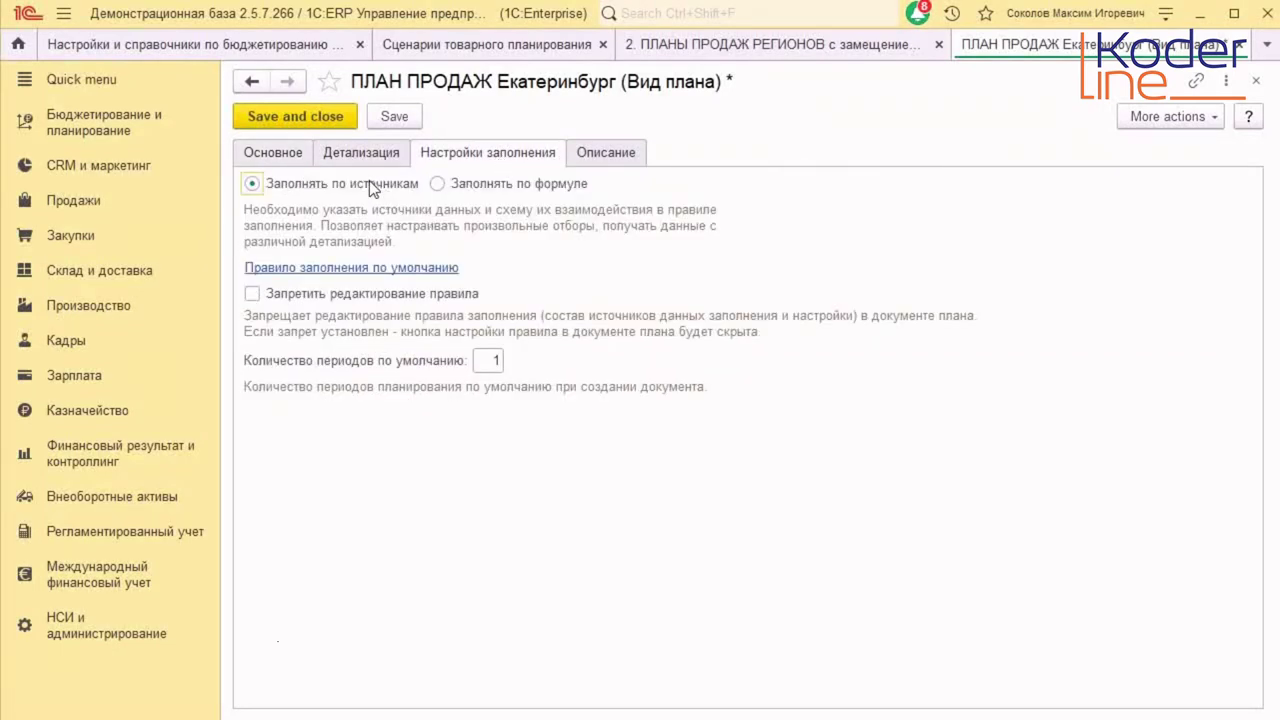
{"action": "left_click", "coordinate": [383, 267]}
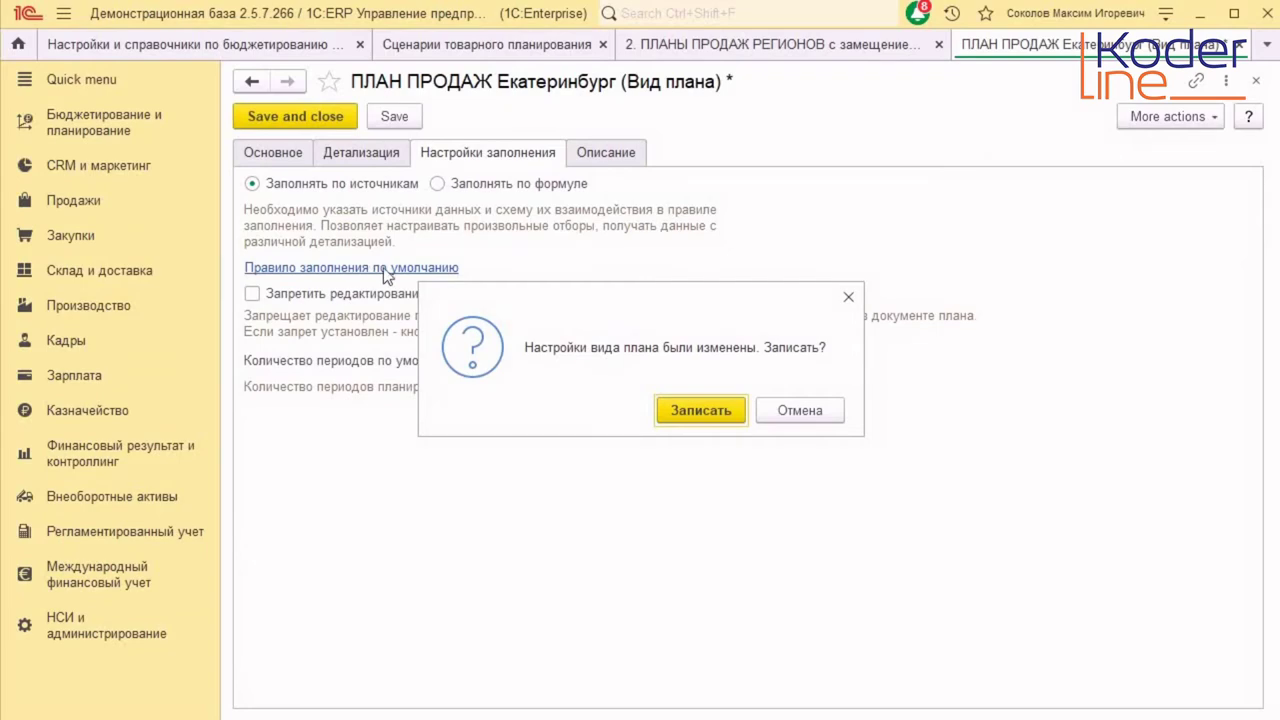
{"action": "left_click", "coordinate": [701, 411]}
{"action": "left_click", "coordinate": [815, 402]}
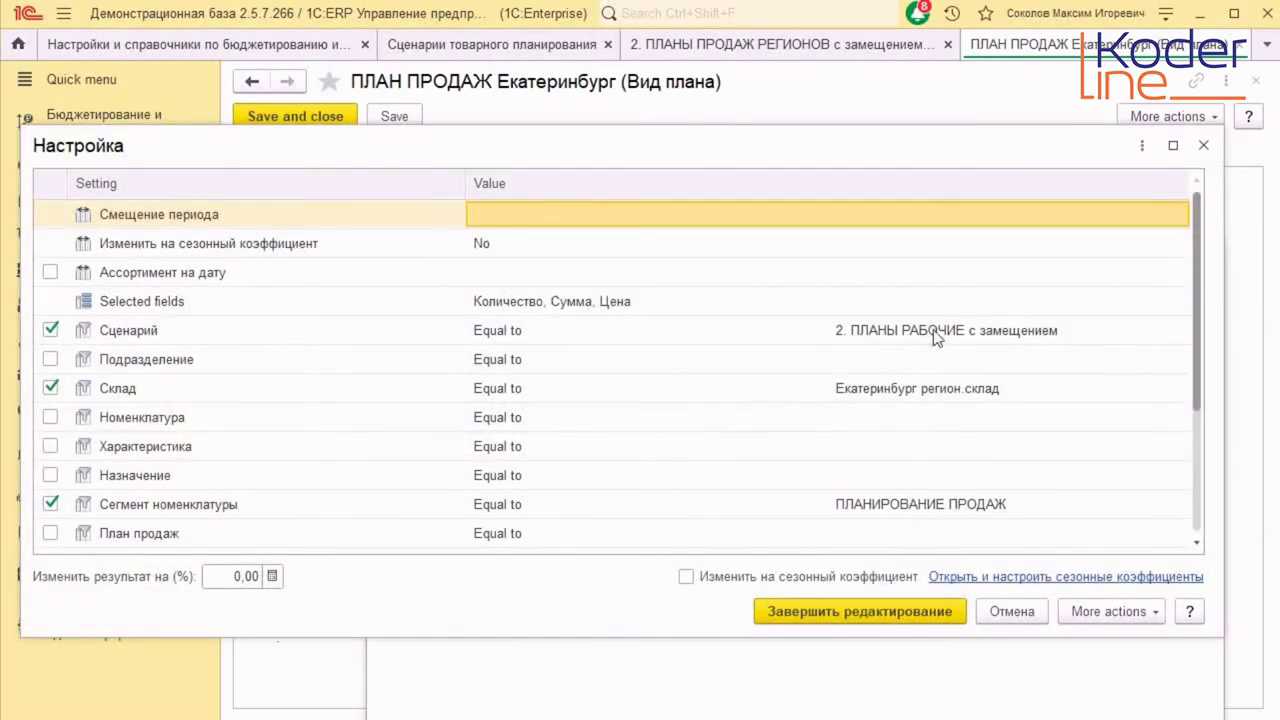
{"action": "left_click", "coordinate": [878, 391]}
{"action": "left_click", "coordinate": [1203, 145]}
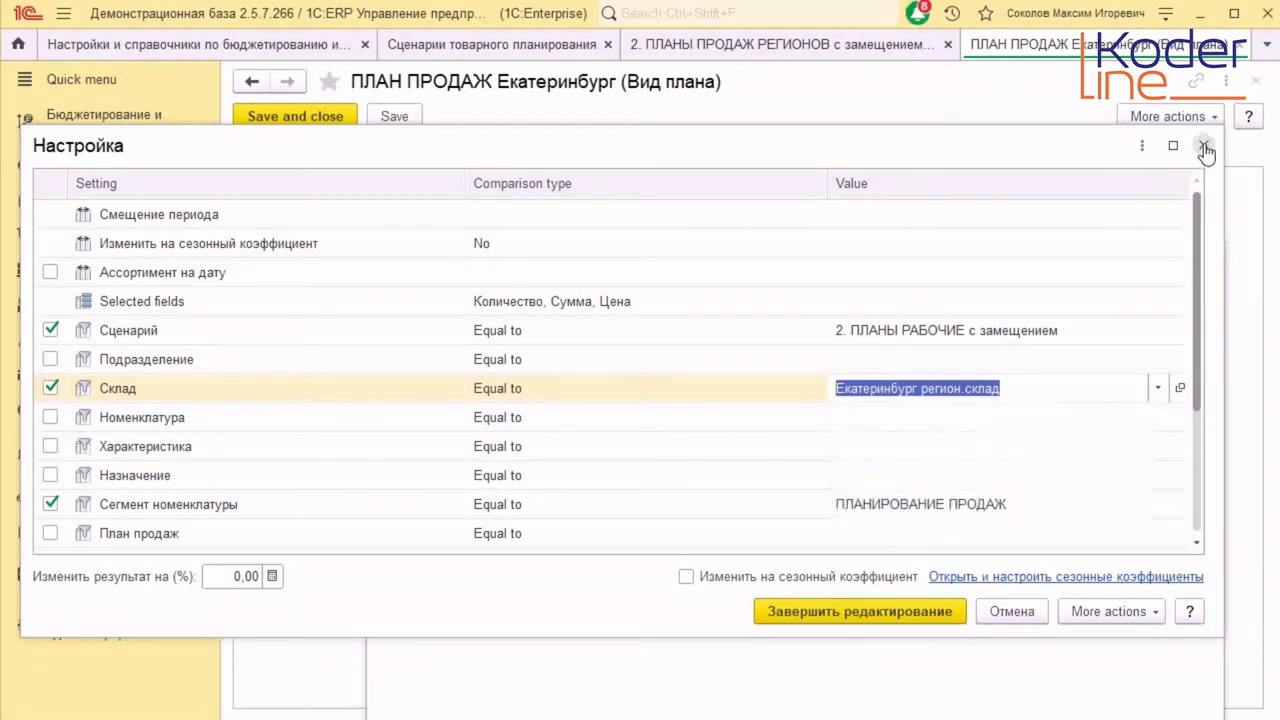
{"action": "left_click", "coordinate": [1203, 145]}
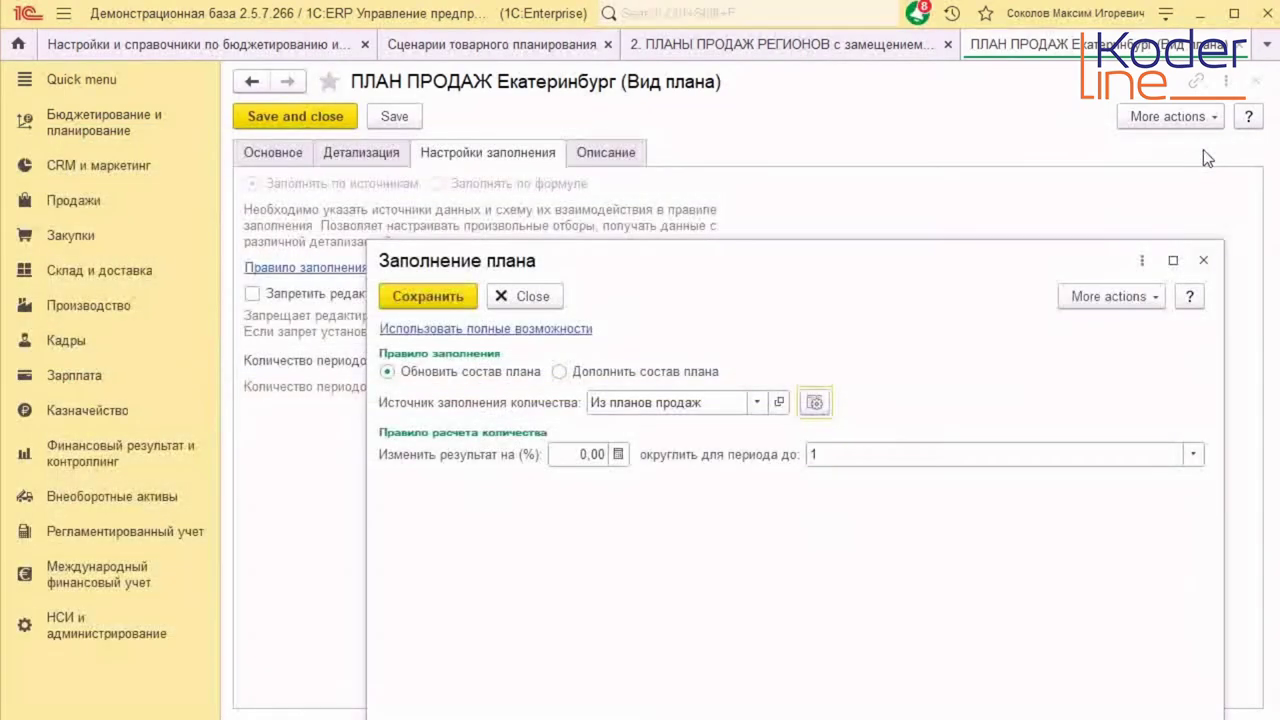
{"action": "left_click", "coordinate": [1203, 260]}
- Close the Екатеринбург plan type, its scenario, the scenario list and the planning settings, returning to the home page
{"action": "left_click", "coordinate": [1255, 80]}
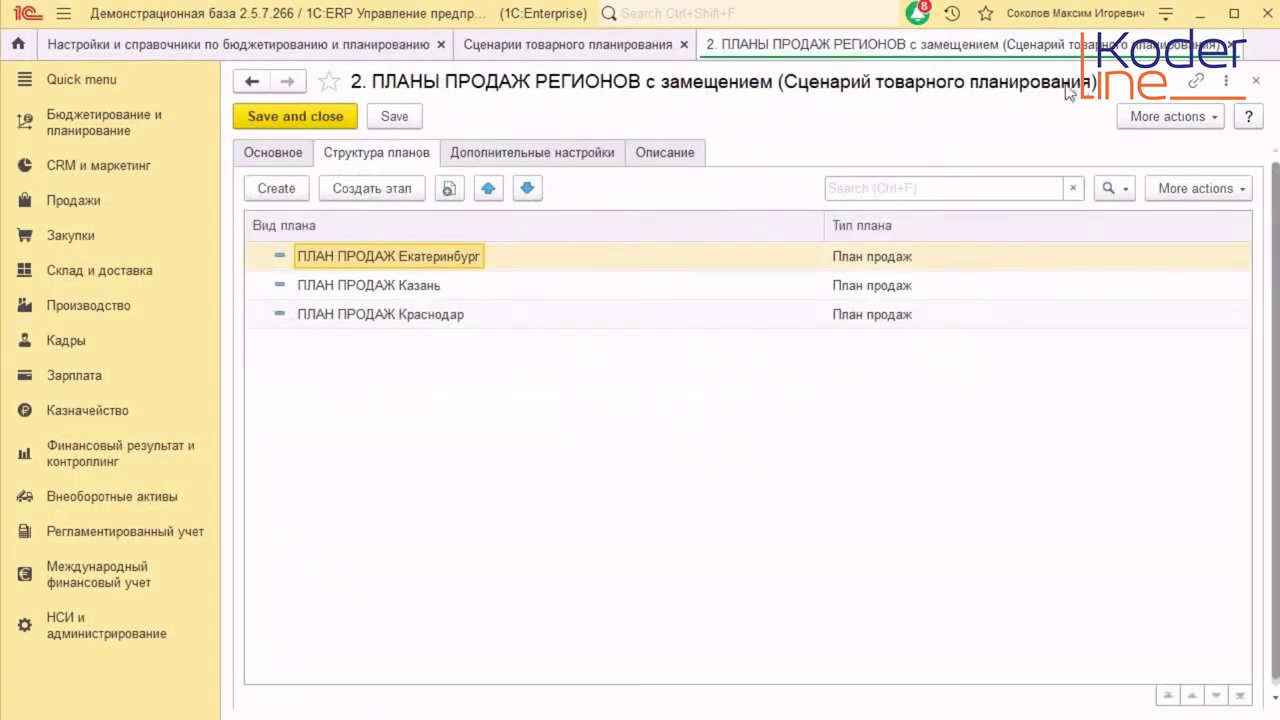
{"action": "left_click", "coordinate": [1229, 44]}
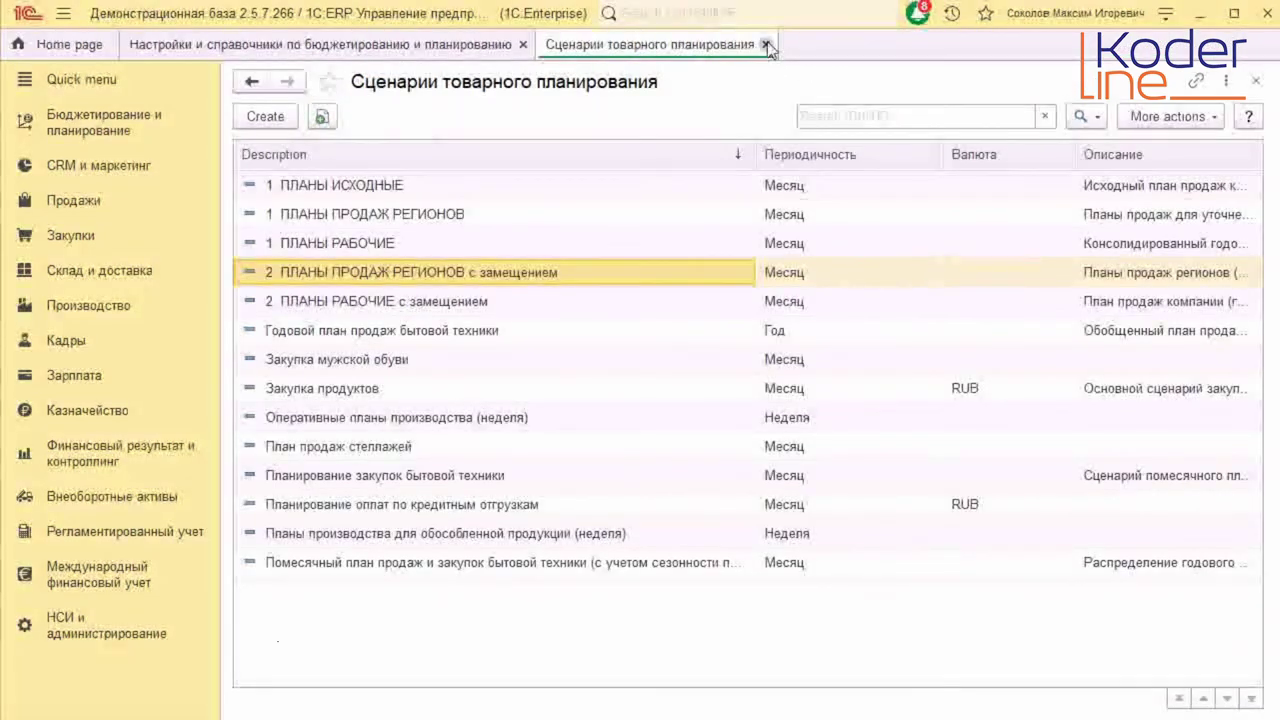
{"action": "left_click", "coordinate": [766, 44]}
{"action": "left_click", "coordinate": [522, 44]}
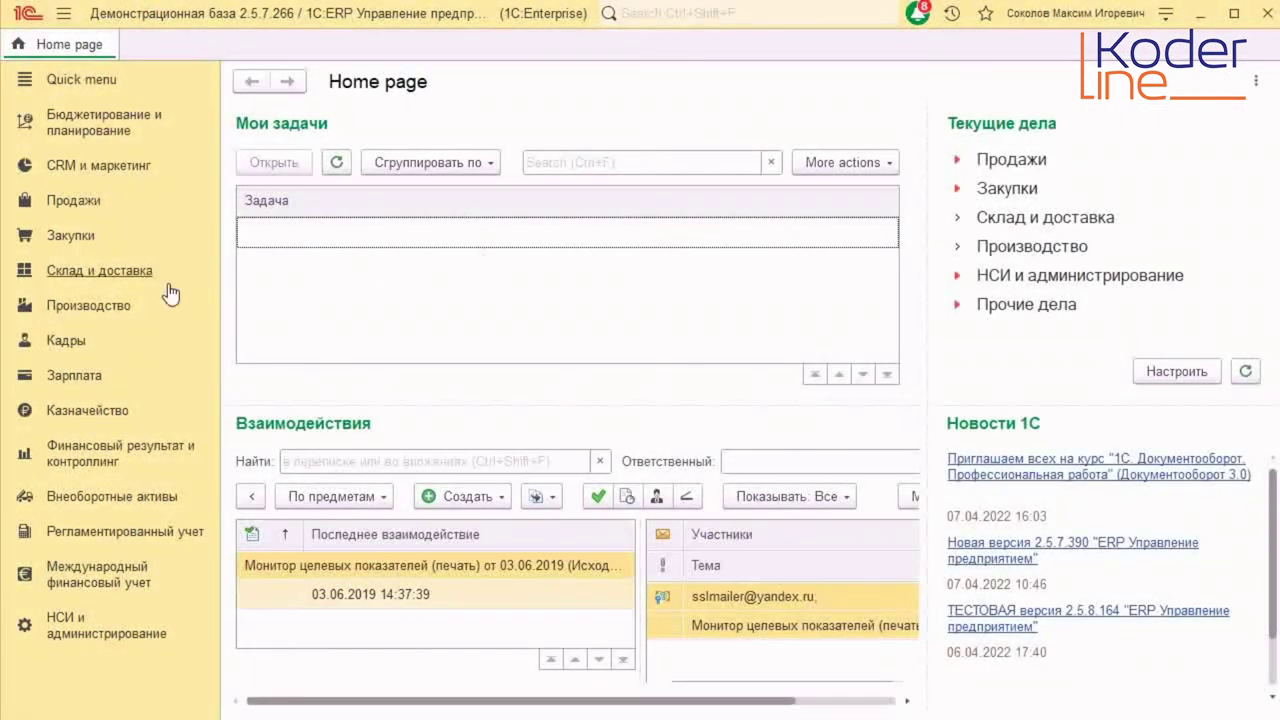
- Open the sales plans by item from budgeting and planning, and filter them by scenario 2. ПЛАНЫ РАБОЧИЕ с замещением
{"action": "left_click", "coordinate": [102, 125]}
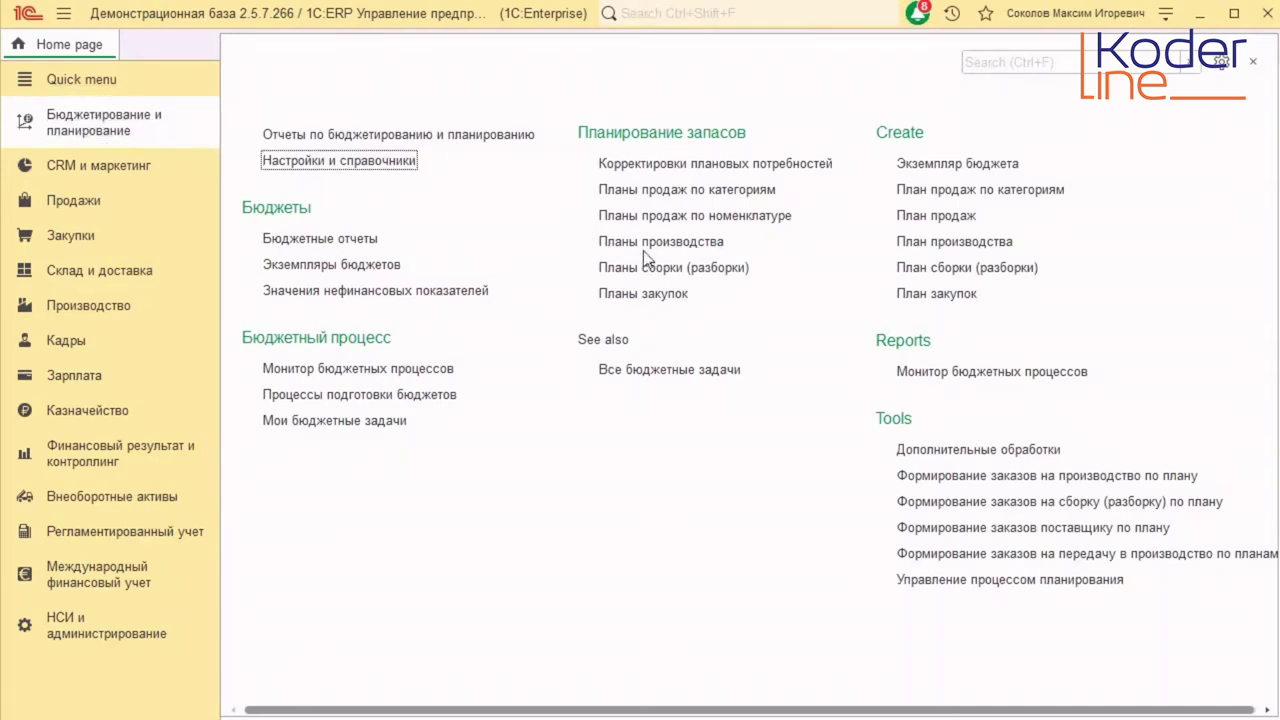
{"action": "left_click", "coordinate": [735, 218]}
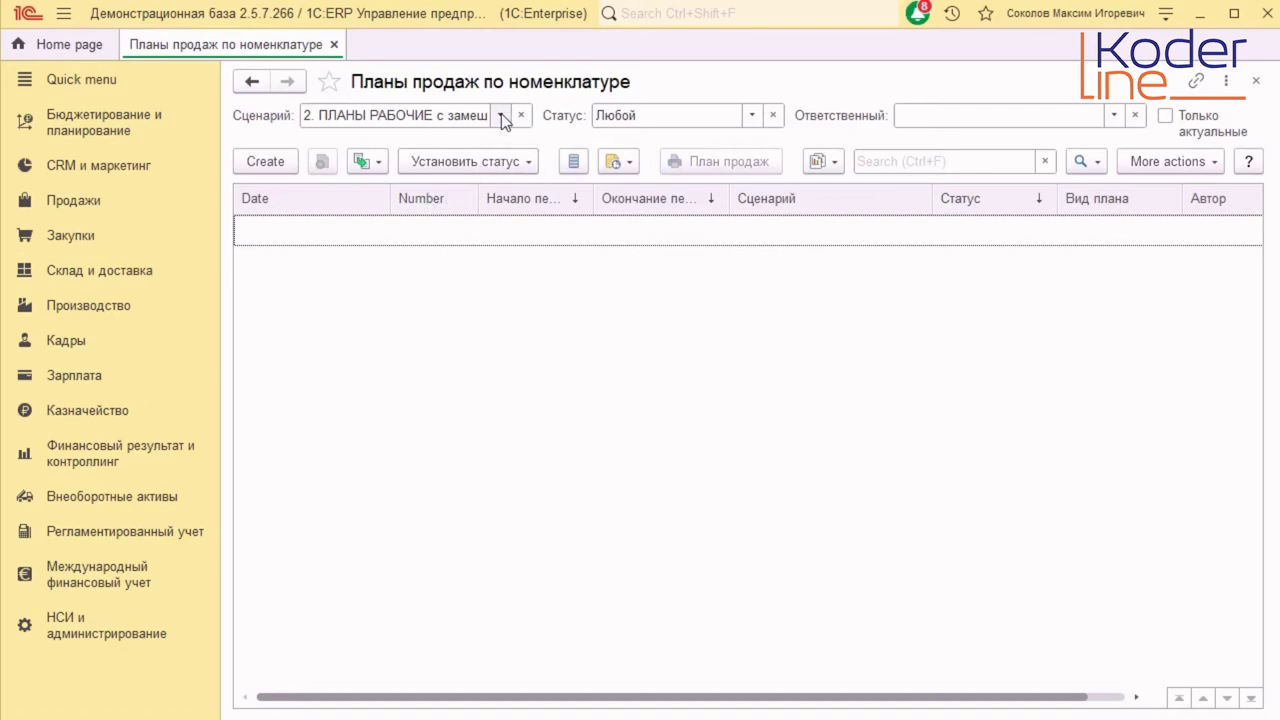
{"action": "left_click", "coordinate": [501, 115]}
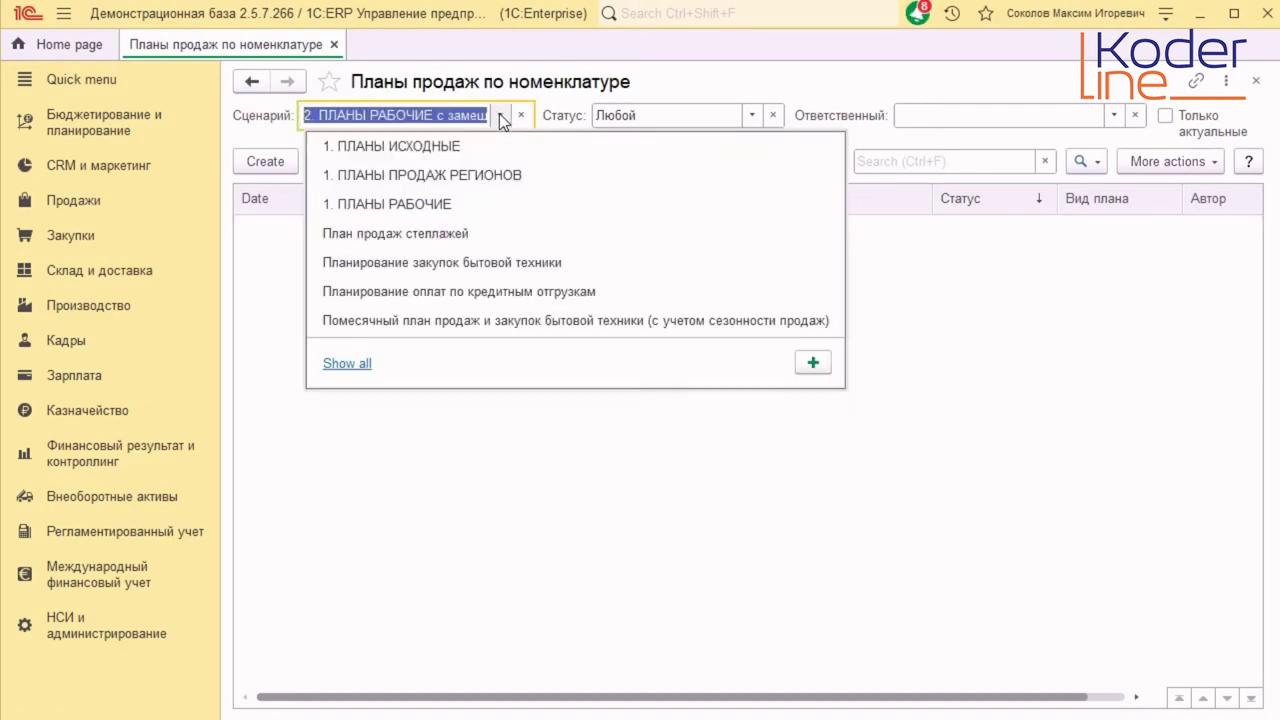
{"action": "left_click", "coordinate": [345, 364]}
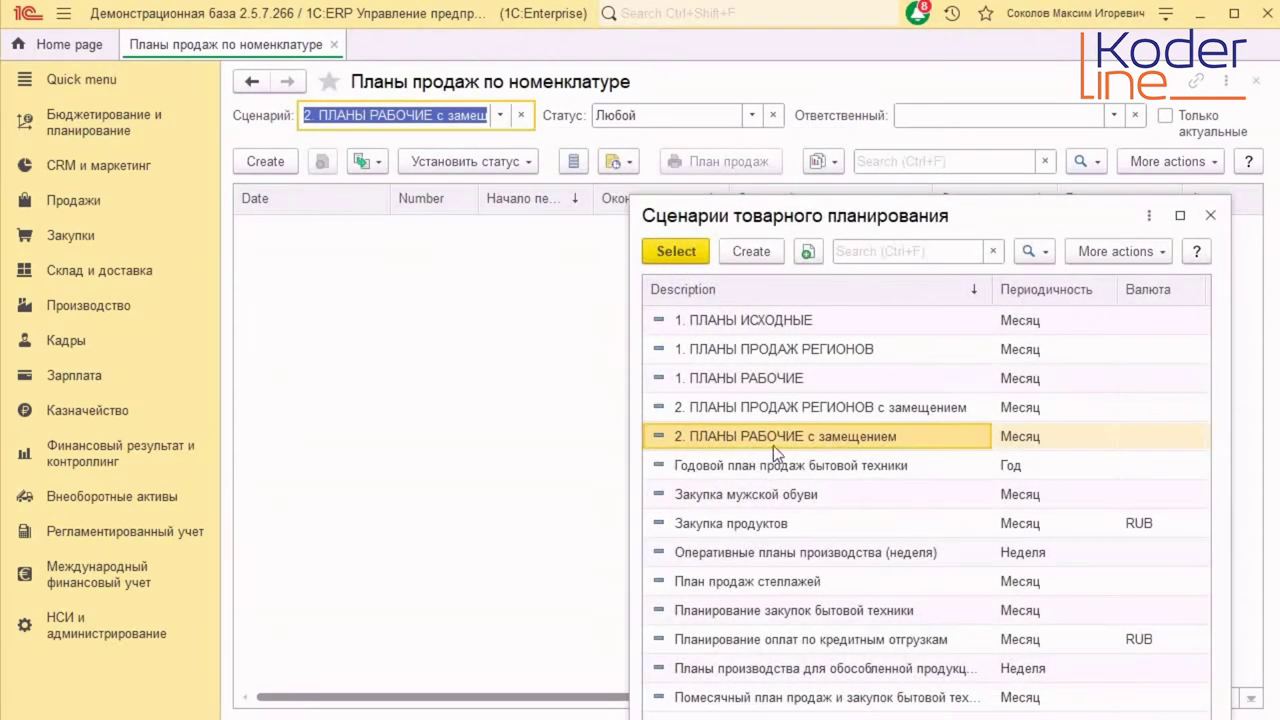
{"action": "double_click", "coordinate": [769, 436]}
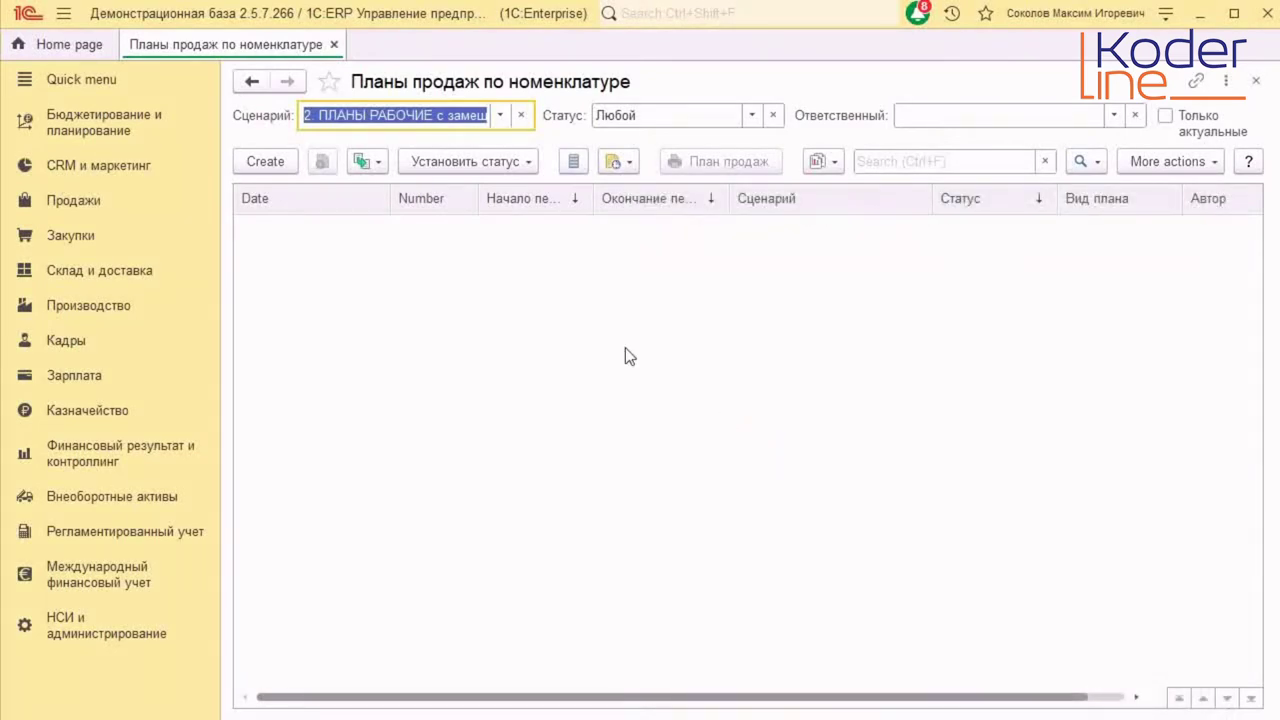
- Create a sales plan of type ПЛАН ПРОДАЖ РАБОЧИЙ, update its fill rule, and set the period to 01.01.2022–31.12.2022
{"action": "left_click", "coordinate": [268, 161]}
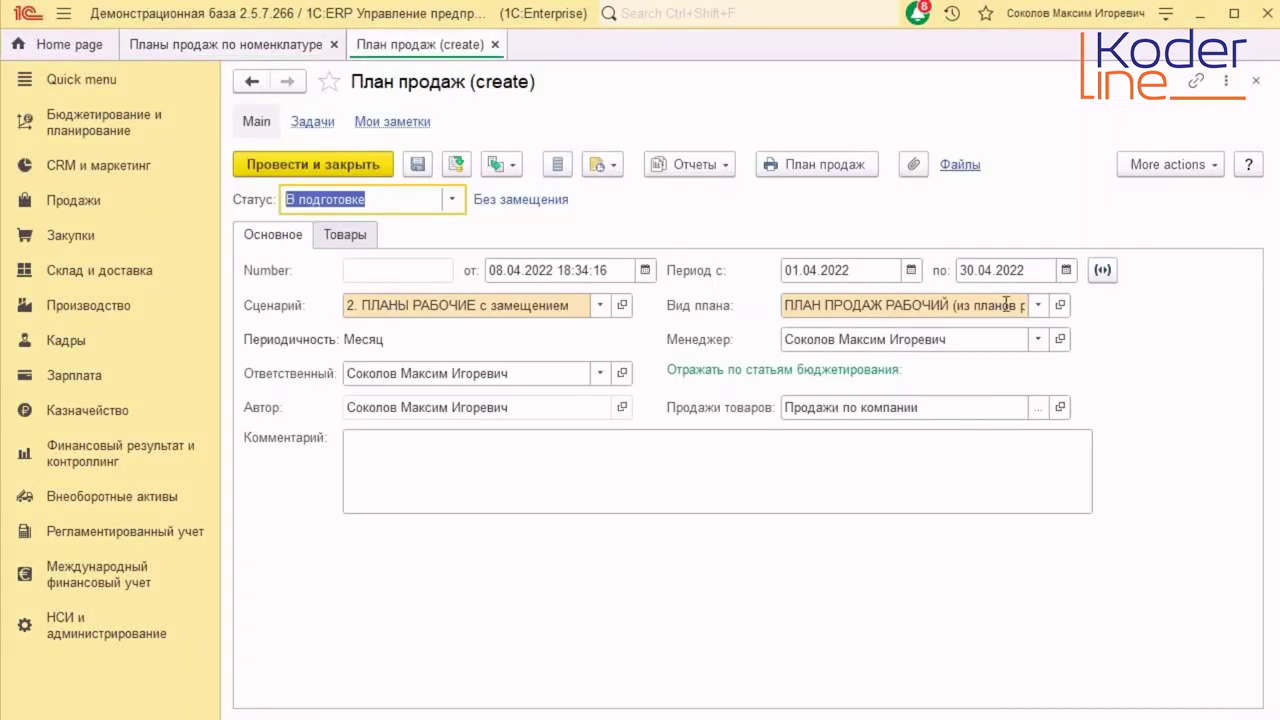
{"action": "left_click", "coordinate": [1036, 308]}
{"action": "left_click", "coordinate": [986, 329]}
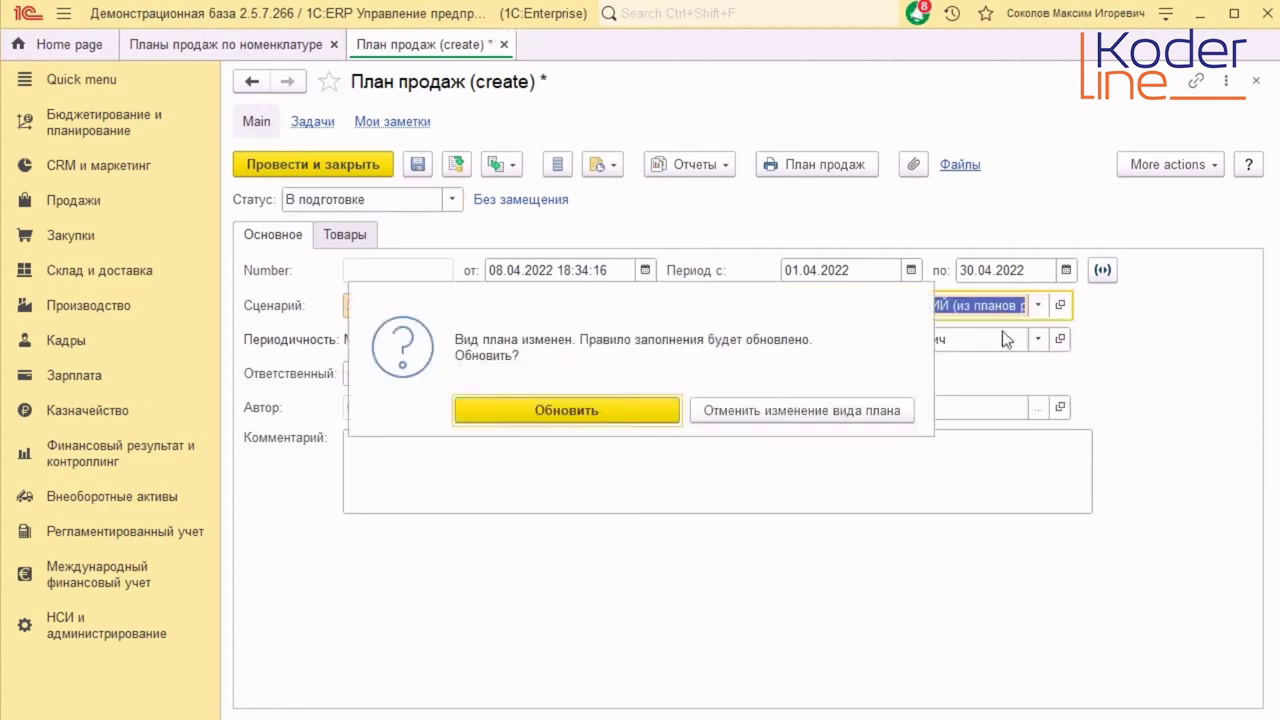
{"action": "left_click", "coordinate": [646, 418]}
{"action": "left_click", "coordinate": [1104, 270]}
{"action": "left_click_drag", "start_coordinate": [592, 341], "coordinate": [667, 435]}
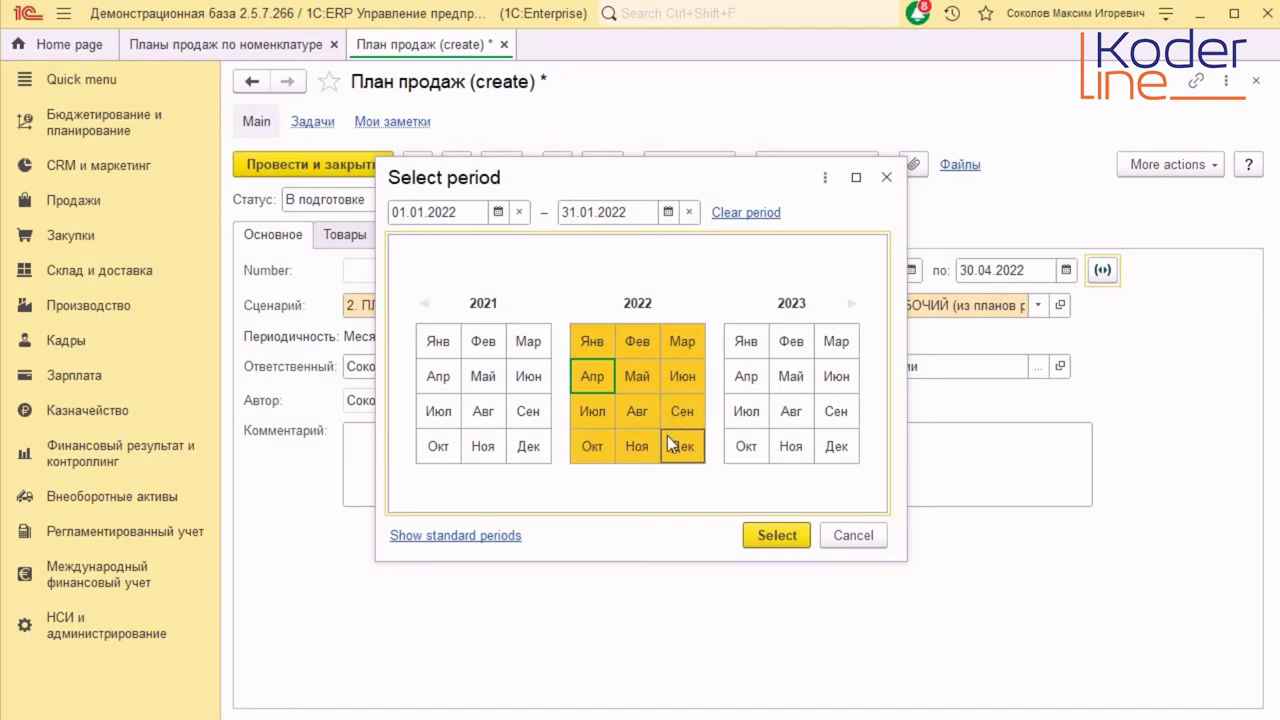
{"action": "left_click", "coordinate": [755, 534]}
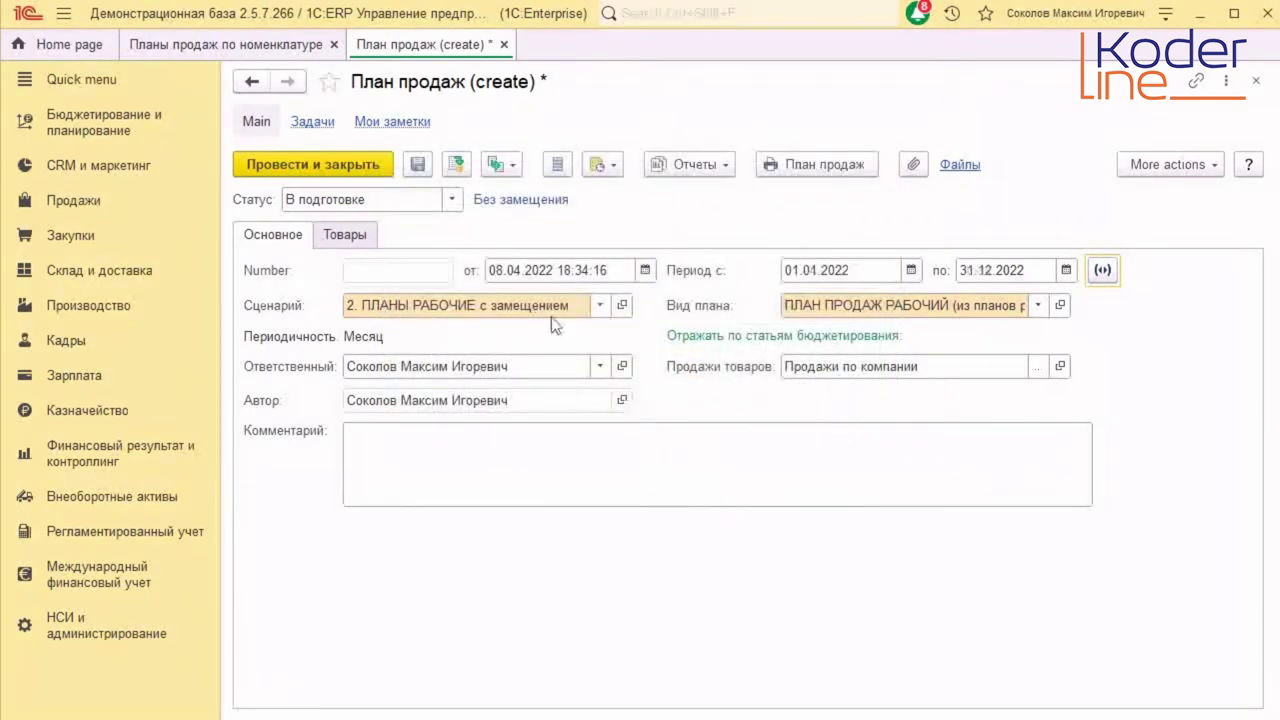
- Load the plan's goods from Excel, saving the document and attaching the file Excel 06.04.2022 16.07.33 — 2022.xls as the source
{"action": "left_click", "coordinate": [354, 240]}
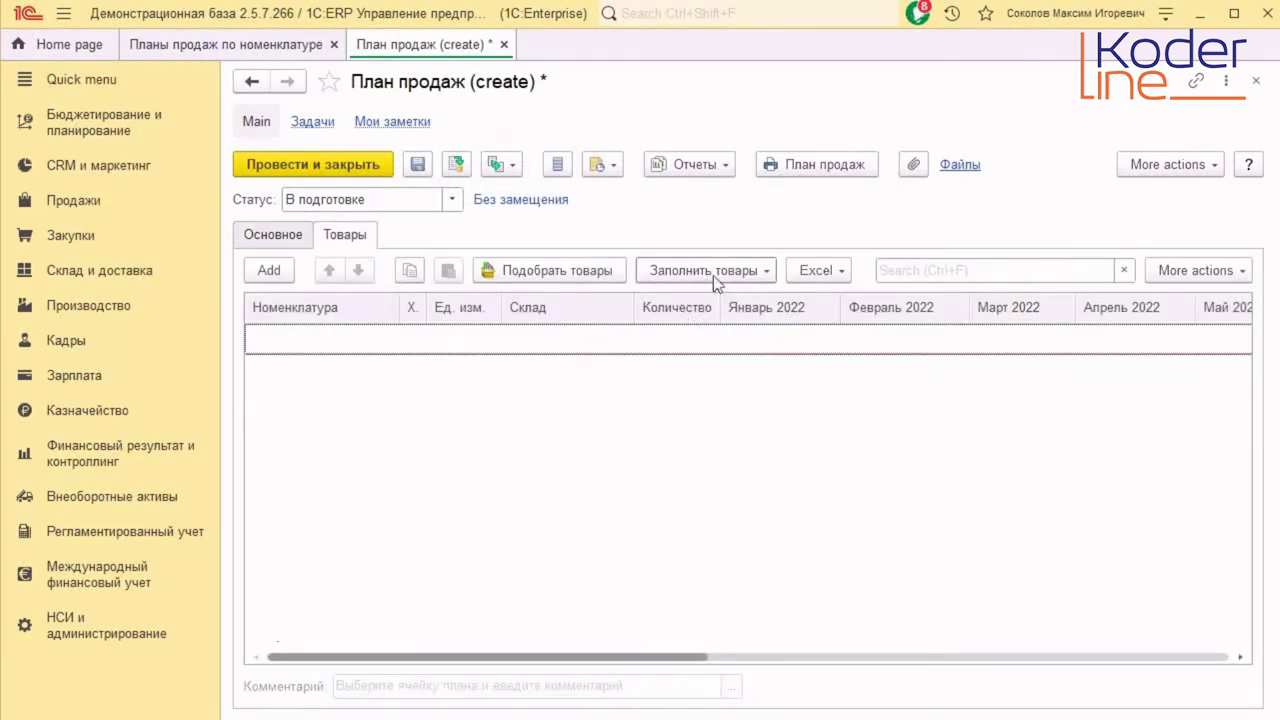
{"action": "left_click", "coordinate": [818, 271]}
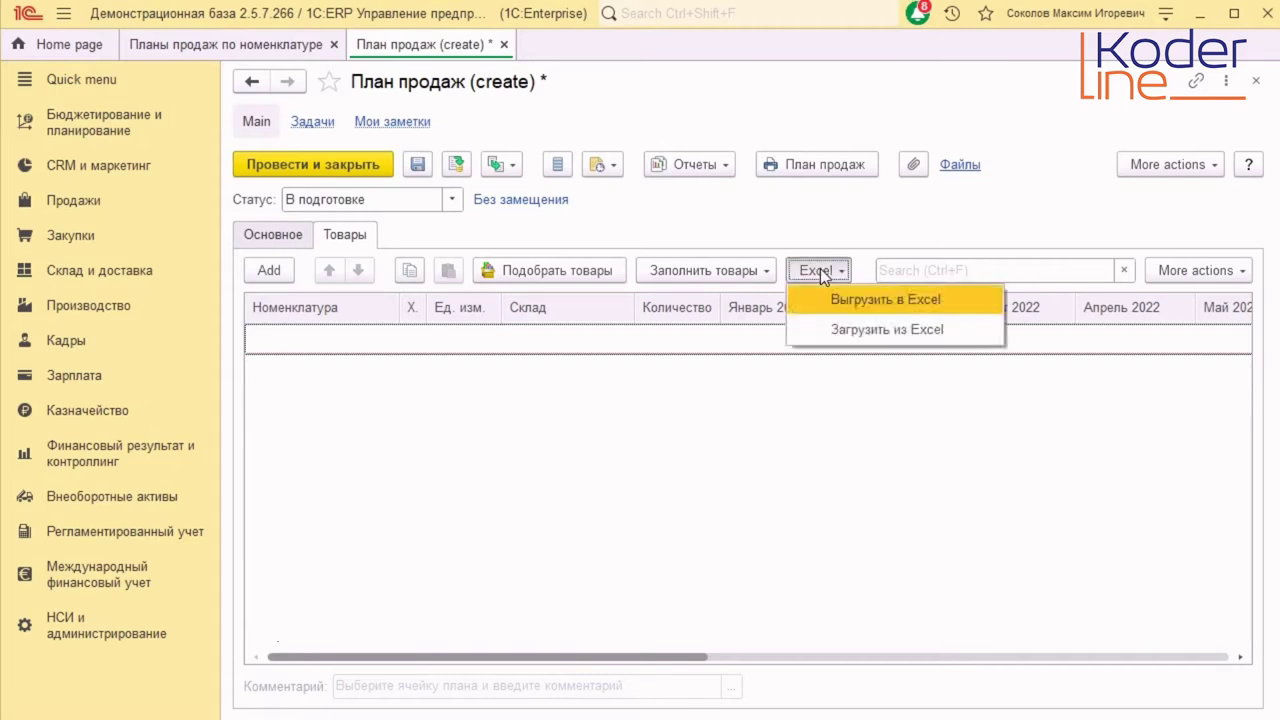
{"action": "left_click", "coordinate": [855, 329]}
{"action": "left_click", "coordinate": [615, 409]}
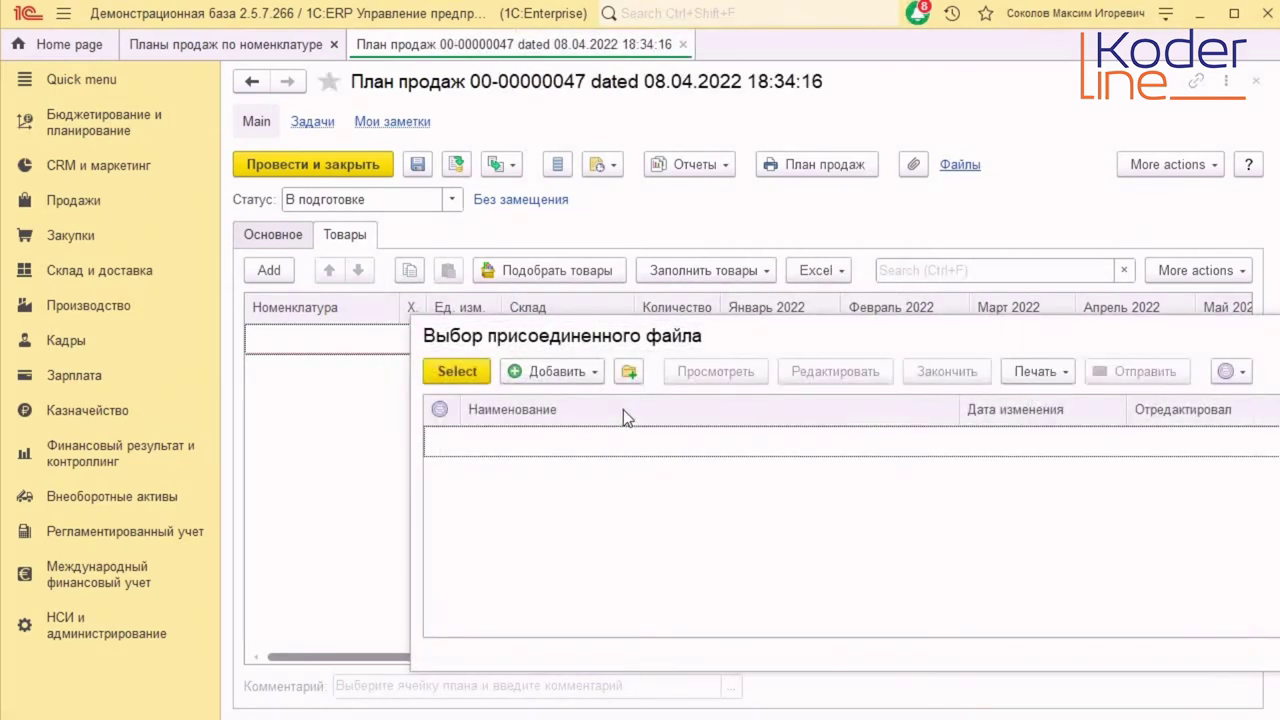
{"action": "left_click", "coordinate": [567, 372]}
{"action": "left_click", "coordinate": [595, 400]}
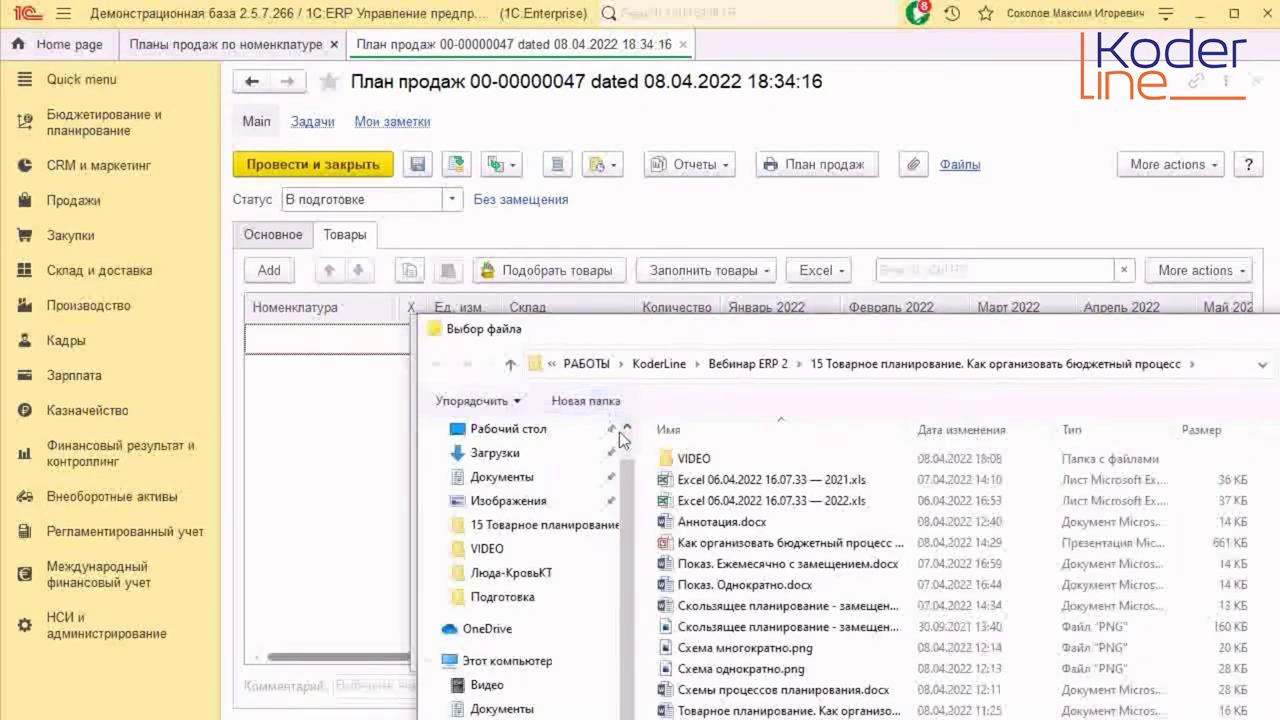
{"action": "left_click", "coordinate": [744, 501]}
{"action": "double_click", "coordinate": [744, 497]}
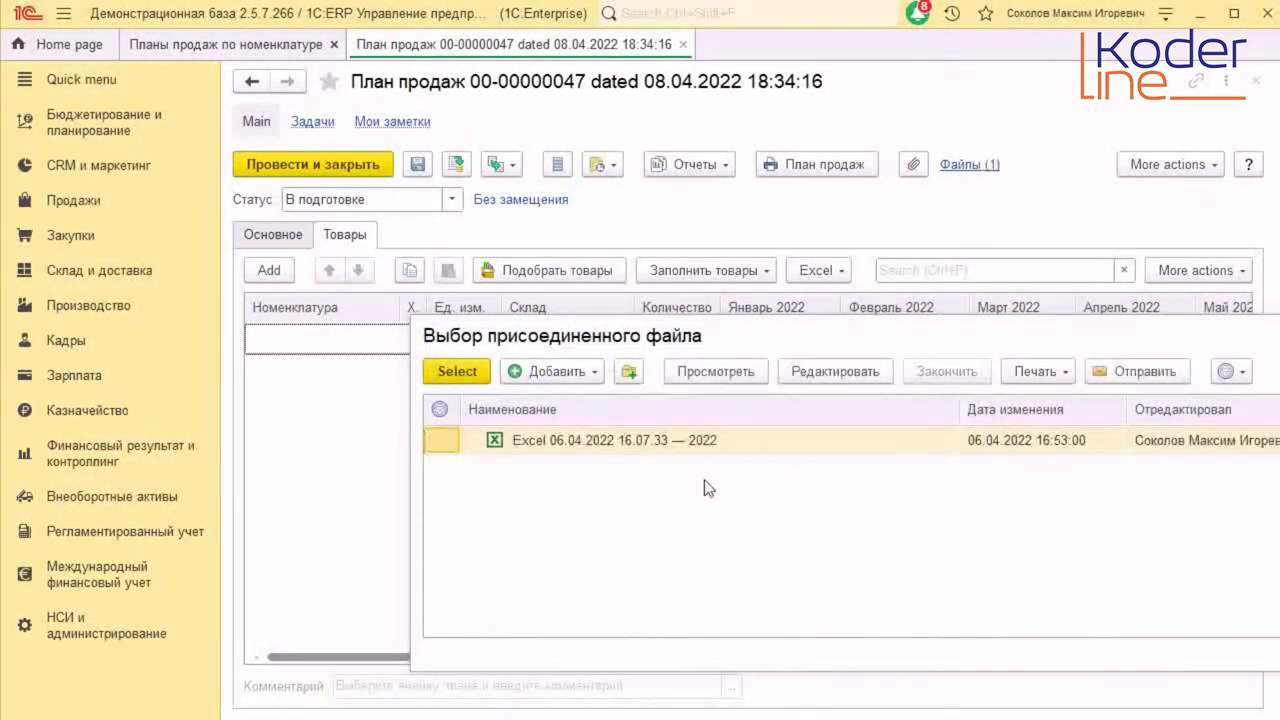
{"action": "left_click", "coordinate": [456, 371]}
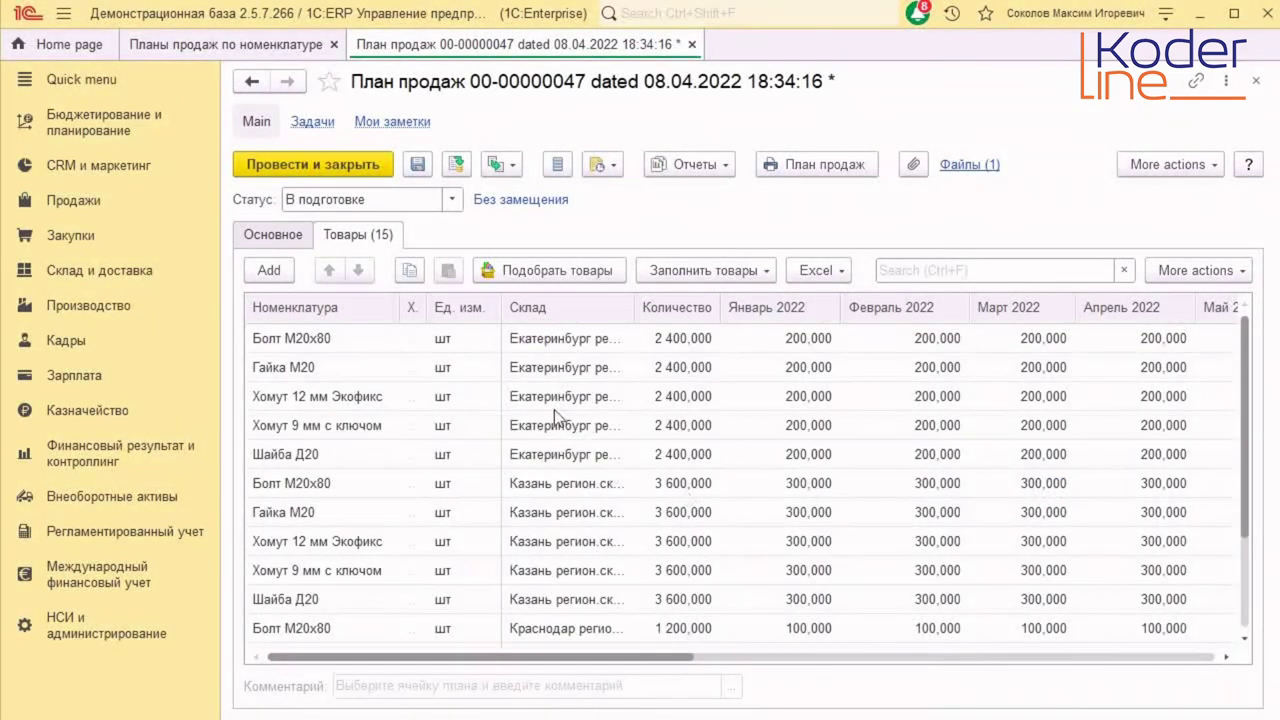
- Widen the Склад column to review the loaded goods, set the plan's status to Утвержден, and post and close it
{"action": "left_click_drag", "start_coordinate": [633, 322], "coordinate": [669, 322]}
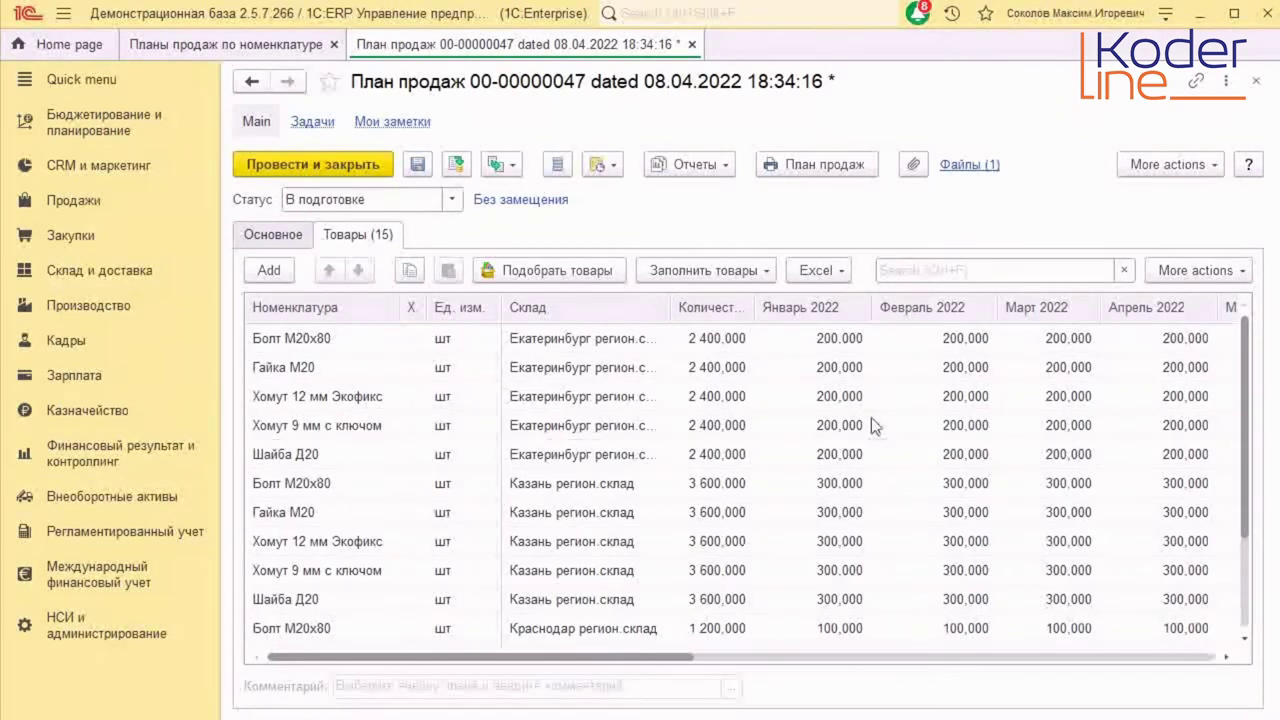
{"action": "scroll", "coordinate": [340, 393], "scroll_direction": "down", "scroll_amount": 2}
{"action": "scroll", "coordinate": [370, 552], "scroll_direction": "up", "scroll_amount": 2}
{"action": "left_click", "coordinate": [450, 203]}
{"action": "left_click", "coordinate": [452, 200]}
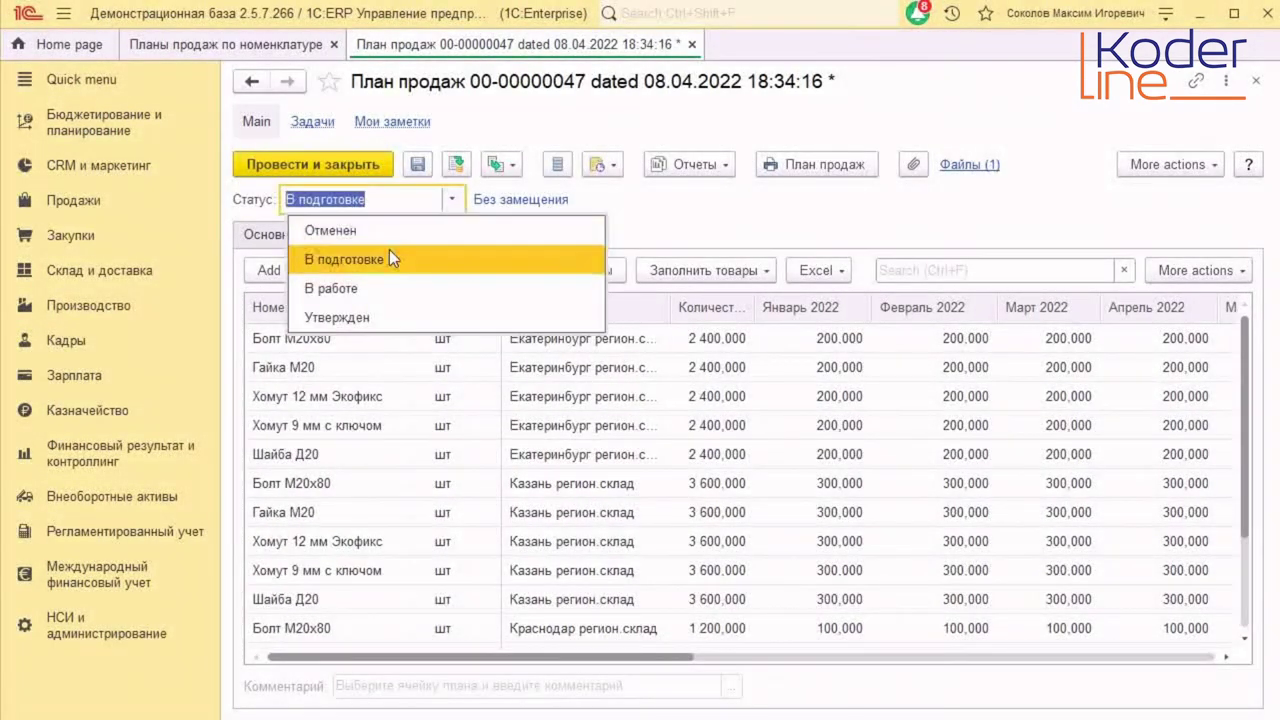
{"action": "left_click", "coordinate": [358, 319]}
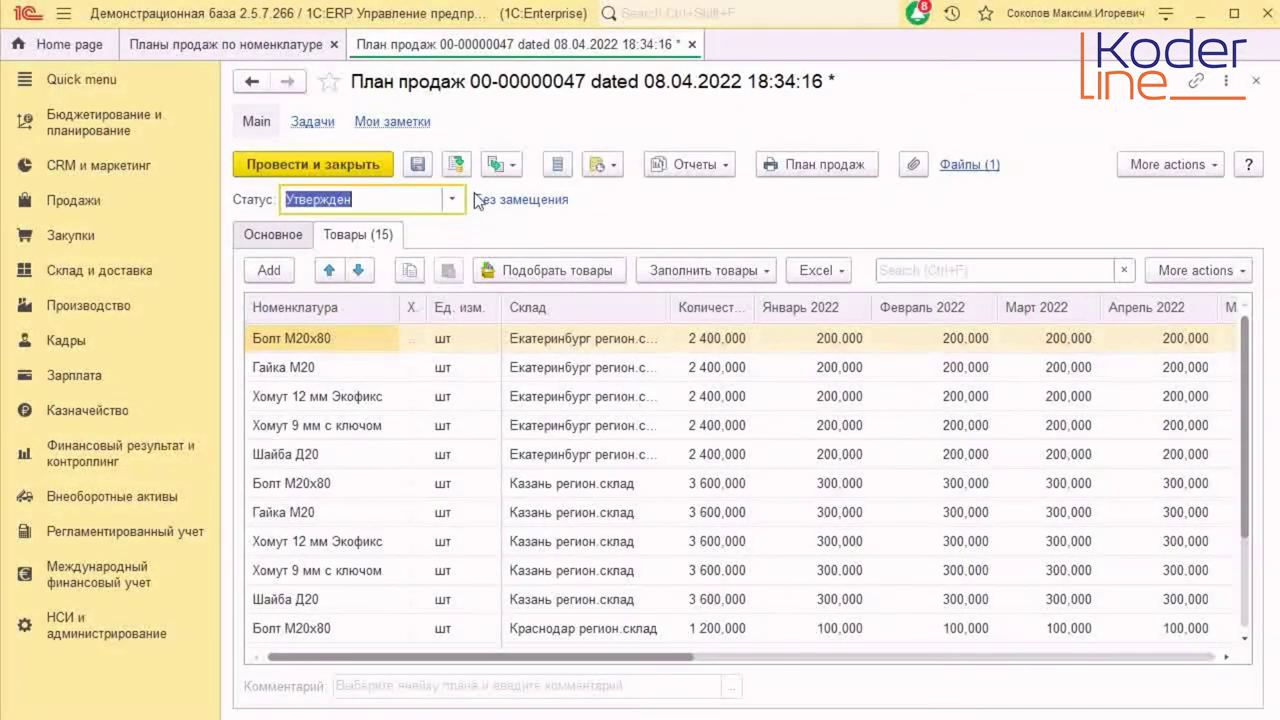
{"action": "left_click", "coordinate": [367, 160]}
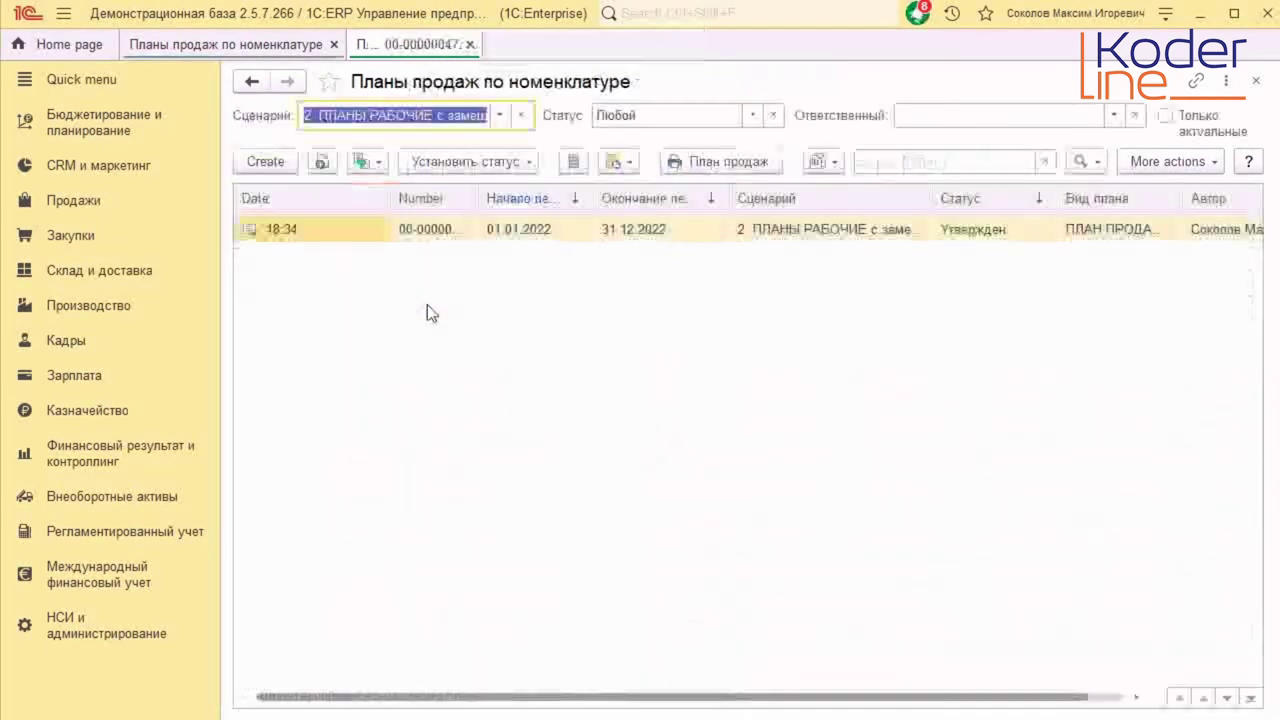
- Filter the sales plan list by scenario 2. ПЛАНЫ ПРОДАЖ РЕГИОНОВ с замещением
{"action": "left_click", "coordinate": [499, 116]}
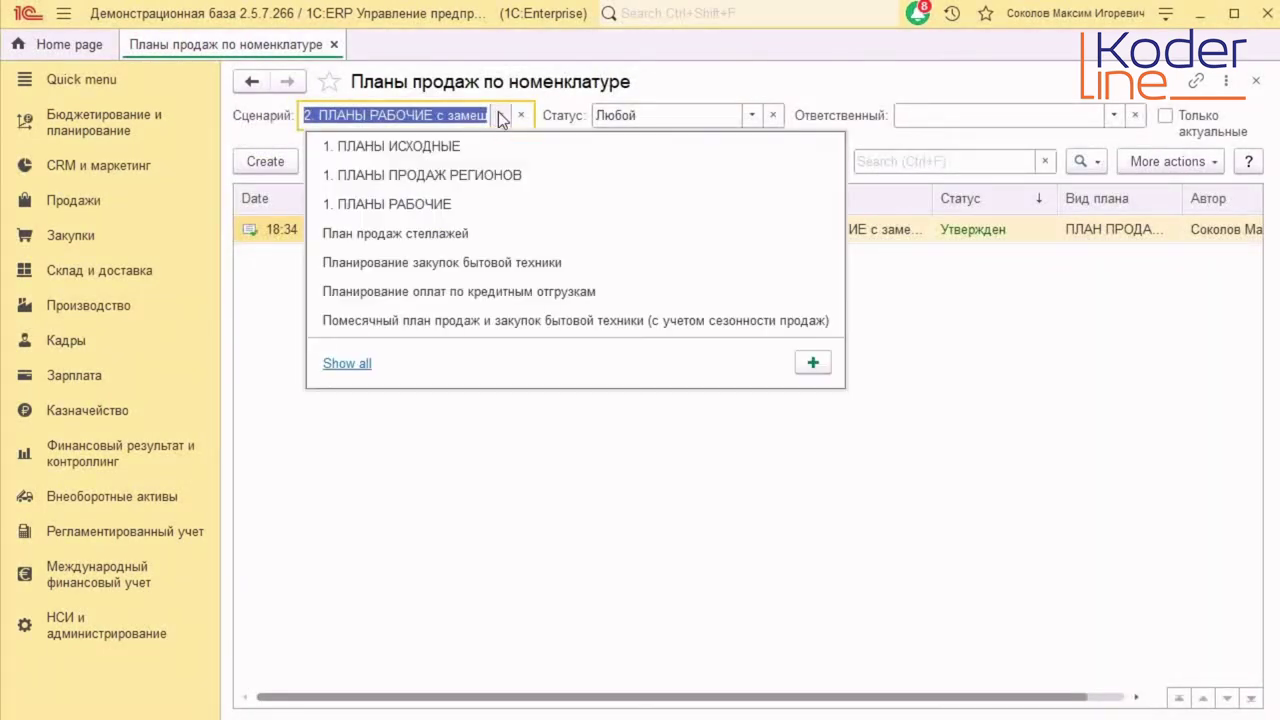
{"action": "left_click", "coordinate": [347, 363]}
{"action": "double_click", "coordinate": [806, 407]}
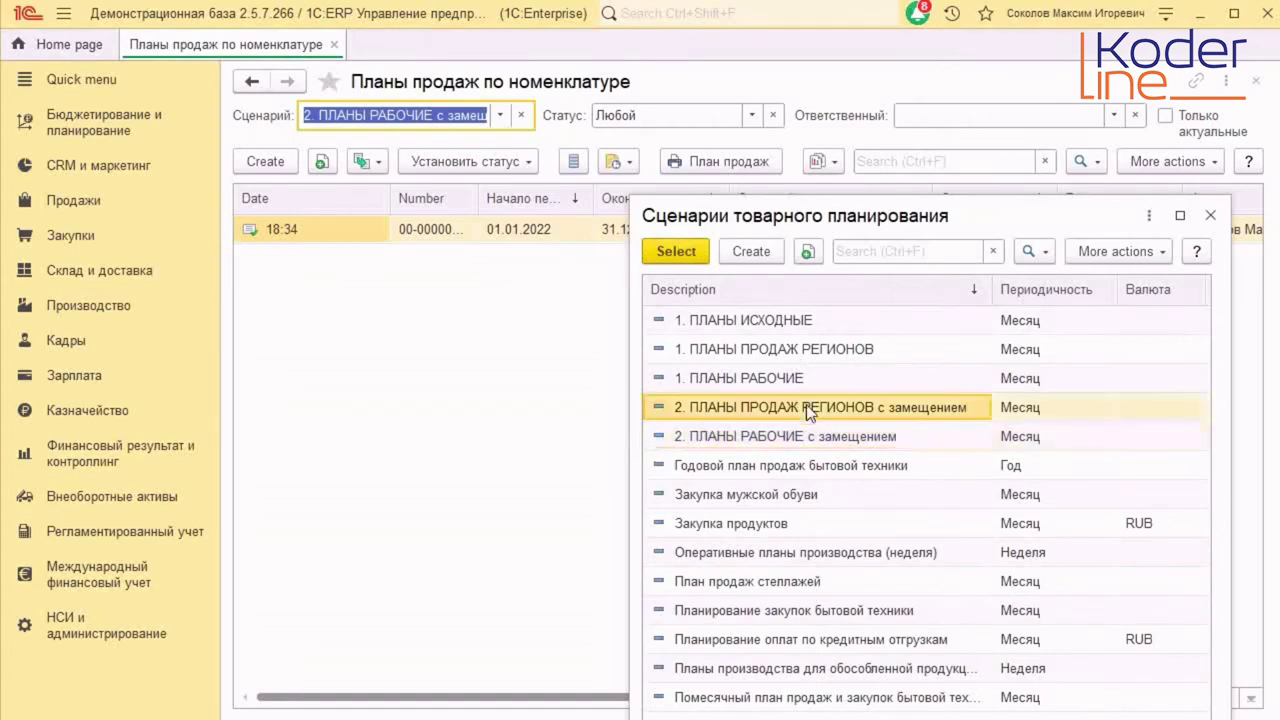
- Create a sales plan with the plan type ПЛАН ПРОДАЖ Краснодар and update its fill rule
{"action": "left_click", "coordinate": [265, 161]}
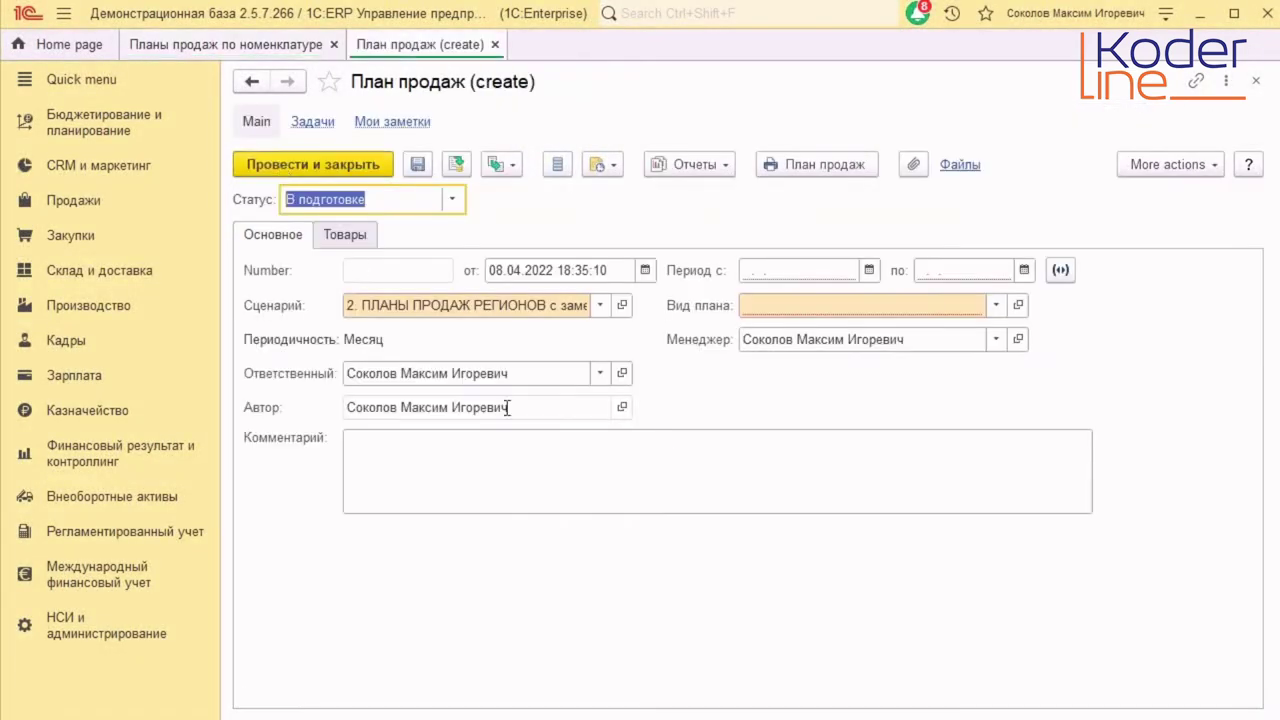
{"action": "left_click", "coordinate": [996, 305]}
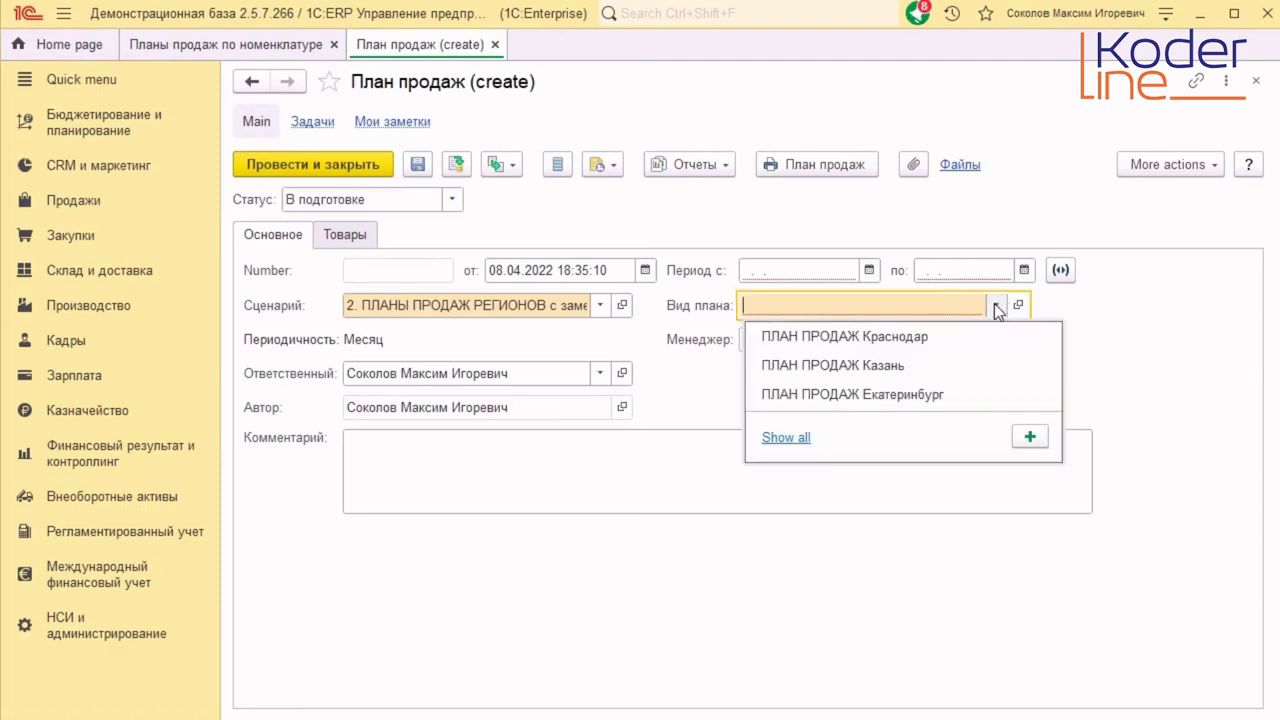
{"action": "left_click", "coordinate": [894, 330]}
{"action": "left_click", "coordinate": [644, 394]}
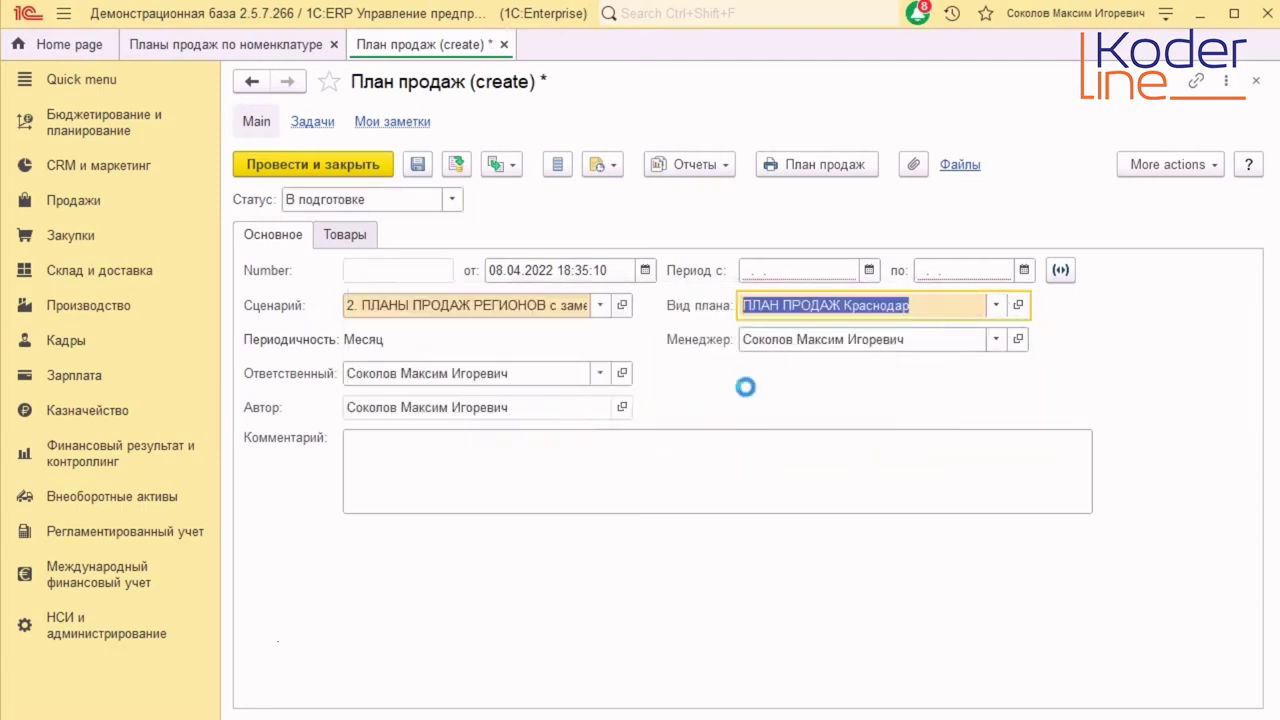
- Set the Краснодар plan's warehouse to Краснодар регион.склад and its period to 01.01.2022–31.12.2022
{"action": "left_click", "coordinate": [1041, 336]}
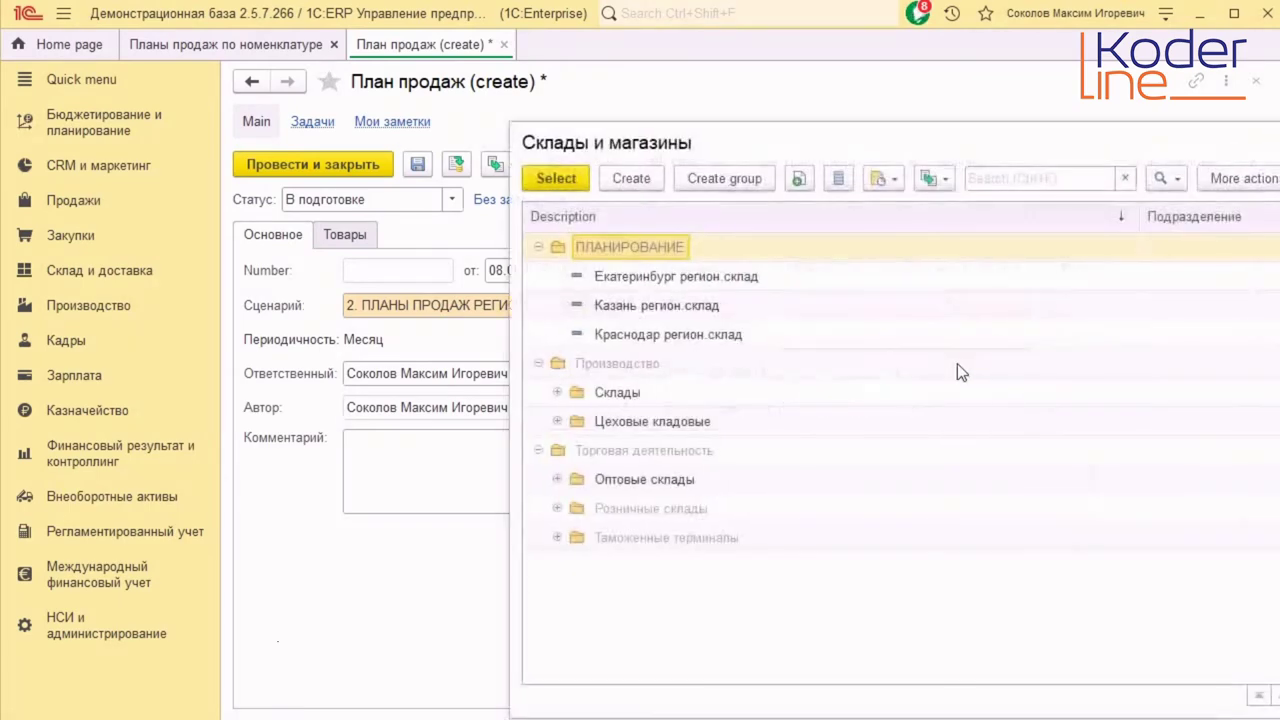
{"action": "left_click_drag", "start_coordinate": [855, 161], "coordinate": [764, 166]}
{"action": "left_click", "coordinate": [598, 338]}
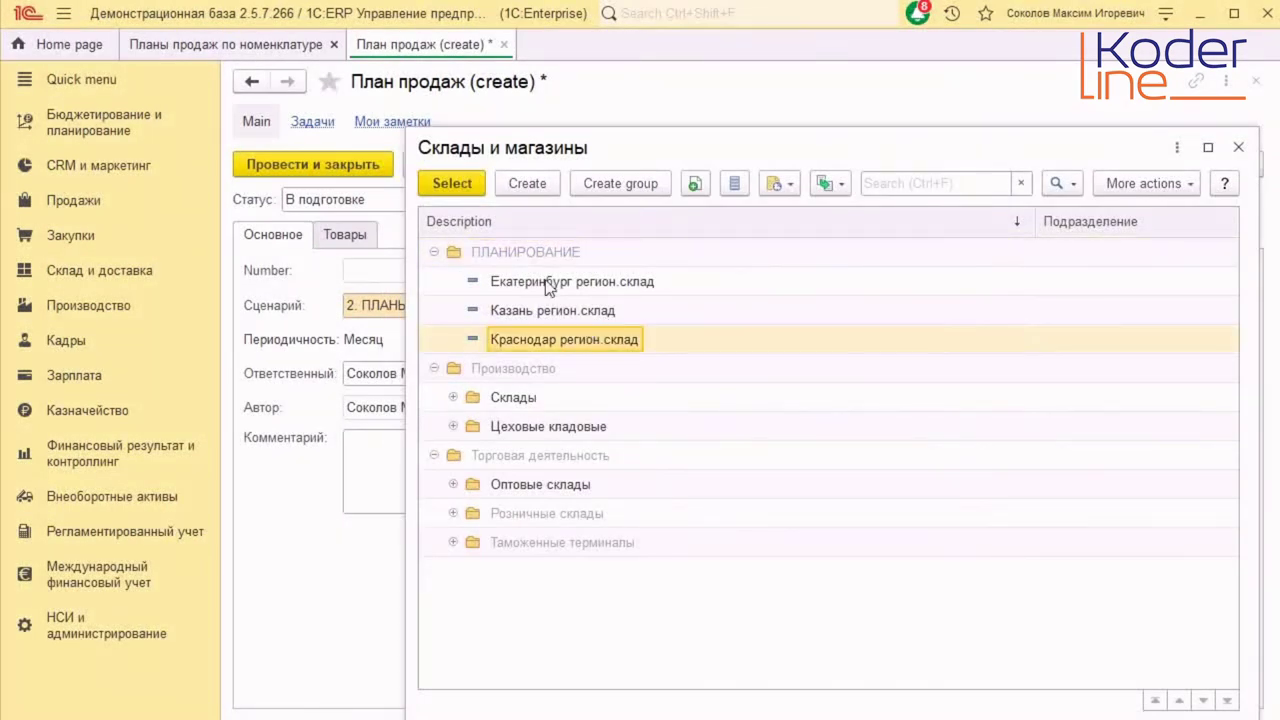
{"action": "left_click", "coordinate": [452, 183]}
{"action": "left_click", "coordinate": [1102, 270]}
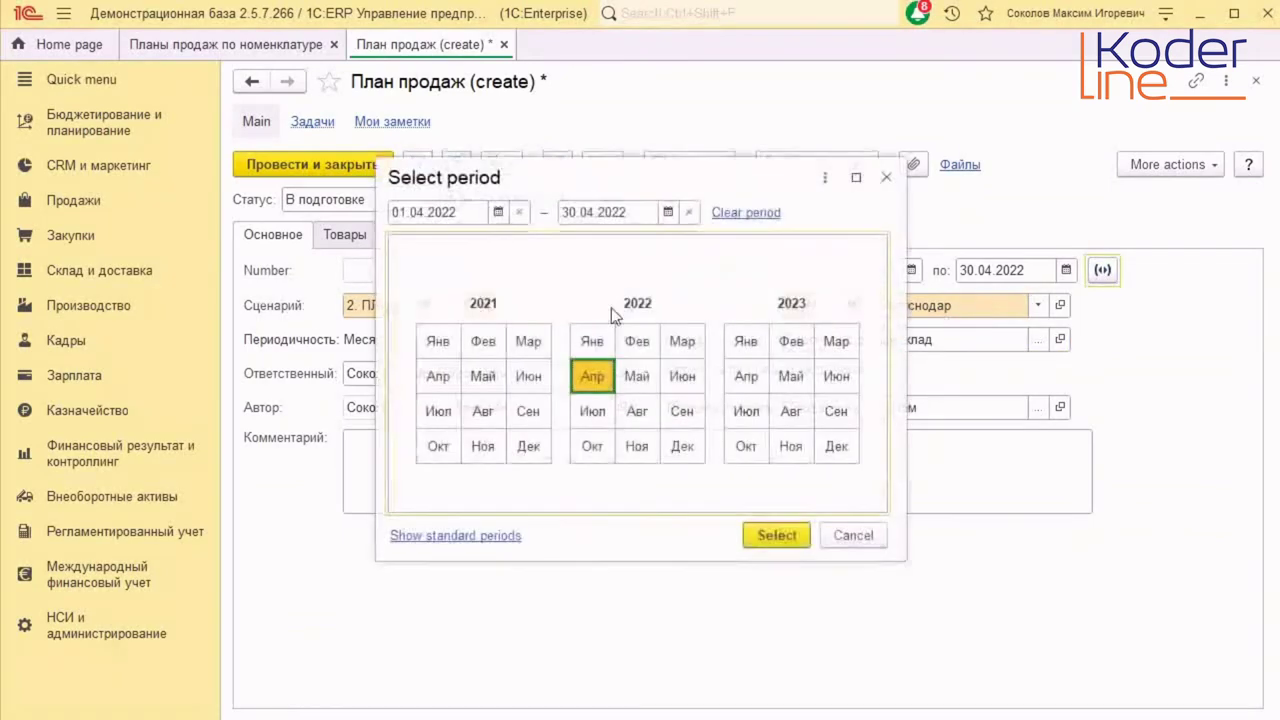
{"action": "left_click_drag", "start_coordinate": [588, 339], "coordinate": [680, 436]}
{"action": "left_click", "coordinate": [776, 532]}
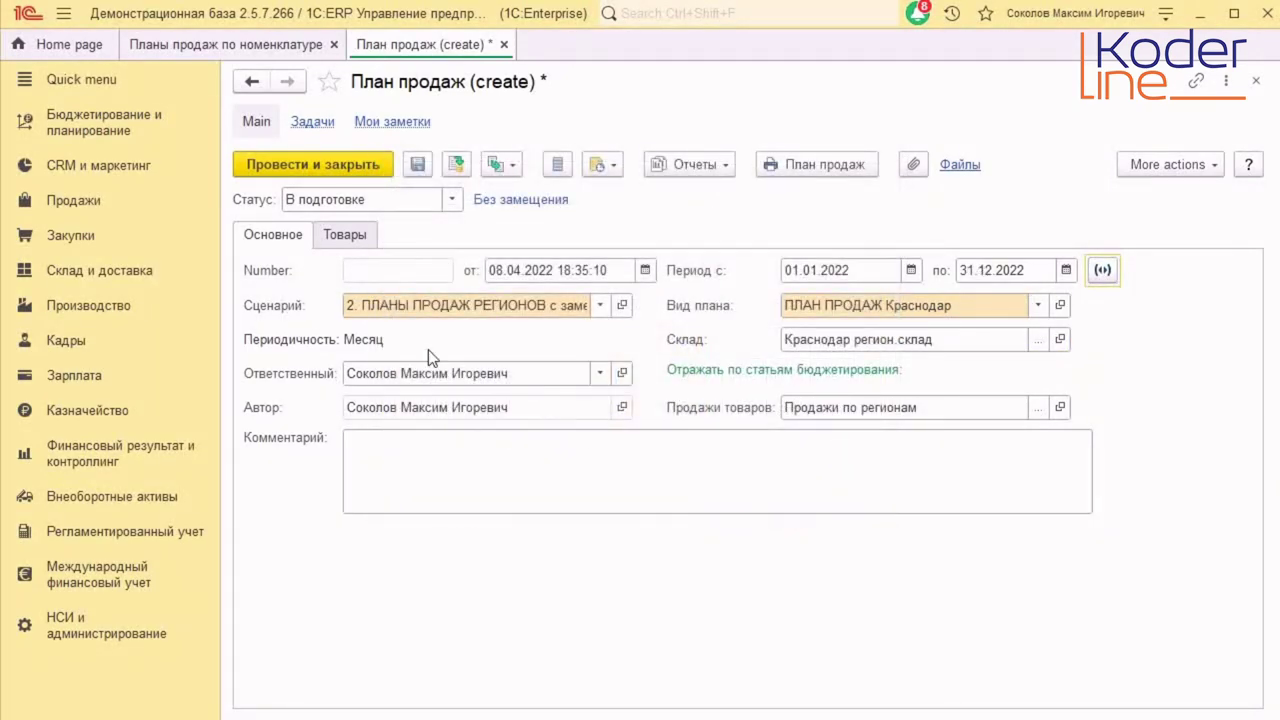
- Fill the Краснодар plan's goods by its rule and set the plan's status to Утвержден
{"action": "left_click", "coordinate": [350, 236]}
{"action": "left_click", "coordinate": [722, 270]}
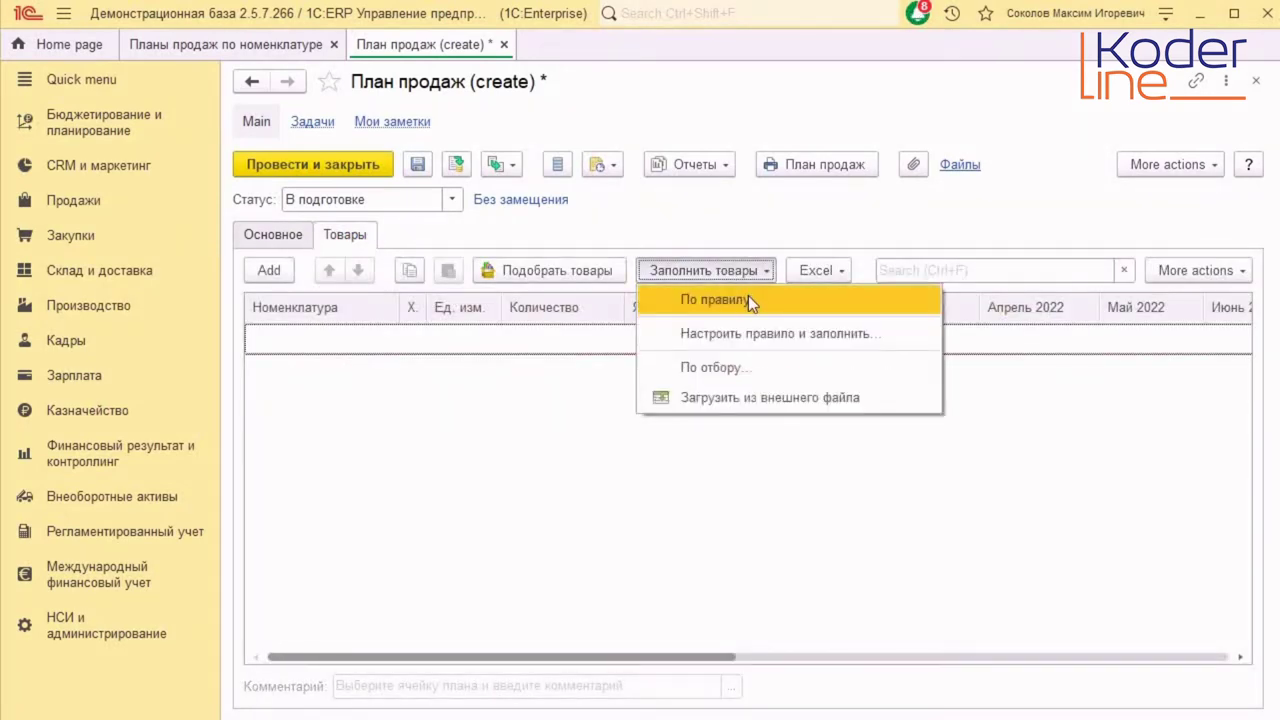
{"action": "left_click", "coordinate": [747, 297]}
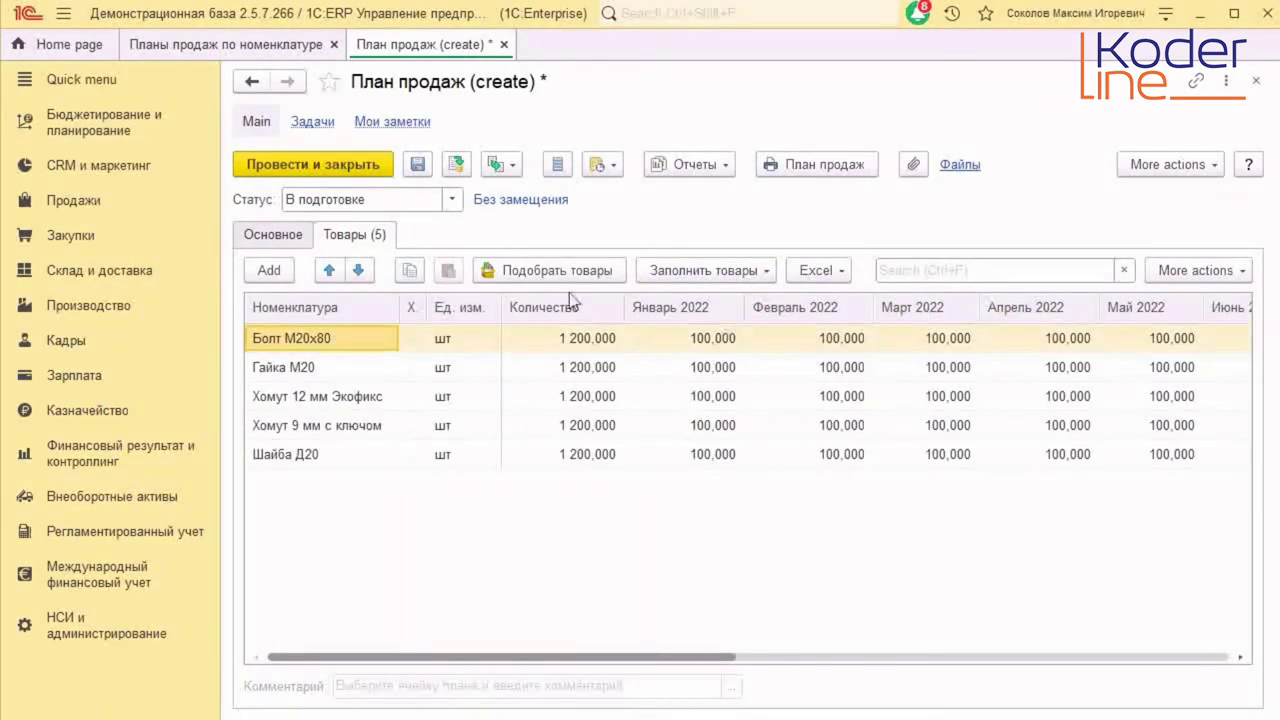
{"action": "left_click", "coordinate": [454, 199]}
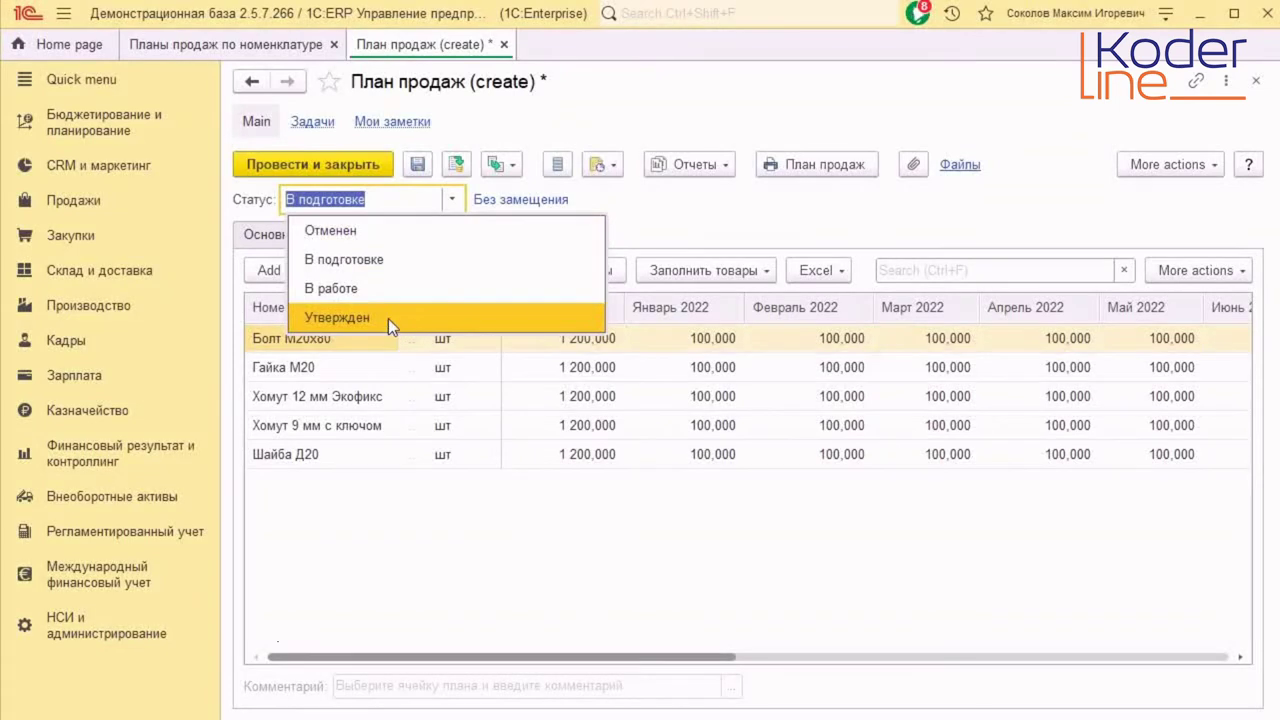
{"action": "left_click", "coordinate": [388, 317]}
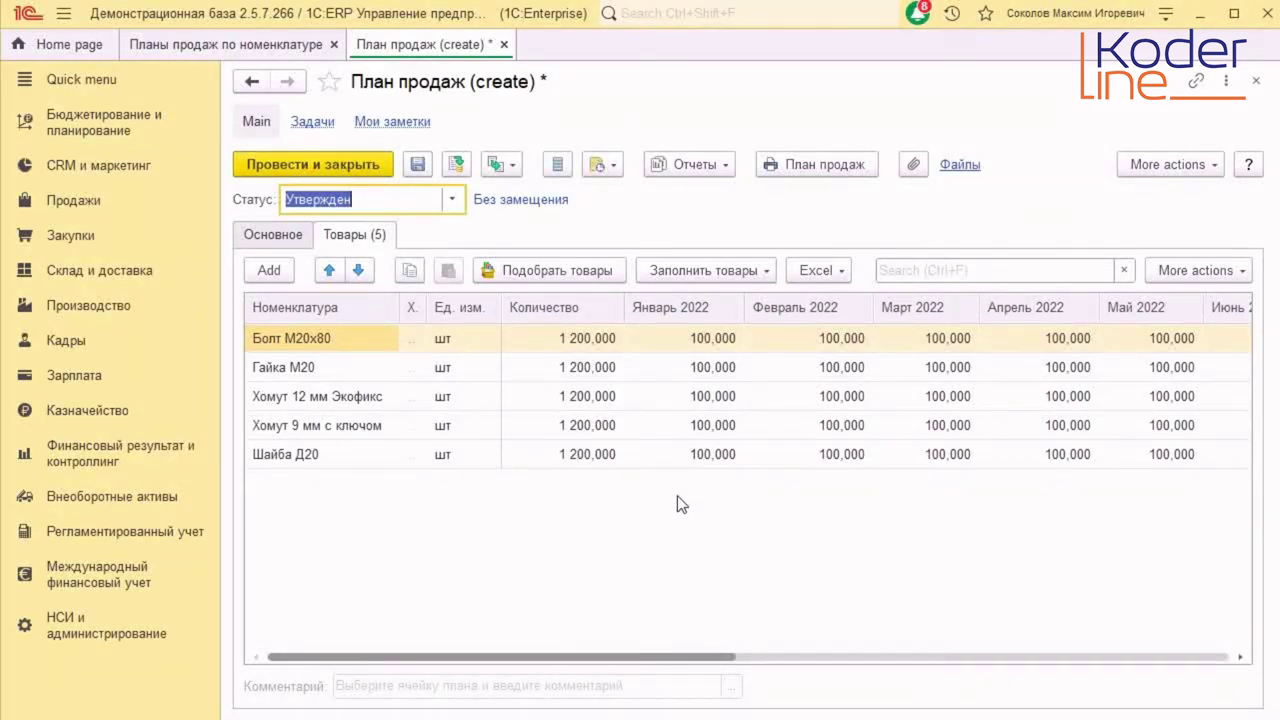
- Set the January 2022 quantity of all five goods in the Краснодар plan to 150, then post and close the plan
{"action": "double_click", "coordinate": [688, 343]}
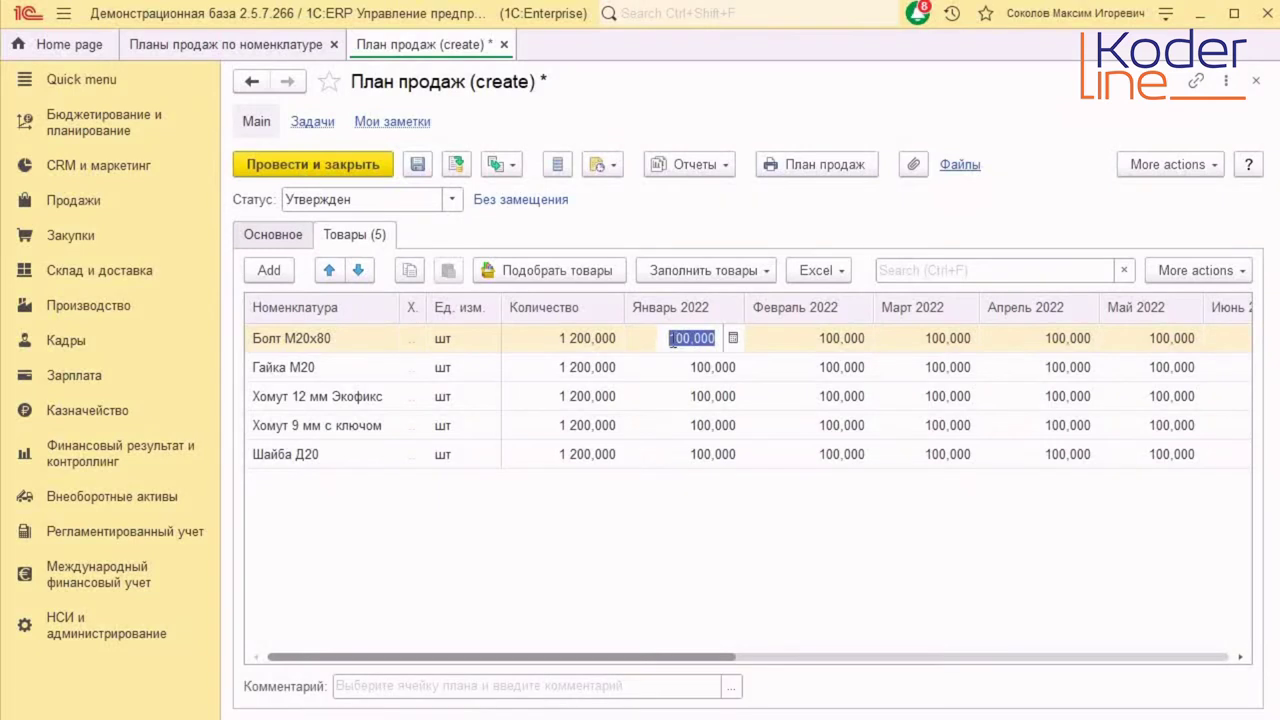
{"action": "type", "text": "1"}
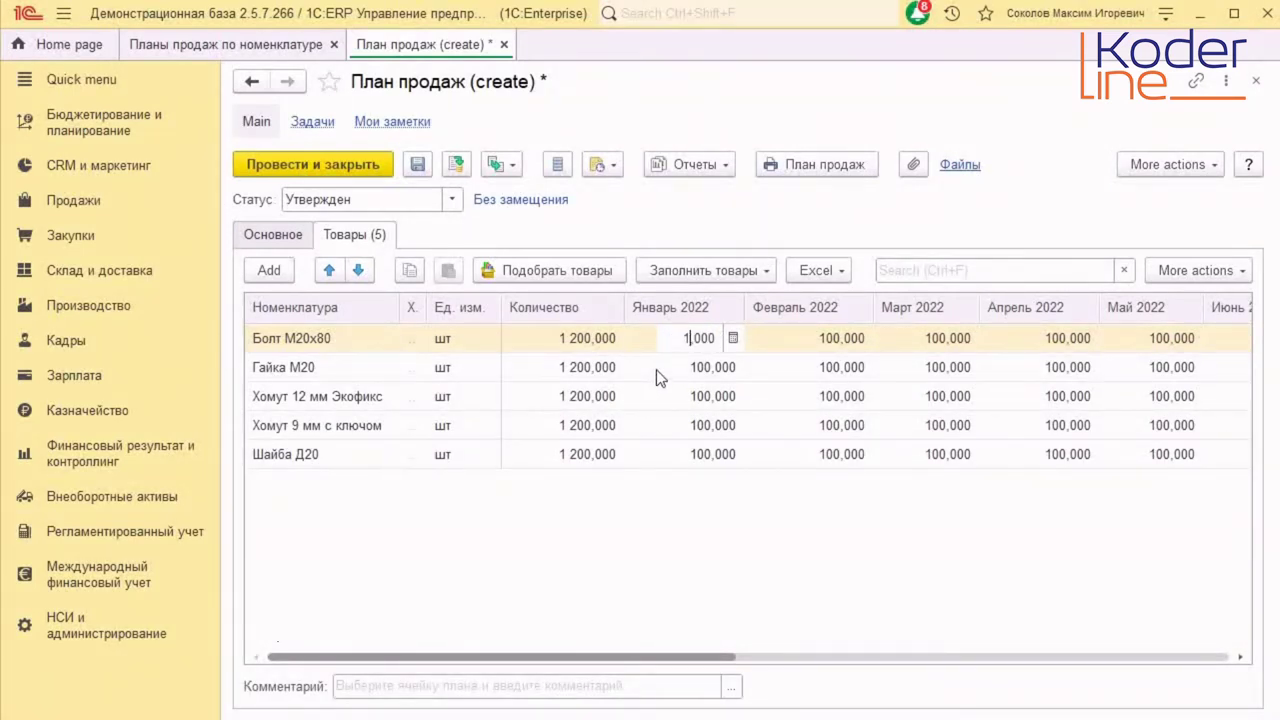
{"action": "type", "text": "50"}
{"action": "left_click_drag", "start_coordinate": [663, 338], "coordinate": [735, 339]}
{"action": "key", "text": "ctrl+c"}
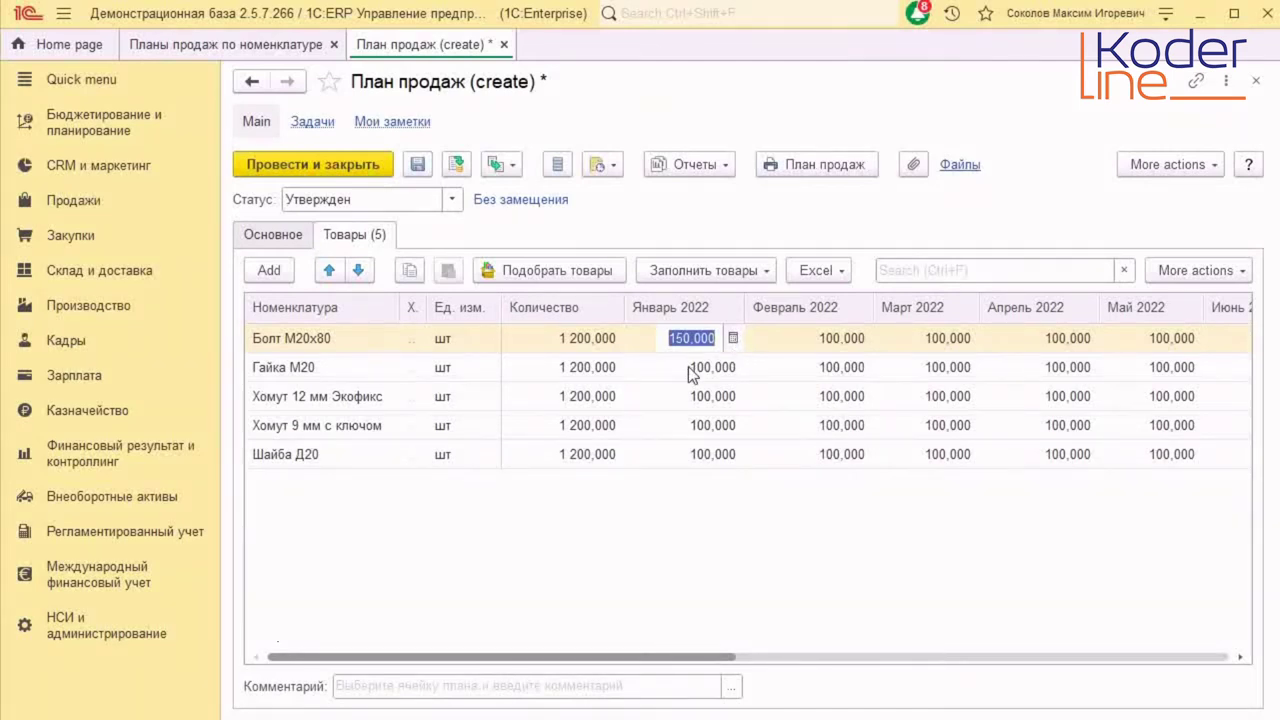
{"action": "double_click", "coordinate": [694, 368]}
{"action": "key", "text": "ctrl+v"}
{"action": "type", "text": "150"}
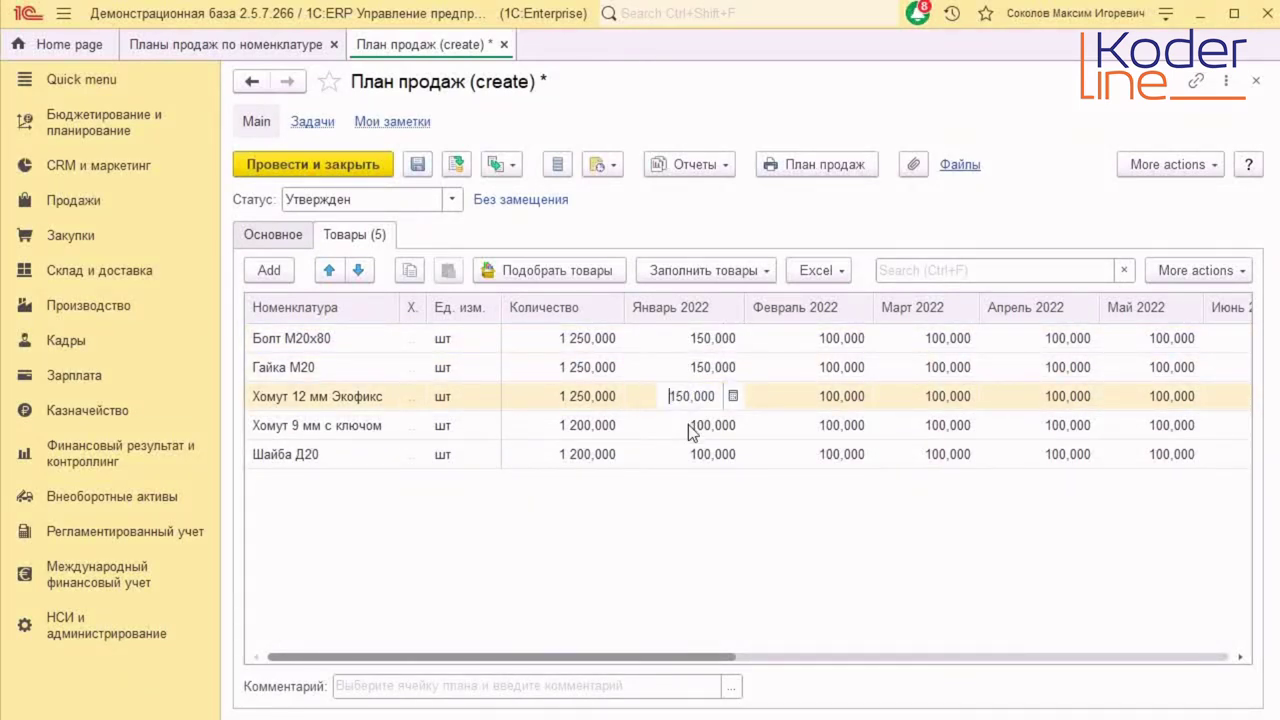
{"action": "double_click", "coordinate": [690, 425]}
{"action": "type", "text": "150"}
{"action": "double_click", "coordinate": [692, 454]}
{"action": "type", "text": "150"}
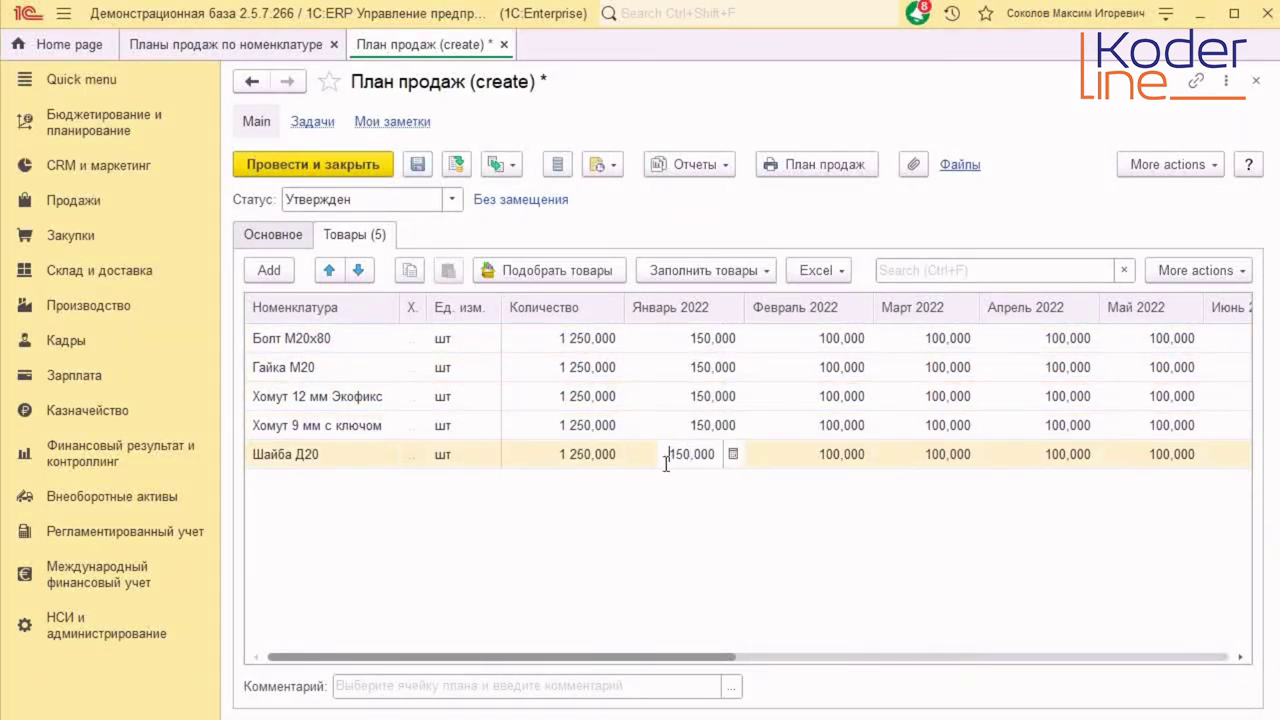
{"action": "key", "text": "Return"}
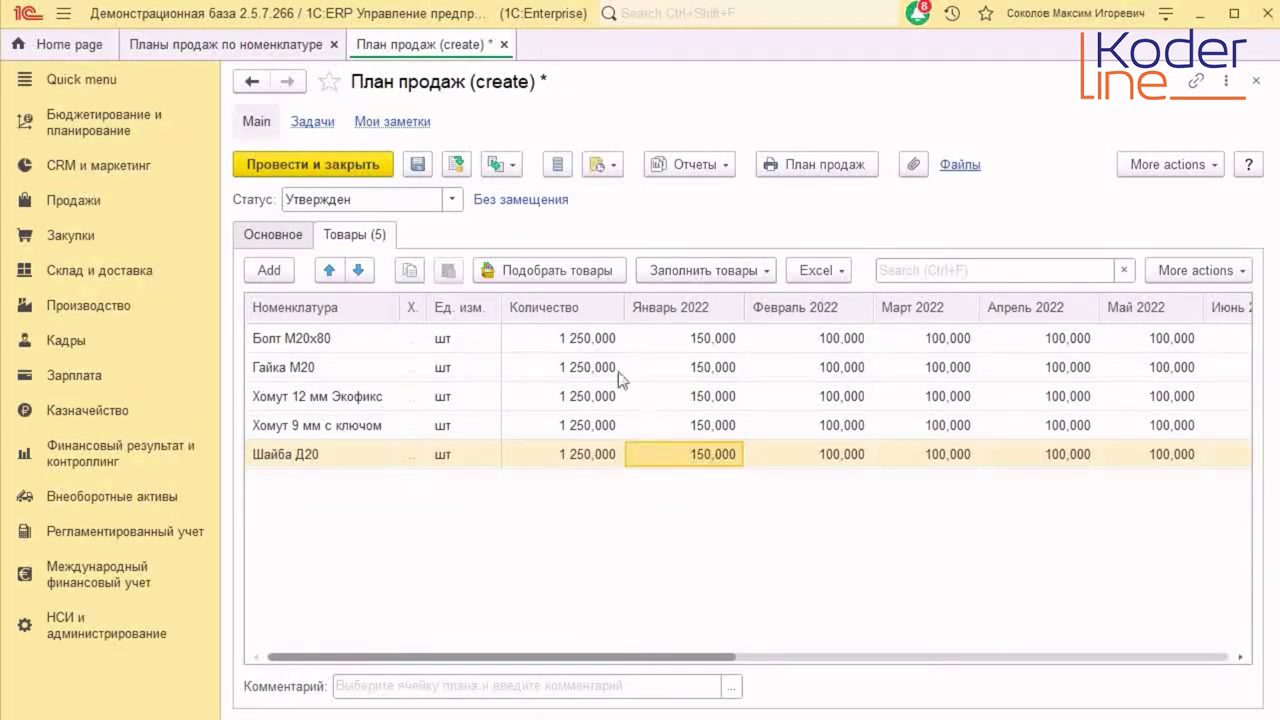
{"action": "left_click", "coordinate": [364, 163]}
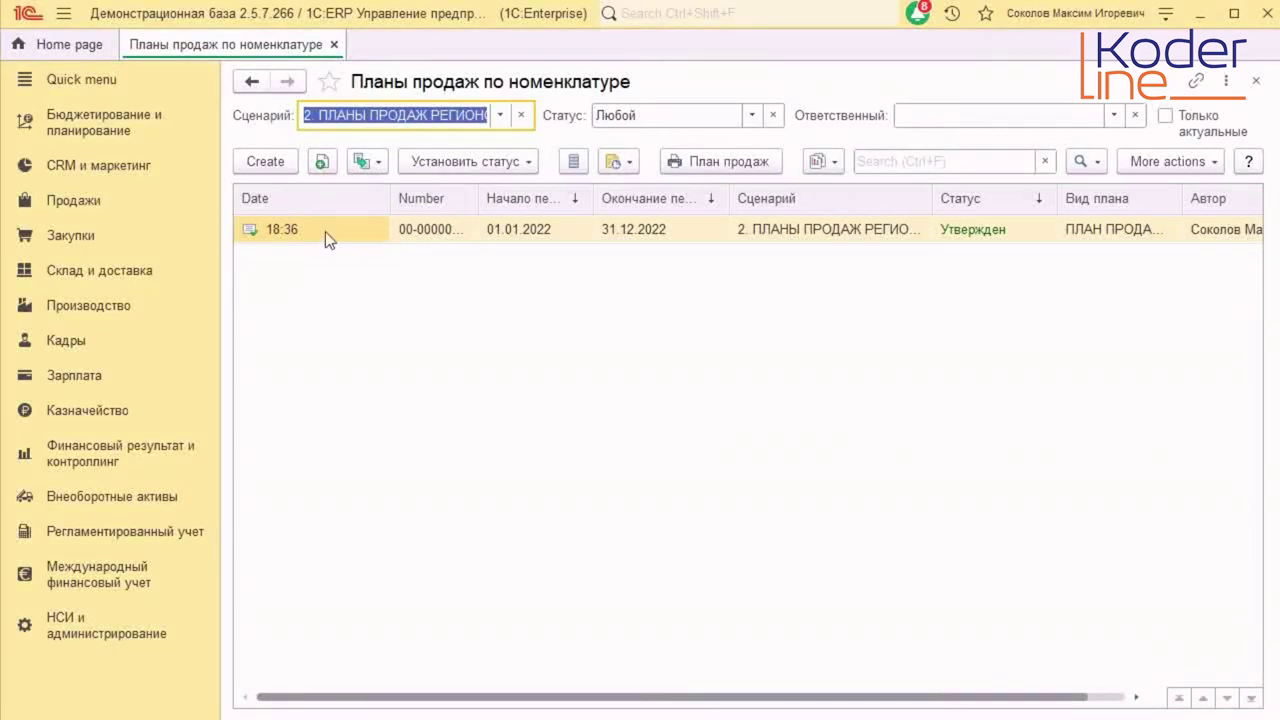
- Create a new sales plan with the plan type ПЛАН ПРОДАЖ Казань
{"action": "left_click", "coordinate": [277, 163]}
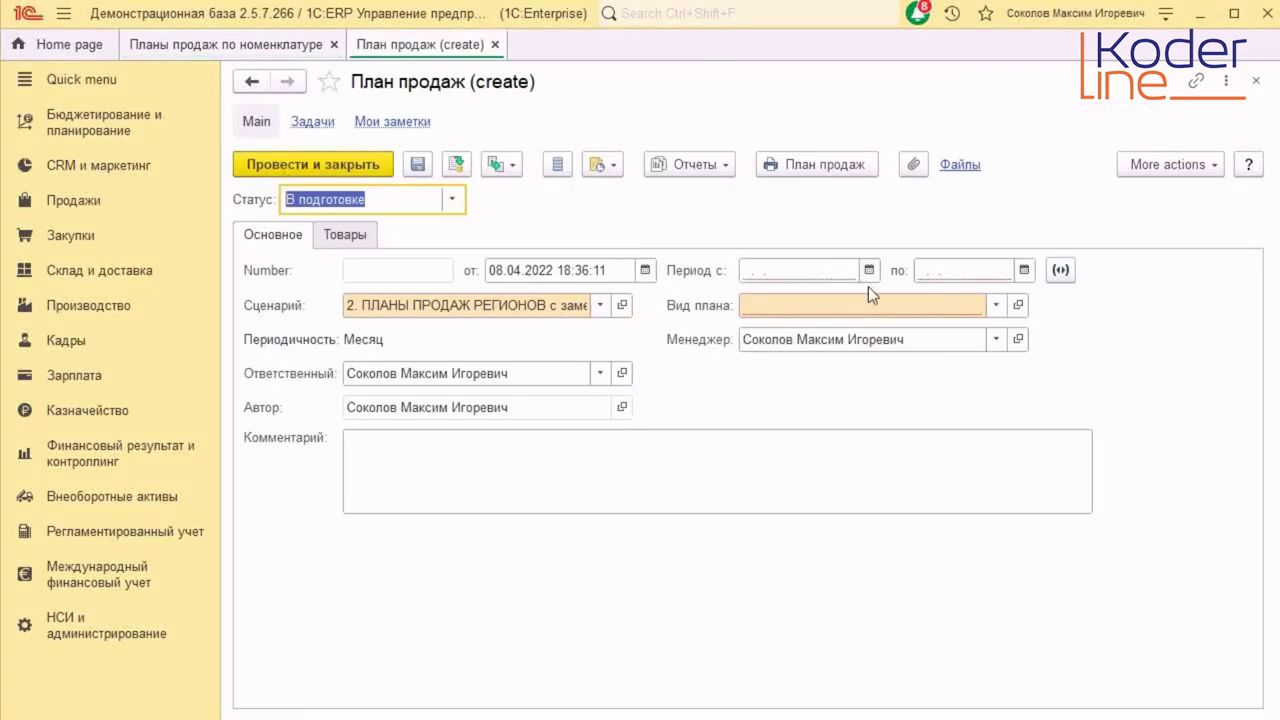
{"action": "left_click", "coordinate": [996, 305]}
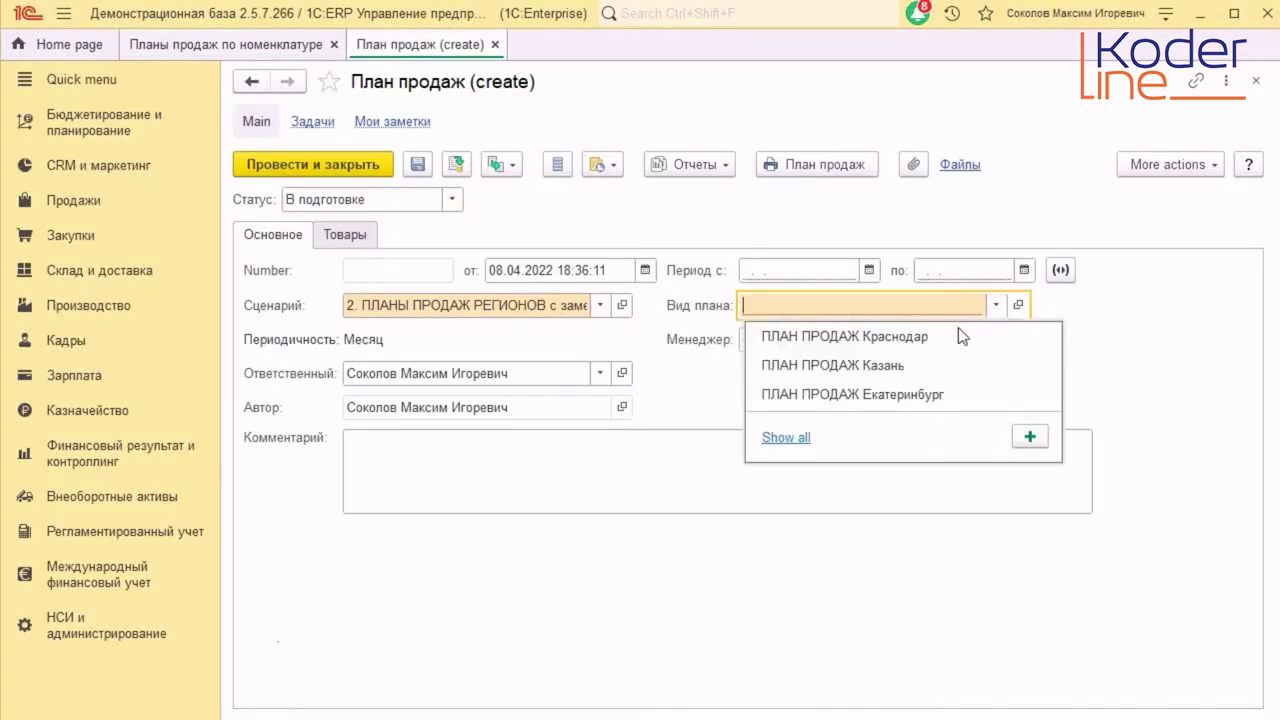
{"action": "left_click", "coordinate": [899, 364]}
{"action": "left_click", "coordinate": [656, 406]}
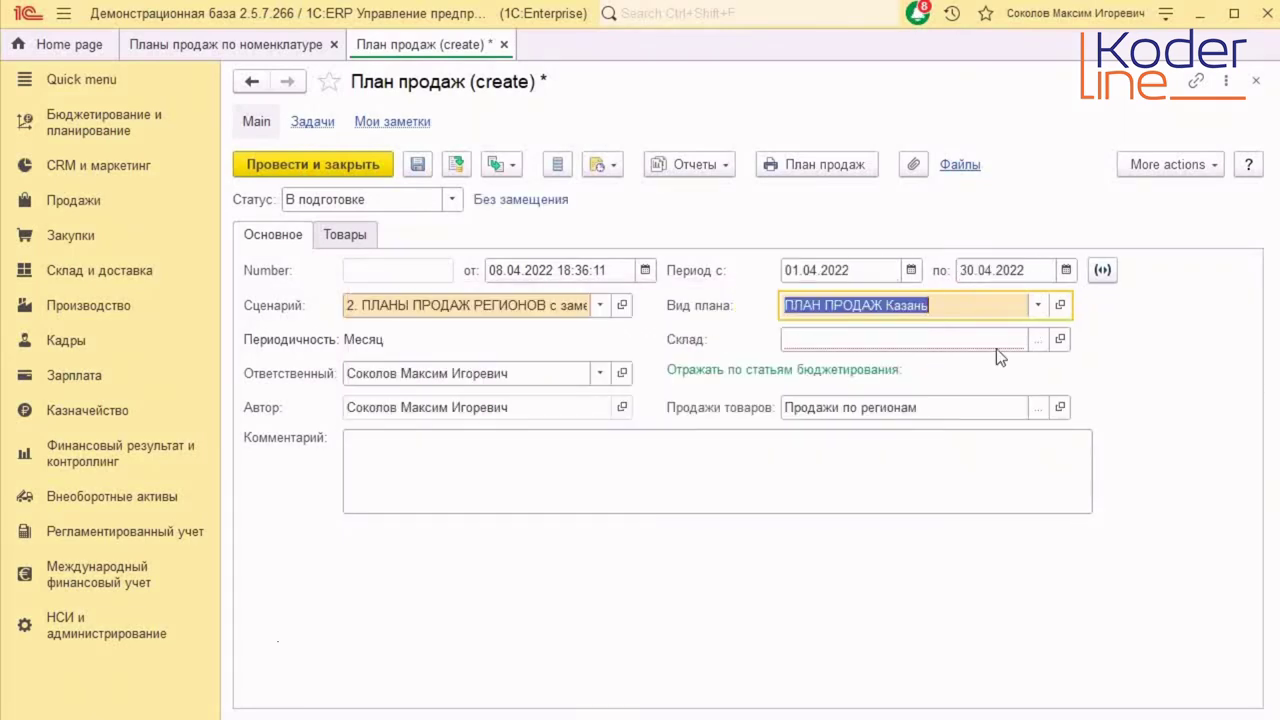
- Set the Казань plan's warehouse to Казань регион.склад and its period to January–December 2022
{"action": "left_click", "coordinate": [1037, 340]}
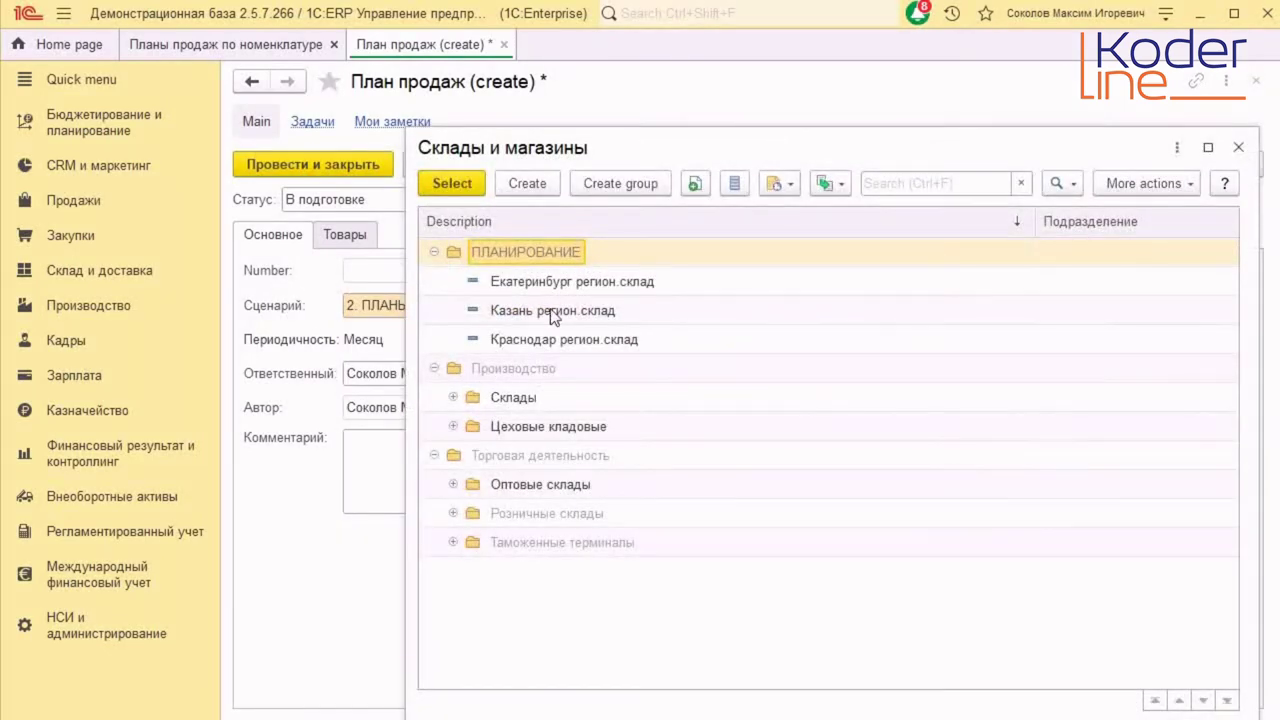
{"action": "double_click", "coordinate": [553, 311]}
{"action": "left_click", "coordinate": [1103, 270]}
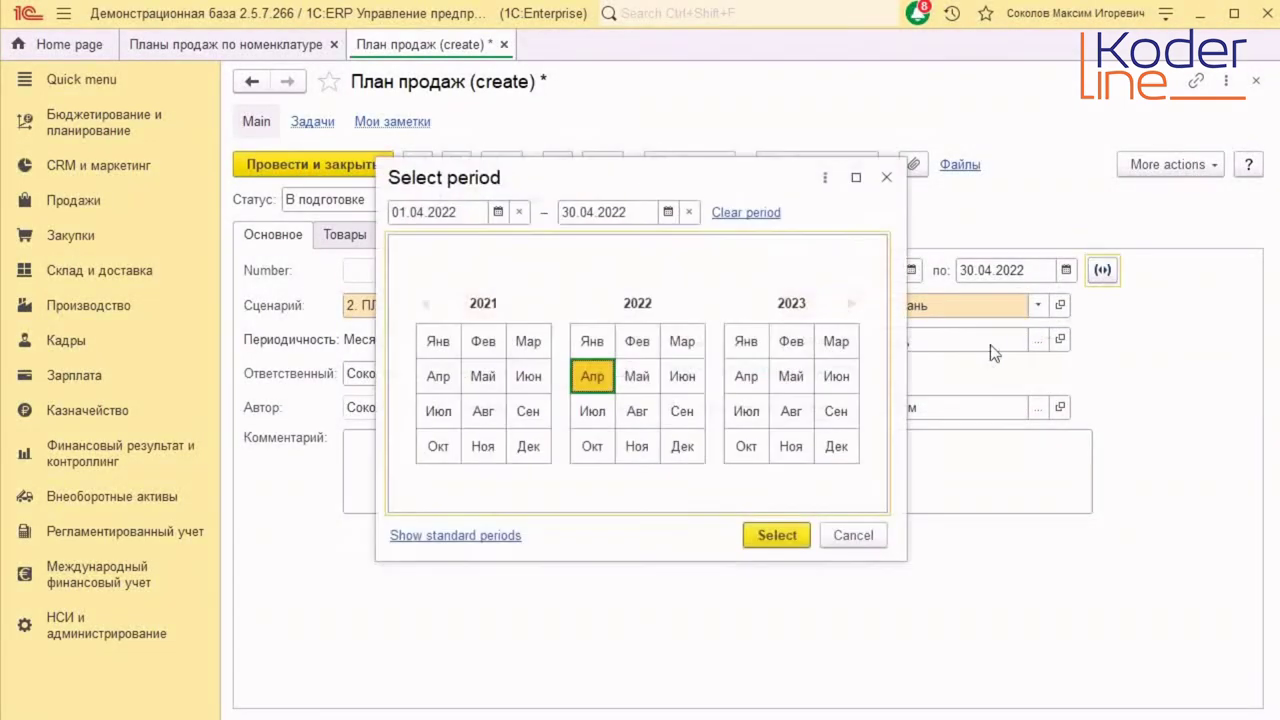
{"action": "left_click_drag", "start_coordinate": [592, 341], "coordinate": [680, 438]}
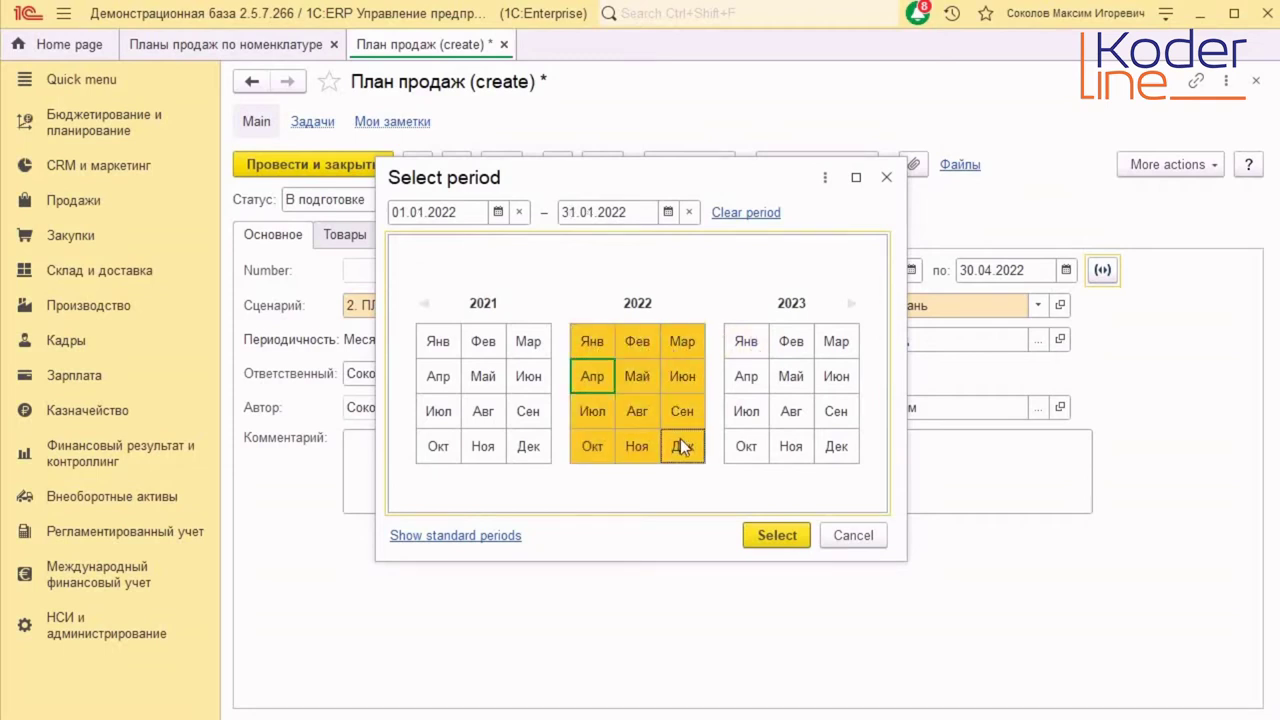
{"action": "left_click", "coordinate": [771, 536]}
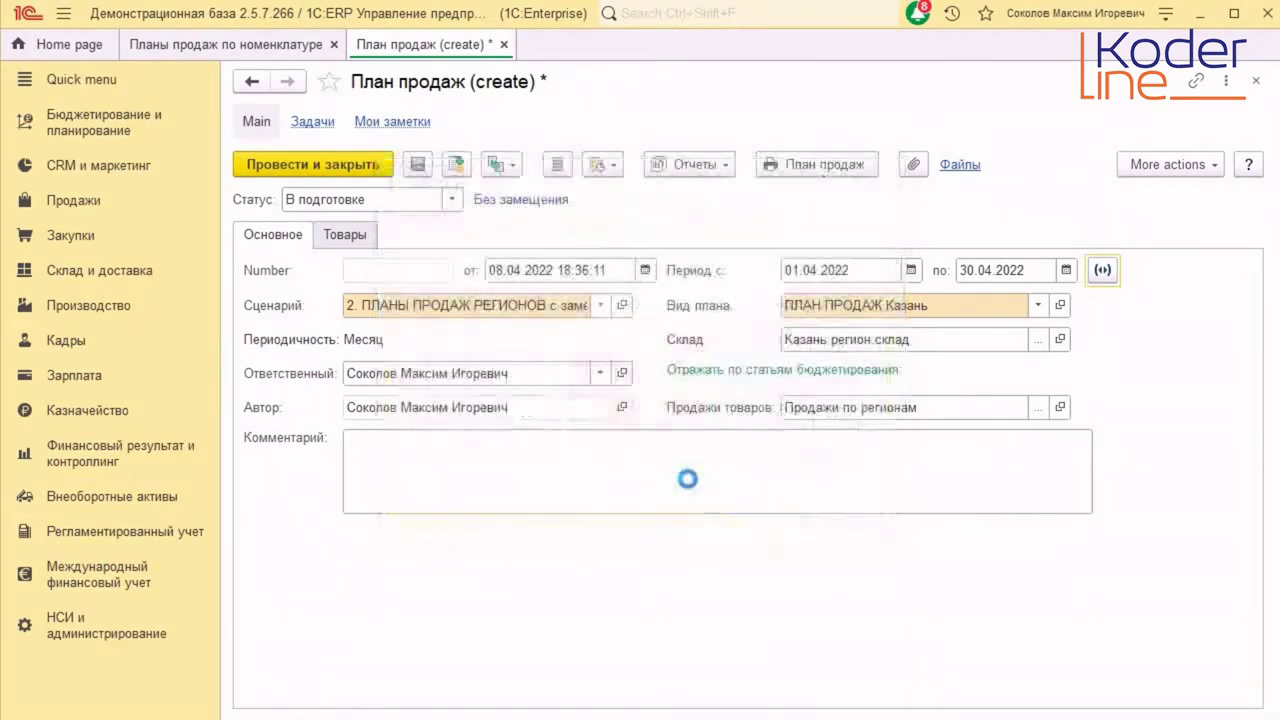
- Fill the Казань plan's goods by its rule
{"action": "left_click", "coordinate": [355, 225]}
{"action": "left_click", "coordinate": [735, 273]}
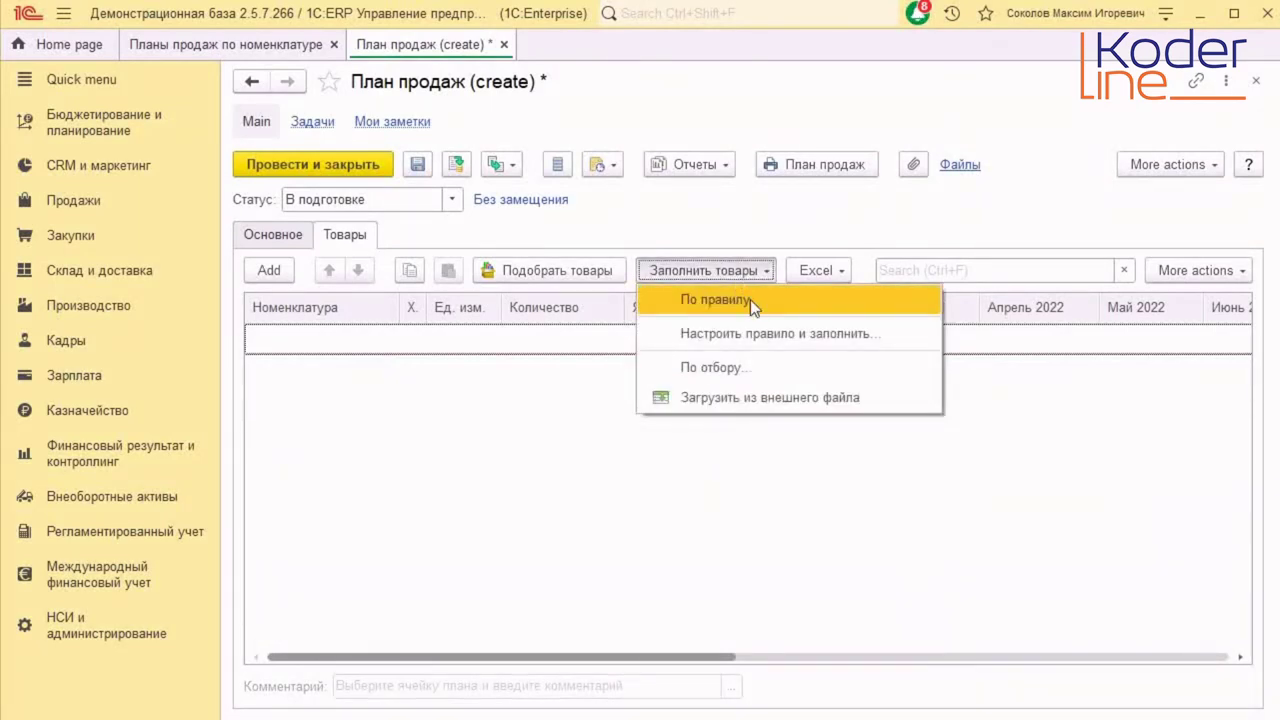
{"action": "left_click", "coordinate": [750, 299]}
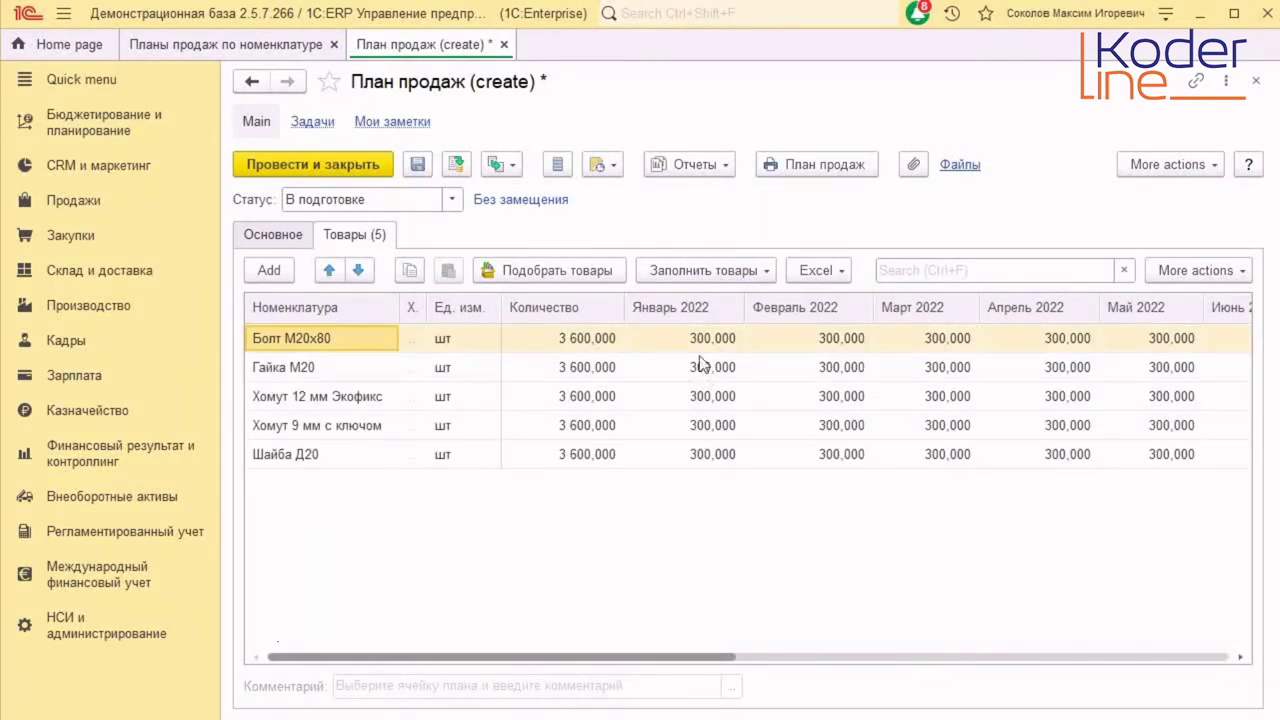
- Set the January 2022 quantity of all five goods in the Казань plan to 350
{"action": "double_click", "coordinate": [710, 340]}
{"action": "type", "text": "350"}
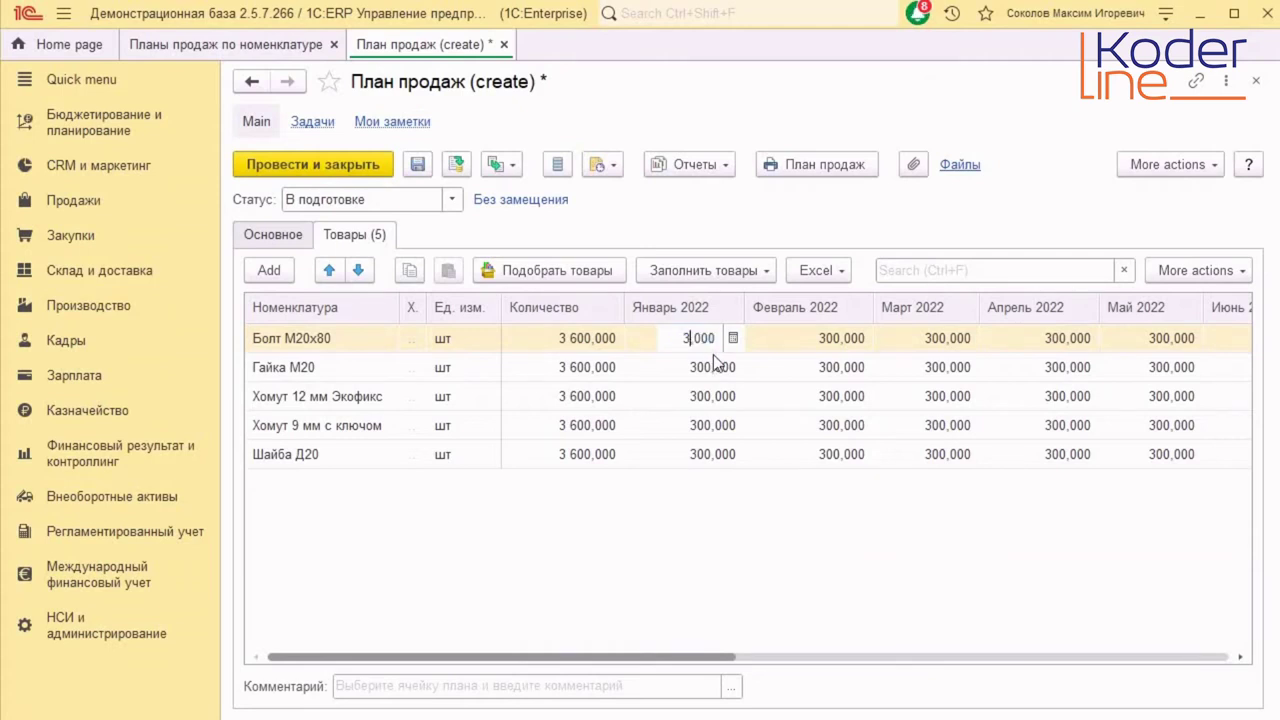
{"action": "left_click_drag", "start_coordinate": [669, 343], "coordinate": [726, 343]}
{"action": "key", "text": "ctrl+c"}
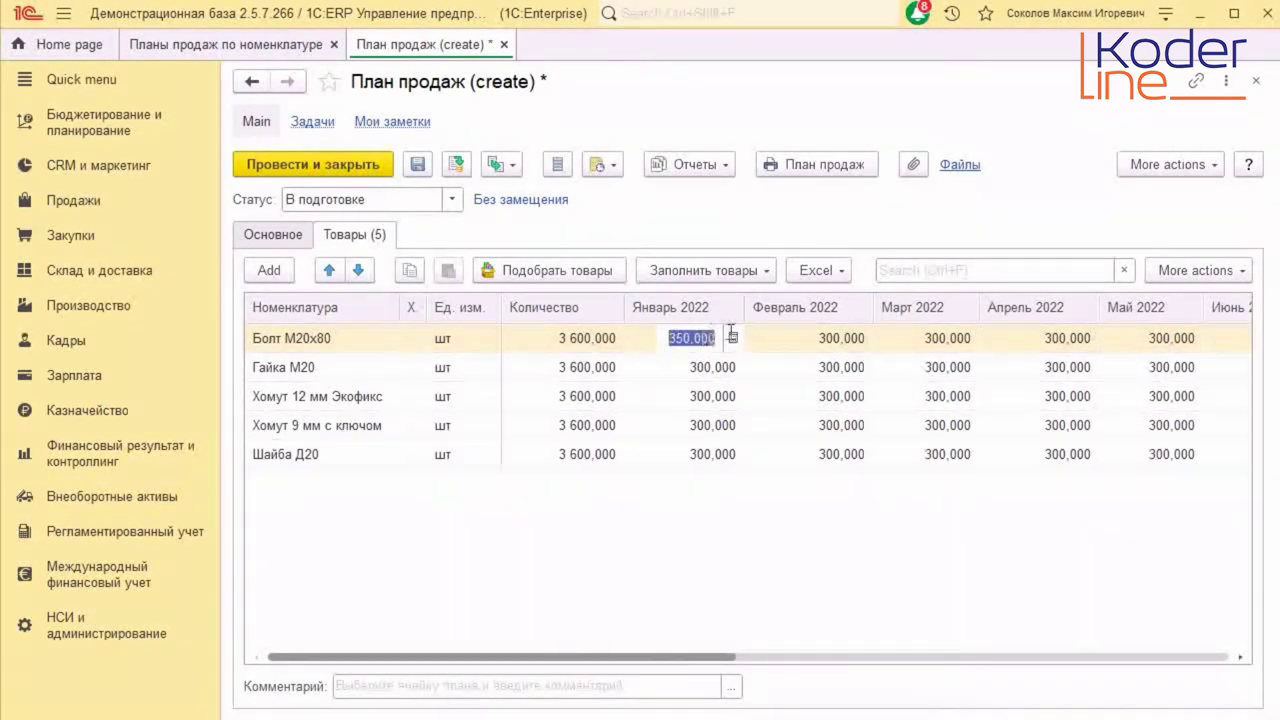
{"action": "double_click", "coordinate": [688, 368]}
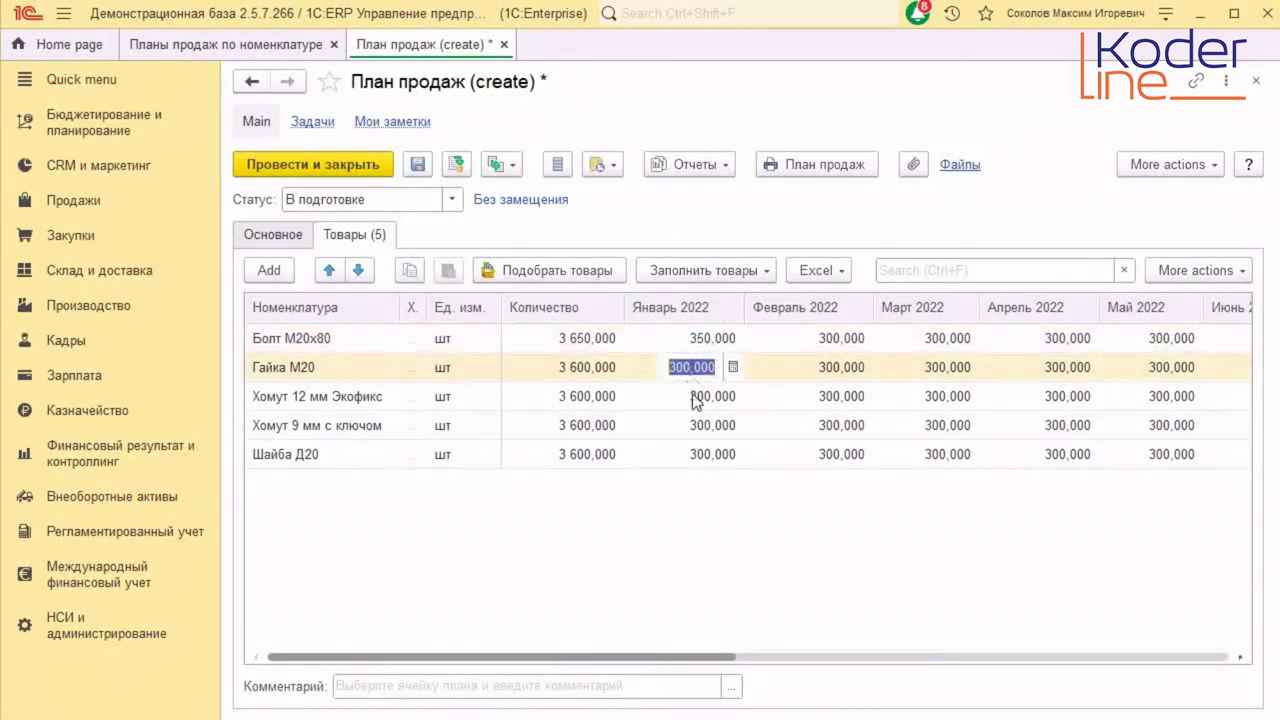
{"action": "double_click", "coordinate": [684, 398]}
{"action": "left_click", "coordinate": [680, 425]}
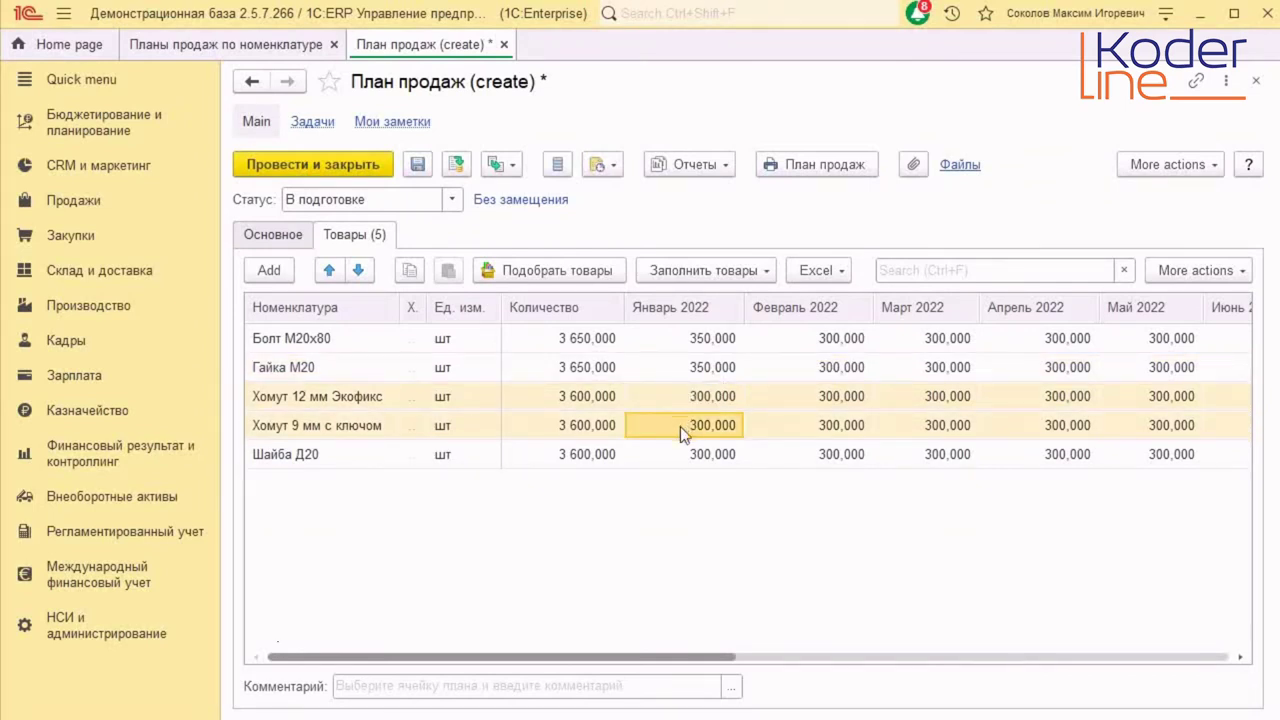
{"action": "left_click", "coordinate": [685, 456]}
{"action": "double_click", "coordinate": [685, 456]}
{"action": "key", "text": "ctrl+v"}
{"action": "double_click", "coordinate": [681, 425]}
{"action": "key", "text": "ctrl+v"}
{"action": "double_click", "coordinate": [680, 398]}
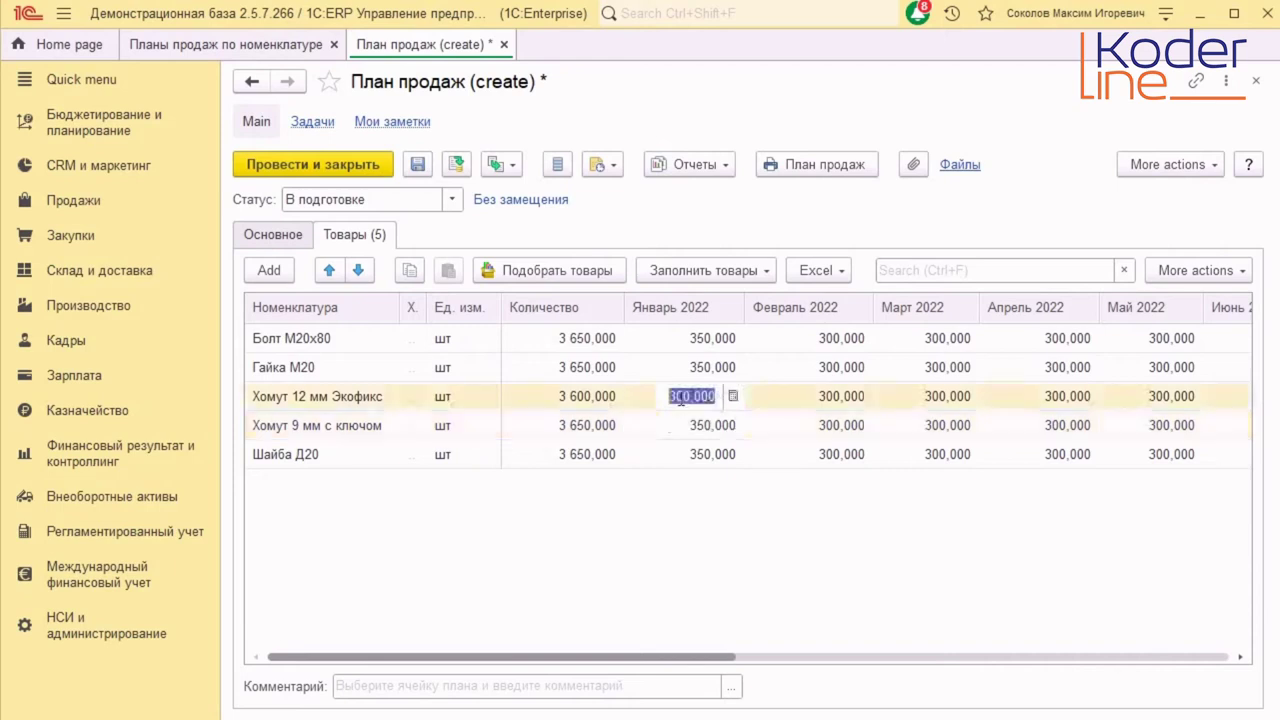
{"action": "key", "text": "ctrl+v"}
{"action": "key", "text": "Return"}
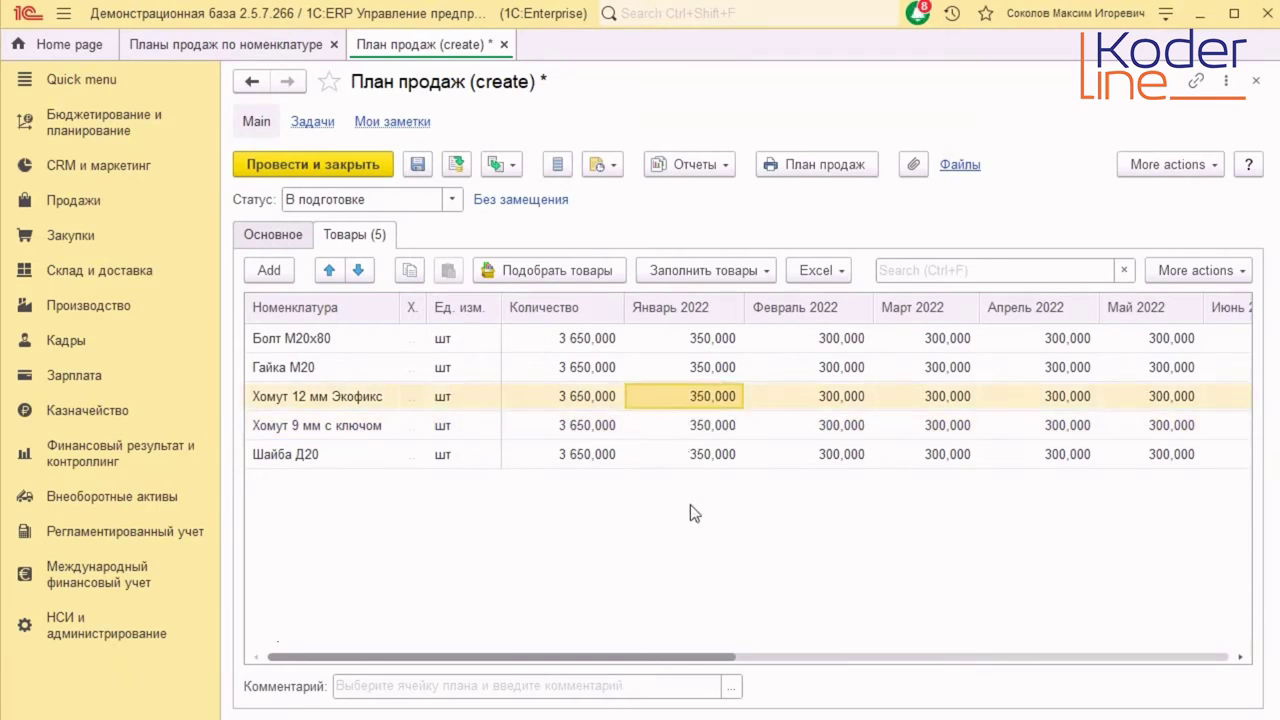
- Close the two news pages that cover the Казань sales plan and return to the plan
{"action": "left_click", "coordinate": [451, 199]}
{"action": "left_click", "coordinate": [350, 316]}
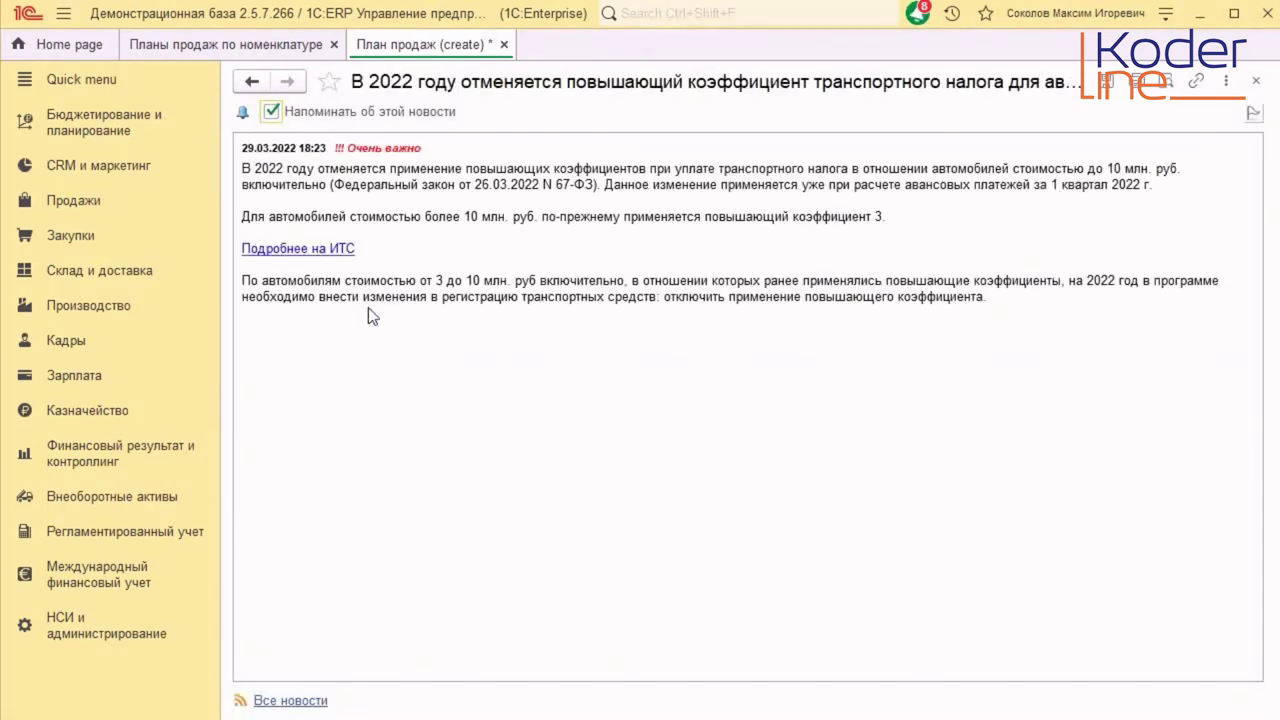
{"action": "left_click", "coordinate": [1240, 46]}
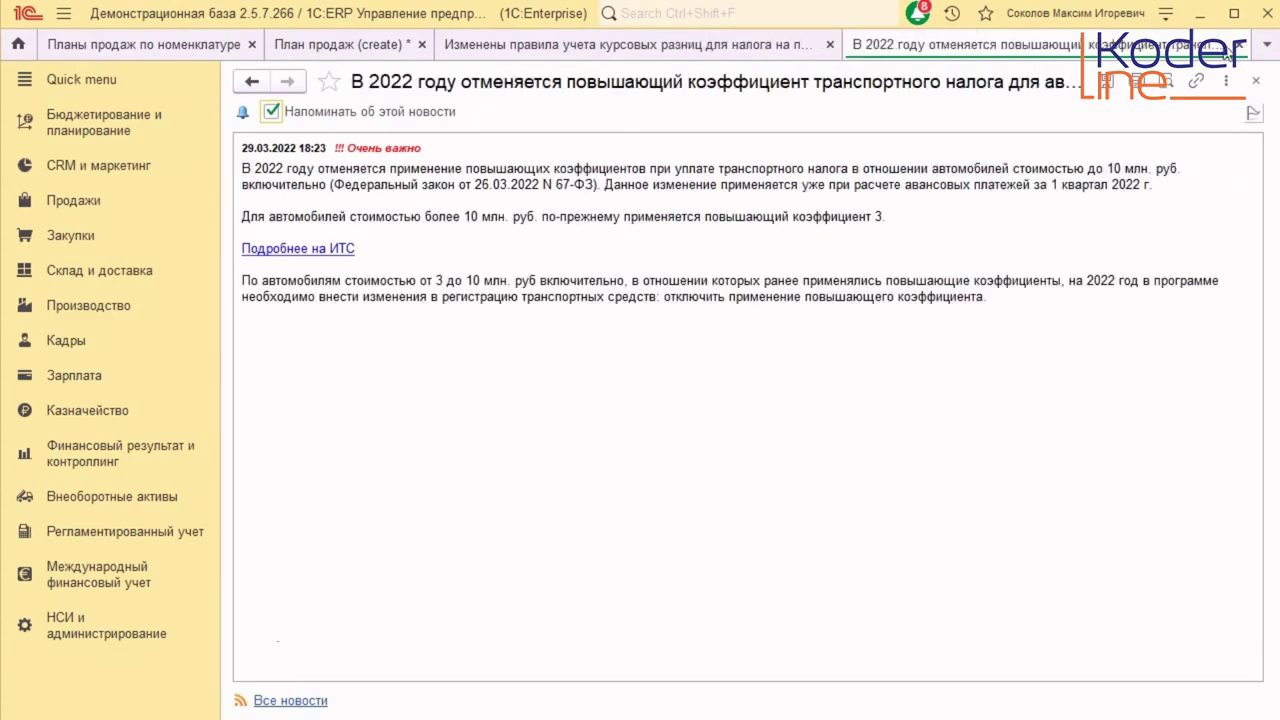
{"action": "left_click", "coordinate": [1240, 46]}
{"action": "left_click", "coordinate": [940, 44]}
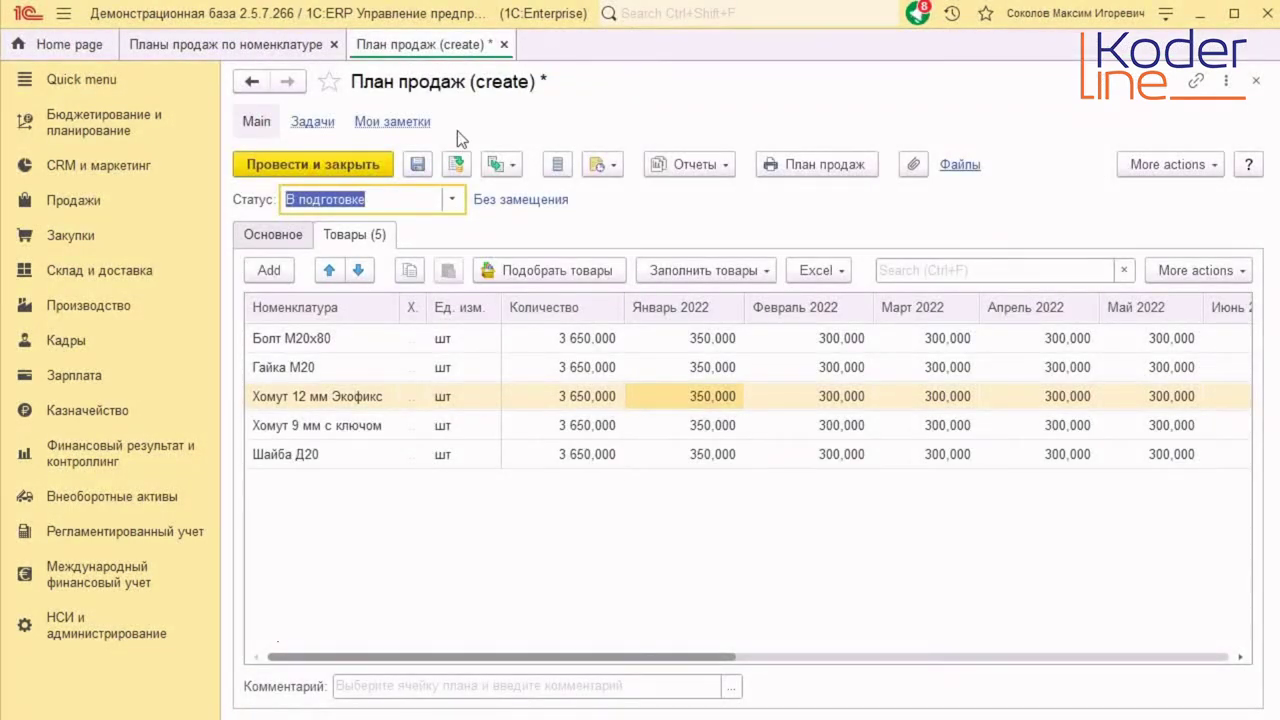
- Set the Казань plan's status to Утвержден, and post and close the plan
{"action": "left_click", "coordinate": [456, 198]}
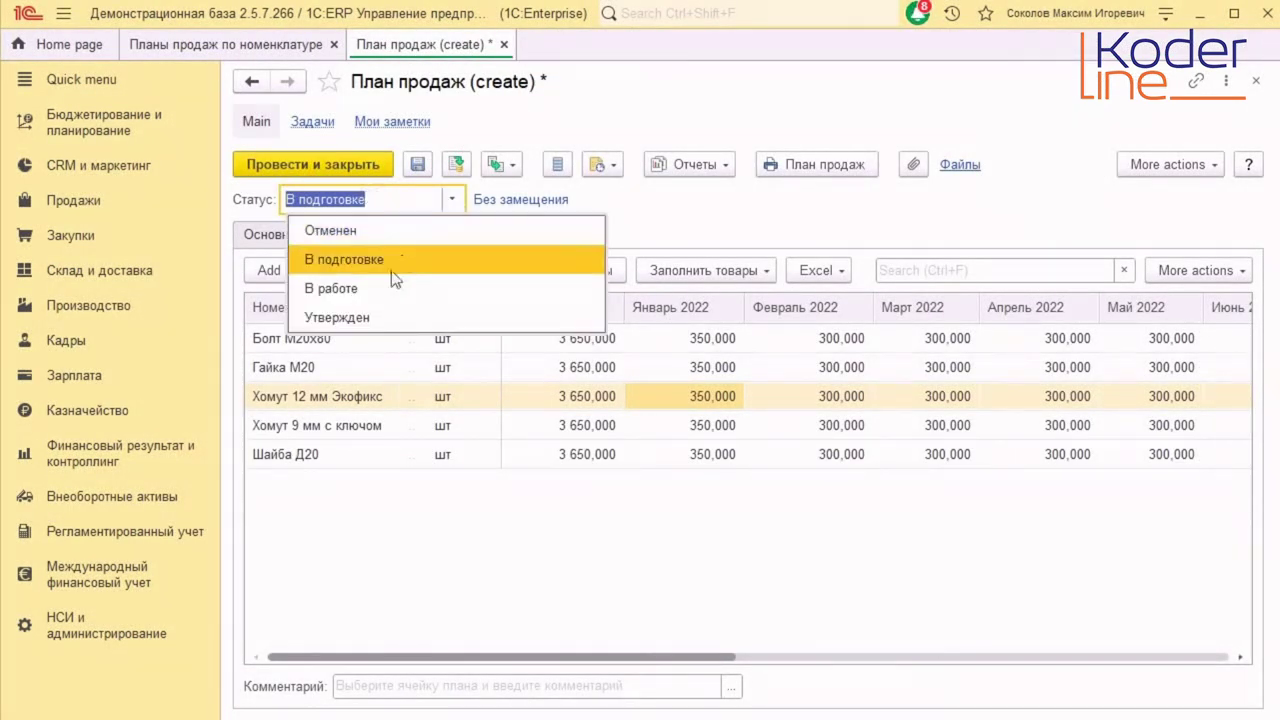
{"action": "left_click", "coordinate": [371, 321]}
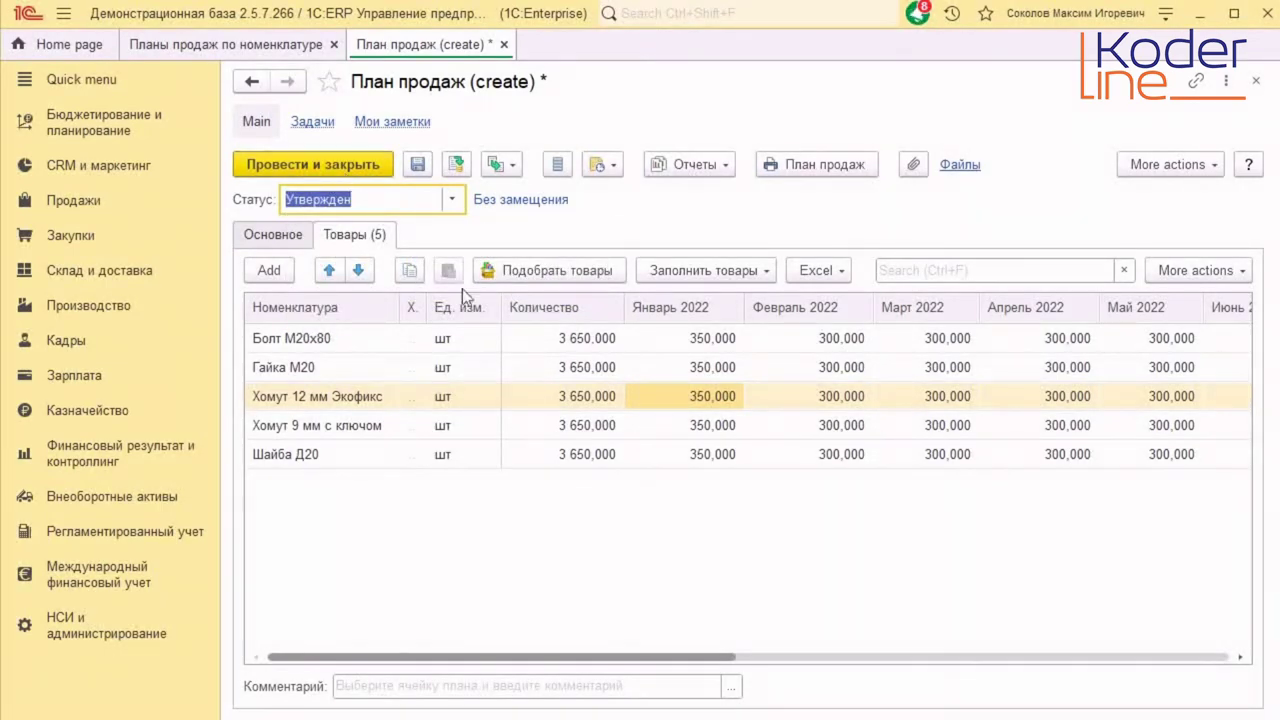
{"action": "left_click", "coordinate": [313, 164]}
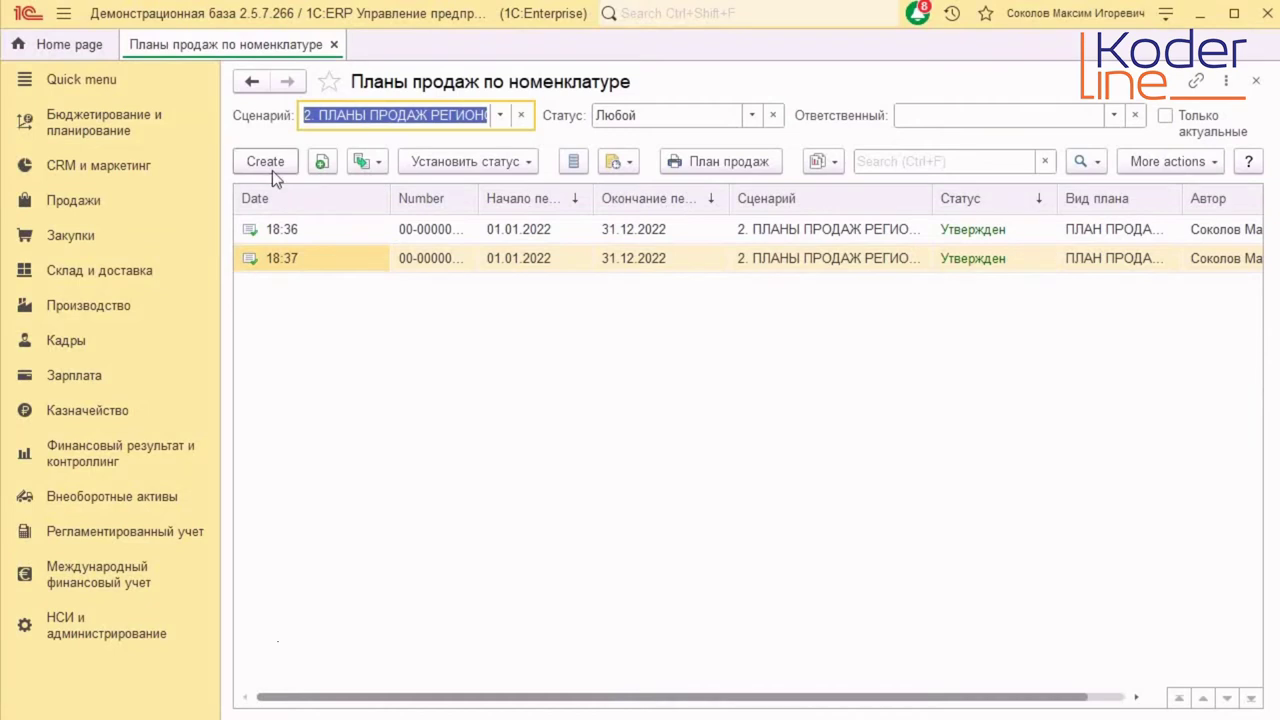
- Create a new sales plan with the plan type ПЛАН ПРОДАЖ Екатеринбург
{"action": "left_click", "coordinate": [266, 162]}
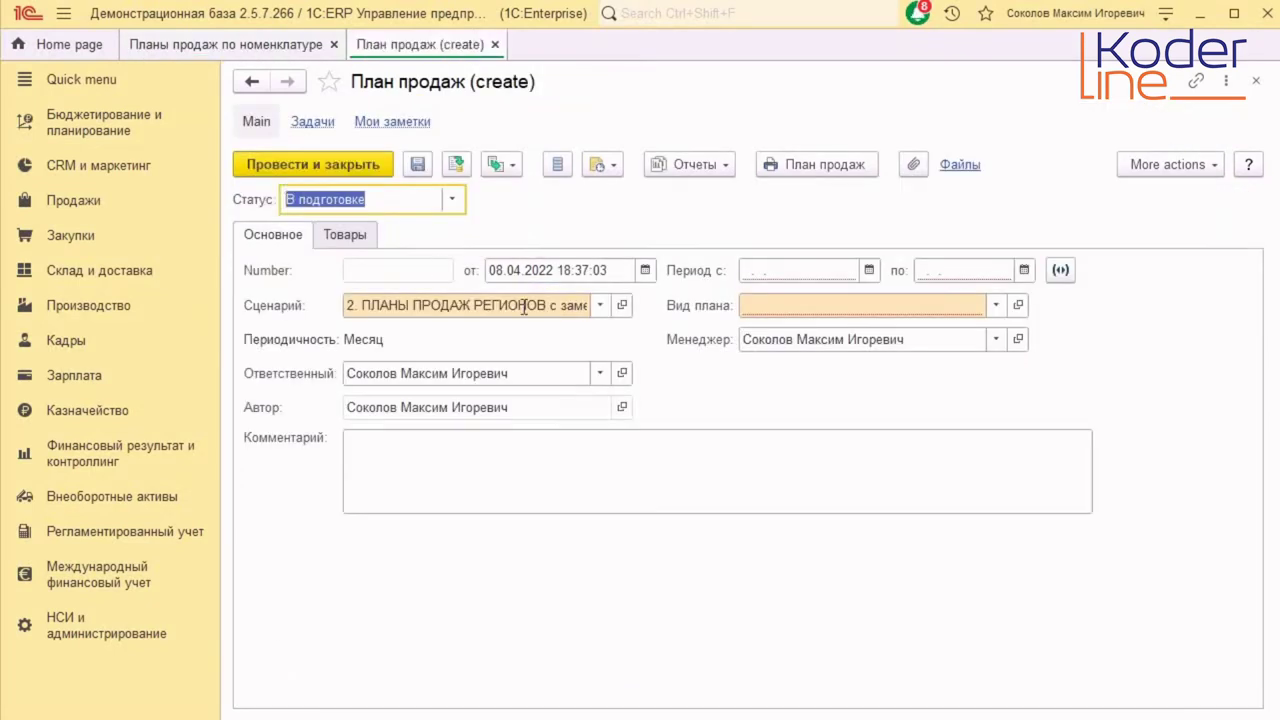
{"action": "left_click", "coordinate": [996, 305]}
{"action": "left_click", "coordinate": [898, 392]}
{"action": "key", "text": "Return"}
- Set the Екатеринбург plan's warehouse to Екатеринбург регион.склад and its period to 01.01.2022–31.12.2022
{"action": "left_click", "coordinate": [992, 343]}
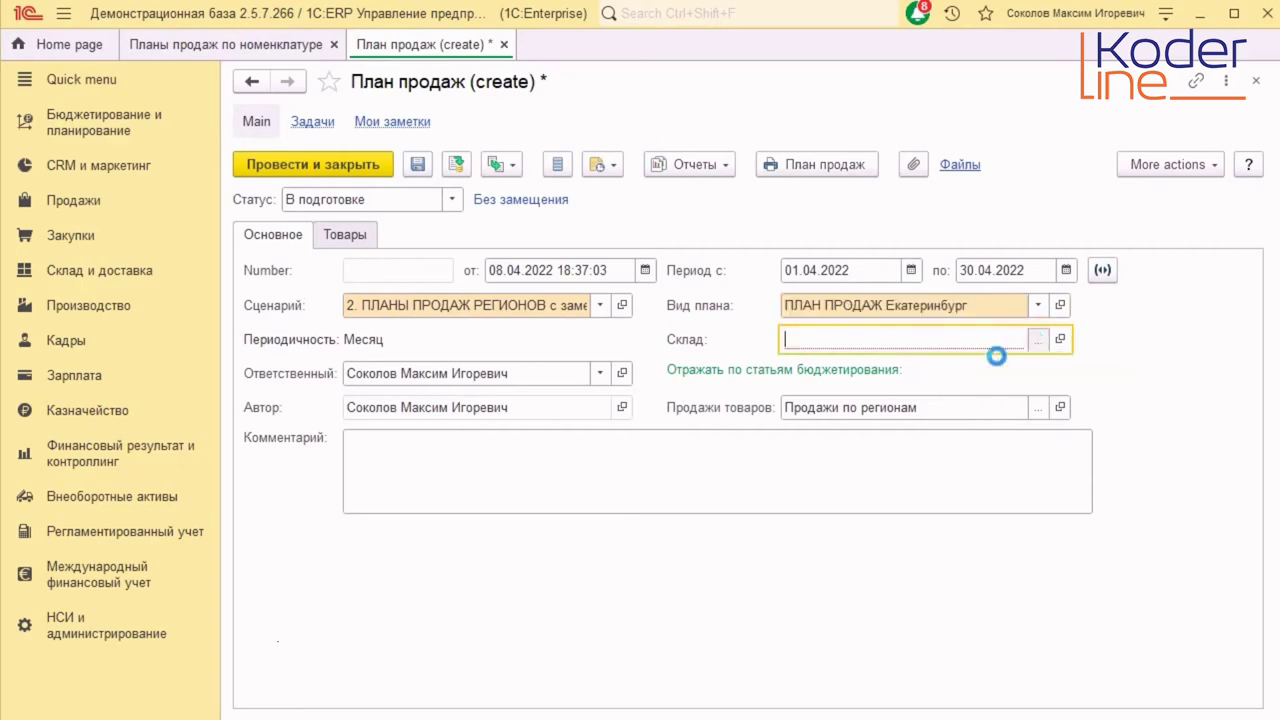
{"action": "double_click", "coordinate": [571, 281]}
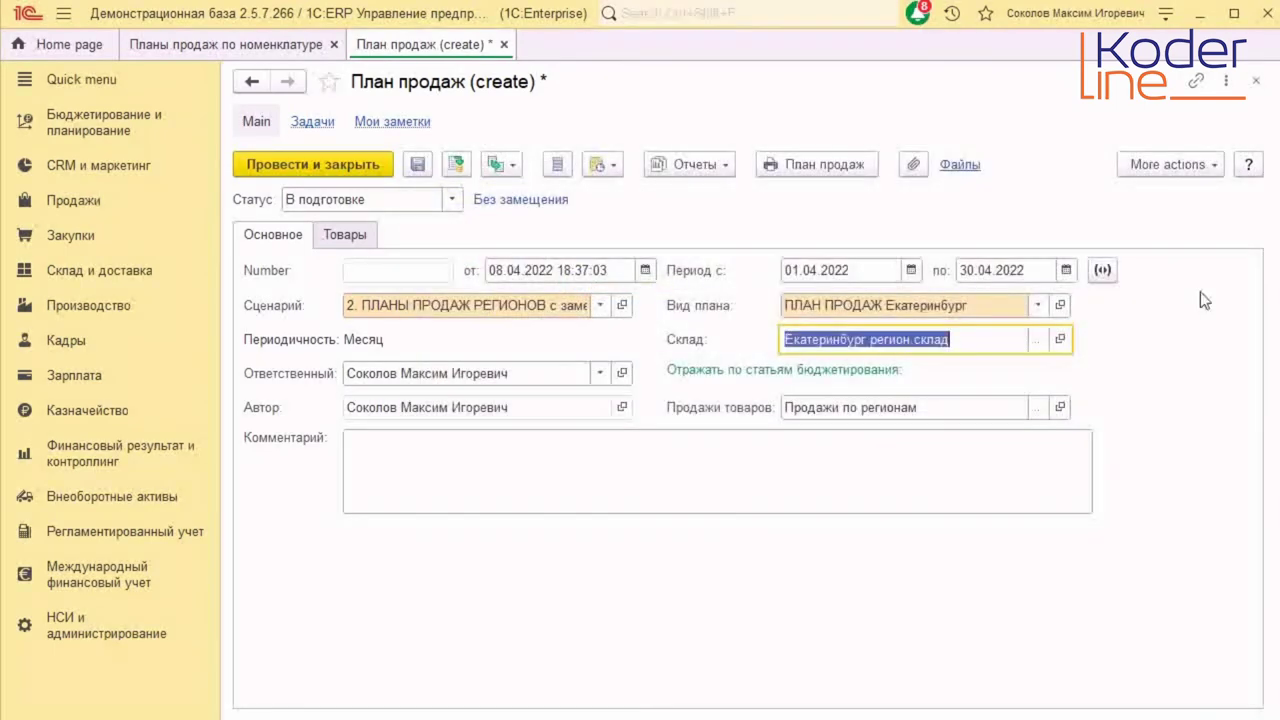
{"action": "left_click", "coordinate": [1102, 270]}
{"action": "left_click_drag", "start_coordinate": [592, 341], "coordinate": [675, 446]}
{"action": "left_click", "coordinate": [775, 535]}
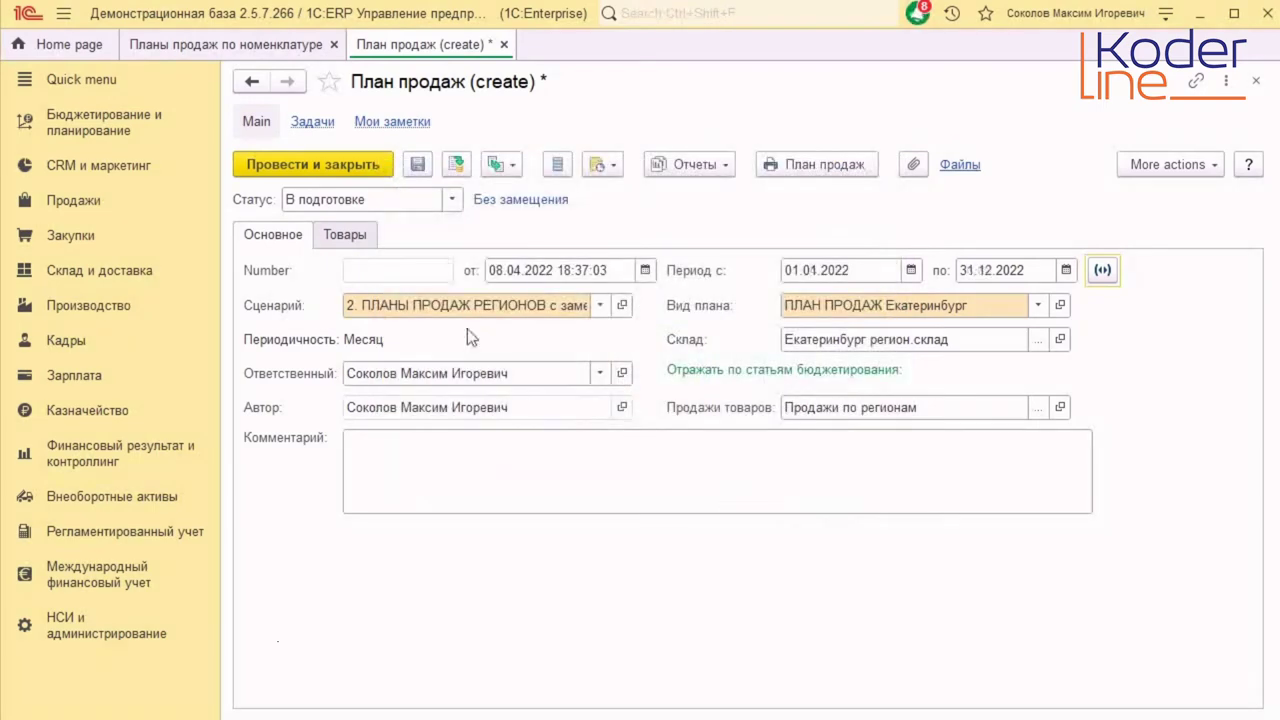
- Fill the Екатеринбург plan's goods by its rule
{"action": "left_click", "coordinate": [345, 236]}
{"action": "left_click", "coordinate": [766, 271]}
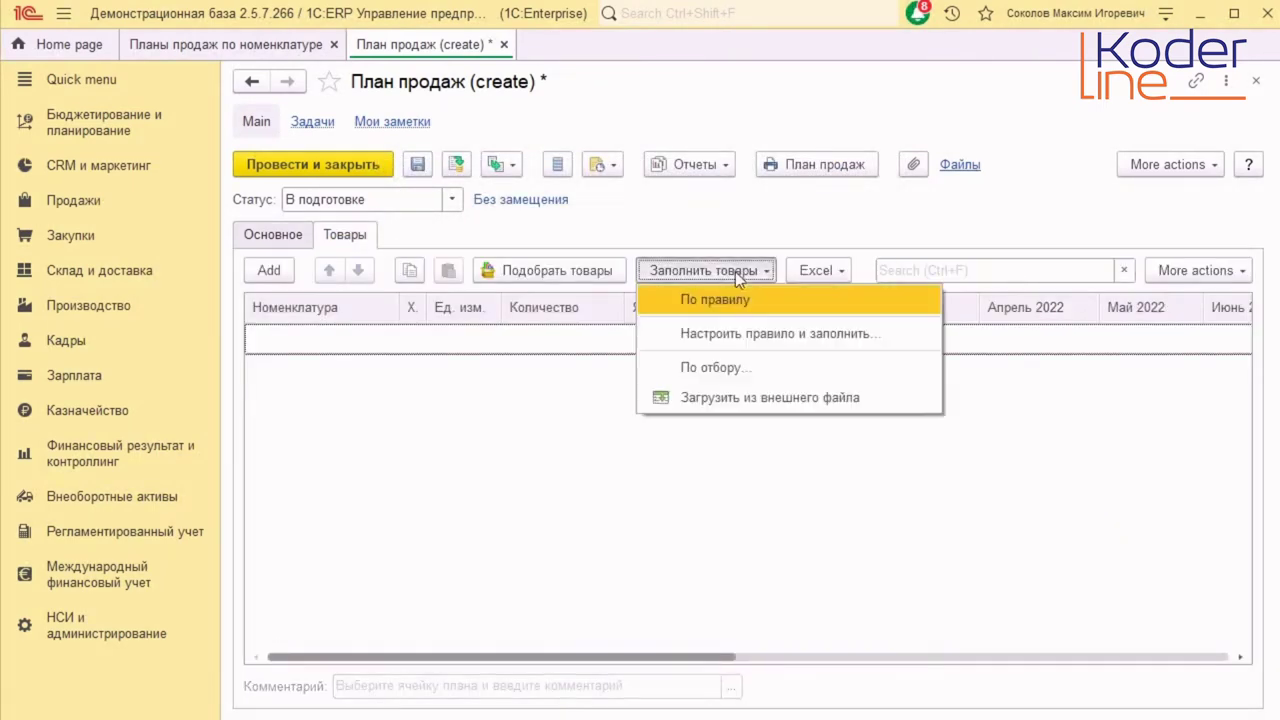
{"action": "left_click", "coordinate": [749, 299]}
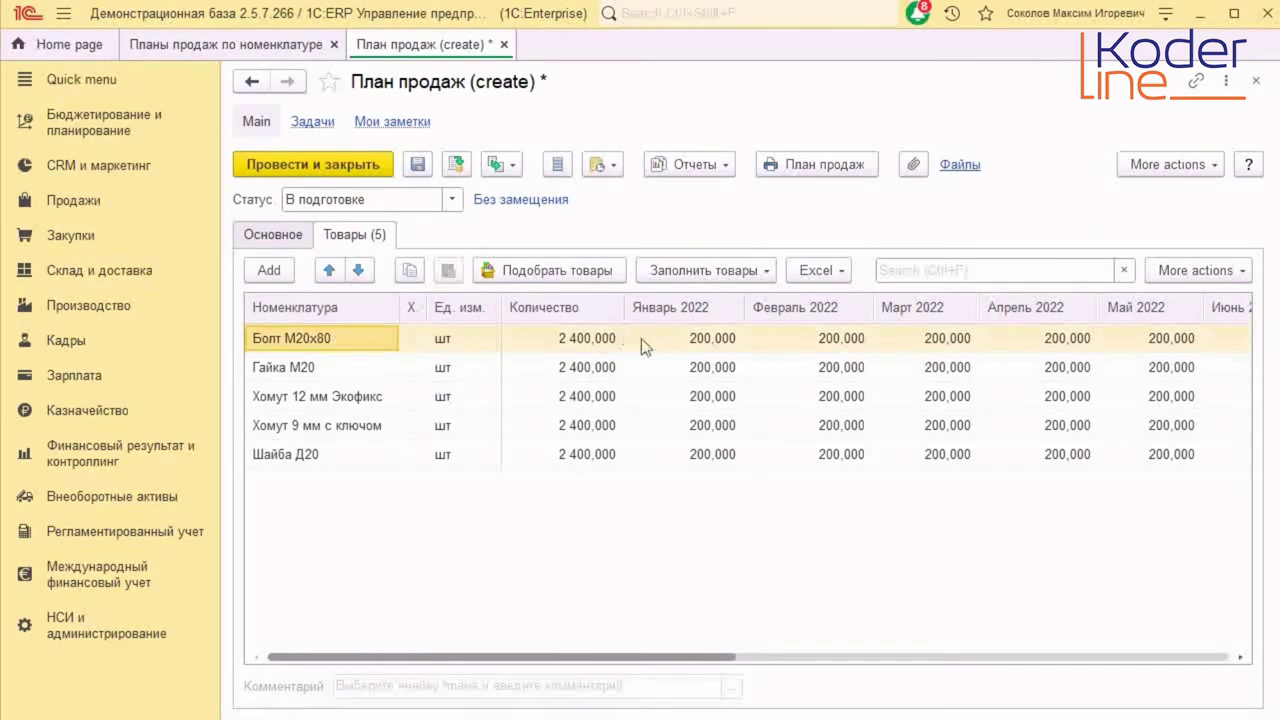
- Set the January 2022 quantity of all five goods in the Екатеринбург plan to 250
{"action": "double_click", "coordinate": [703, 343]}
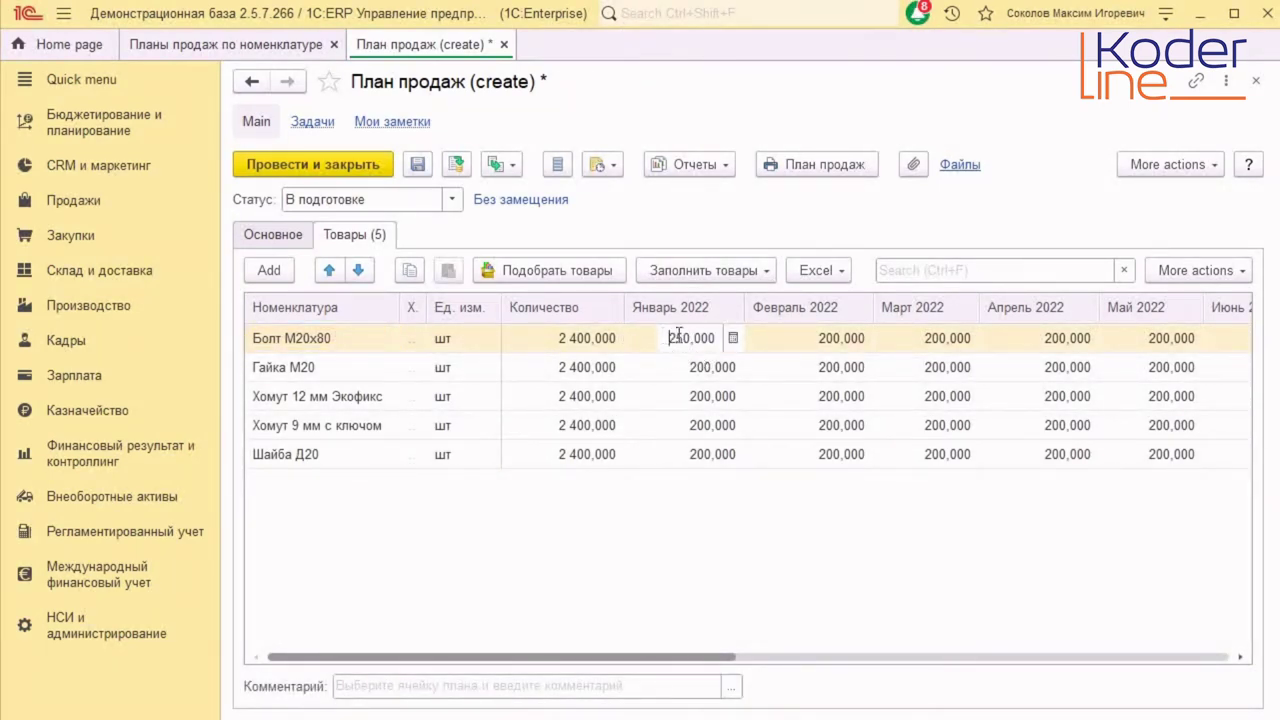
{"action": "left_click_drag", "start_coordinate": [666, 337], "coordinate": [733, 341]}
{"action": "key", "text": "ctrl+c"}
{"action": "double_click", "coordinate": [694, 367]}
{"action": "key", "text": "ctrl+v"}
{"action": "double_click", "coordinate": [690, 396]}
{"action": "key", "text": "ctrl+v"}
{"action": "double_click", "coordinate": [690, 425]}
{"action": "key", "text": "ctrl+v"}
{"action": "double_click", "coordinate": [687, 455]}
{"action": "key", "text": "Return"}
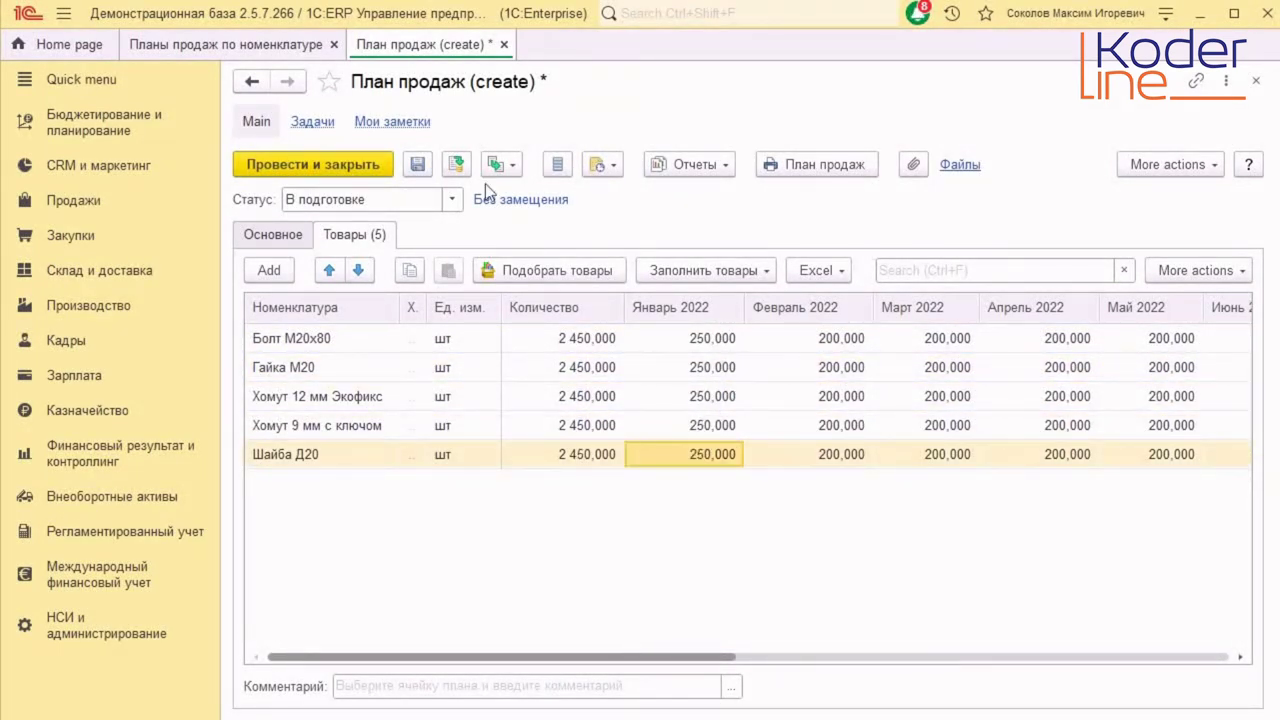
- Set the Екатеринбург plan's status to Утвержден, and post and close the plan
{"action": "left_click", "coordinate": [451, 199]}
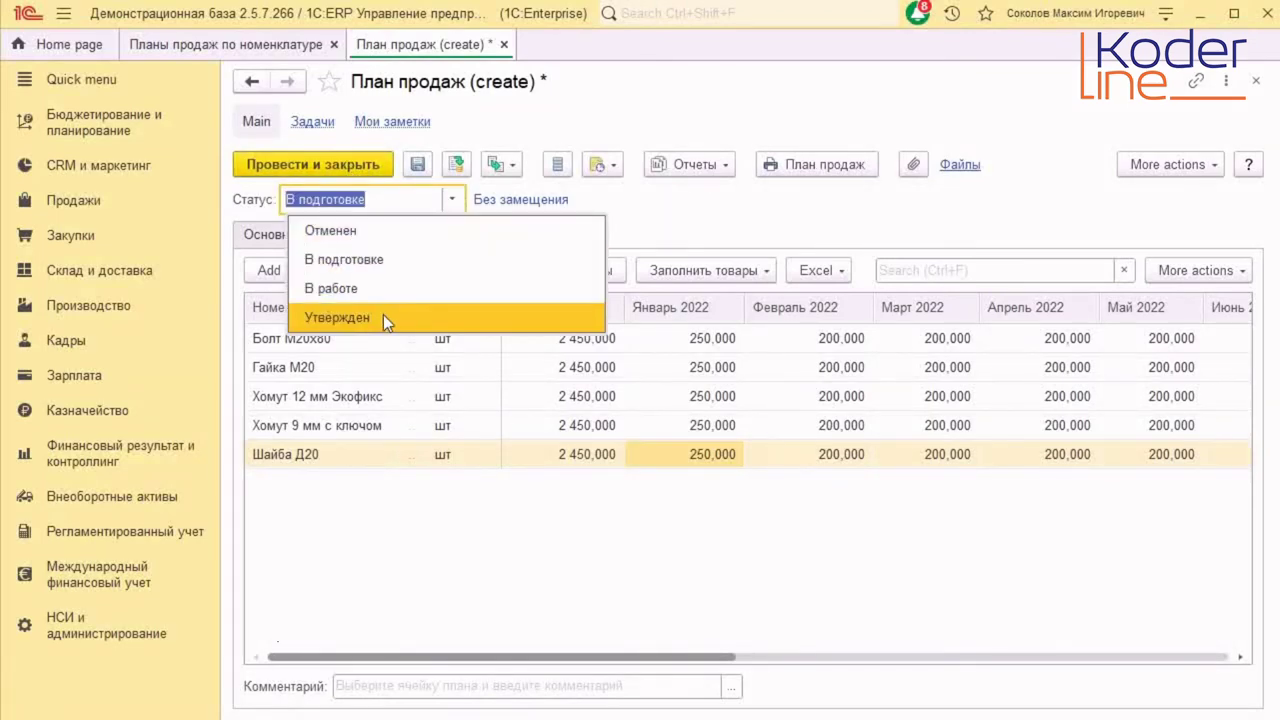
{"action": "left_click", "coordinate": [383, 314]}
{"action": "left_click", "coordinate": [377, 169]}
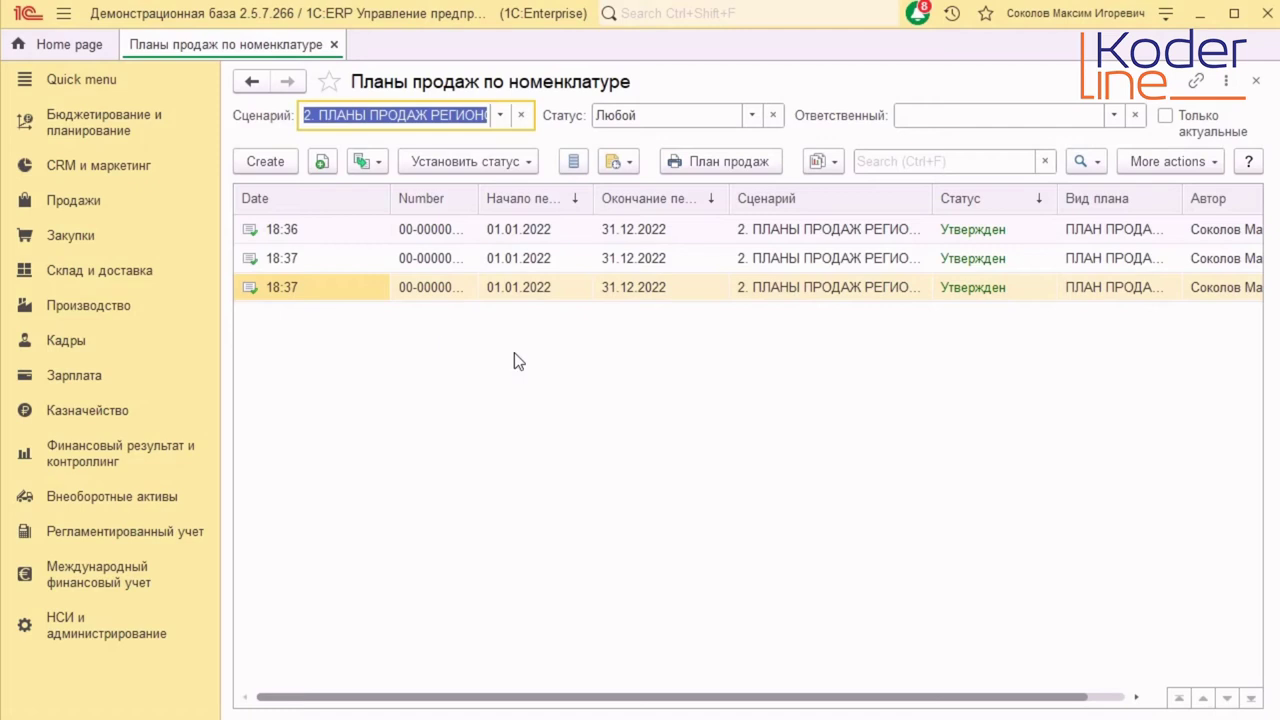
- Filter the sales plan list by the scenario 2. ПЛАНЫ РАБОЧИЕ с замещением
{"action": "left_click", "coordinate": [501, 116]}
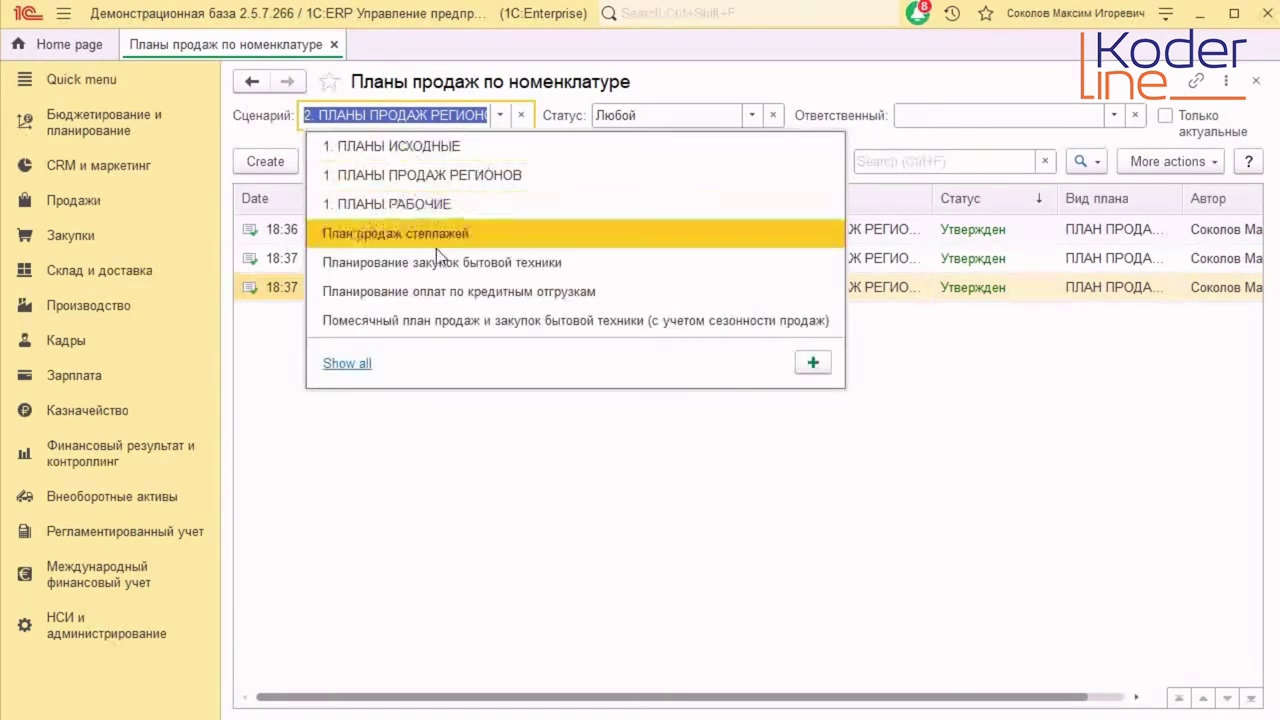
{"action": "left_click", "coordinate": [349, 364]}
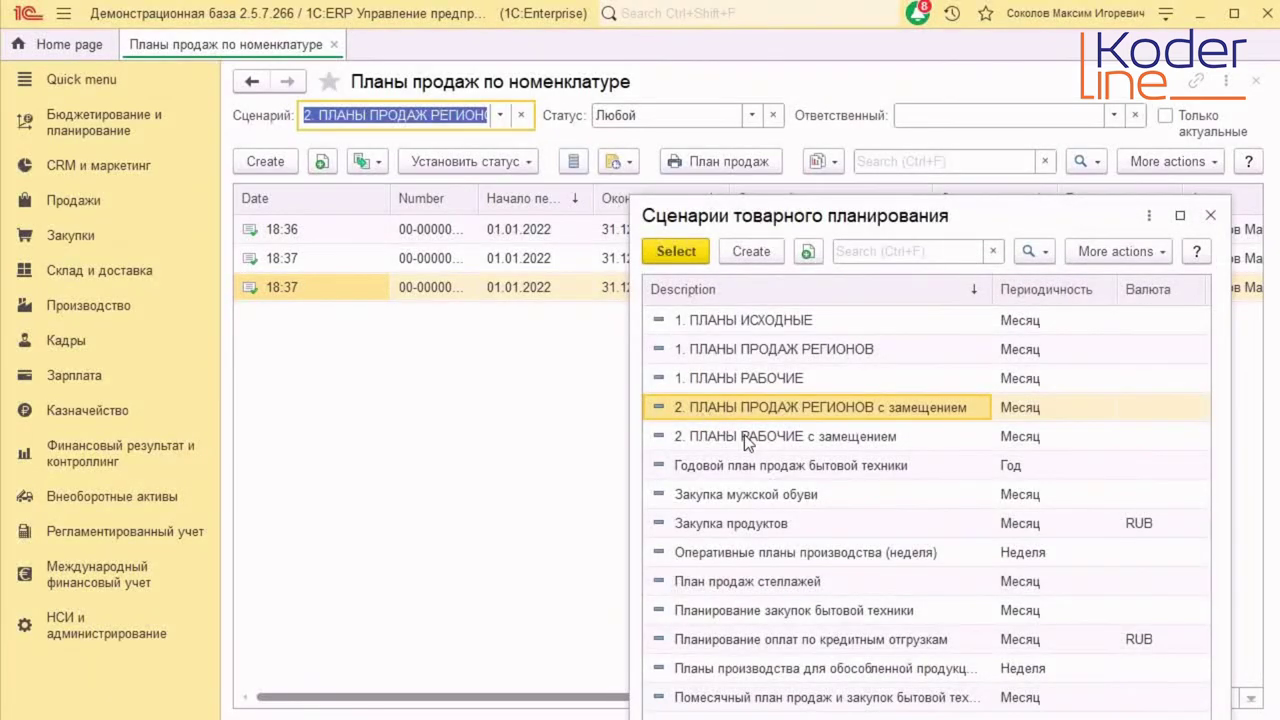
{"action": "double_click", "coordinate": [744, 436]}
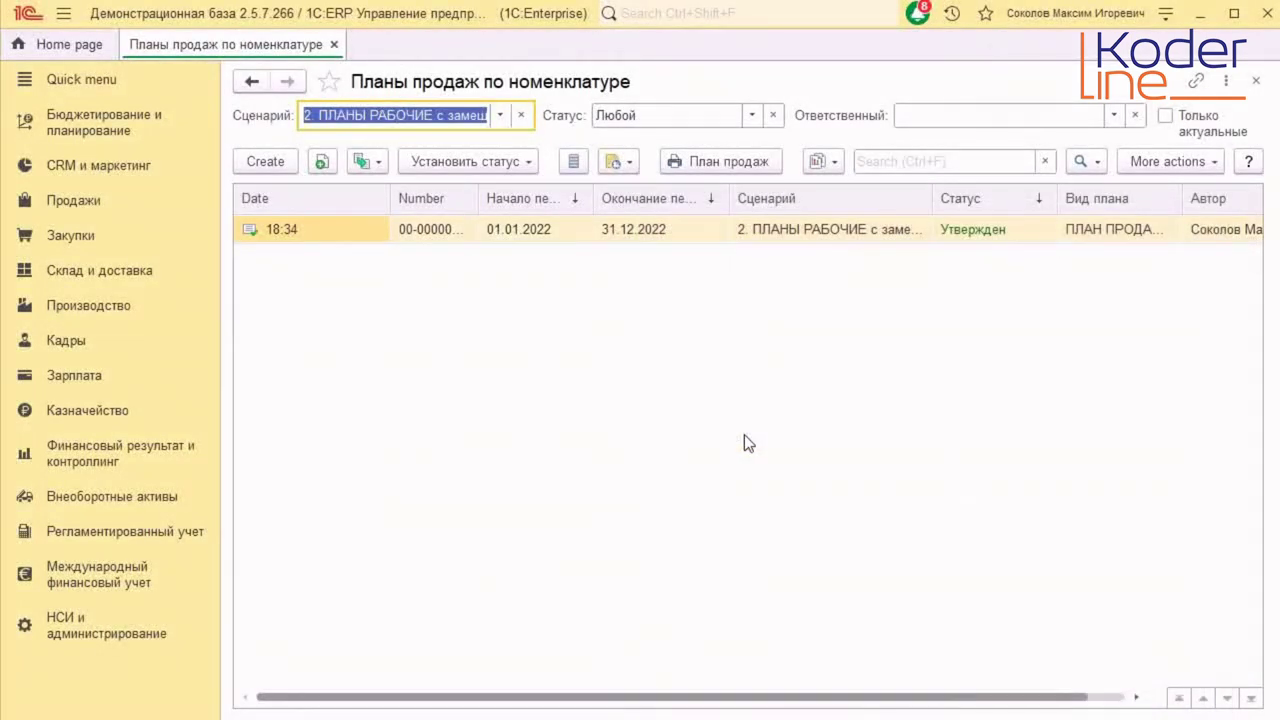
- Create a new sales plan with the plan type ПЛАН ПРОДАЖ РАБОЧИЙ (из планов регионов)
{"action": "left_click", "coordinate": [275, 162]}
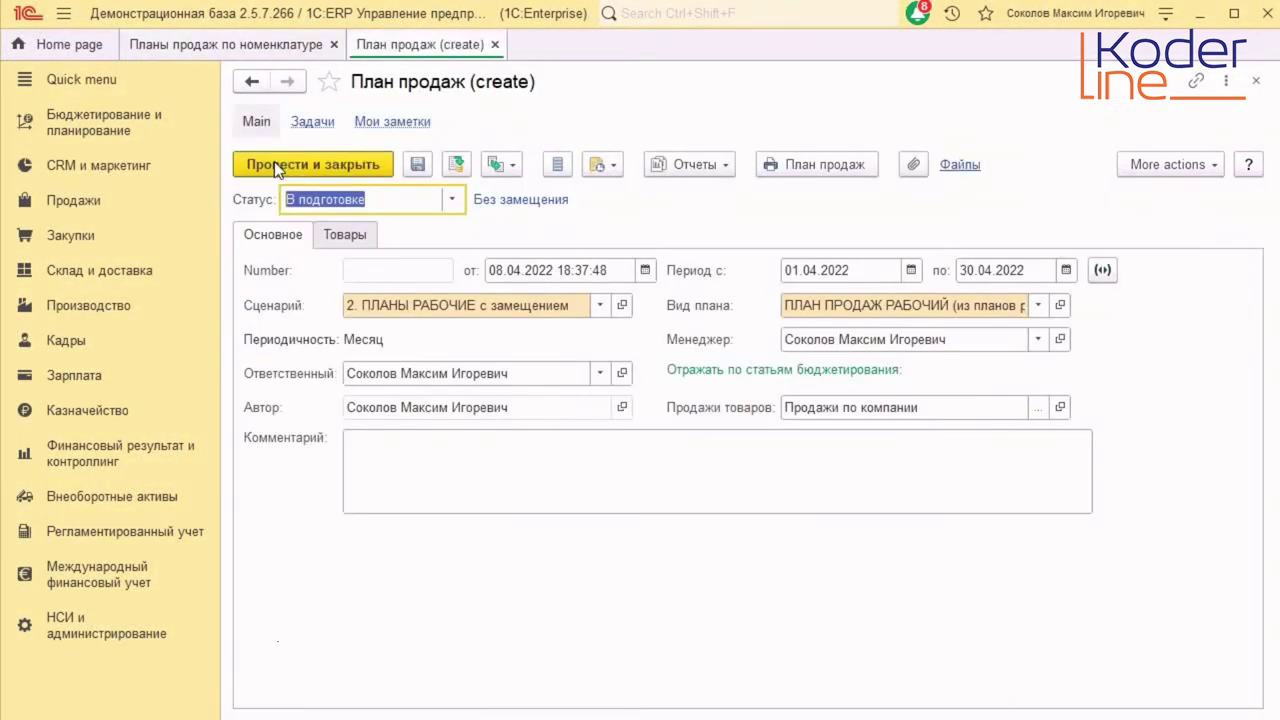
{"action": "left_click", "coordinate": [1040, 313]}
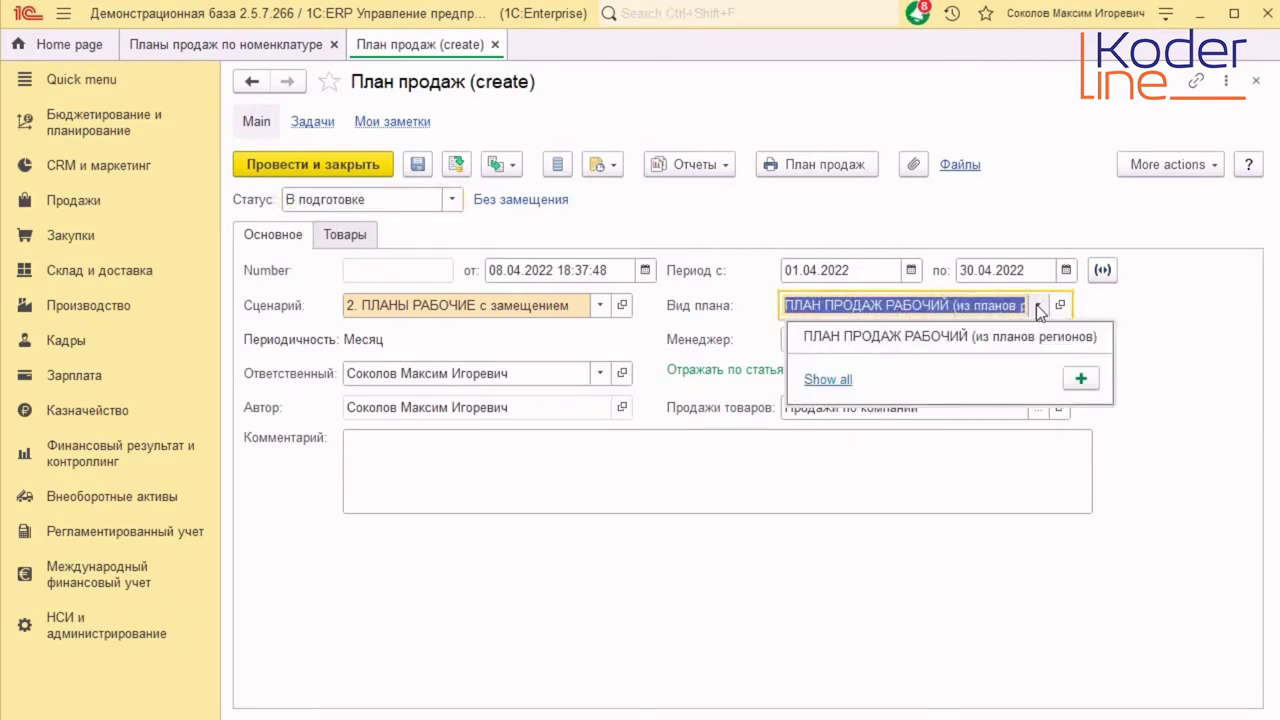
{"action": "left_click", "coordinate": [979, 331]}
{"action": "left_click", "coordinate": [672, 409]}
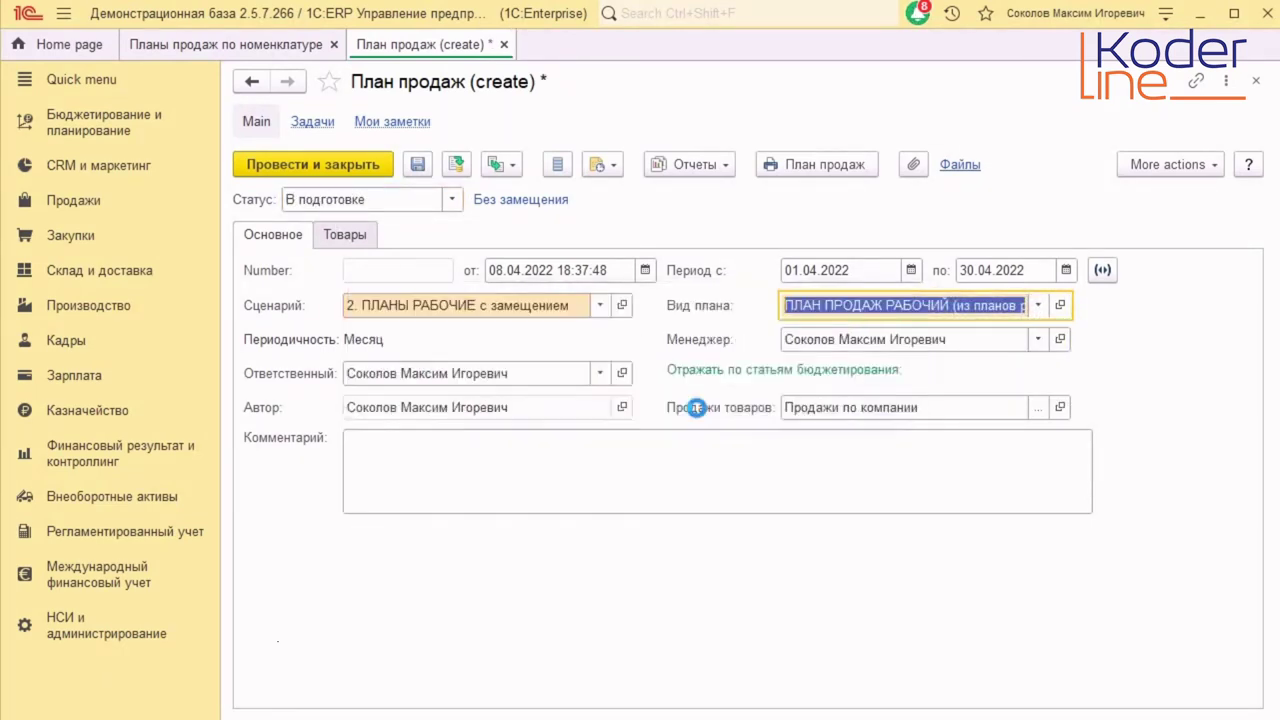
- Set the new working plan's period to 01.01.2022–31.12.2022
{"action": "left_click", "coordinate": [1102, 270]}
{"action": "left_click", "coordinate": [590, 338]}
{"action": "left_click", "coordinate": [681, 445]}
{"action": "left_click", "coordinate": [777, 535]}
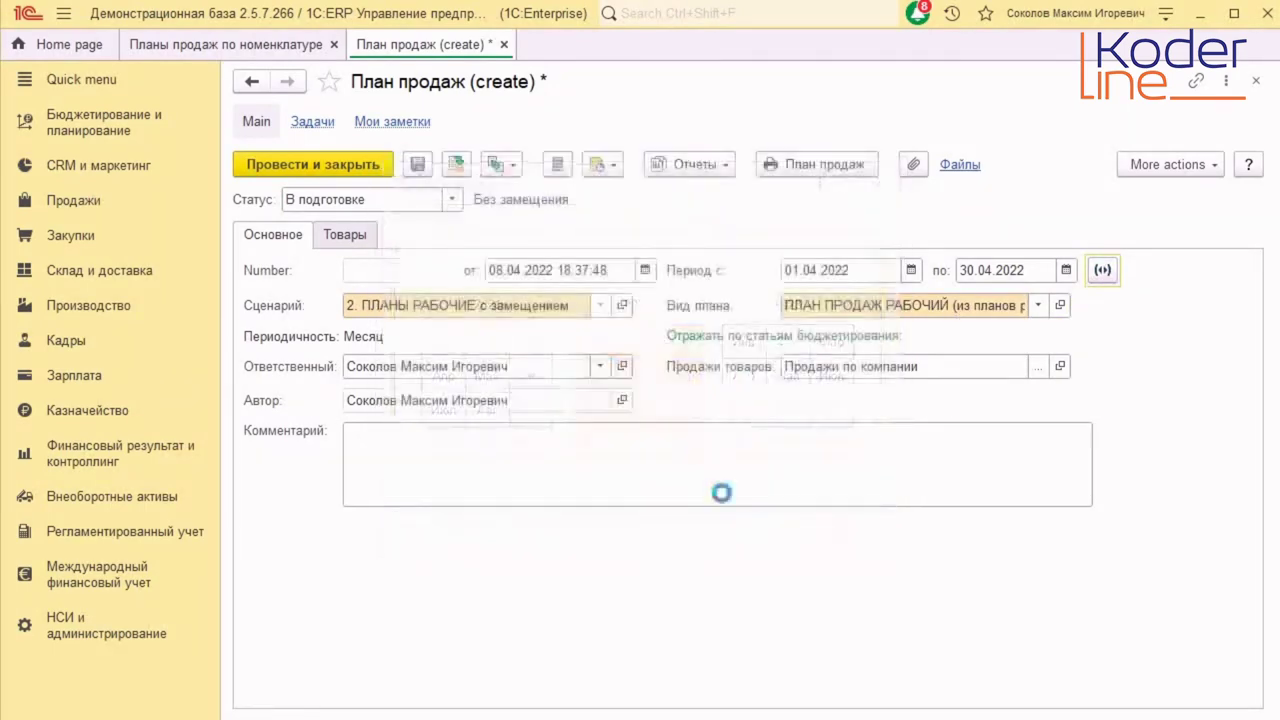
- Refill the working plan's goods by its rule and check the January 2022 quantities
{"action": "left_click", "coordinate": [342, 233]}
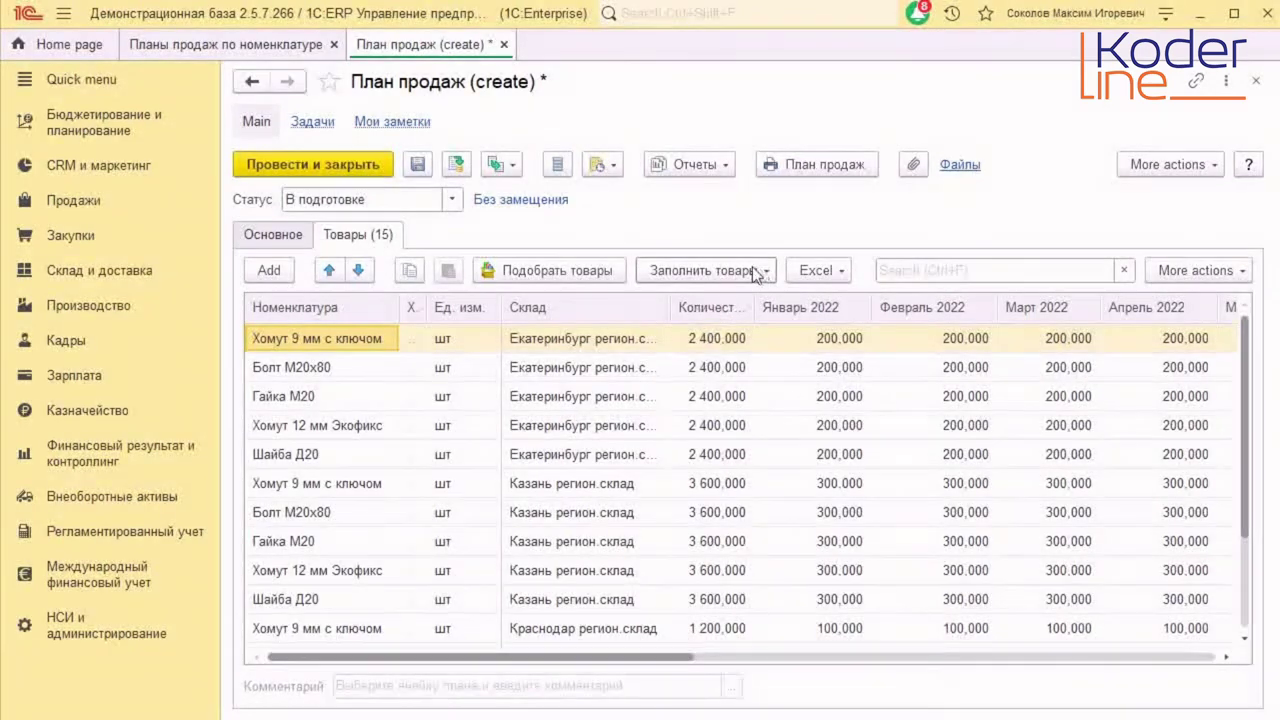
{"action": "left_click", "coordinate": [754, 276]}
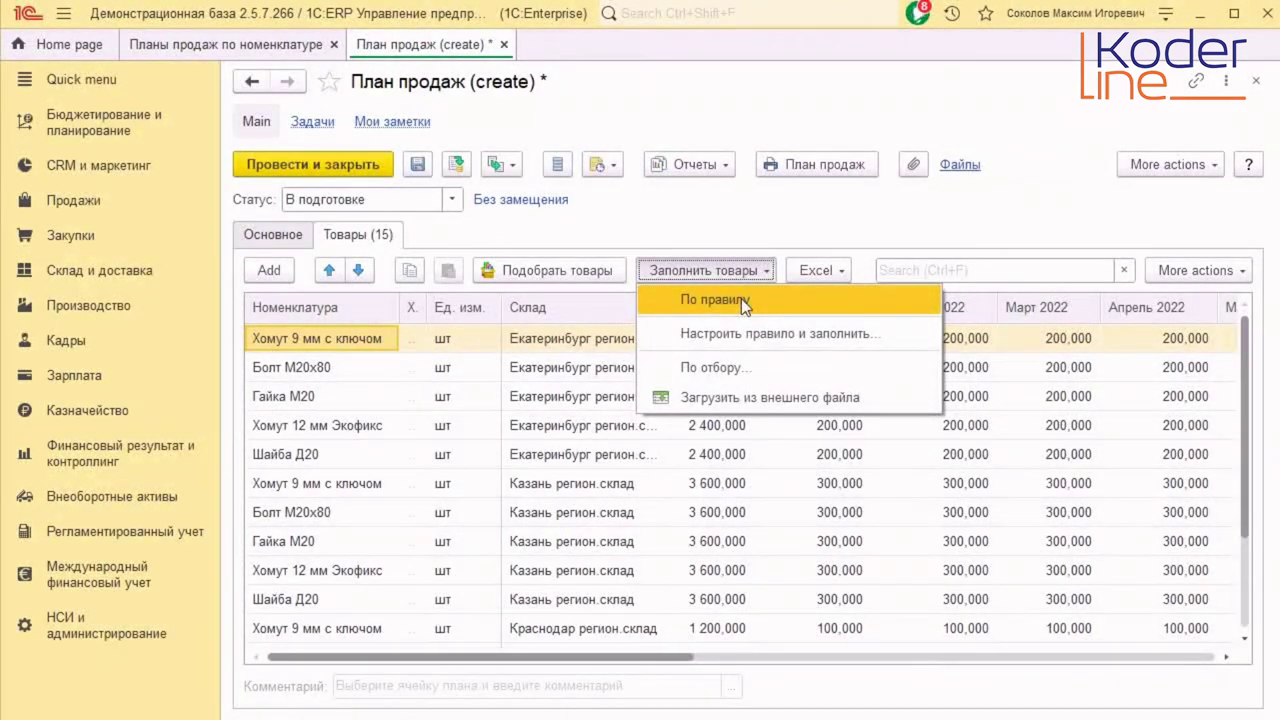
{"action": "left_click", "coordinate": [741, 298]}
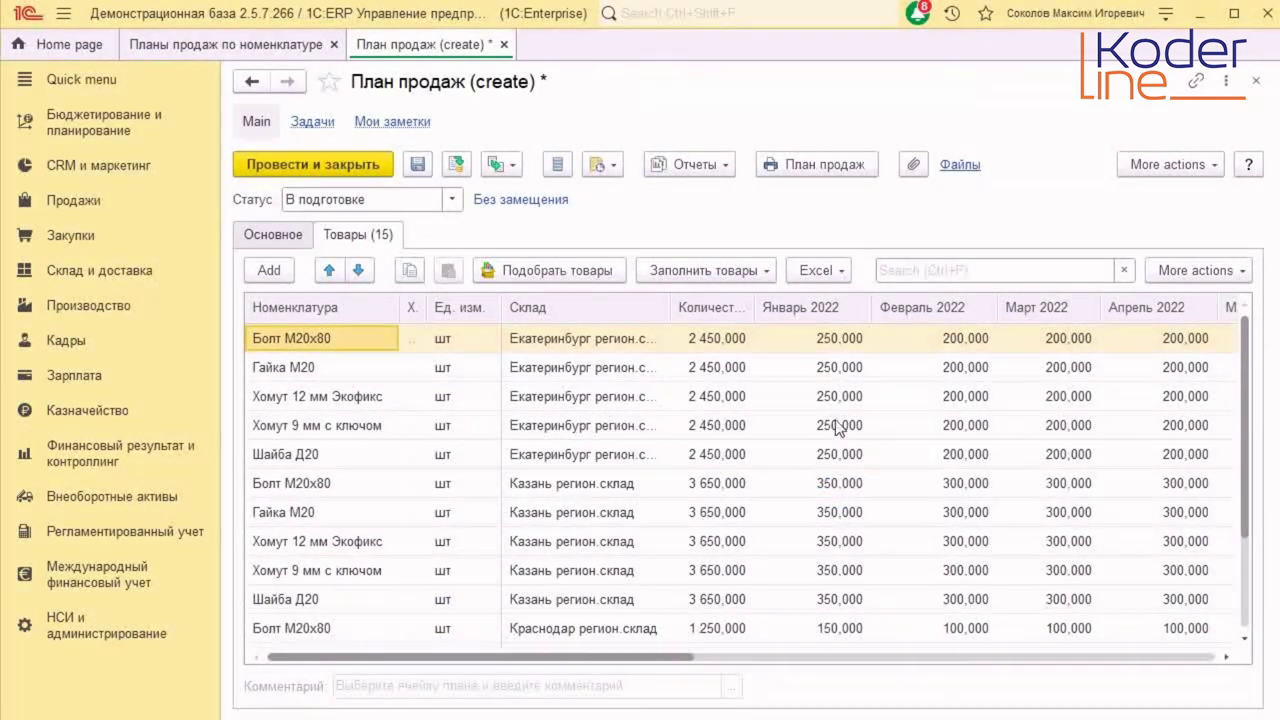
{"action": "left_click_drag", "start_coordinate": [833, 340], "coordinate": [834, 470]}
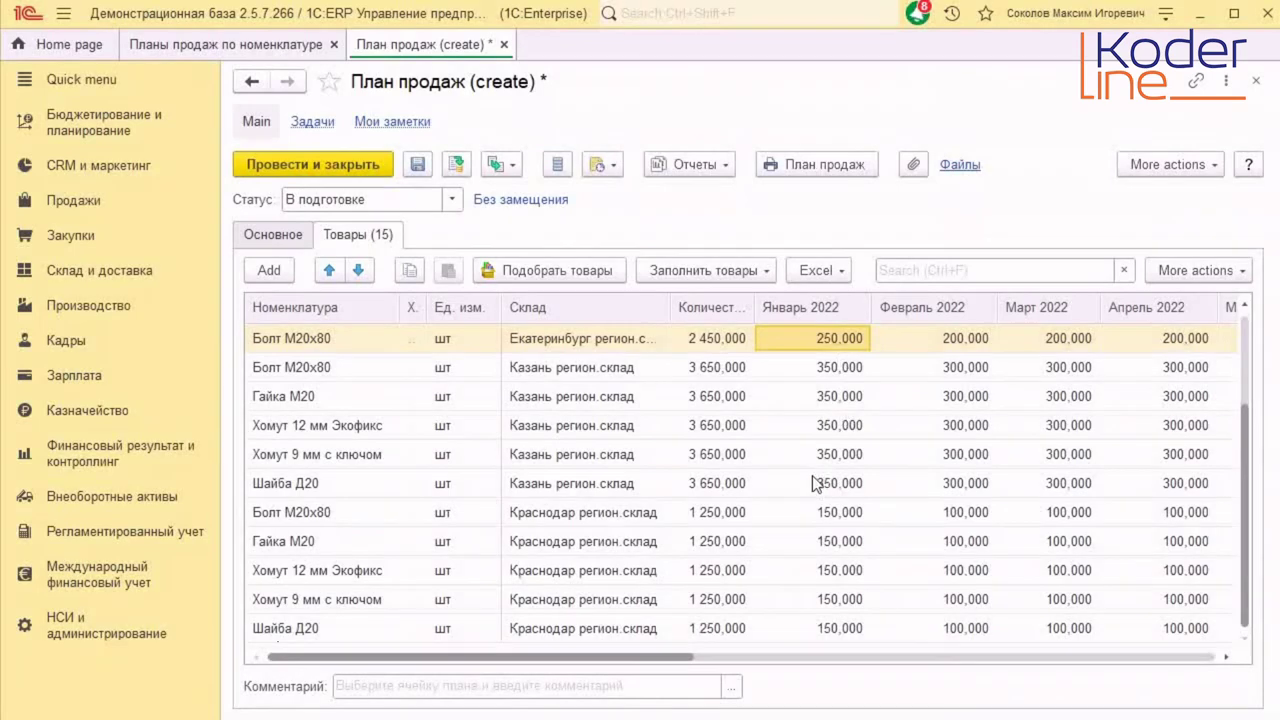
- Set the working plan's status to Утвержден and post it, keeping the document open
{"action": "left_click", "coordinate": [456, 199]}
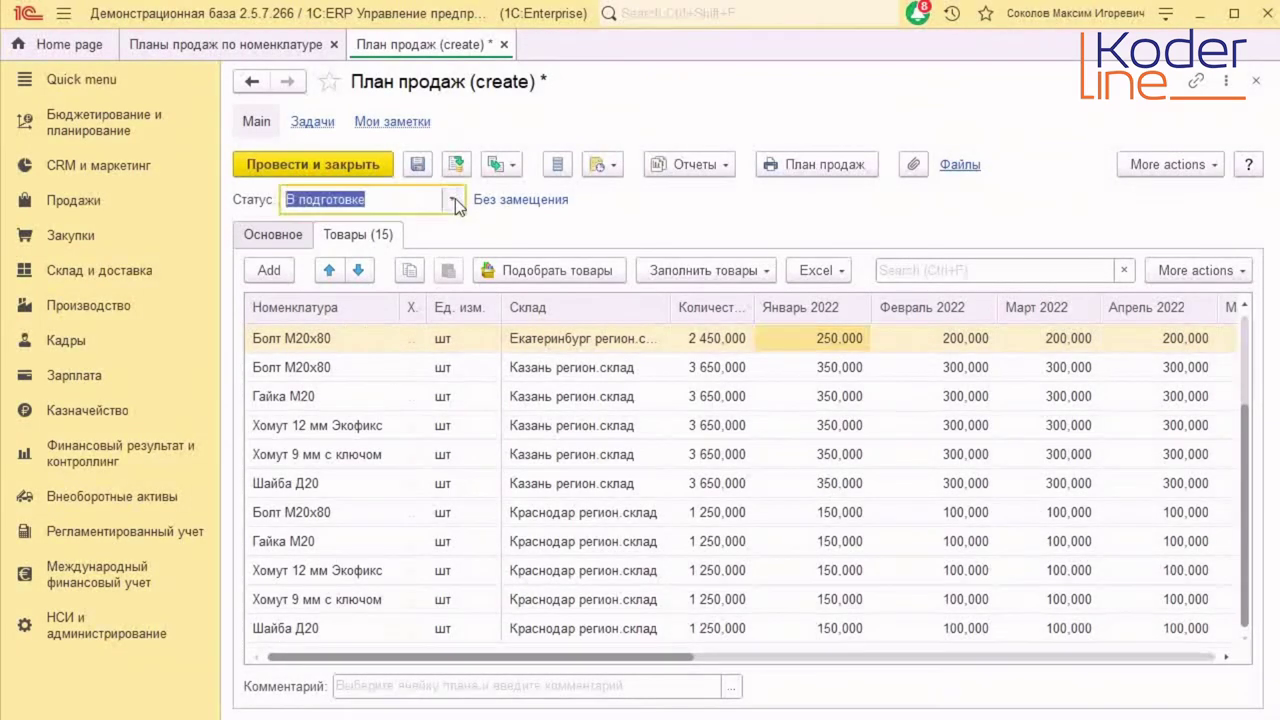
{"action": "left_click", "coordinate": [364, 317]}
{"action": "left_click", "coordinate": [453, 170]}
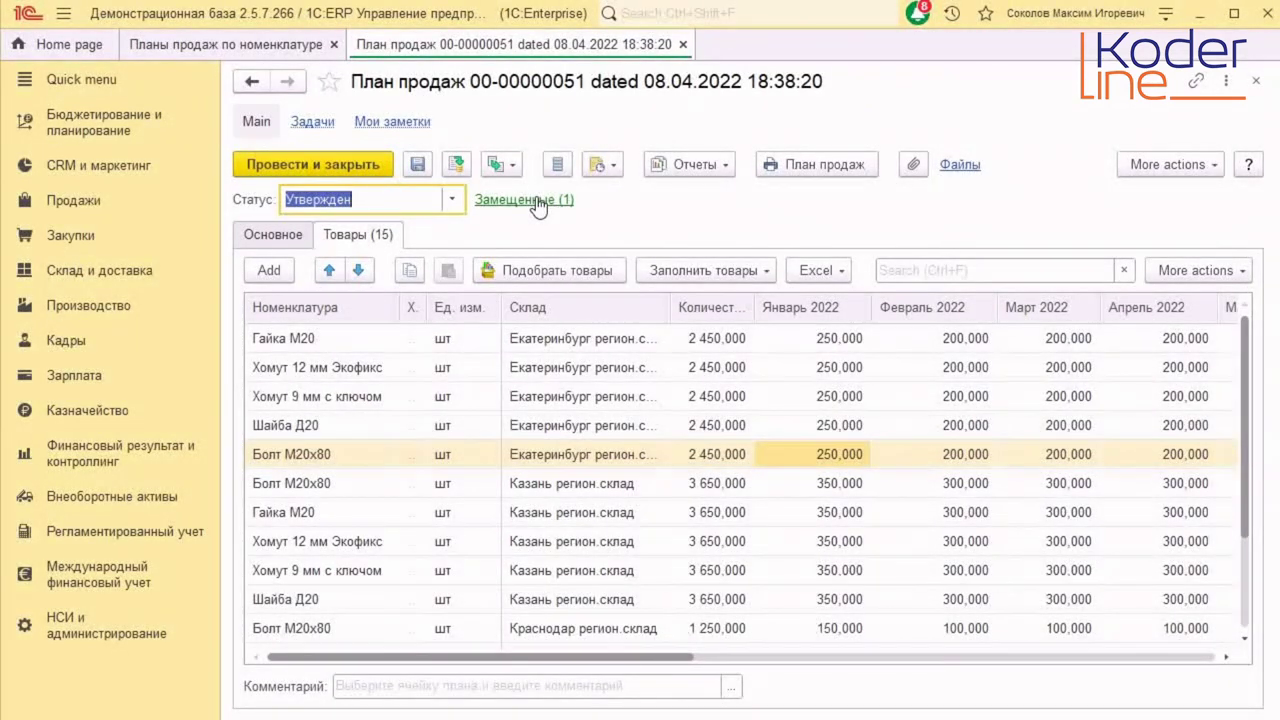
- Open the replaced sales plan from the new plan's replacement details and examine its goods
{"action": "left_click", "coordinate": [535, 200]}
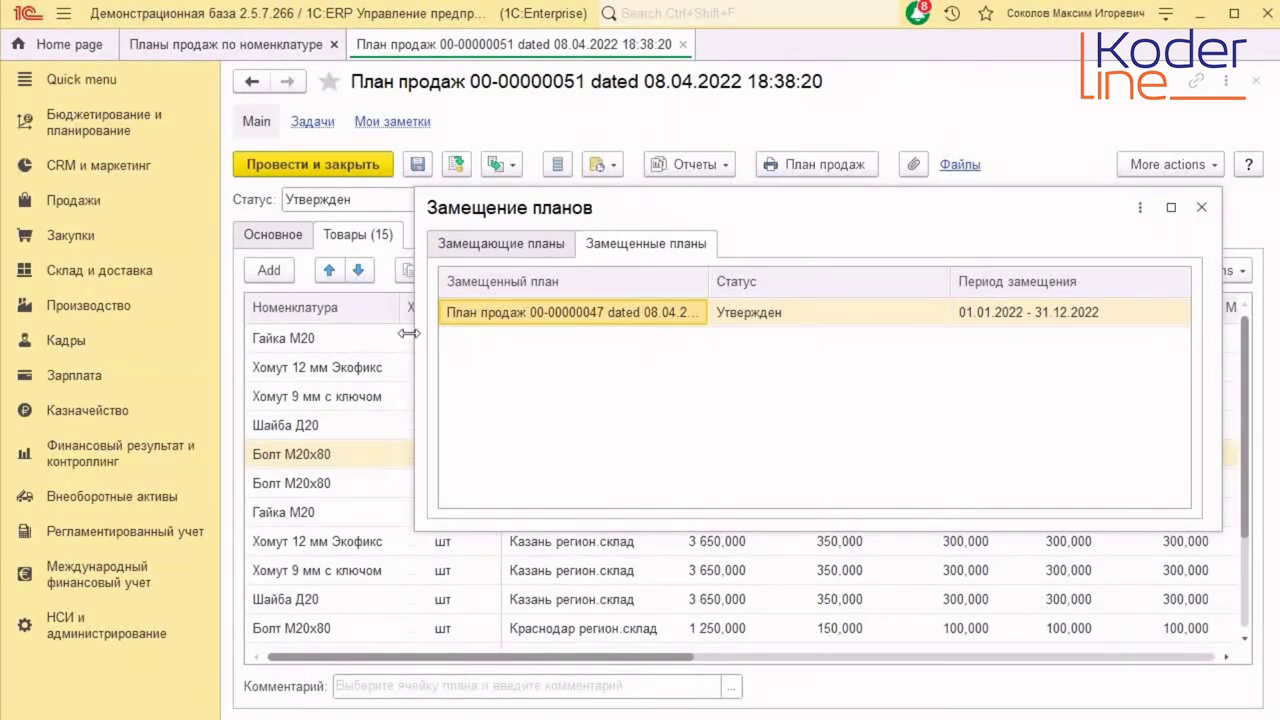
{"action": "double_click", "coordinate": [558, 313]}
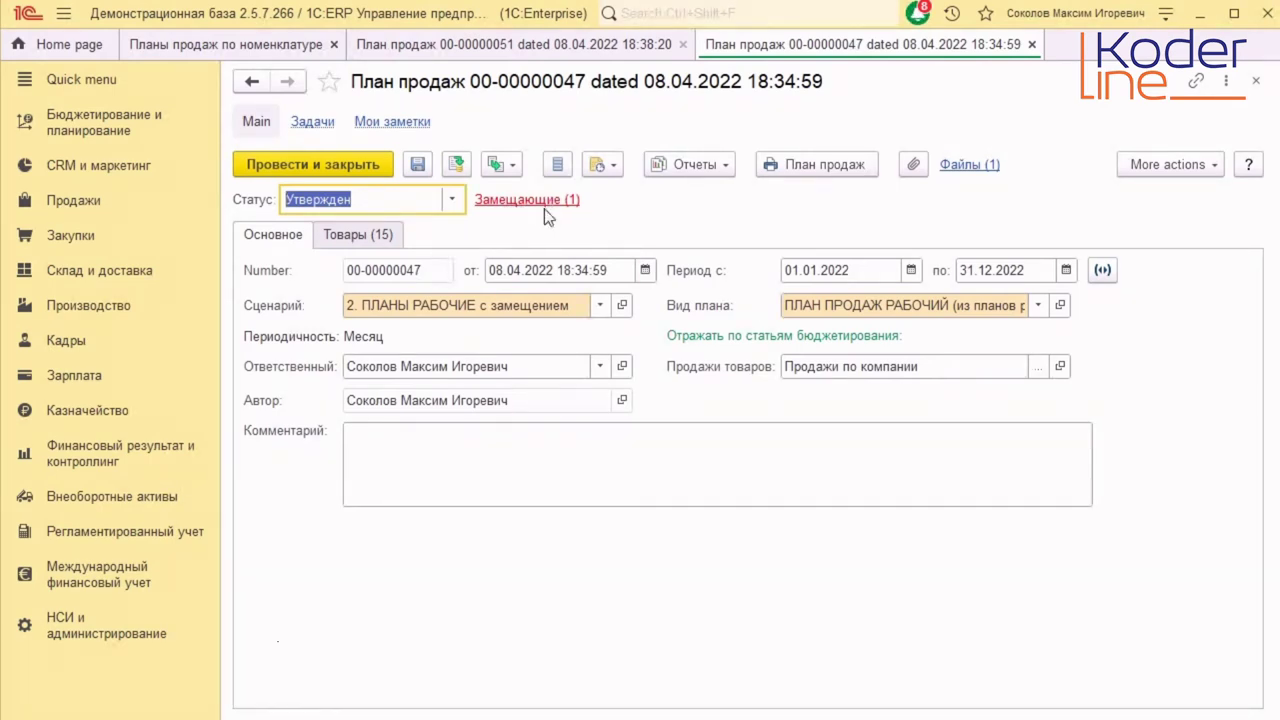
{"action": "left_click", "coordinate": [380, 235]}
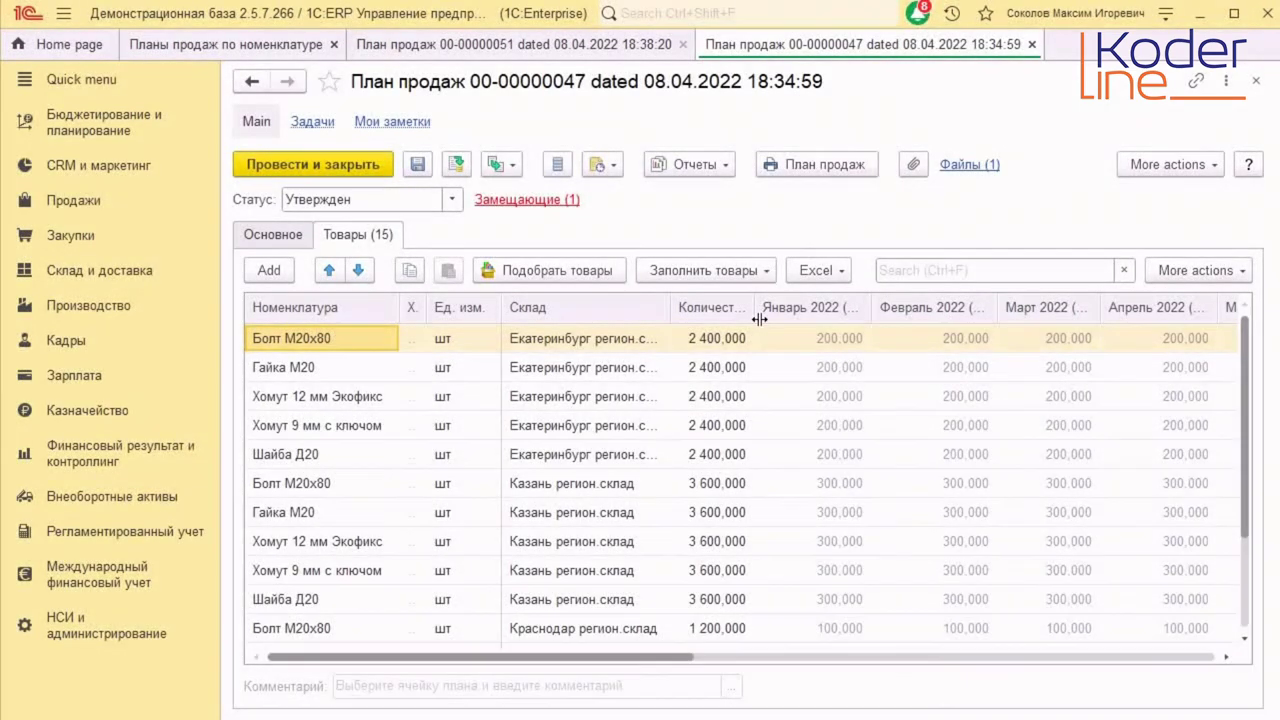
- Check the replaced plan's document movements report, and close the report, that plan and the replacement details
{"action": "left_click", "coordinate": [712, 165]}
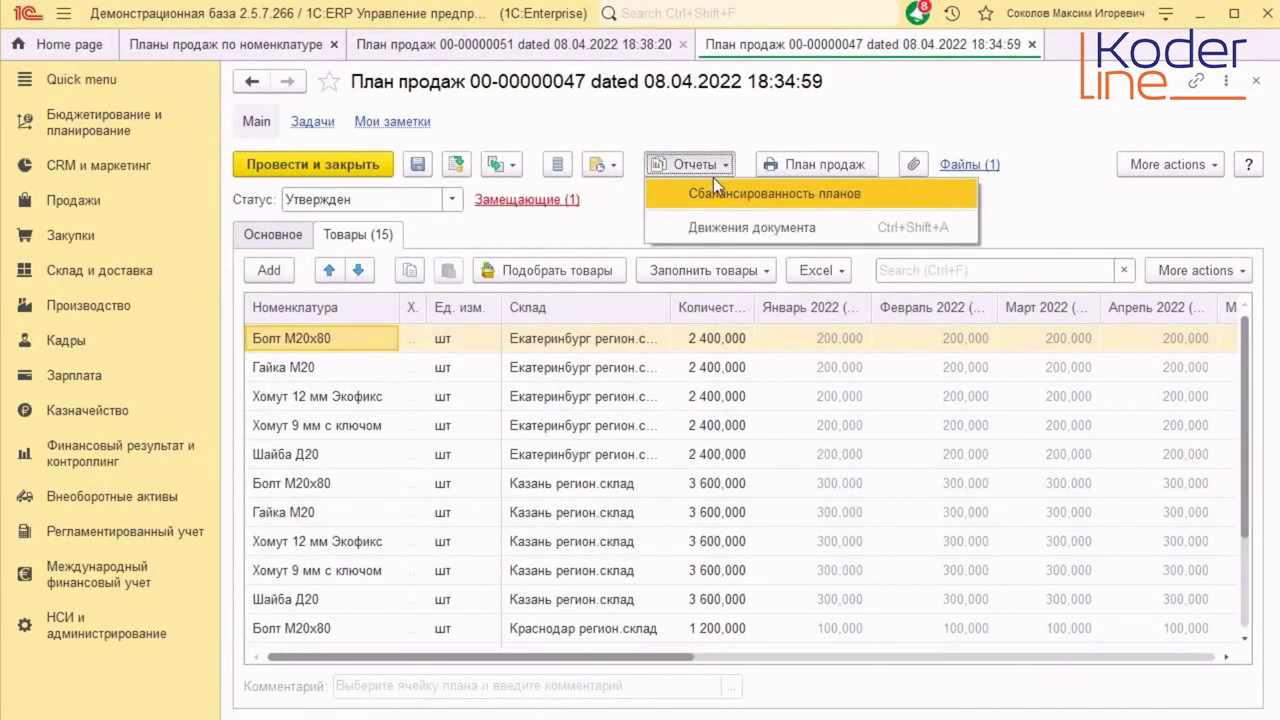
{"action": "left_click", "coordinate": [739, 226]}
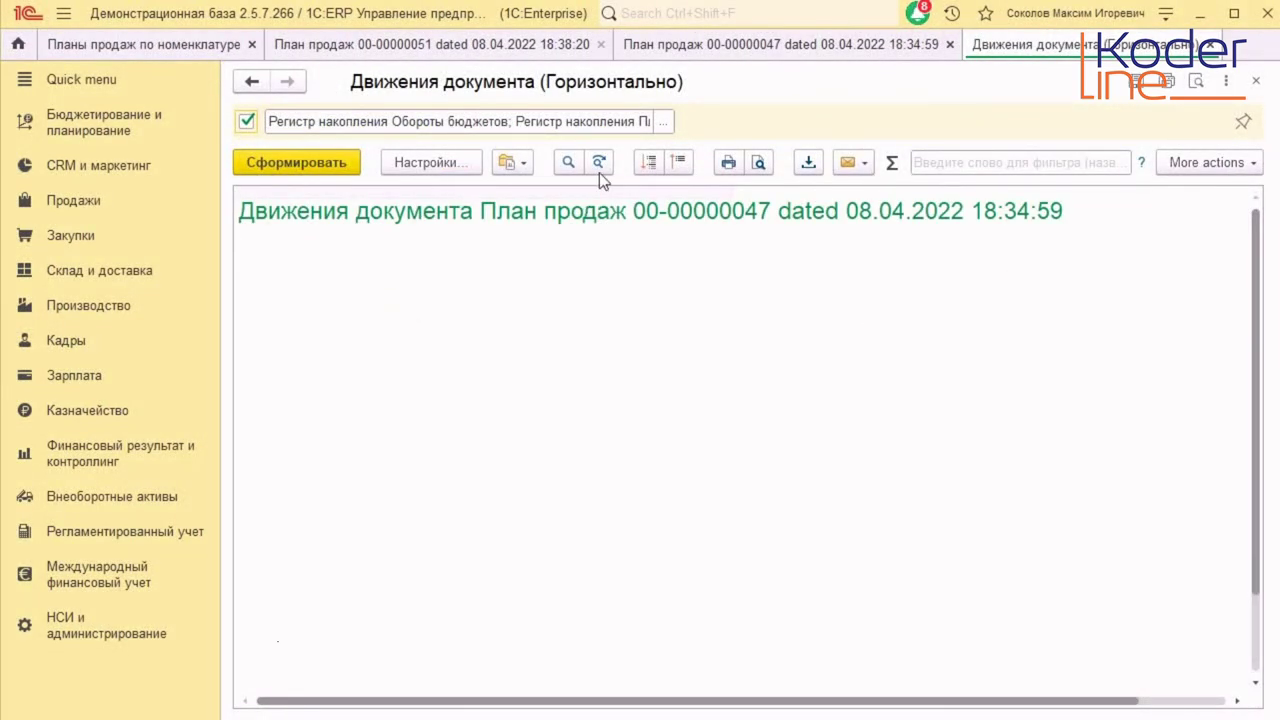
{"action": "left_click", "coordinate": [1259, 85]}
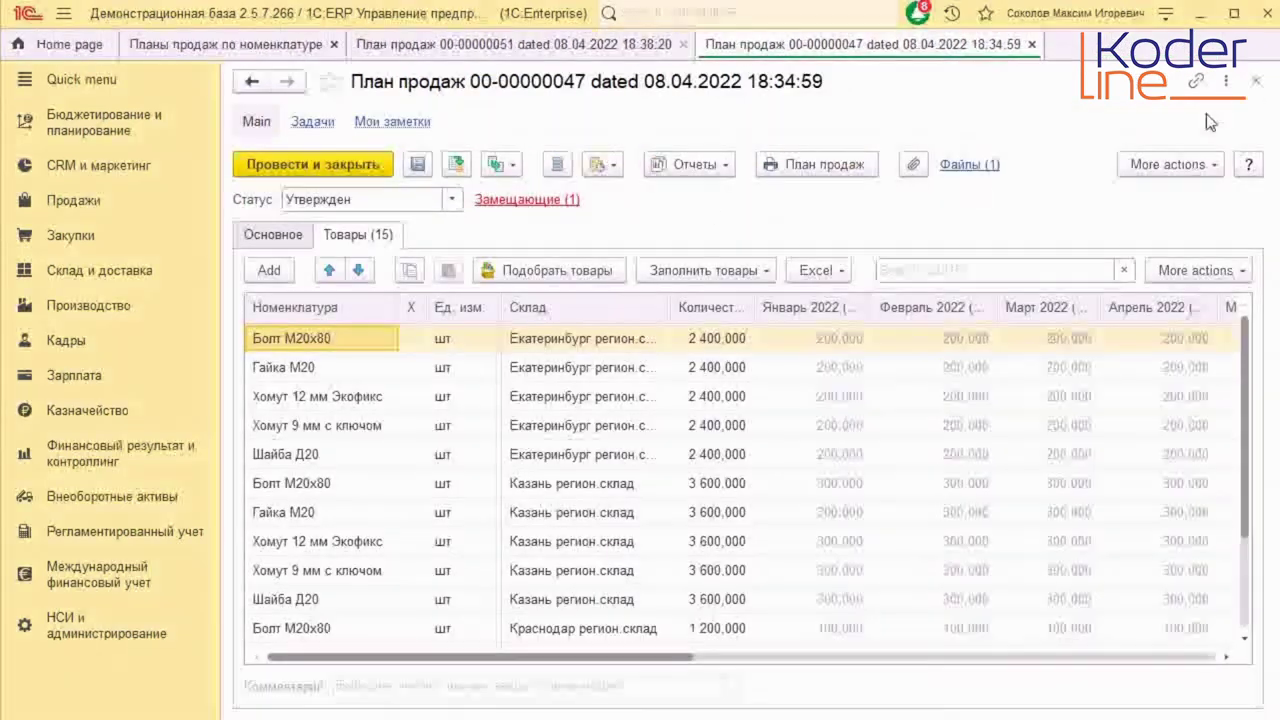
{"action": "left_click", "coordinate": [1034, 39]}
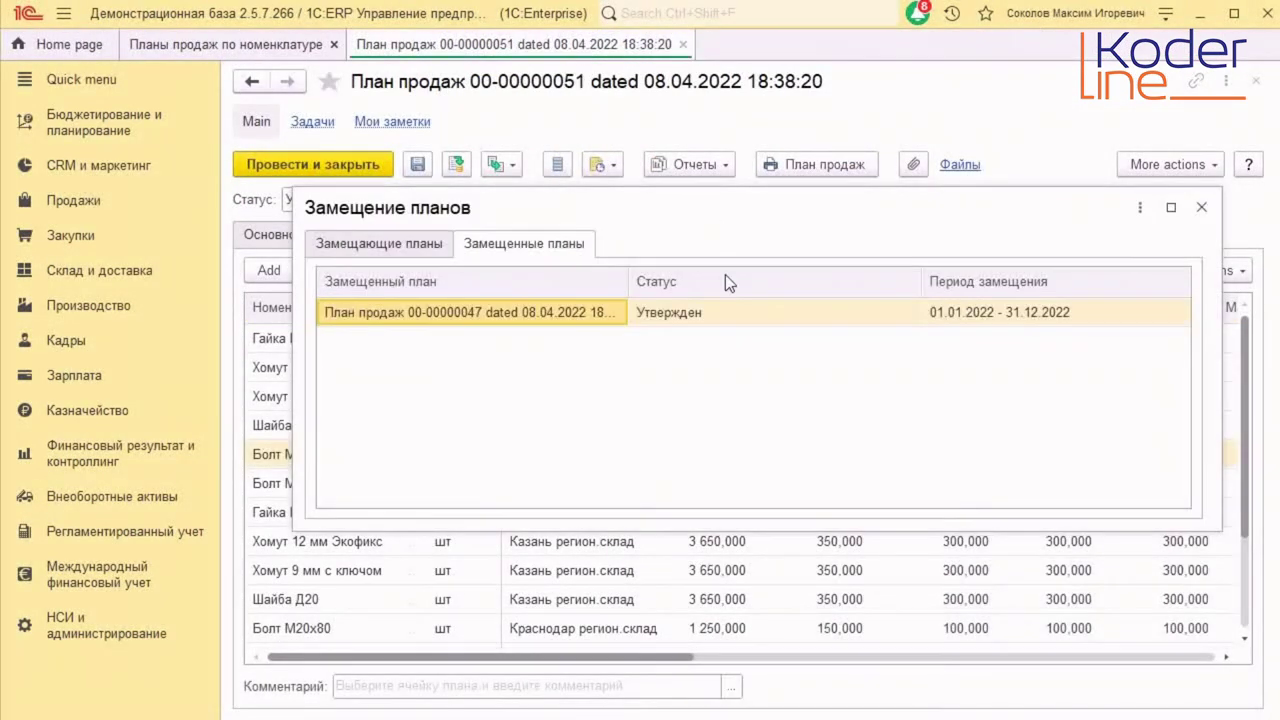
{"action": "left_click", "coordinate": [1201, 207]}
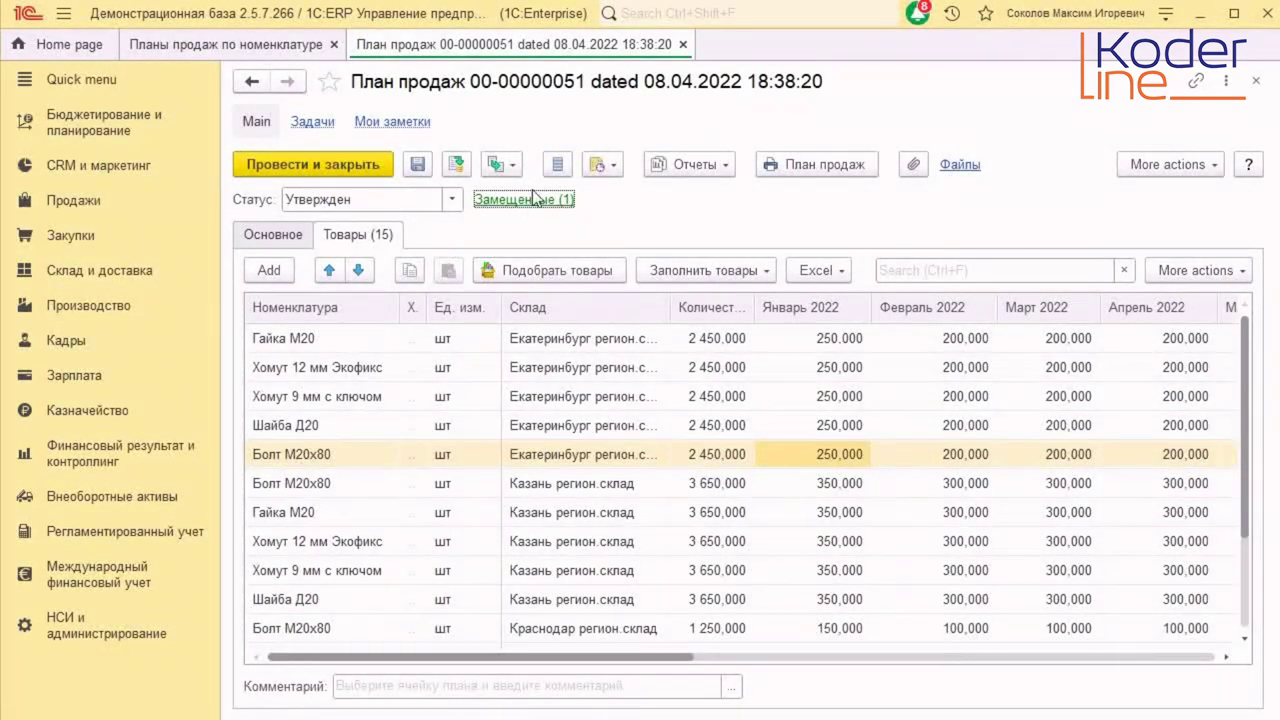
- Review the document movements report of the new working plan and close it
{"action": "left_click", "coordinate": [654, 166]}
{"action": "left_click", "coordinate": [751, 222]}
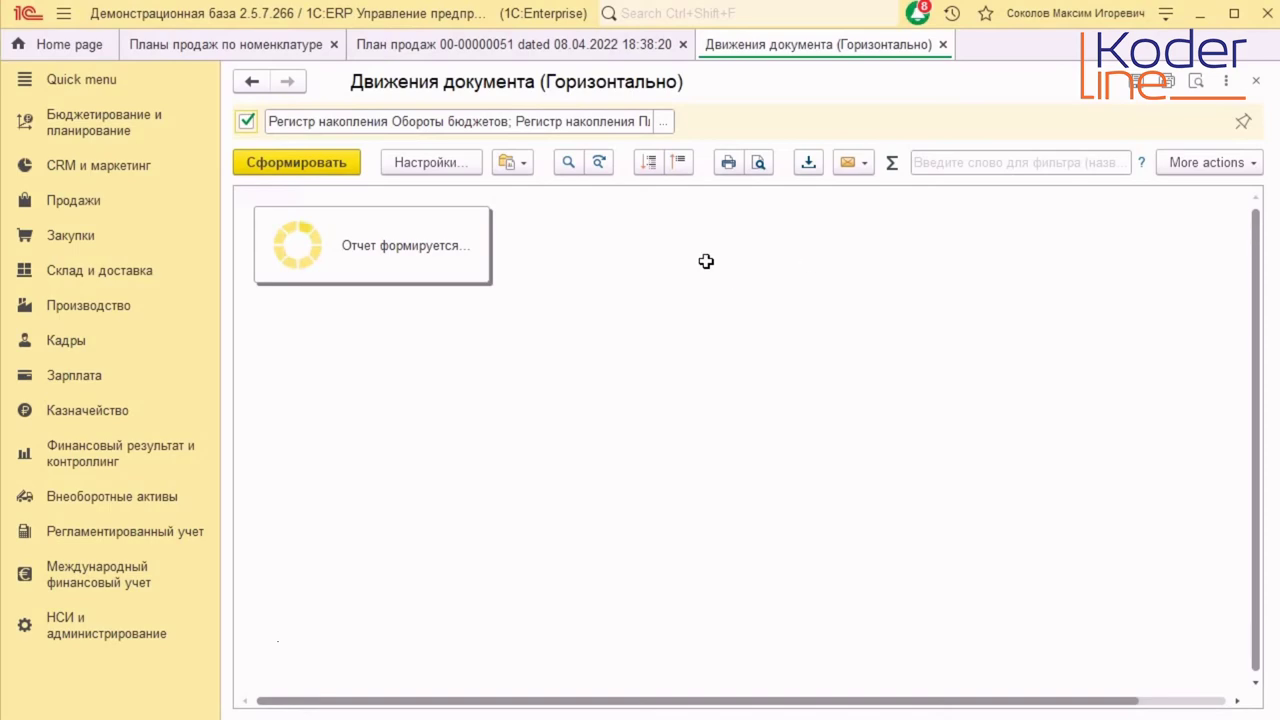
{"action": "scroll", "coordinate": [894, 266], "scroll_direction": "down", "scroll_amount": 5}
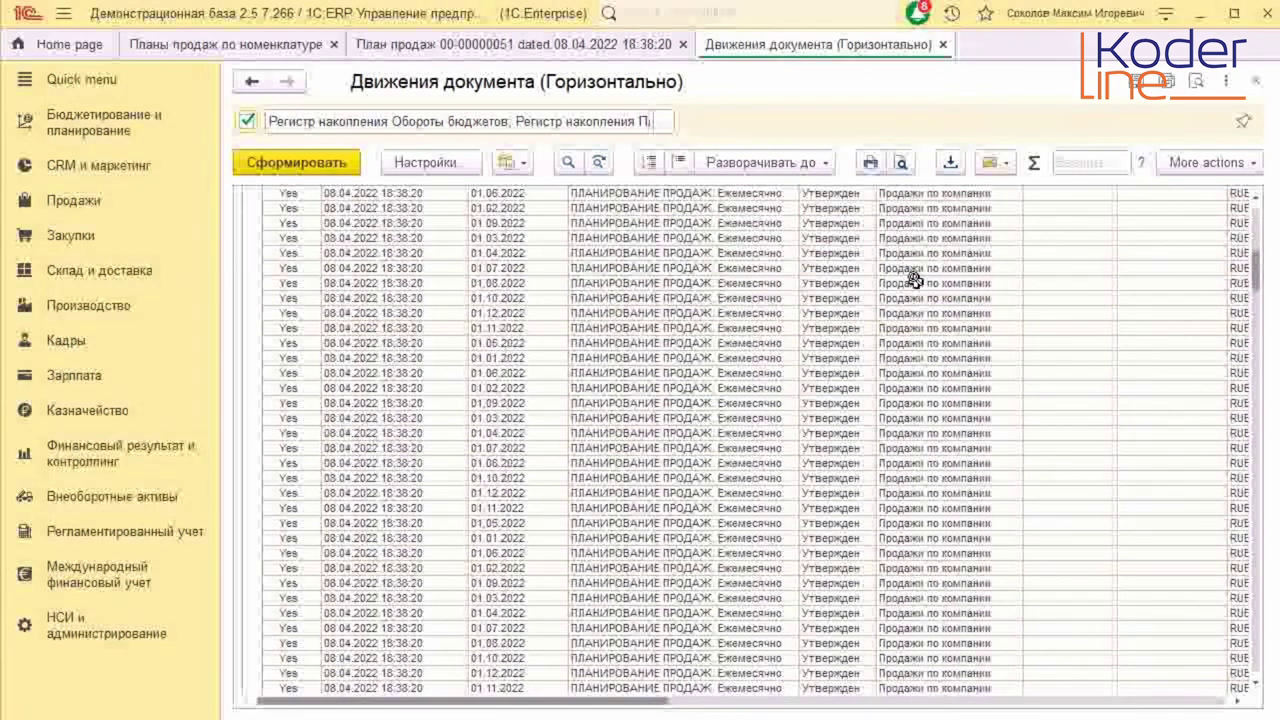
{"action": "left_click", "coordinate": [1257, 81]}
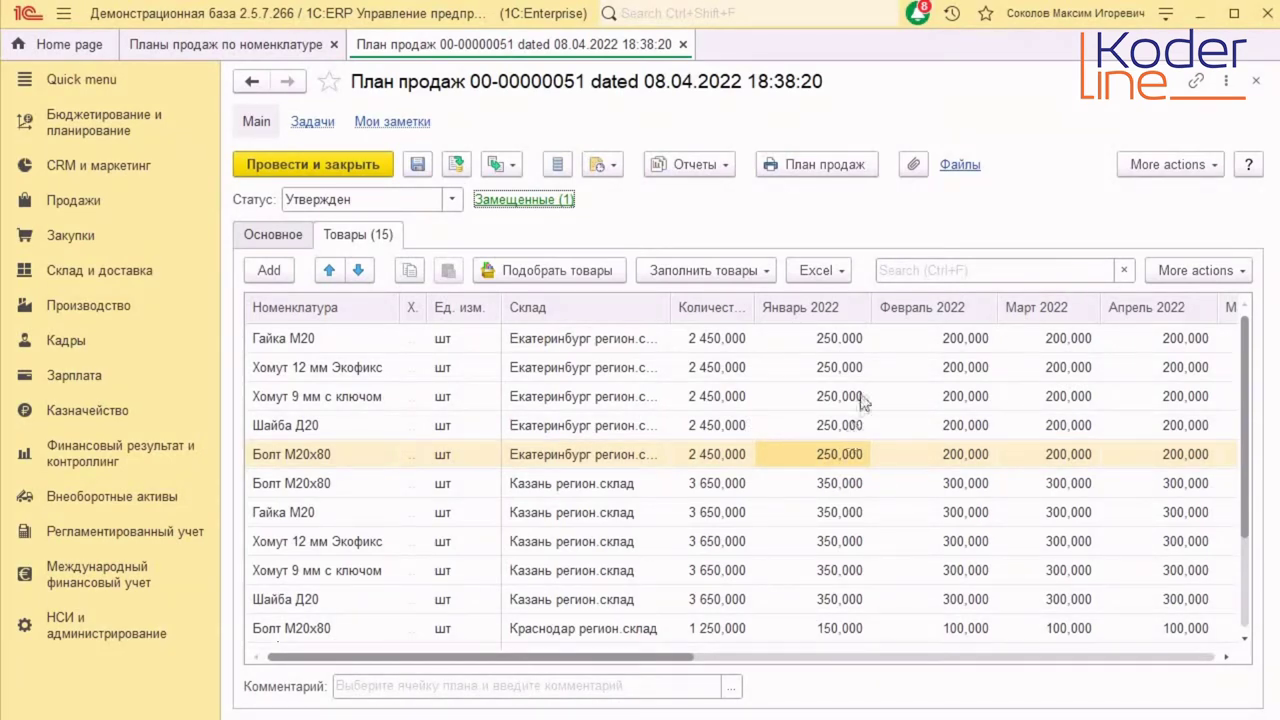
- Set the February 2022 quantity of Гайка М20 for the Екатеринбург warehouse to 250
{"action": "scroll", "coordinate": [828, 372], "scroll_direction": "down", "scroll_amount": 2}
{"action": "scroll", "coordinate": [832, 378], "scroll_direction": "up", "scroll_amount": 2}
{"action": "double_click", "coordinate": [947, 340]}
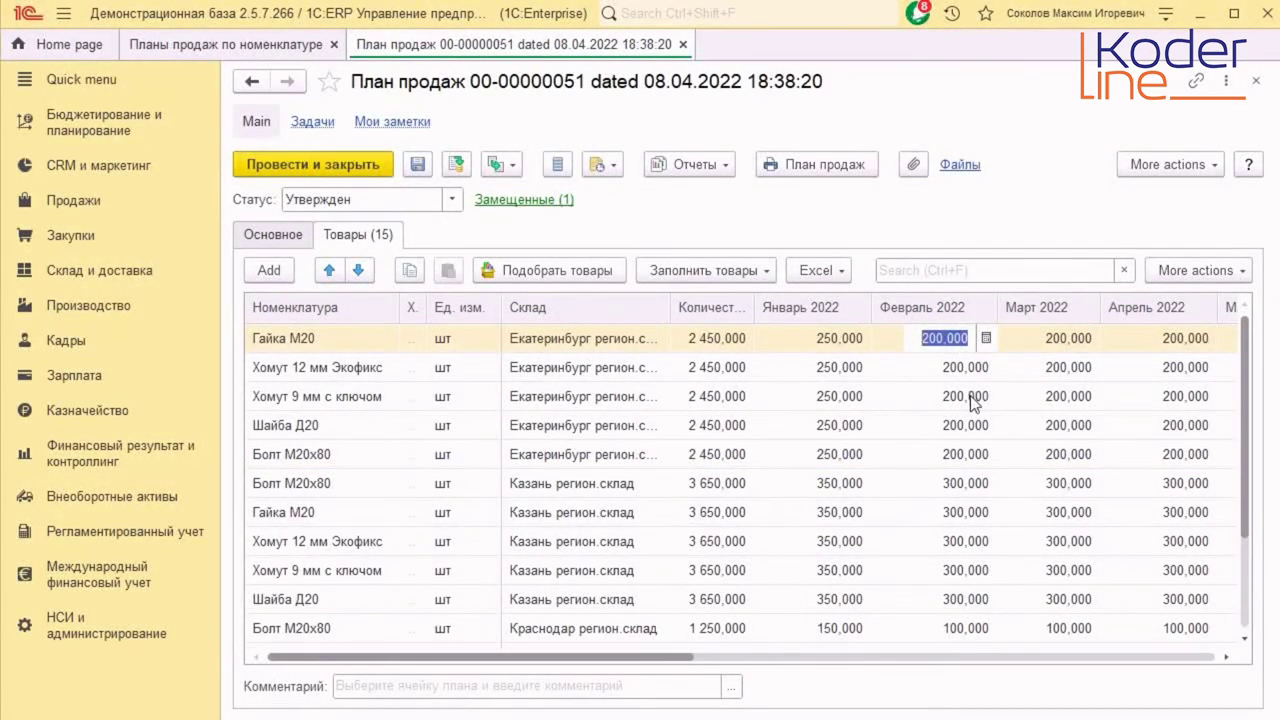
{"action": "left_click", "coordinate": [858, 342]}
{"action": "left_click", "coordinate": [921, 350]}
{"action": "left_click", "coordinate": [921, 356]}
{"action": "type", "text": "250"}
{"action": "left_click_drag", "start_coordinate": [911, 338], "coordinate": [1011, 333]}
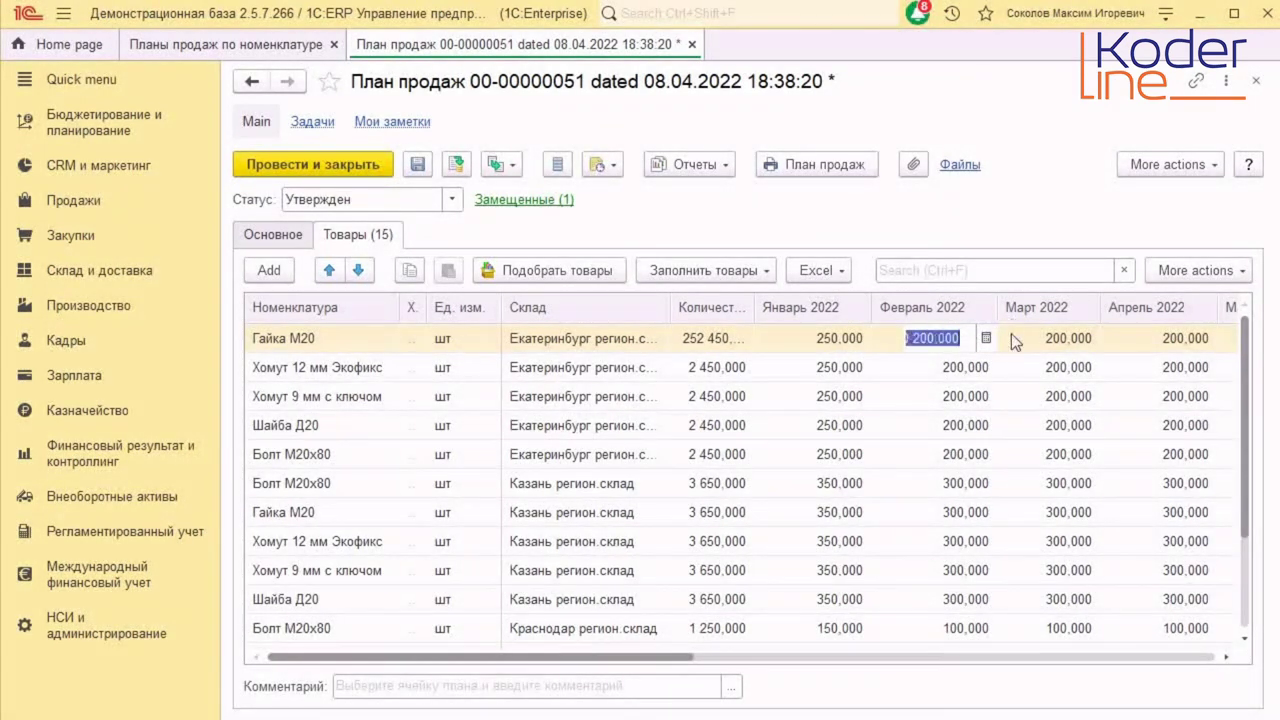
{"action": "type", "text": "25"}
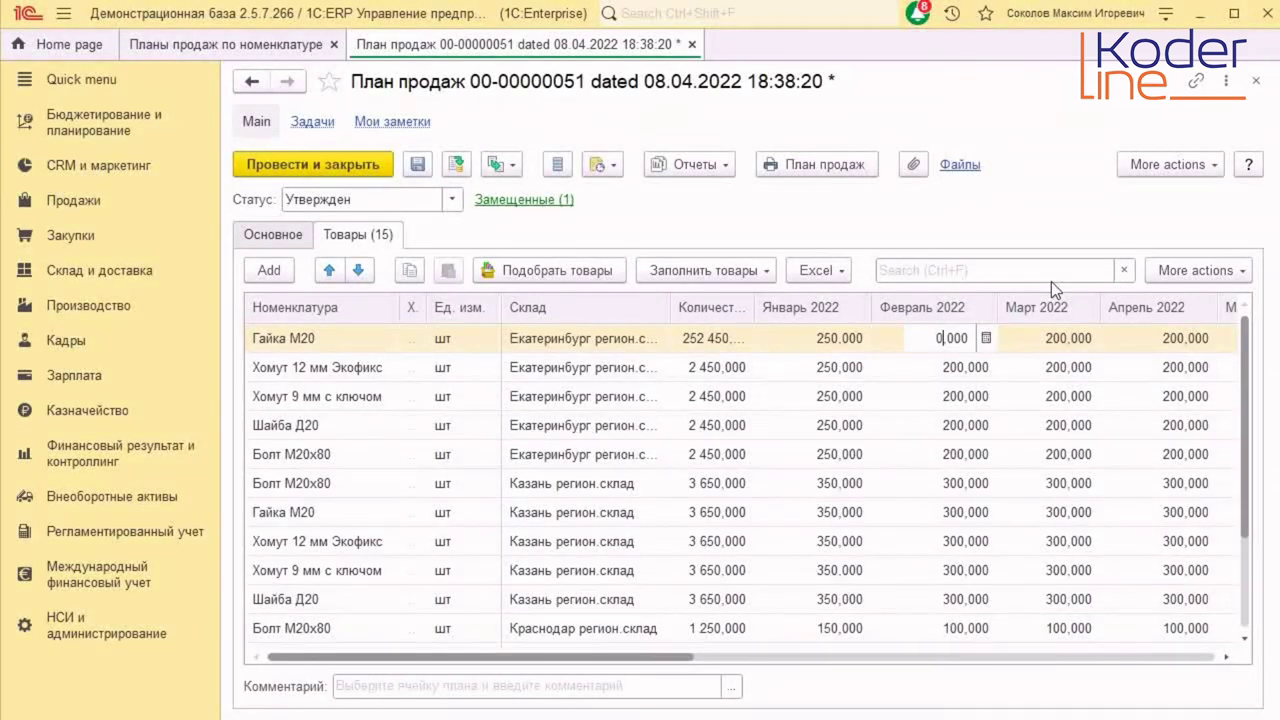
{"action": "type", "text": "0"}
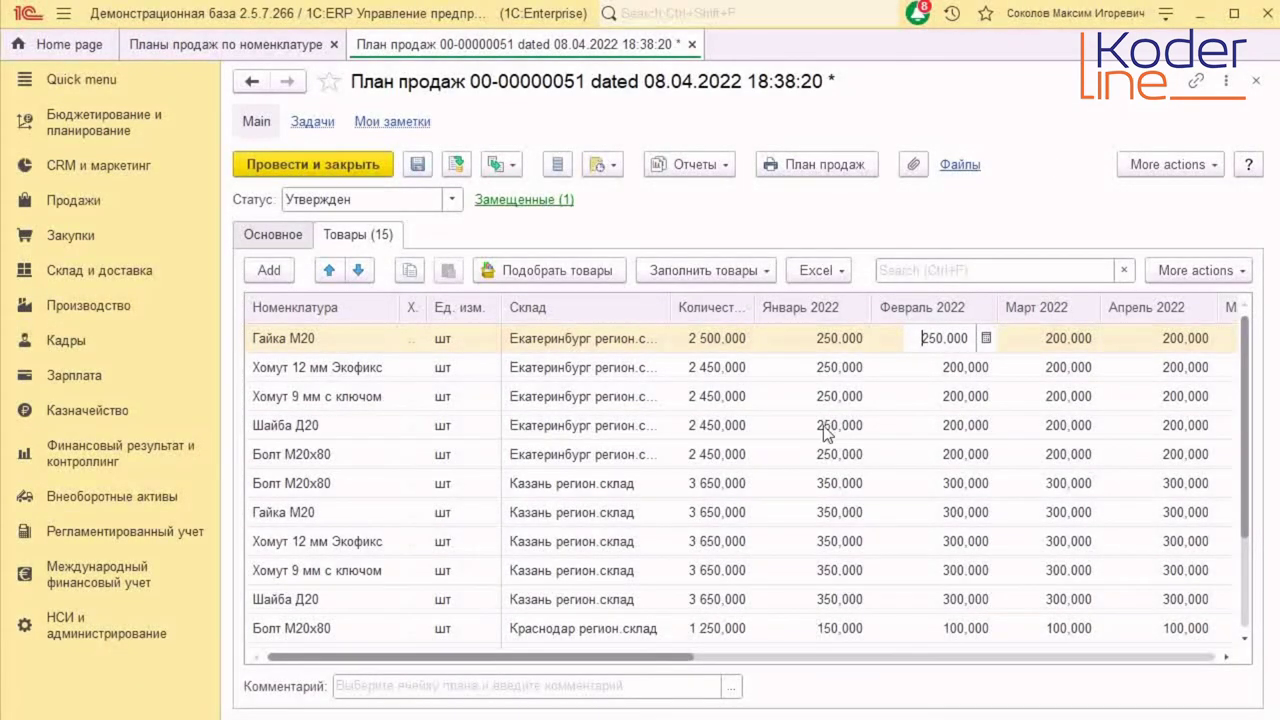
- Set the February 2022 quantity of the other four Екатеринбург warehouse goods to 250
{"action": "double_click", "coordinate": [922, 368]}
{"action": "type", "text": "250"}
{"action": "double_click", "coordinate": [928, 398]}
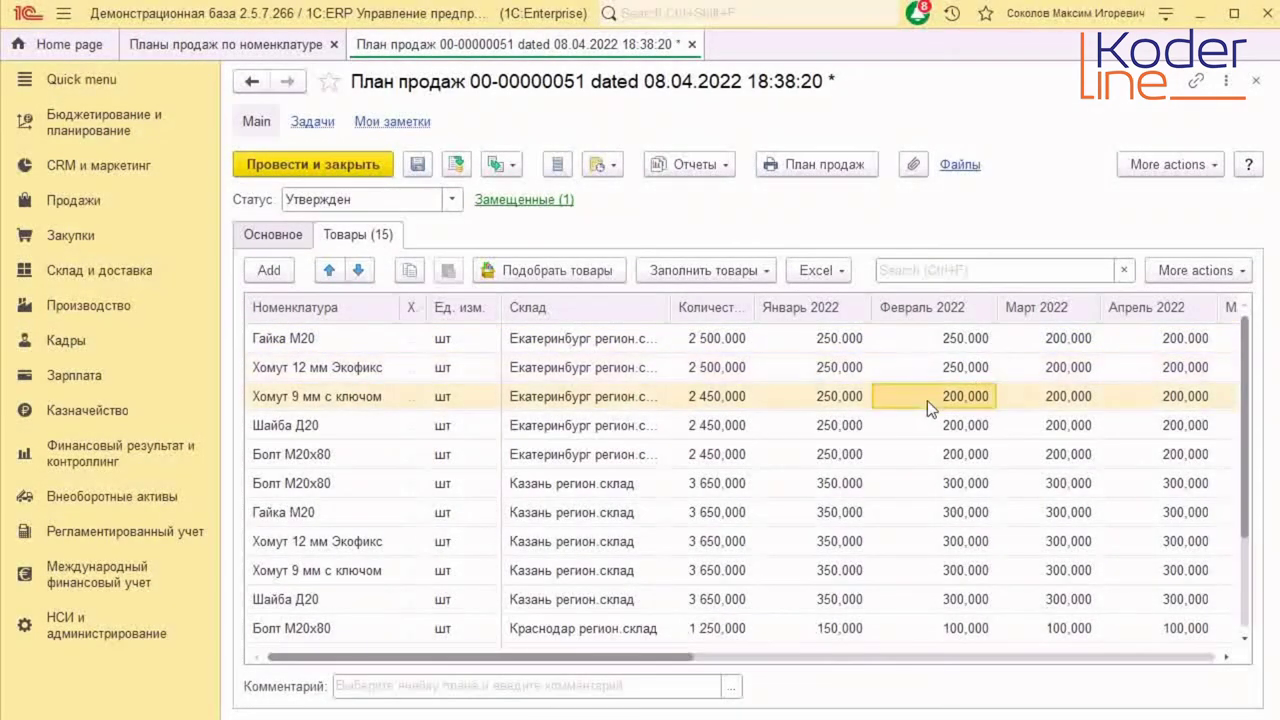
{"action": "type", "text": "250"}
{"action": "double_click", "coordinate": [924, 428]}
{"action": "type", "text": "250"}
{"action": "double_click", "coordinate": [920, 455]}
{"action": "type", "text": "250"}
- Set the February 2022 quantity of all five Казань регион.склад goods to 350
{"action": "left_click", "coordinate": [846, 493]}
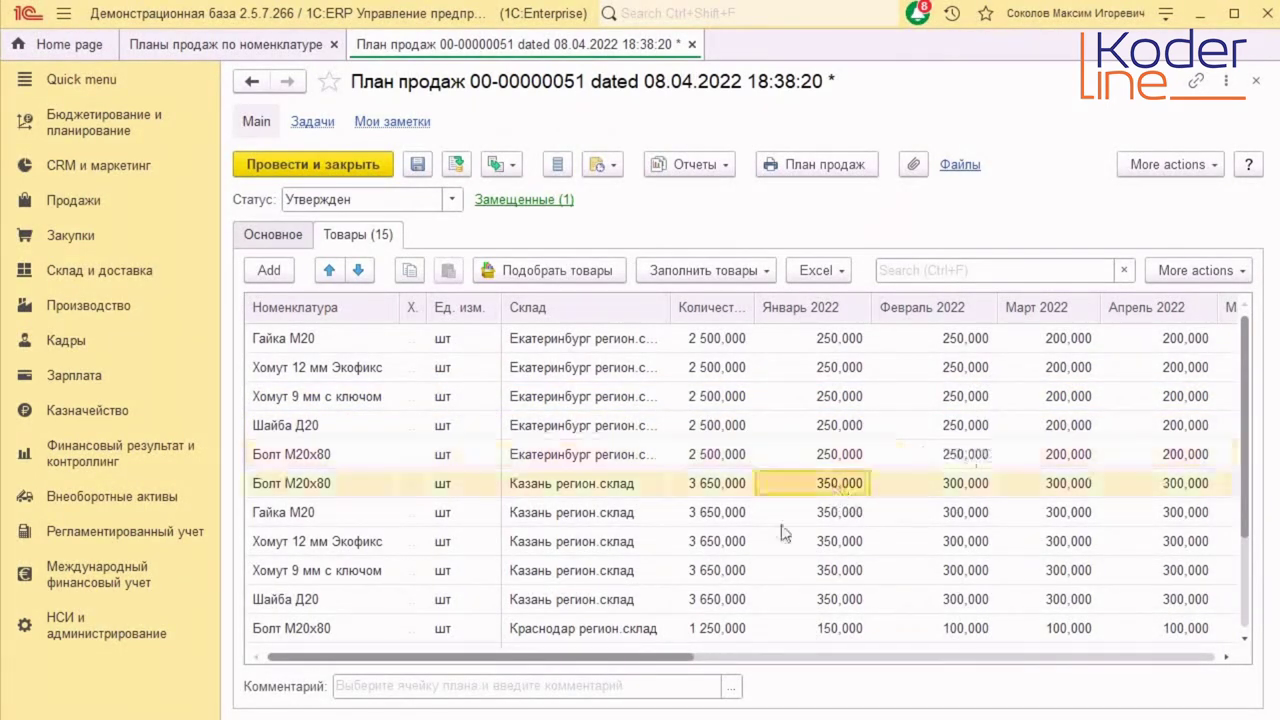
{"action": "double_click", "coordinate": [933, 483]}
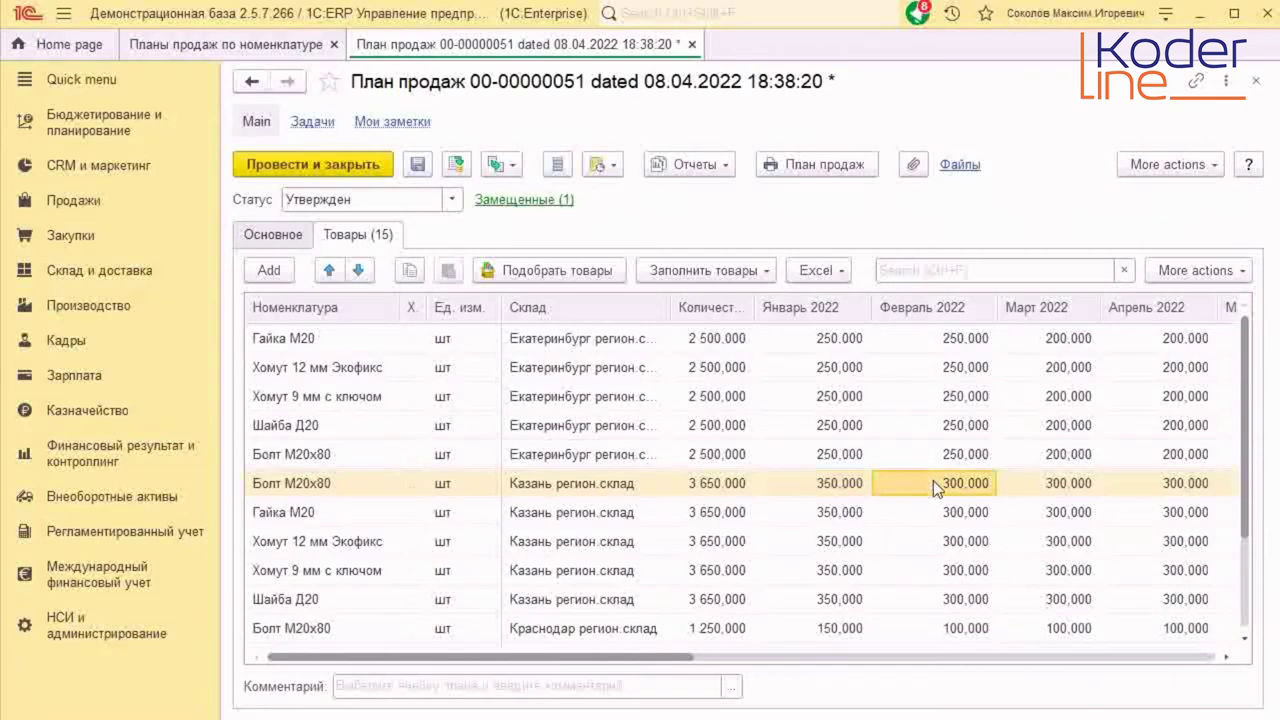
{"action": "type", "text": "350"}
{"action": "double_click", "coordinate": [934, 514]}
{"action": "type", "text": "350"}
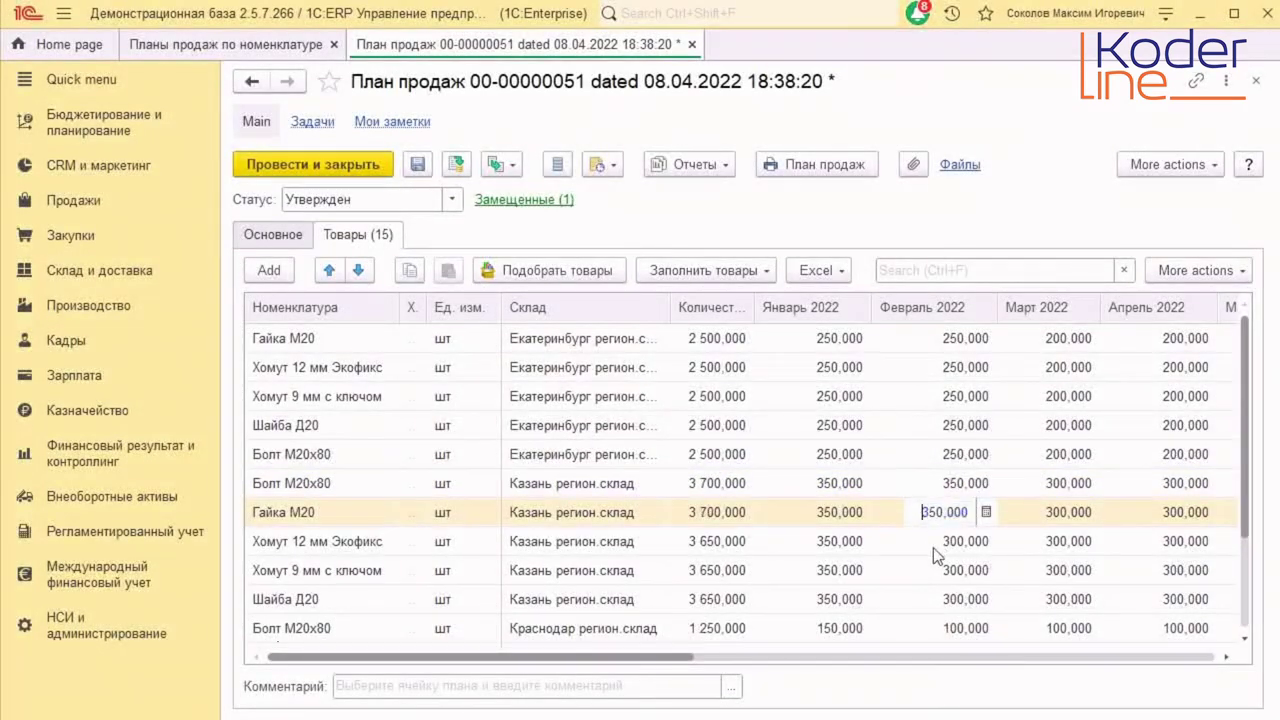
{"action": "left_click", "coordinate": [939, 543]}
{"action": "double_click", "coordinate": [940, 543]}
{"action": "type", "text": "350"}
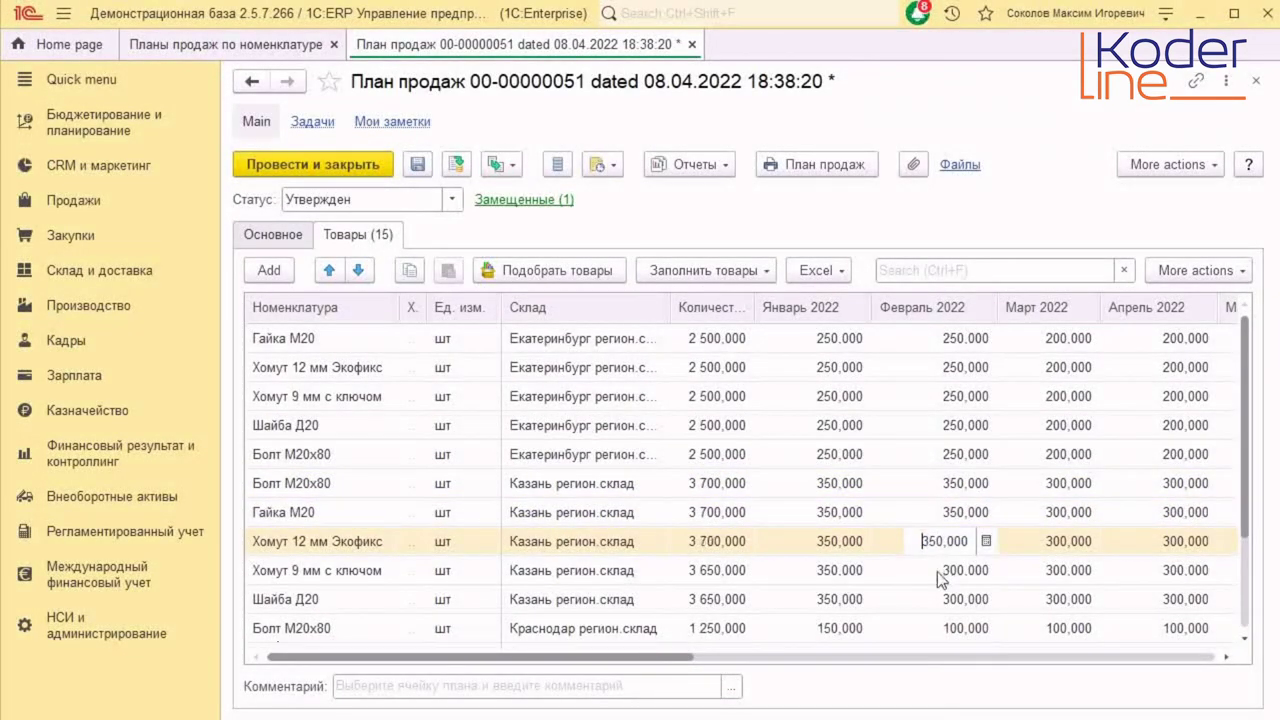
{"action": "left_click", "coordinate": [942, 570]}
{"action": "double_click", "coordinate": [942, 570]}
{"action": "type", "text": "350"}
{"action": "left_click", "coordinate": [948, 599]}
{"action": "double_click", "coordinate": [948, 599]}
{"action": "type", "text": "350"}
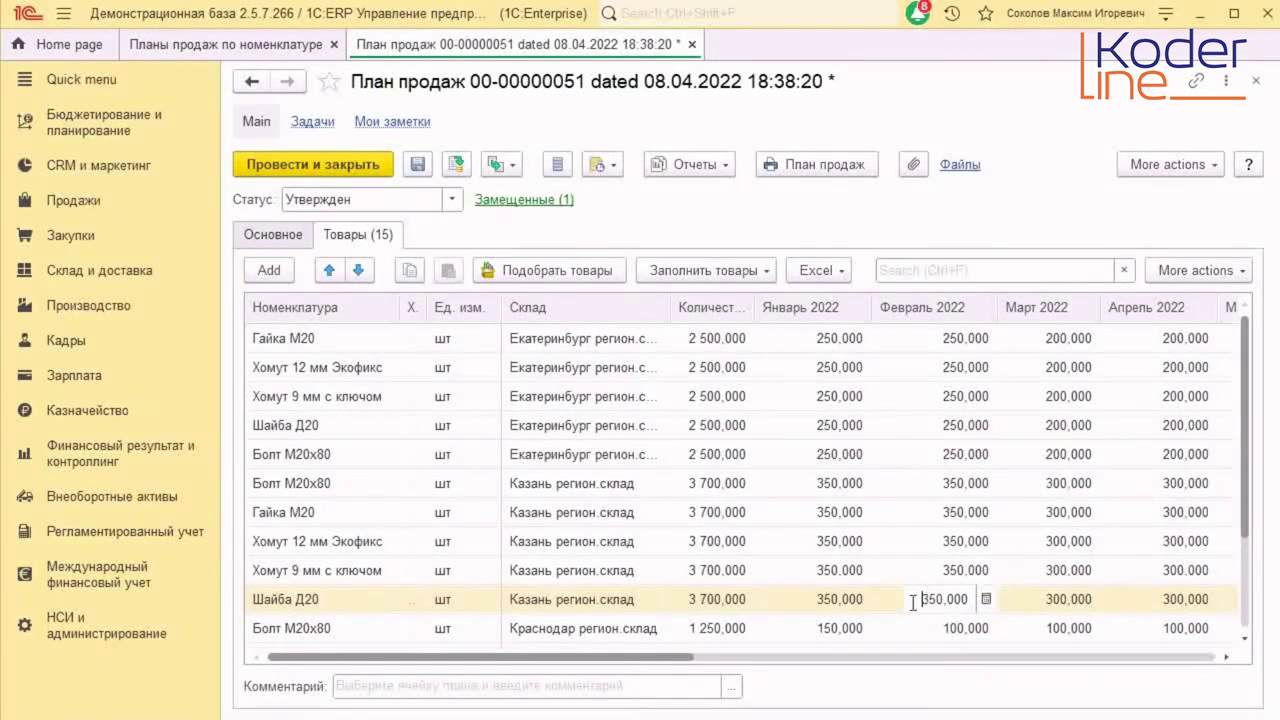
- Set the February 2022 quantity of all five Краснодар регион.склад goods to 150, and post and close the plan
{"action": "scroll", "coordinate": [934, 600], "scroll_direction": "down", "scroll_amount": 2}
{"action": "left_click", "coordinate": [825, 517]}
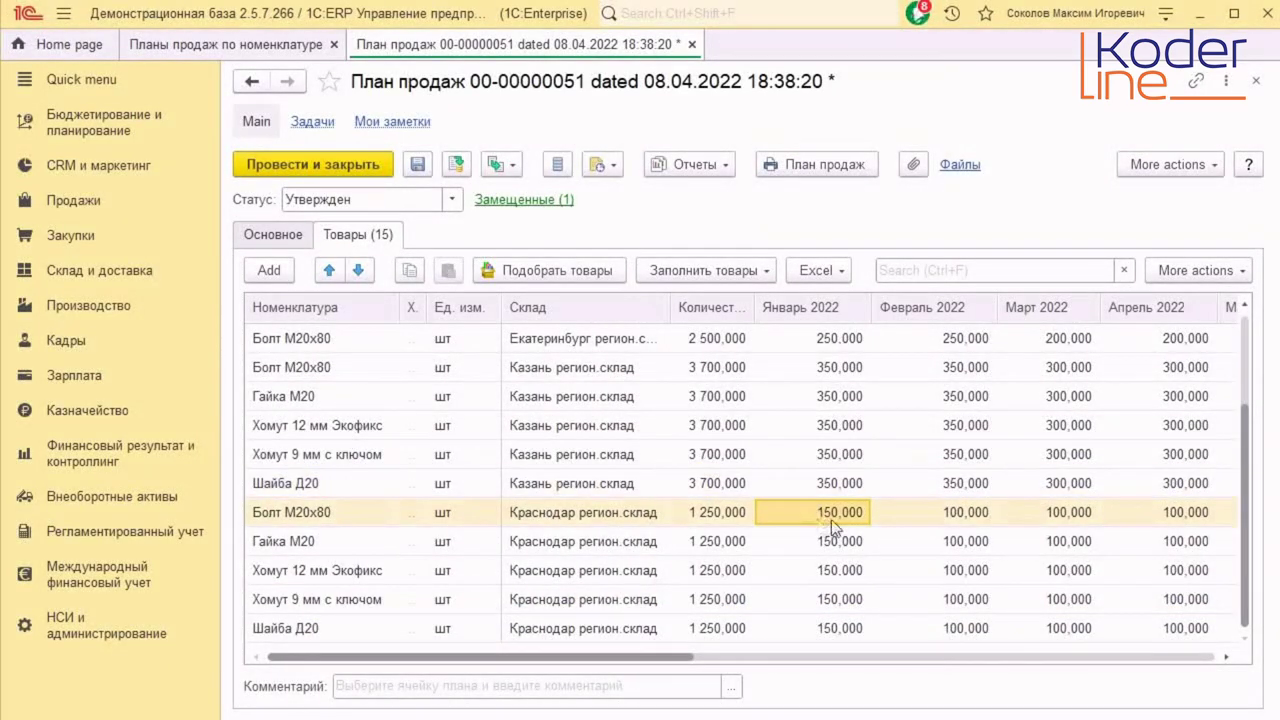
{"action": "double_click", "coordinate": [965, 521]}
{"action": "type", "text": "150"}
{"action": "left_click", "coordinate": [958, 551]}
{"action": "double_click", "coordinate": [958, 551]}
{"action": "type", "text": "150"}
{"action": "double_click", "coordinate": [953, 572]}
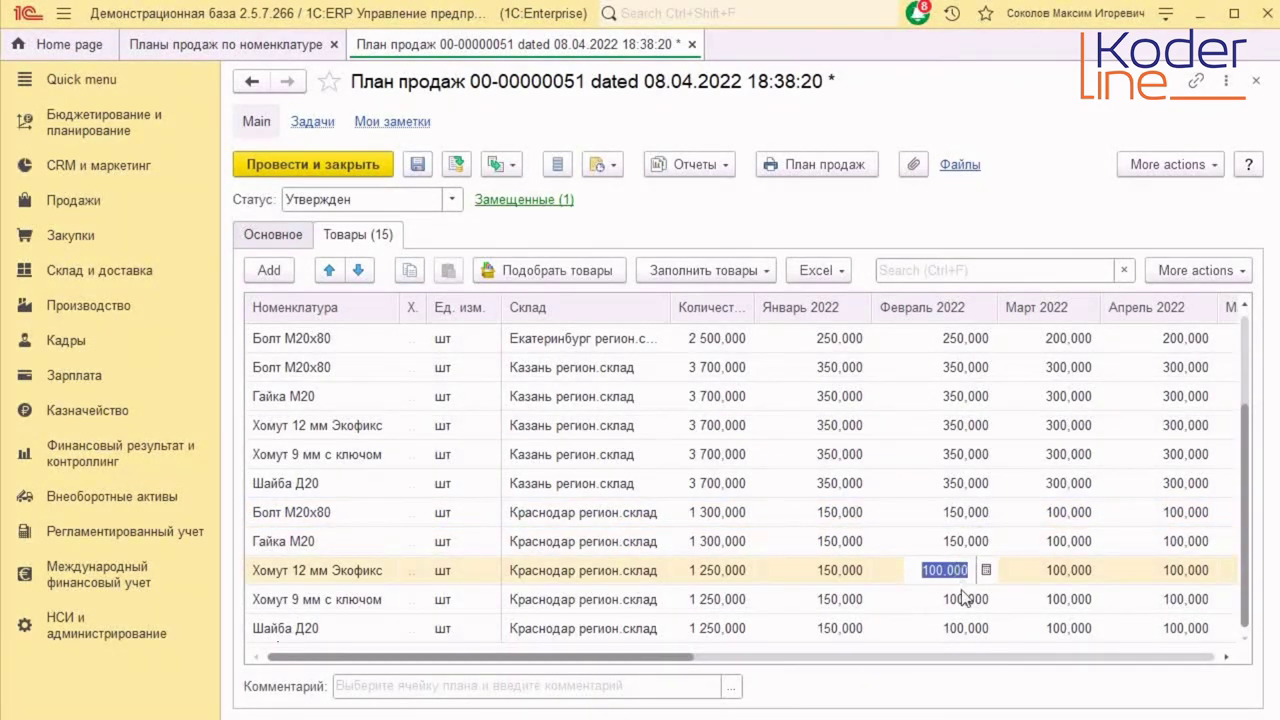
{"action": "type", "text": "150"}
{"action": "left_click", "coordinate": [952, 602]}
{"action": "double_click", "coordinate": [955, 602]}
{"action": "type", "text": "150"}
{"action": "left_click", "coordinate": [965, 628]}
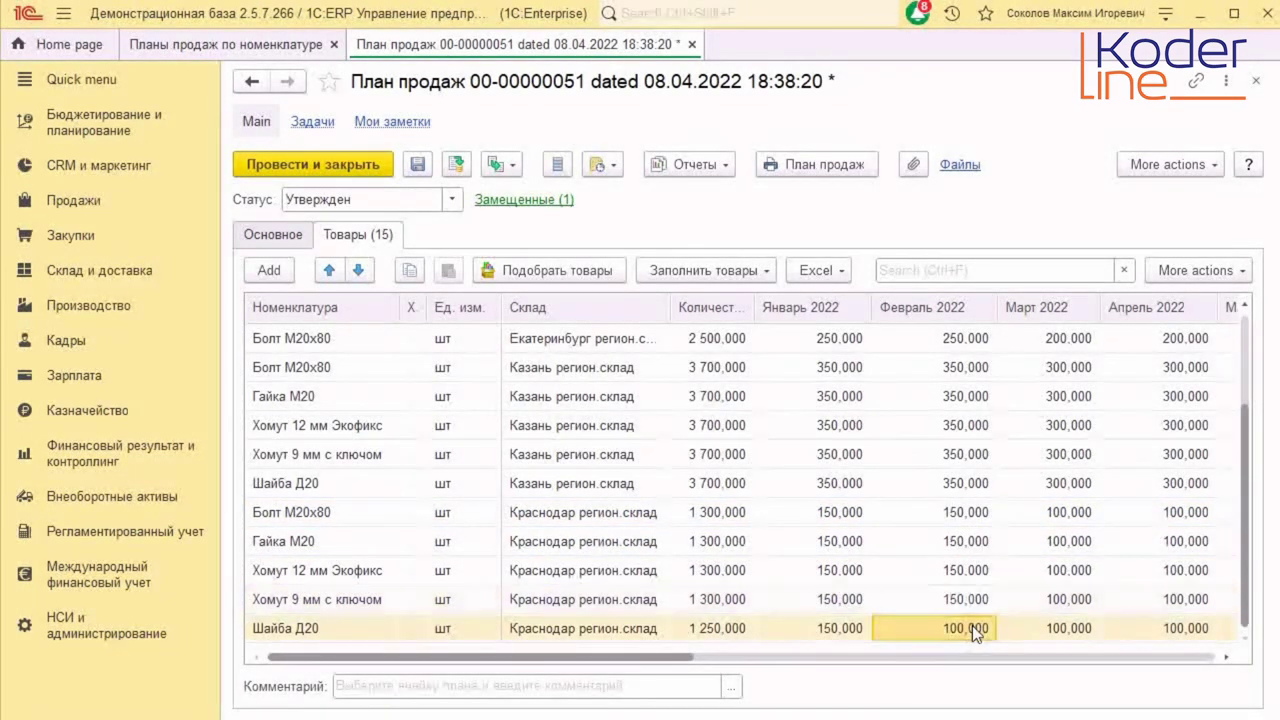
{"action": "double_click", "coordinate": [965, 628]}
{"action": "type", "text": "150"}
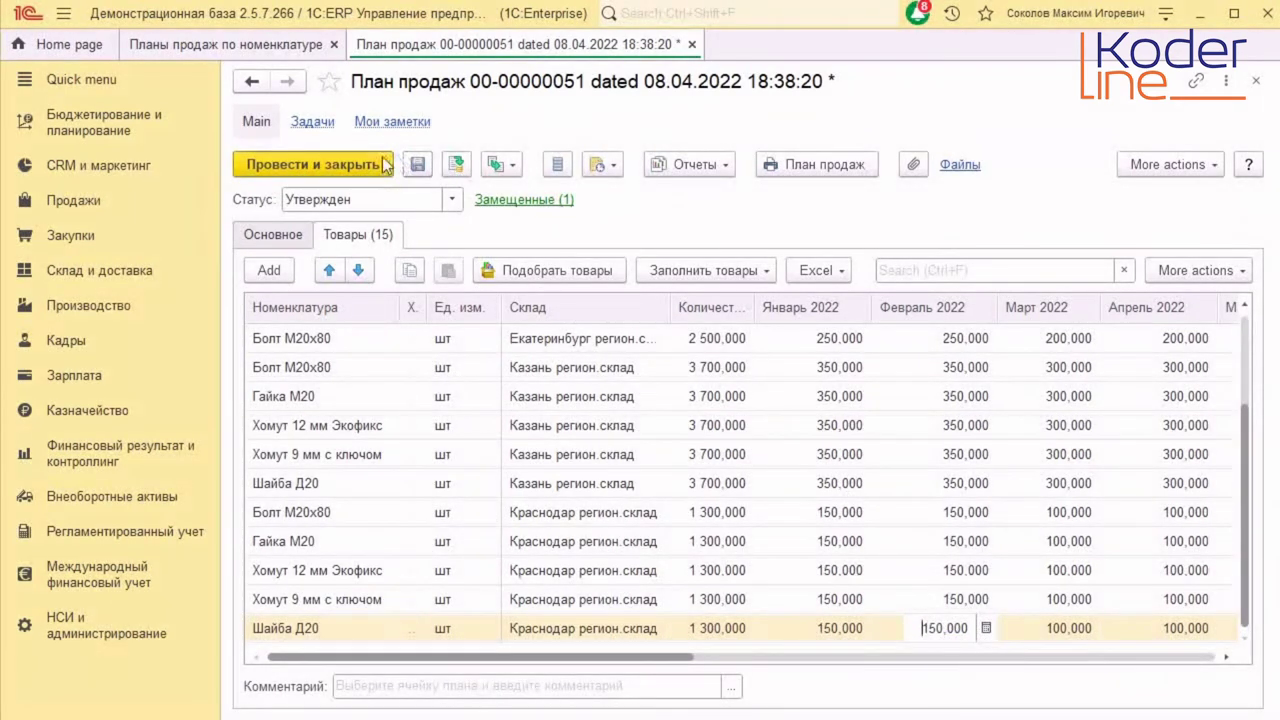
{"action": "left_click", "coordinate": [455, 166]}
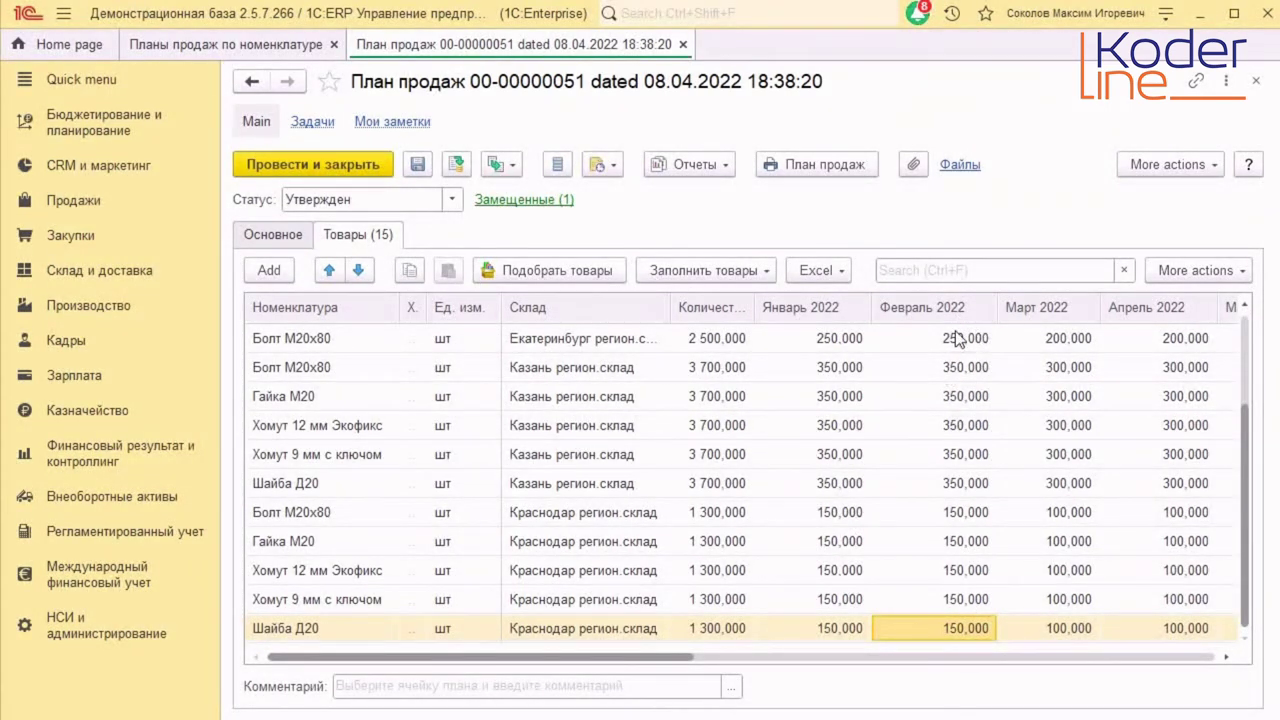
{"action": "left_click", "coordinate": [1256, 80]}
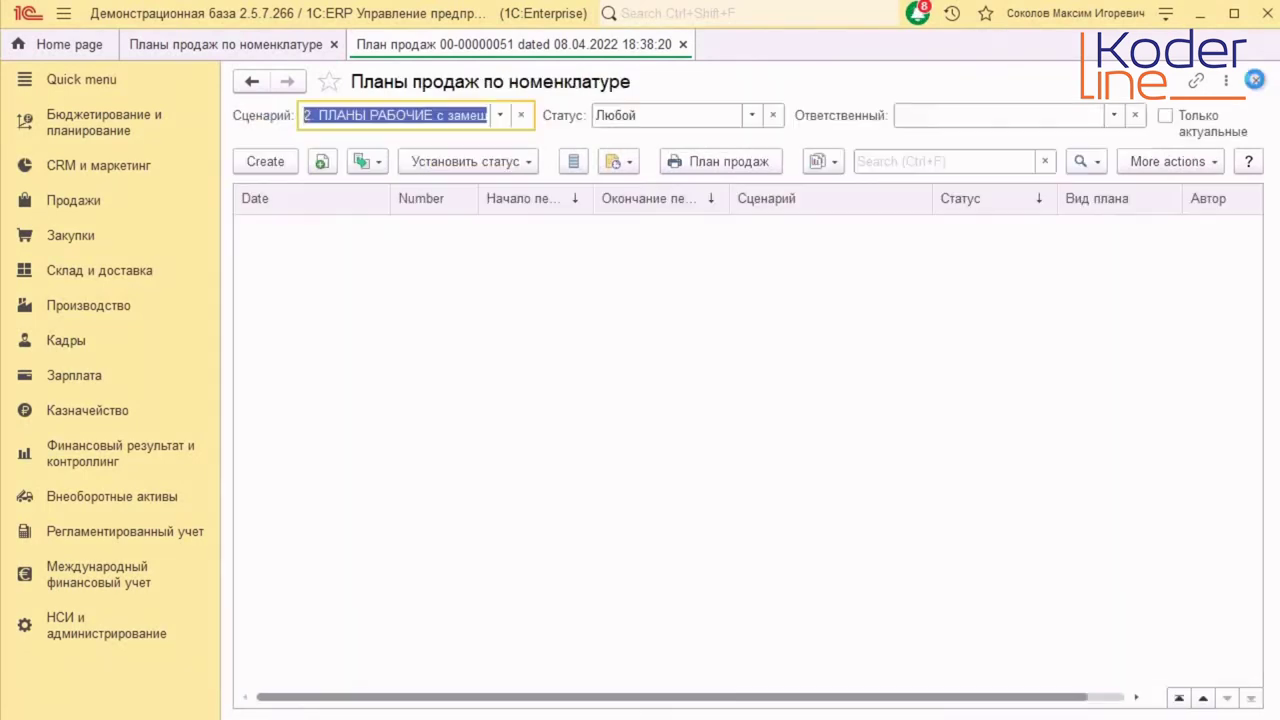
{"action": "left_click", "coordinate": [501, 116]}
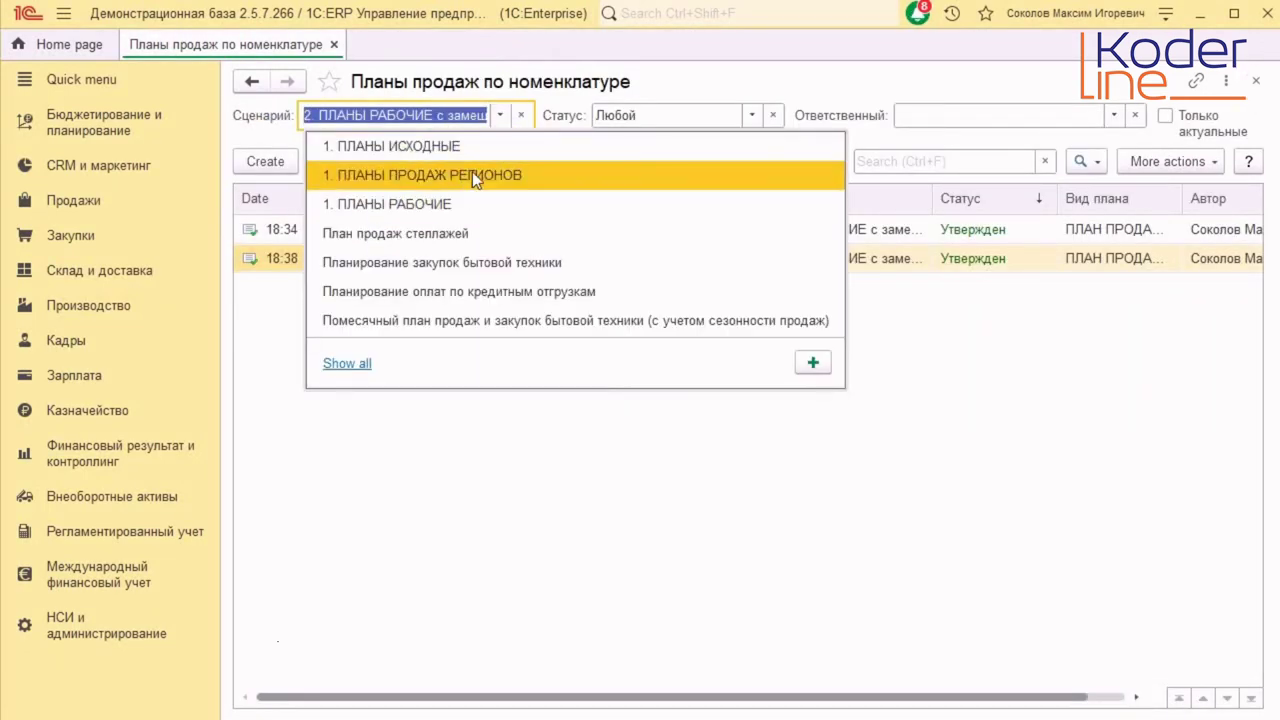
{"action": "left_click", "coordinate": [472, 174]}
{"action": "left_click", "coordinate": [266, 161]}
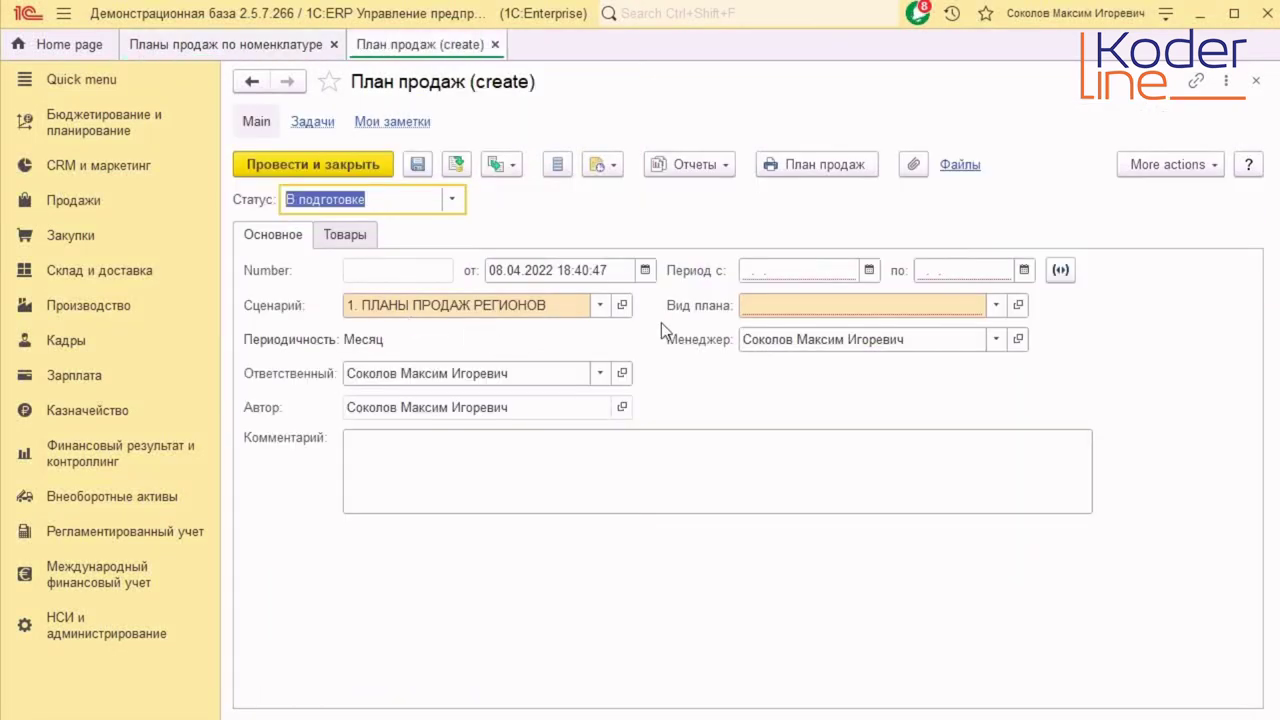
{"action": "left_click", "coordinate": [997, 302]}
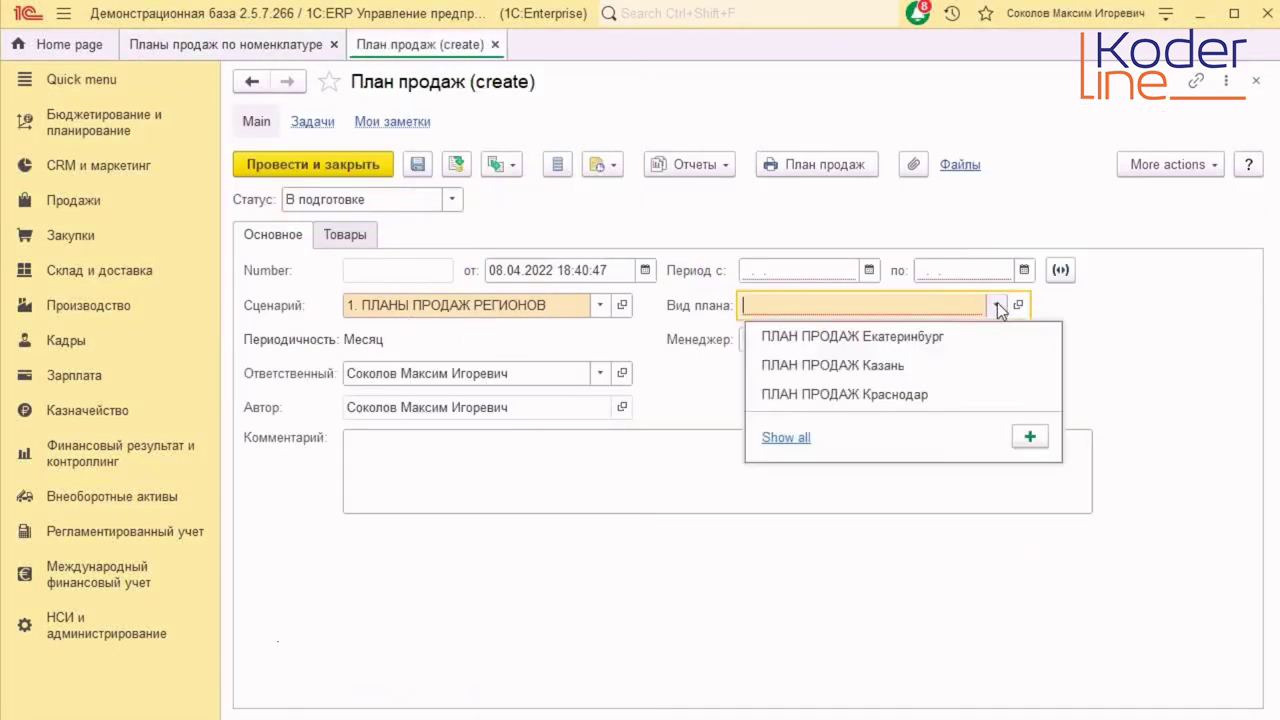
{"action": "left_click", "coordinate": [923, 336]}
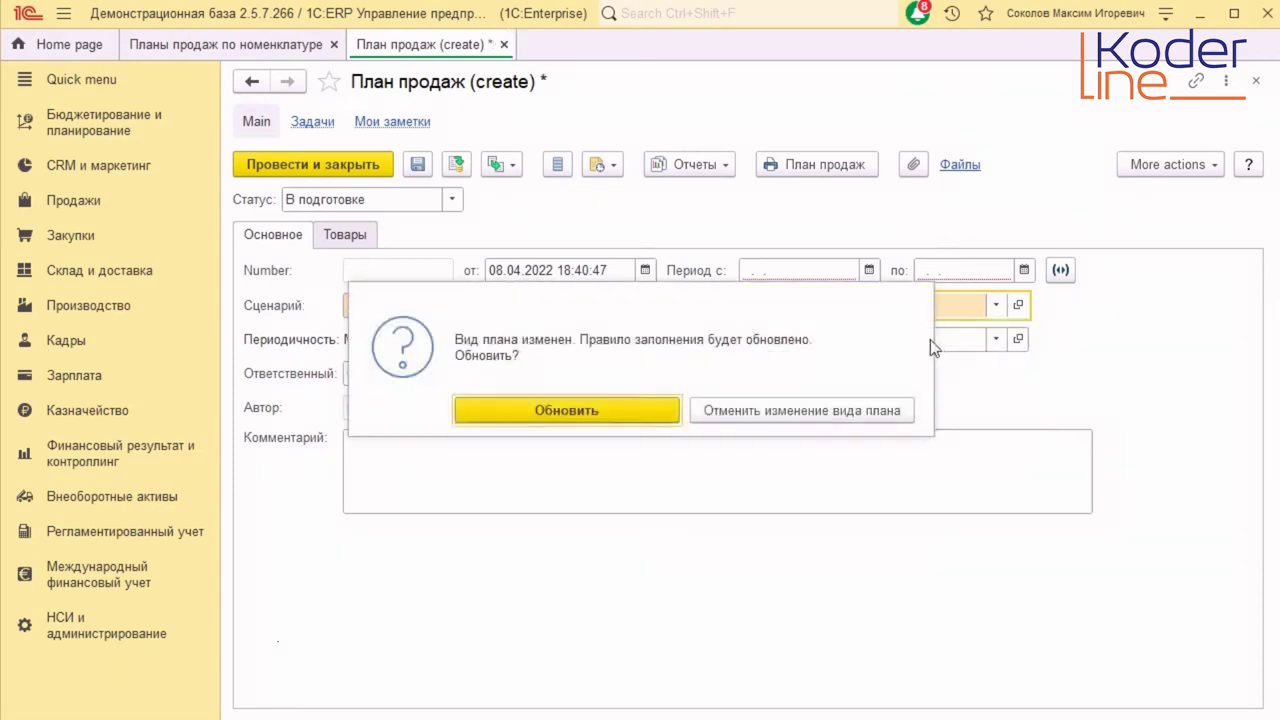
{"action": "left_click", "coordinate": [617, 412]}
{"action": "left_click", "coordinate": [1037, 339]}
{"action": "double_click", "coordinate": [597, 280]}
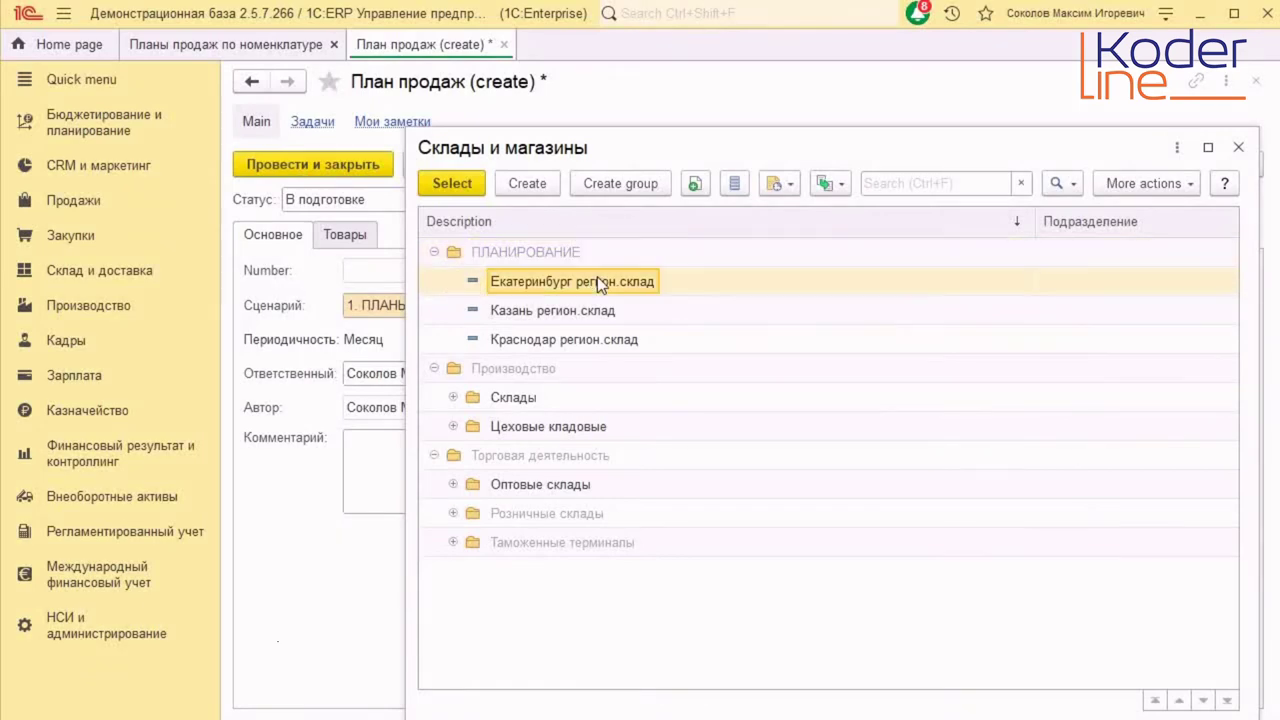
{"action": "left_click", "coordinate": [1103, 271]}
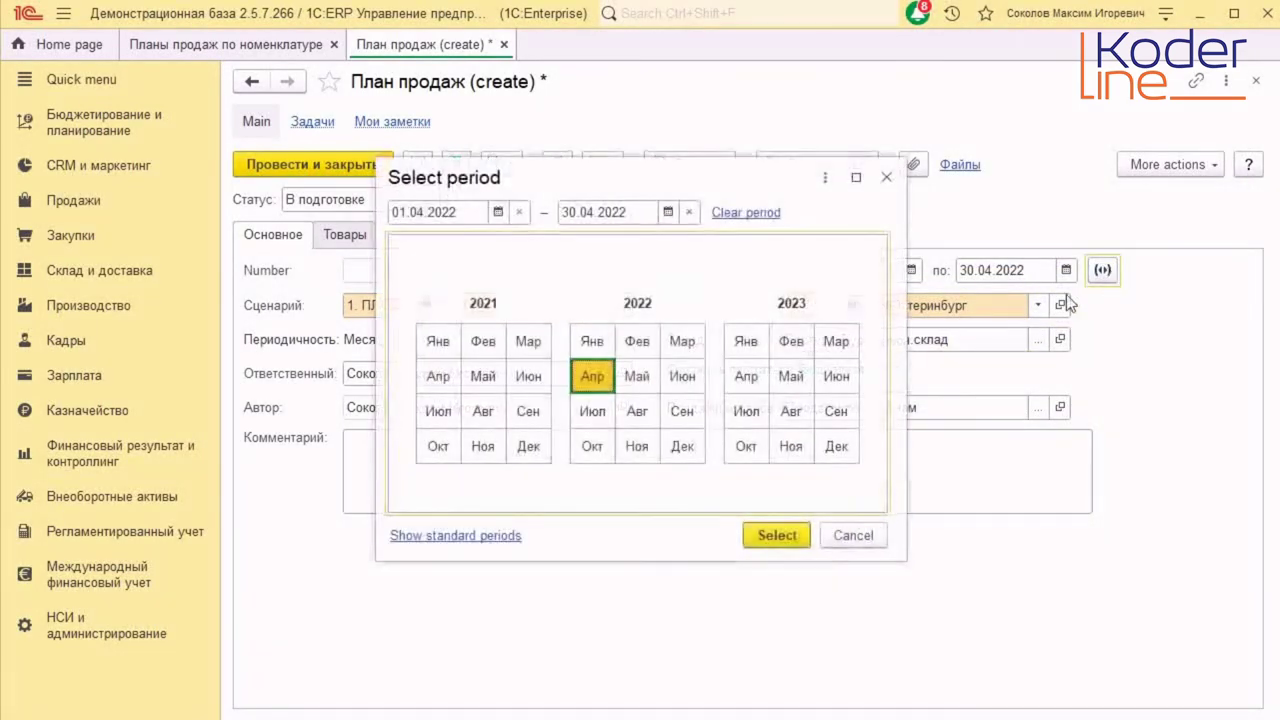
{"action": "left_click", "coordinate": [592, 341]}
{"action": "left_click", "coordinate": [682, 446]}
{"action": "left_click", "coordinate": [776, 535]}
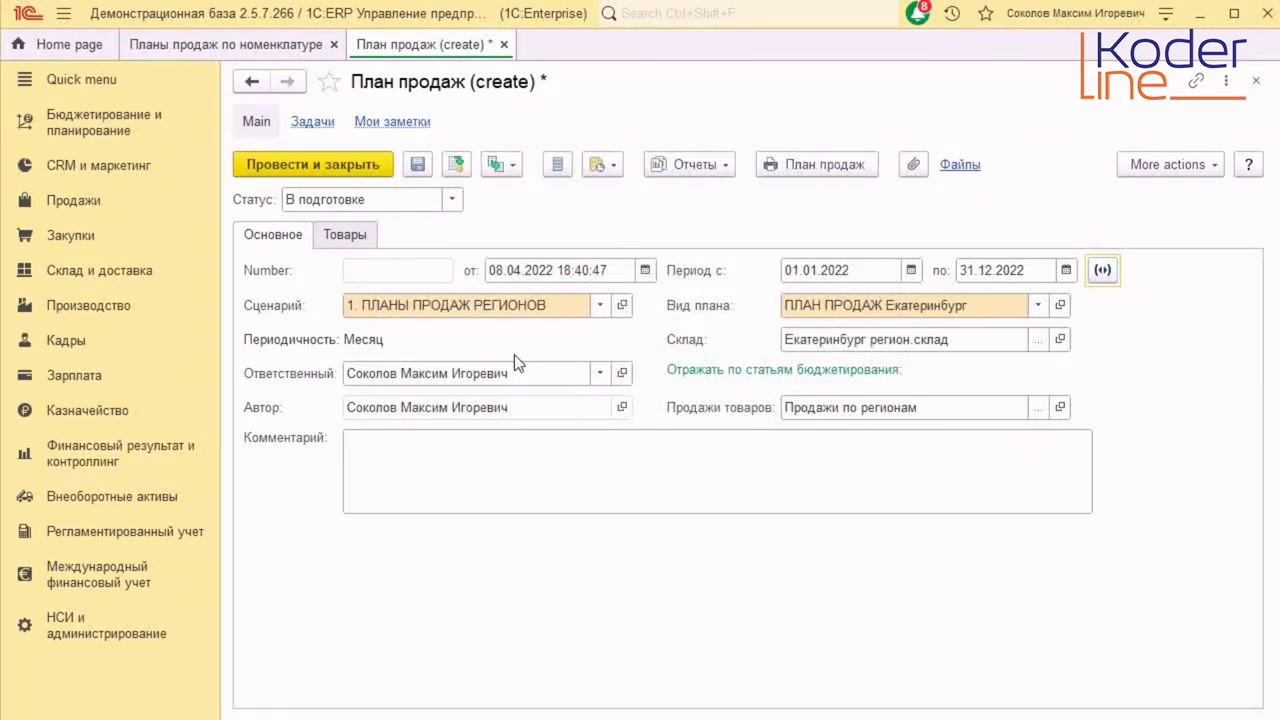
{"action": "left_click", "coordinate": [343, 235]}
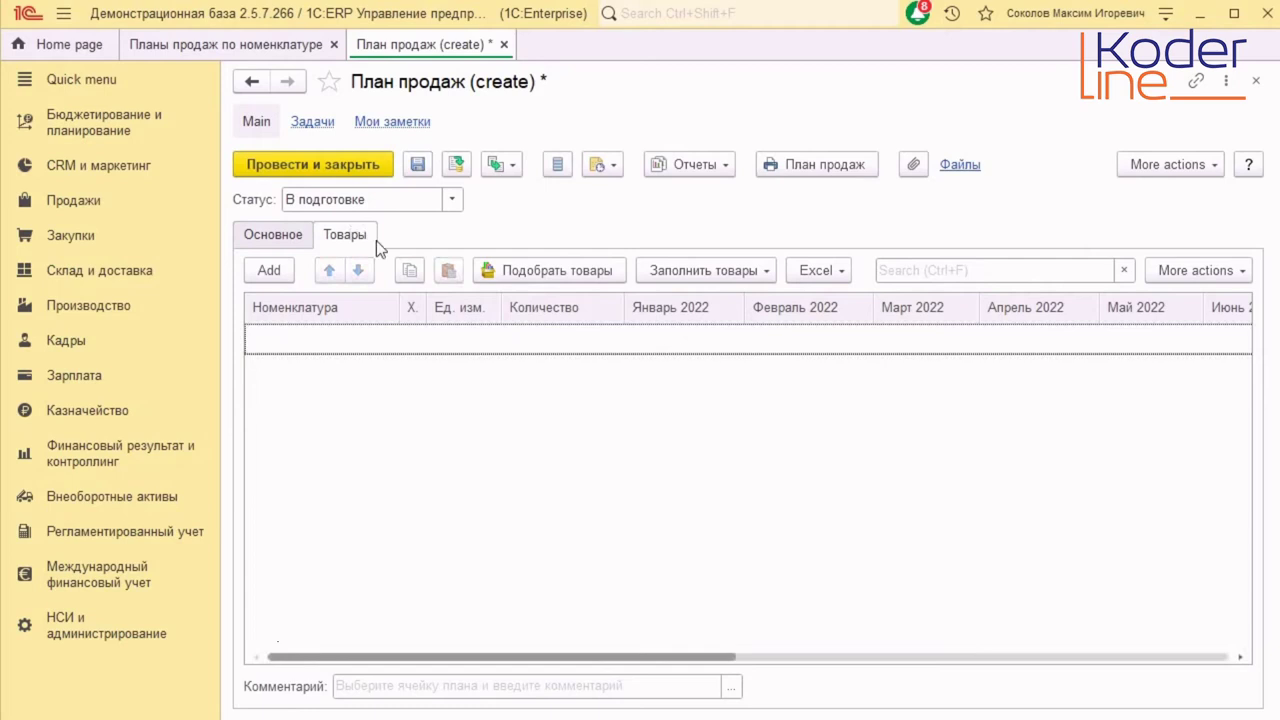
{"action": "left_click", "coordinate": [688, 270]}
{"action": "left_click", "coordinate": [704, 296]}
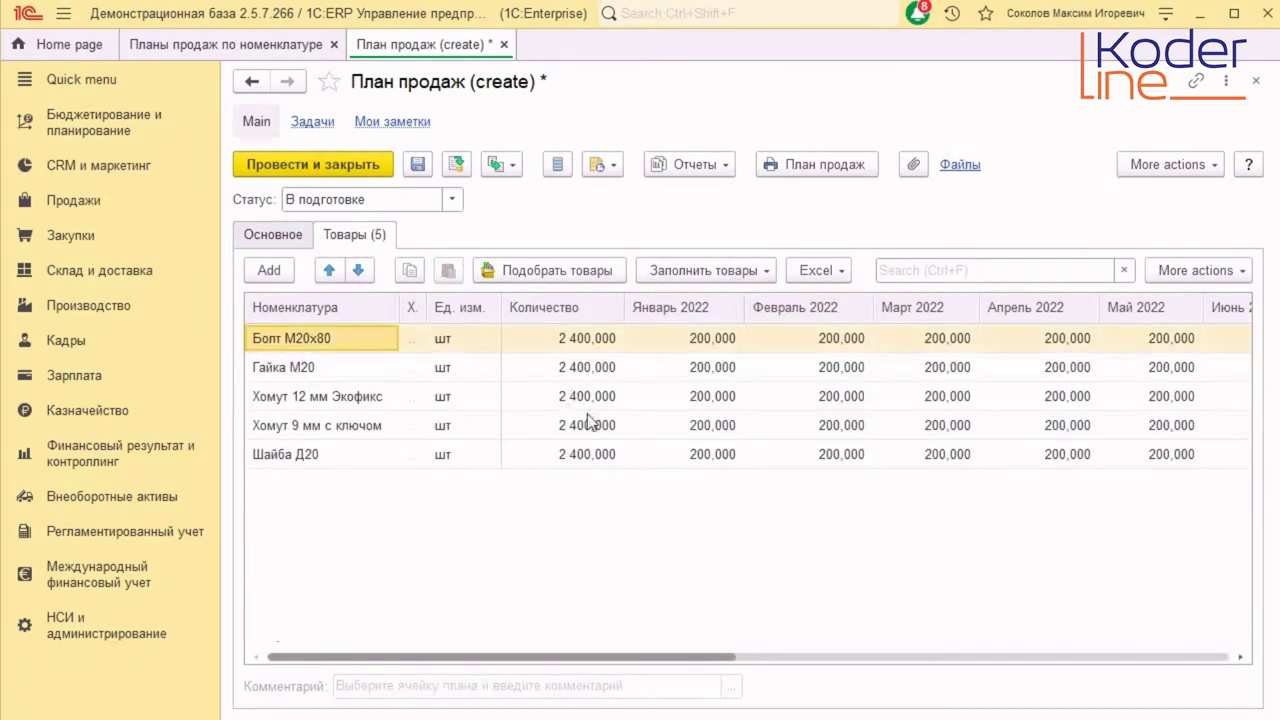
{"action": "left_click", "coordinate": [1257, 82]}
{"action": "left_click", "coordinate": [745, 409]}
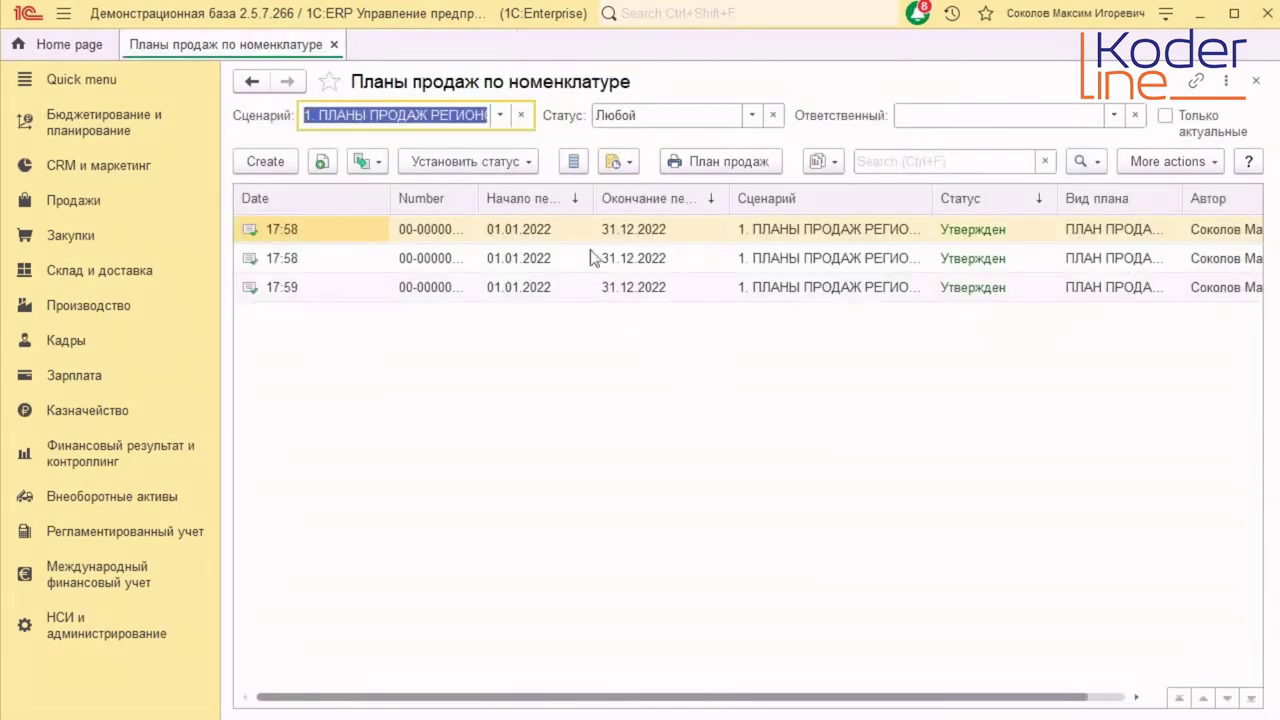
- Filter the sales plan list by the scenario 2. ПЛАНЫ ПРОДАЖ РЕГИОНОВ с замещением and adjust the date and scenario column widths
{"action": "left_click", "coordinate": [499, 115]}
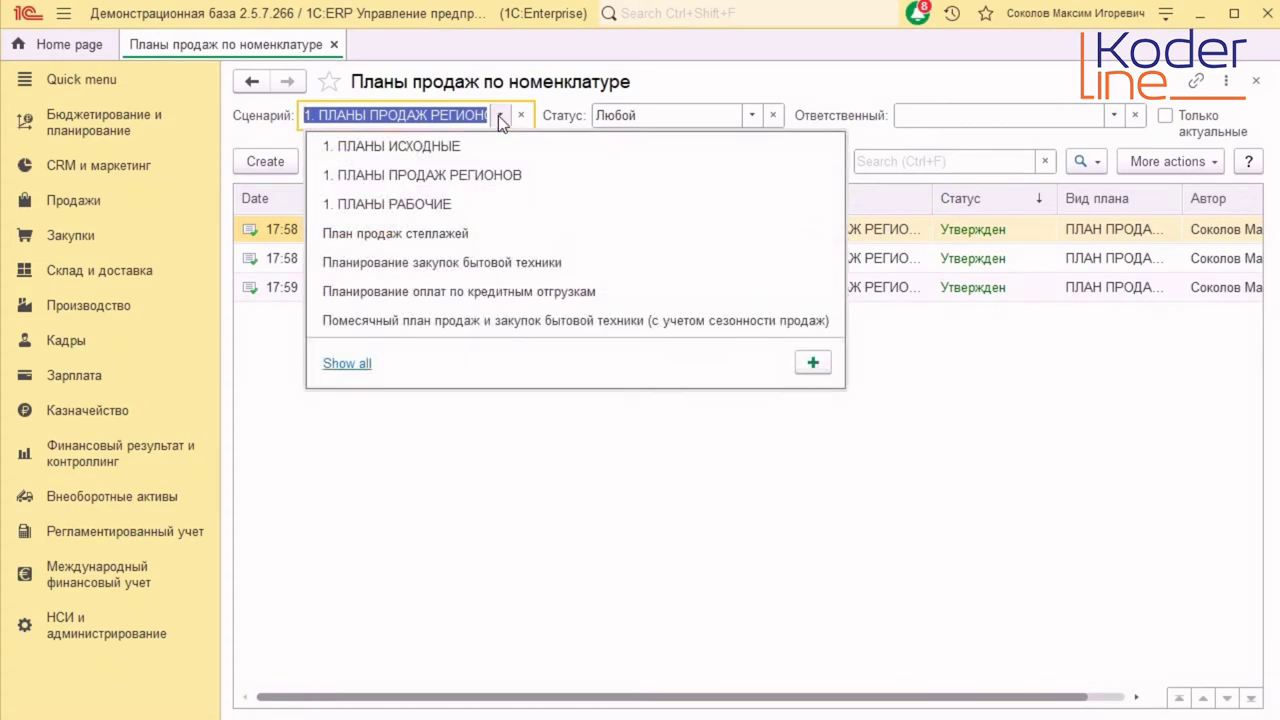
{"action": "left_click", "coordinate": [340, 363]}
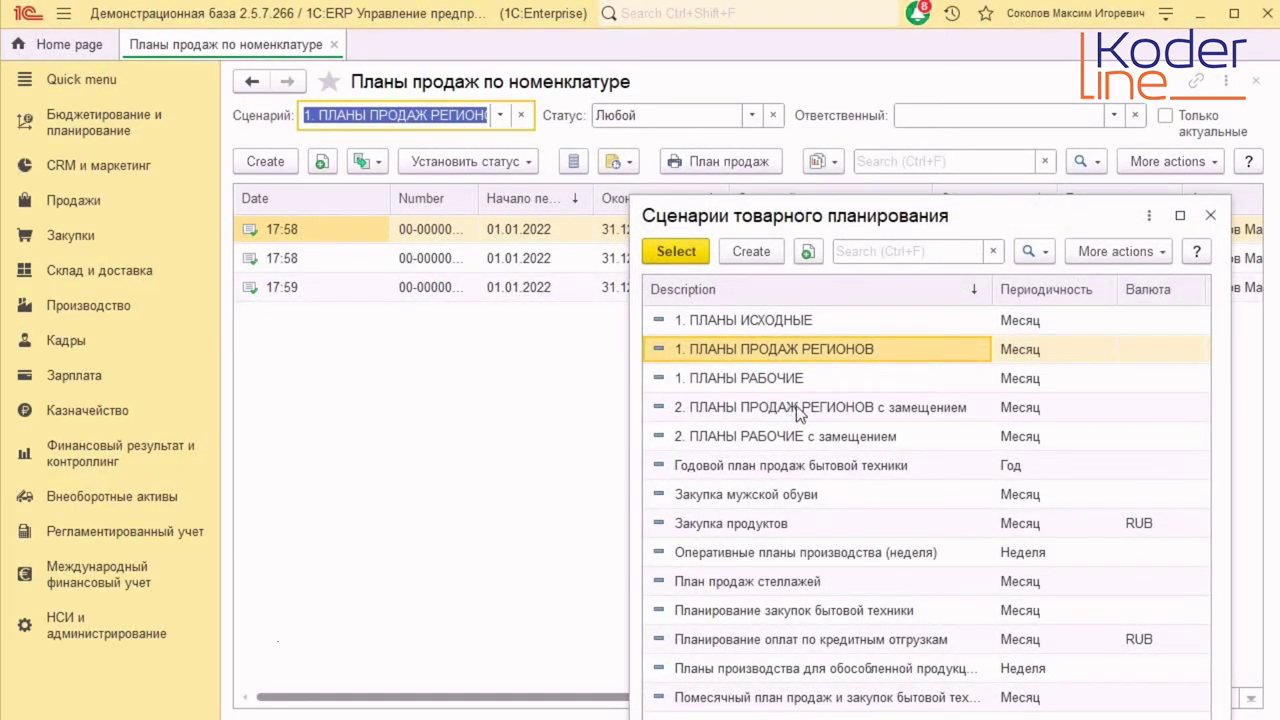
{"action": "double_click", "coordinate": [798, 408]}
{"action": "left_click_drag", "start_coordinate": [396, 197], "coordinate": [346, 197]}
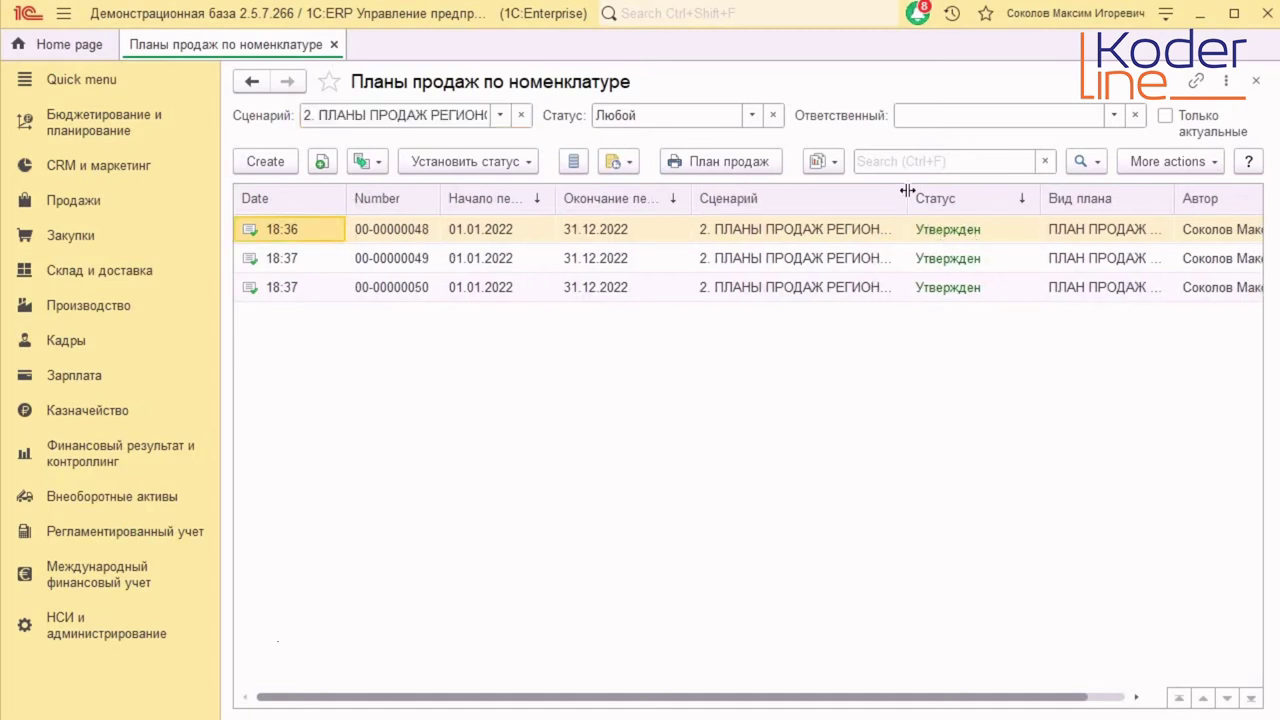
{"action": "left_click_drag", "start_coordinate": [907, 197], "coordinate": [930, 197]}
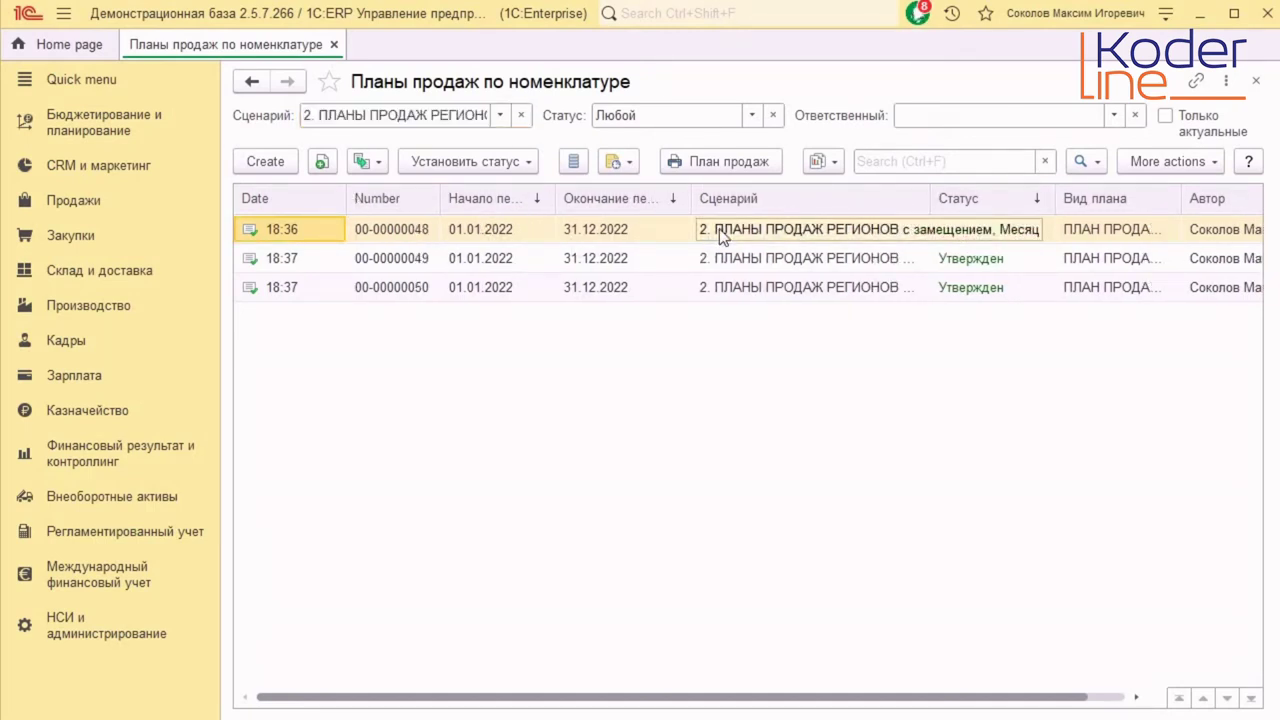
- Create a sales plan of kind ПЛАН ПРОДАЖ Екатеринбург with the filling rule updated and the warehouse Екатеринбург регион.склад
{"action": "left_click", "coordinate": [297, 166]}
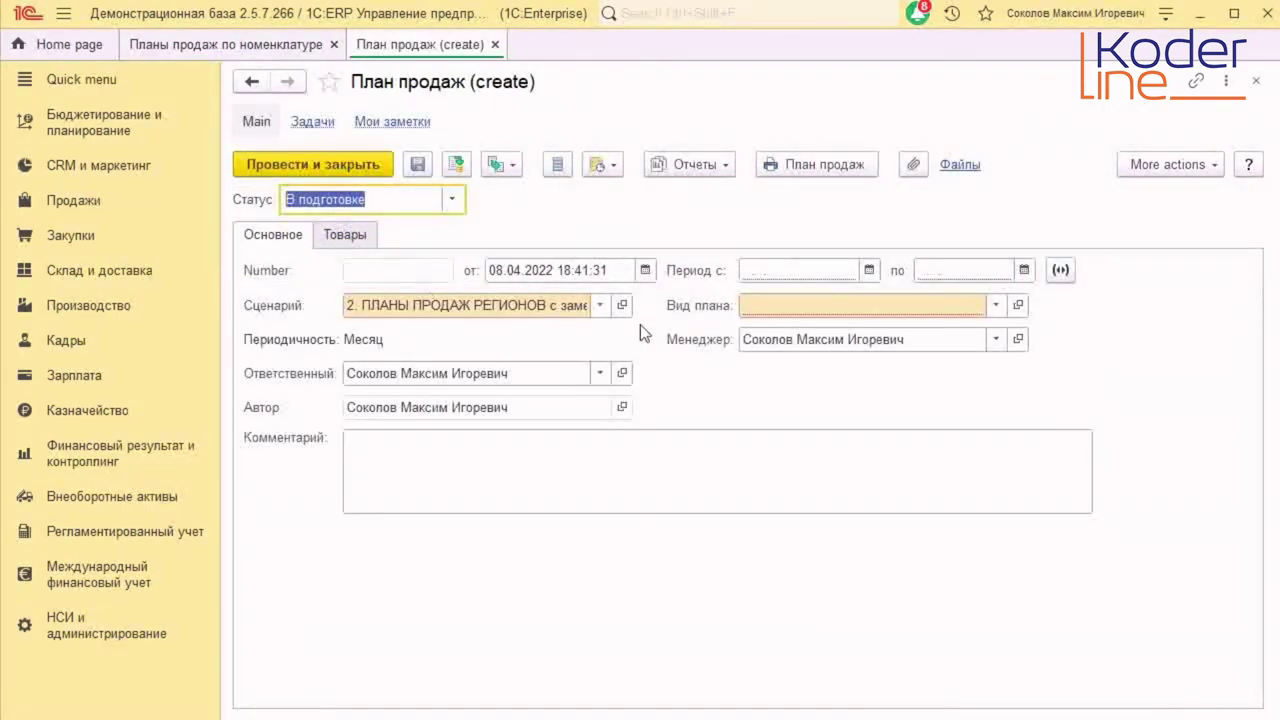
{"action": "left_click", "coordinate": [996, 305]}
{"action": "left_click", "coordinate": [920, 343]}
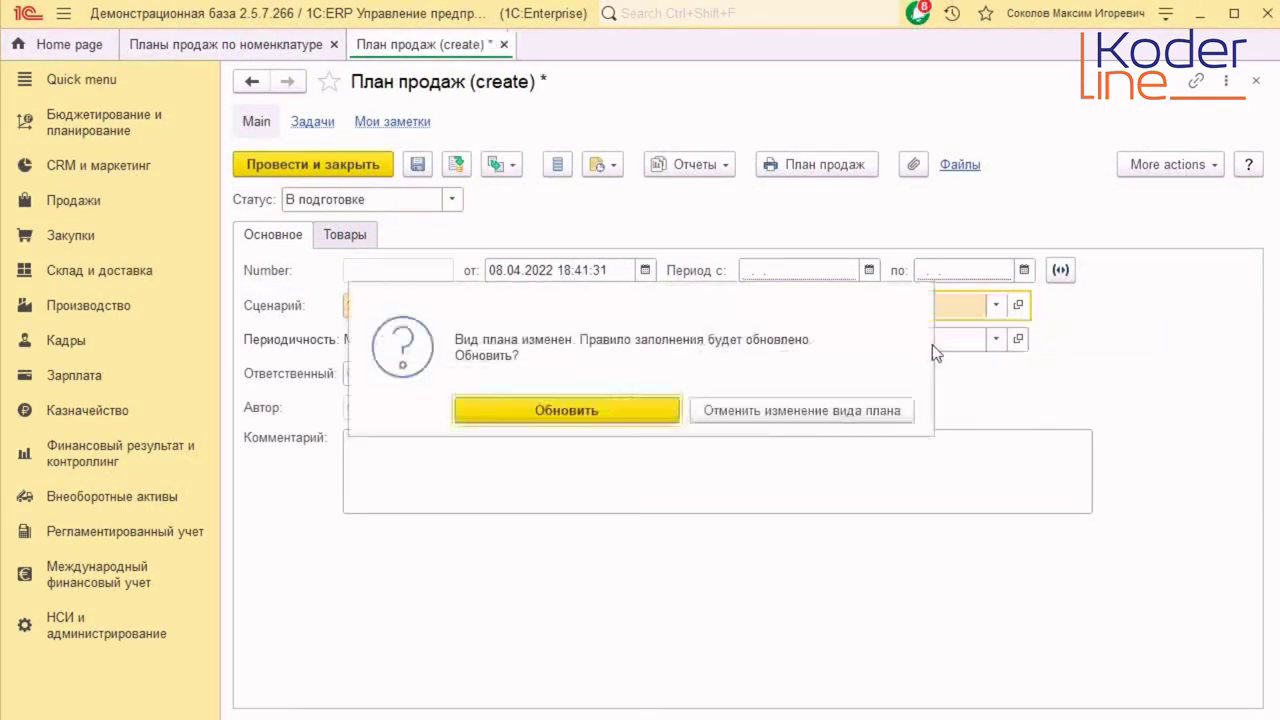
{"action": "left_click", "coordinate": [588, 411]}
{"action": "left_click", "coordinate": [1042, 337]}
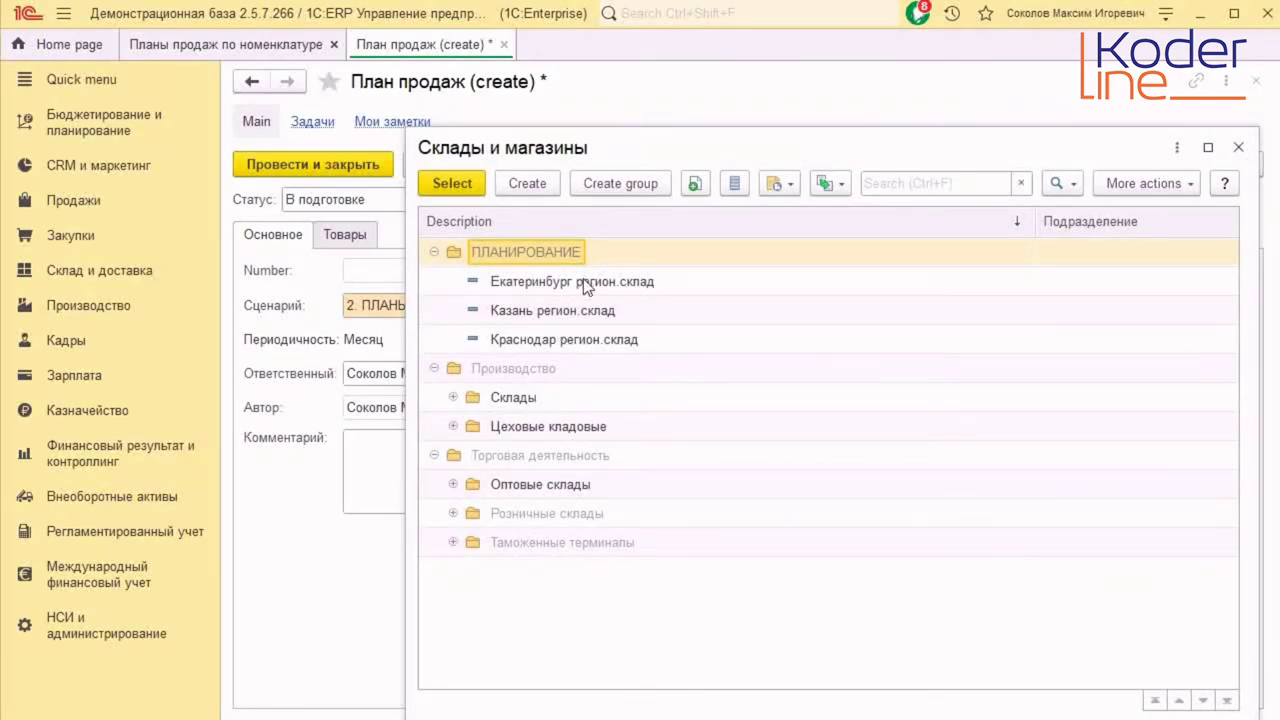
{"action": "double_click", "coordinate": [583, 280]}
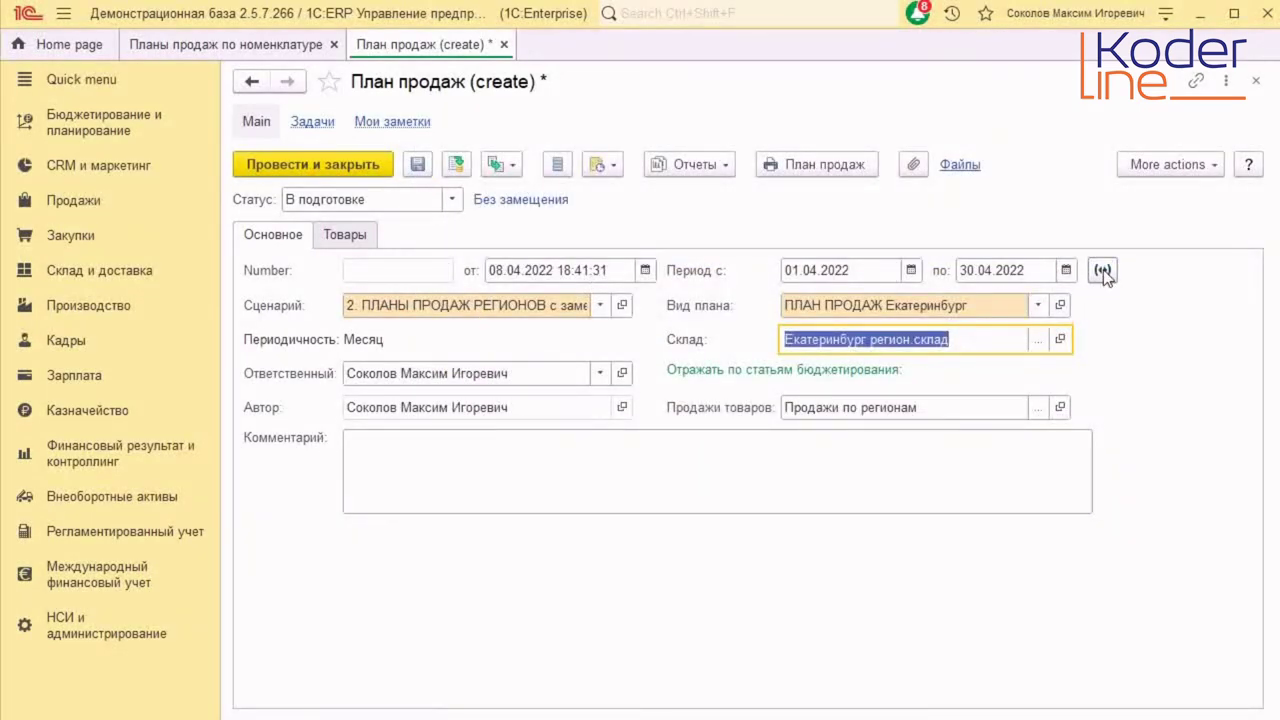
- Set the new plan's period to January through December 2022
{"action": "left_click", "coordinate": [1103, 271]}
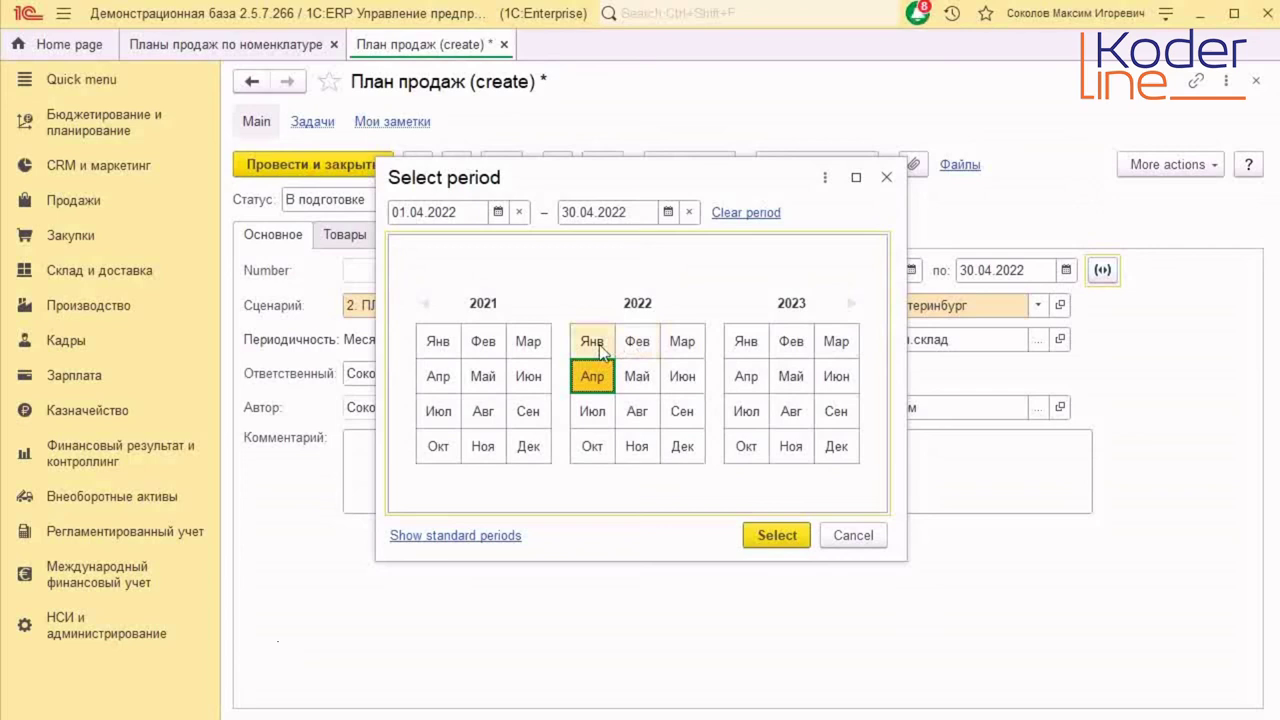
{"action": "left_click", "coordinate": [592, 341]}
{"action": "left_click_drag", "start_coordinate": [635, 337], "coordinate": [670, 441]}
{"action": "left_click", "coordinate": [763, 539]}
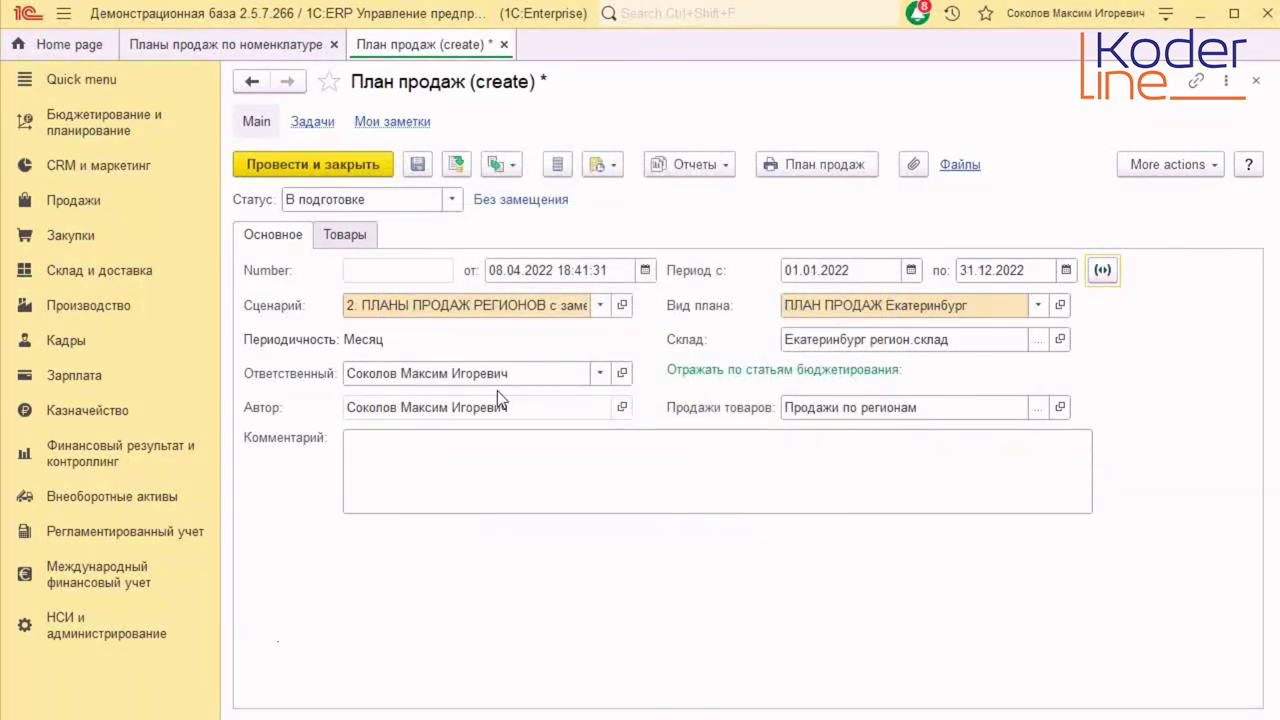
- Refill the goods of the new Екатеринбург sales plan by its filling rule
{"action": "left_click", "coordinate": [360, 238]}
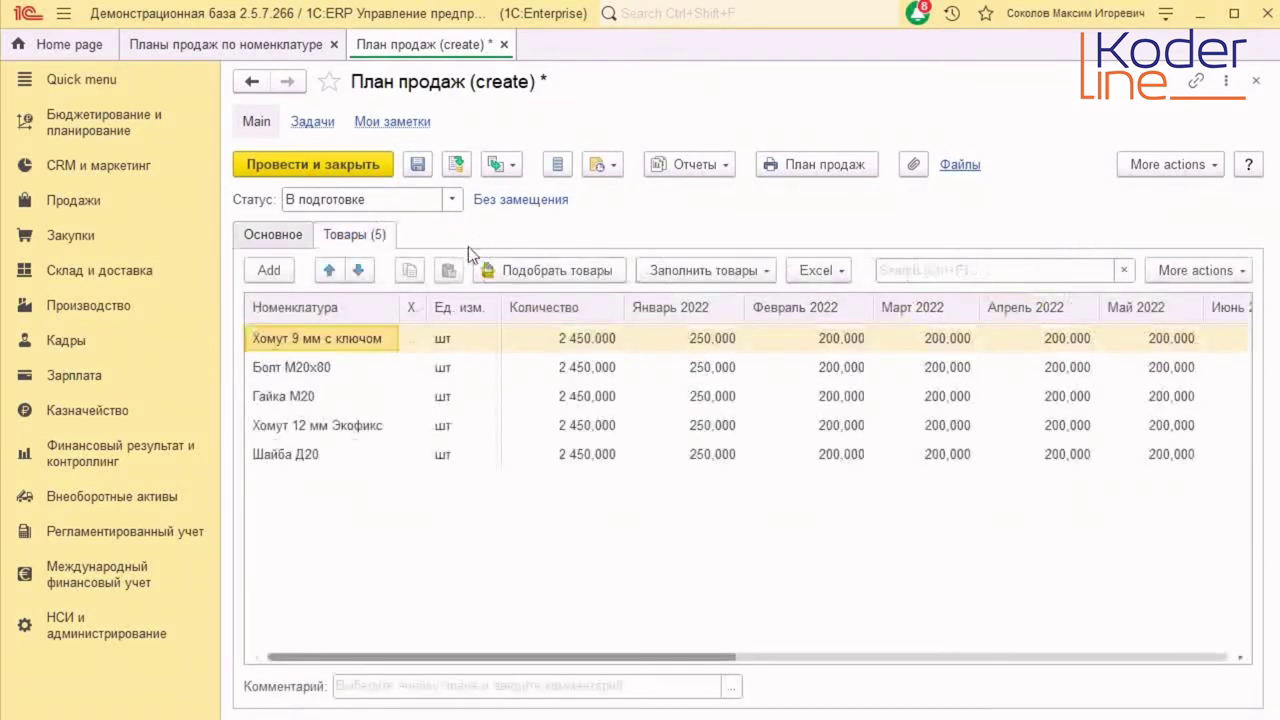
{"action": "left_click", "coordinate": [742, 269]}
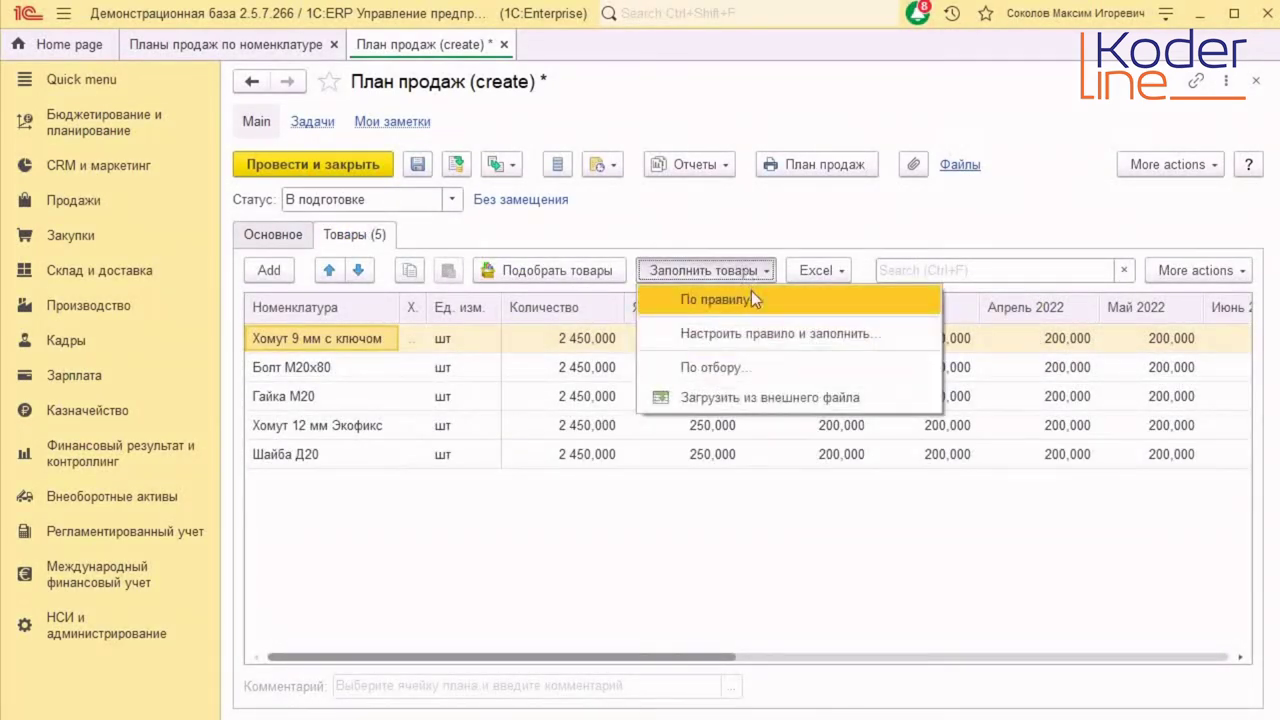
{"action": "left_click", "coordinate": [755, 295]}
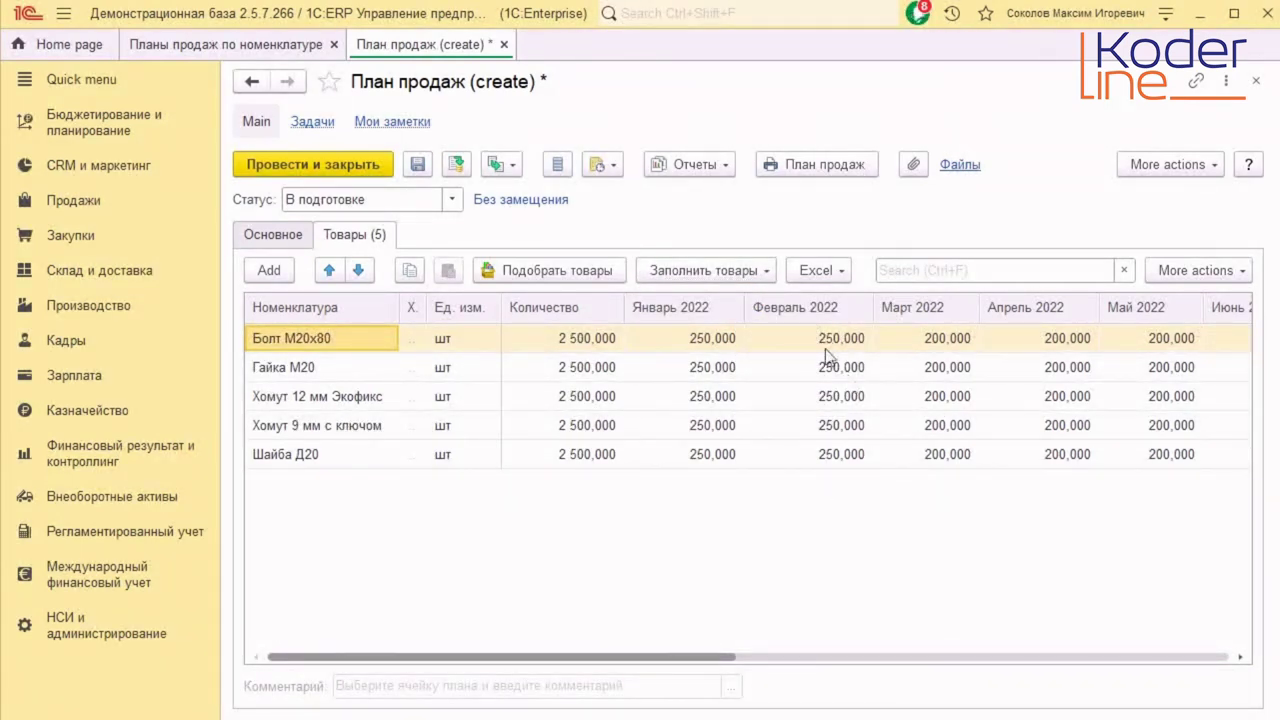
- Set the Екатеринбург plan's status to Утвержден, post and close it, and close the sales plan list
{"action": "left_click", "coordinate": [453, 199]}
{"action": "left_click", "coordinate": [400, 318]}
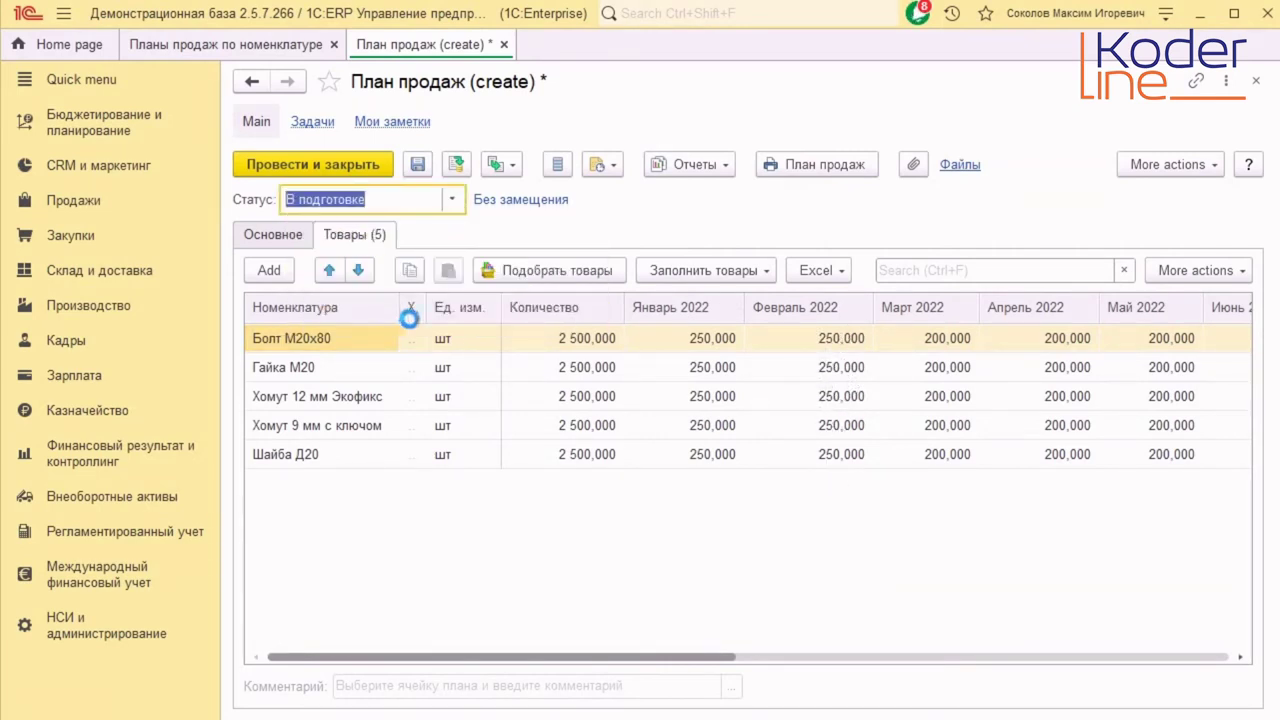
{"action": "left_click", "coordinate": [456, 164]}
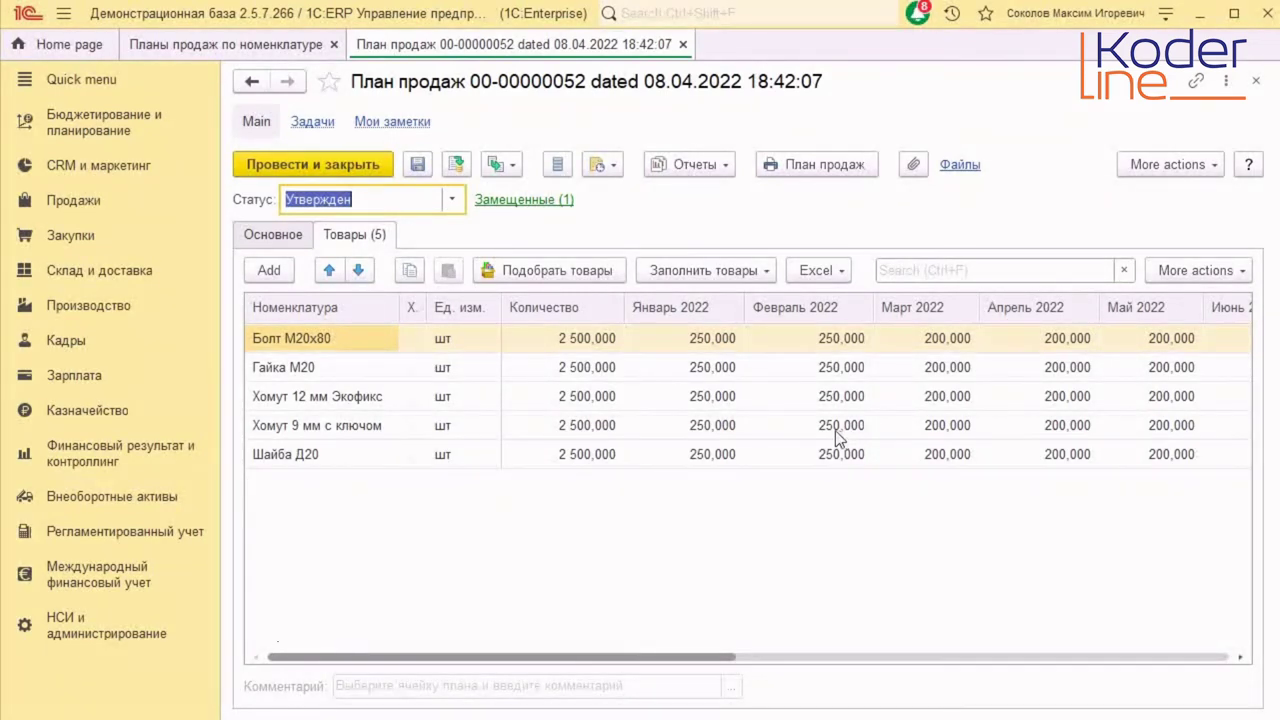
{"action": "left_click", "coordinate": [768, 435]}
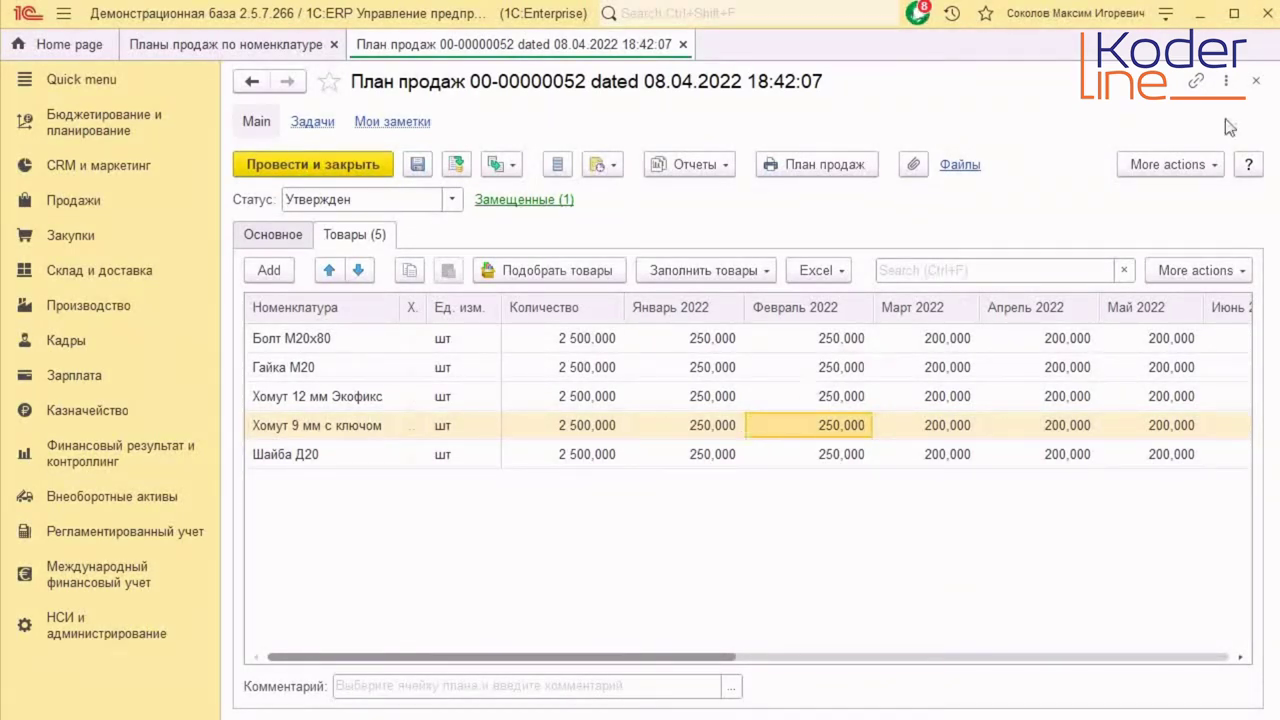
{"action": "left_click", "coordinate": [1256, 80]}
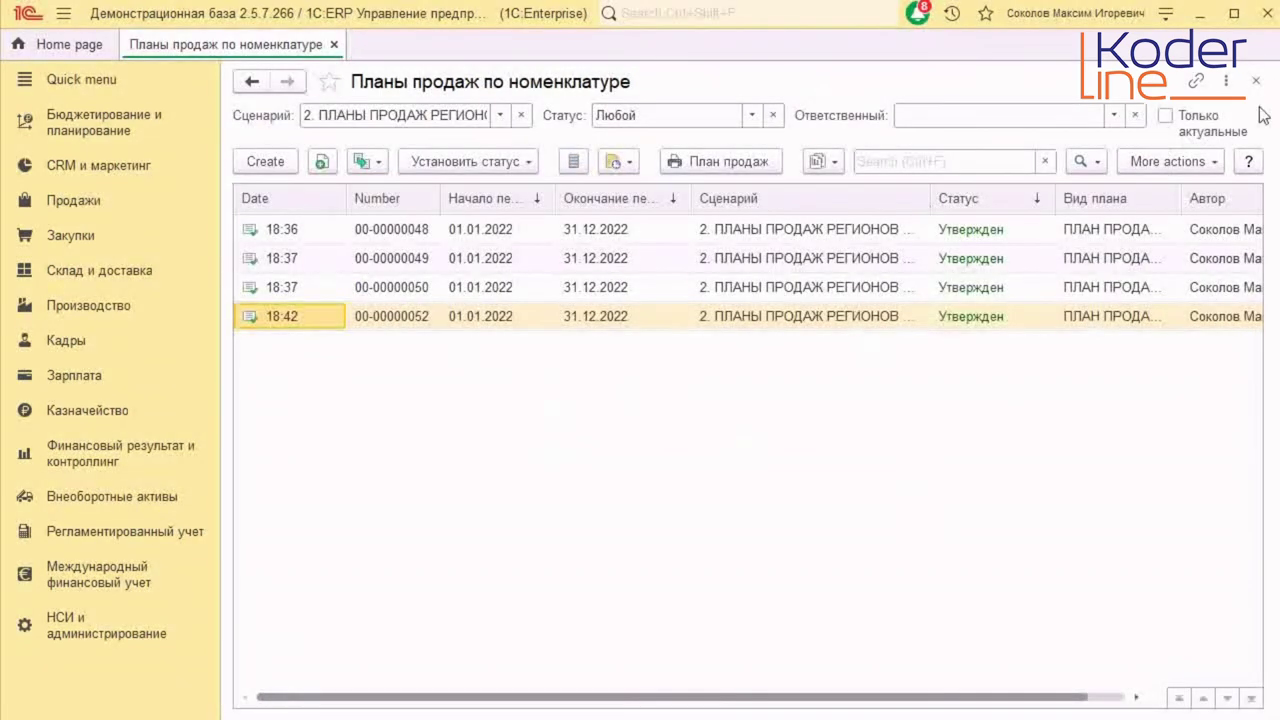
{"action": "left_click", "coordinate": [1256, 80]}
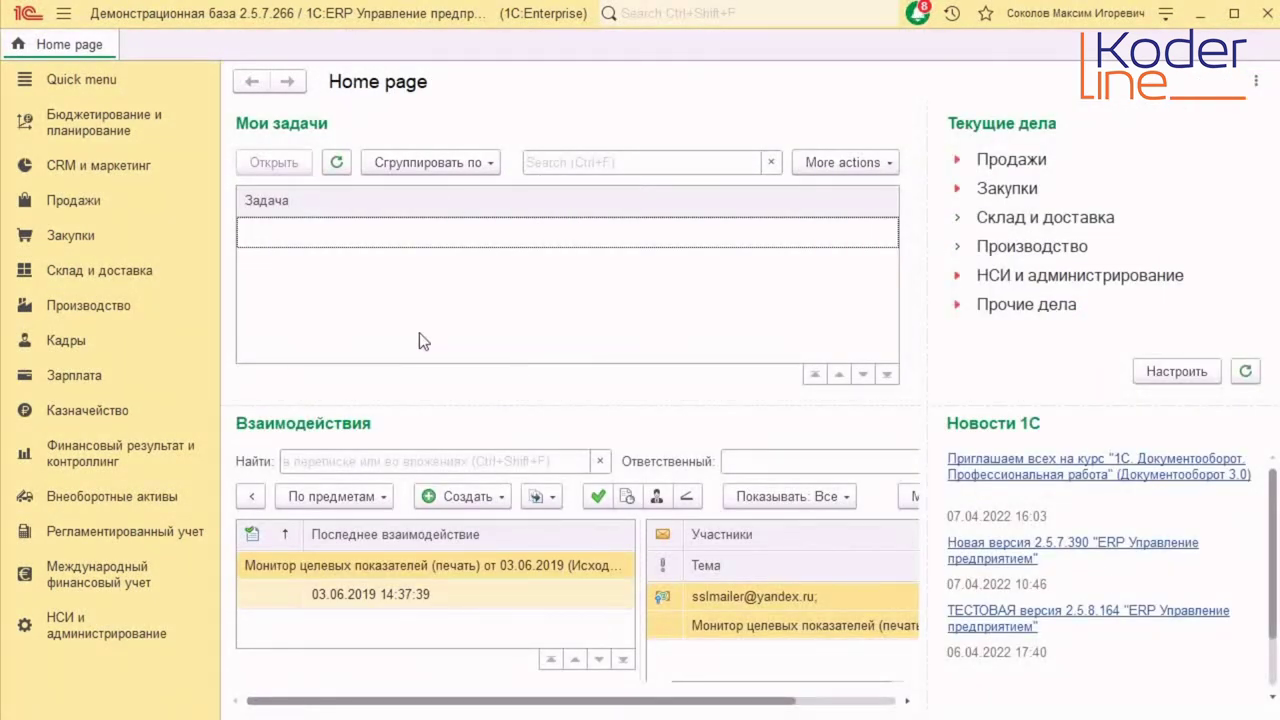
- Mark the sales plans under 2. ПЛАНЫ РАБОЧИЕ с замещением and 2. ПЛАНЫ ПРОДАЖ РЕГИОНОВ с замещением for deletion
{"action": "left_click", "coordinate": [100, 122]}
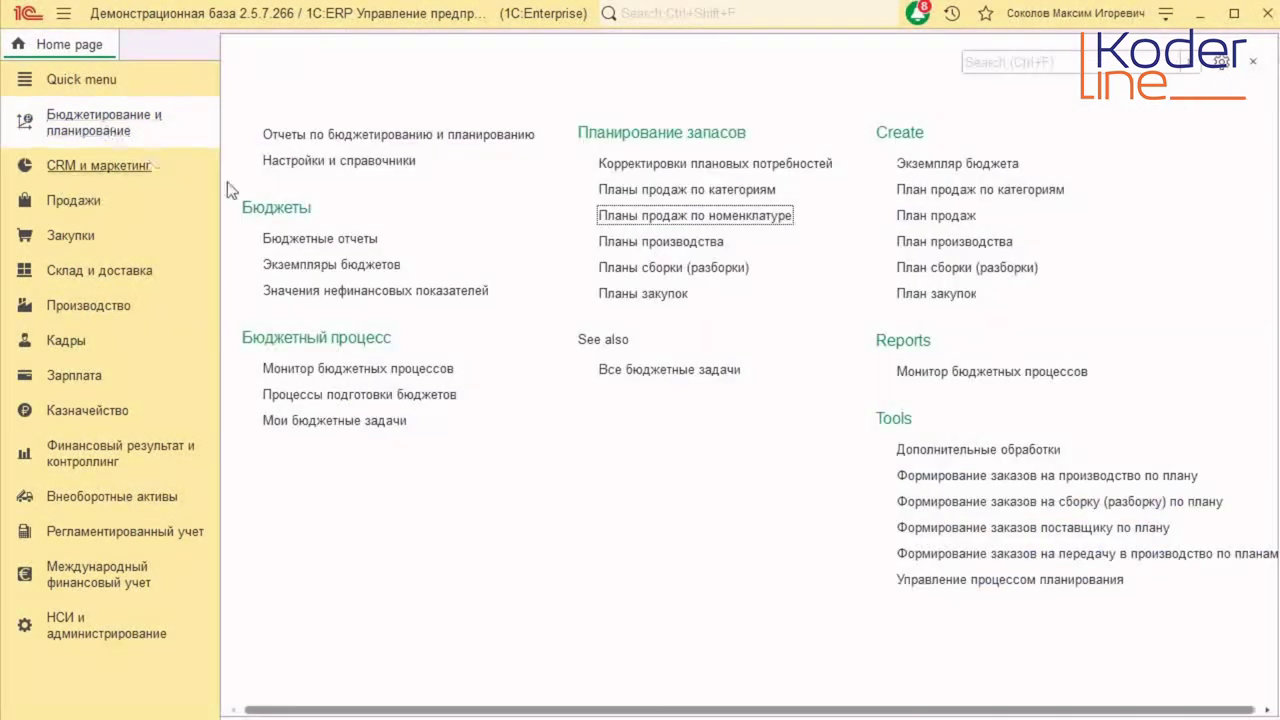
{"action": "left_click", "coordinate": [1254, 66]}
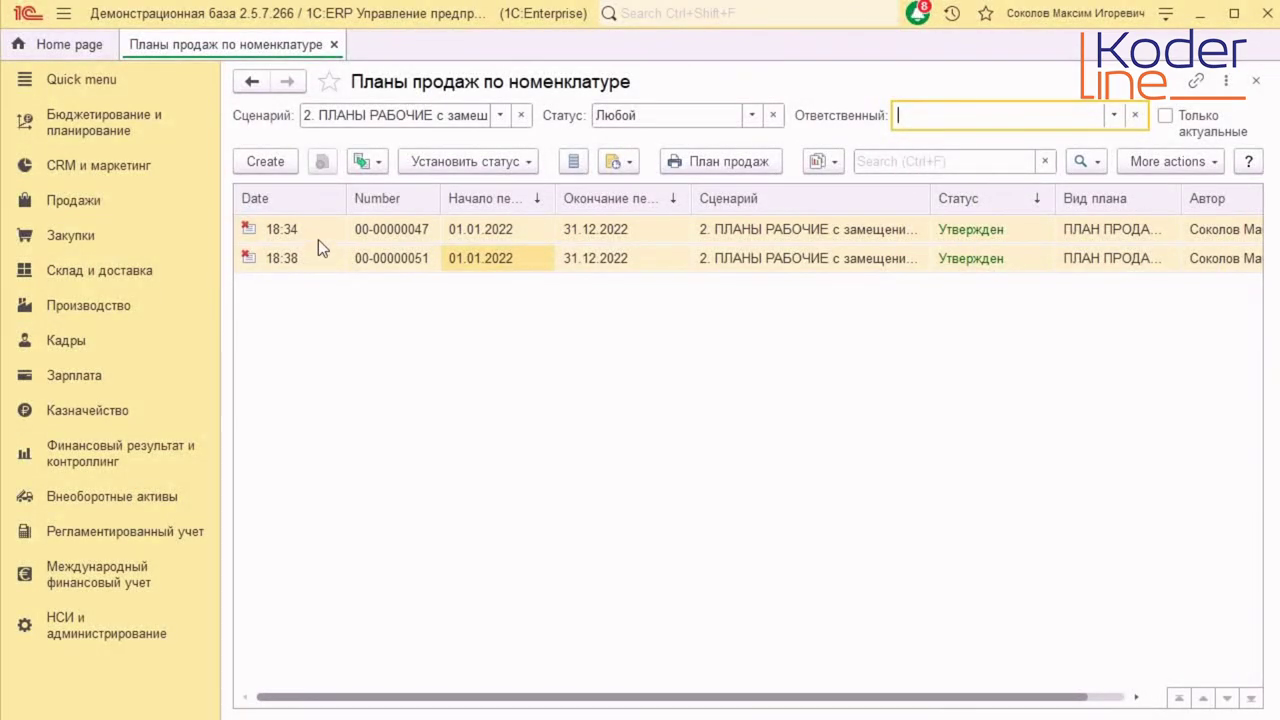
{"action": "left_click", "coordinate": [501, 114]}
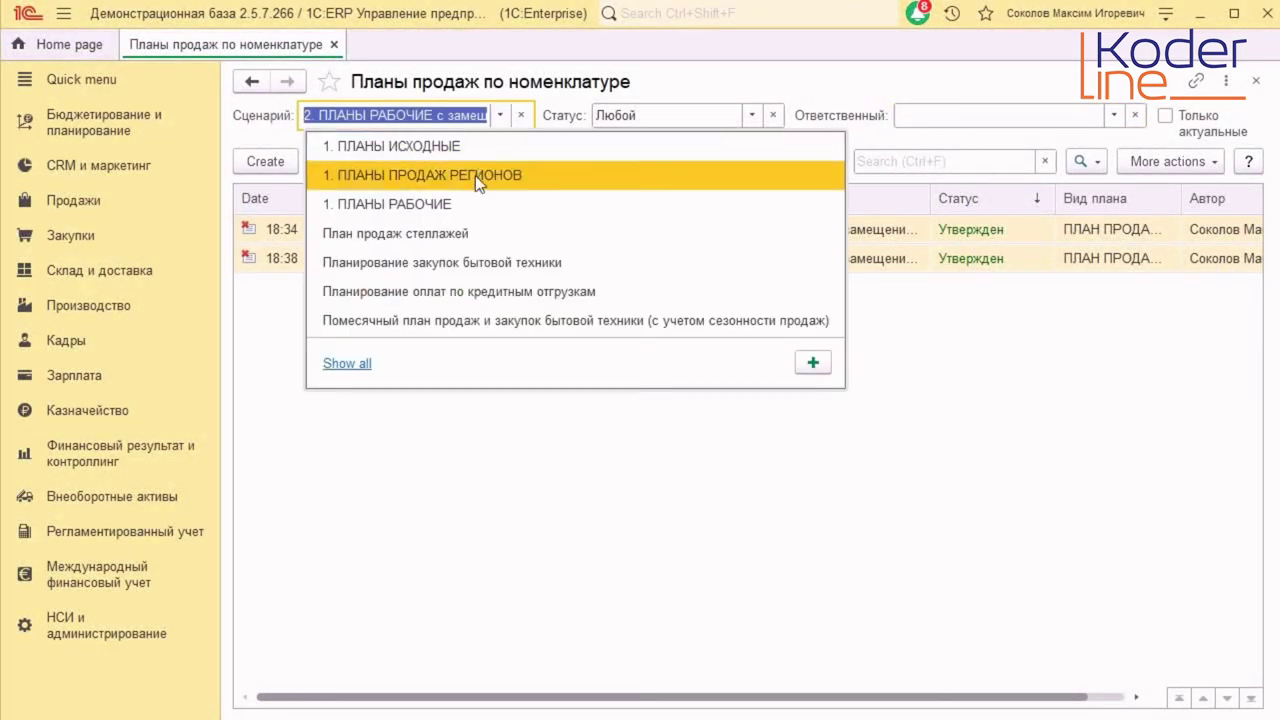
{"action": "left_click", "coordinate": [348, 364]}
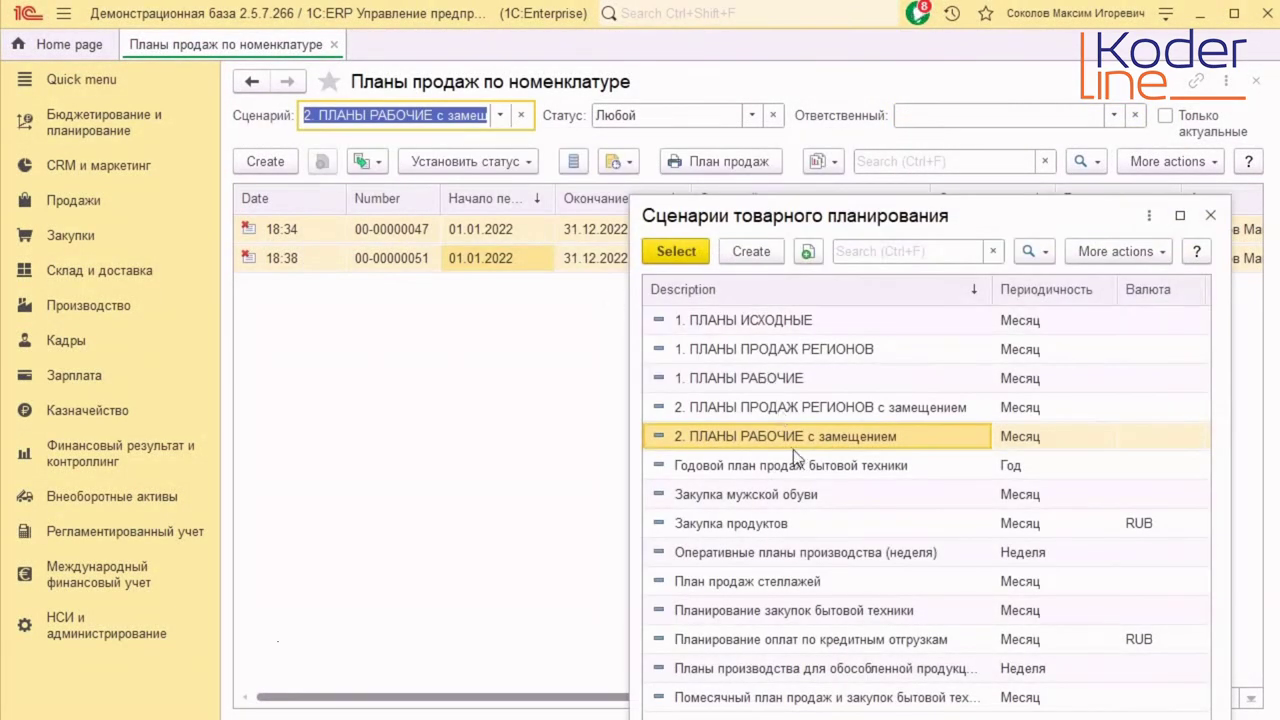
{"action": "left_click", "coordinate": [826, 410]}
{"action": "left_click", "coordinate": [677, 250]}
- Delete all objects marked for deletion, including the sales plans and their attached files
{"action": "left_click", "coordinate": [69, 628]}
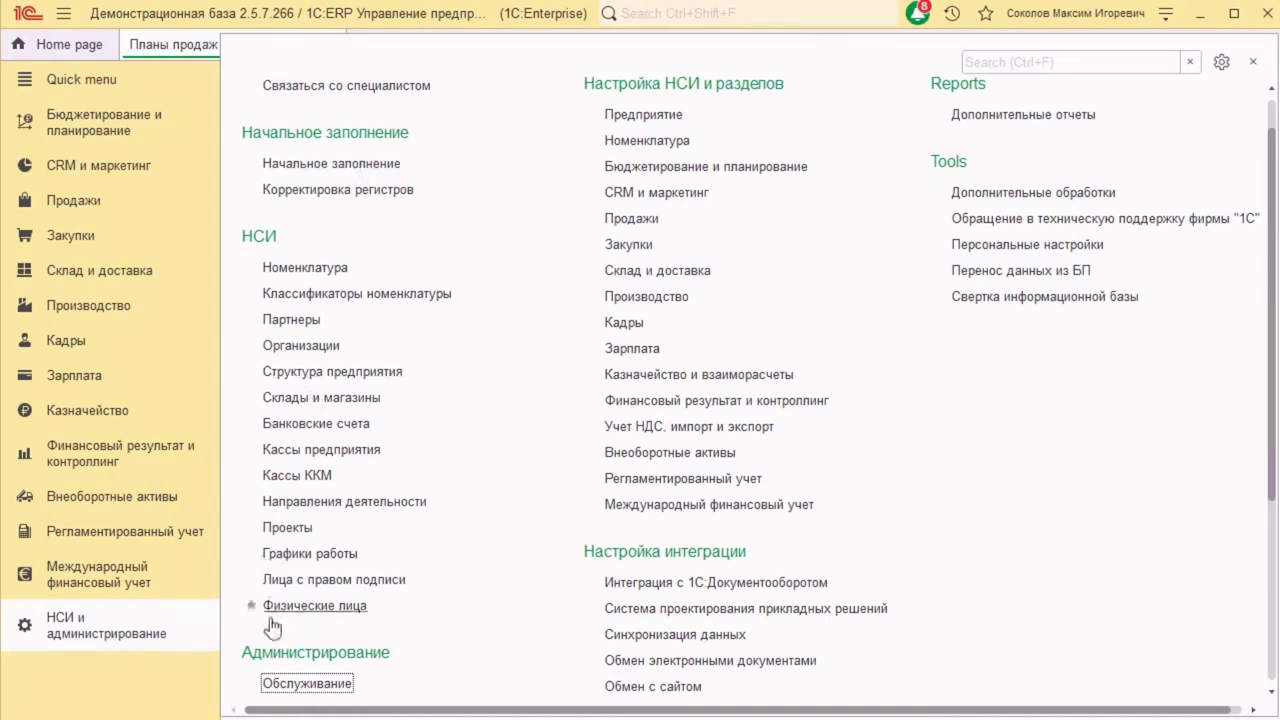
{"action": "left_click", "coordinate": [303, 684]}
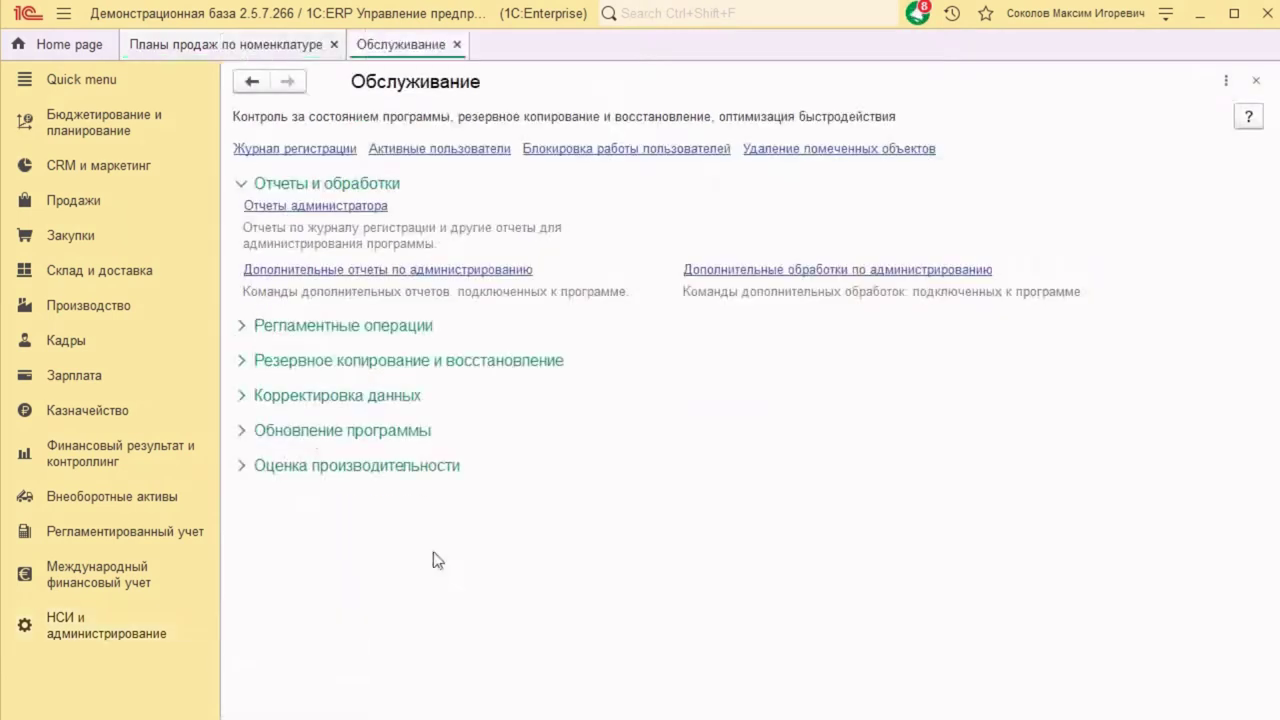
{"action": "left_click", "coordinate": [825, 151]}
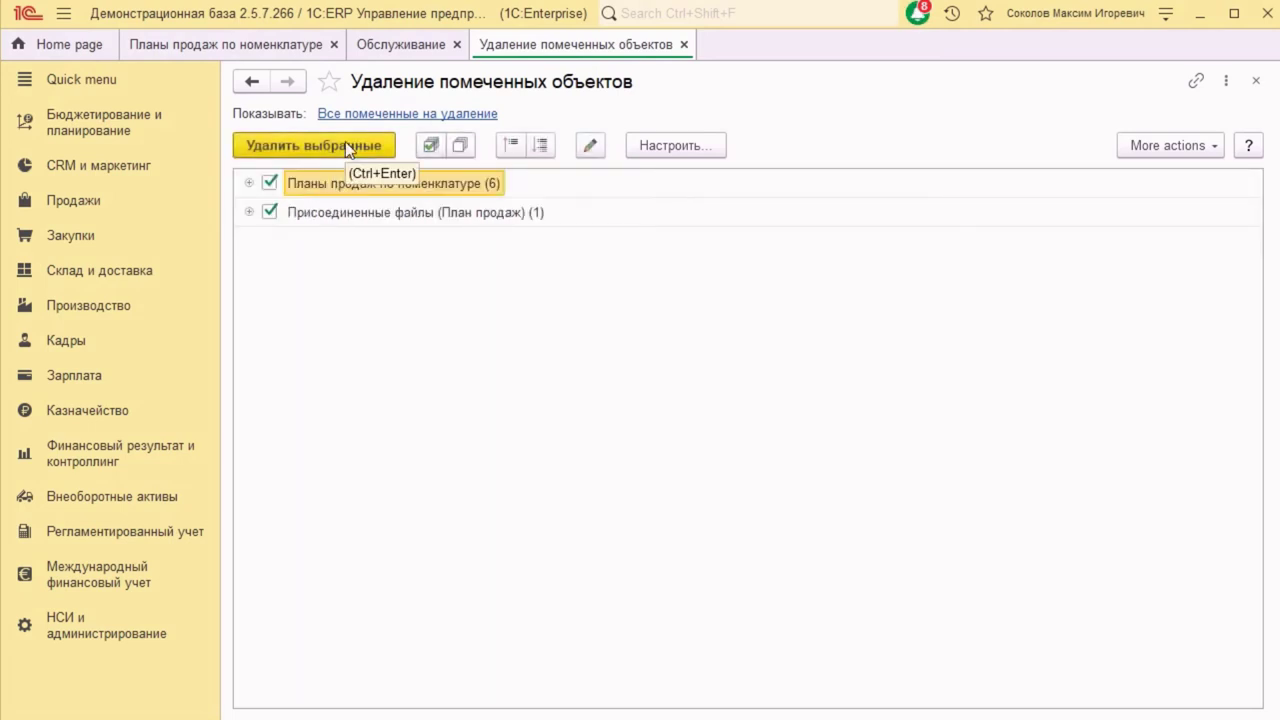
{"action": "left_click", "coordinate": [365, 148]}
{"action": "left_click", "coordinate": [702, 412]}
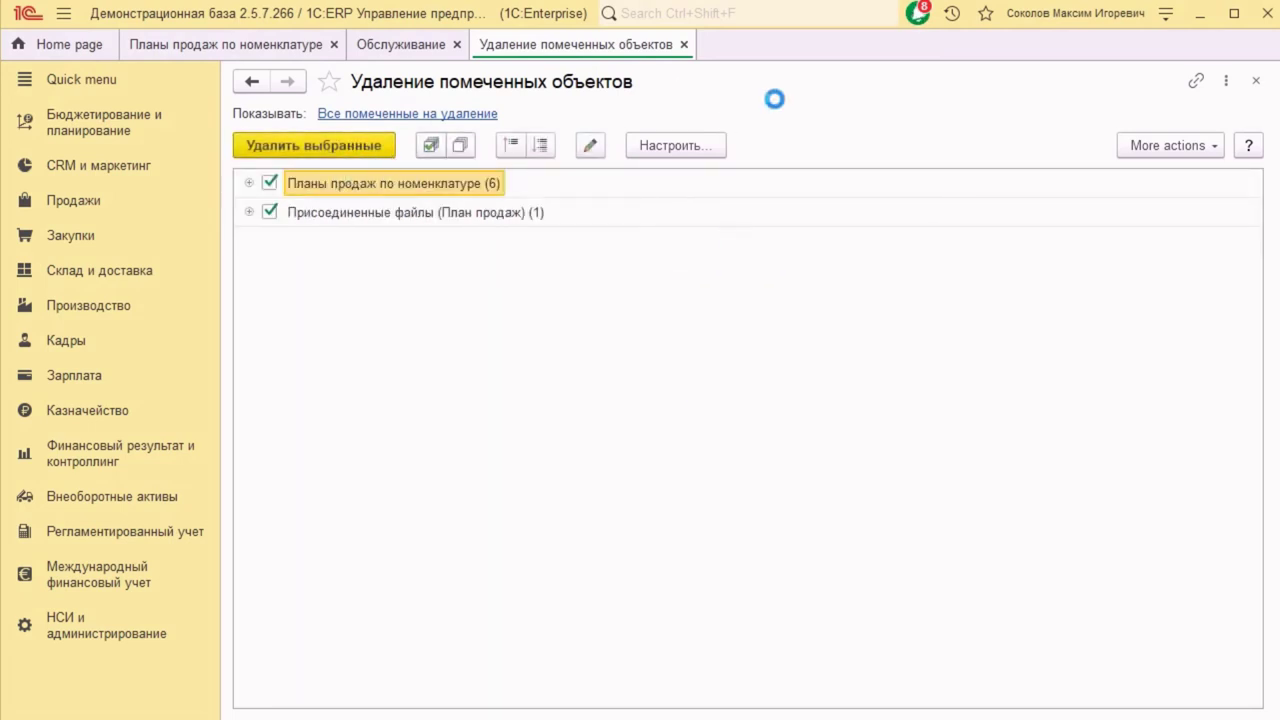
- Switch to the presentation, review the slide Пример 2. План показа, and return to 1C:ERP
{"action": "key", "text": "alt+Tab"}
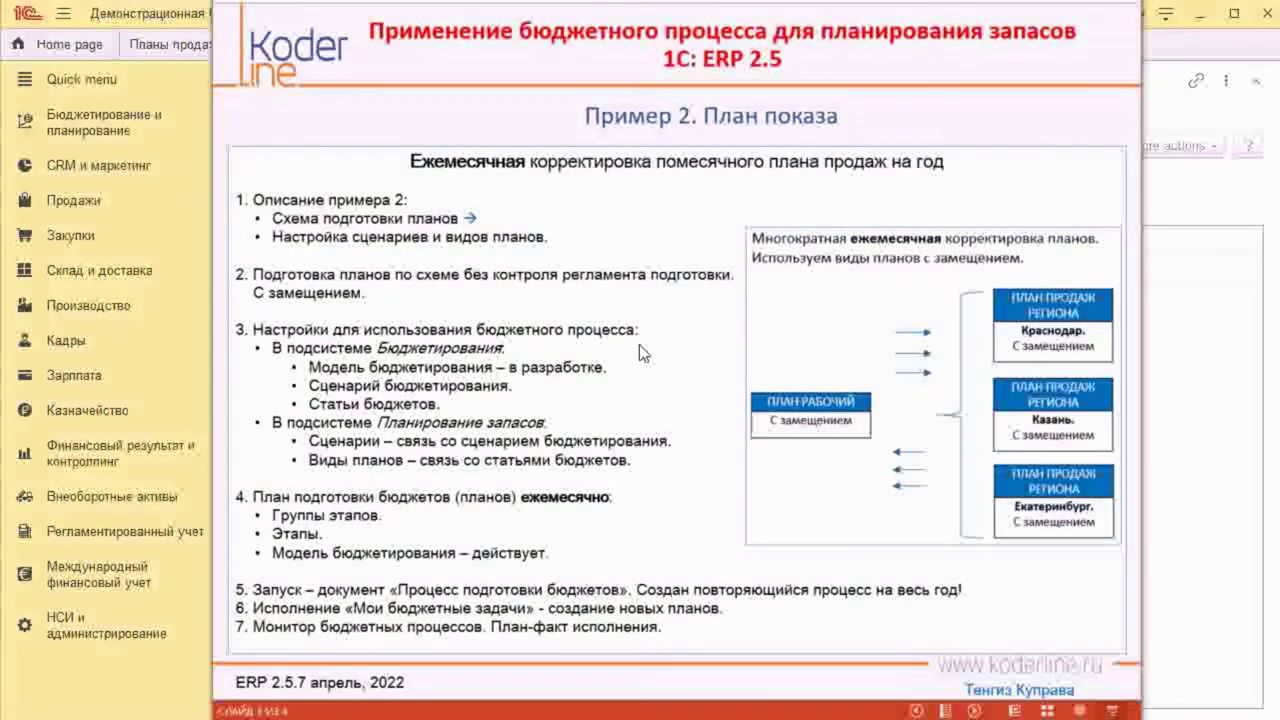
{"action": "left_click", "coordinate": [693, 352]}
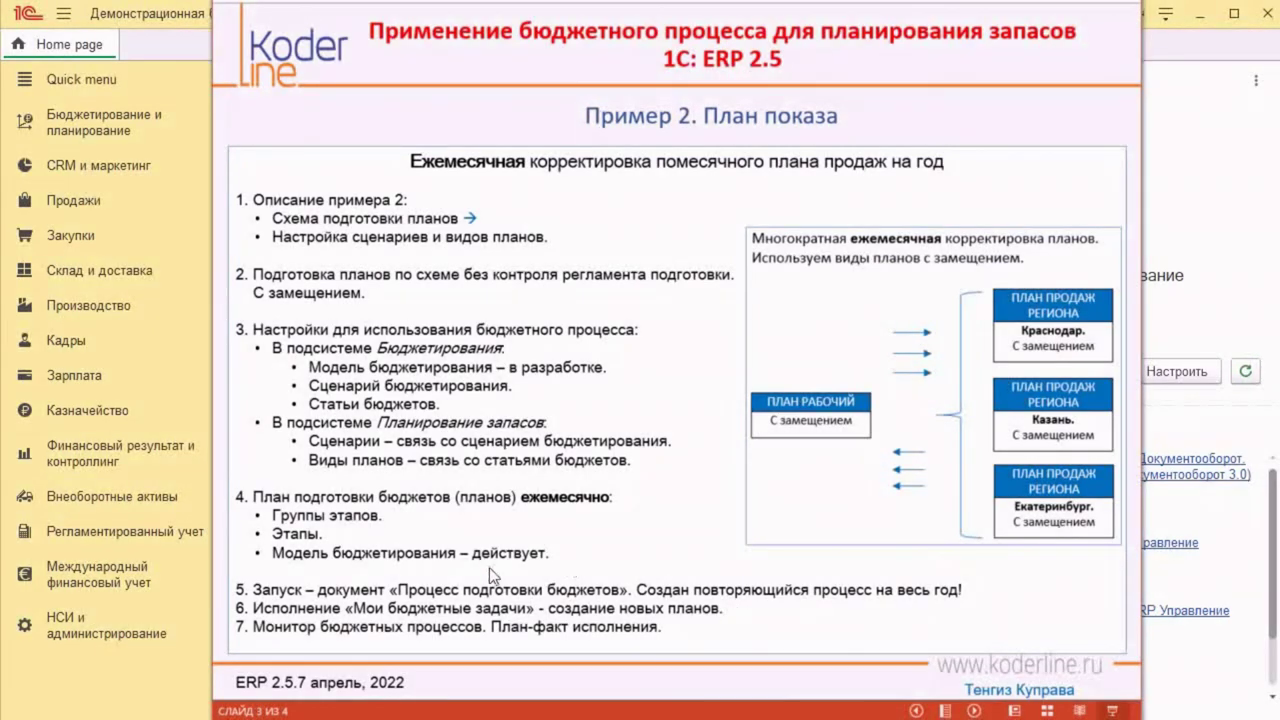
{"action": "left_click", "coordinate": [155, 685]}
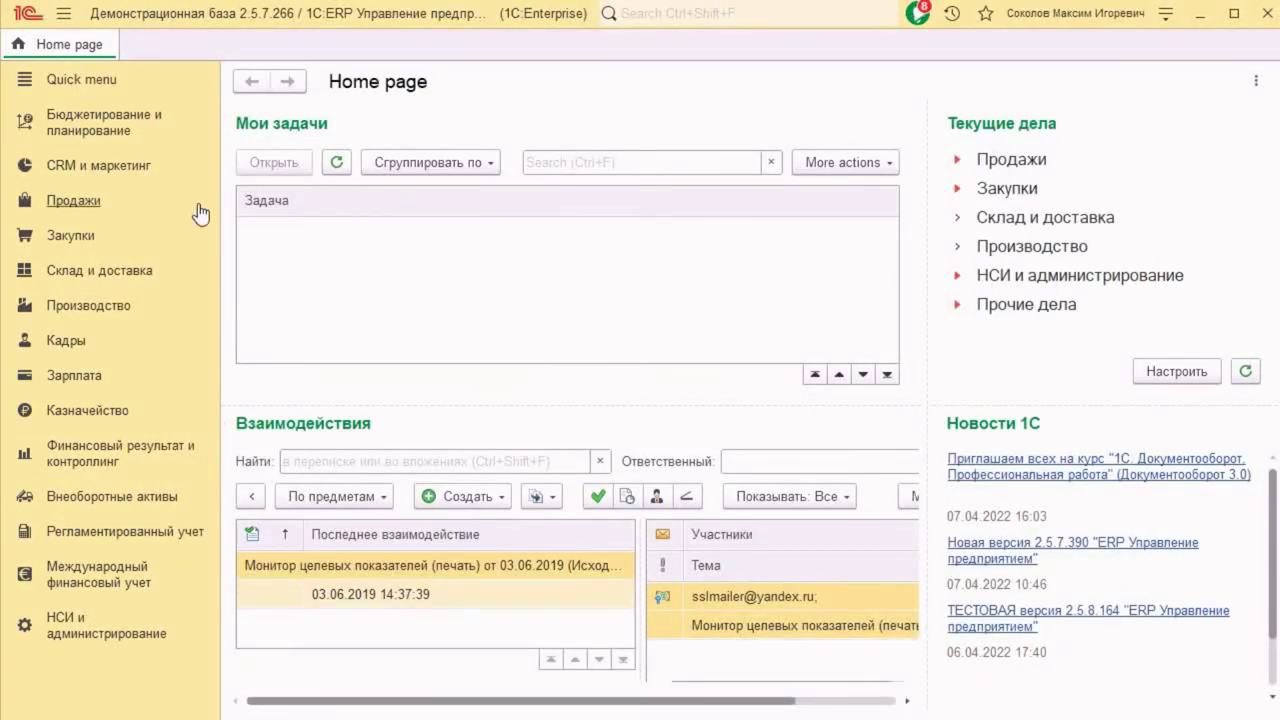
- Look up the model ПЛАНИРОВАНИЕ ПРОДАЖ. Ежемесячно in the list of budgeting models and close the list
{"action": "left_click", "coordinate": [118, 125]}
{"action": "left_click", "coordinate": [383, 162]}
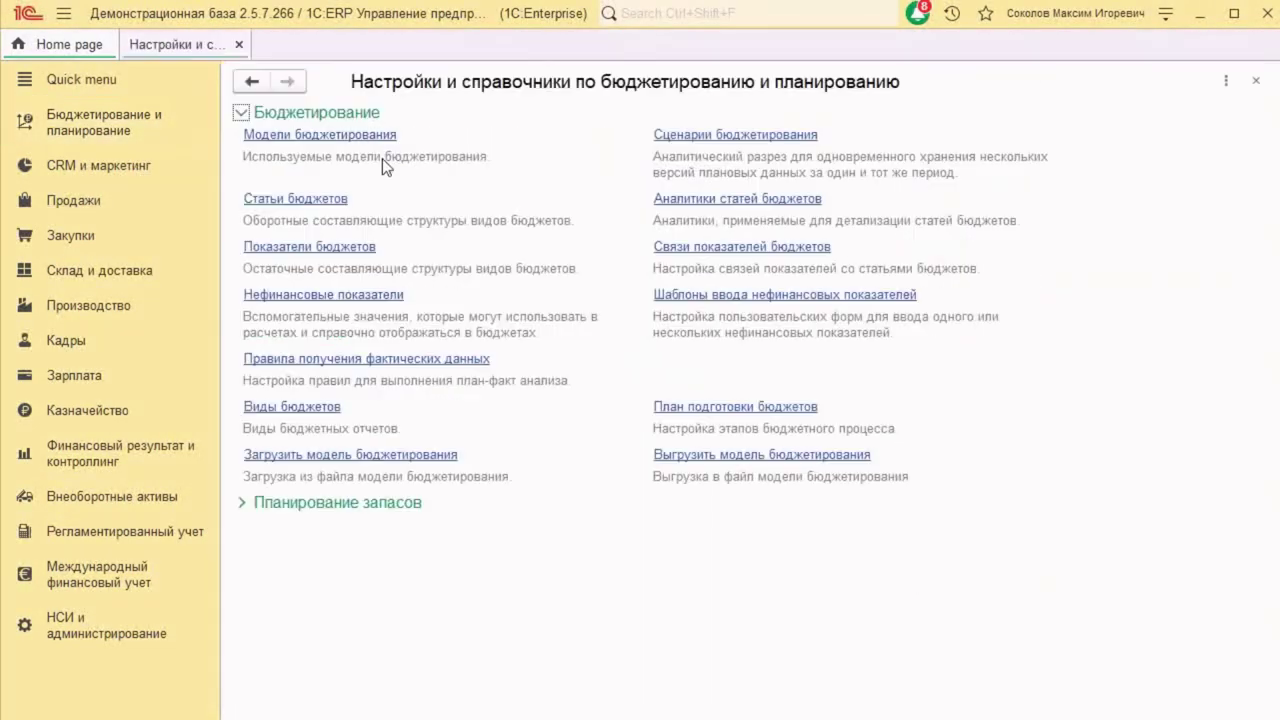
{"action": "left_click", "coordinate": [386, 136]}
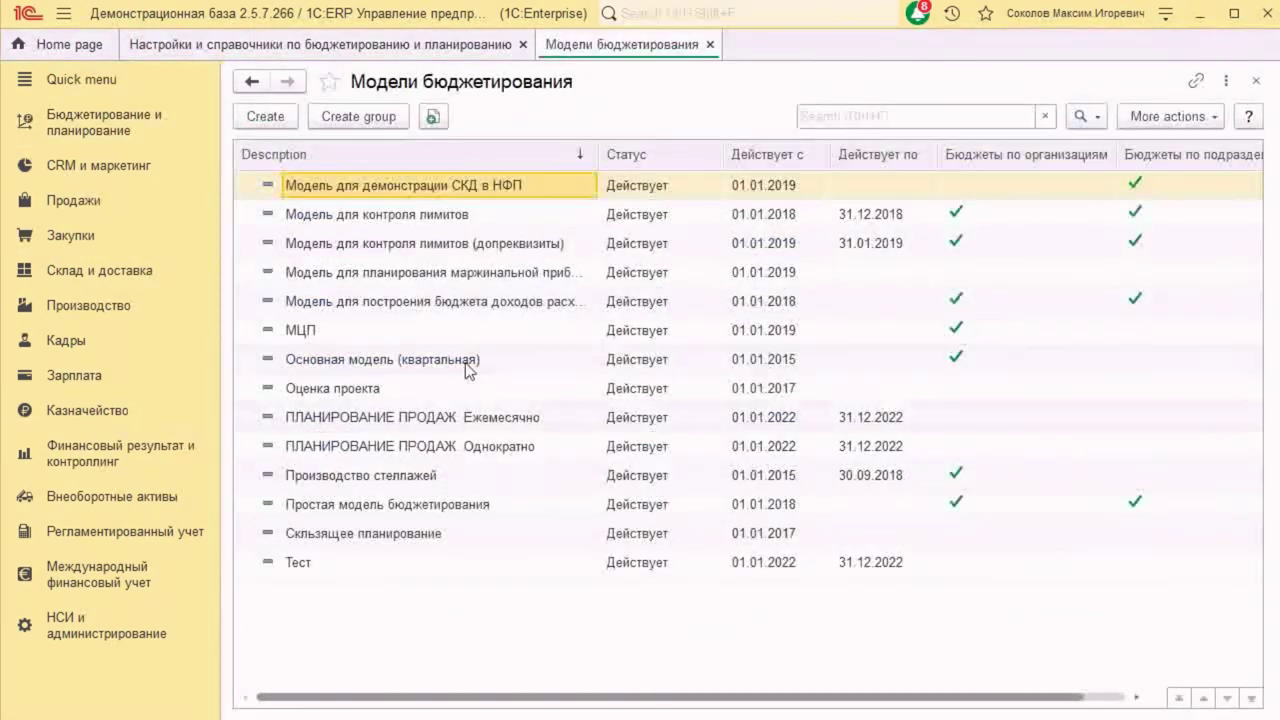
{"action": "left_click", "coordinate": [464, 419]}
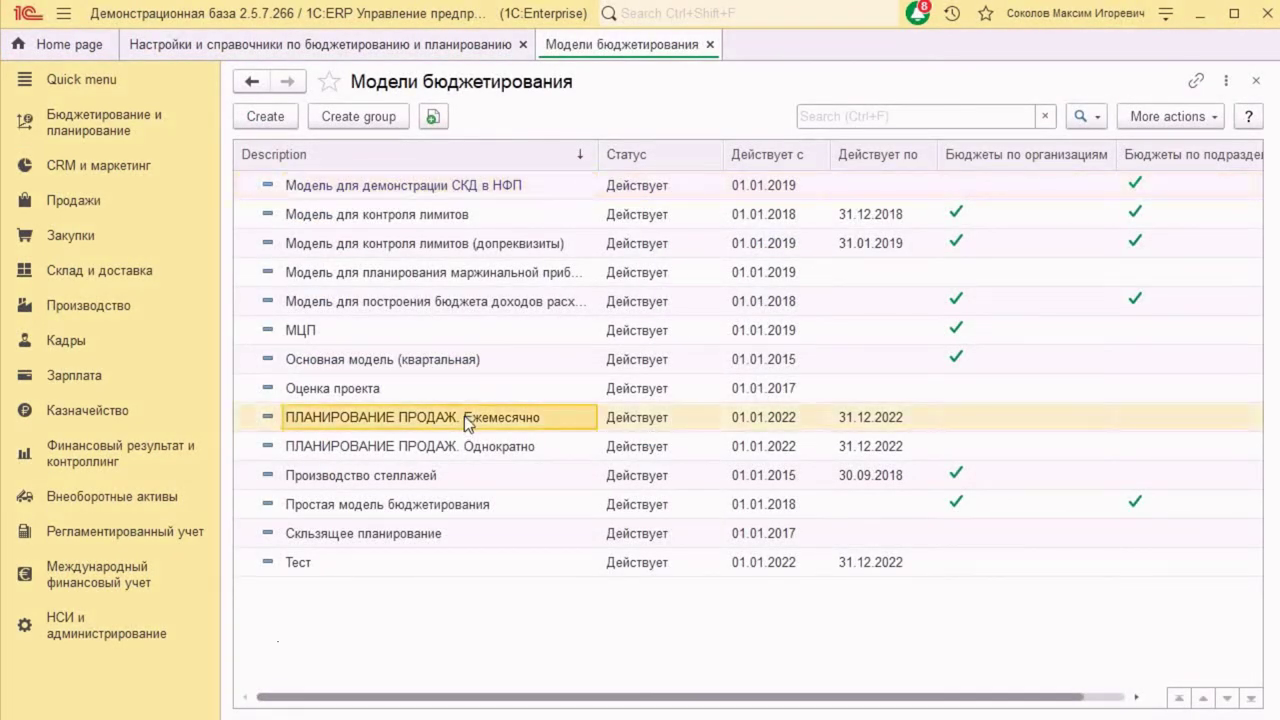
{"action": "left_click", "coordinate": [1256, 80]}
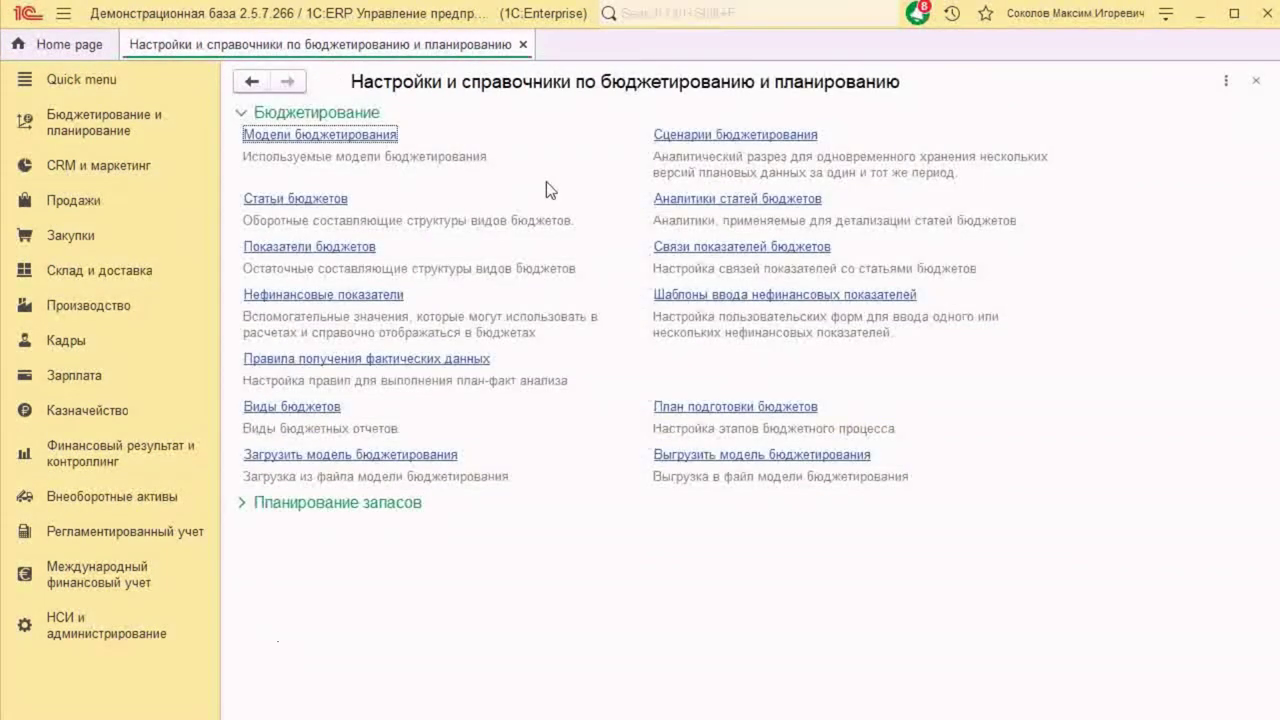
- Look up the budgeting scenario ПЛАНИРОВАНИЕ ПРОДАЖ. Ежемесячно and the budget items list, and close the budgeting settings
{"action": "left_click", "coordinate": [686, 136]}
{"action": "left_click", "coordinate": [470, 302]}
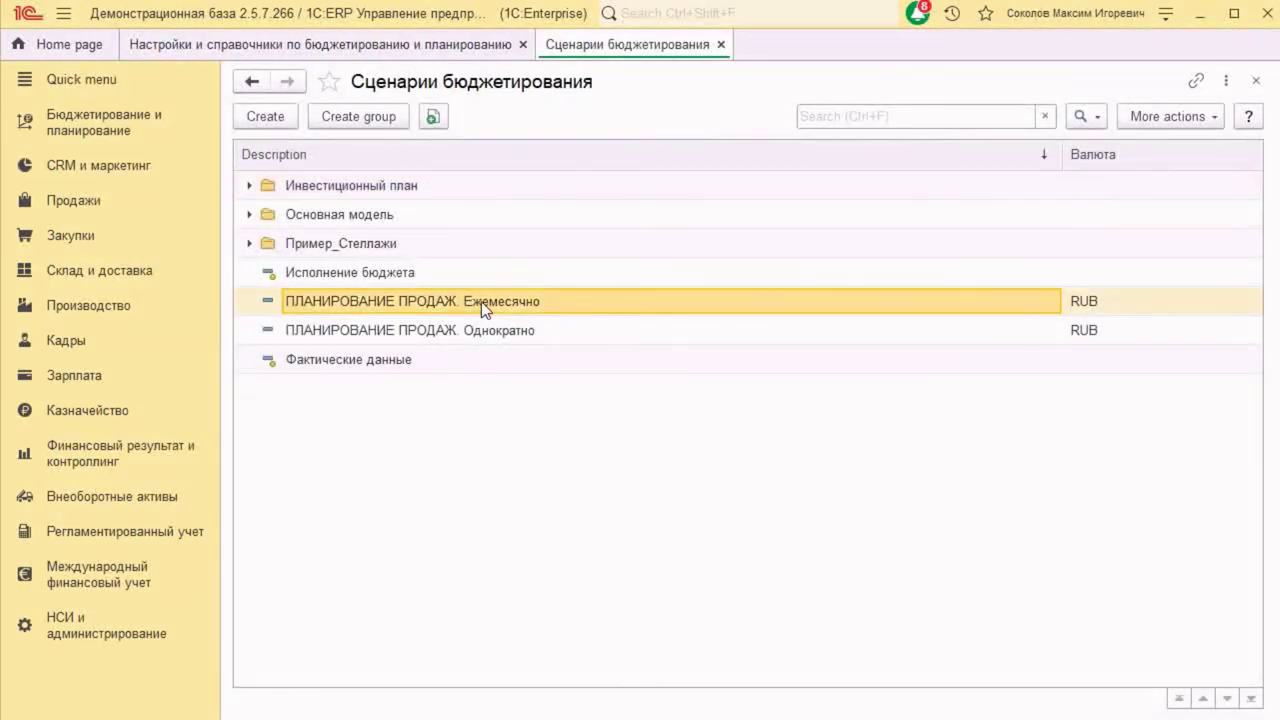
{"action": "left_click", "coordinate": [1256, 81]}
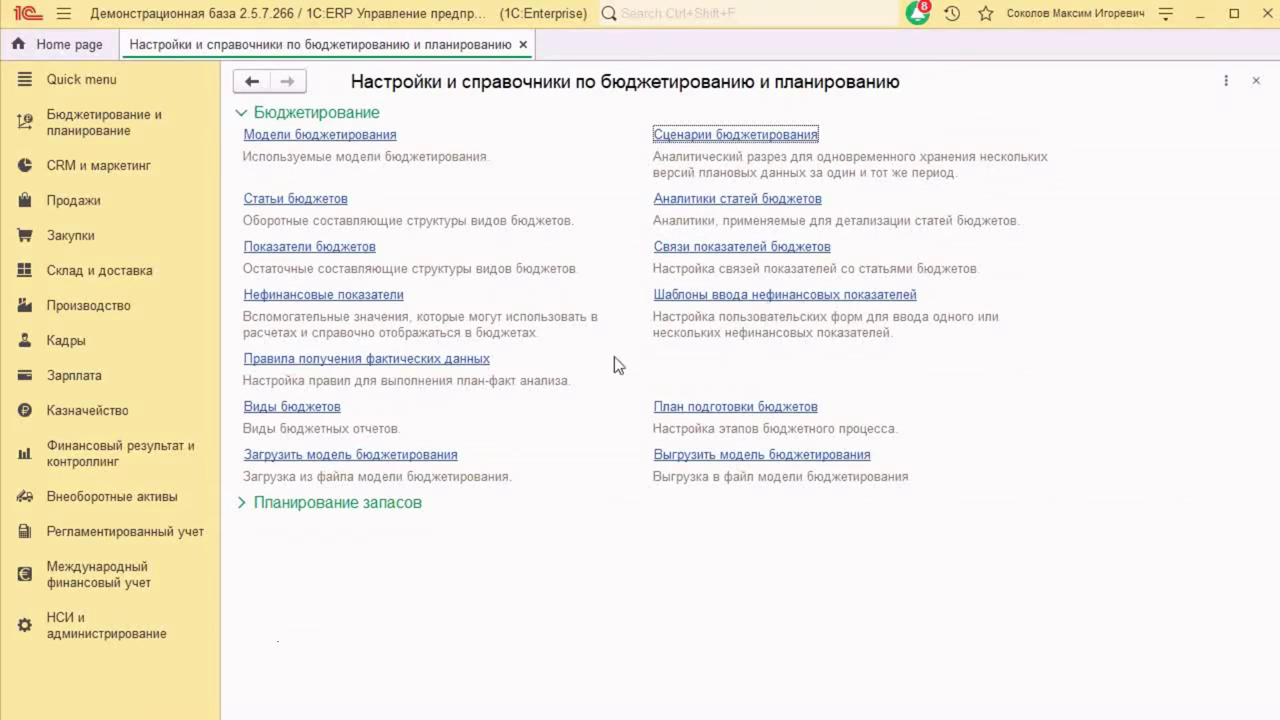
{"action": "left_click", "coordinate": [317, 209]}
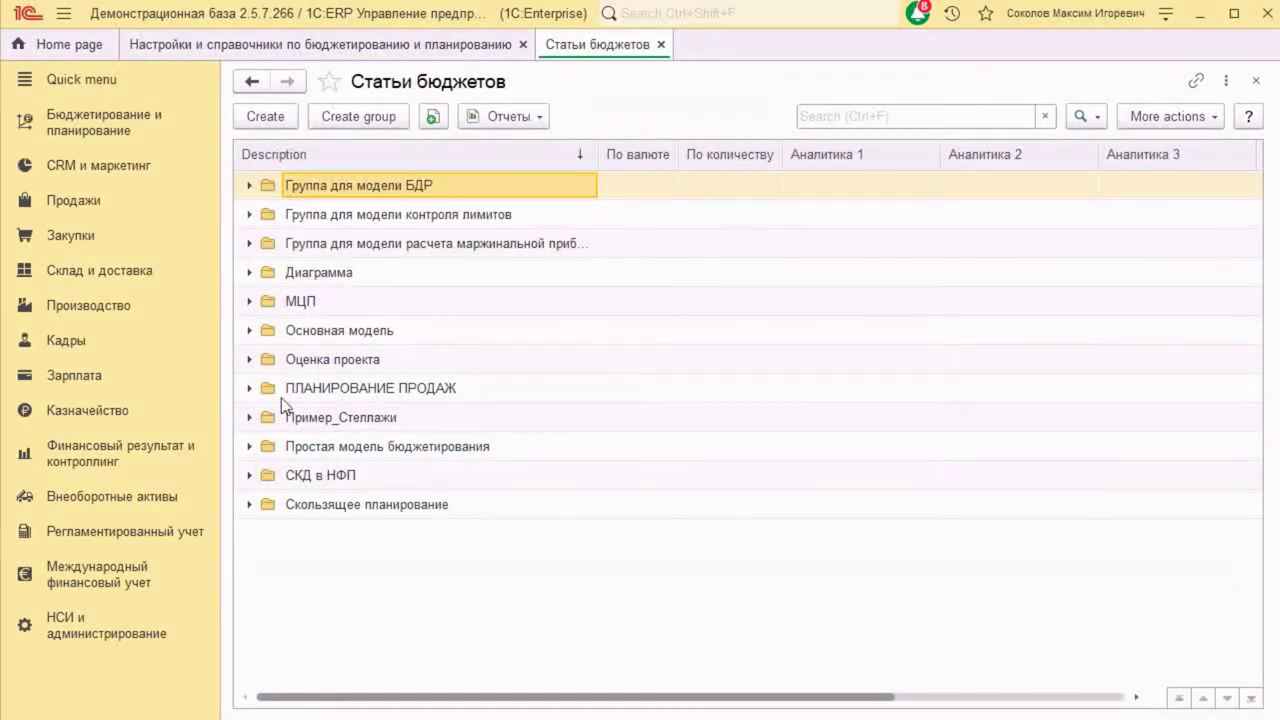
{"action": "left_click", "coordinate": [661, 45]}
{"action": "left_click", "coordinate": [522, 44]}
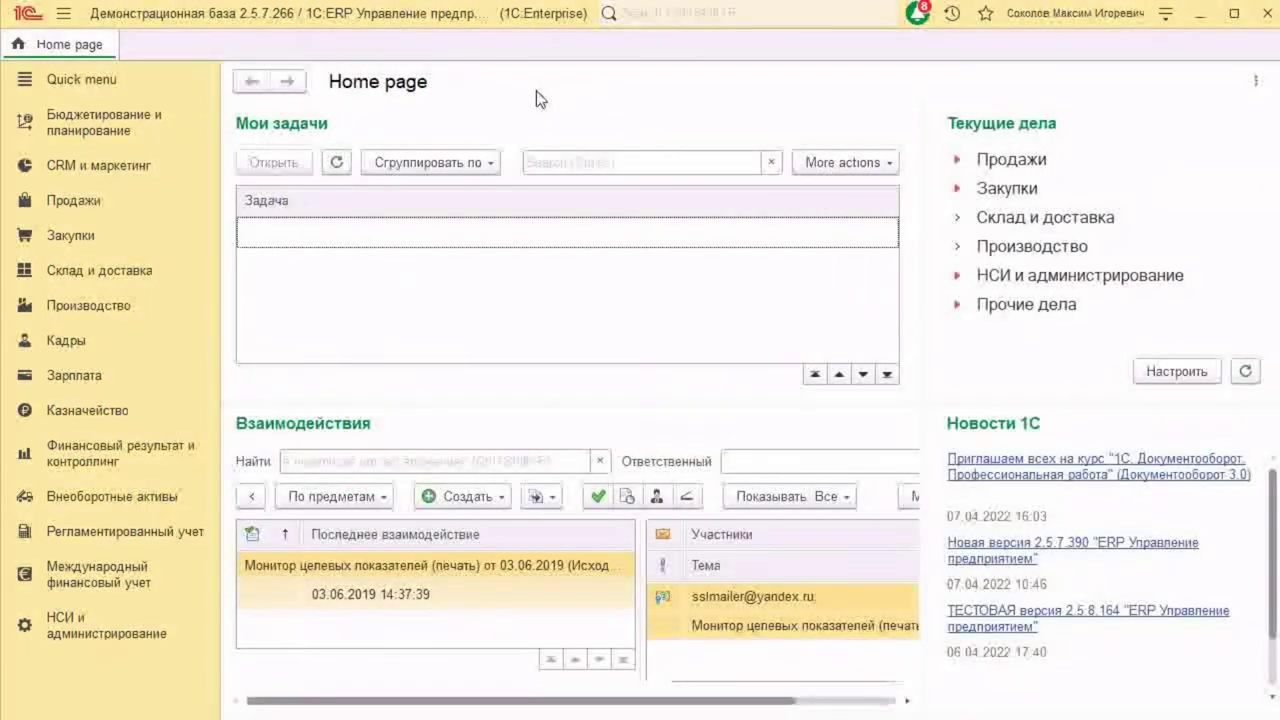
- Open the budget preparation plan and show it for the model ПЛАНИРОВАНИЕ ПРОДАЖ. Ежемесячно
{"action": "left_click", "coordinate": [82, 122]}
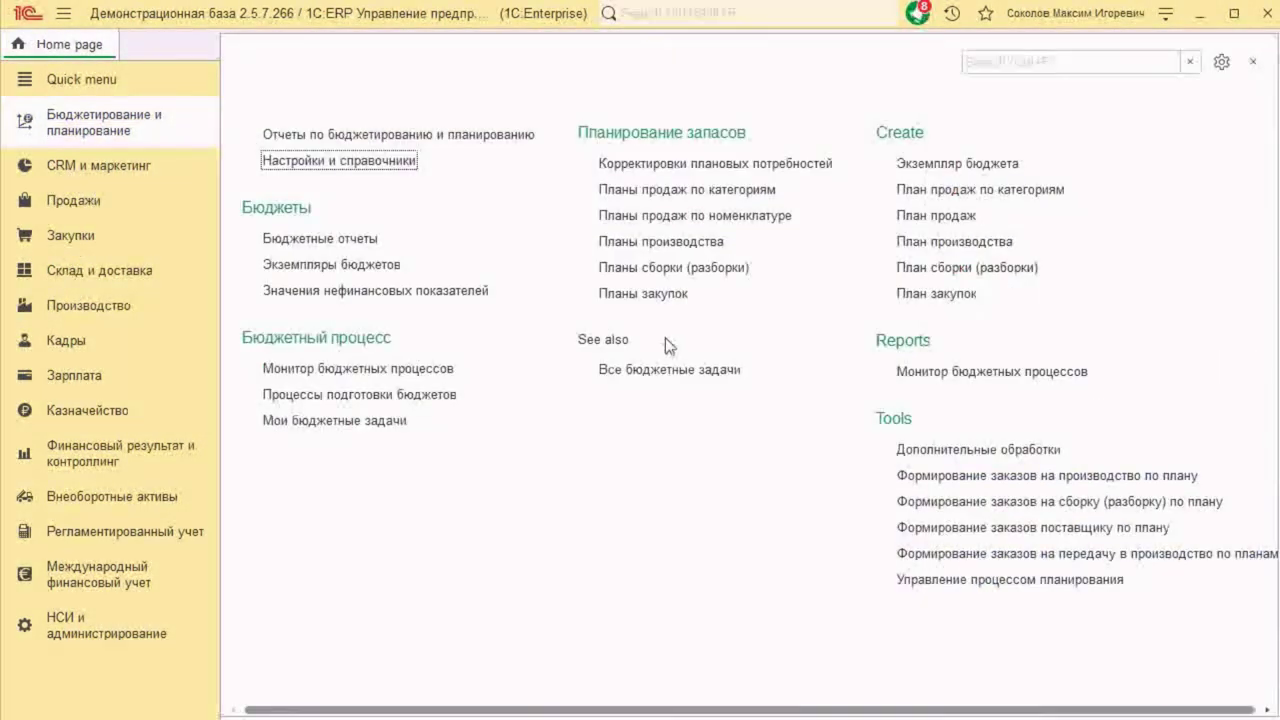
{"action": "left_click", "coordinate": [265, 160]}
{"action": "left_click", "coordinate": [750, 405]}
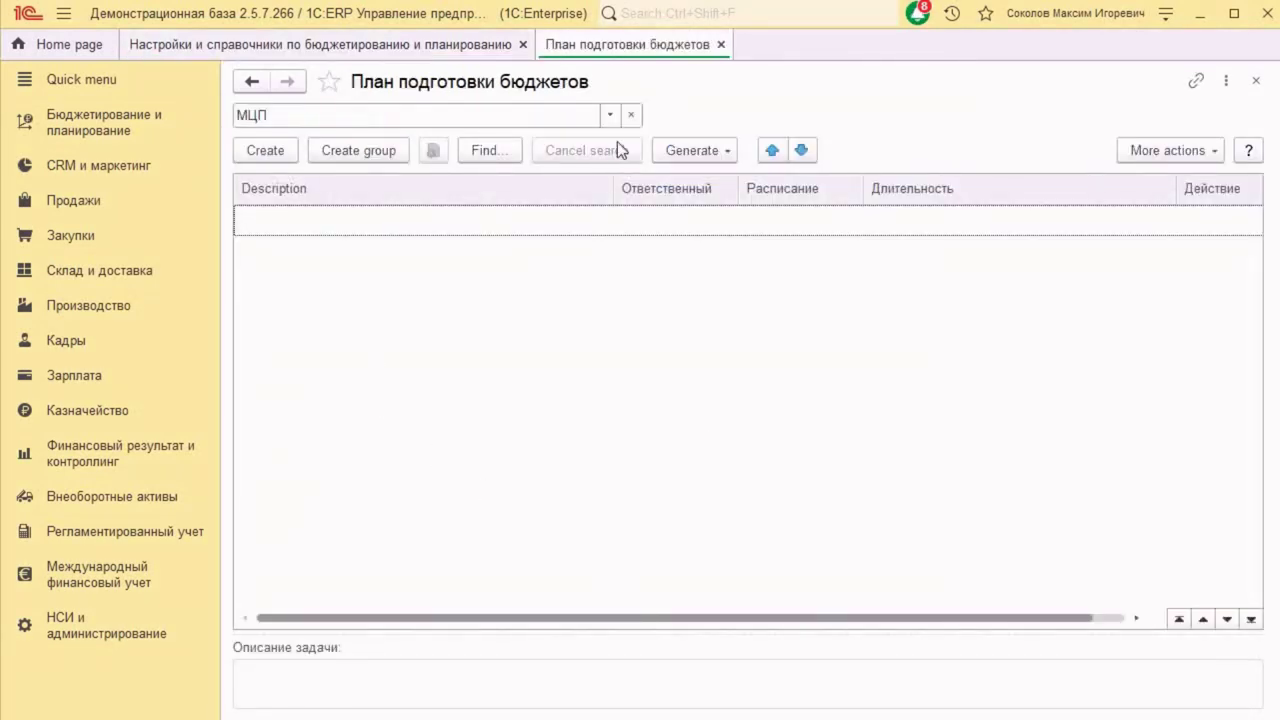
{"action": "left_click", "coordinate": [609, 115]}
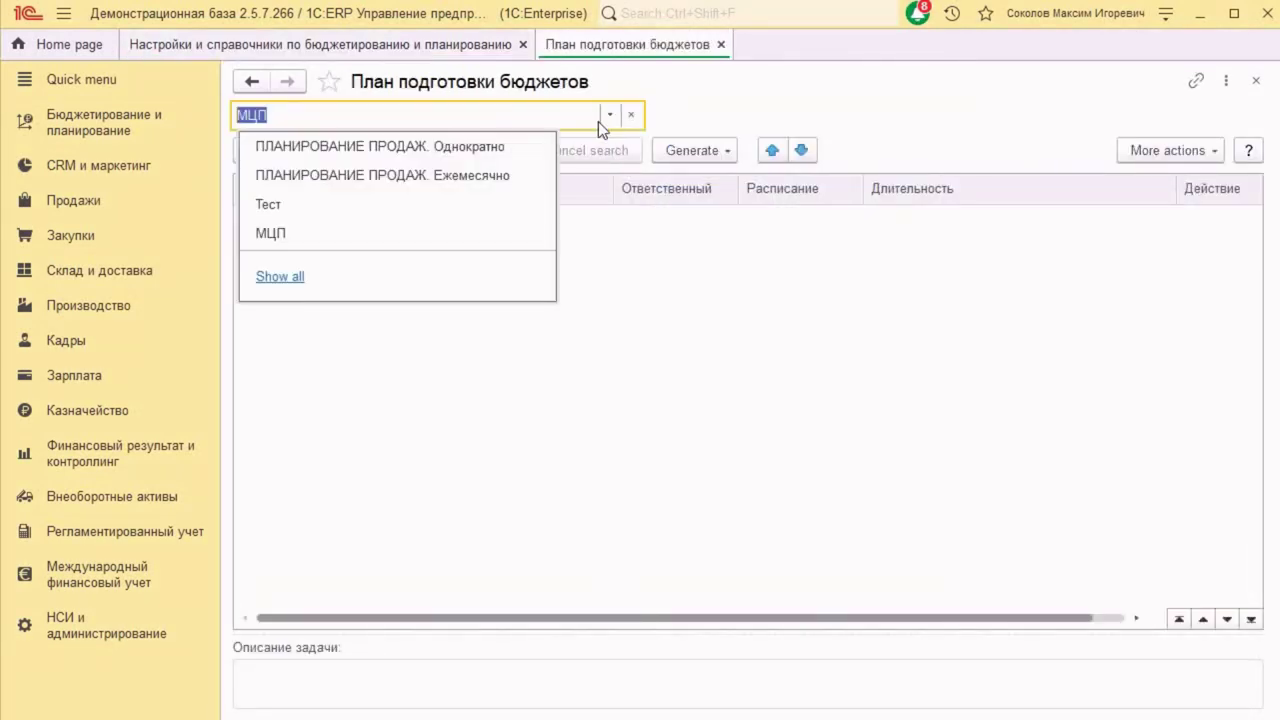
{"action": "left_click", "coordinate": [487, 175]}
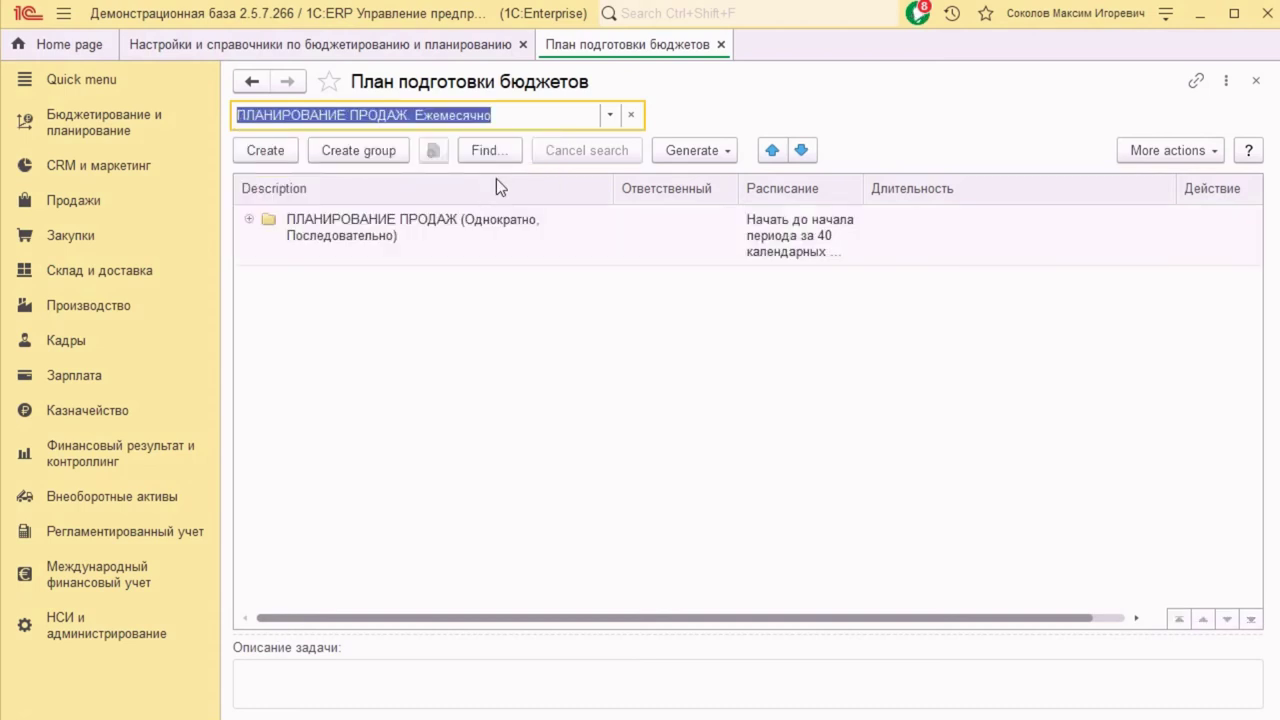
- Expand the plan's one-time and monthly stage groups, including the parallel regional sales plan stages
{"action": "left_click", "coordinate": [249, 219]}
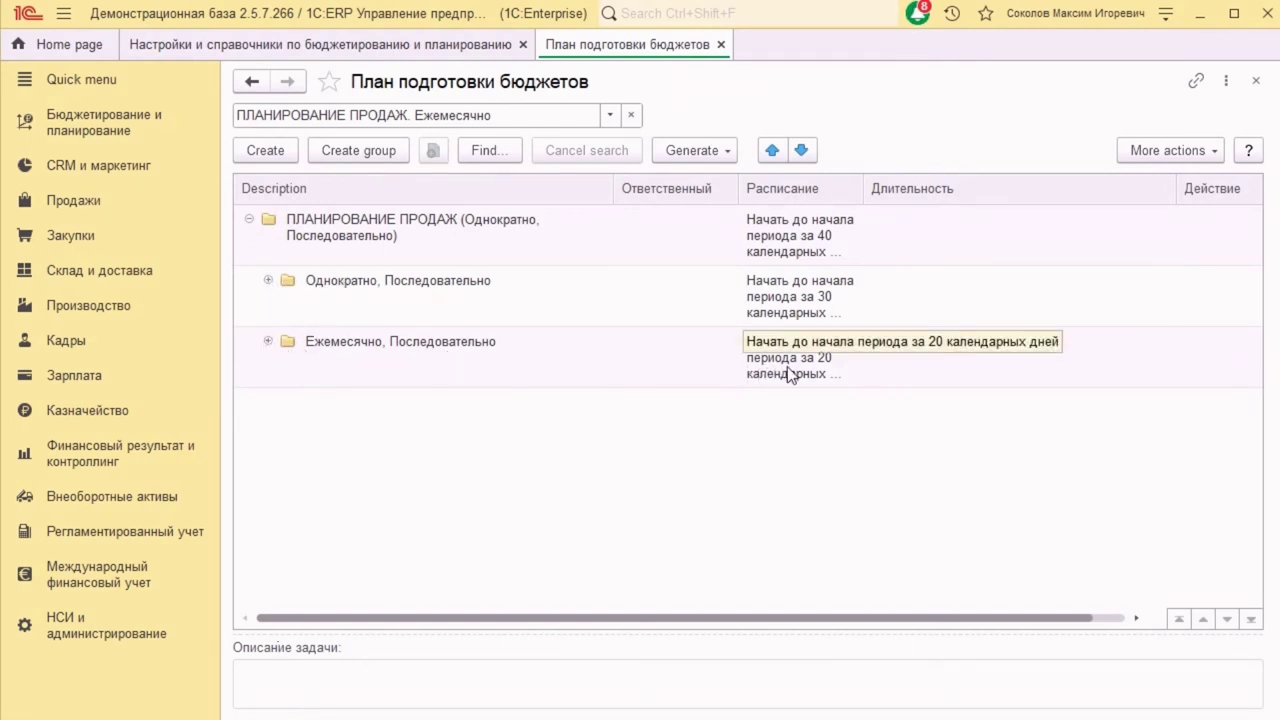
{"action": "left_click", "coordinate": [268, 280]}
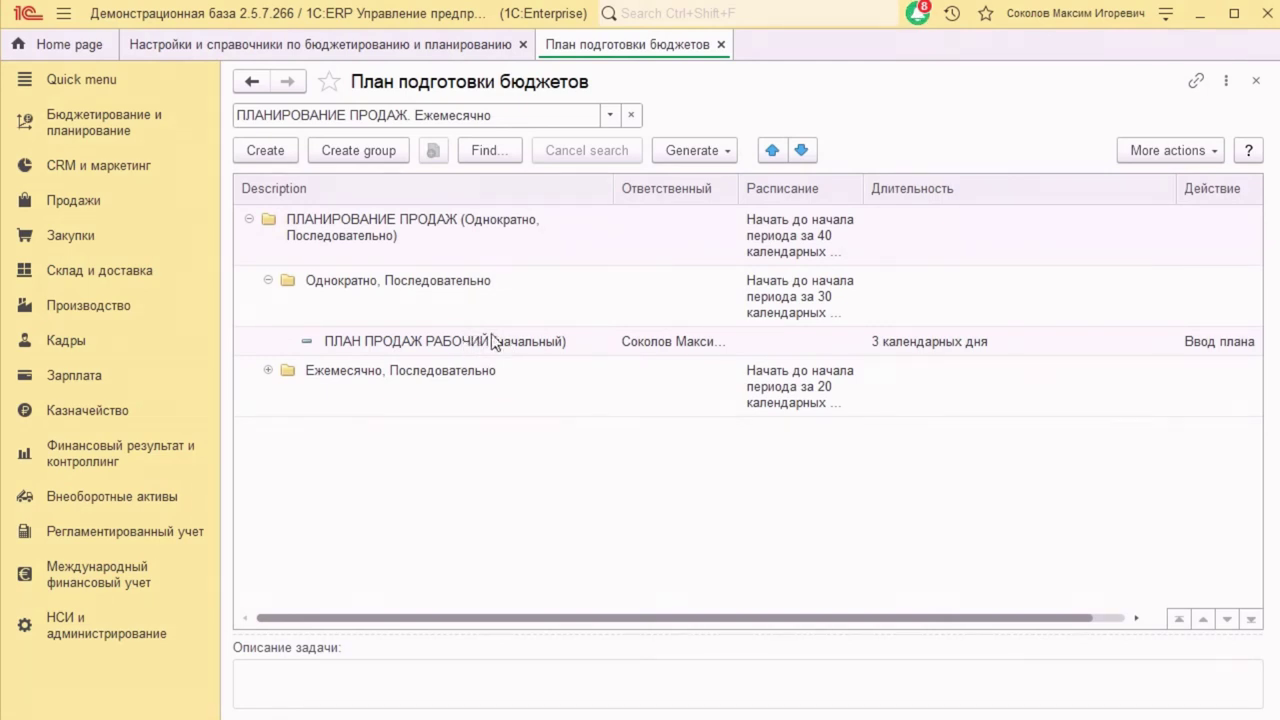
{"action": "left_click", "coordinate": [268, 370]}
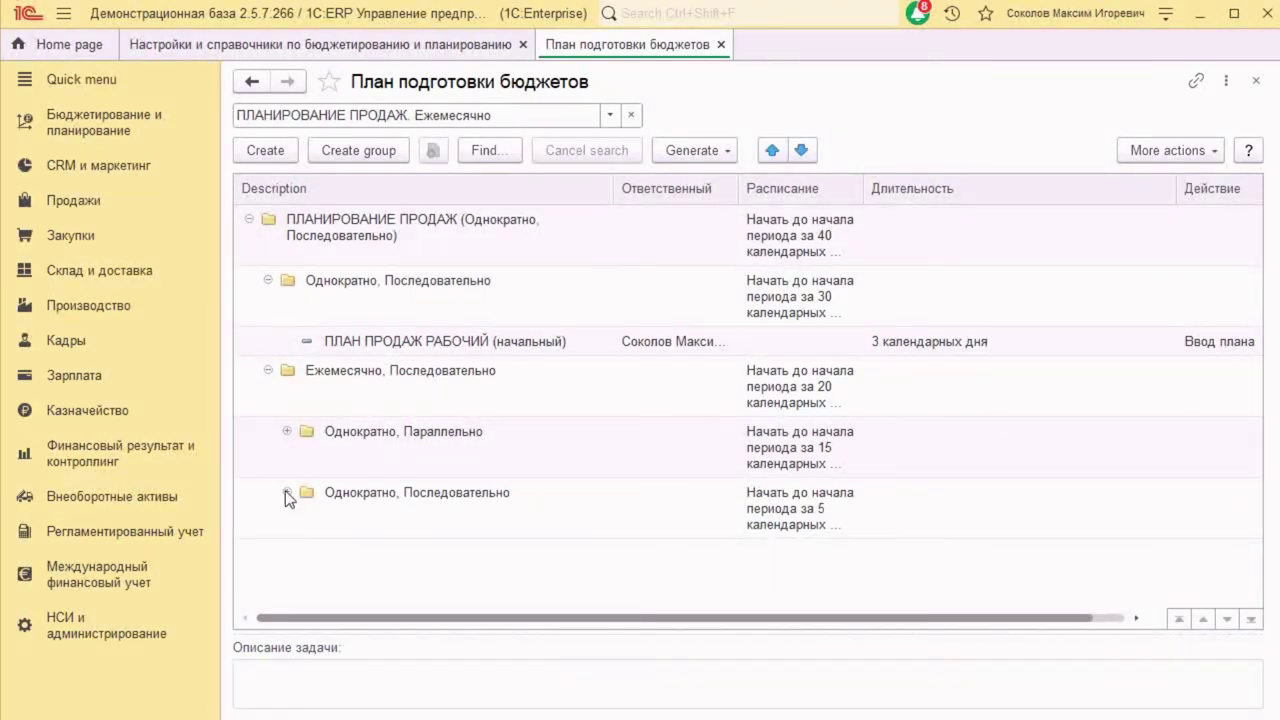
{"action": "left_click", "coordinate": [287, 429]}
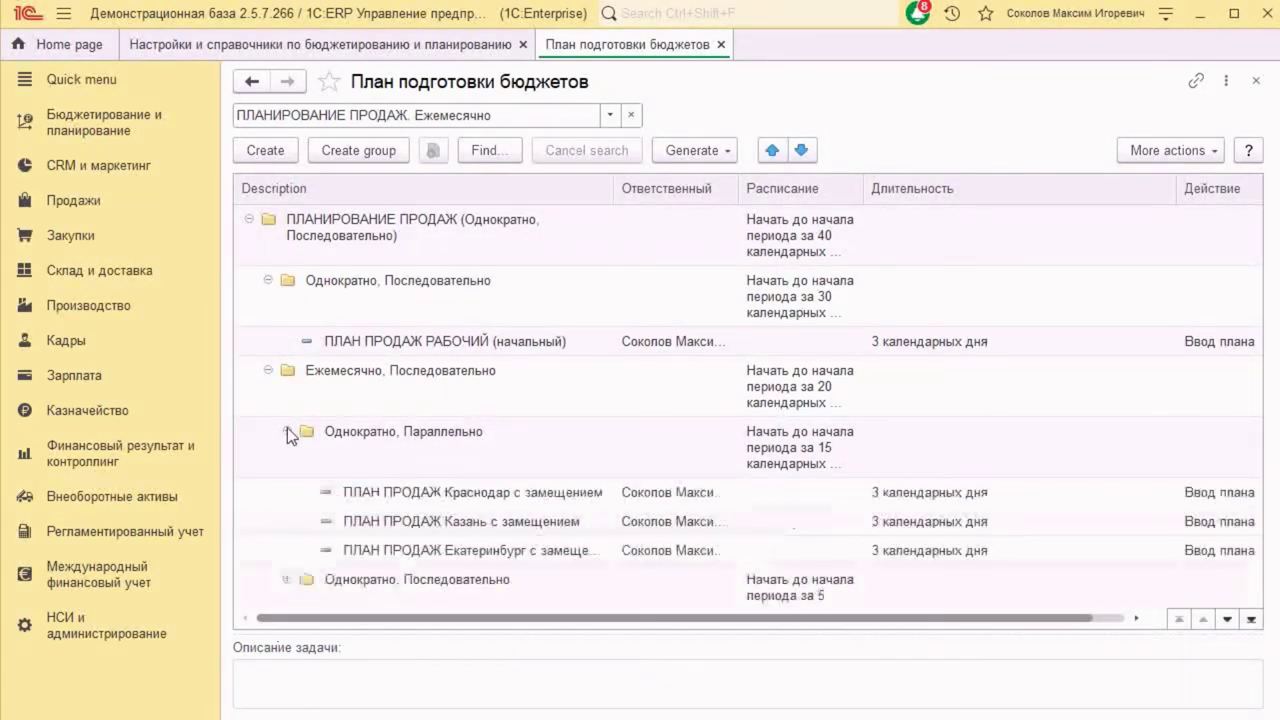
- Look through the Краснодар, Казань and Екатеринбург sales plan stages in the parallel group of the budget preparation plan
{"action": "scroll", "coordinate": [470, 454], "scroll_direction": "down", "scroll_amount": 1}
{"action": "left_click", "coordinate": [483, 436]}
{"action": "left_click", "coordinate": [484, 457]}
{"action": "left_click", "coordinate": [490, 489]}
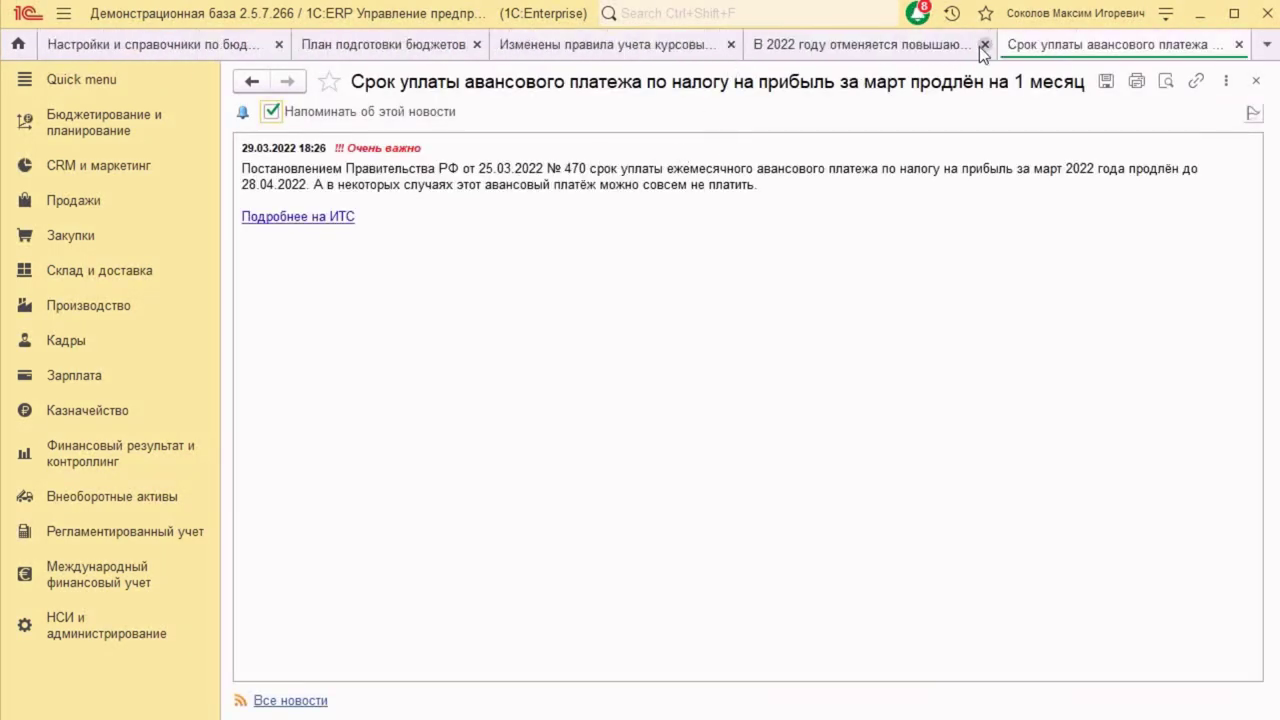
- Close the open news items and return to the budget preparation plan
{"action": "left_click", "coordinate": [985, 44]}
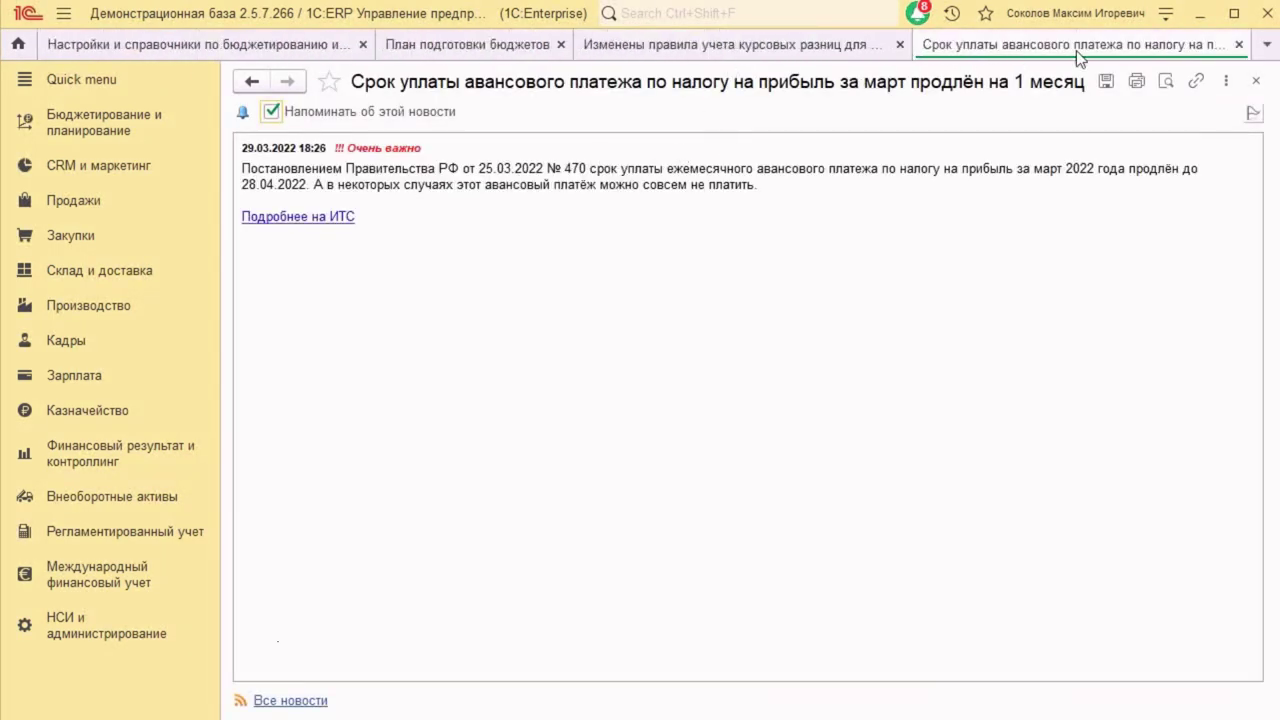
{"action": "left_click", "coordinate": [1238, 46]}
{"action": "left_click", "coordinate": [1153, 44]}
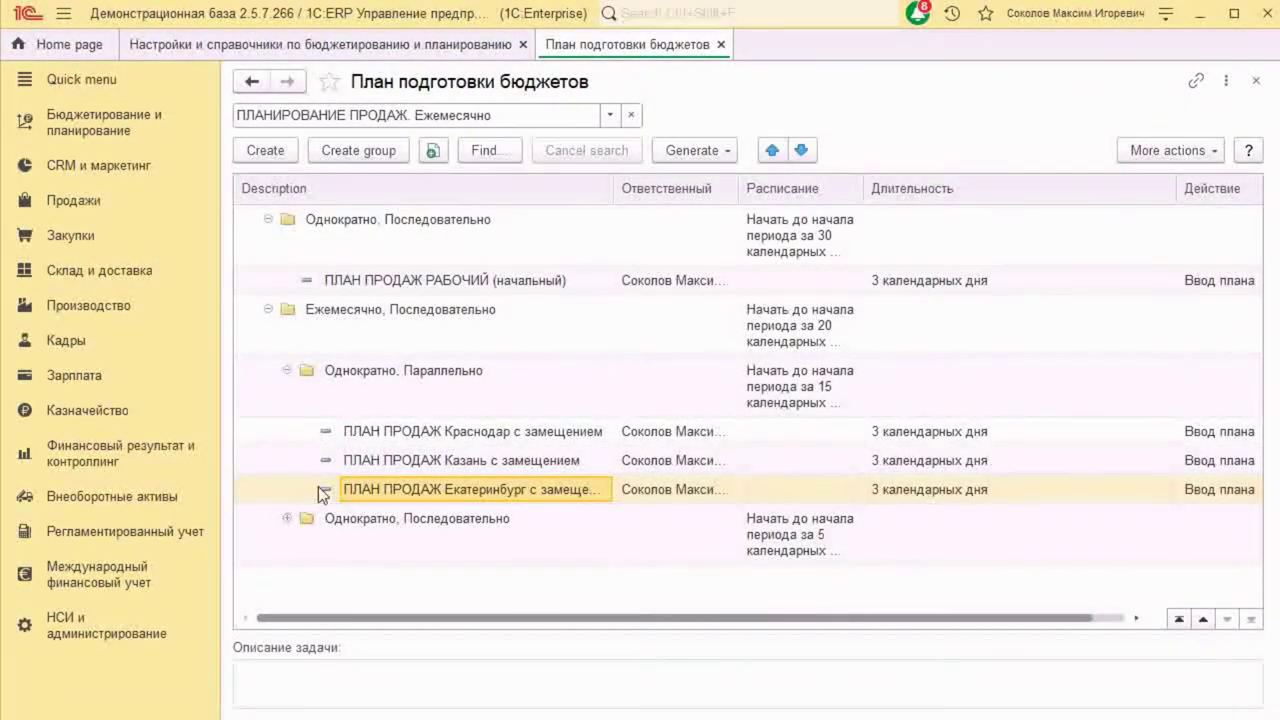
- Check the sequential working sales plan stage under the monthly group, and collapse both nested stage groups
{"action": "left_click", "coordinate": [286, 518]}
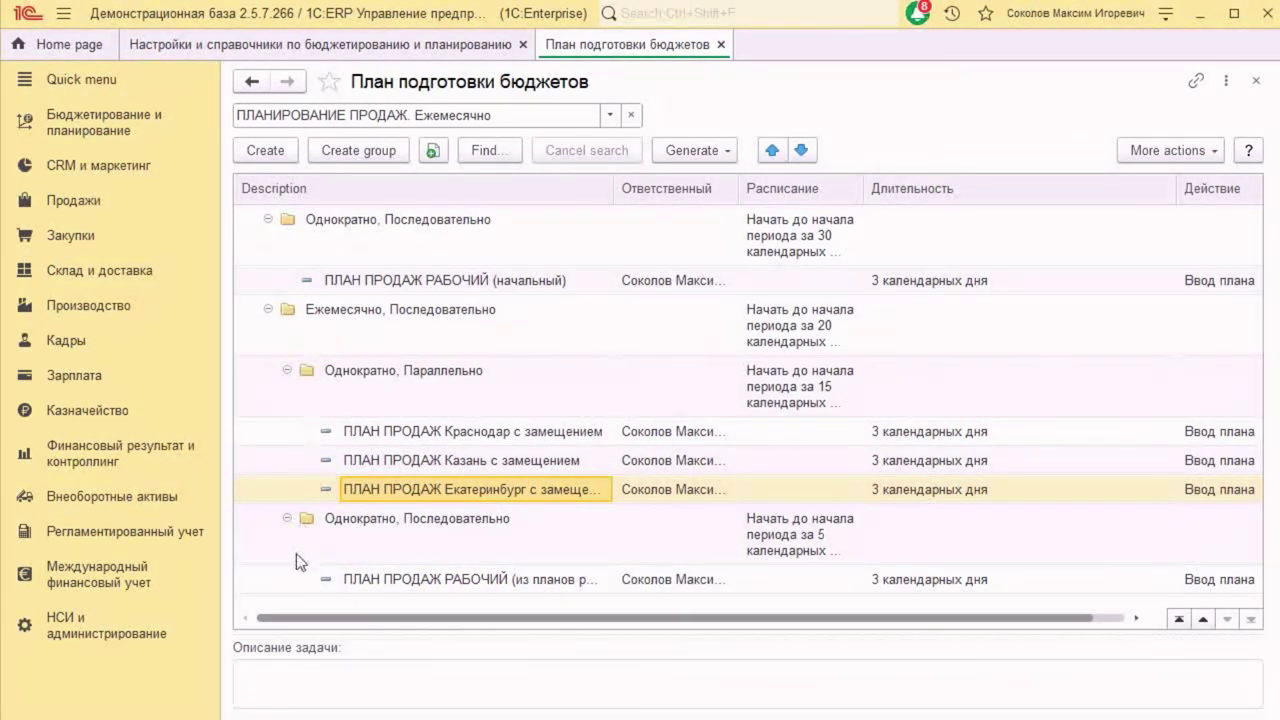
{"action": "left_click", "coordinate": [287, 516]}
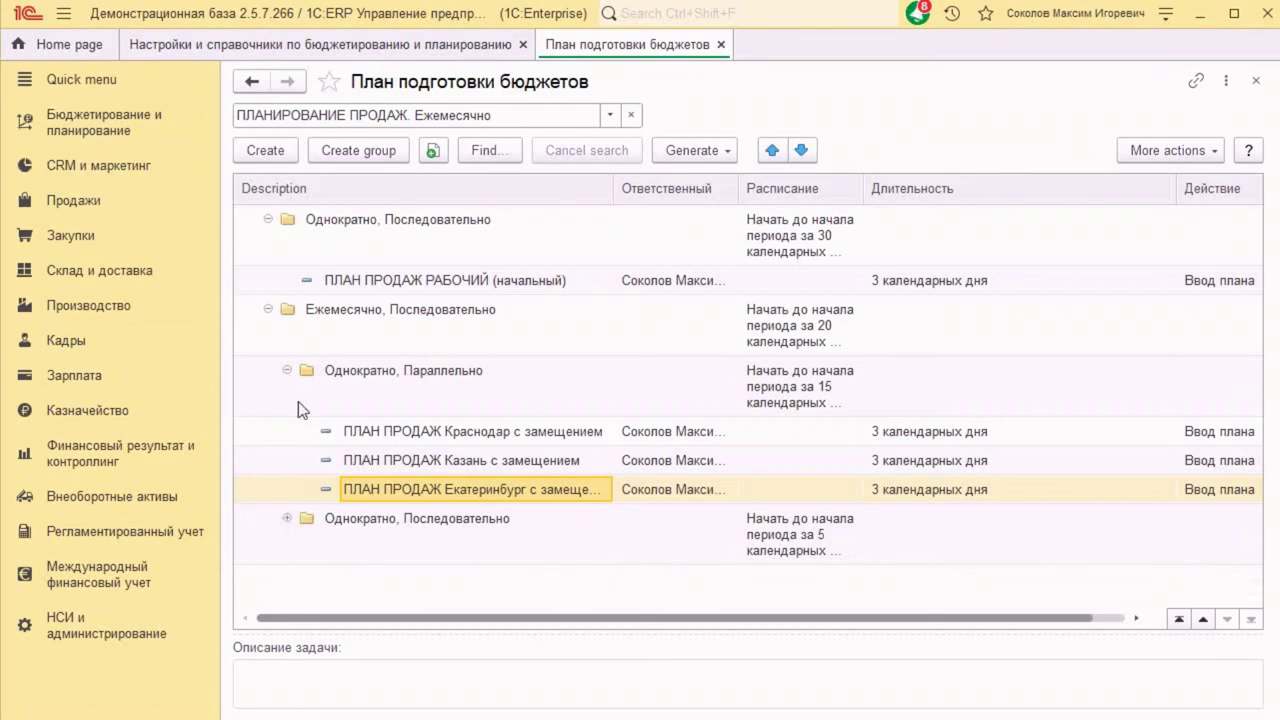
{"action": "left_click", "coordinate": [287, 370]}
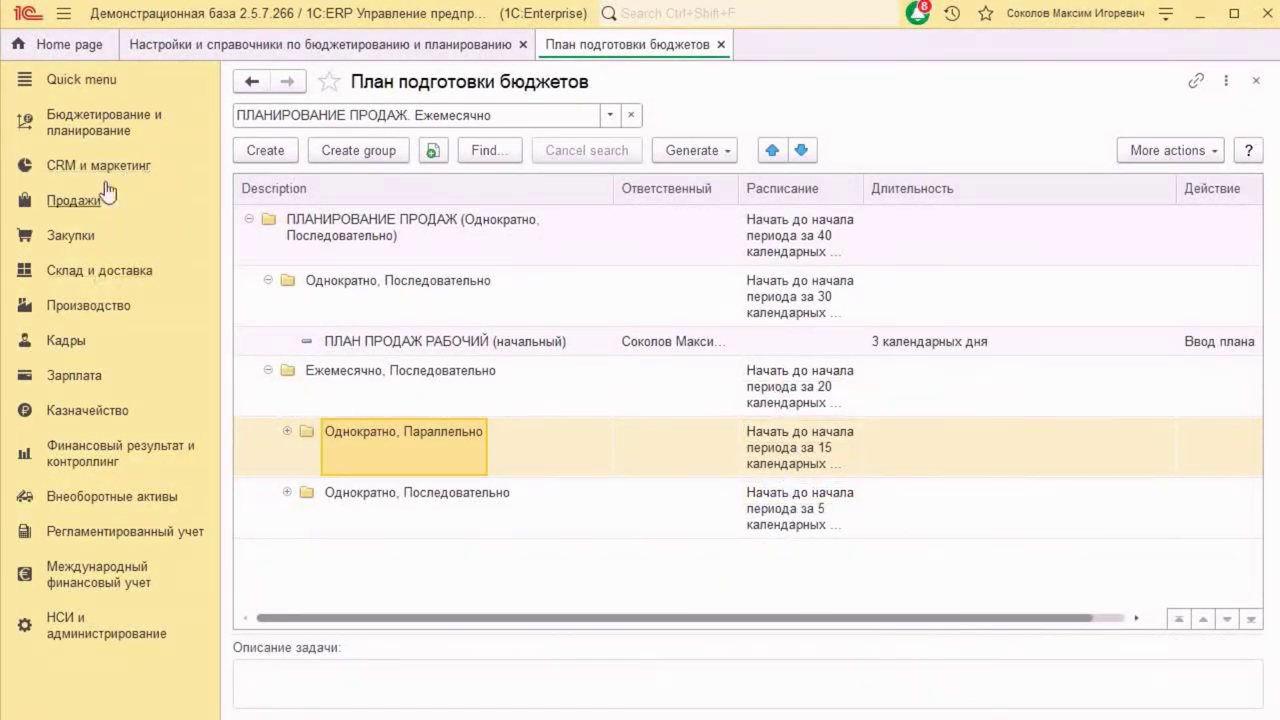
- Create a new budget preparation process and set its model to ПЛАНИРОВАНИЕ ПРОДАЖ. Ежемесячно
{"action": "left_click", "coordinate": [118, 129]}
{"action": "left_click", "coordinate": [338, 395]}
{"action": "left_click", "coordinate": [266, 156]}
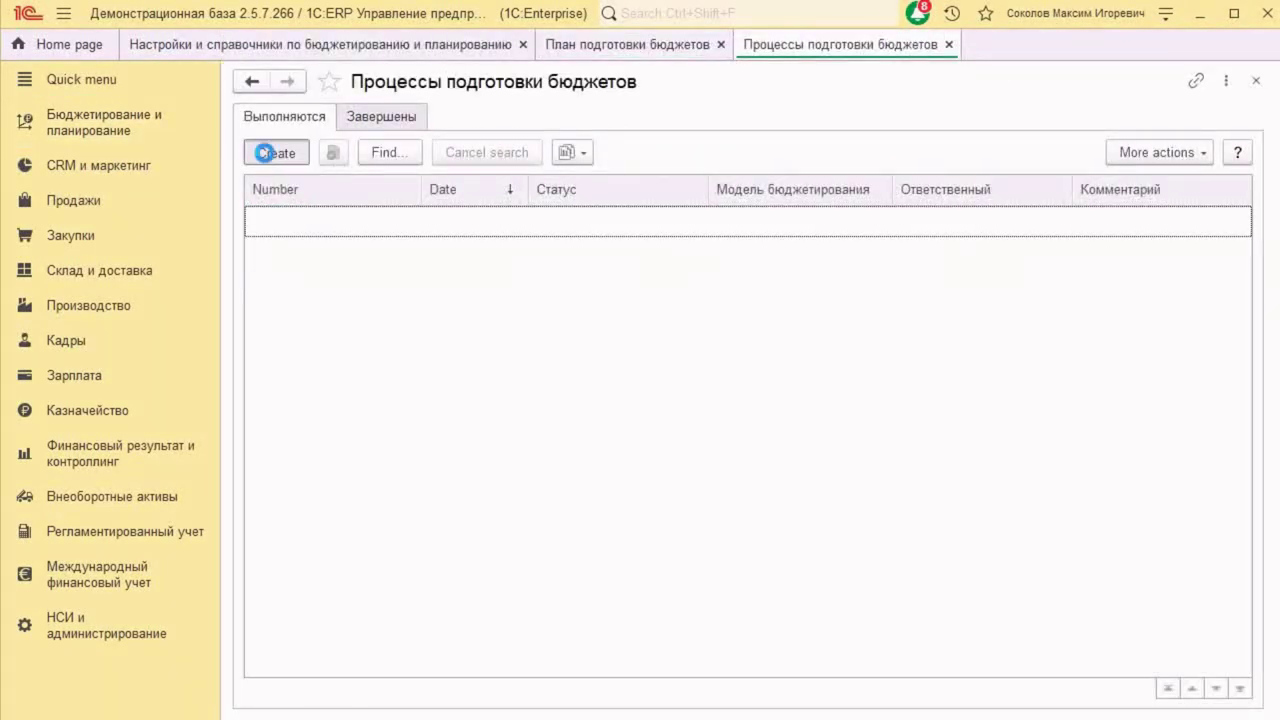
{"action": "left_click", "coordinate": [720, 222]}
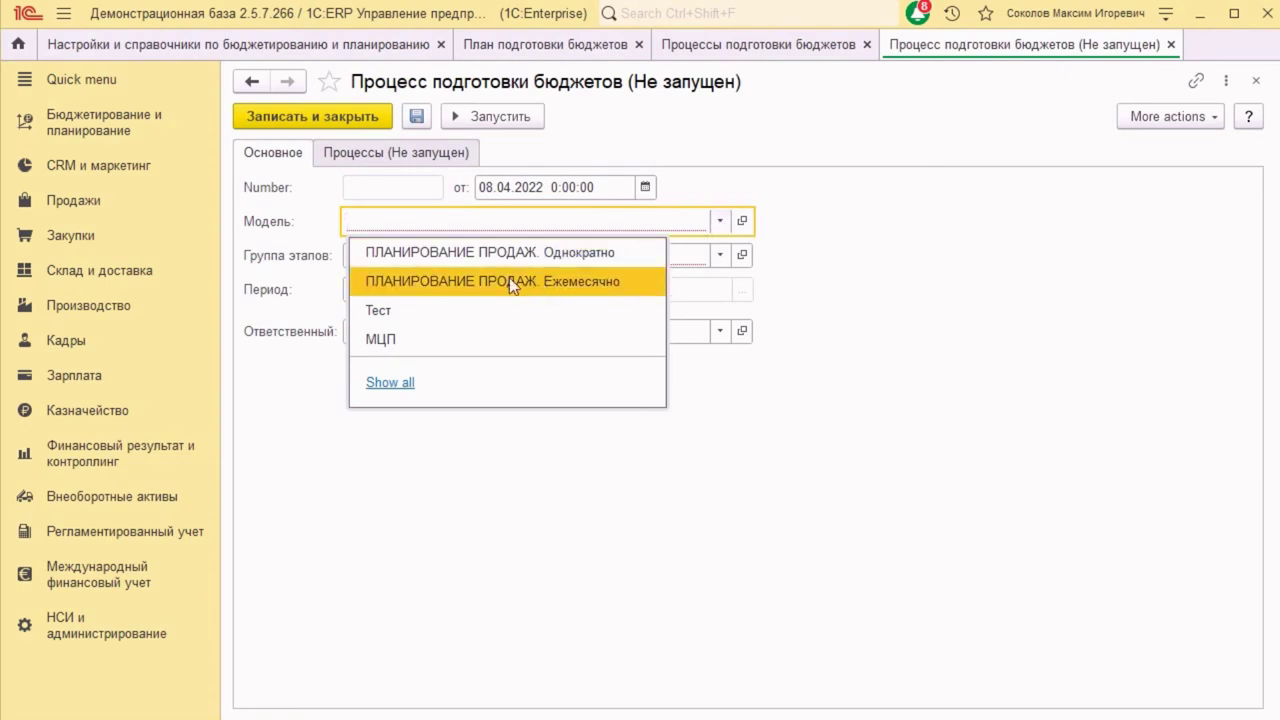
{"action": "left_click", "coordinate": [566, 280]}
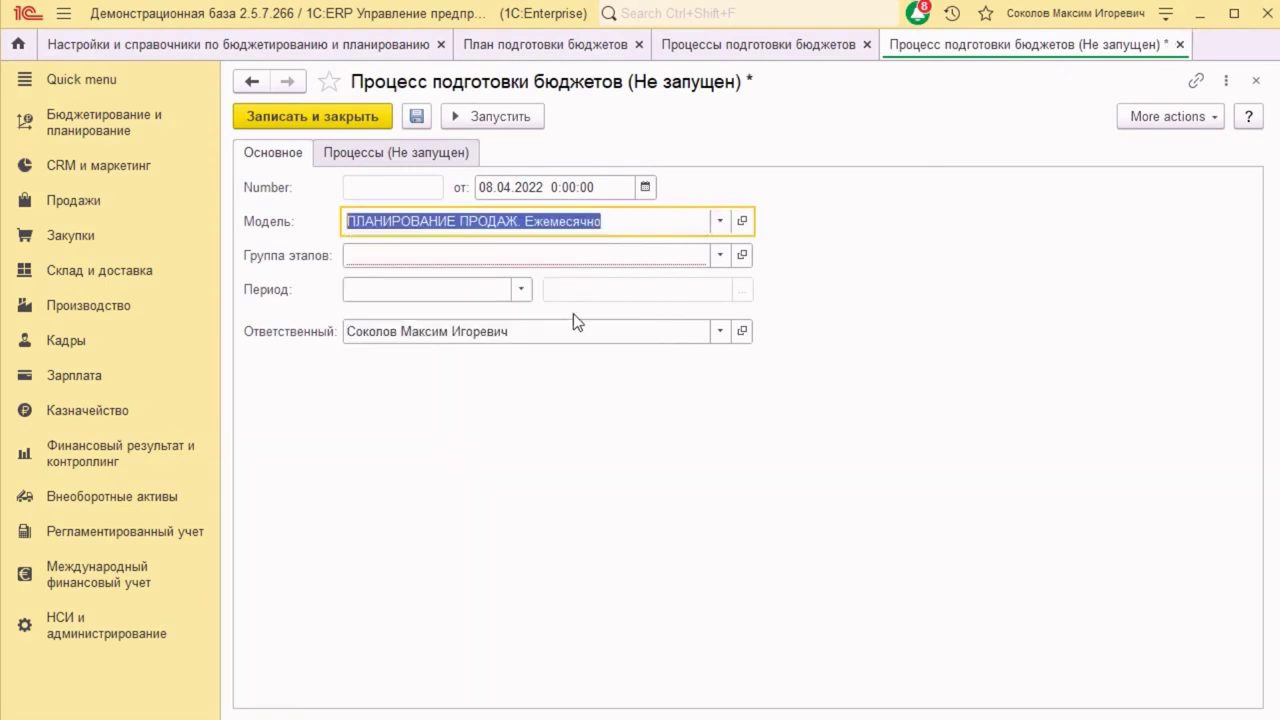
- Set the process's stage group to ПЛАНИРОВАНИЕ ПРОДАЖ (Однократно, Последовательно) from the full list of stages
{"action": "left_click", "coordinate": [720, 255]}
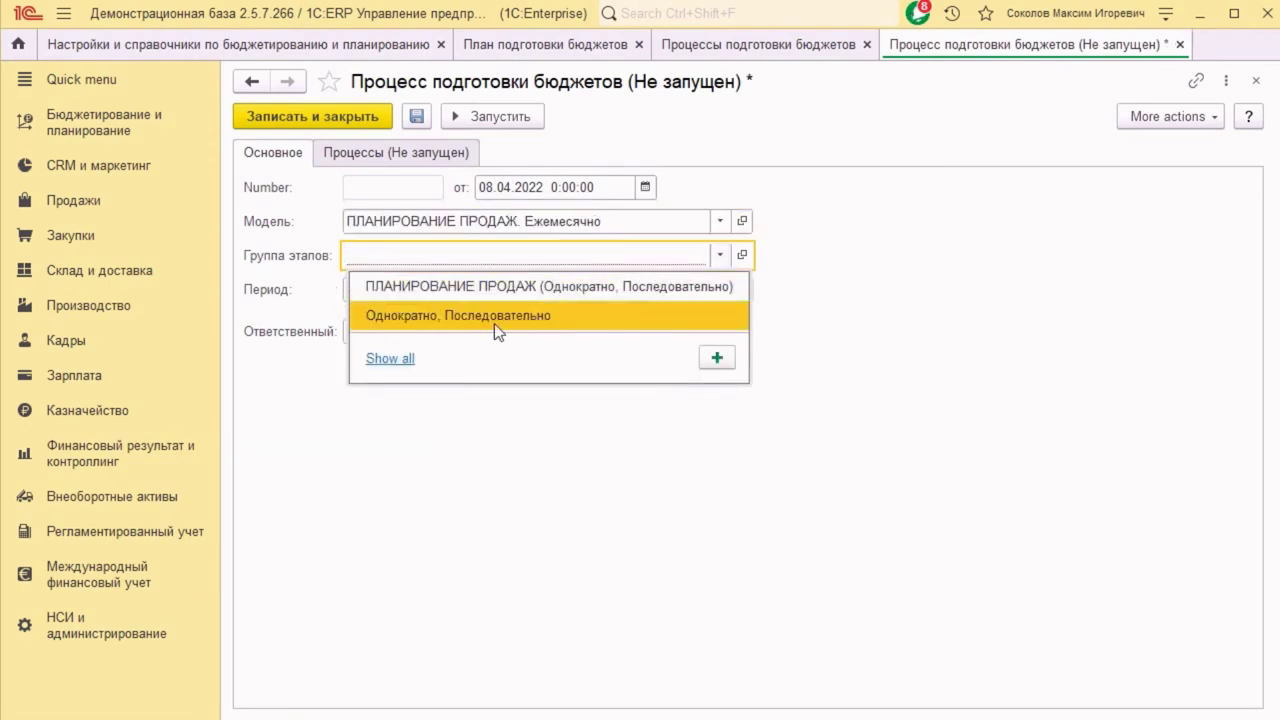
{"action": "left_click", "coordinate": [390, 359]}
{"action": "left_click", "coordinate": [680, 320]}
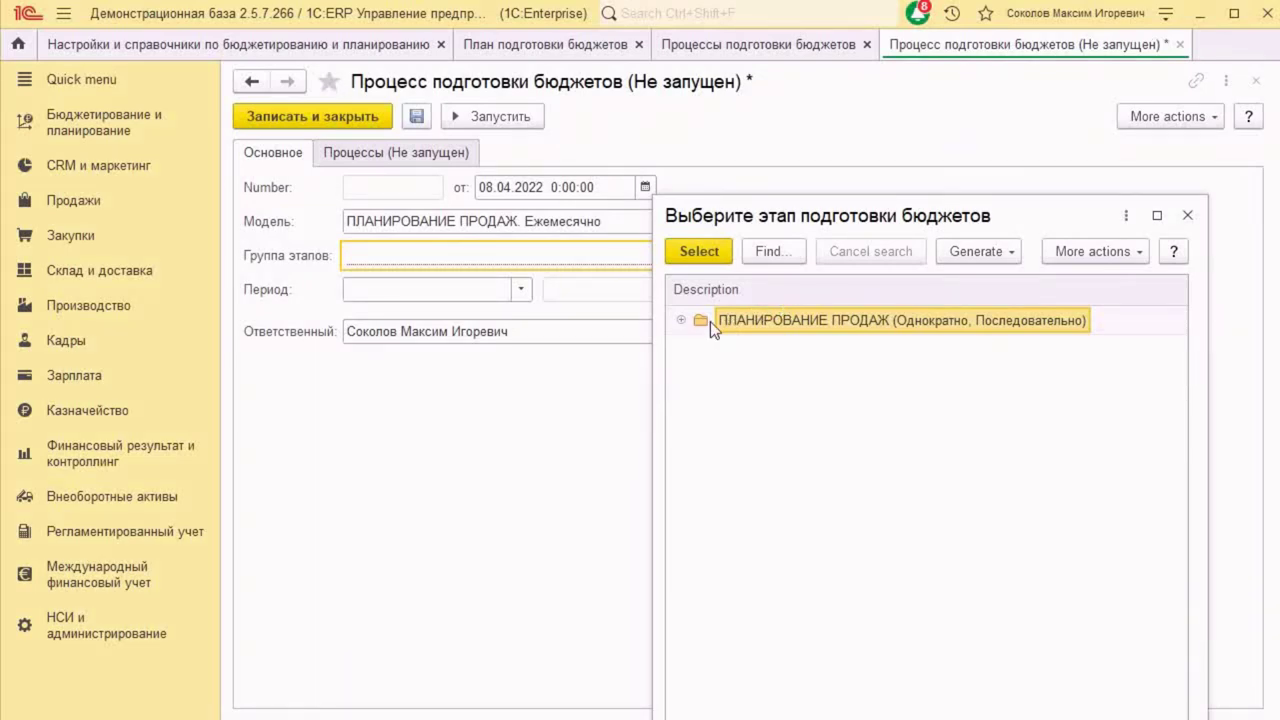
{"action": "left_click", "coordinate": [707, 252]}
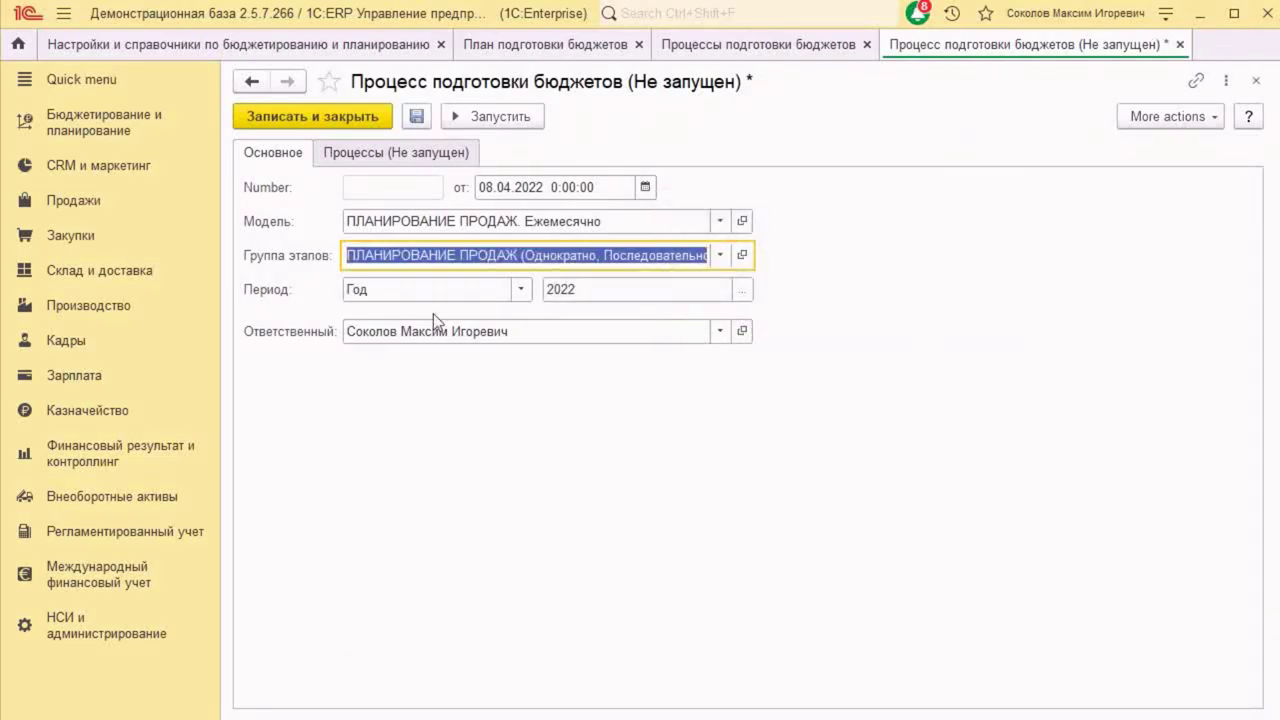
- Show the stage list of the new process and collapse its monthly groups from January to December 2022
{"action": "left_click", "coordinate": [400, 153]}
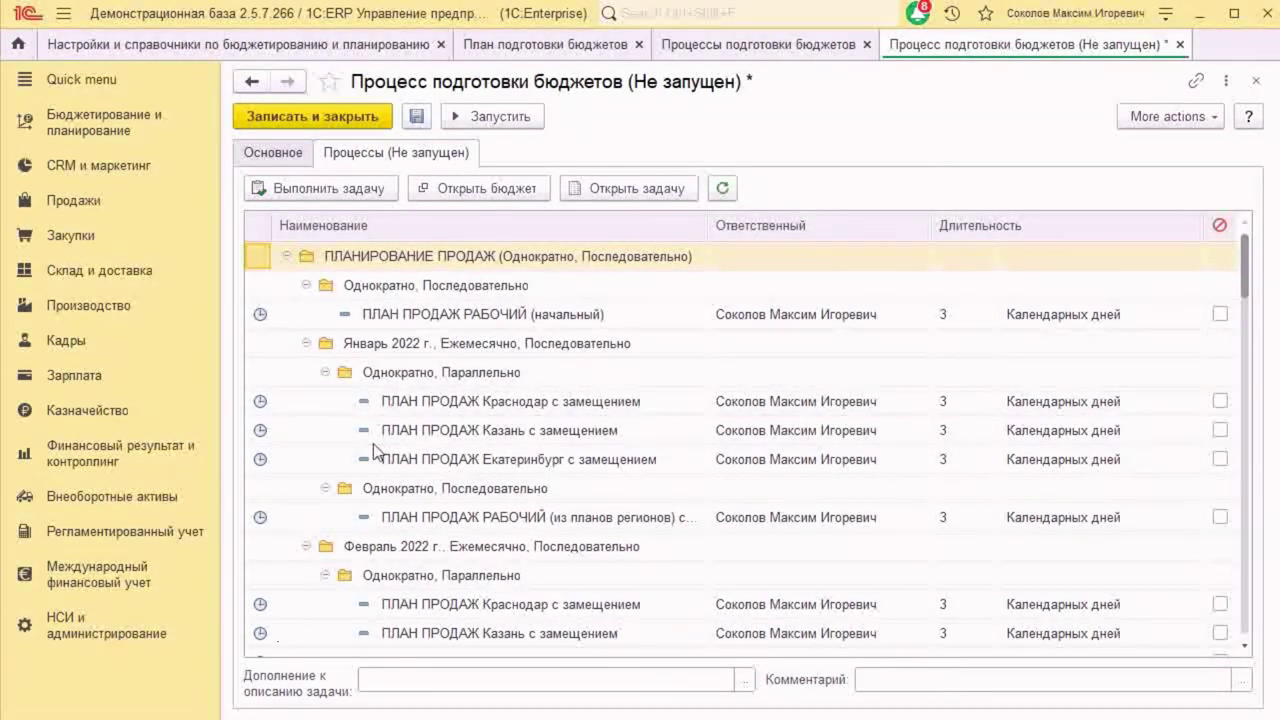
{"action": "left_click", "coordinate": [398, 314]}
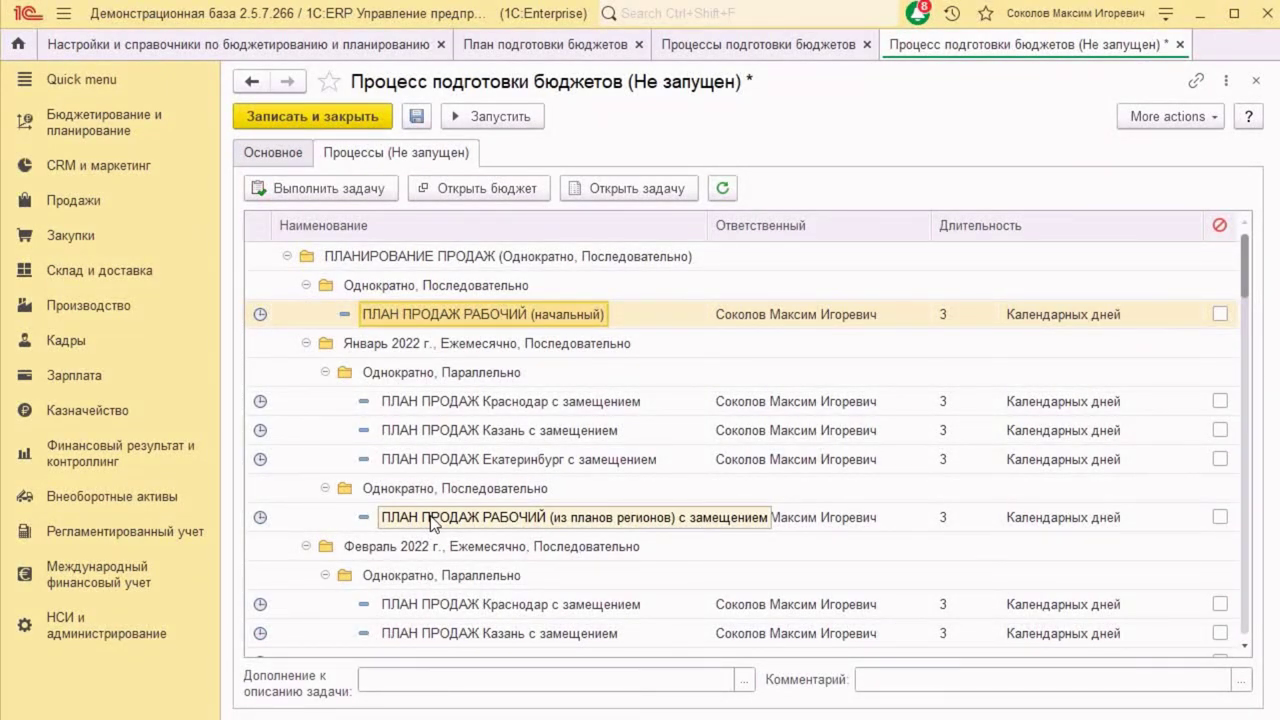
{"action": "left_click", "coordinate": [306, 343]}
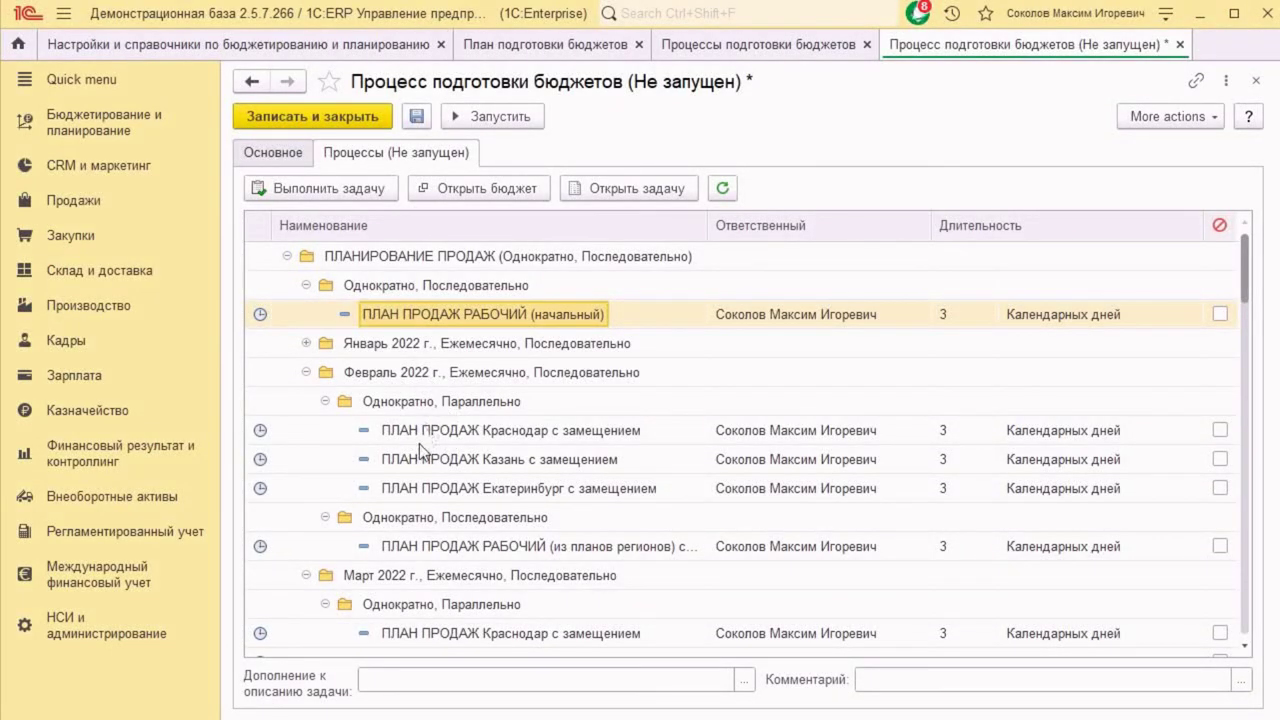
{"action": "left_click", "coordinate": [307, 372]}
{"action": "left_click", "coordinate": [307, 401]}
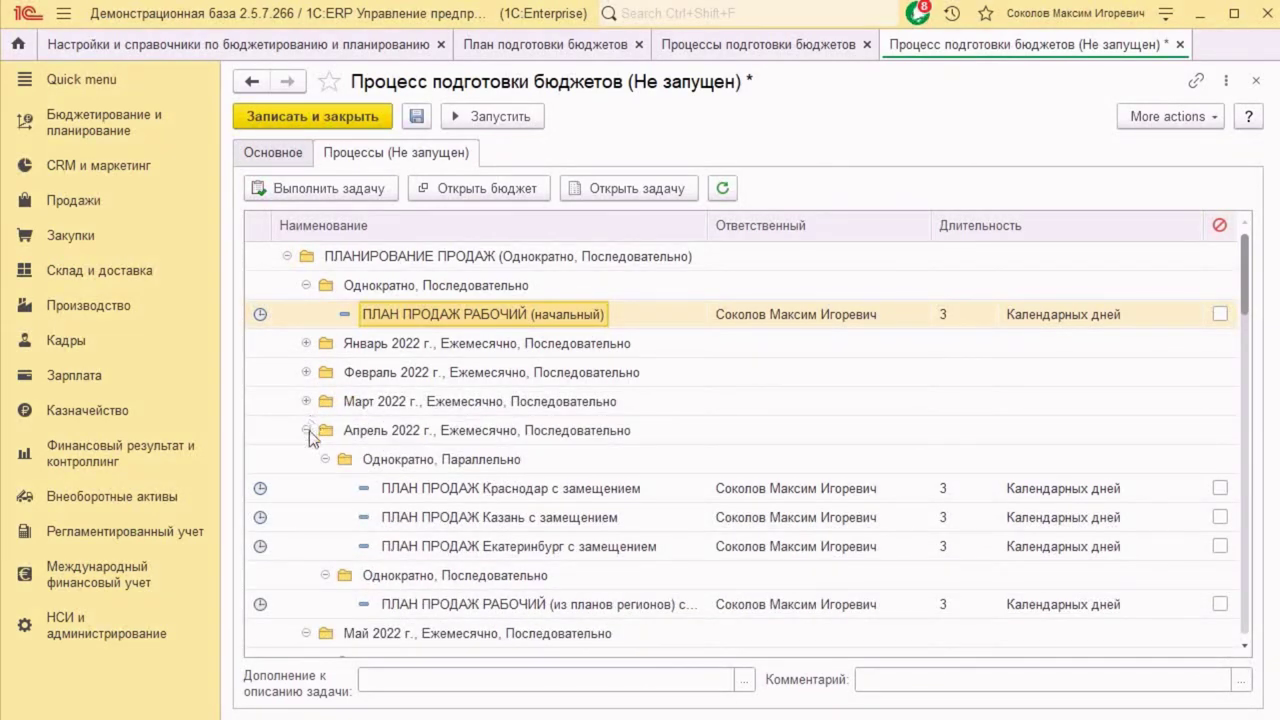
{"action": "left_click", "coordinate": [308, 431]}
{"action": "left_click", "coordinate": [308, 460]}
{"action": "left_click", "coordinate": [306, 488]}
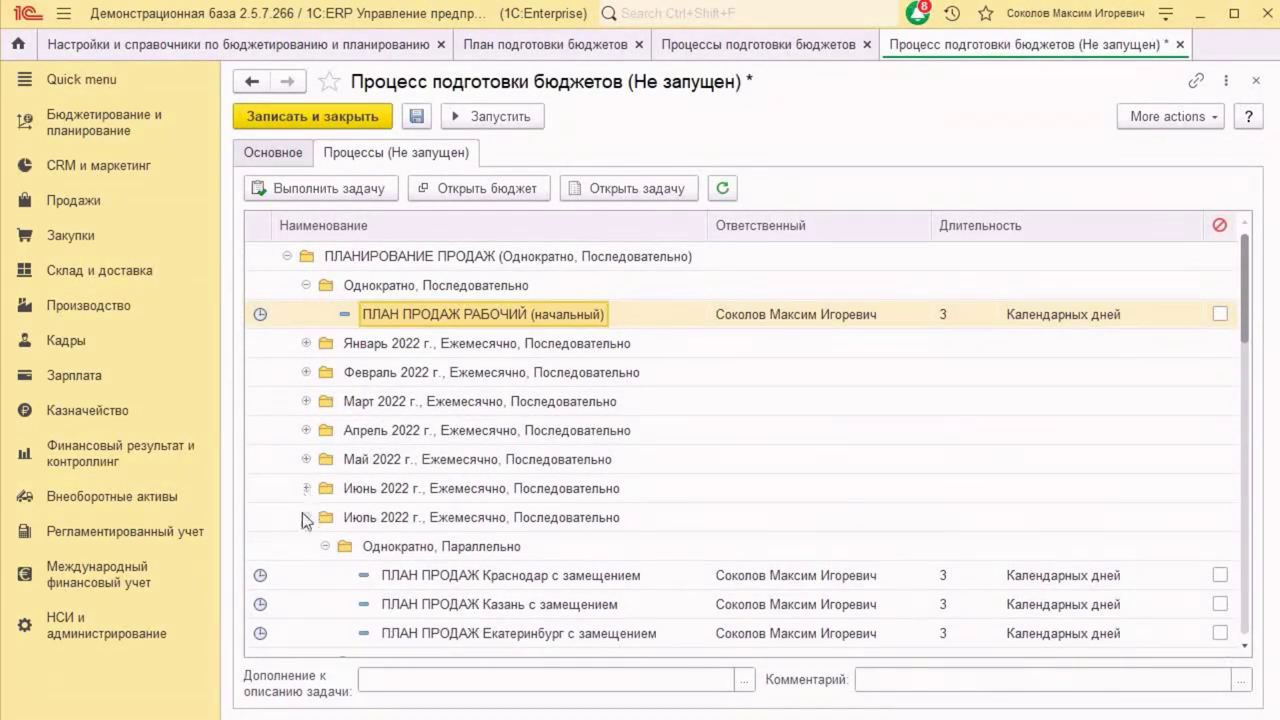
{"action": "left_click", "coordinate": [307, 517]}
{"action": "left_click", "coordinate": [307, 546]}
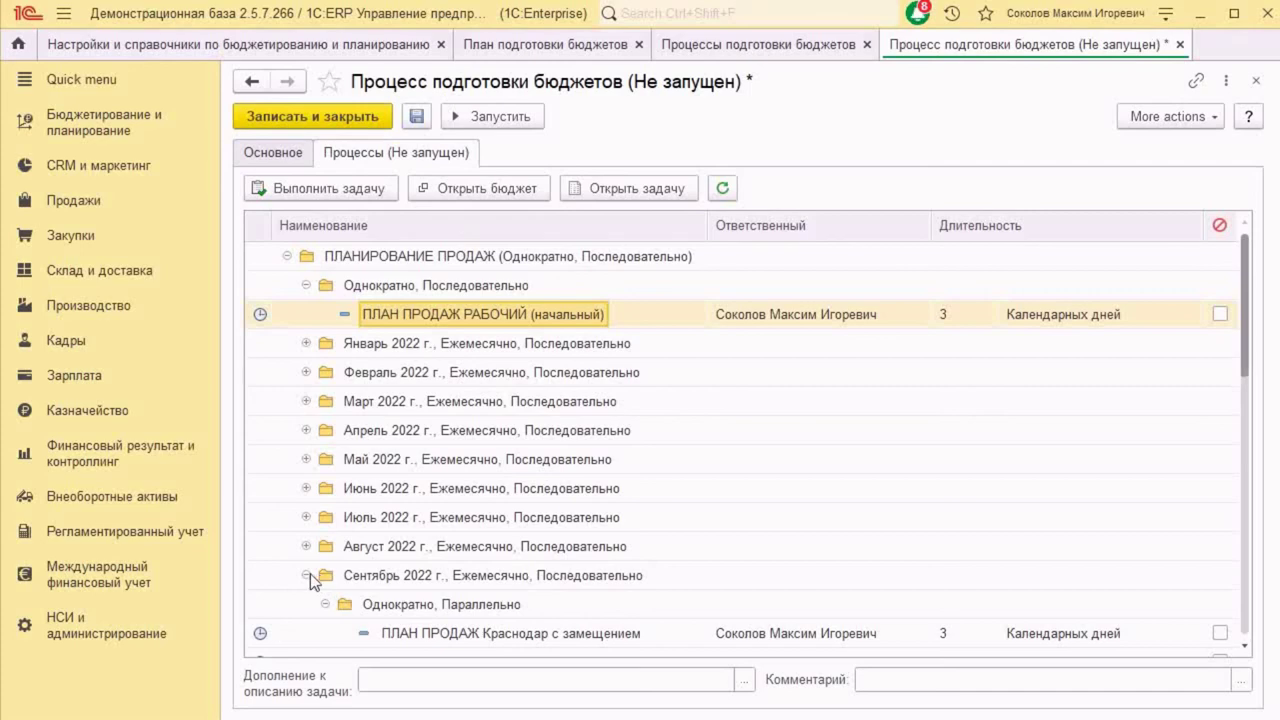
{"action": "left_click", "coordinate": [307, 575]}
{"action": "left_click", "coordinate": [307, 604]}
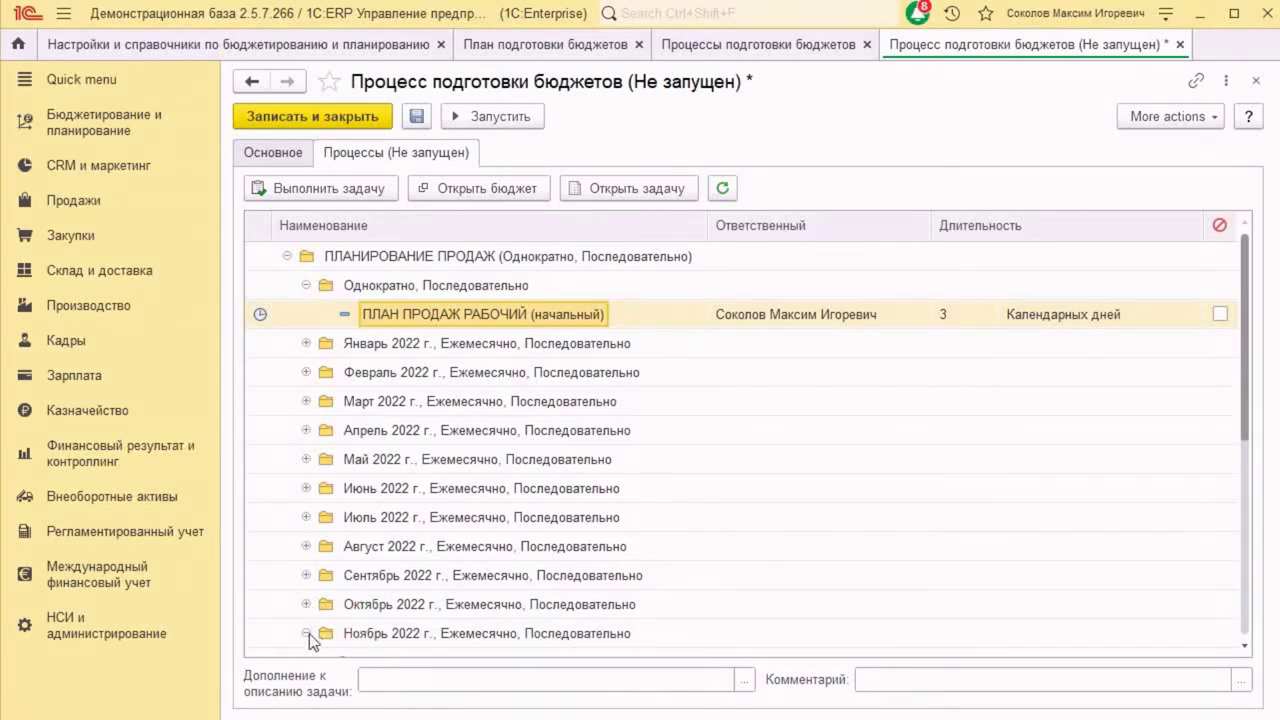
{"action": "left_click", "coordinate": [308, 634]}
{"action": "scroll", "coordinate": [540, 460], "scroll_direction": "down", "scroll_amount": 2}
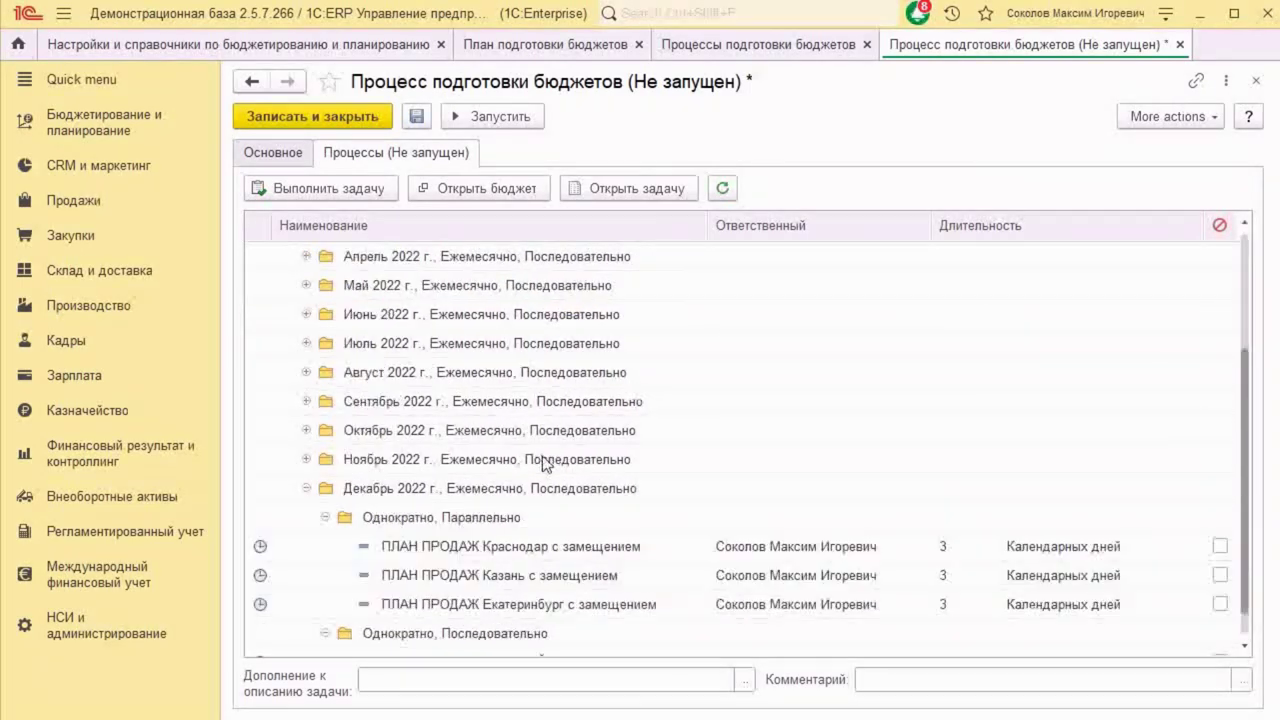
{"action": "left_click", "coordinate": [307, 488]}
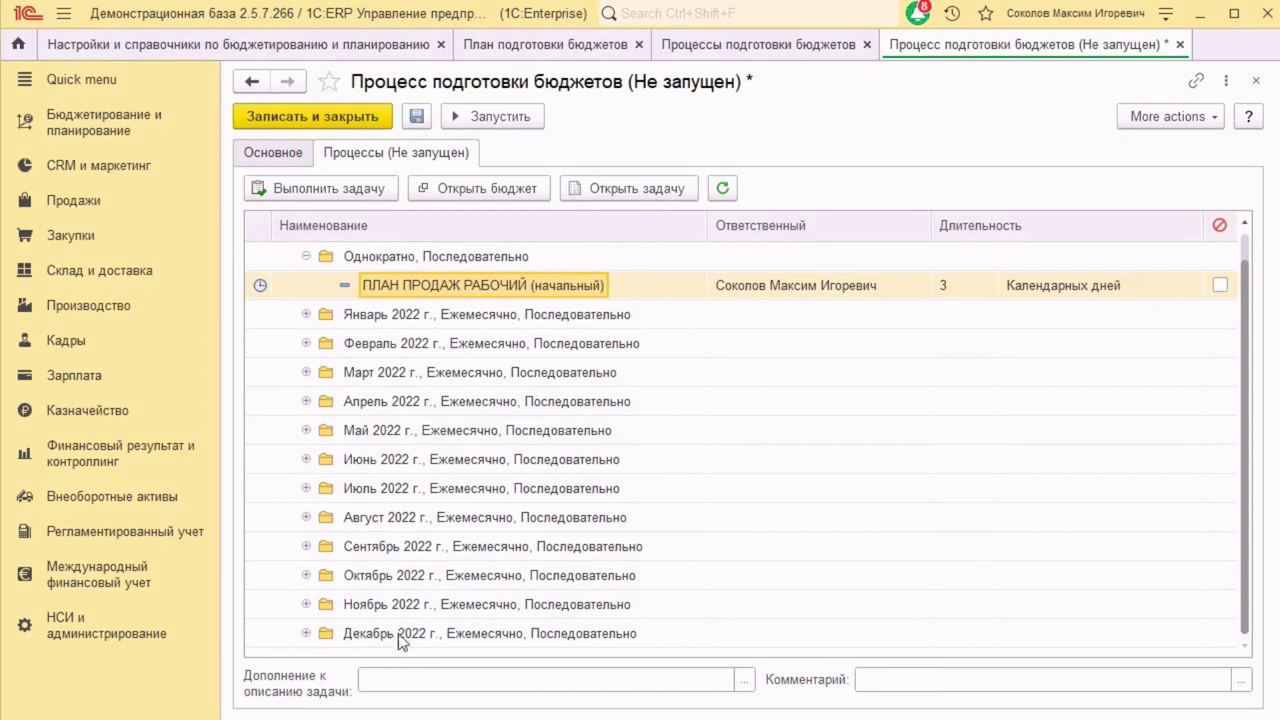
- Expand the January to May 2022 stage groups for review, and launch the budget preparation process
{"action": "left_click", "coordinate": [306, 314]}
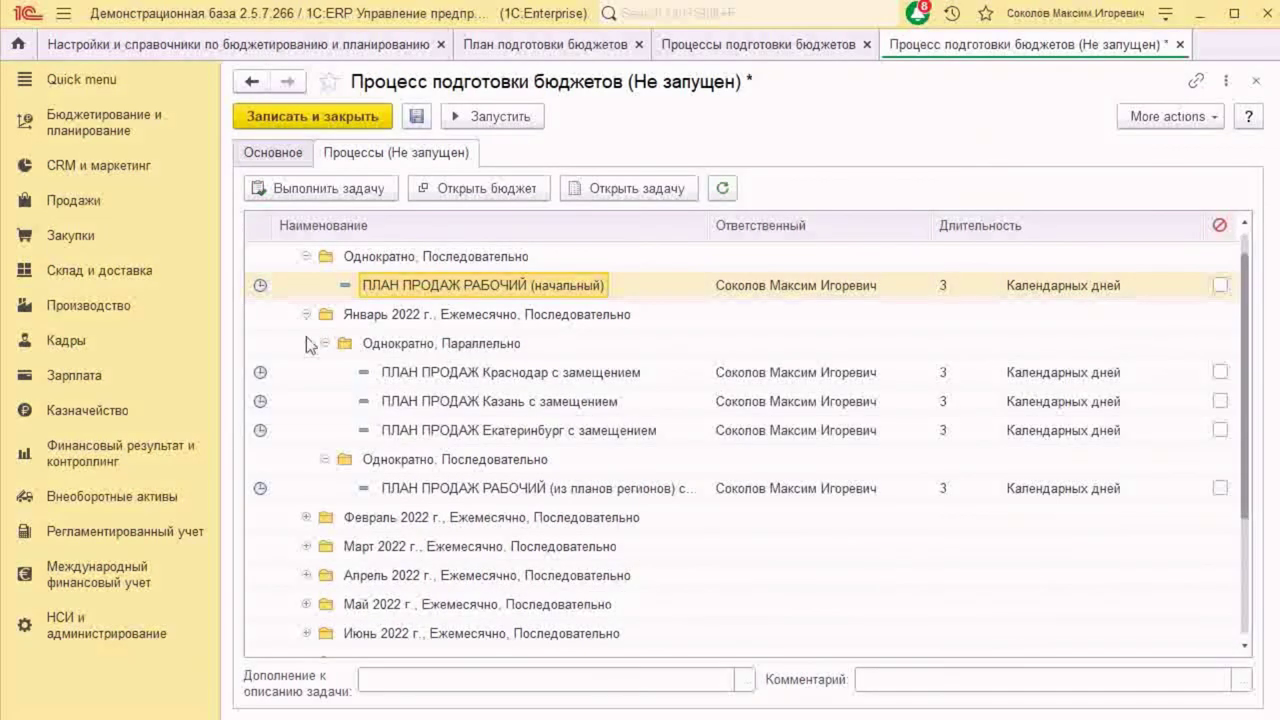
{"action": "left_click", "coordinate": [306, 517]}
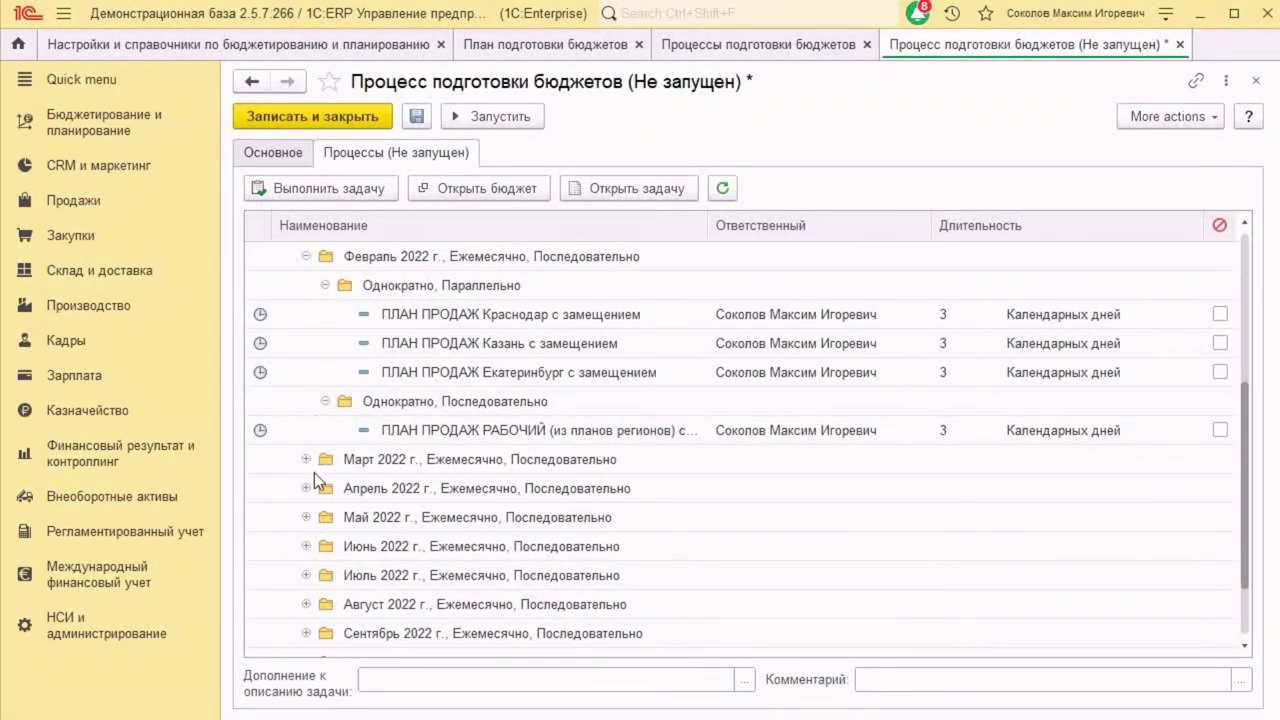
{"action": "left_click", "coordinate": [306, 460]}
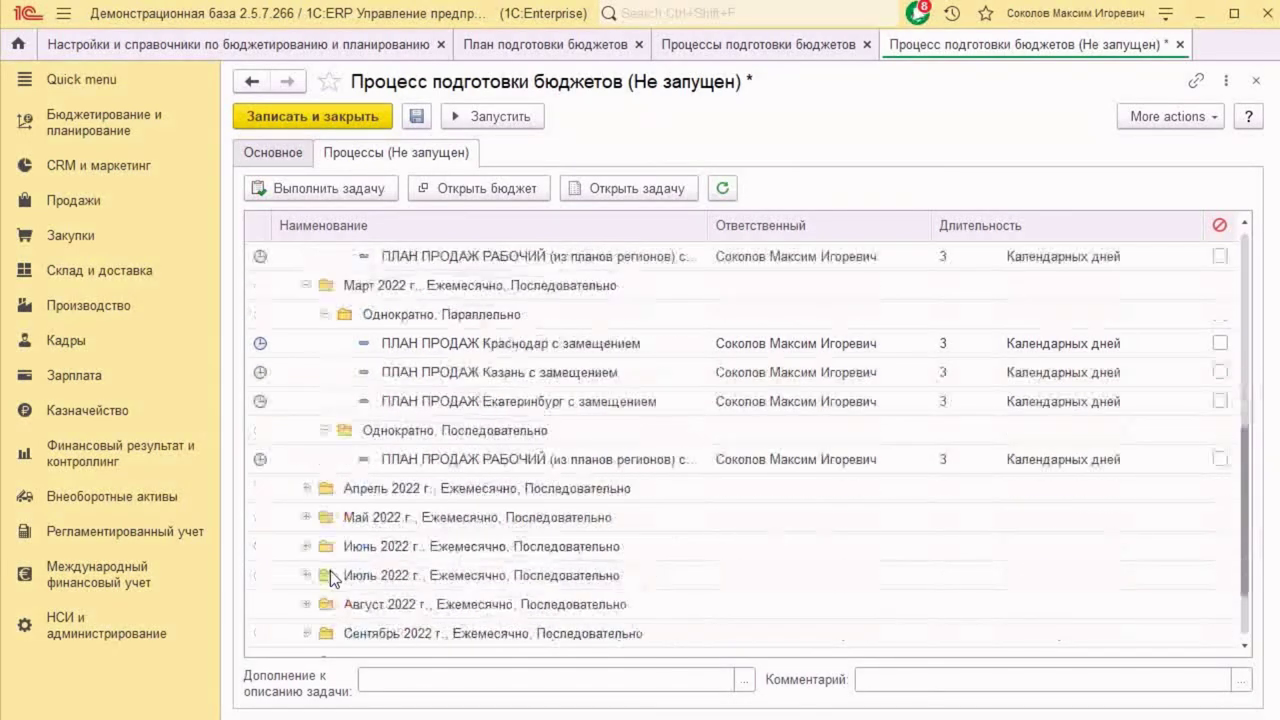
{"action": "left_click", "coordinate": [306, 488]}
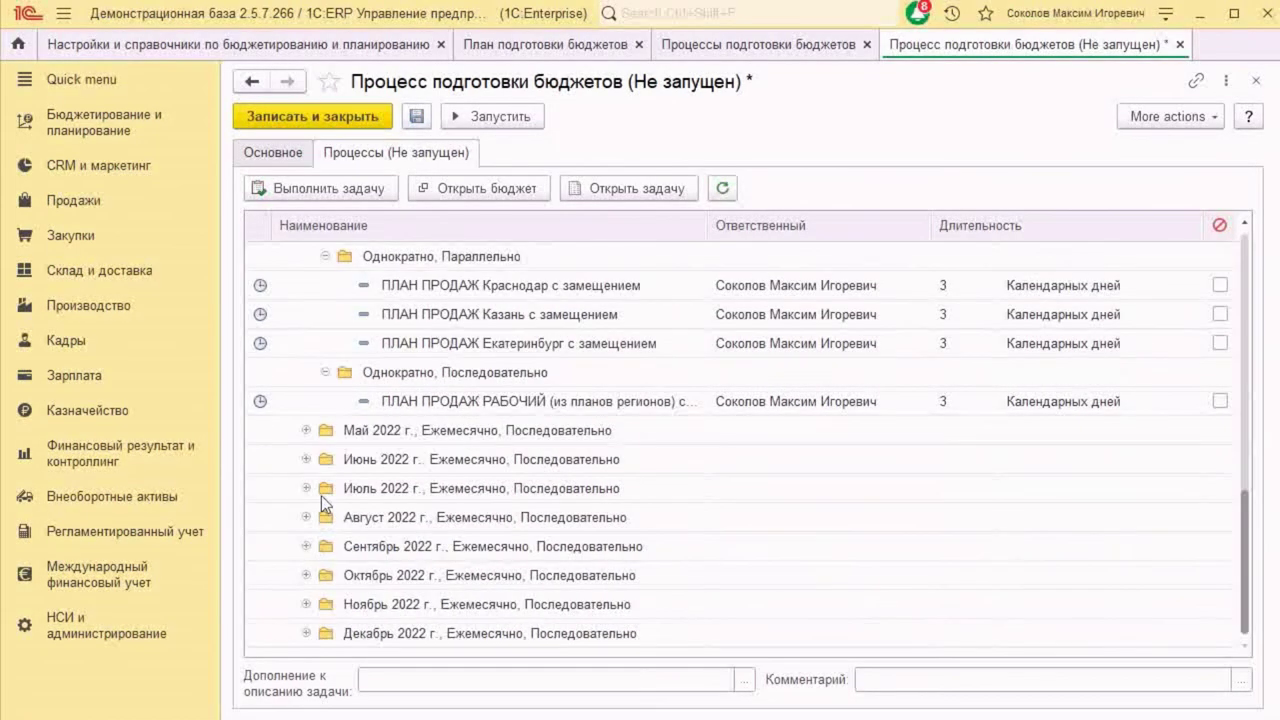
{"action": "left_click", "coordinate": [306, 430]}
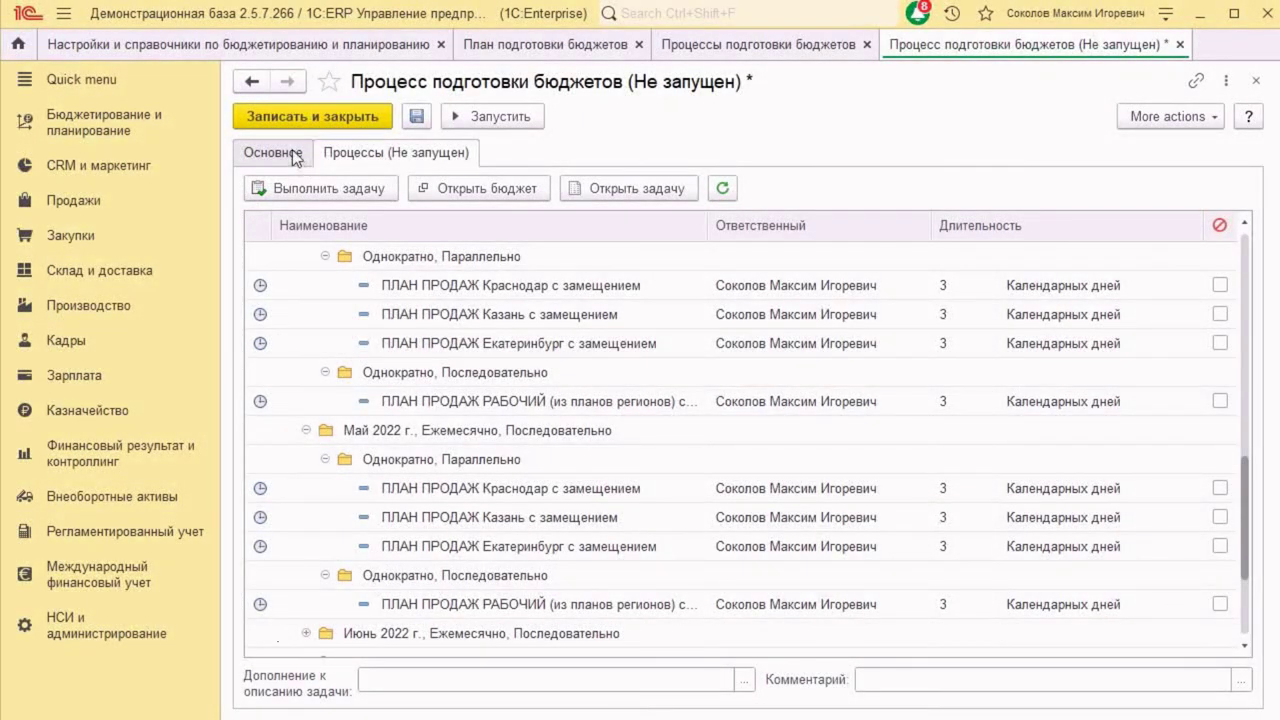
{"action": "left_click", "coordinate": [509, 116]}
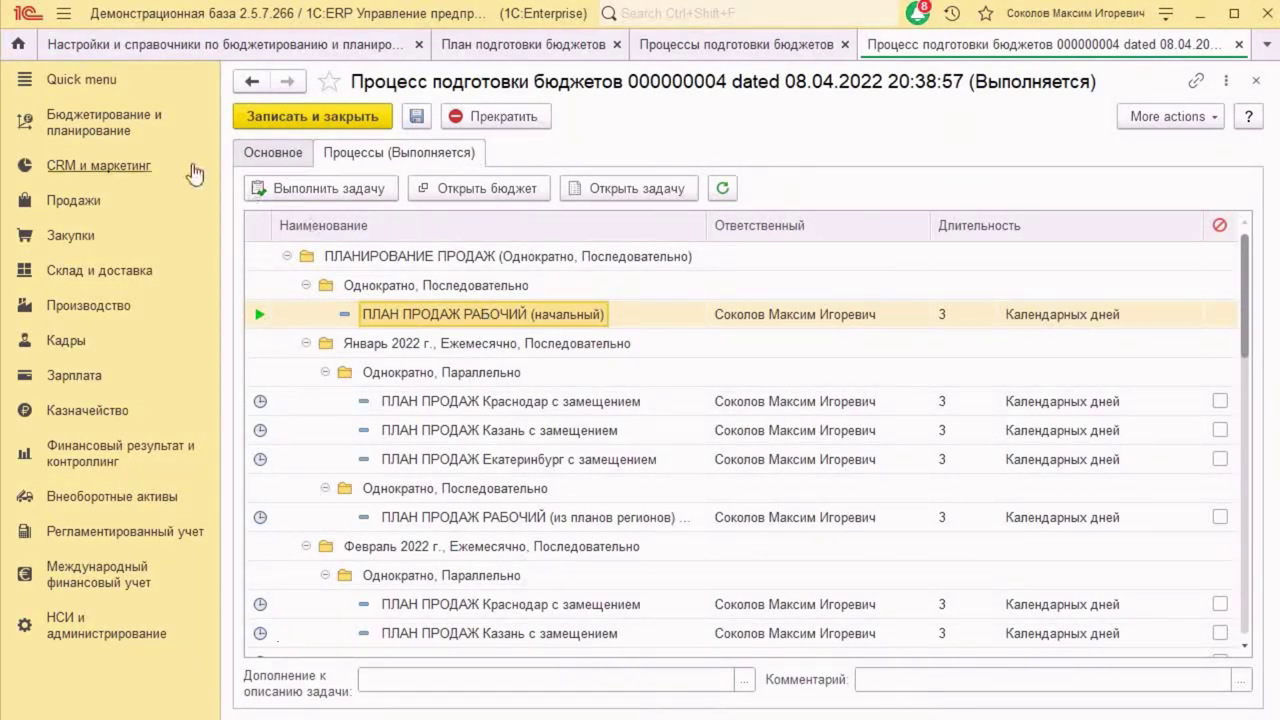
- Open the budget process monitor and generate it for the model ПЛАНИРОВАНИЕ ПРОДАЖ. Ежемесячно
{"action": "left_click", "coordinate": [105, 122]}
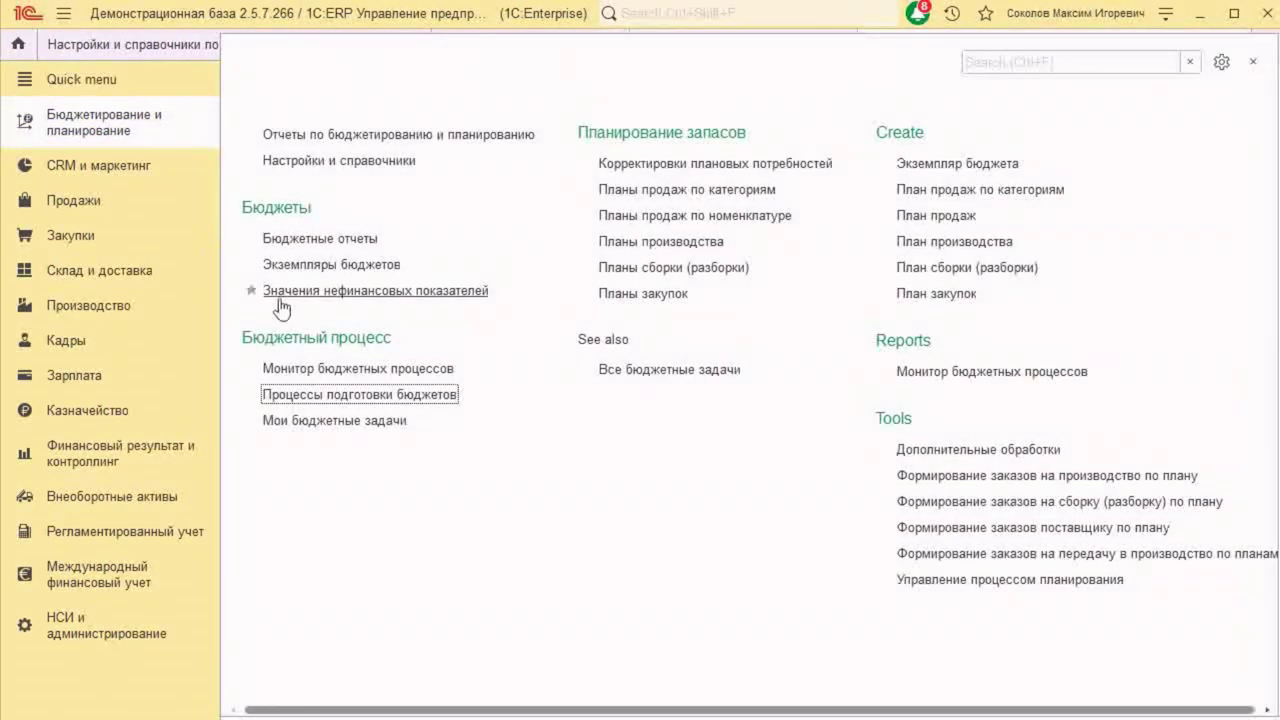
{"action": "left_click", "coordinate": [326, 369]}
{"action": "left_click", "coordinate": [465, 150]}
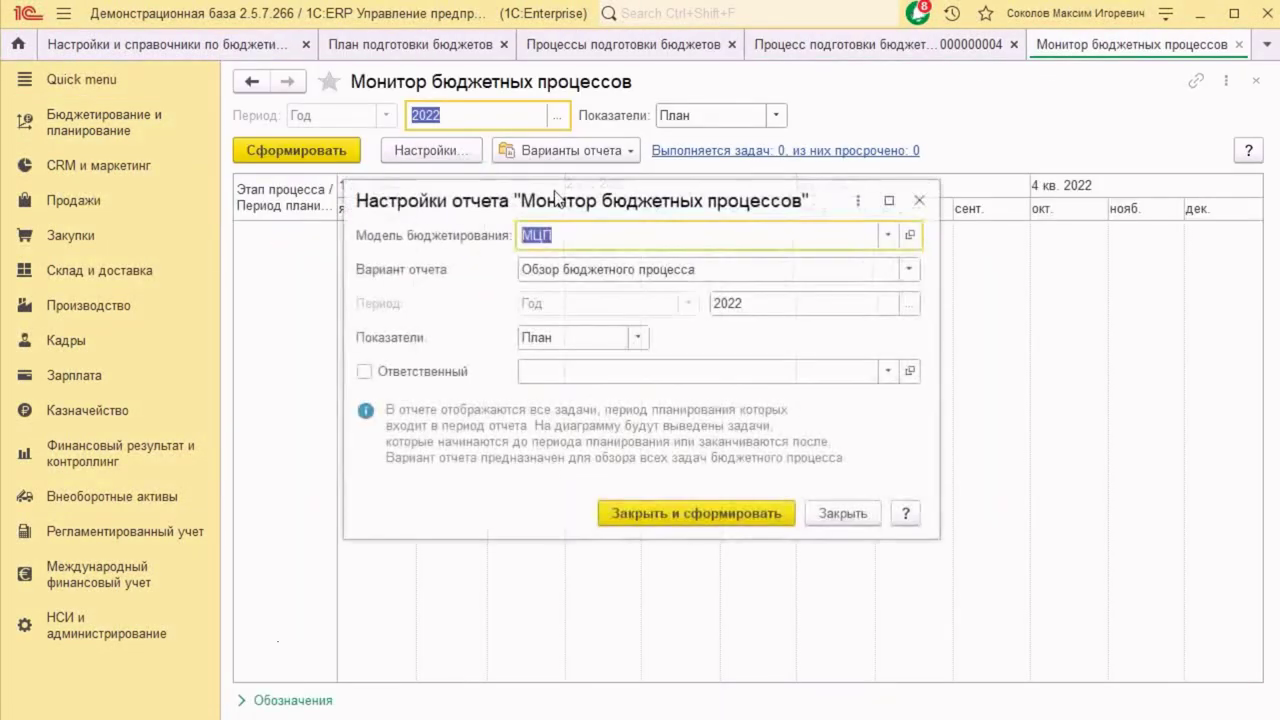
{"action": "left_click", "coordinate": [889, 235]}
{"action": "left_click", "coordinate": [702, 291]}
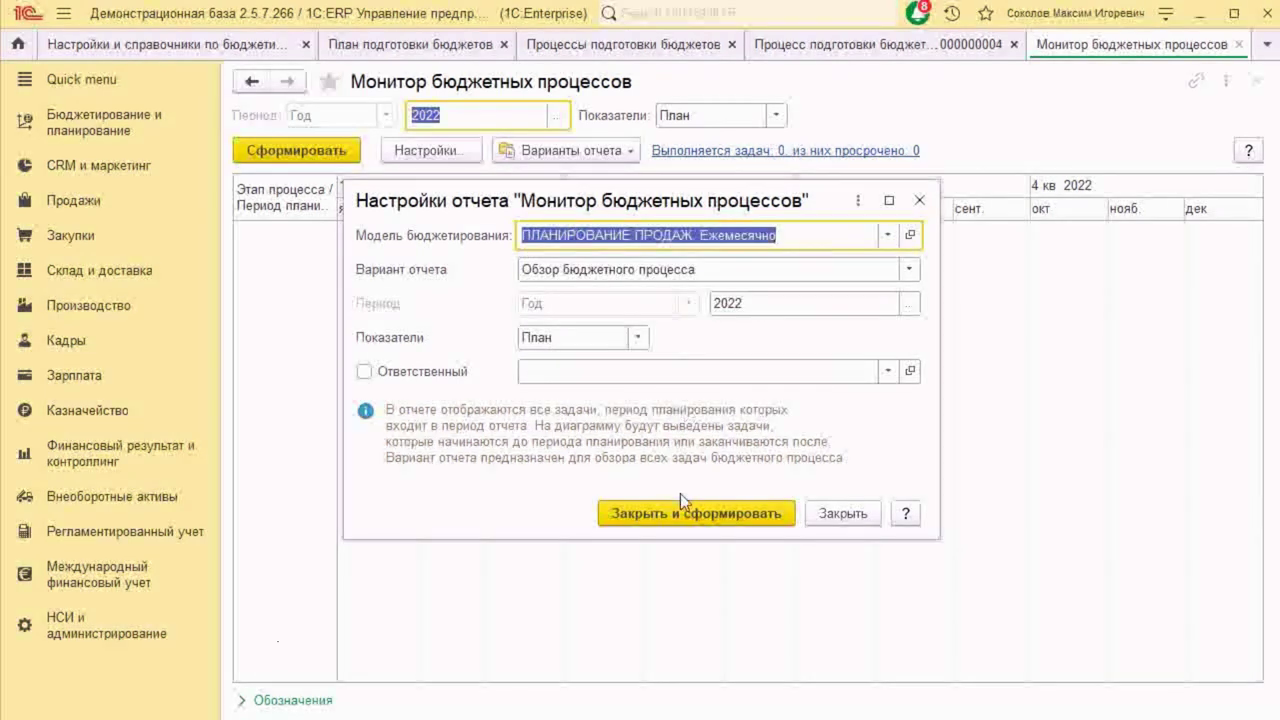
{"action": "left_click", "coordinate": [689, 514]}
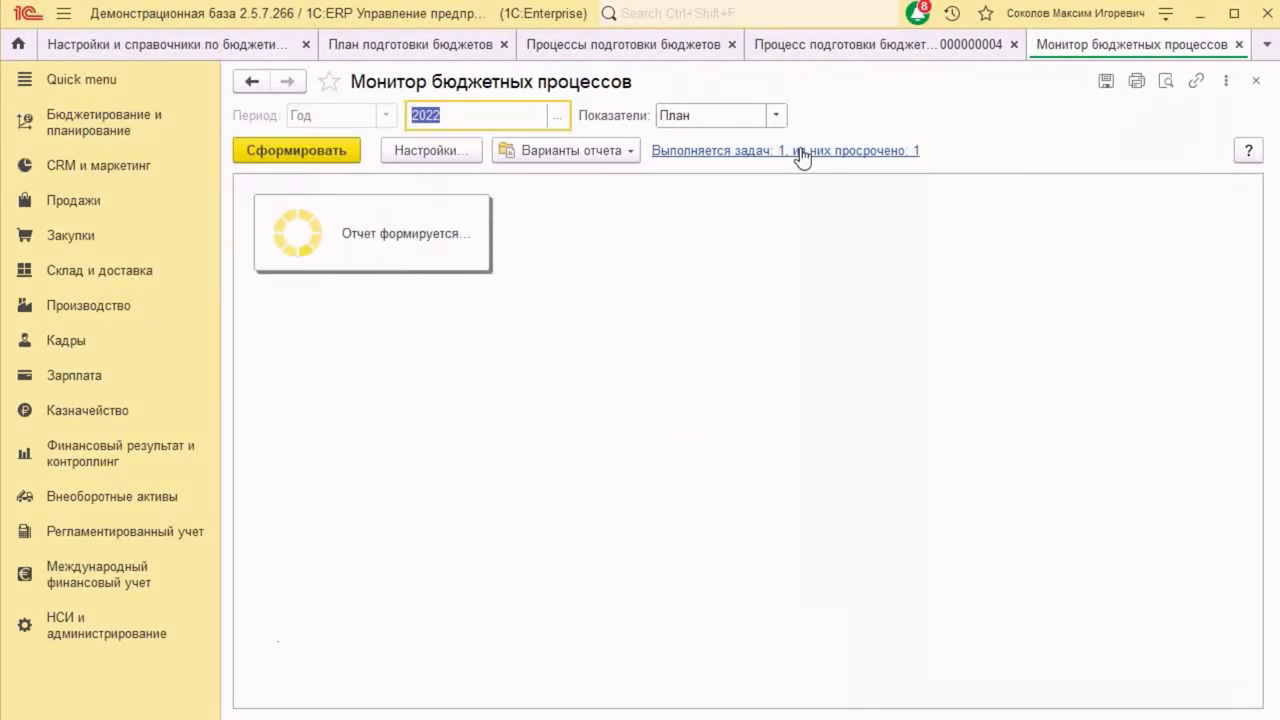
- Switch the monitor's indicators to План - факт and regenerate the report
{"action": "left_click", "coordinate": [776, 115]}
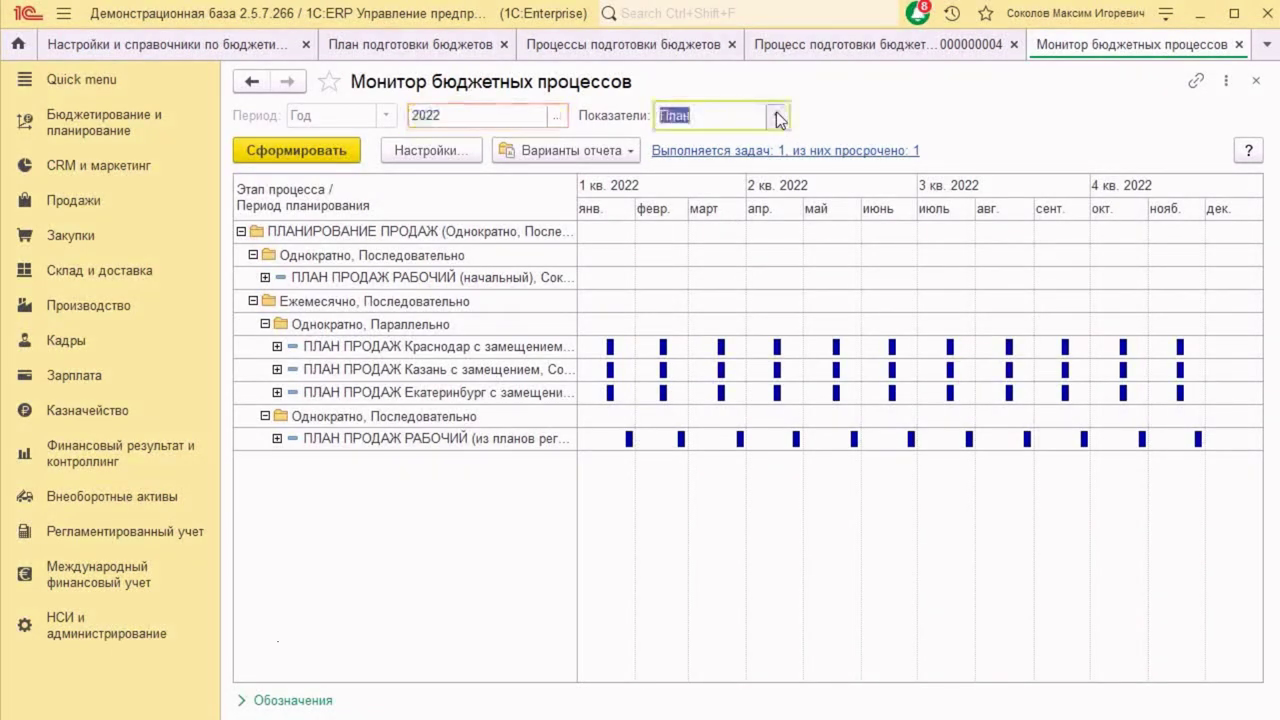
{"action": "left_click", "coordinate": [735, 200]}
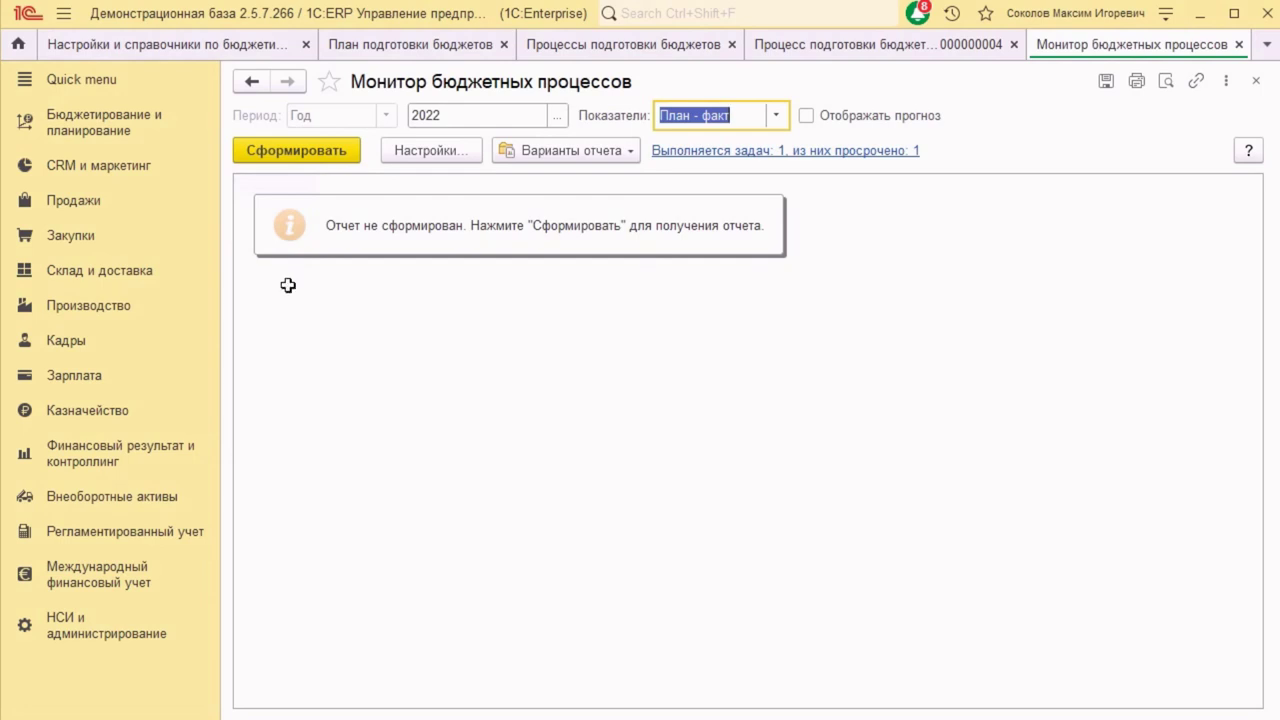
{"action": "left_click", "coordinate": [325, 156]}
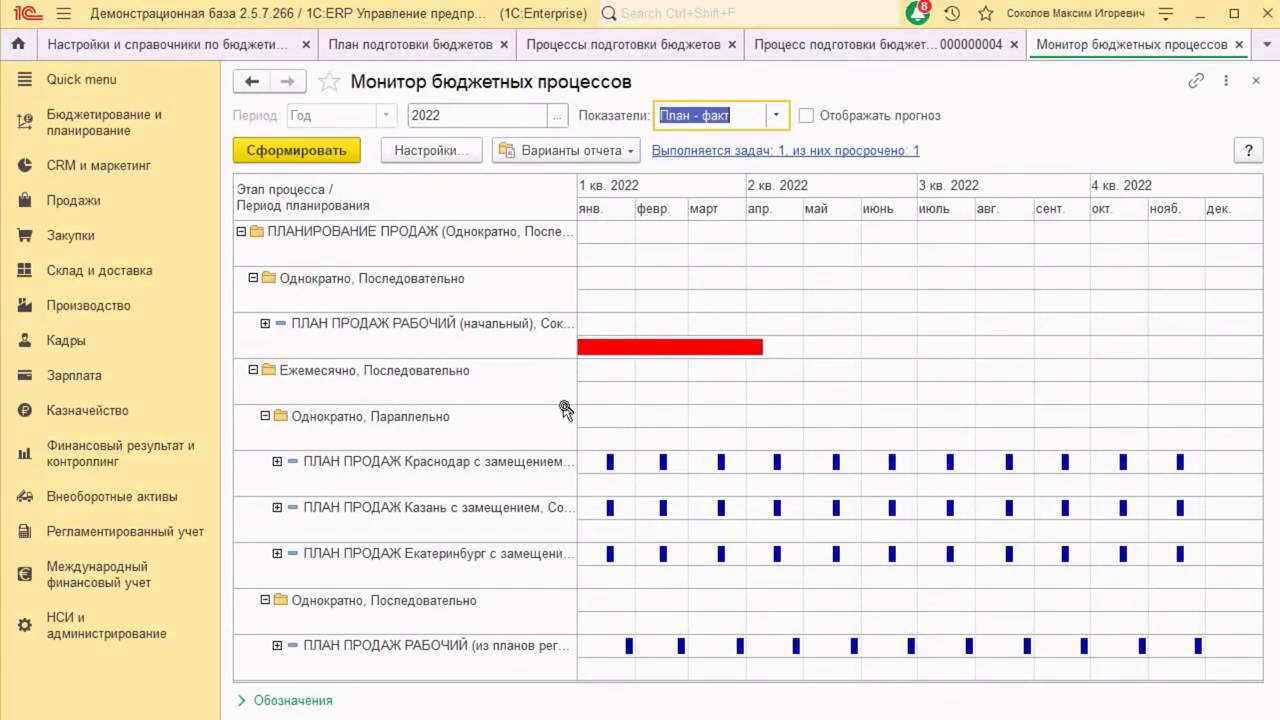
- Examine the January bar of the ПЛАН ПРОДАЖ Краснодар stage in the chart, and return to the running budget preparation process
{"action": "double_click", "coordinate": [612, 463]}
{"action": "double_click", "coordinate": [611, 463]}
{"action": "left_click", "coordinate": [822, 45]}
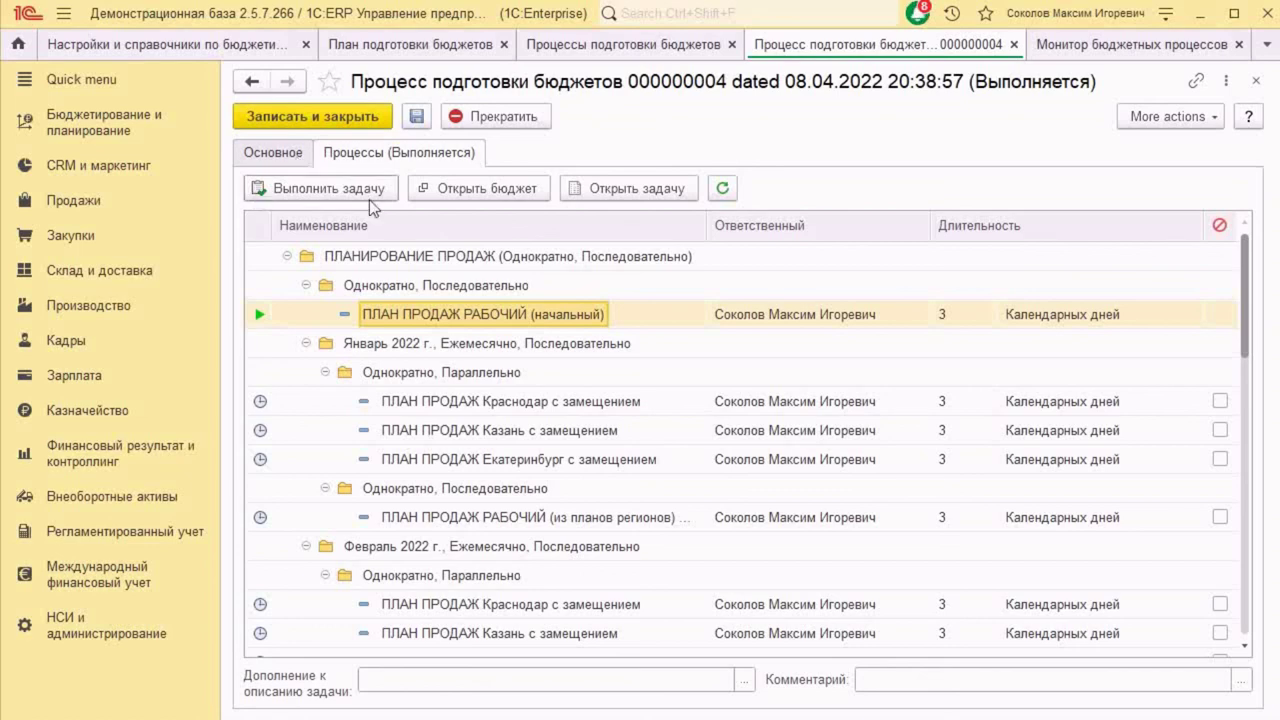
- Open the Мои бюджетные задачи list to view the outstanding tasks, and return to the running budget preparation process
{"action": "left_click", "coordinate": [92, 124]}
{"action": "left_click", "coordinate": [335, 421]}
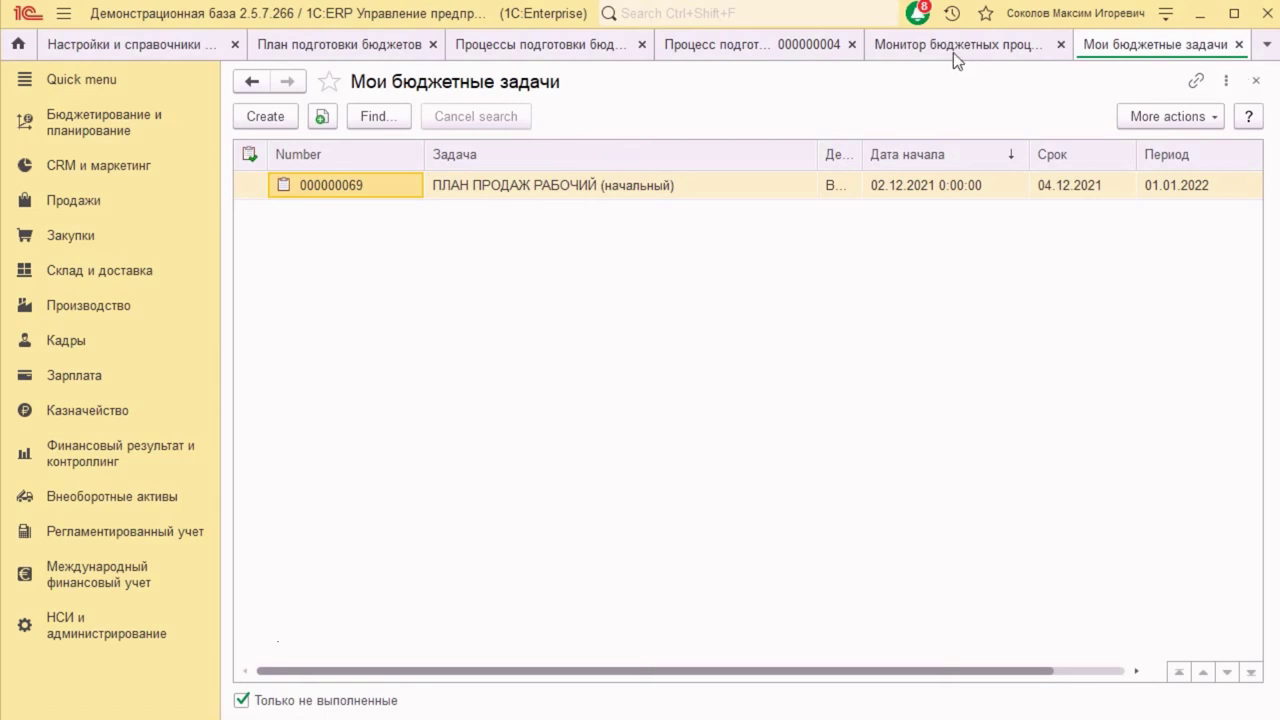
{"action": "left_click", "coordinate": [818, 46]}
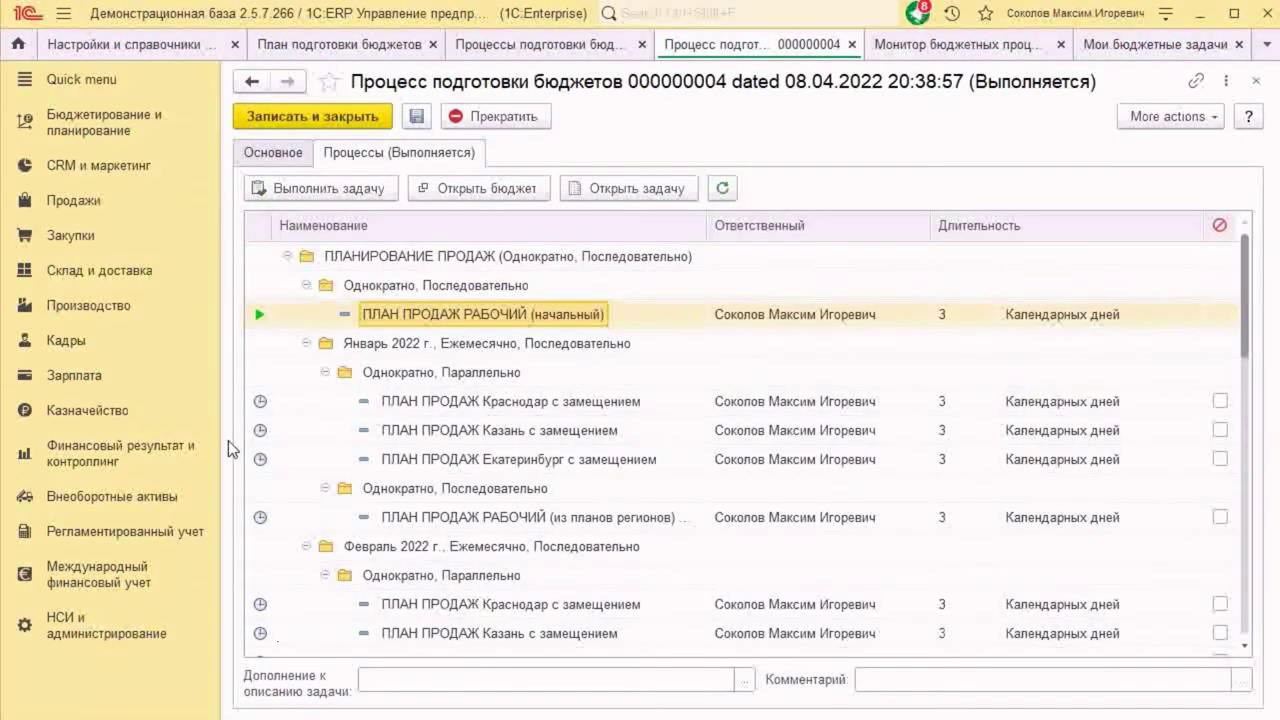
- Complete the ПЛАН ПРОДАЖ РАБОЧИЙ (начальный) task, refresh the process stages, and review the completed task's dates
{"action": "double_click", "coordinate": [484, 313]}
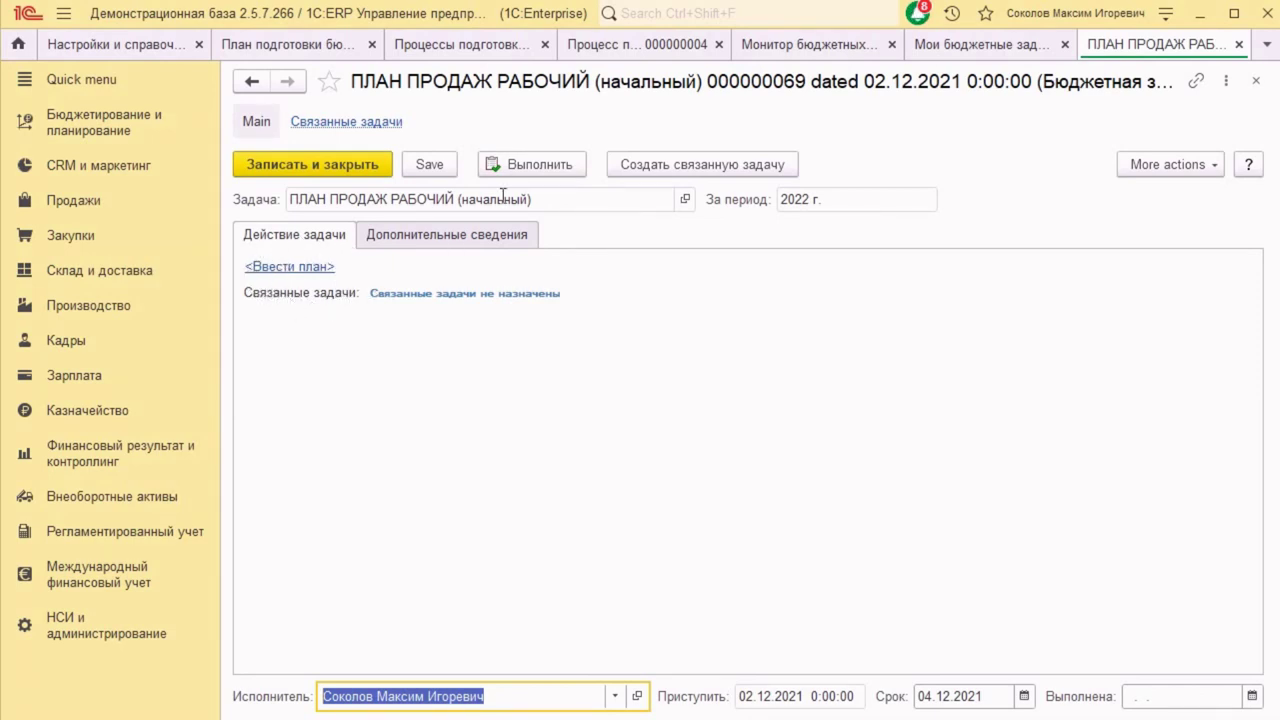
{"action": "left_click", "coordinate": [554, 164]}
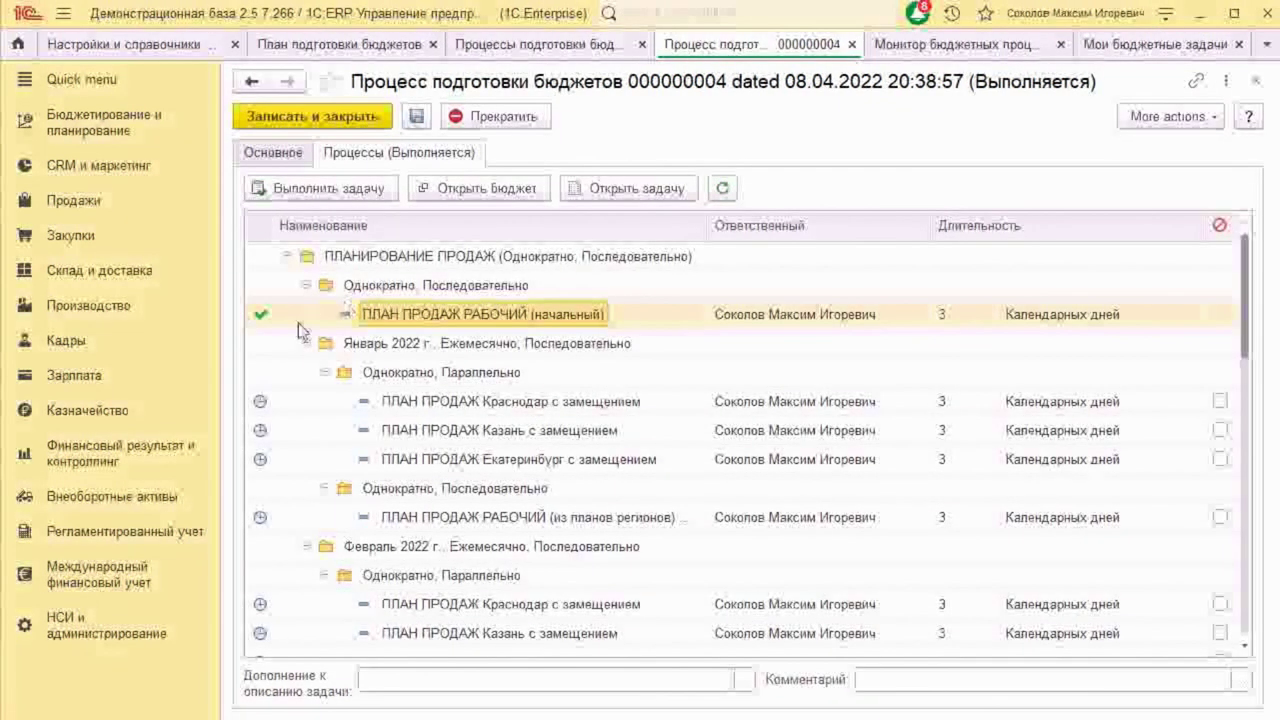
{"action": "left_click", "coordinate": [722, 188]}
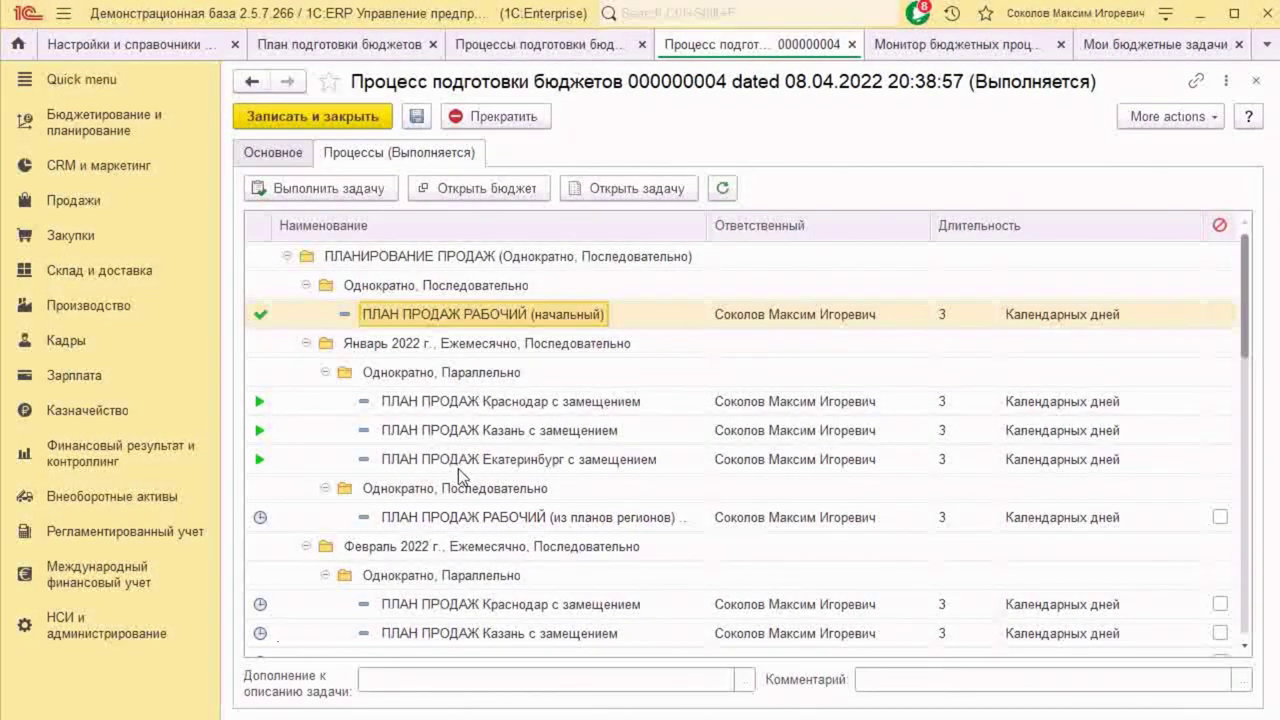
{"action": "double_click", "coordinate": [495, 316]}
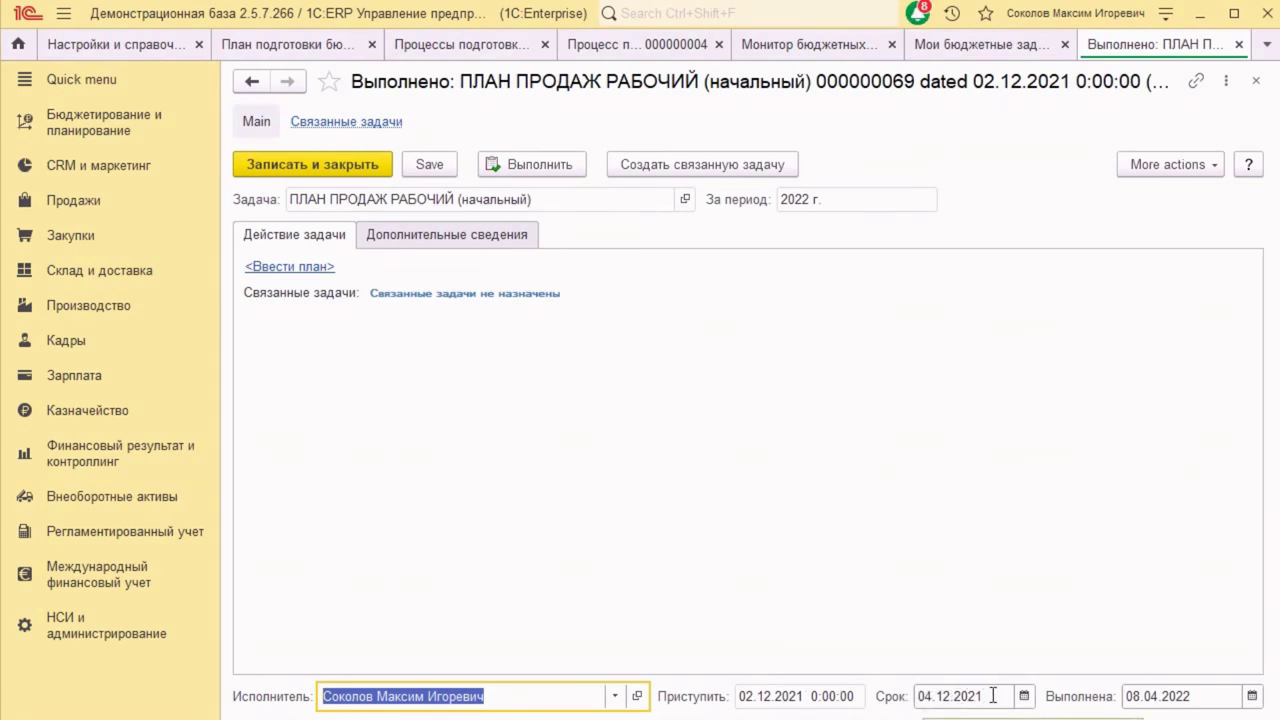
{"action": "left_click", "coordinate": [1256, 80]}
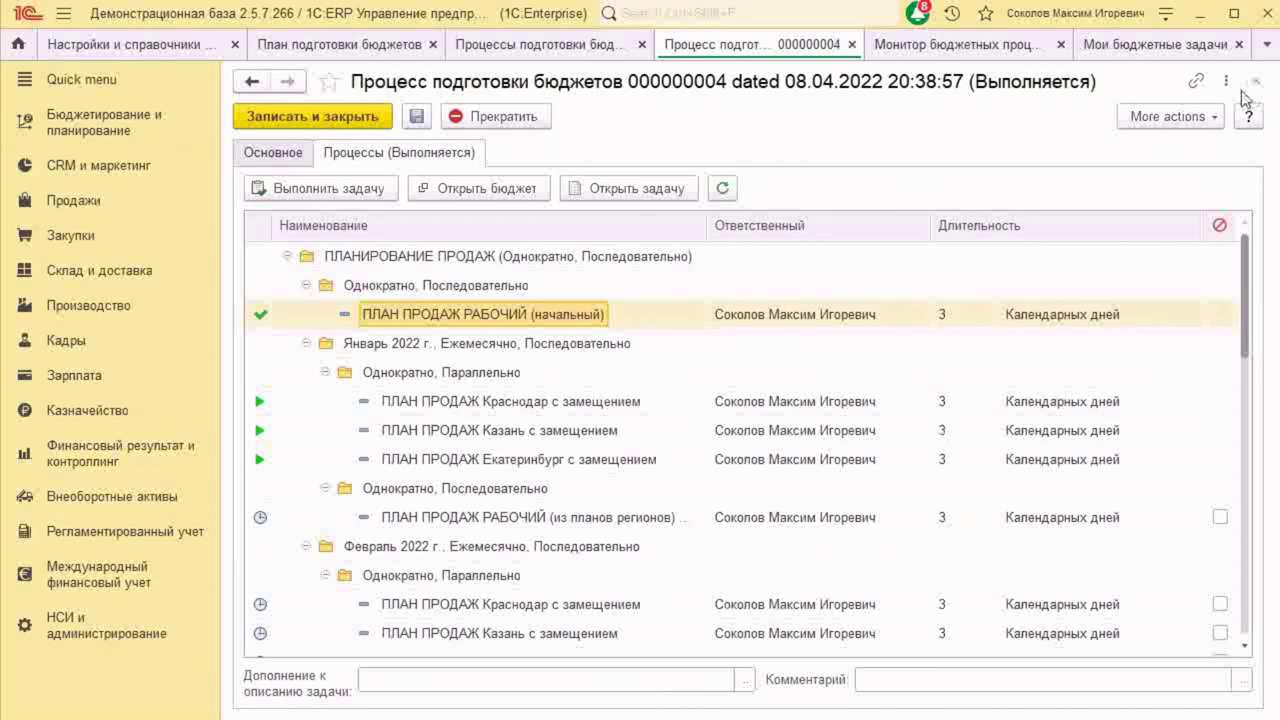
- Regenerate the budget process monitor and expand its Обозначения legend
{"action": "left_click", "coordinate": [1012, 45]}
{"action": "left_click", "coordinate": [334, 152]}
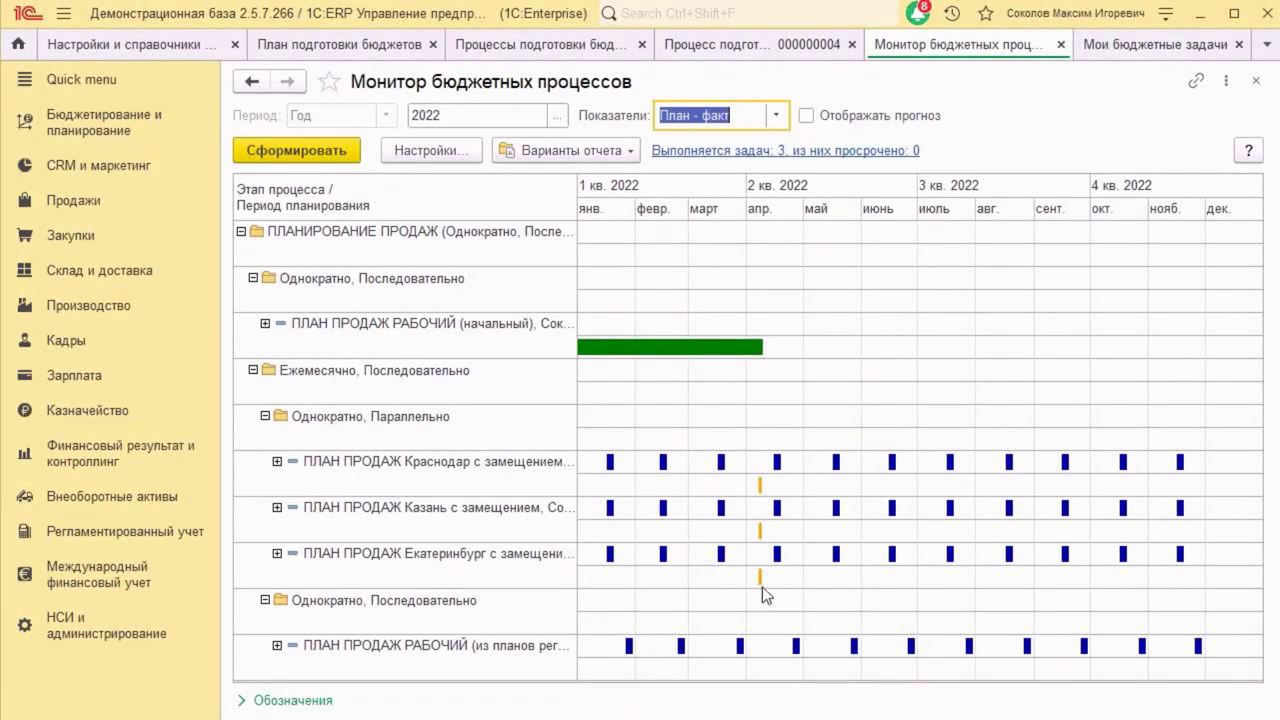
{"action": "left_click", "coordinate": [242, 700]}
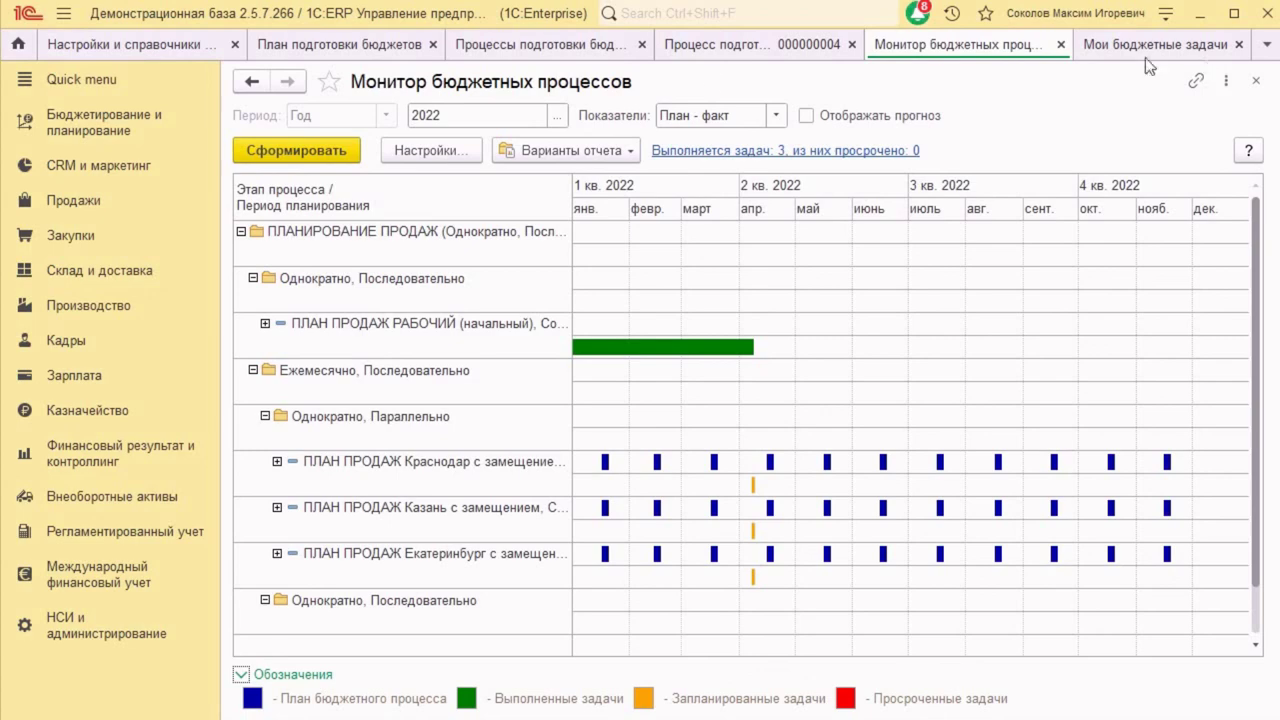
- In the budget preparation process, complete the January 2022 tasks for Краснодар, Казань and Екатеринбург, followed by ПЛАН ПРОДАЖ РАБОЧИЙ (из планов регионов)
{"action": "left_click", "coordinate": [703, 49]}
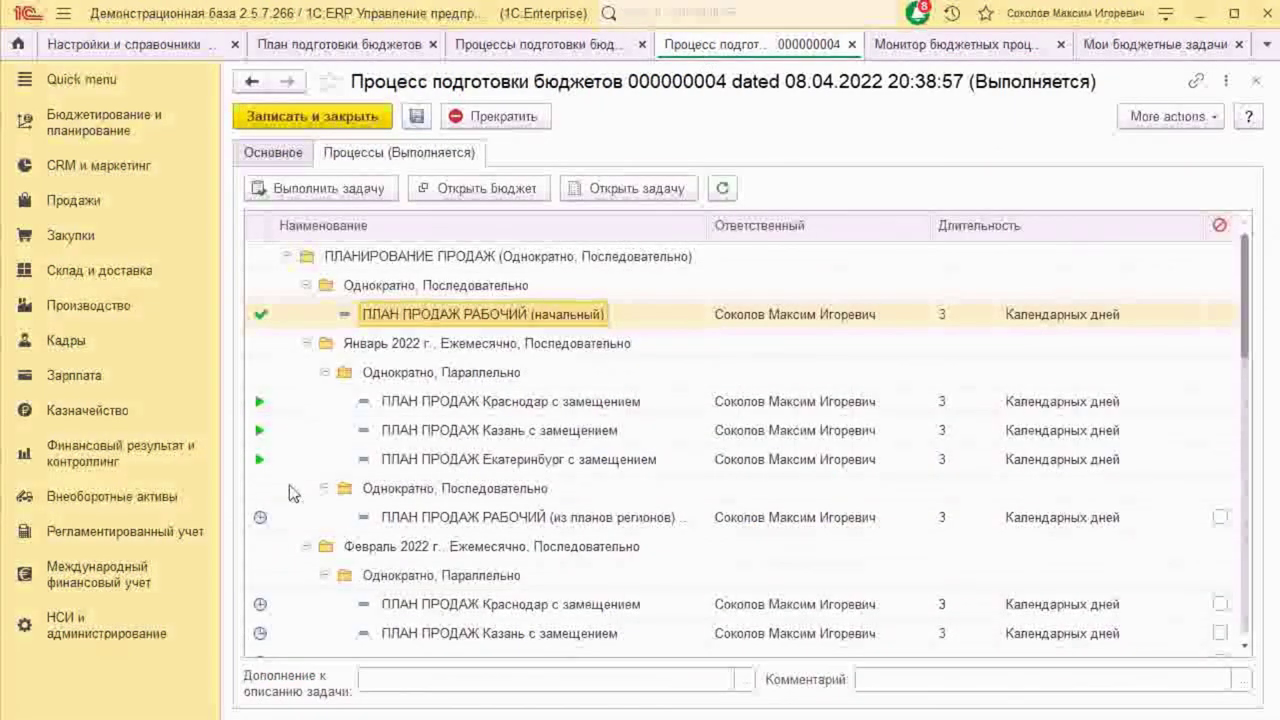
{"action": "left_click", "coordinate": [473, 403]}
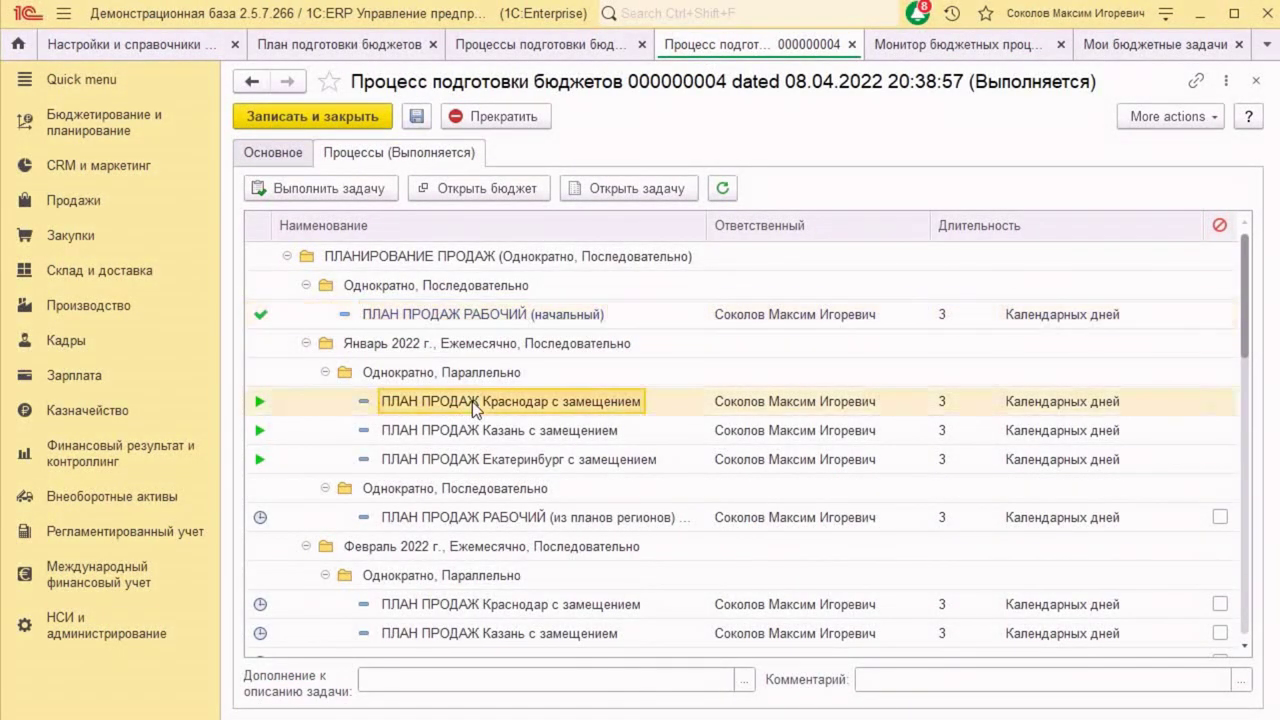
{"action": "double_click", "coordinate": [484, 398]}
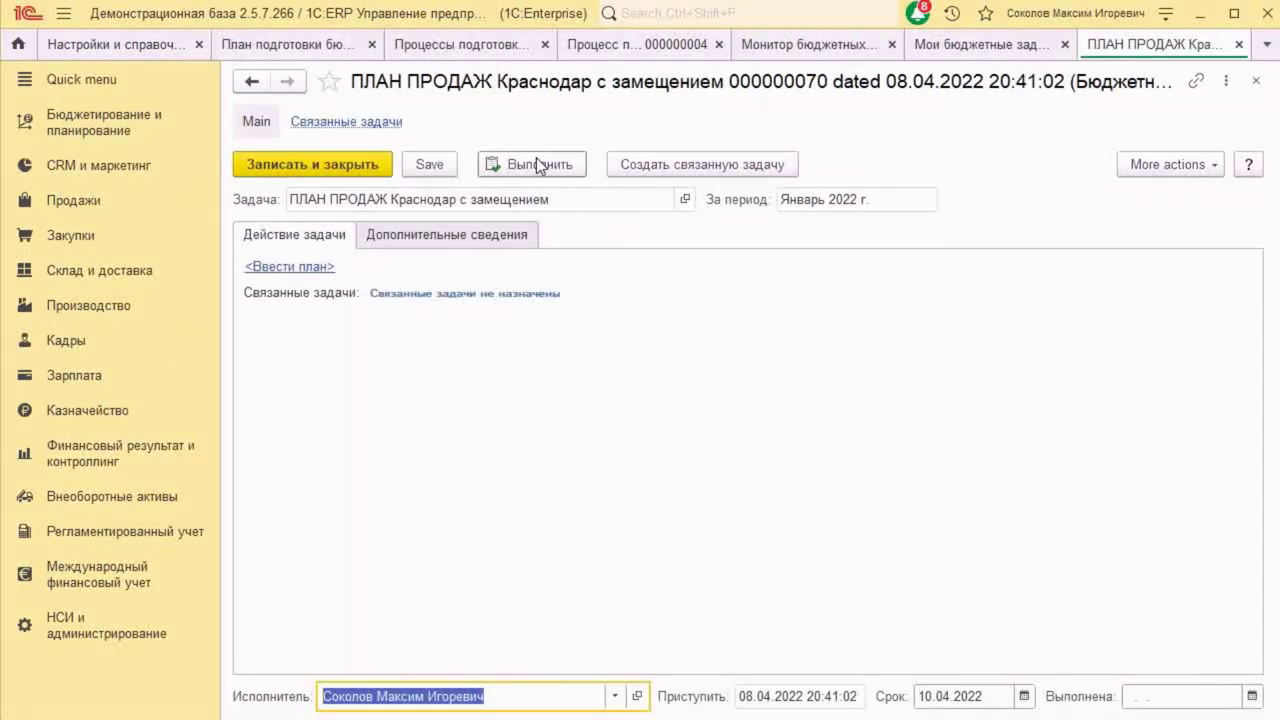
{"action": "left_click", "coordinate": [536, 162]}
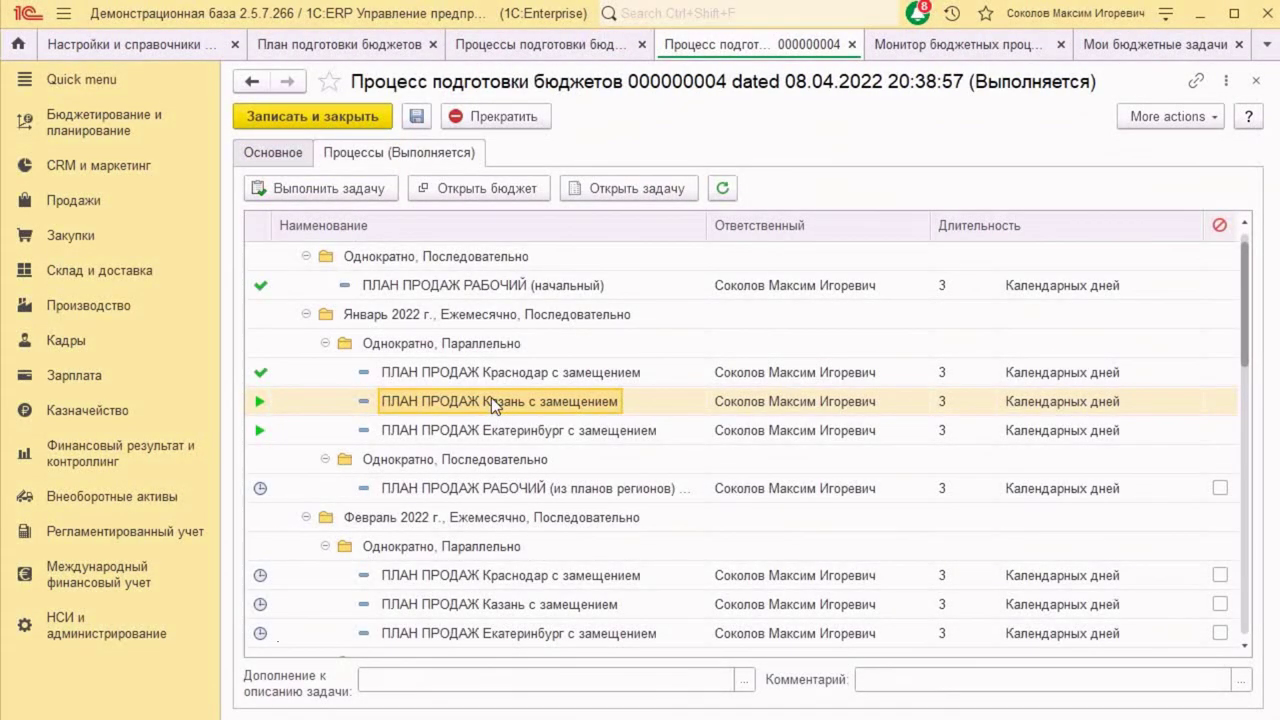
{"action": "double_click", "coordinate": [492, 403]}
{"action": "left_click", "coordinate": [540, 162]}
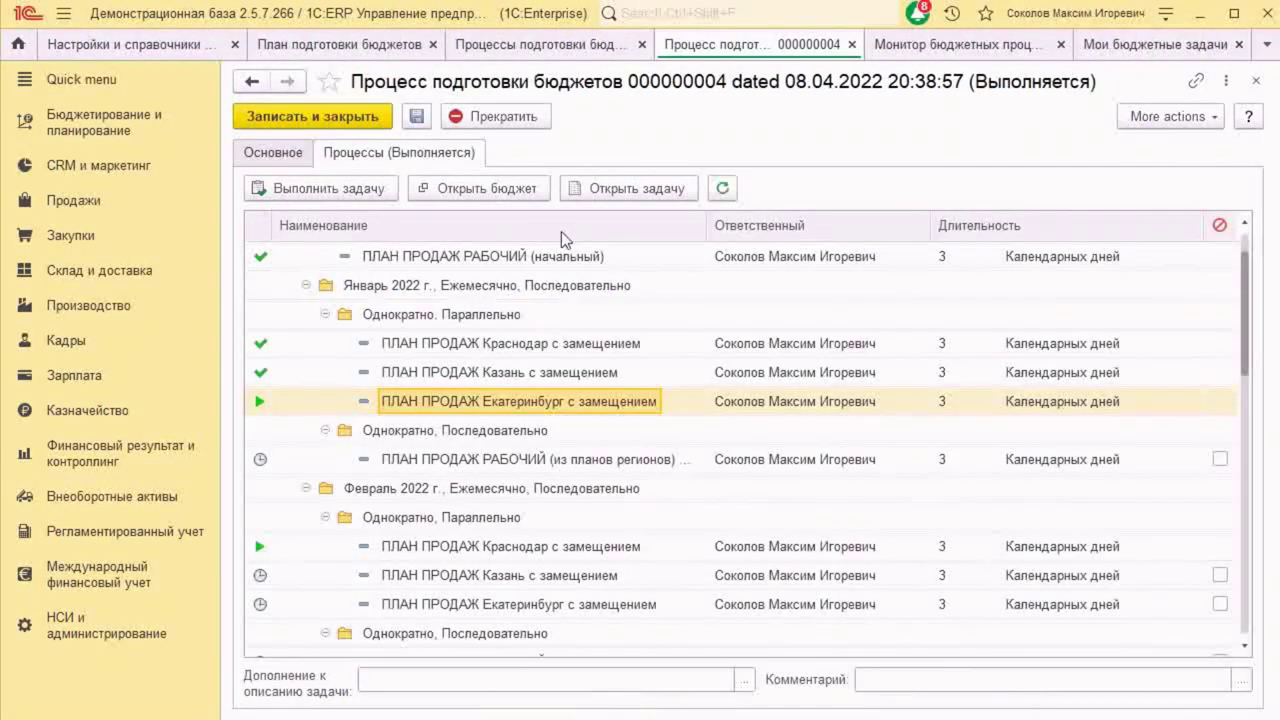
{"action": "double_click", "coordinate": [501, 400]}
{"action": "left_click", "coordinate": [559, 167]}
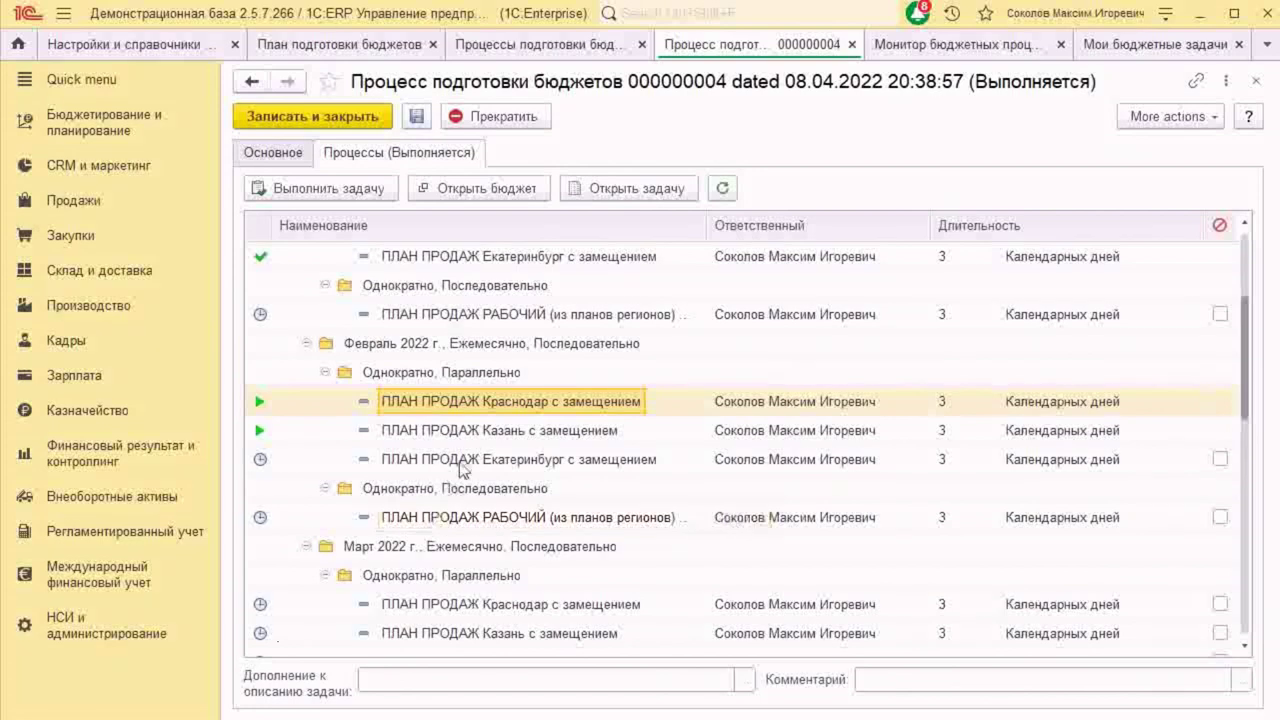
{"action": "double_click", "coordinate": [487, 316]}
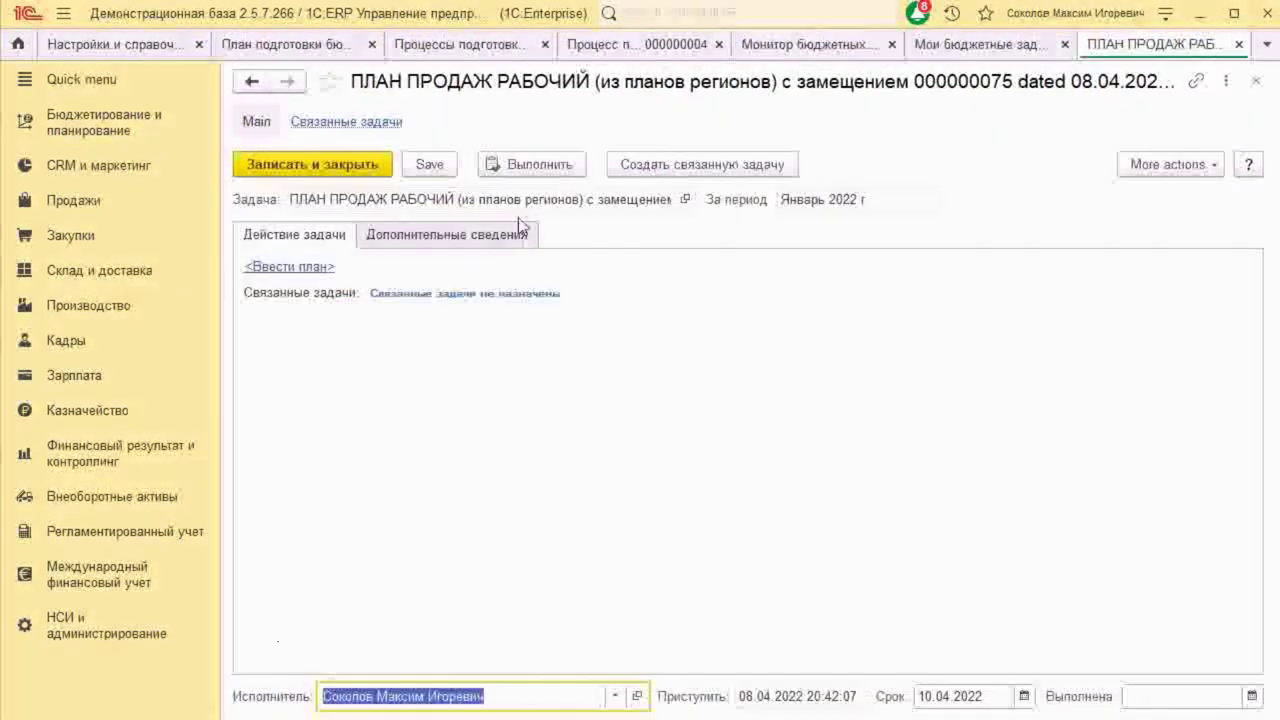
{"action": "left_click", "coordinate": [538, 167]}
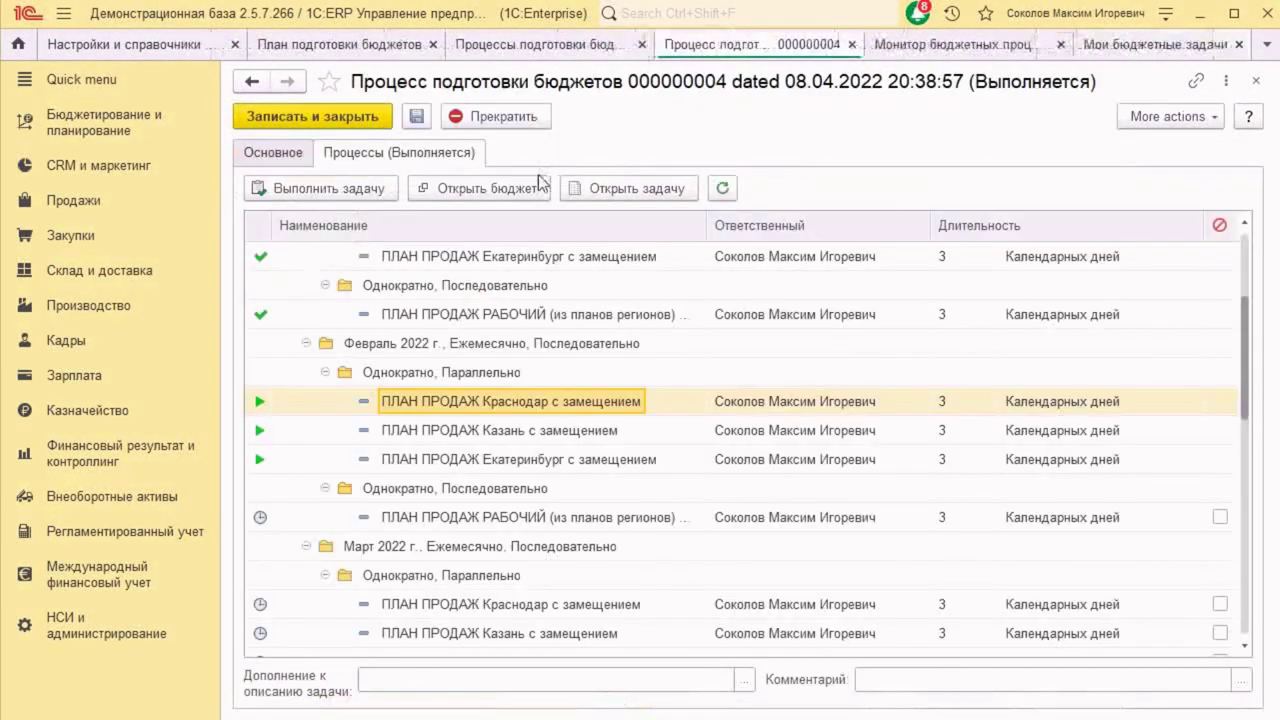
- Complete the February 2022 tasks for Краснодар, Казань and Екатеринбург, followed by ПЛАН ПРОДАЖ РАБОЧИЙ (из планов регионов)
{"action": "double_click", "coordinate": [448, 400]}
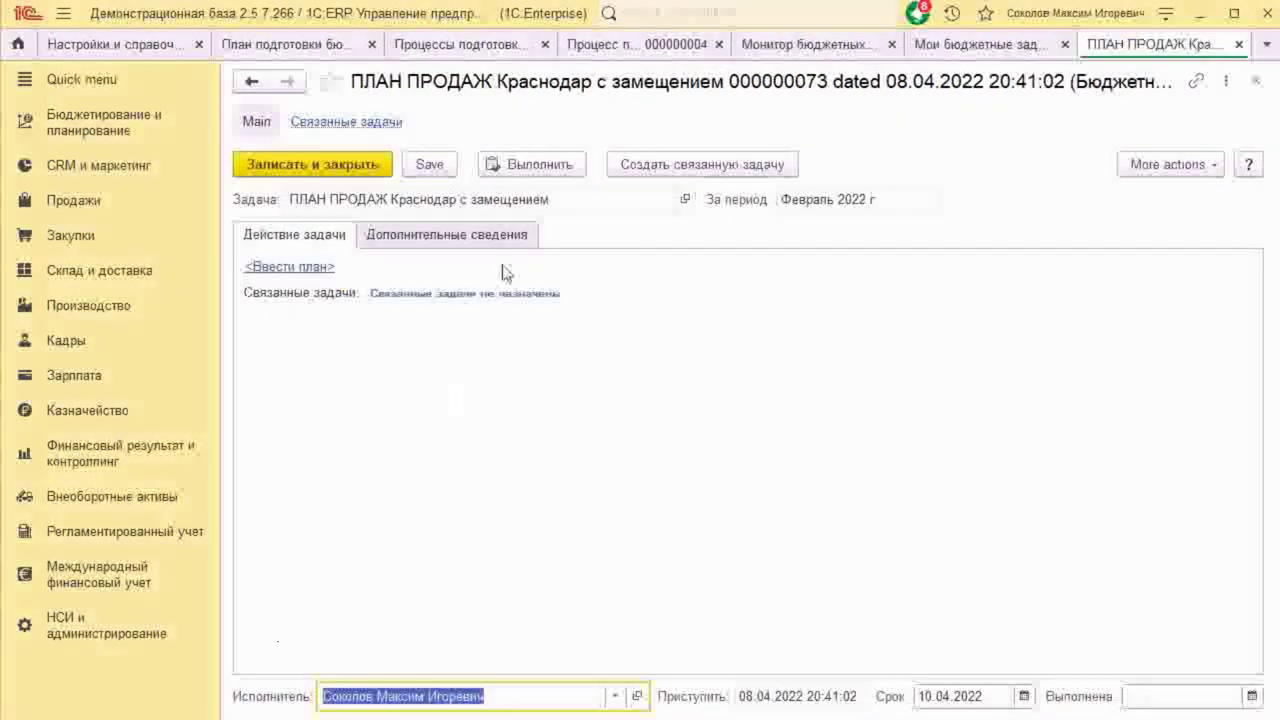
{"action": "left_click", "coordinate": [531, 167]}
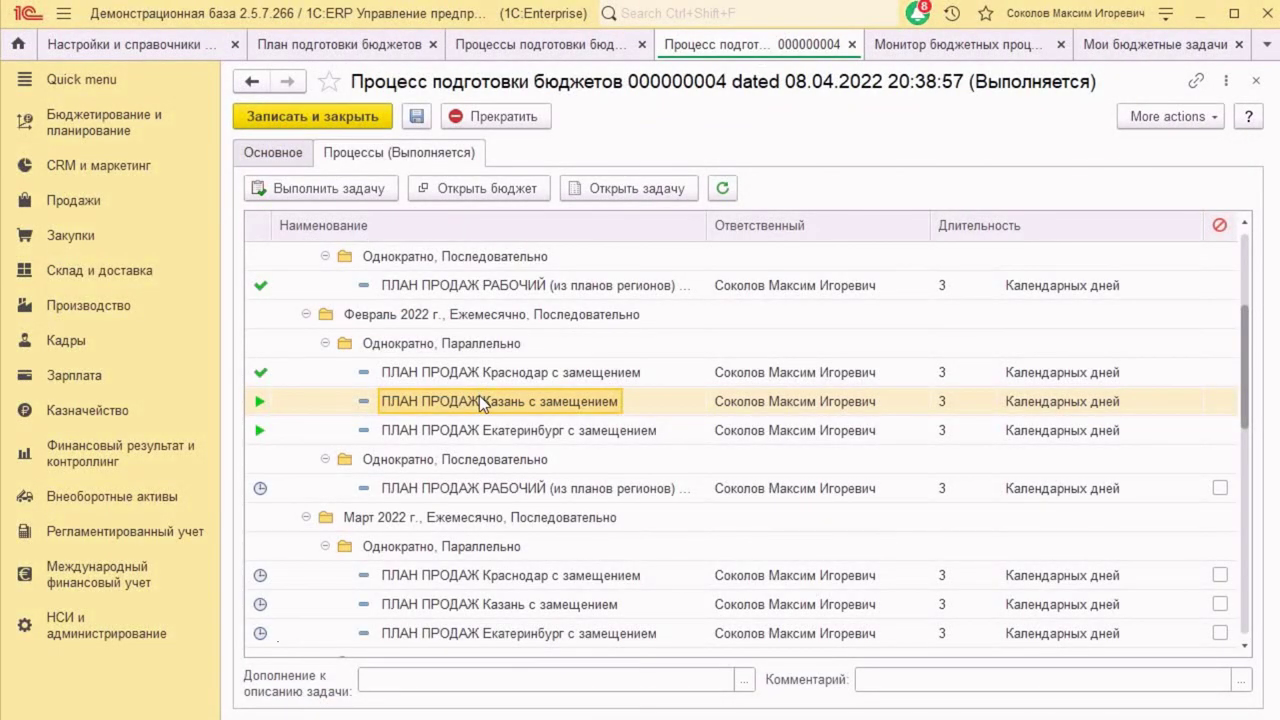
{"action": "double_click", "coordinate": [479, 399]}
{"action": "left_click", "coordinate": [542, 172]}
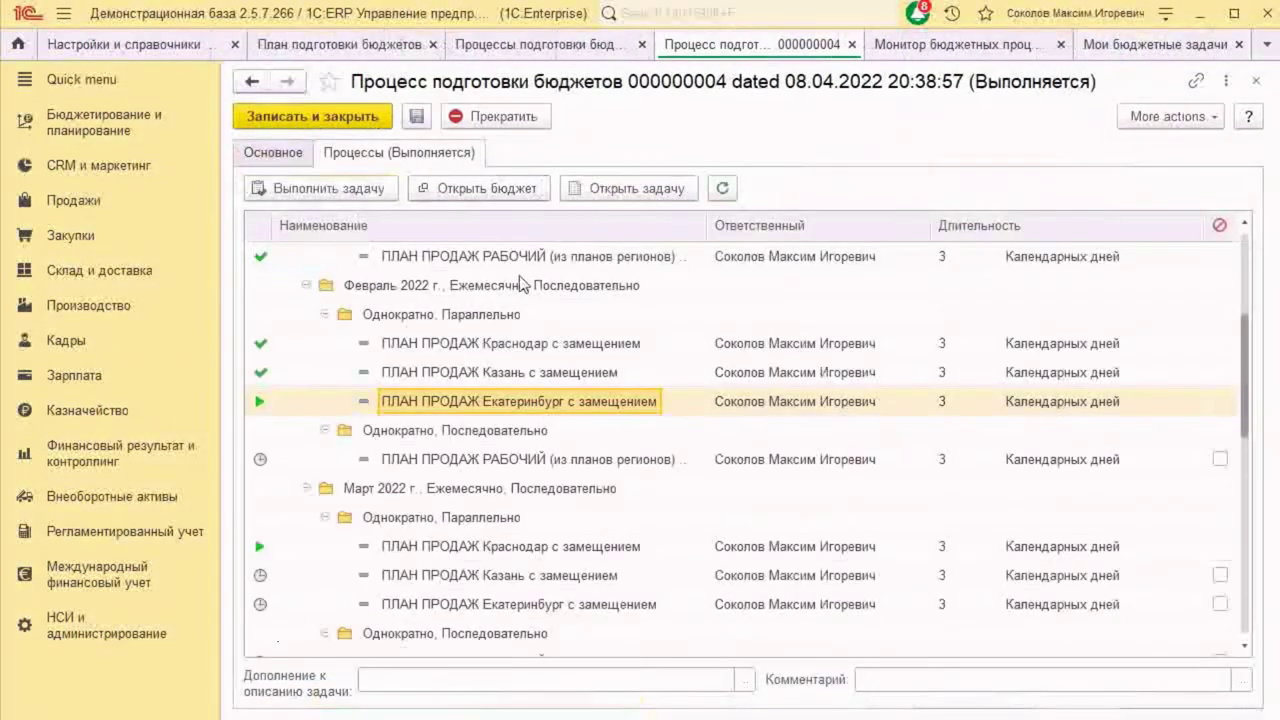
{"action": "double_click", "coordinate": [476, 404]}
{"action": "left_click", "coordinate": [546, 168]}
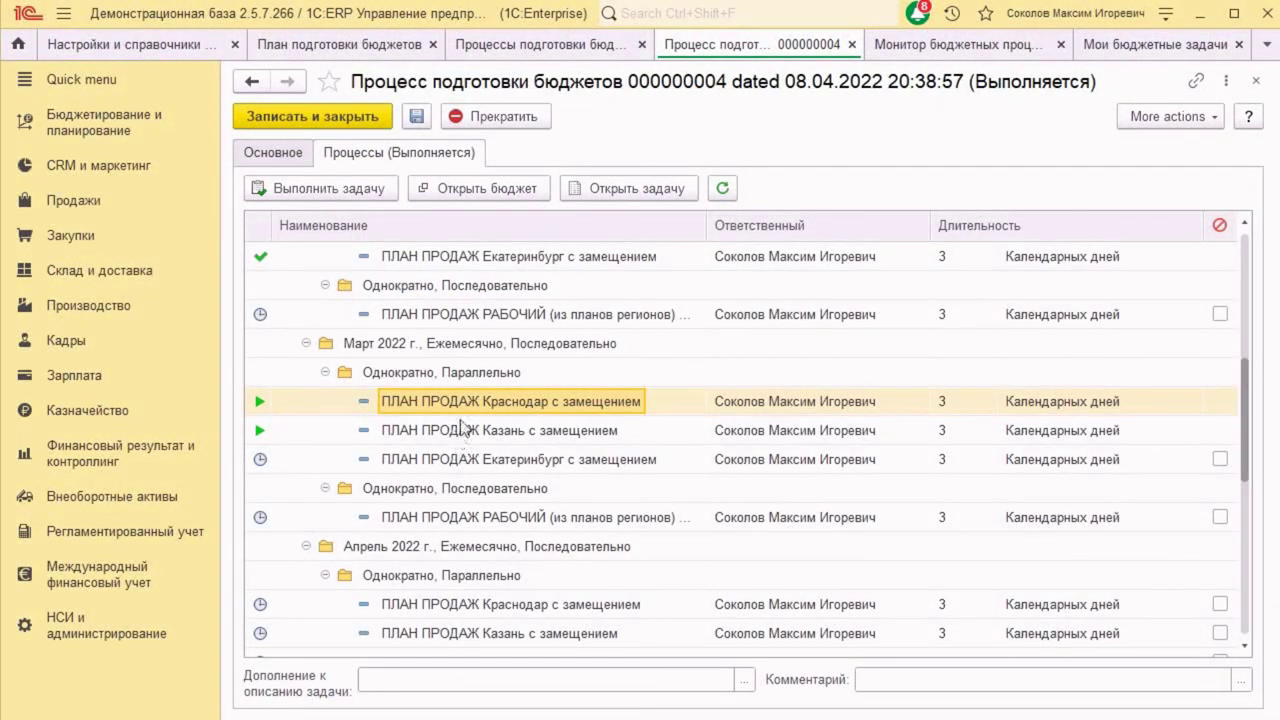
{"action": "left_click", "coordinate": [498, 318]}
{"action": "double_click", "coordinate": [506, 312]}
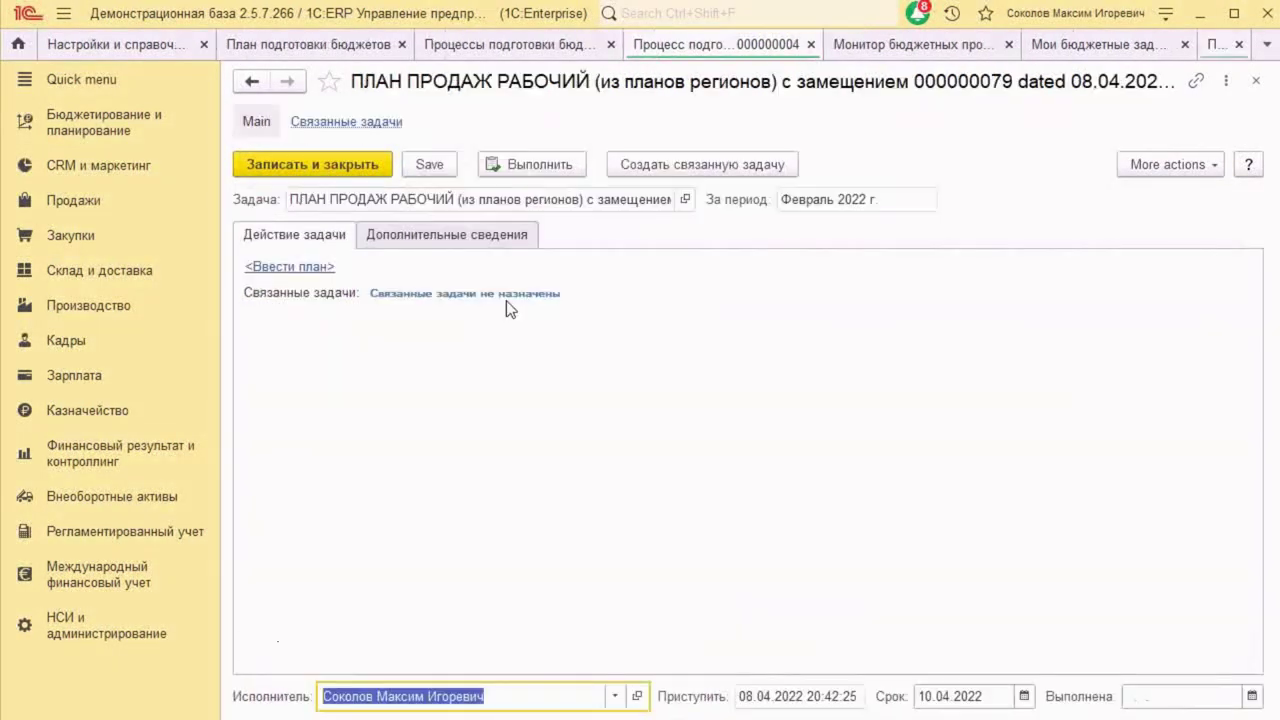
{"action": "left_click", "coordinate": [480, 167]}
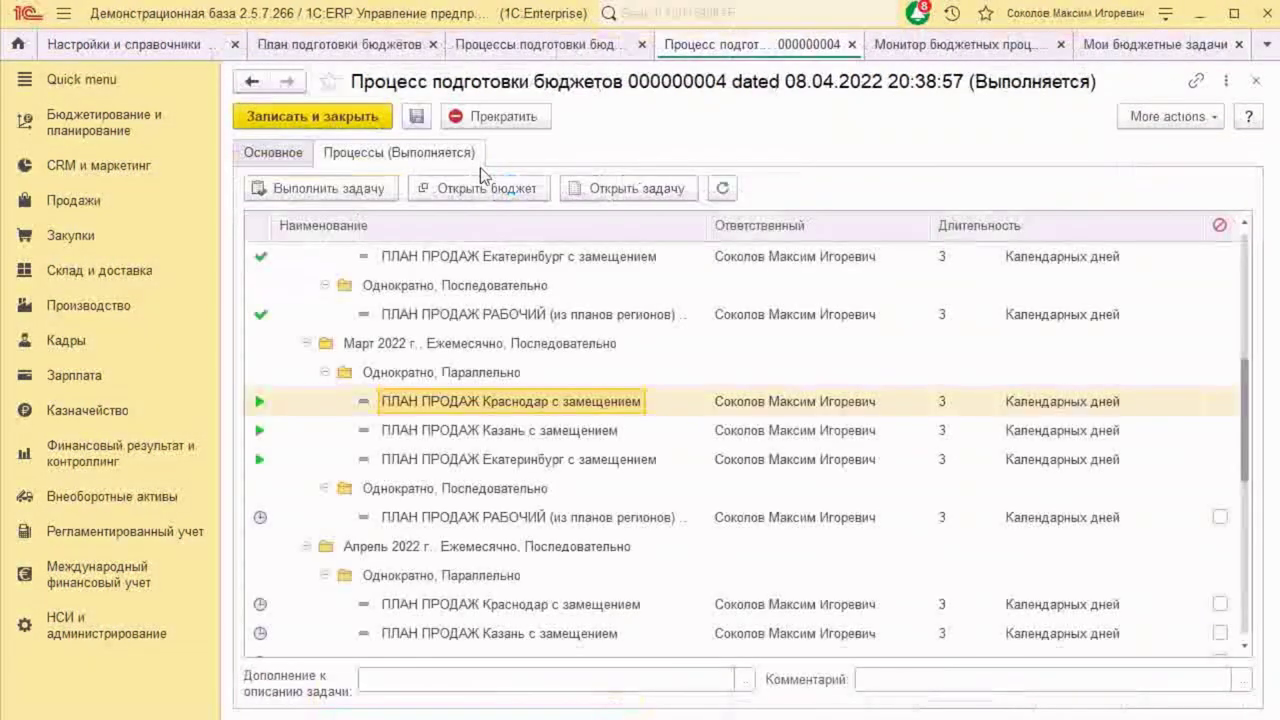
- Complete the March 2022 tasks for Краснодар, Казань and Екатеринбург, followed by ПЛАН ПРОДАЖ РАБОЧИЙ (из планов регионов)
{"action": "double_click", "coordinate": [449, 402]}
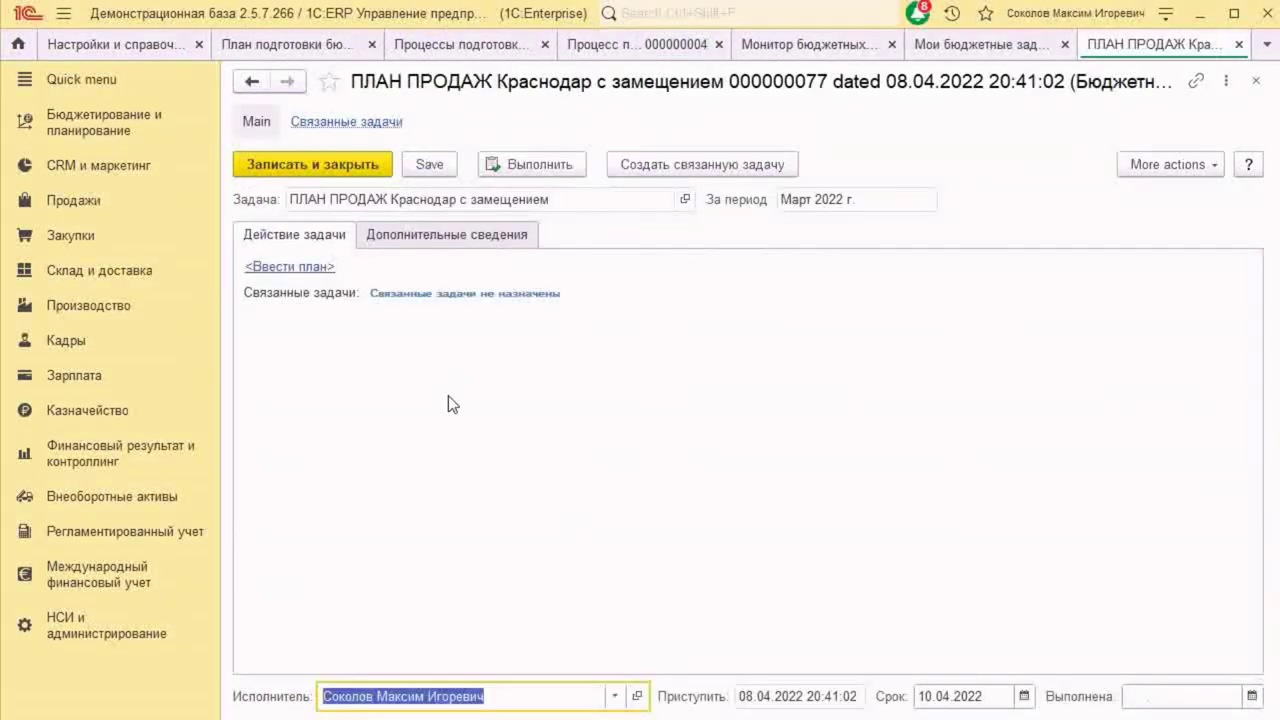
{"action": "left_click", "coordinate": [553, 164]}
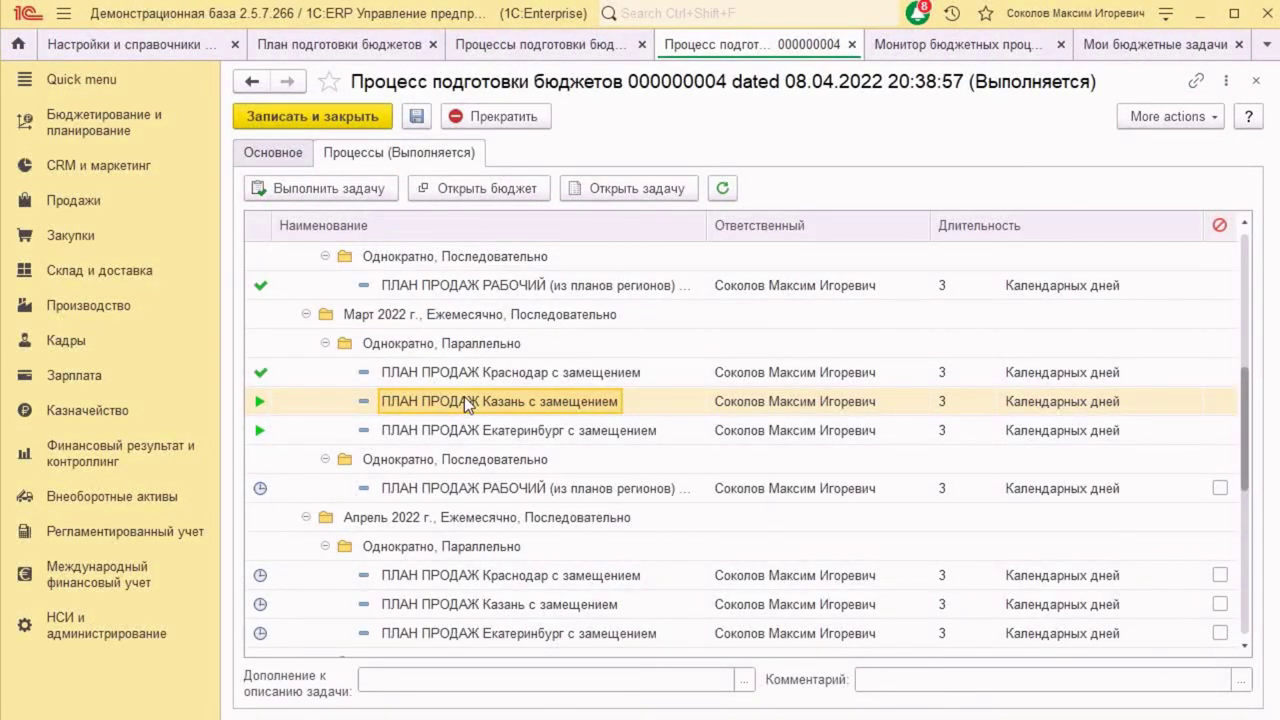
{"action": "double_click", "coordinate": [467, 403]}
{"action": "left_click", "coordinate": [540, 164]}
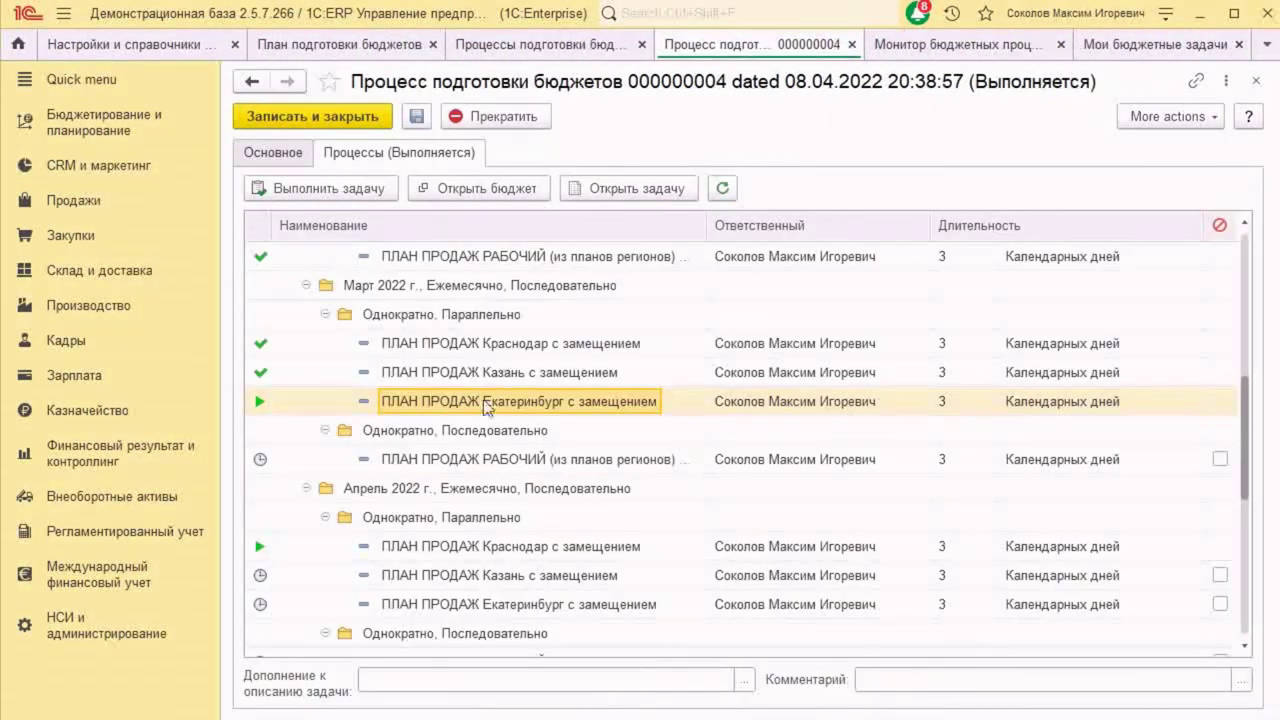
{"action": "double_click", "coordinate": [480, 403]}
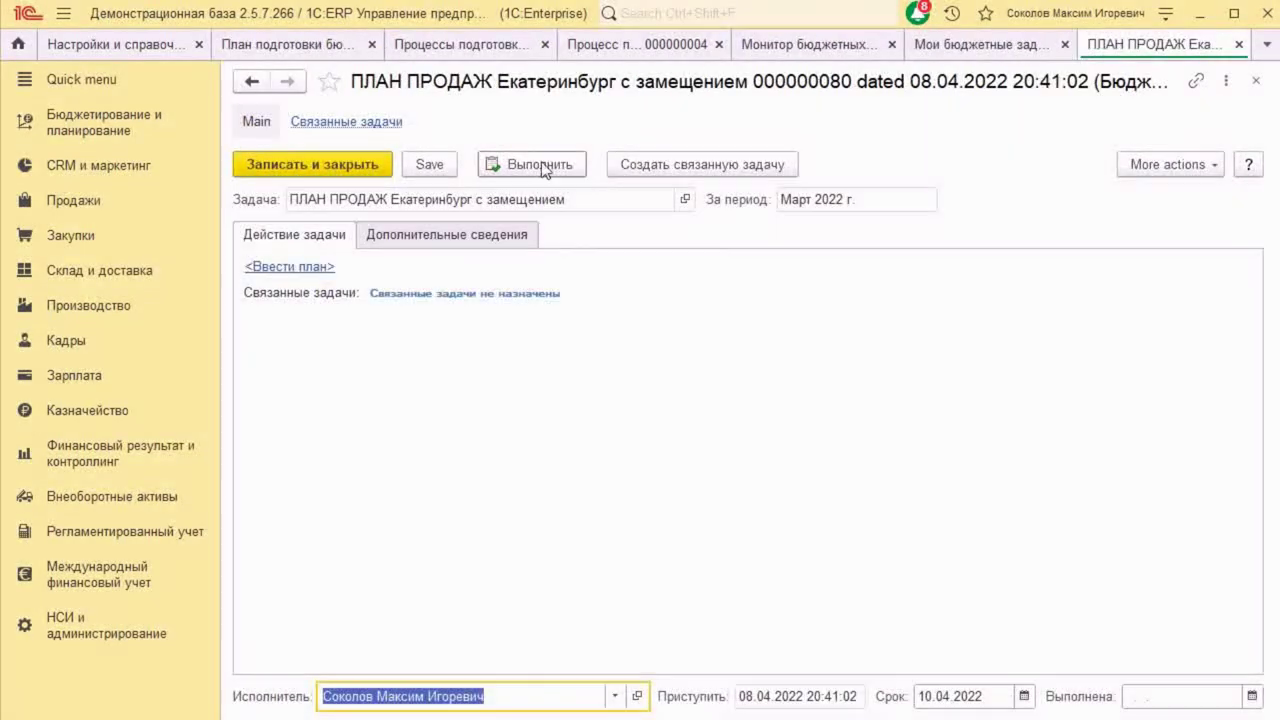
{"action": "left_click", "coordinate": [544, 165]}
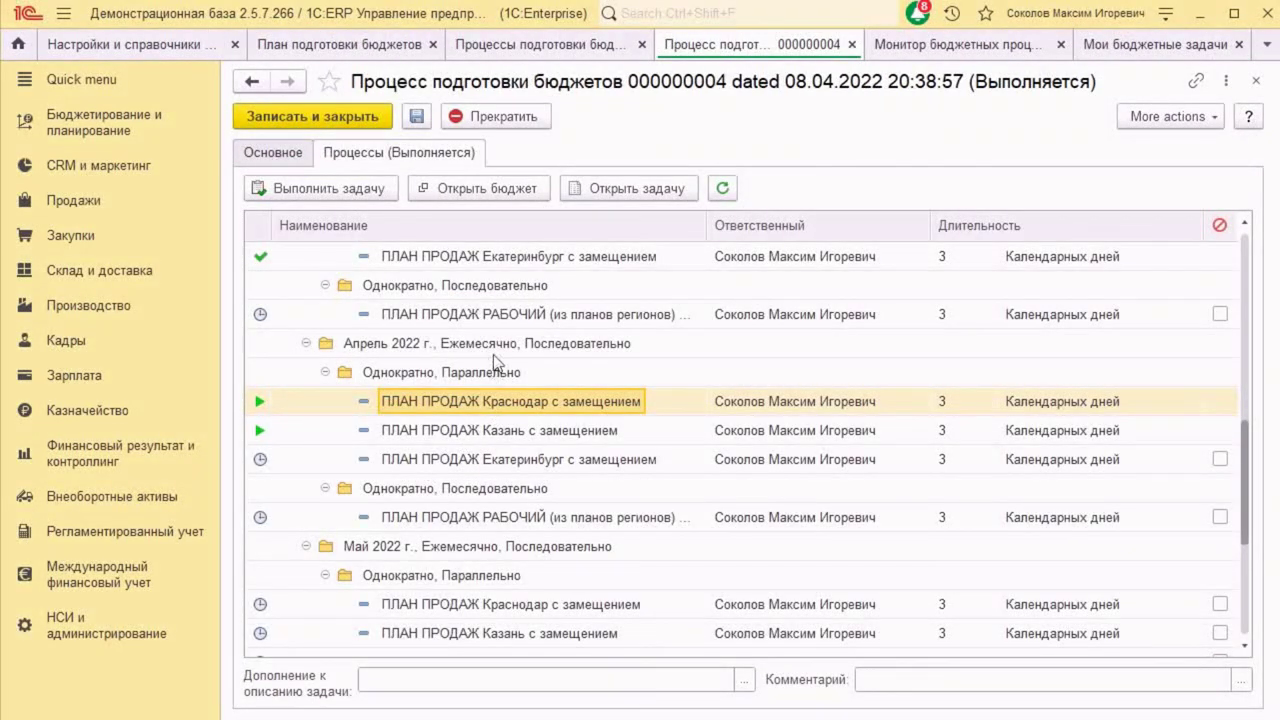
{"action": "double_click", "coordinate": [505, 315]}
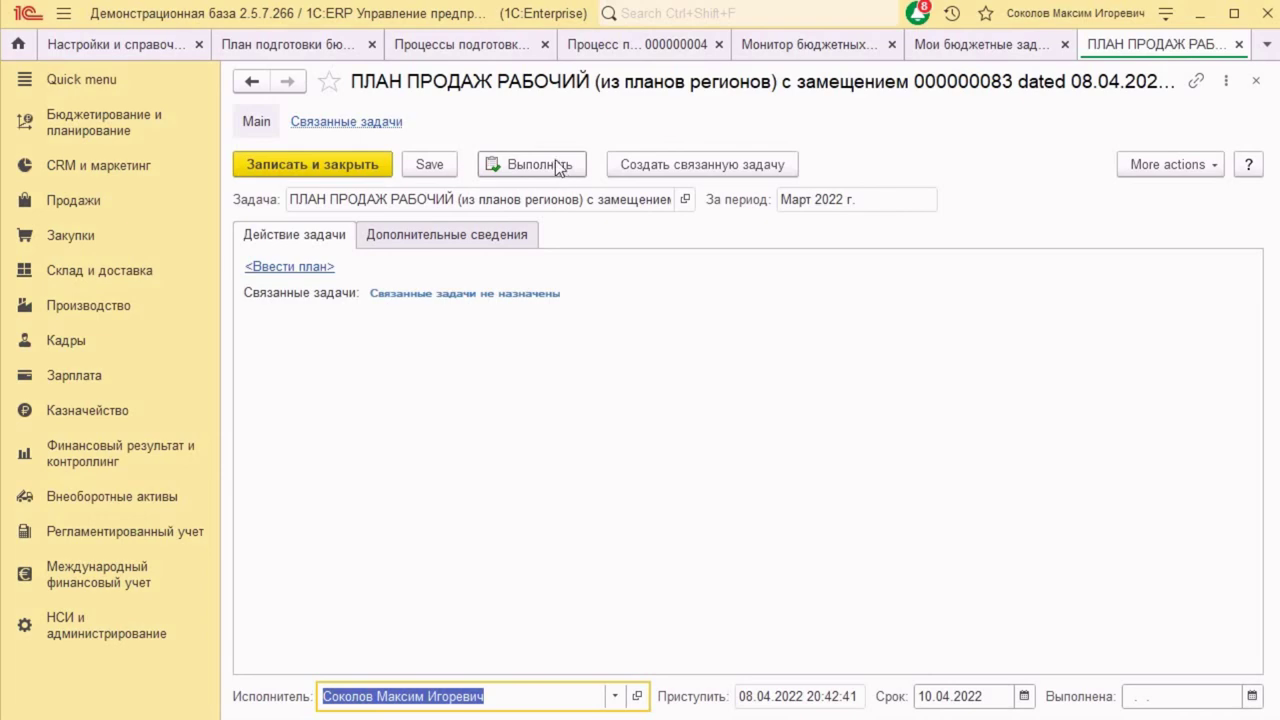
{"action": "left_click", "coordinate": [540, 165]}
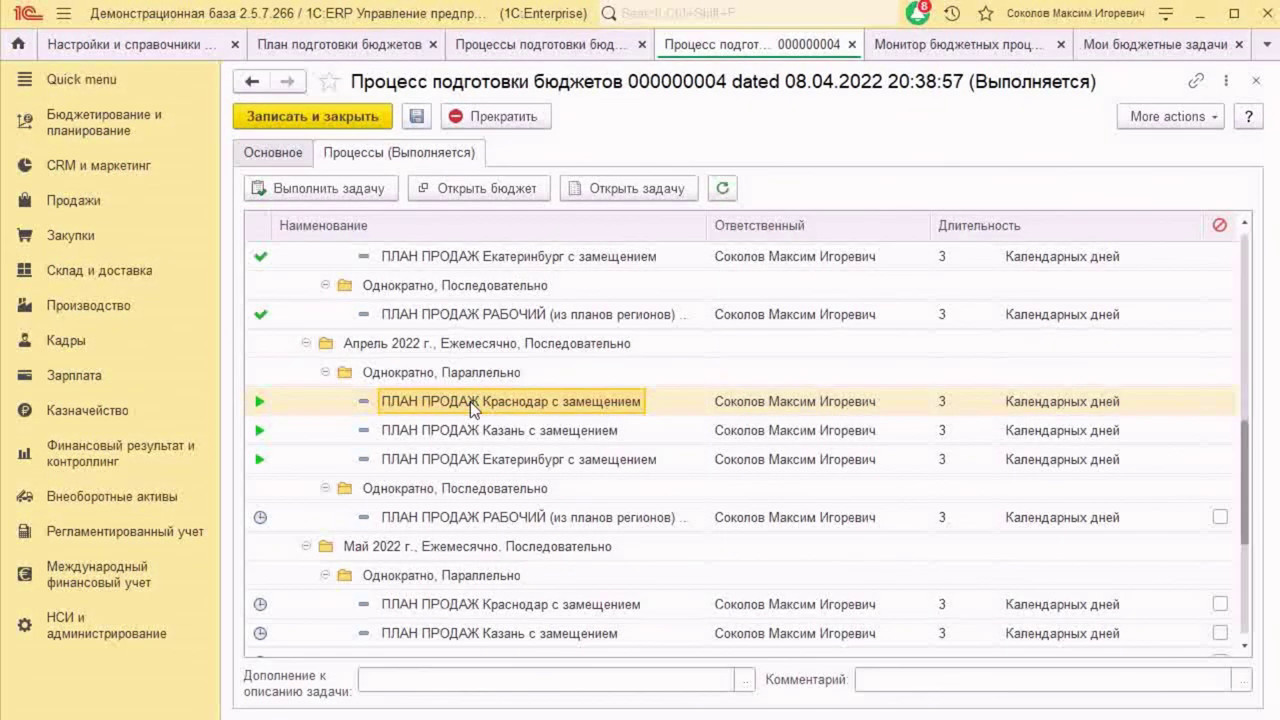
- Complete the April 2022 tasks for Краснодар, Казань and Екатеринбург, followed by ПЛАН ПРОДАЖ РАБОЧИЙ (из планов регионов)
{"action": "double_click", "coordinate": [470, 401]}
{"action": "left_click", "coordinate": [545, 165]}
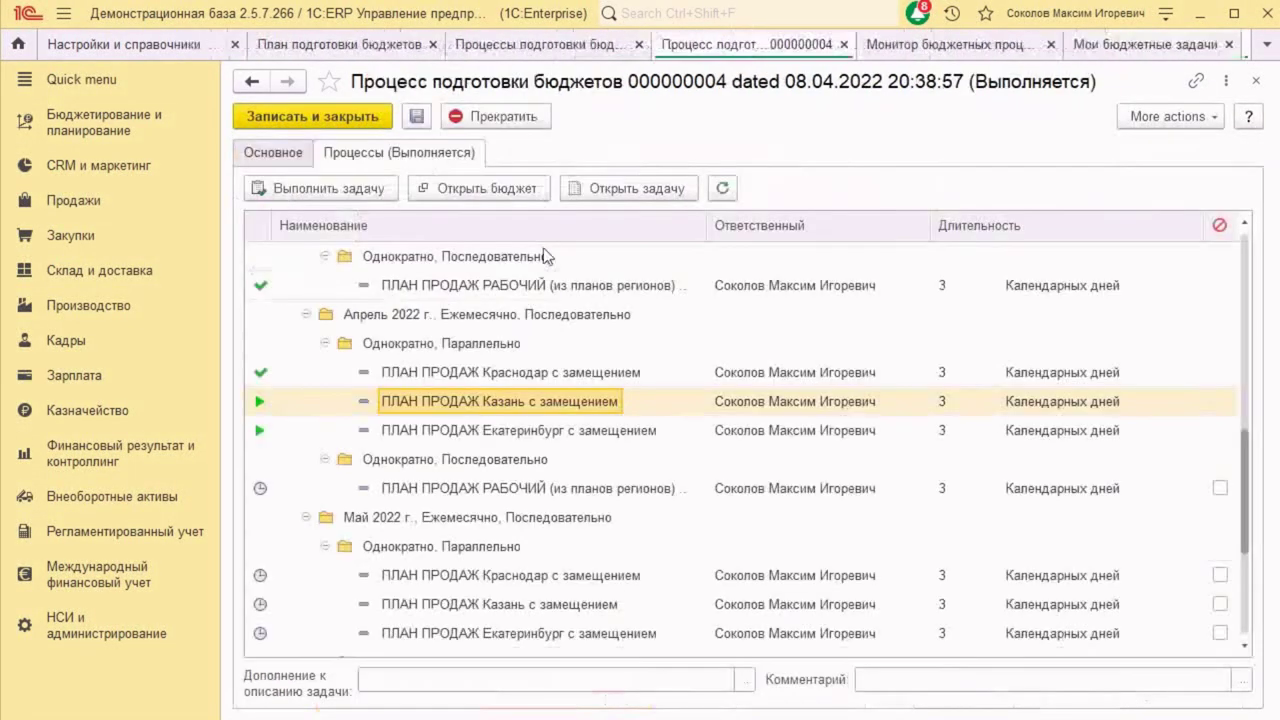
{"action": "double_click", "coordinate": [491, 401]}
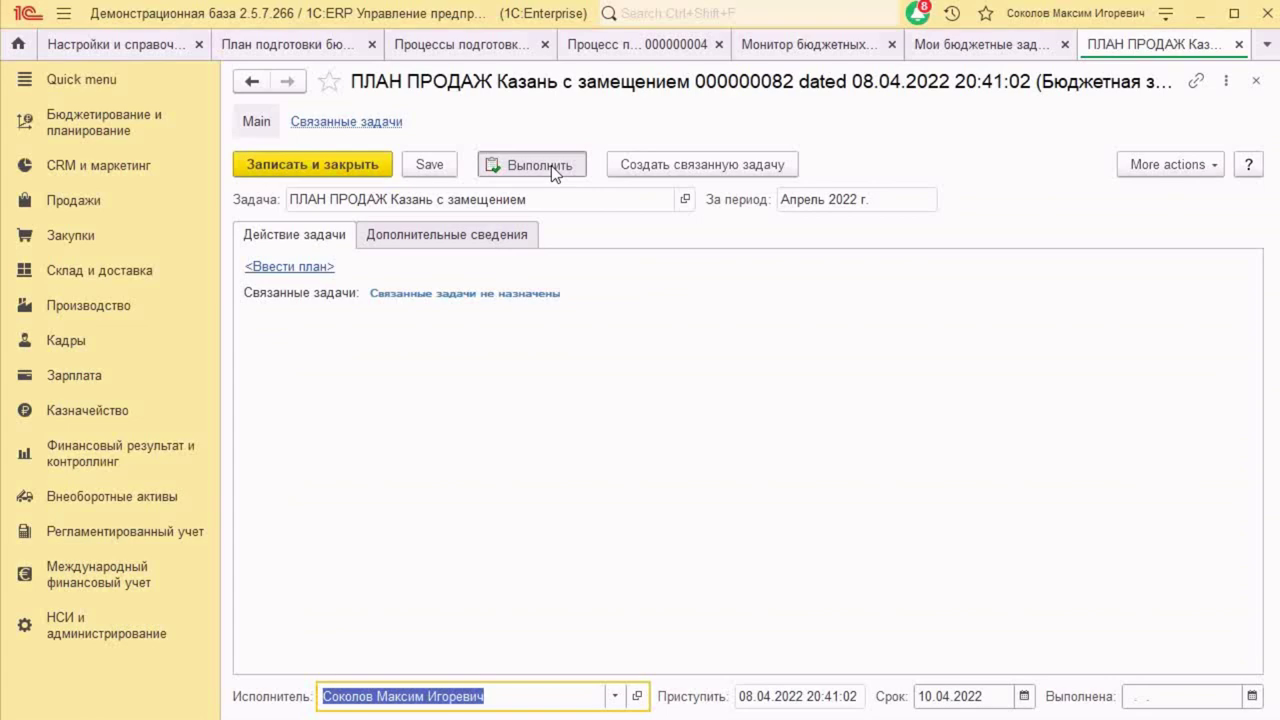
{"action": "left_click", "coordinate": [551, 165]}
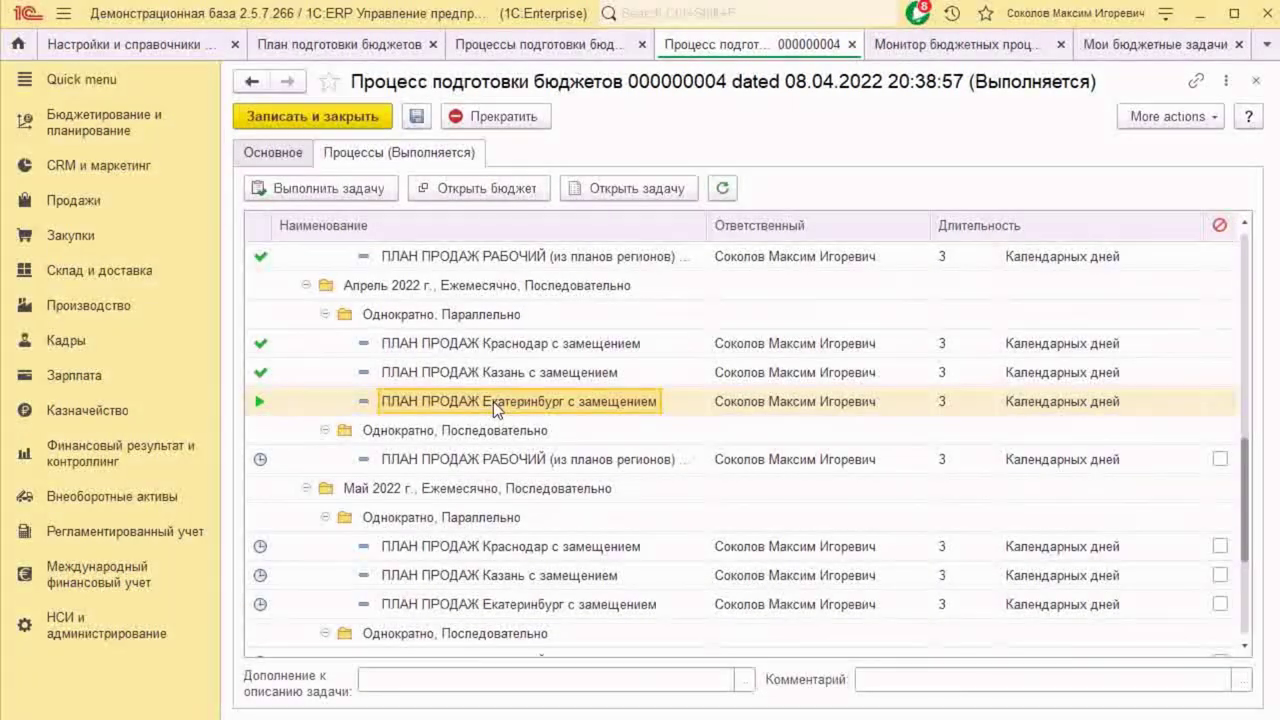
{"action": "double_click", "coordinate": [493, 401]}
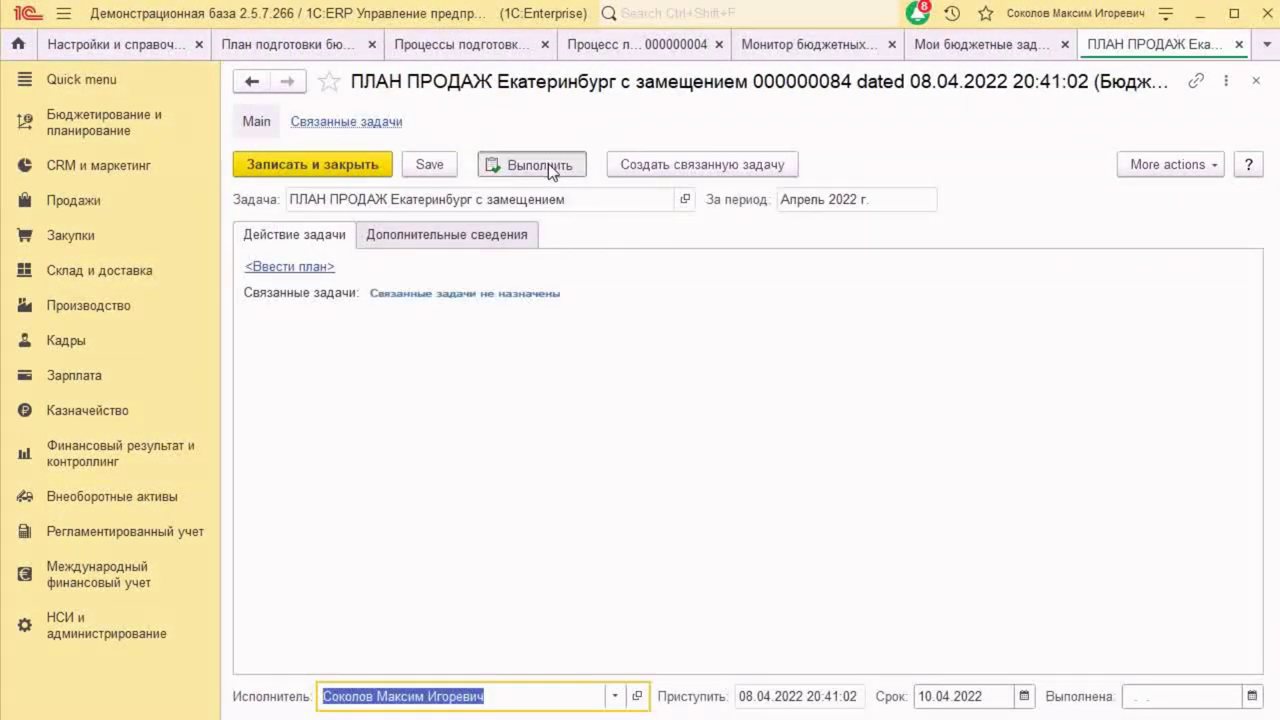
{"action": "left_click", "coordinate": [550, 165]}
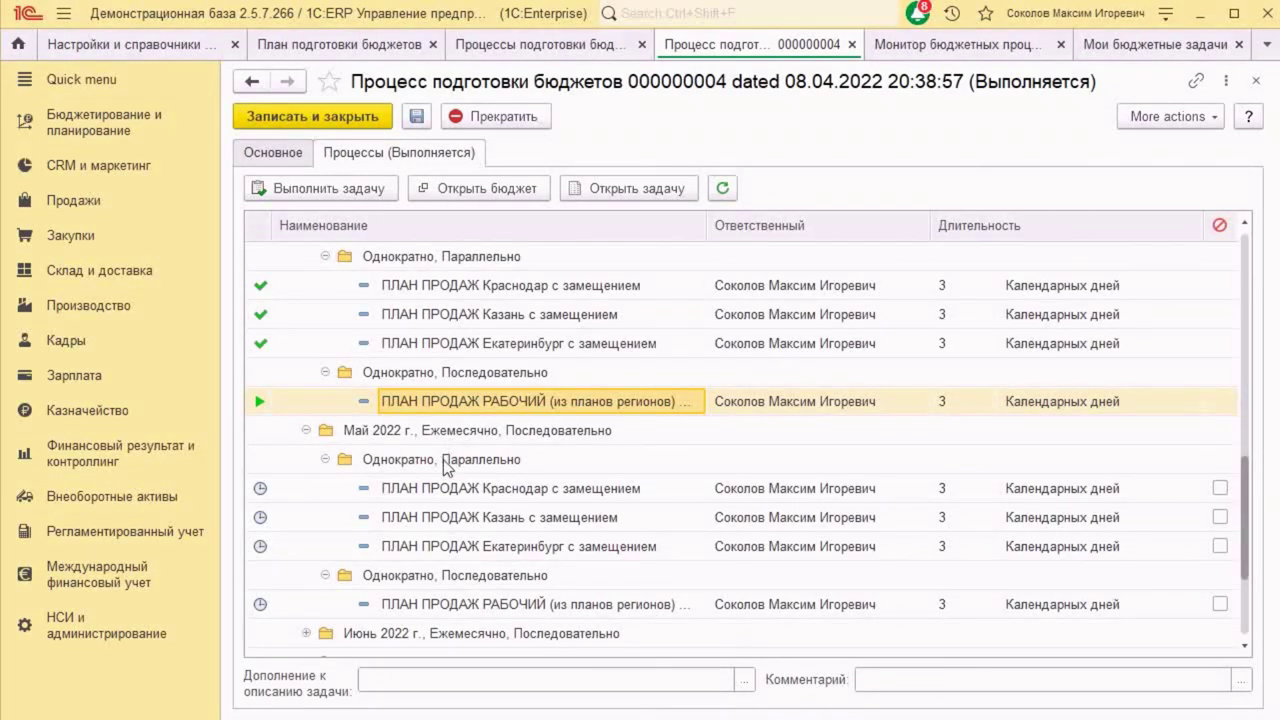
{"action": "left_click", "coordinate": [485, 401]}
{"action": "double_click", "coordinate": [485, 401]}
{"action": "left_click", "coordinate": [529, 163]}
- Refresh the process stages and try to open the May 2022 task ПЛАН ПРОДАЖ Краснодар с замещением
{"action": "left_click", "coordinate": [723, 189]}
{"action": "double_click", "coordinate": [459, 491]}
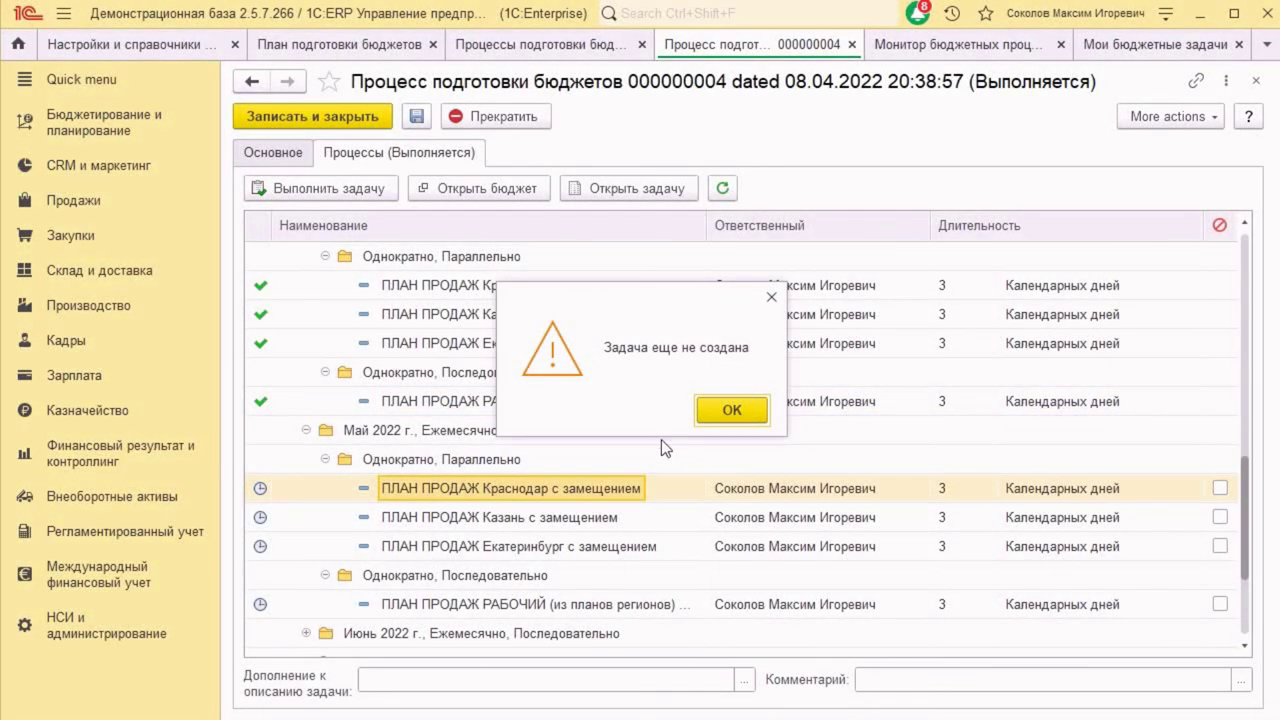
{"action": "left_click", "coordinate": [731, 412]}
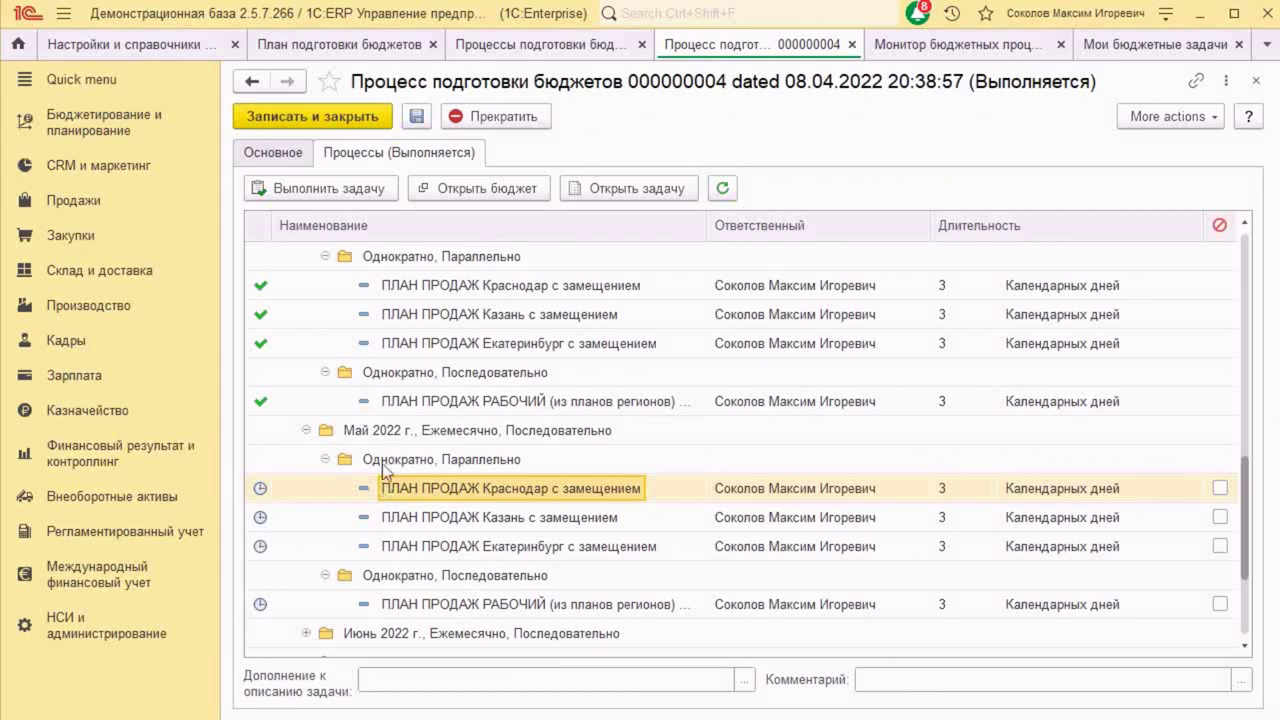